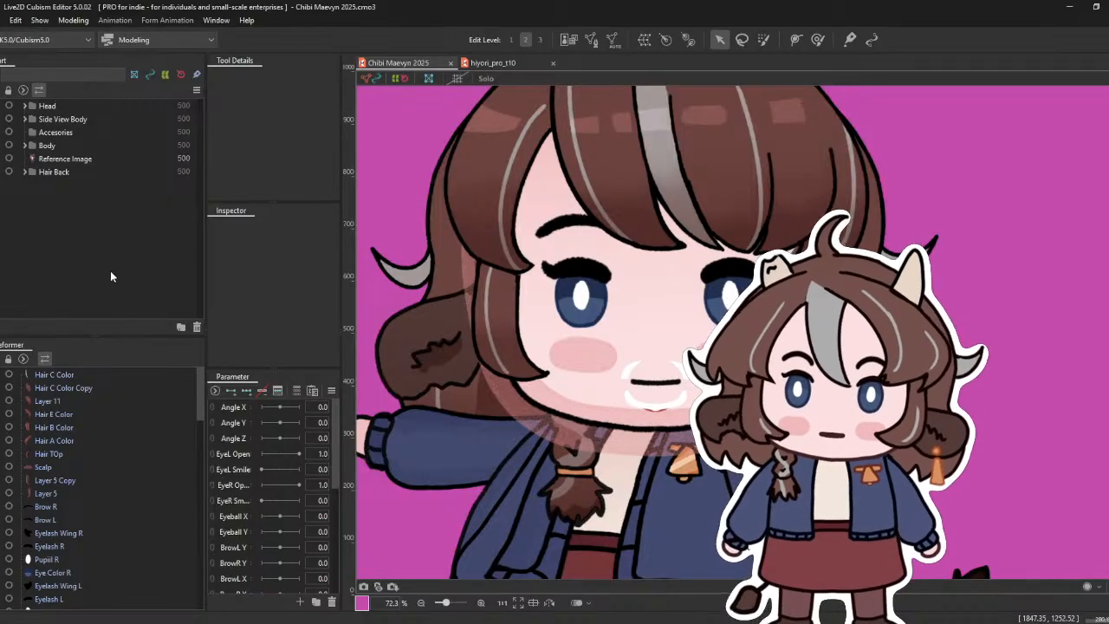
# - Examine the chibi model's layers and artwork, from the full body to the hair, ears and mouth parts
pyautogui.click(136, 414)
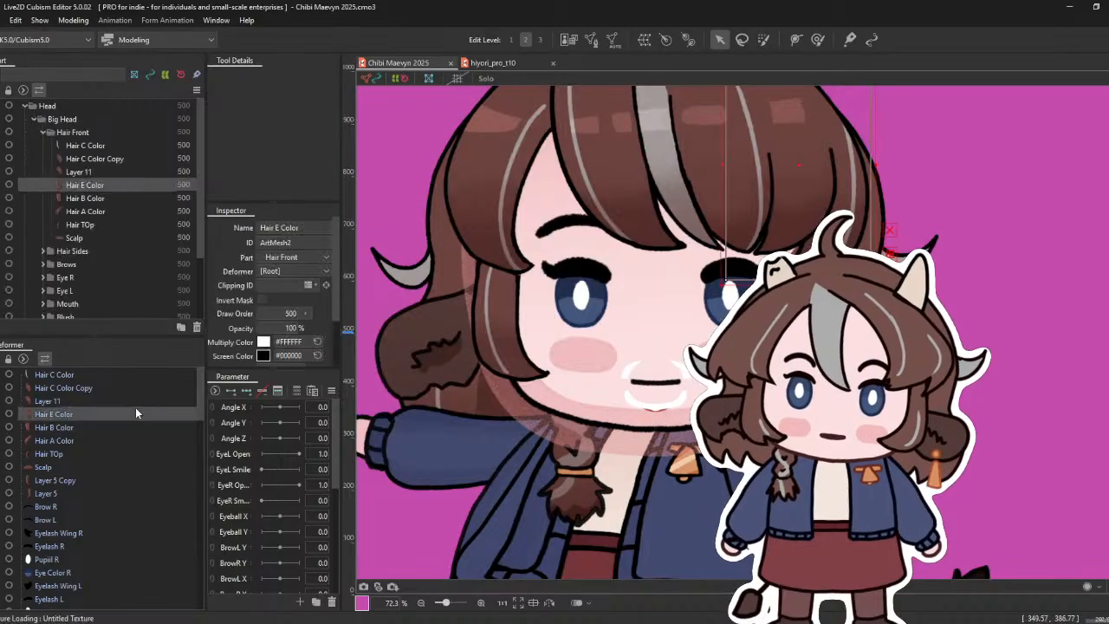
pyautogui.click(410, 301)
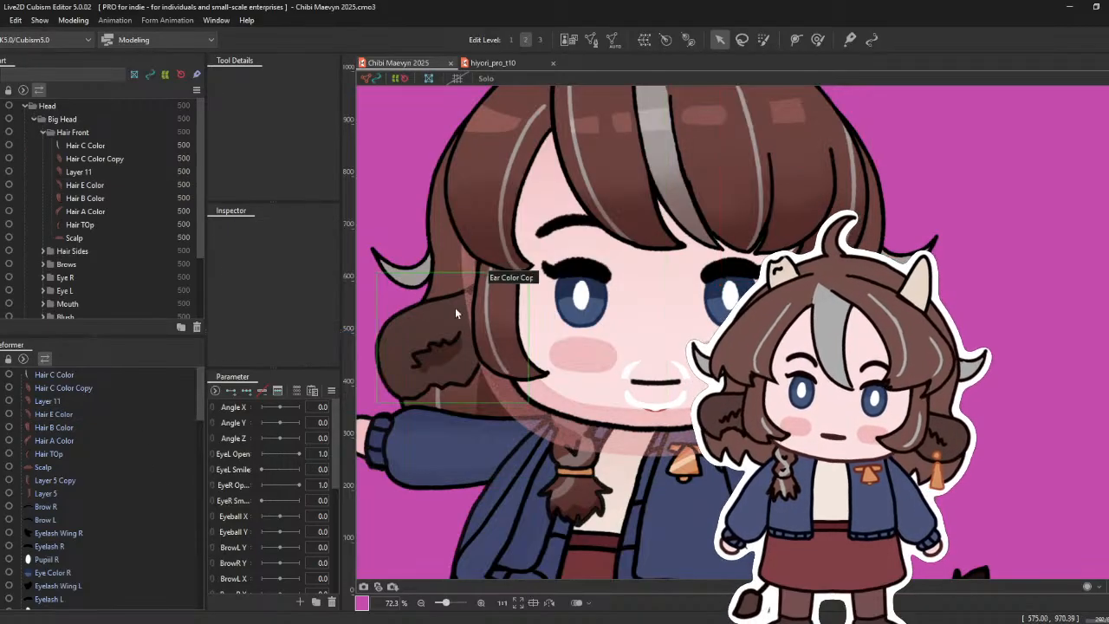
pyautogui.scroll(-10, 455, 308)
pyautogui.moveTo(649, 329); pyautogui.dragTo(830, 329)
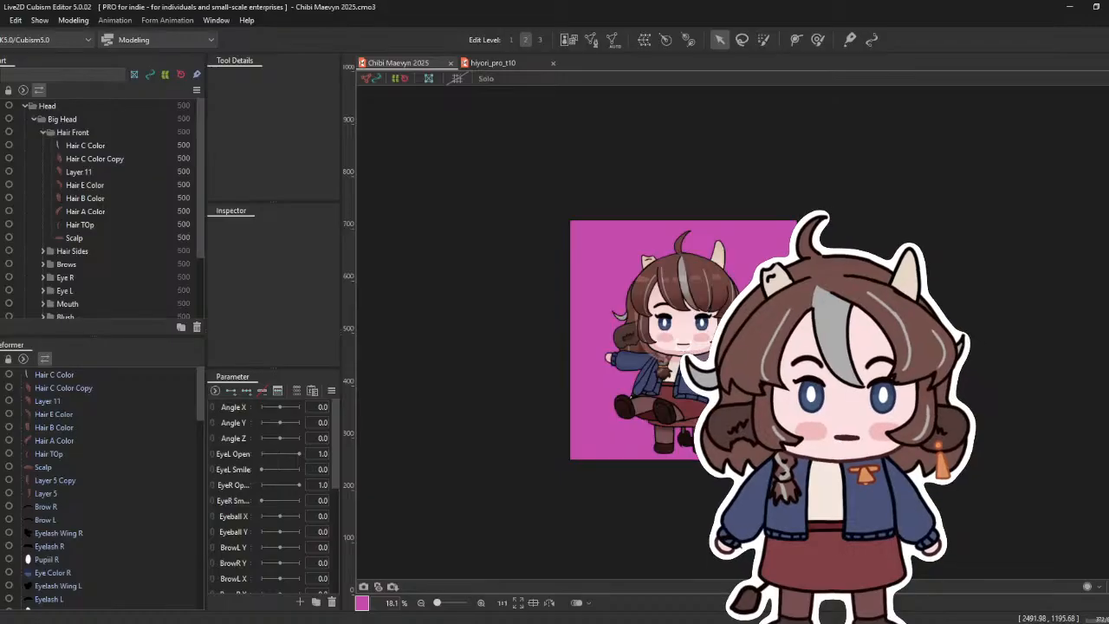
pyautogui.scroll(8, 668, 366)
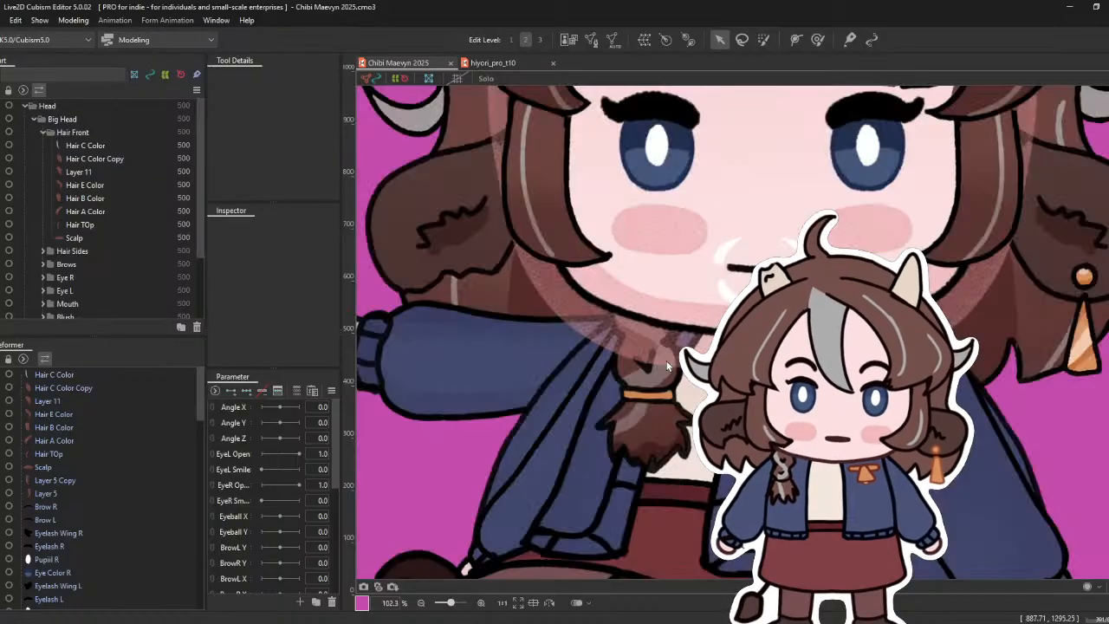
pyautogui.scroll(-6, 462, 474)
pyautogui.scroll(2, 462, 474)
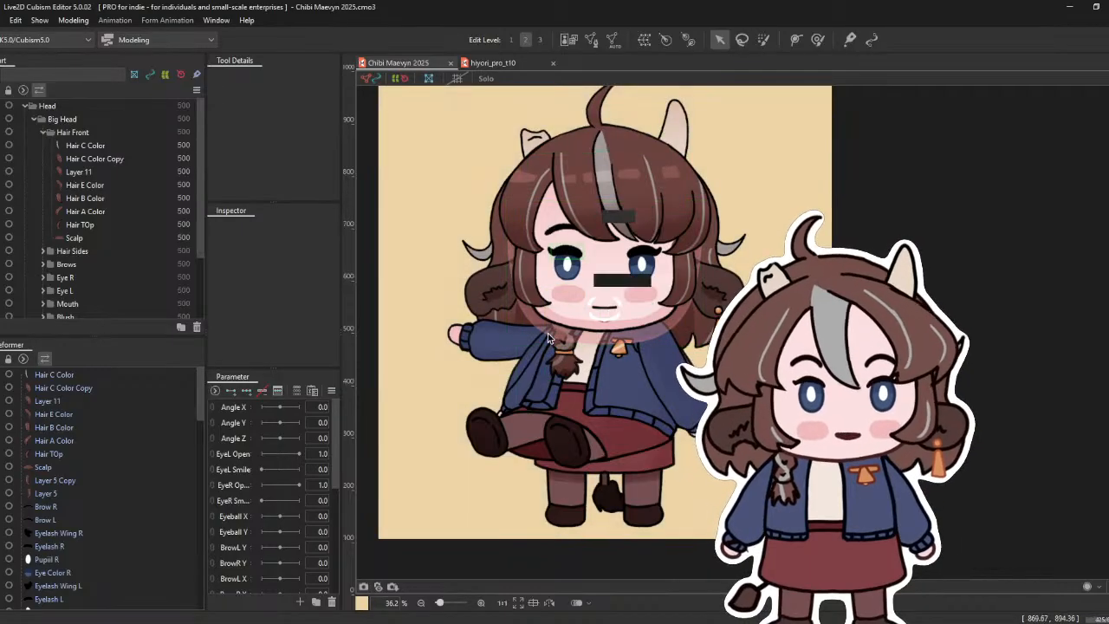
pyautogui.scroll(1, 548, 334)
pyautogui.scroll(-3, 790, 306)
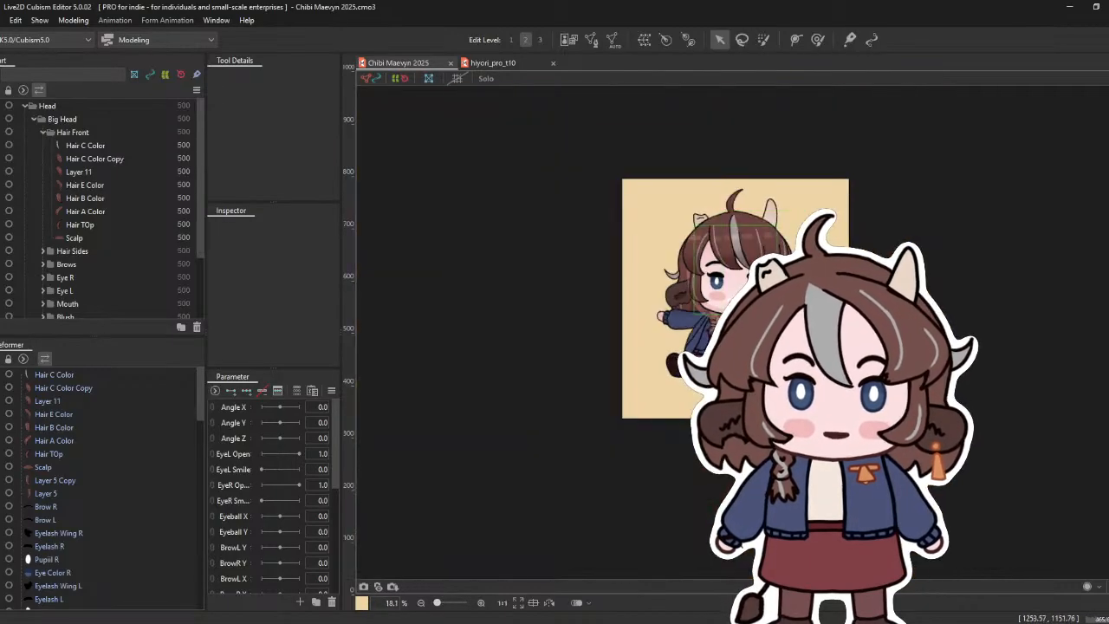
pyautogui.scroll(1, 826, 274)
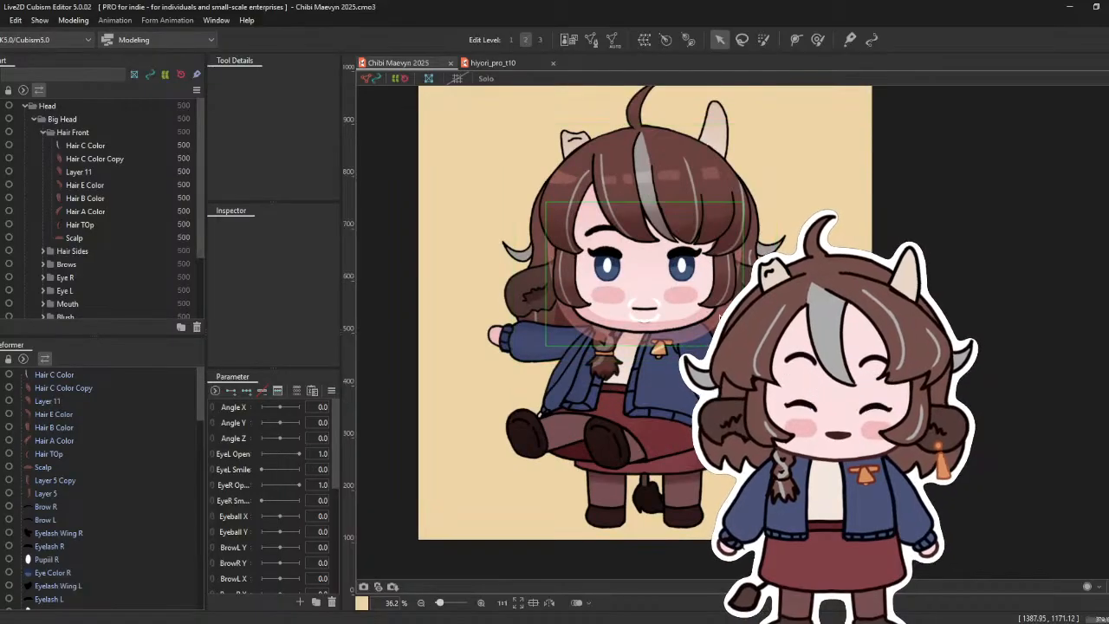
pyautogui.scroll(2, 662, 328)
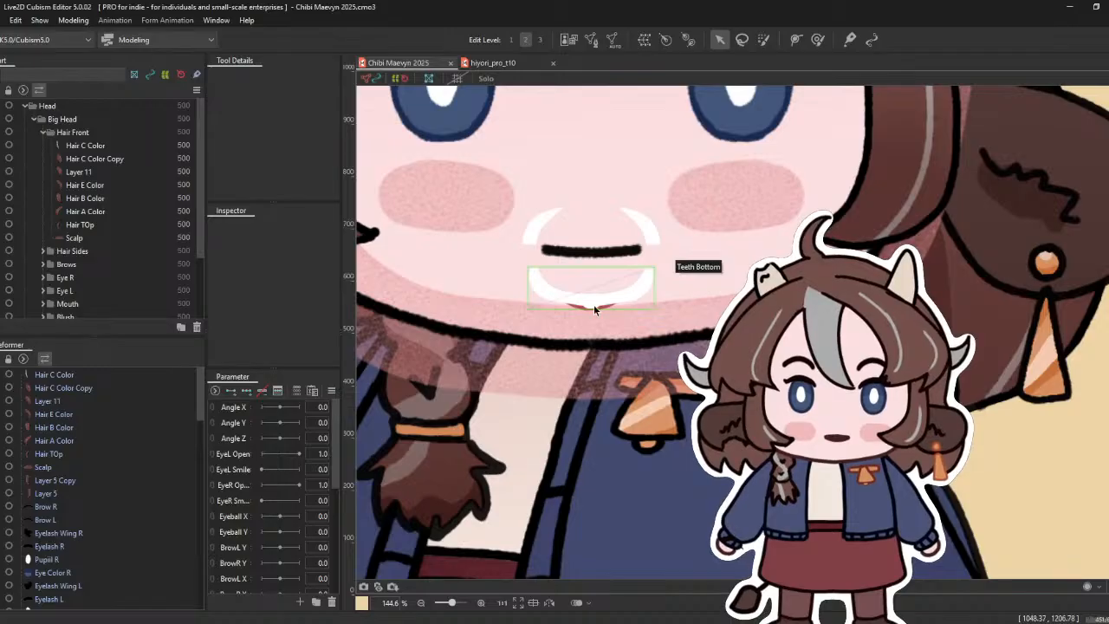
pyautogui.scroll(-3, 630, 218)
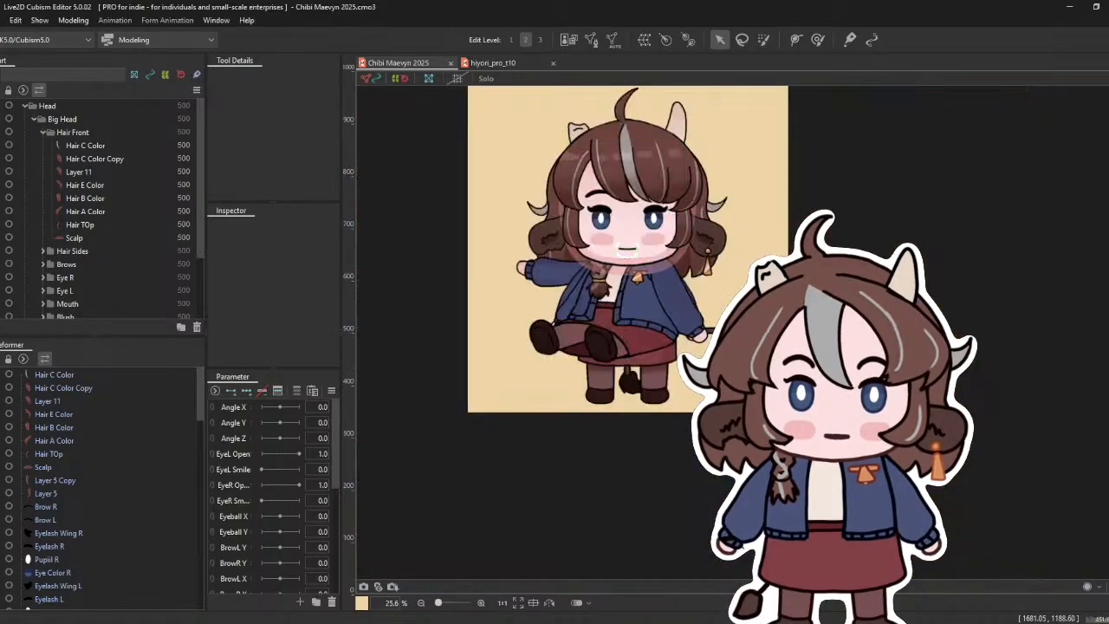
pyautogui.moveTo(717, 250); pyautogui.dragTo(739, 276)
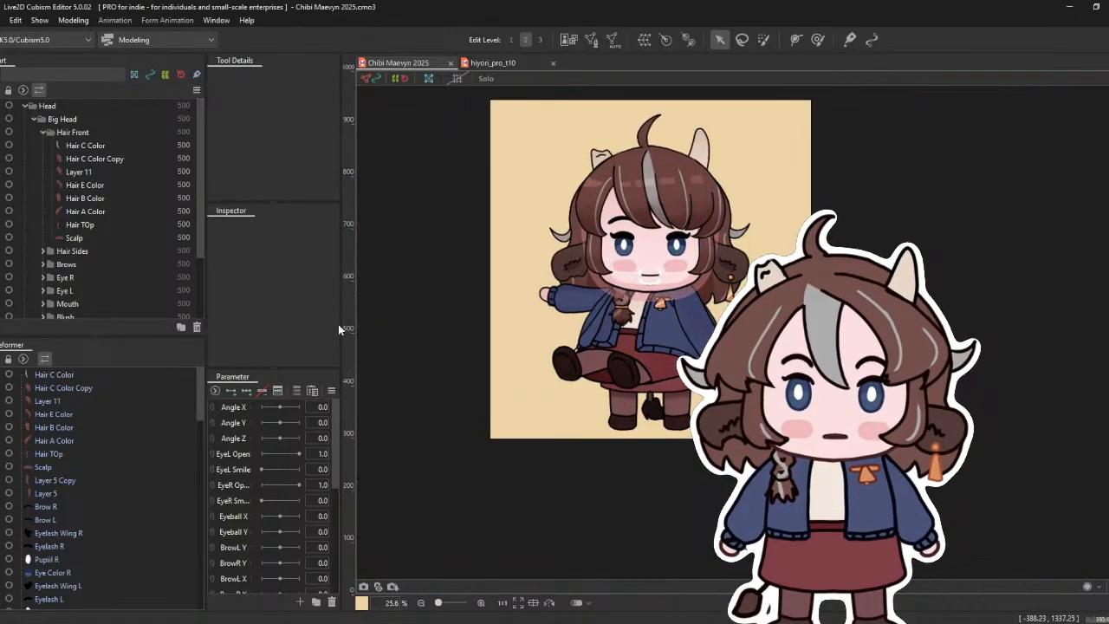
# - Select all art meshes of the chibi model, generate their meshes automatically, and clear the selection
pyautogui.hotkey('ctrl', 'a')
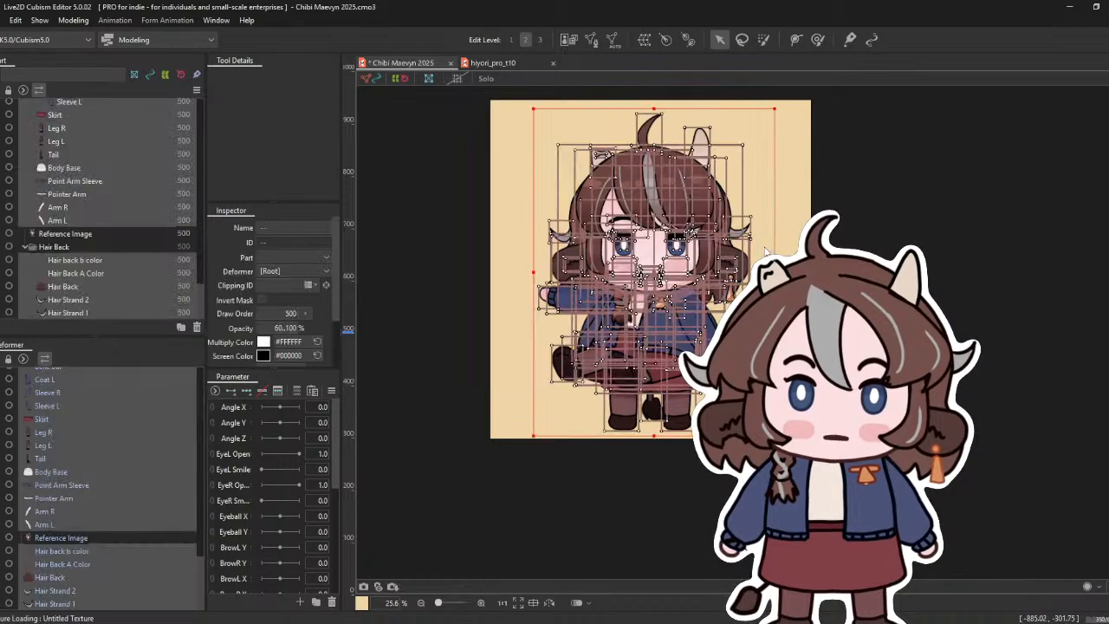
pyautogui.click(592, 39)
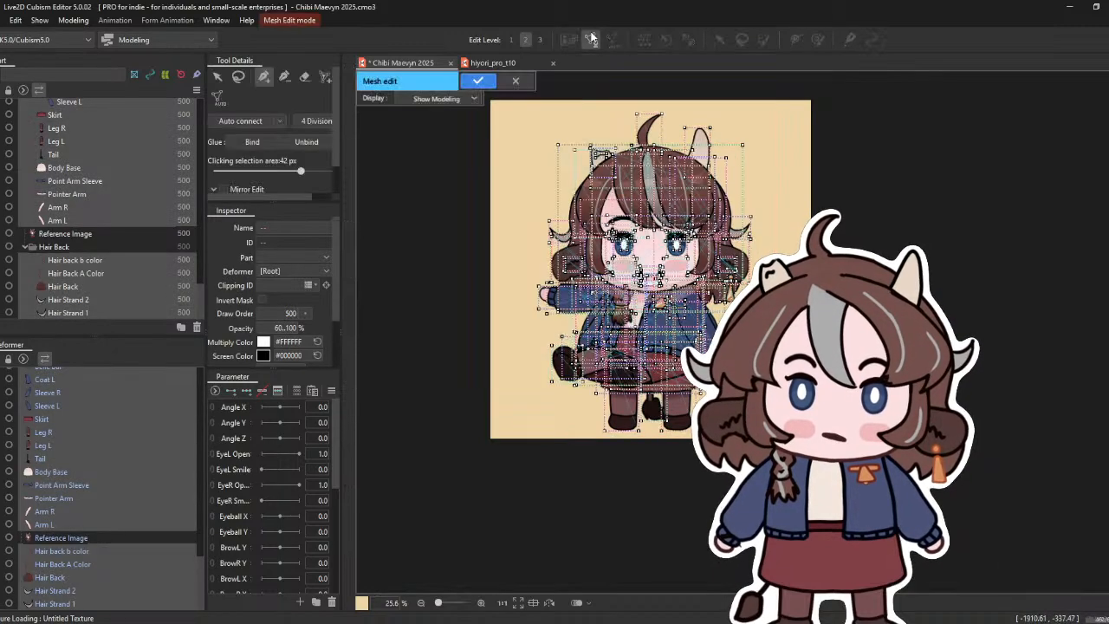
pyautogui.click(512, 83)
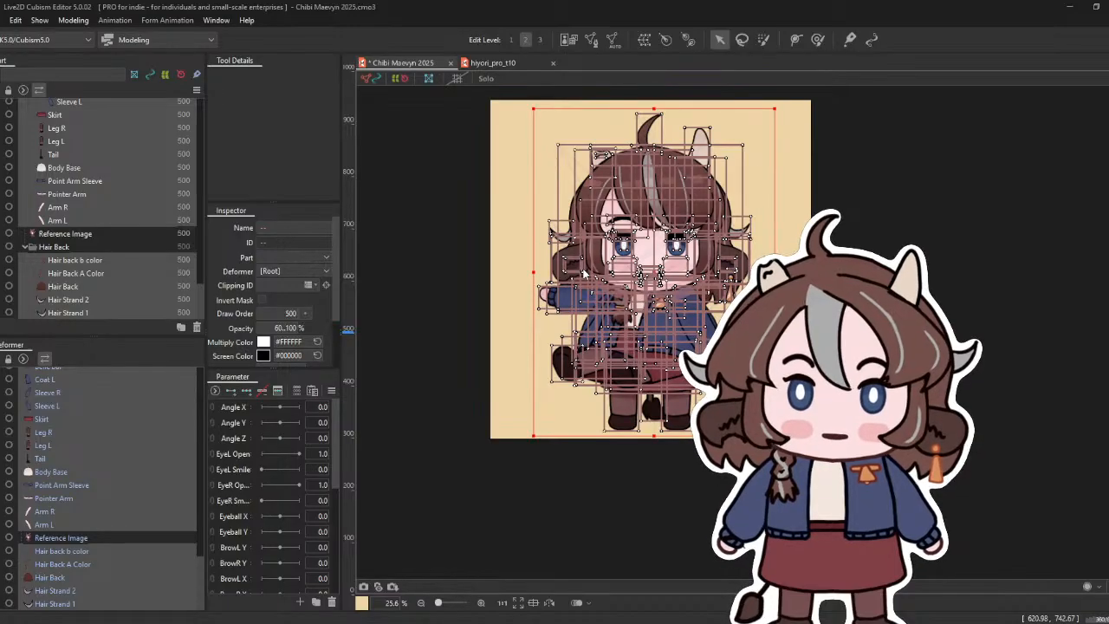
pyautogui.hotkey('ctrl', 'a')
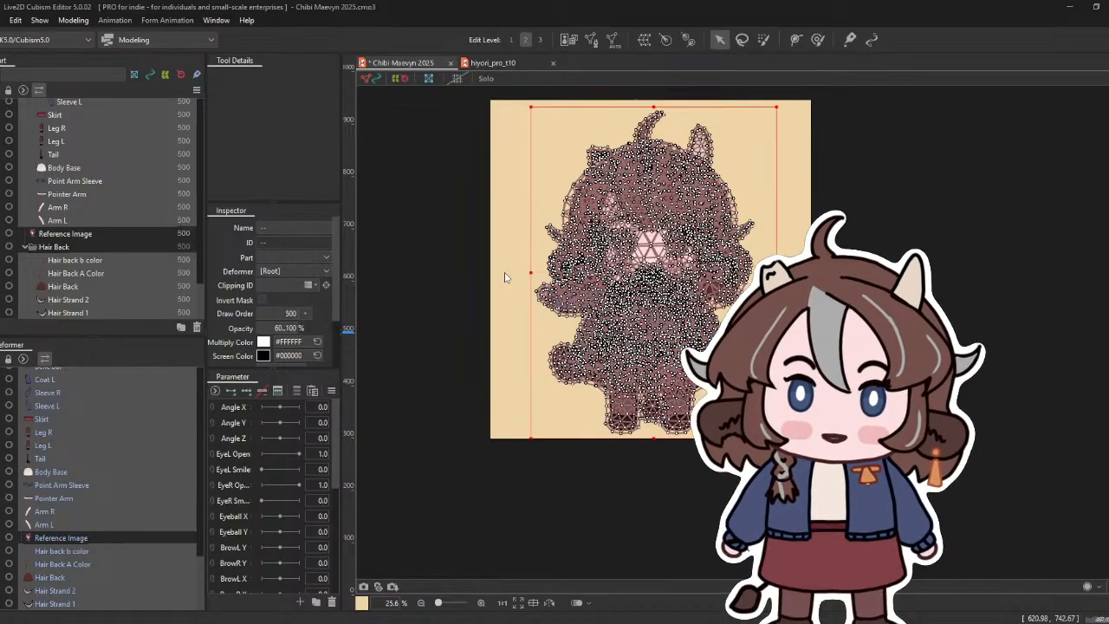
pyautogui.click(763, 217)
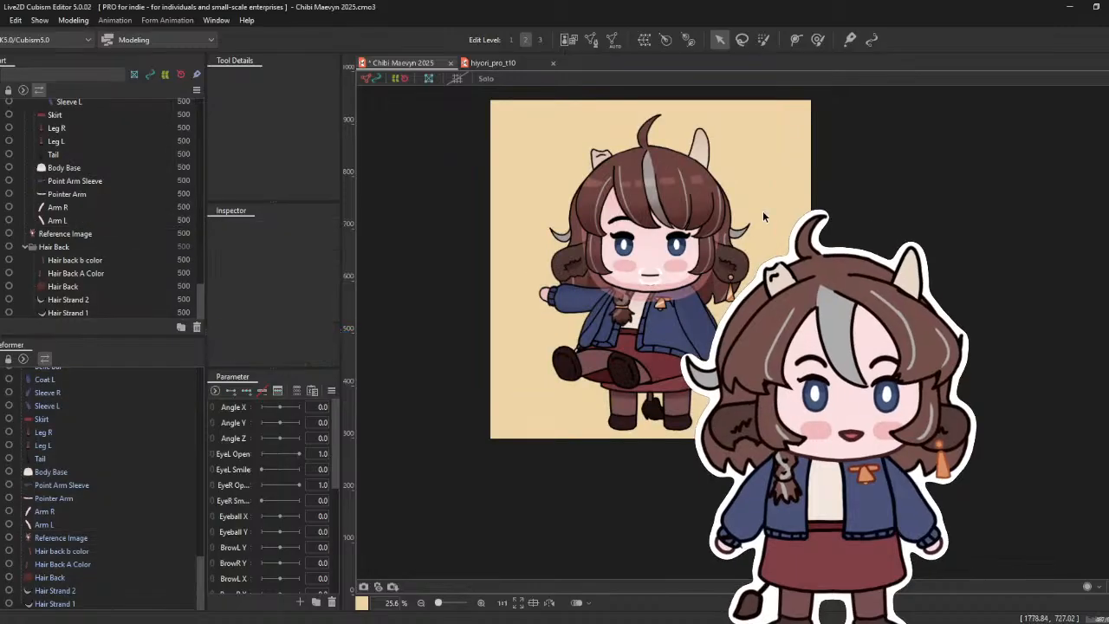
pyautogui.scroll(5, 762, 217)
pyautogui.scroll(-3, 763, 213)
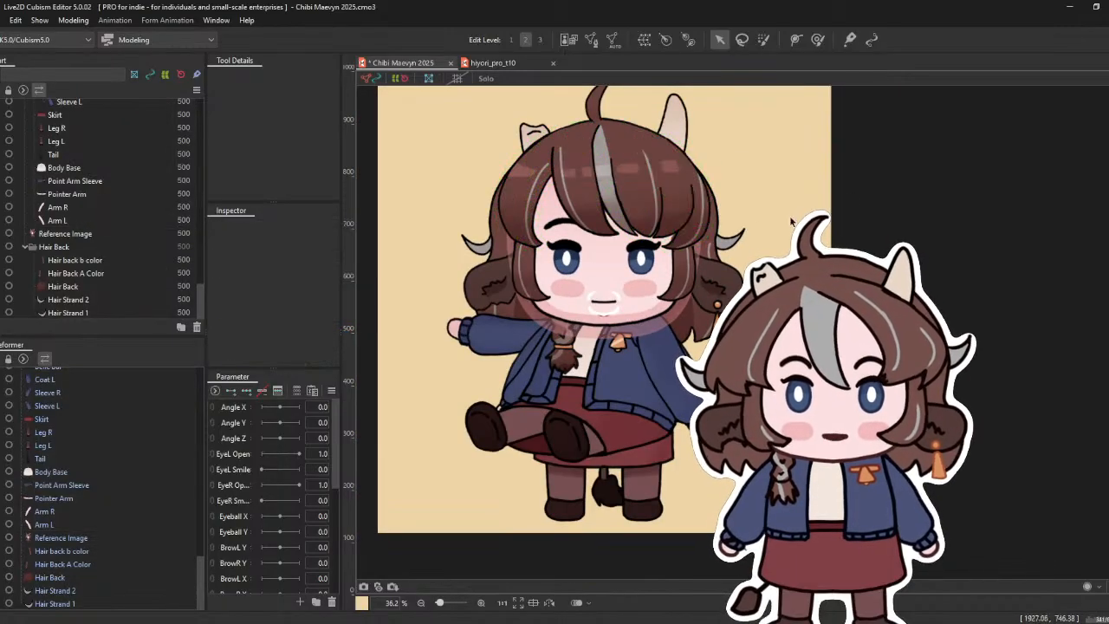
pyautogui.scroll(2, 657, 175)
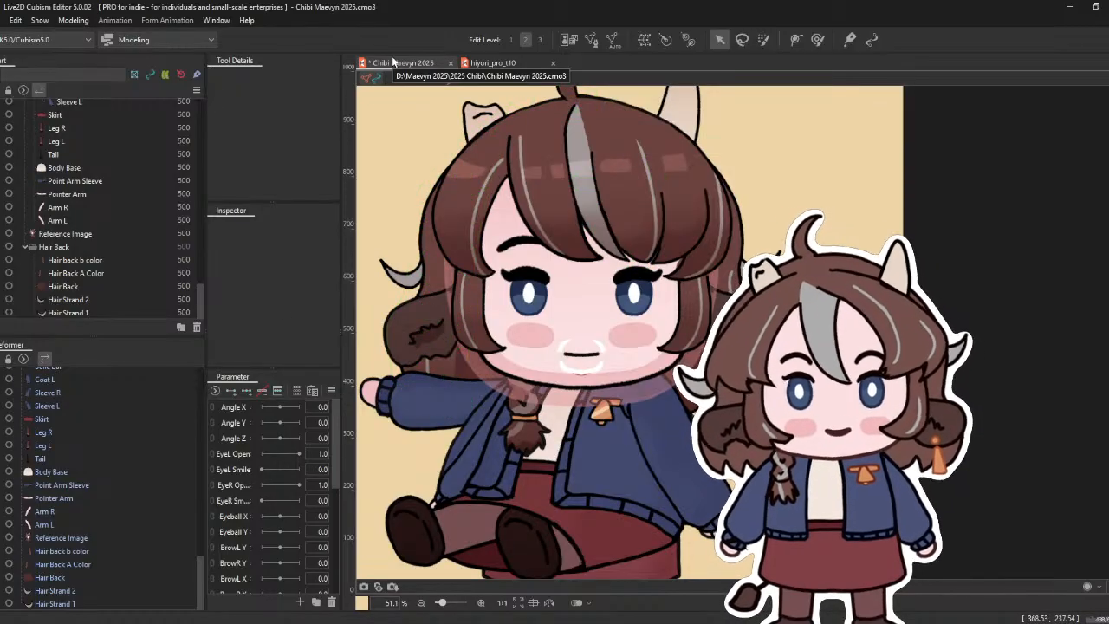
# - Switch to the hiyori_pro_t10 model and examine its nested Body Warp Z, Body Warp Y and Breath Warp deformers
pyautogui.click(488, 65)
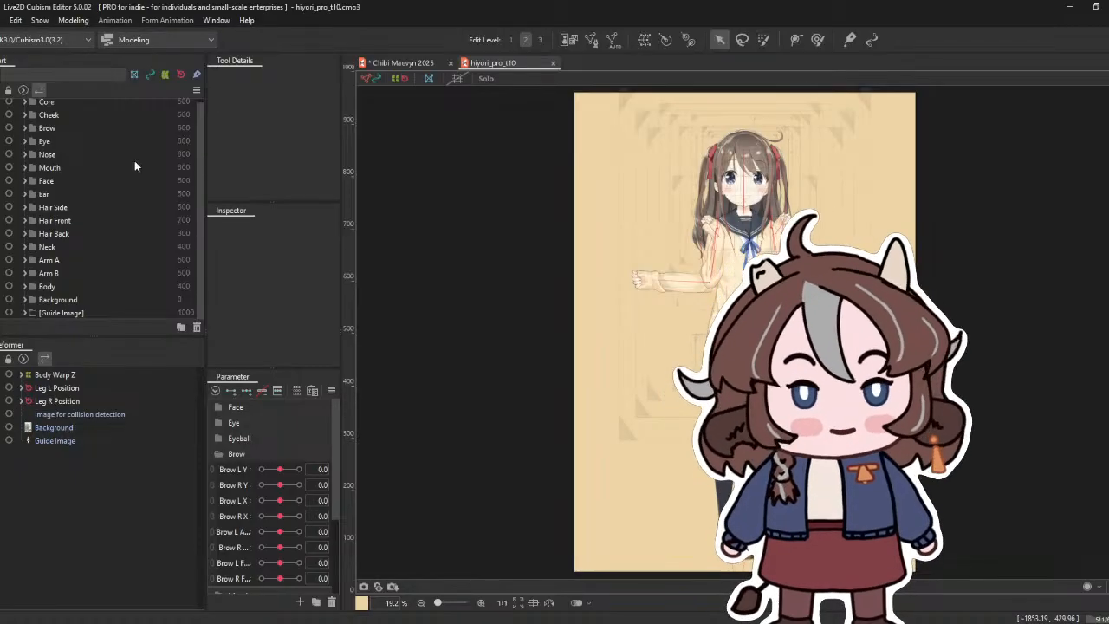
pyautogui.moveTo(468, 222); pyautogui.dragTo(380, 205)
pyautogui.scroll(-2, 399, 203)
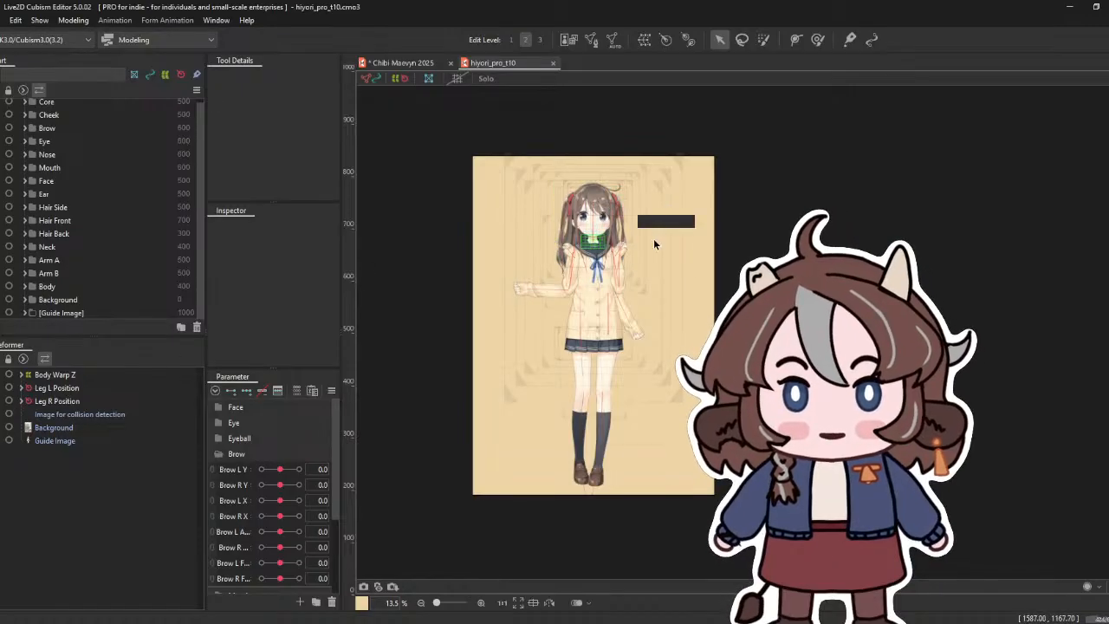
pyautogui.click(89, 372)
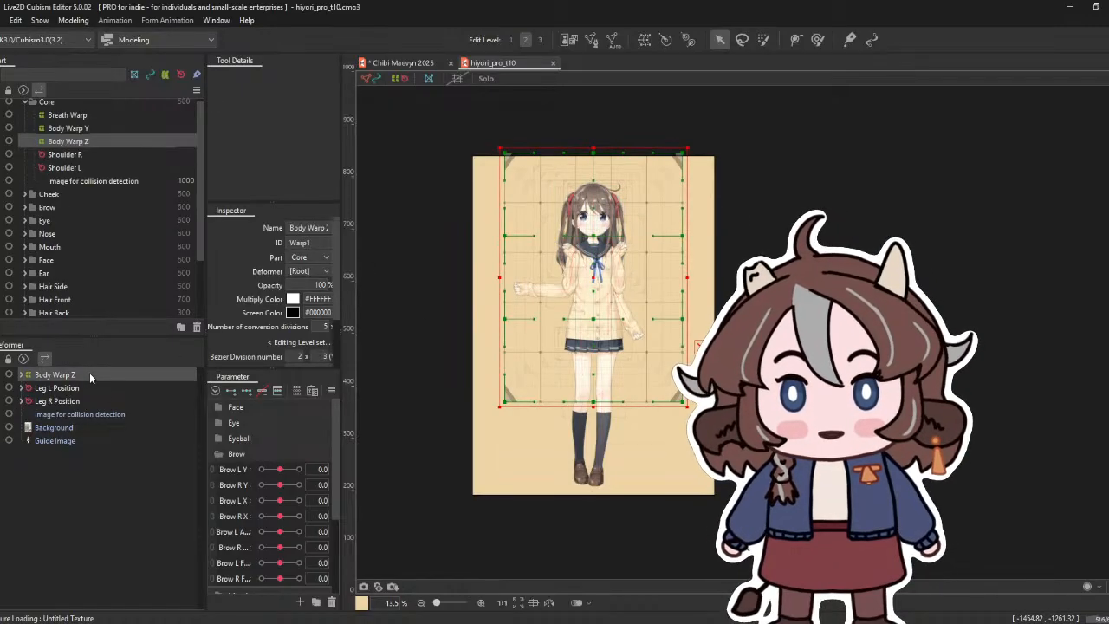
pyautogui.click(23, 375)
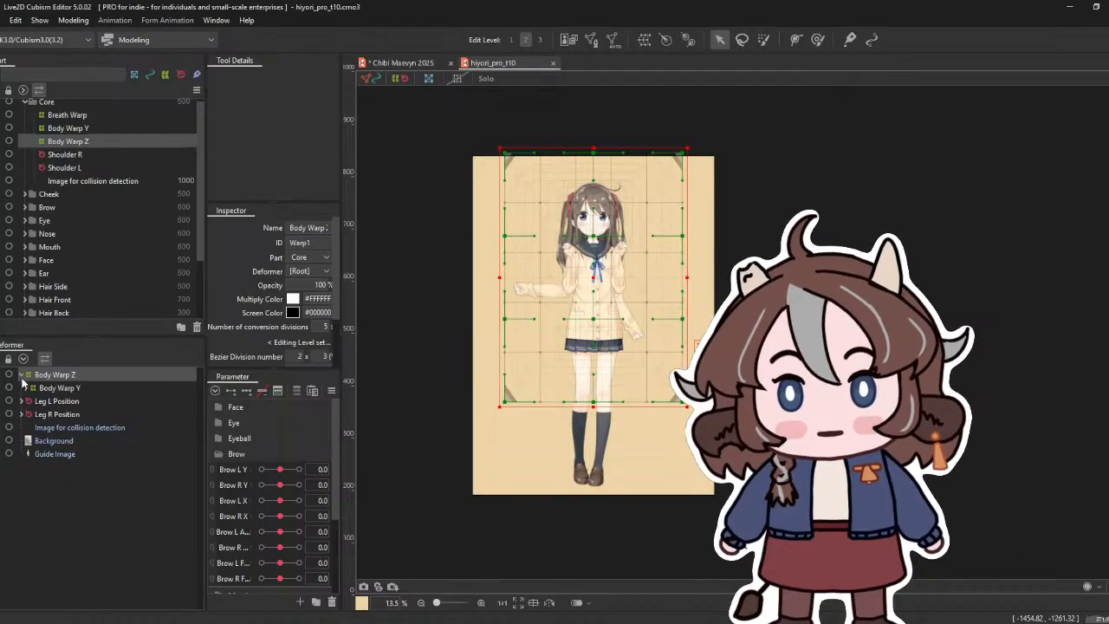
pyautogui.click(27, 388)
pyautogui.click(31, 402)
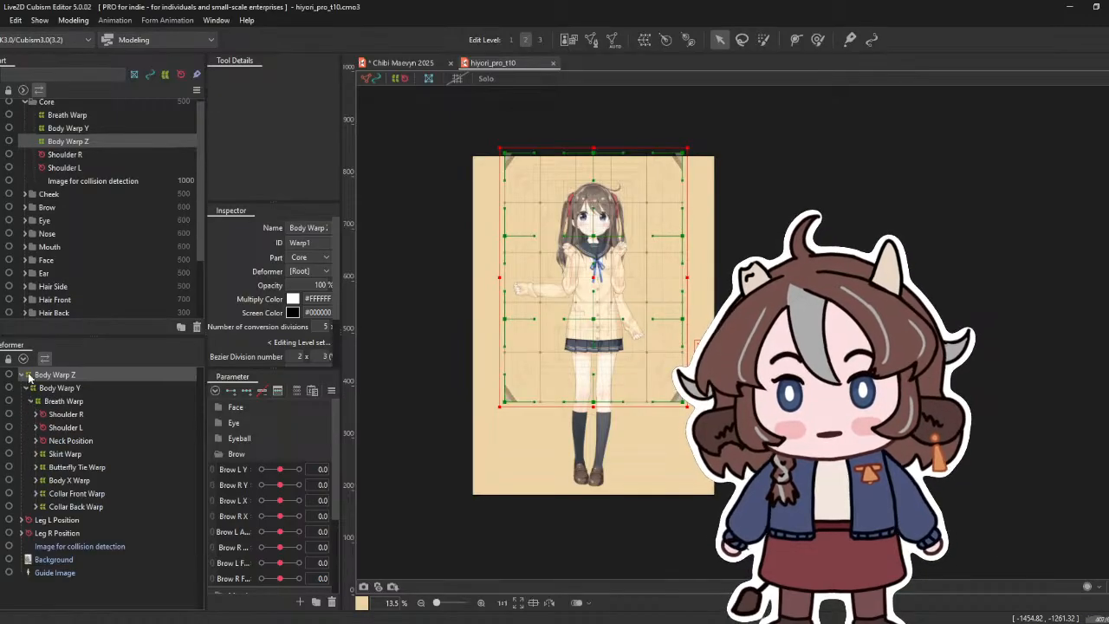
pyautogui.click(38, 389)
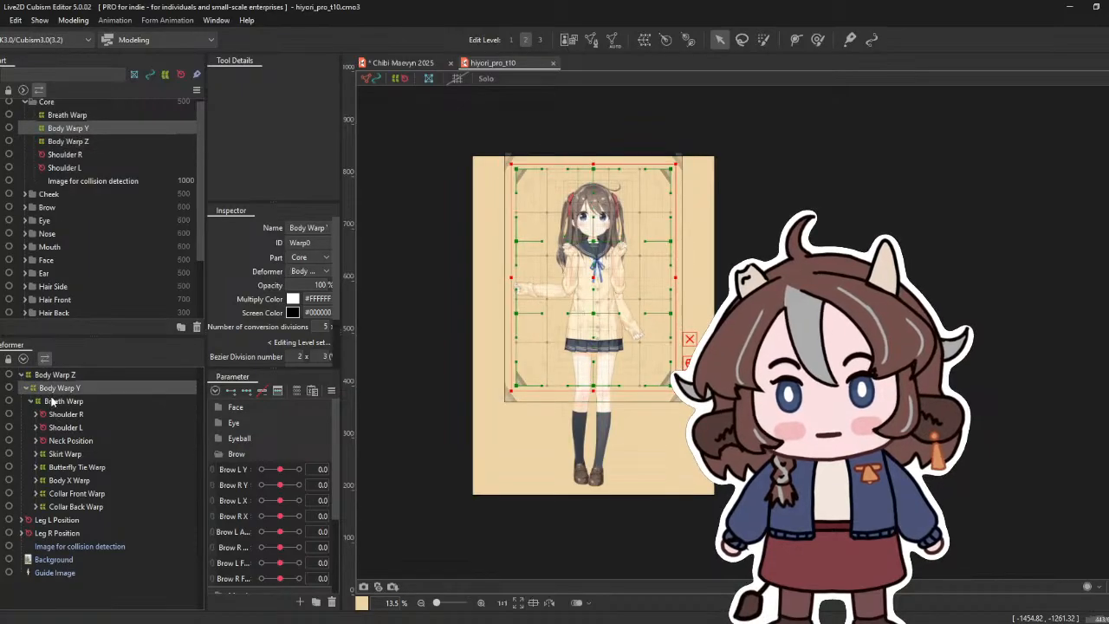
pyautogui.click(57, 403)
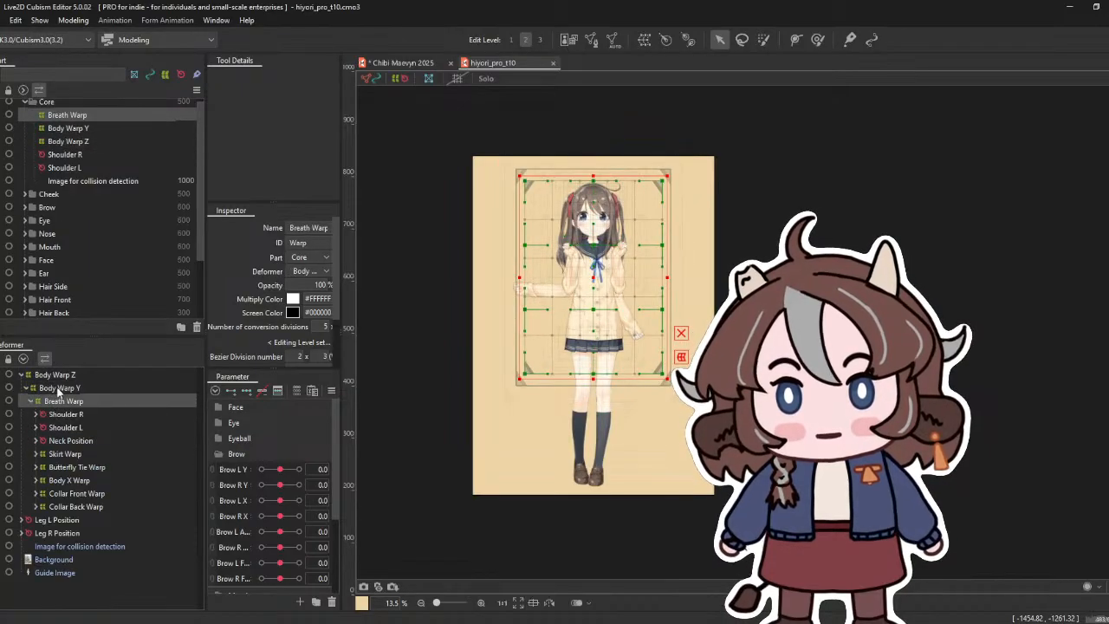
# - Return to the Chibi Maevyn 2025 model and change the Head Collor Base art mesh's ID to headcolorbase
pyautogui.click(417, 64)
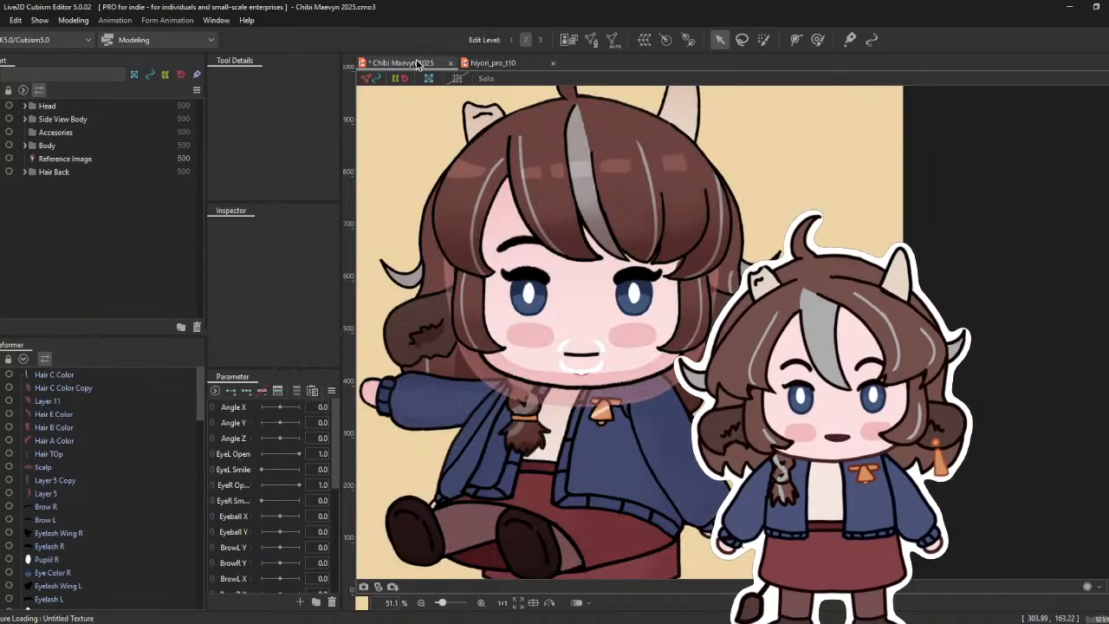
pyautogui.scroll(-4, 610, 282)
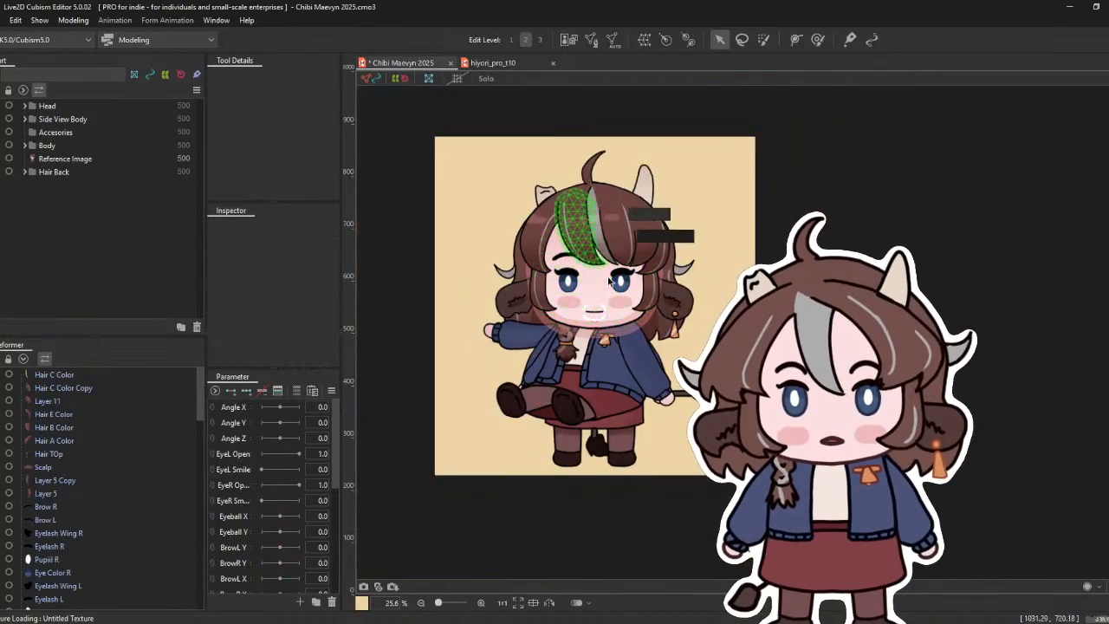
pyautogui.click(624, 332)
pyautogui.scroll(5, 622, 321)
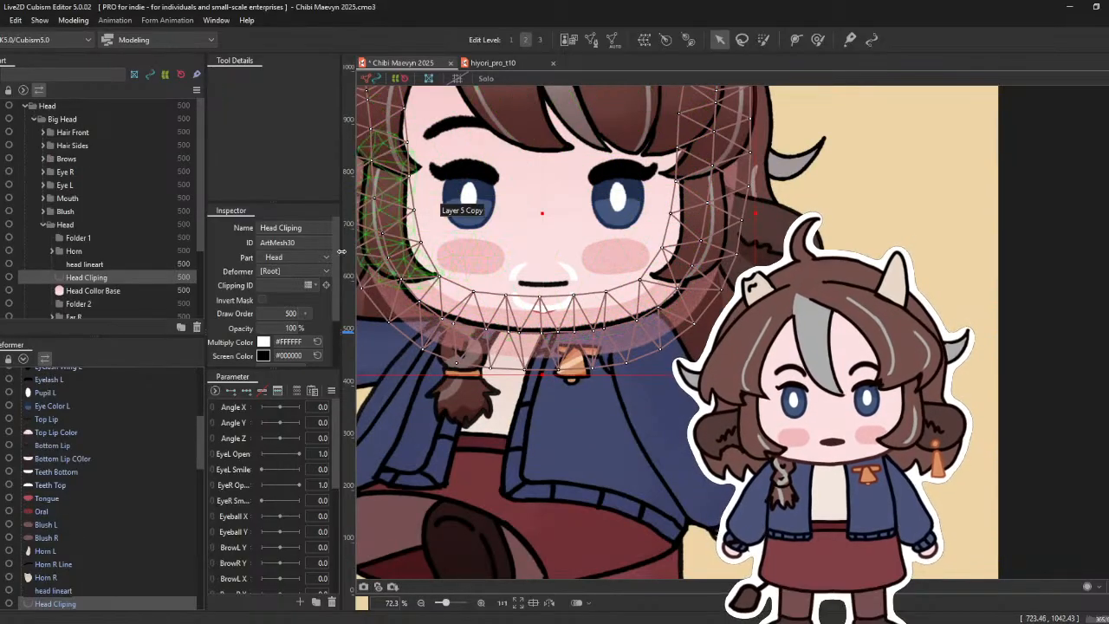
pyautogui.moveTo(342, 251); pyautogui.dragTo(386, 252)
pyautogui.click(589, 222)
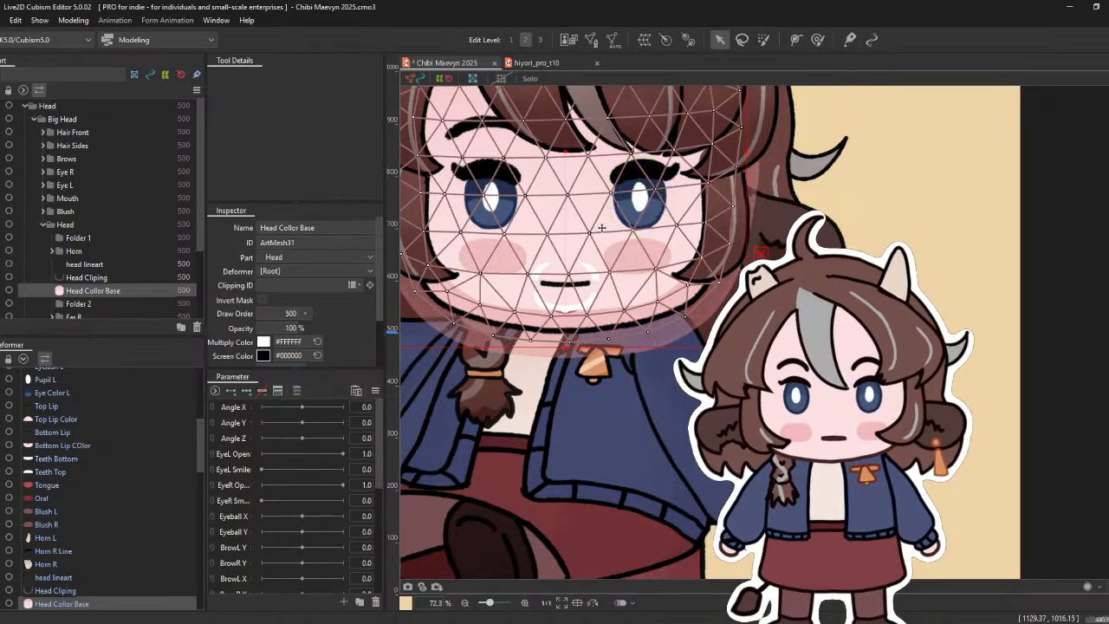
pyautogui.click(295, 242)
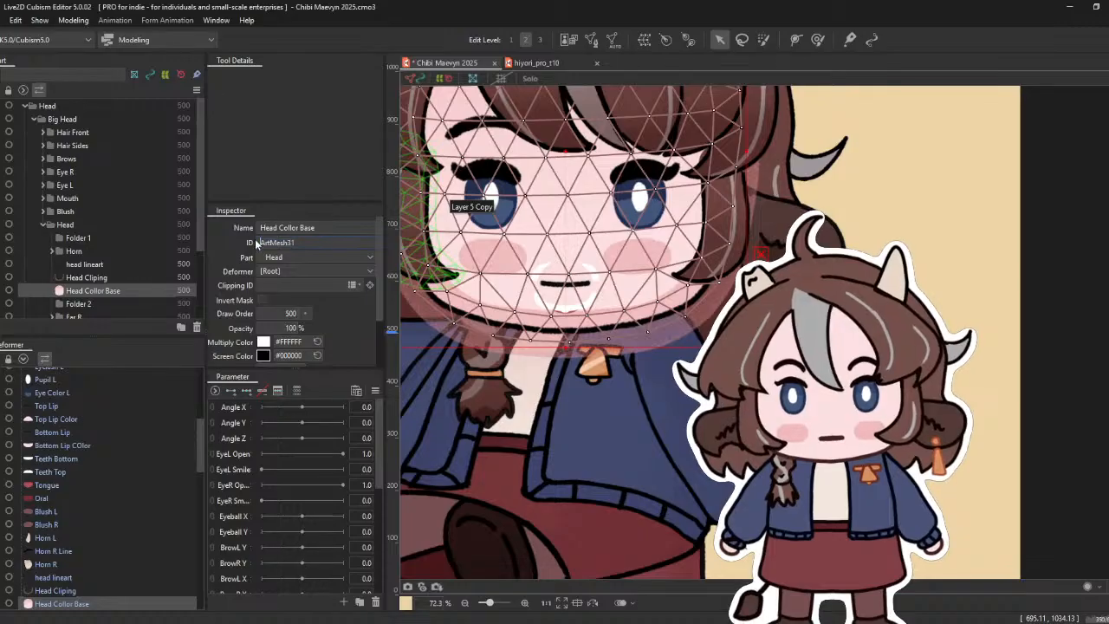
pyautogui.moveTo(297, 243); pyautogui.dragTo(209, 237)
pyautogui.write('hea')
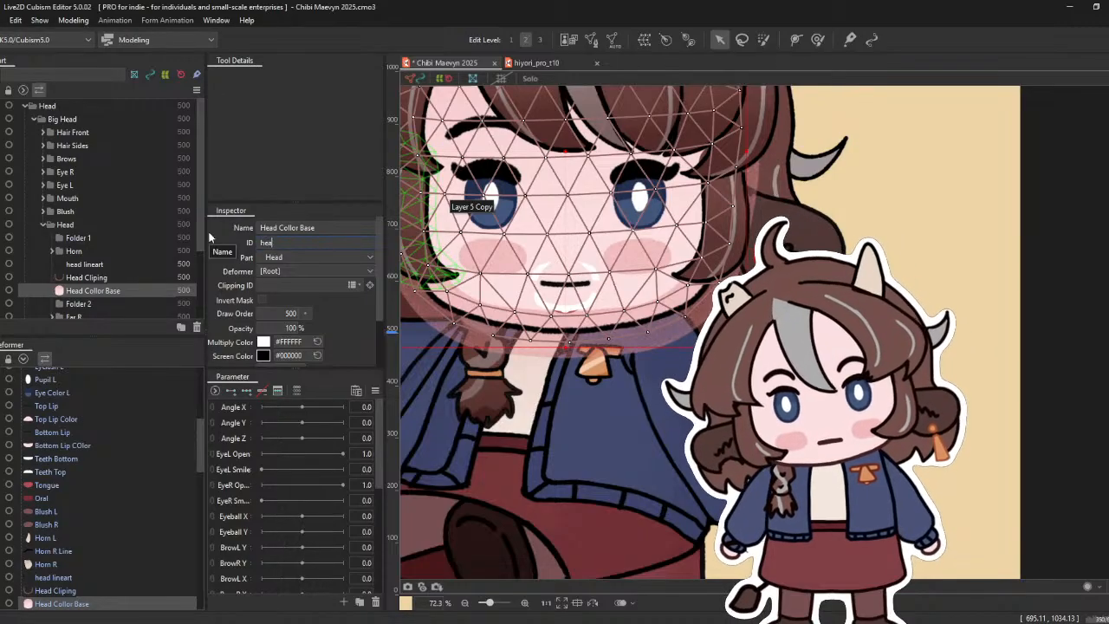
pyautogui.write('dcolorbase')
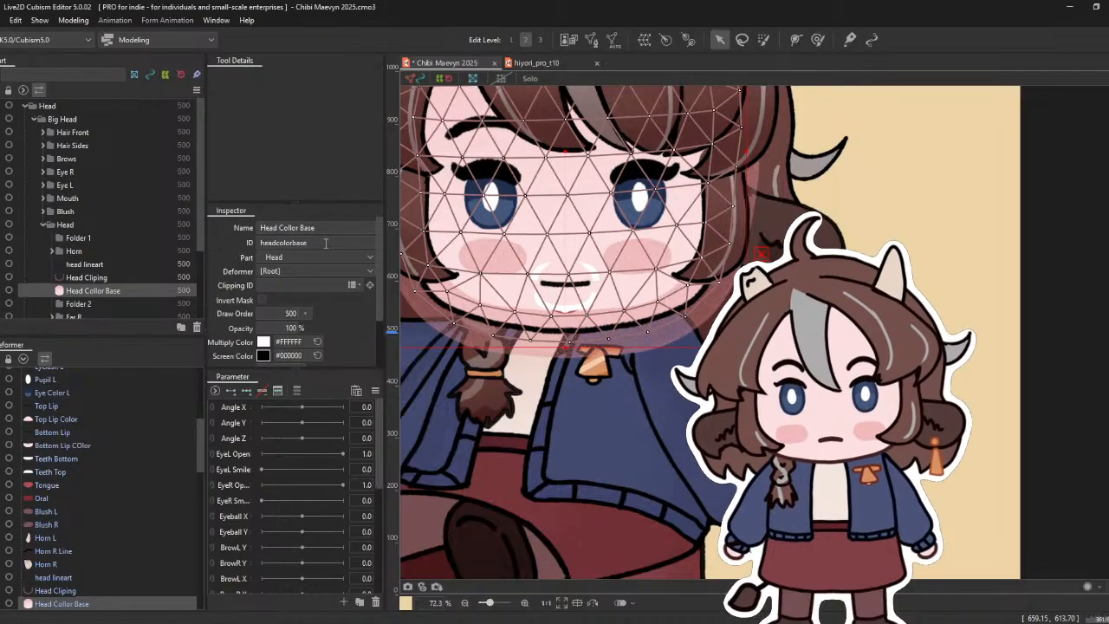
# - Copy the face base's ID and clip the Head Cliping art mesh to headcolorbase
pyautogui.moveTo(216, 242); pyautogui.dragTo(384, 260)
pyautogui.hotkey('ctrl', 'c')
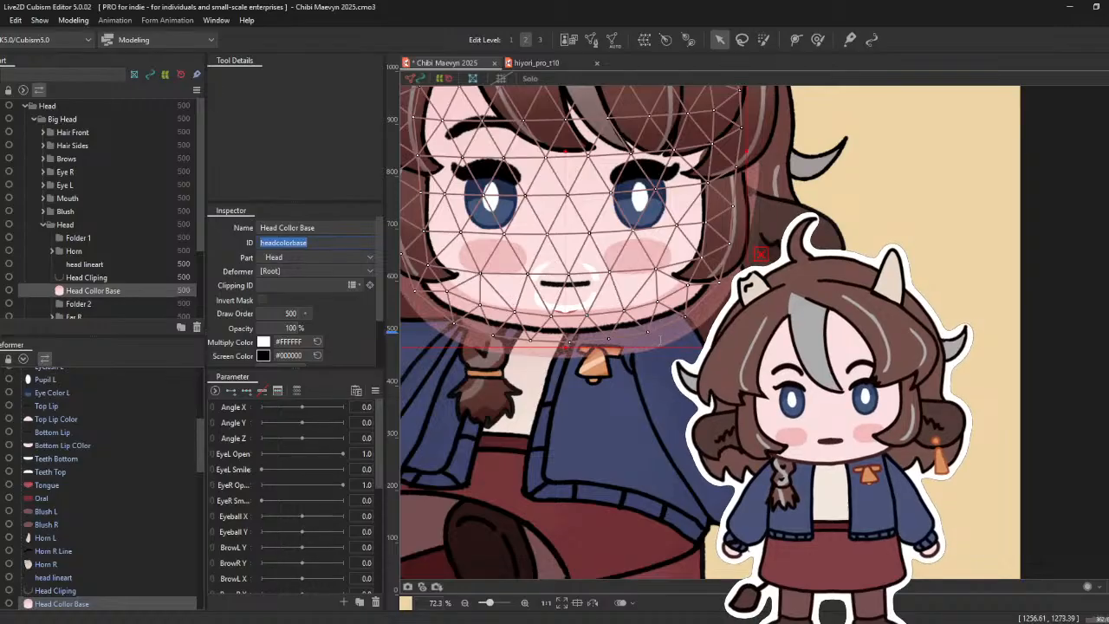
pyautogui.click(674, 339)
pyautogui.click(306, 287)
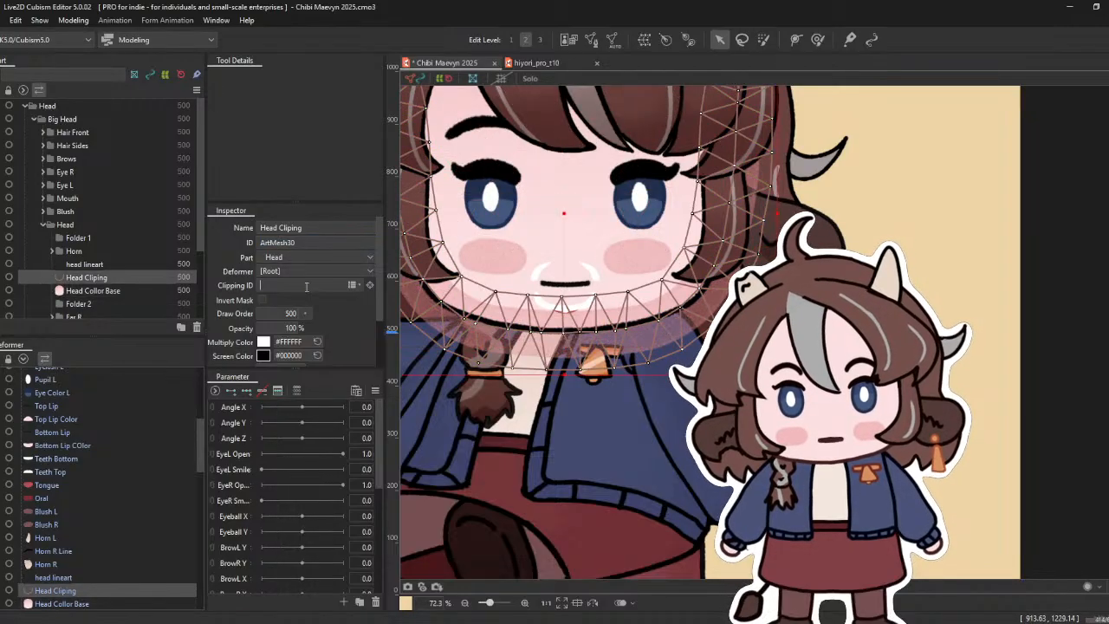
pyautogui.hotkey('ctrl', 'v')
pyautogui.press('Return')
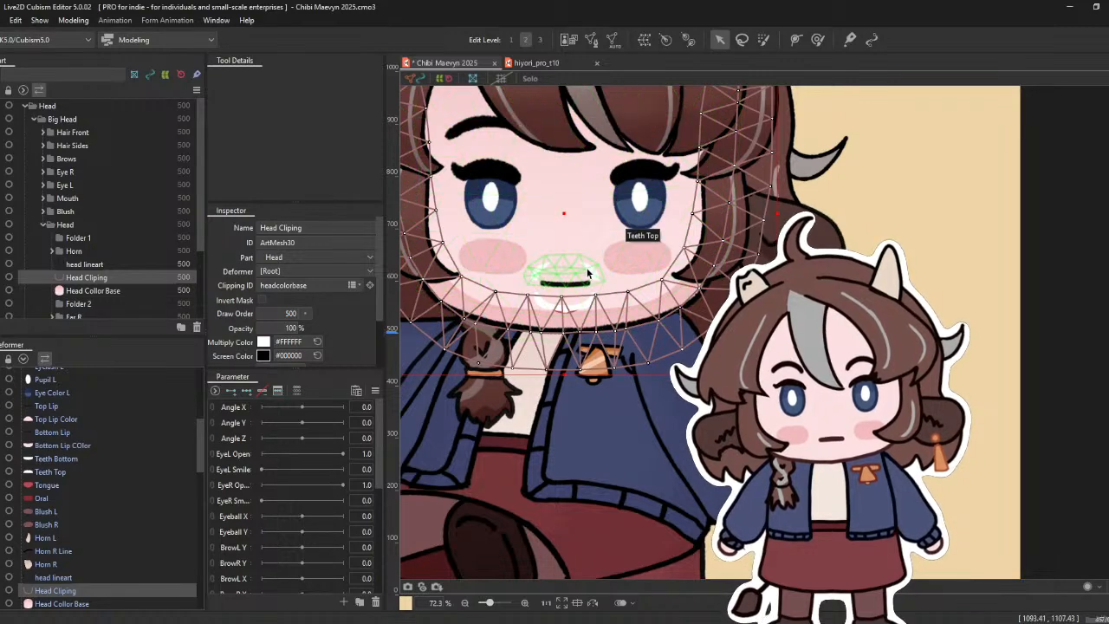
pyautogui.scroll(5, 580, 279)
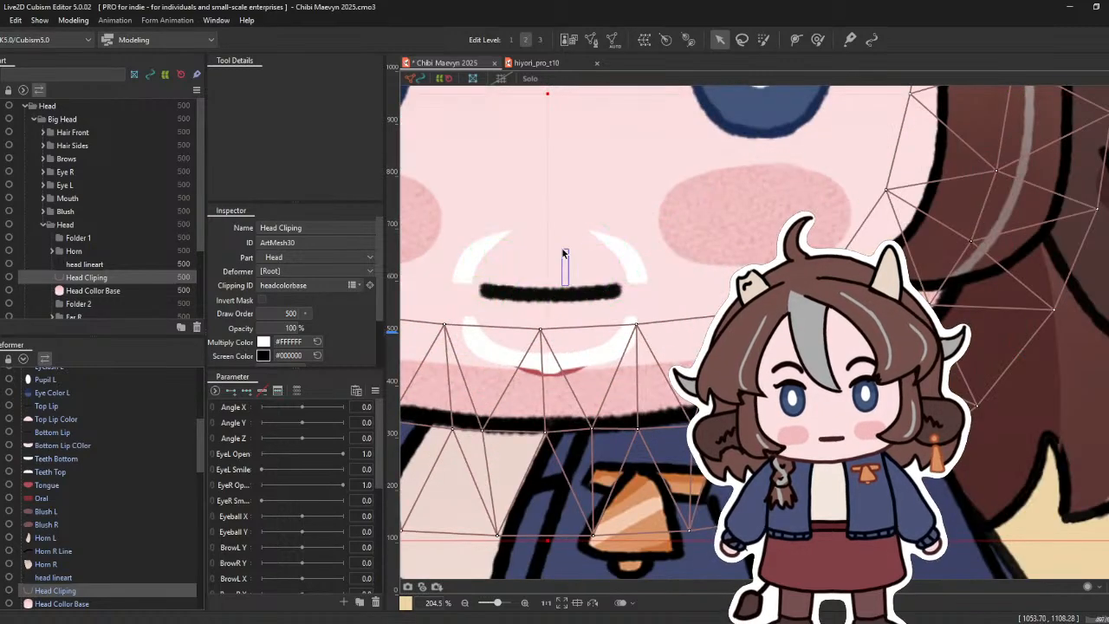
# - Copy the Oral art mesh's ID and clip the Teeth Bottom and Teeth Top art meshes to Oral
pyautogui.scroll(-1, 106, 524)
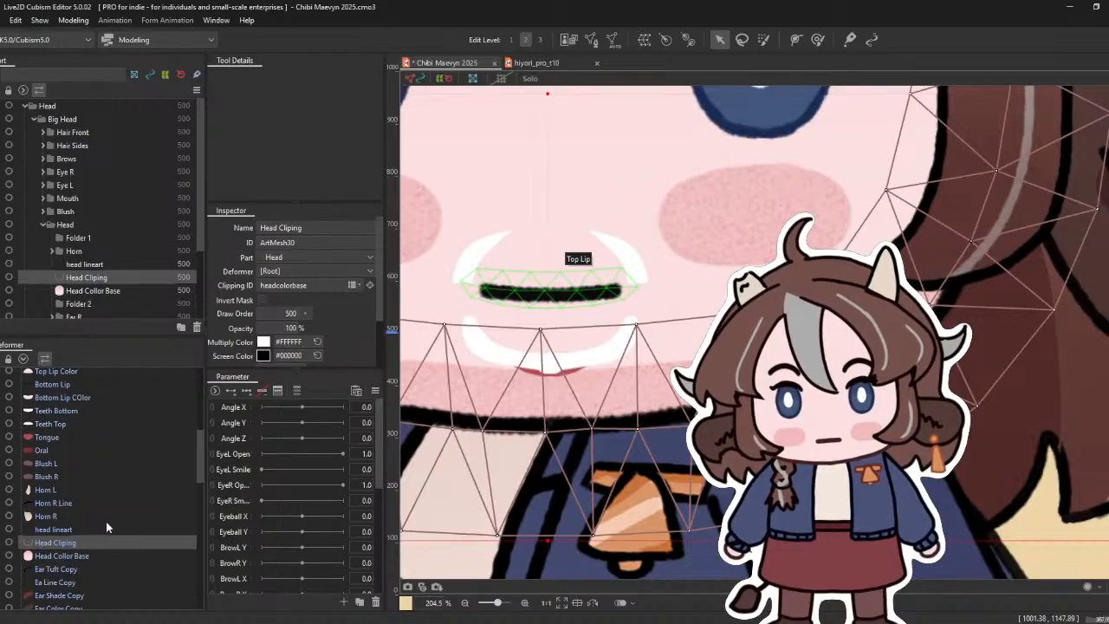
pyautogui.click(52, 450)
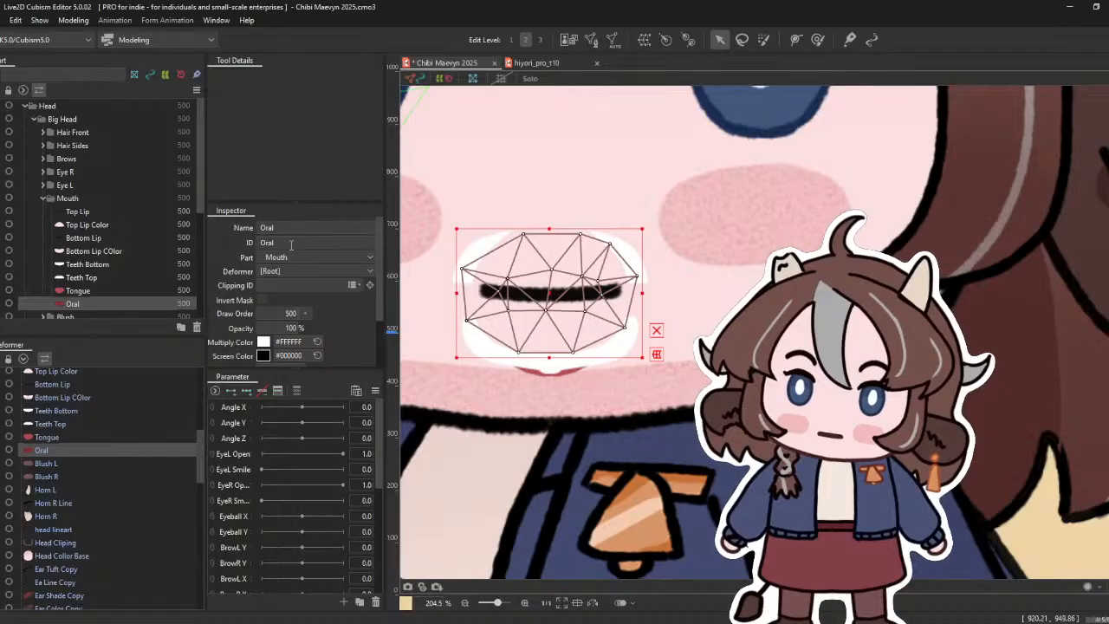
pyautogui.doubleClick(292, 245)
pyautogui.hotkey('ctrl', 'c')
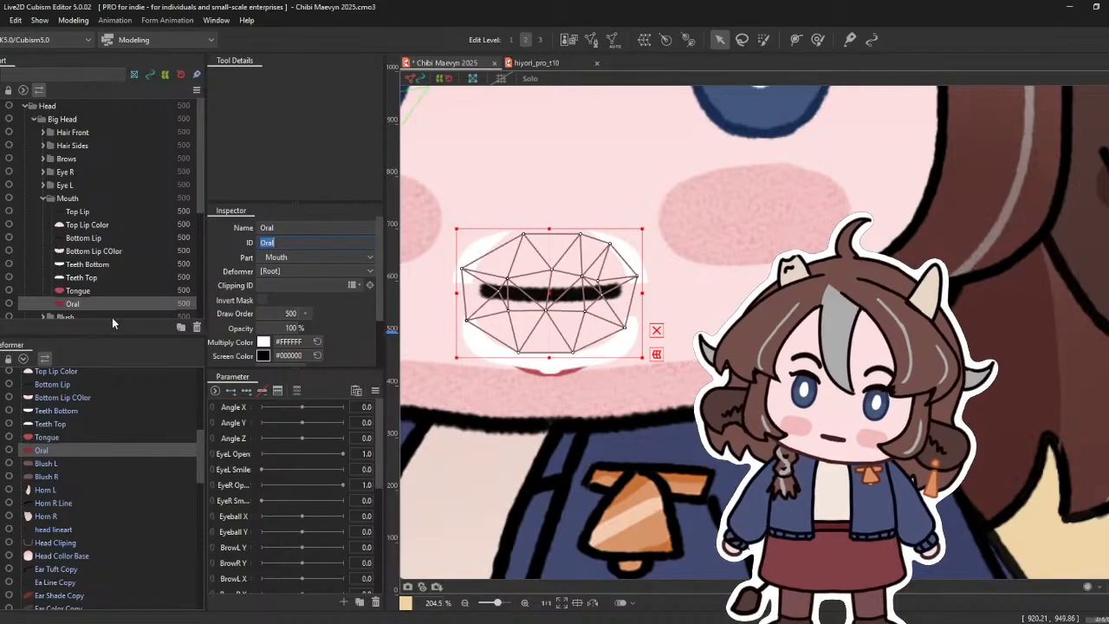
pyautogui.click(60, 424)
pyautogui.keyDown('ctrl'); pyautogui.click(66, 412); pyautogui.keyUp('ctrl')
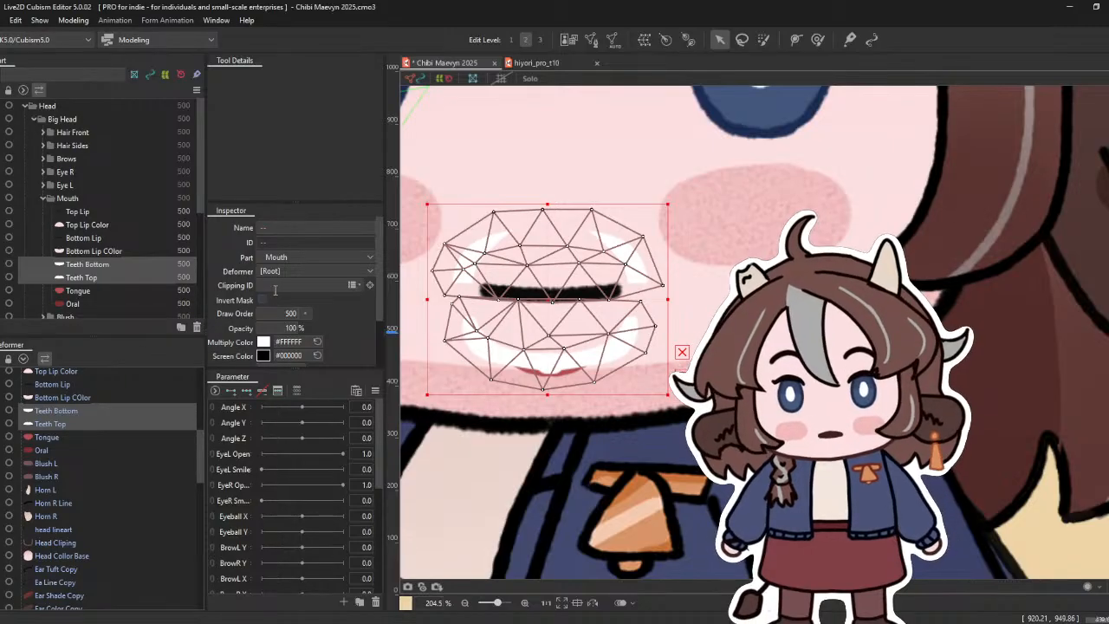
pyautogui.click(275, 291)
pyautogui.hotkey('ctrl', 'v')
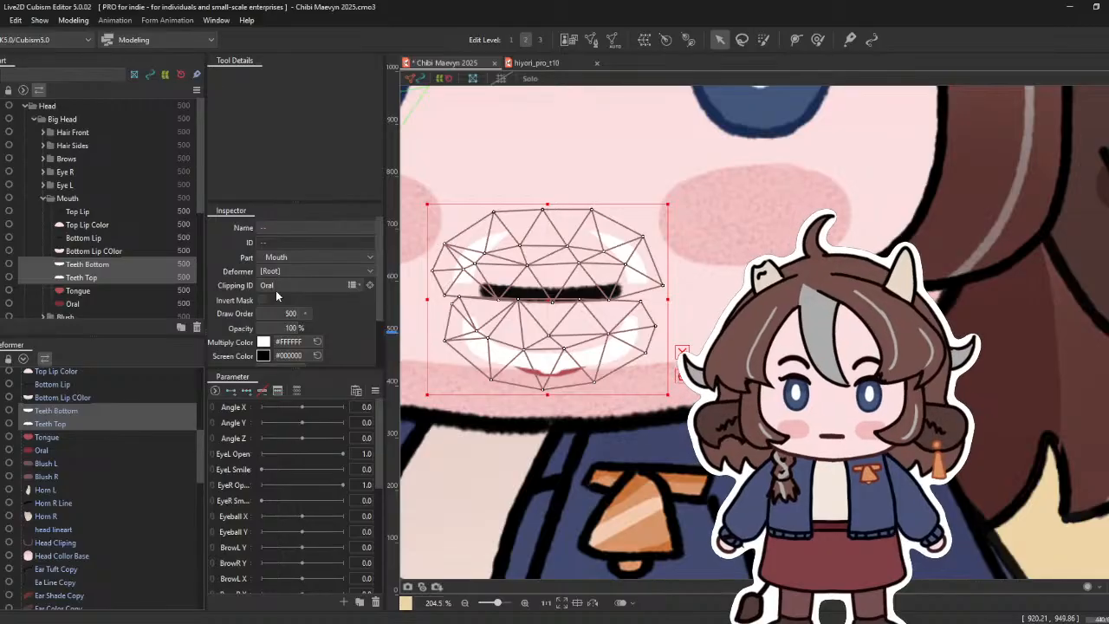
pyautogui.press('Return')
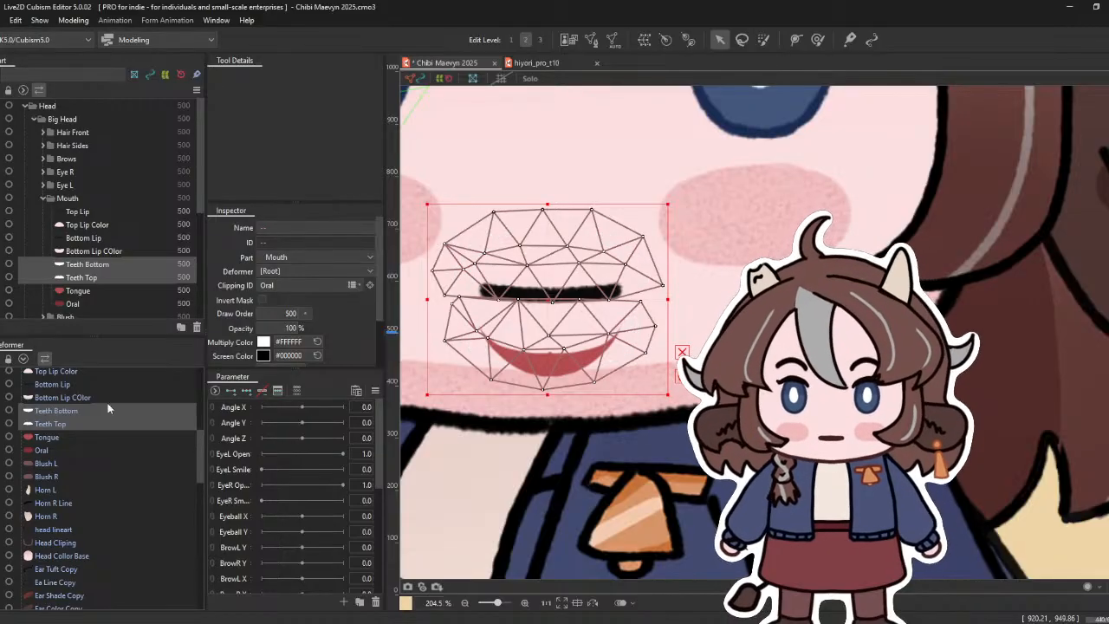
# - Clip the Tongue art mesh to Oral
pyautogui.click(77, 437)
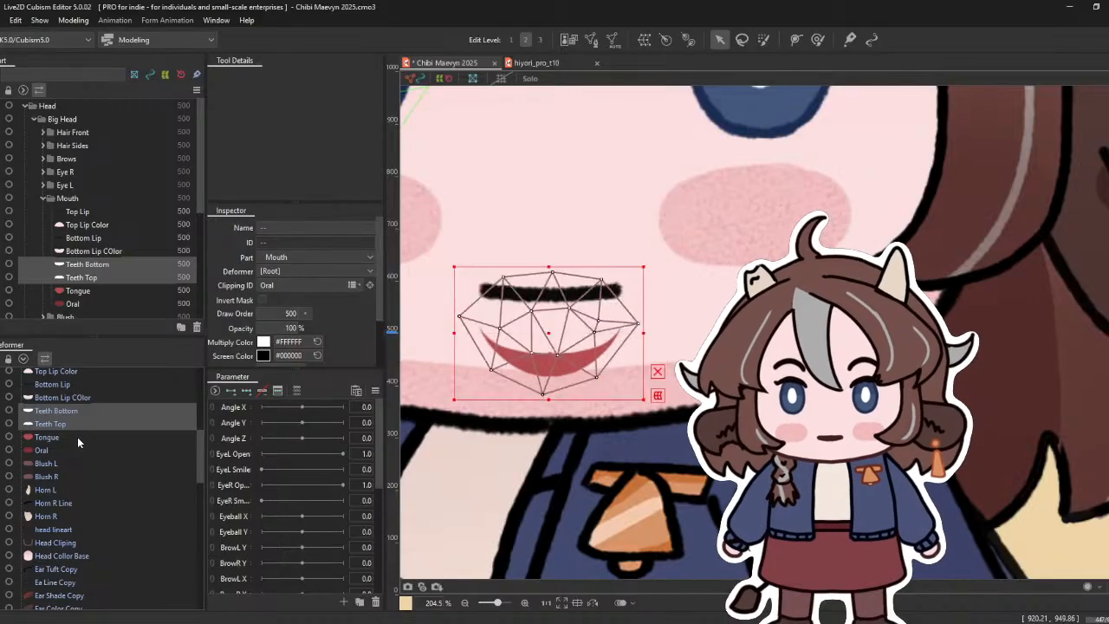
pyautogui.click(289, 284)
pyautogui.write('Oral')
pyautogui.press('Return')
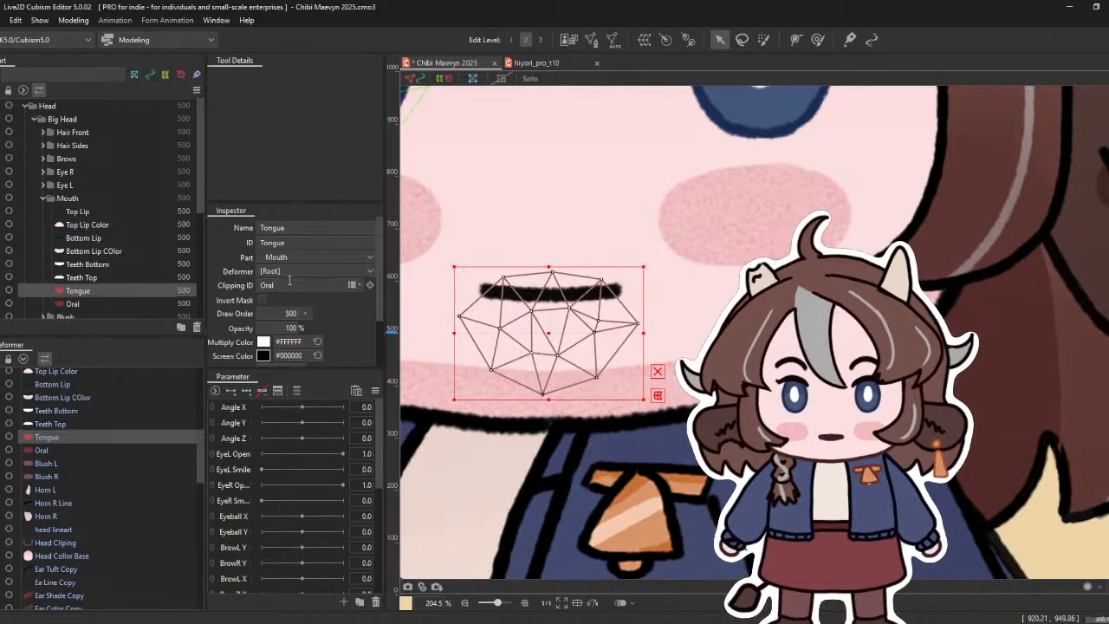
pyautogui.scroll(-10, 868, 165)
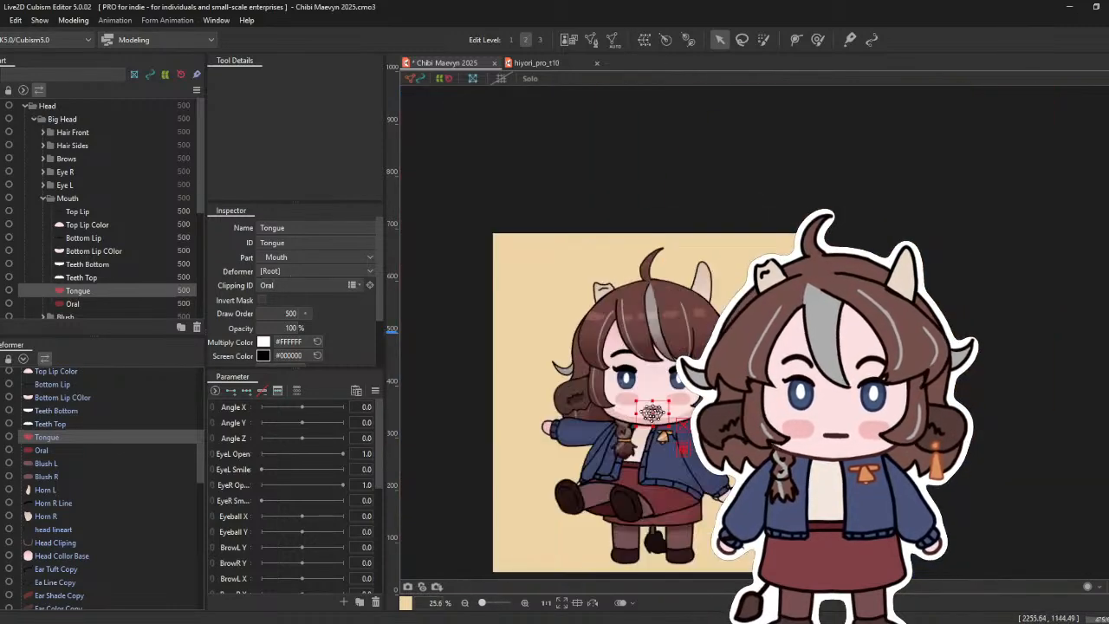
pyautogui.scroll(-2, 859, 121)
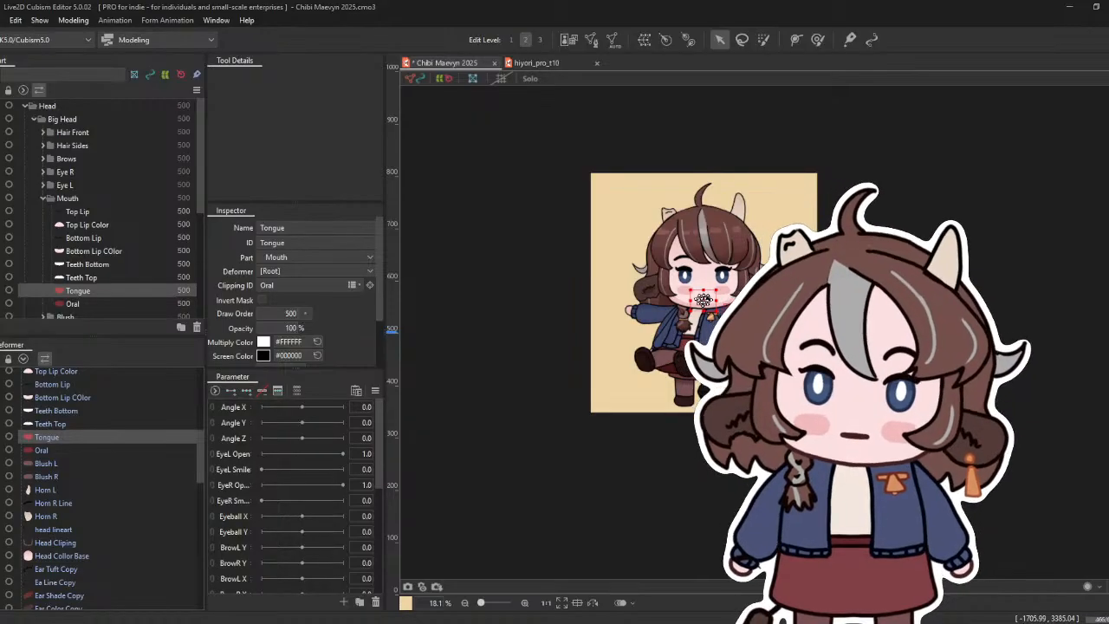
pyautogui.scroll(5, 728, 276)
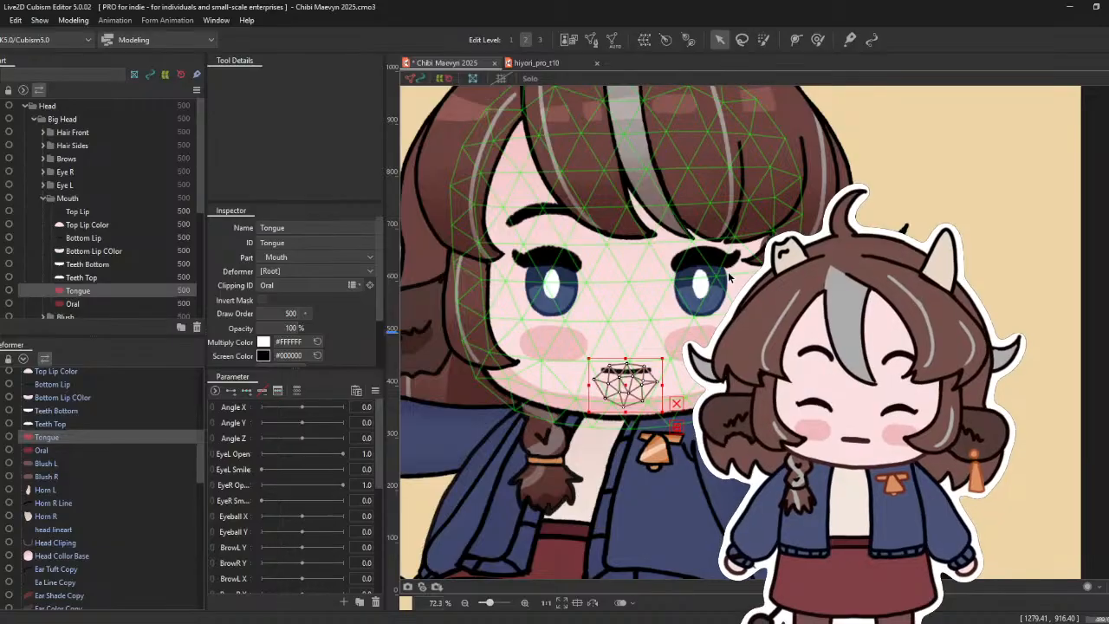
pyautogui.scroll(-4, 728, 276)
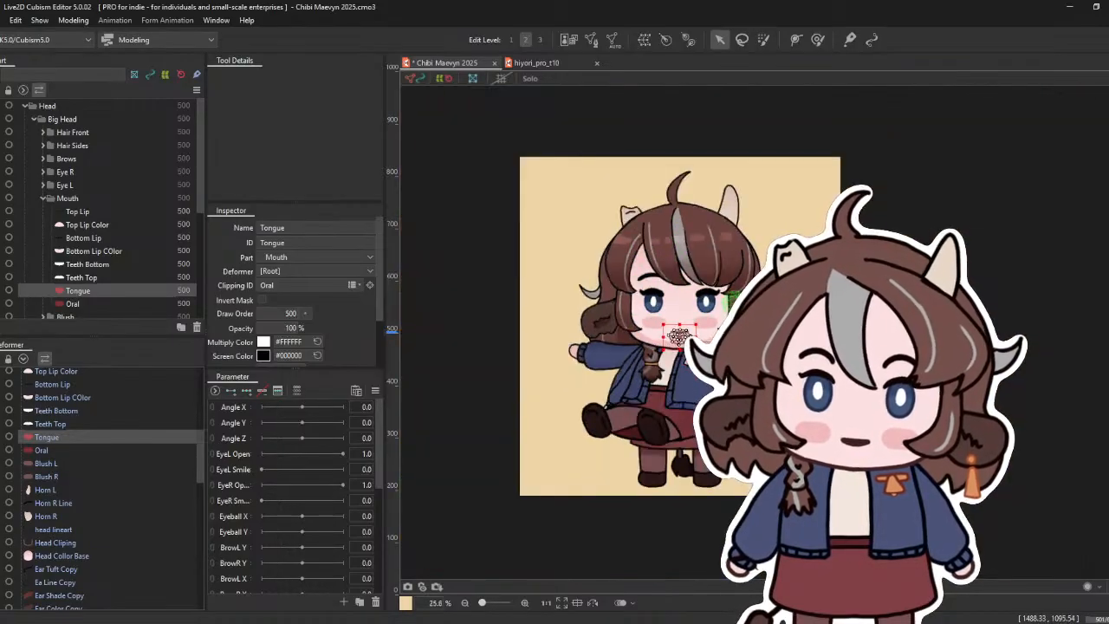
pyautogui.scroll(3, 728, 276)
pyautogui.scroll(-3, 838, 385)
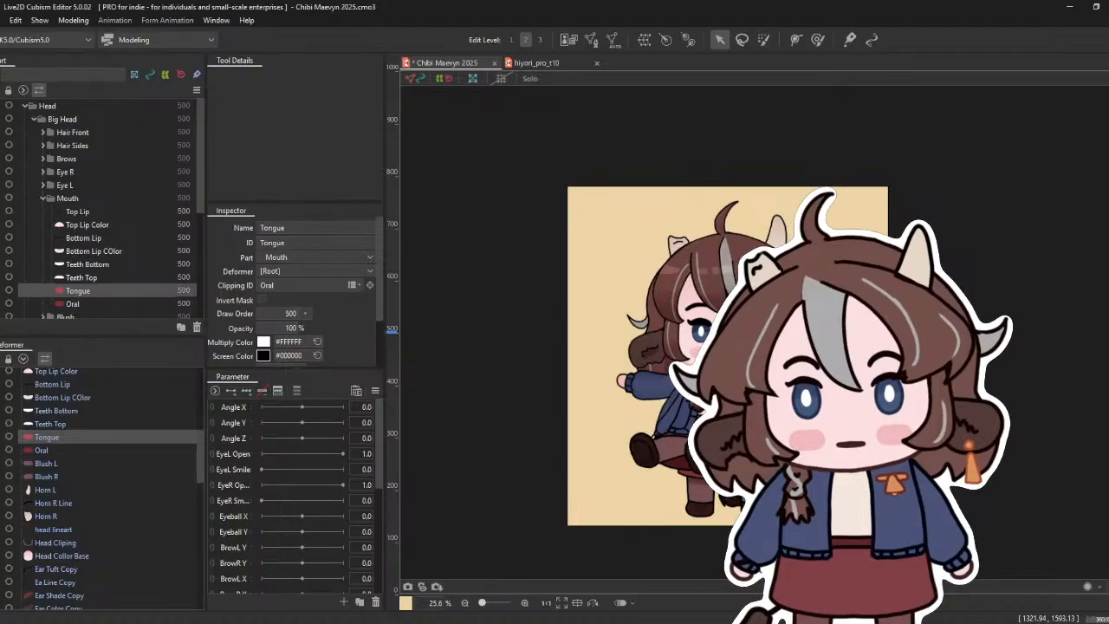
pyautogui.scroll(-5, 356, 515)
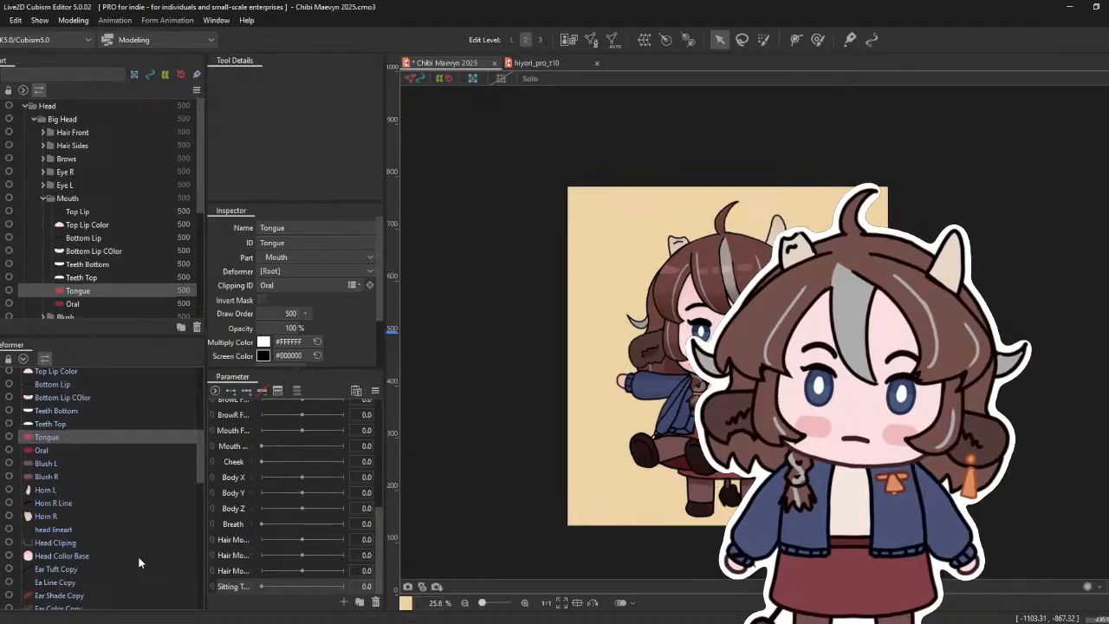
# - Select every art mesh from Hair C Color to Hair Strand 1 and create one warp deformer around them with 5 x 5 conversion divisions
pyautogui.scroll(5, 137, 511)
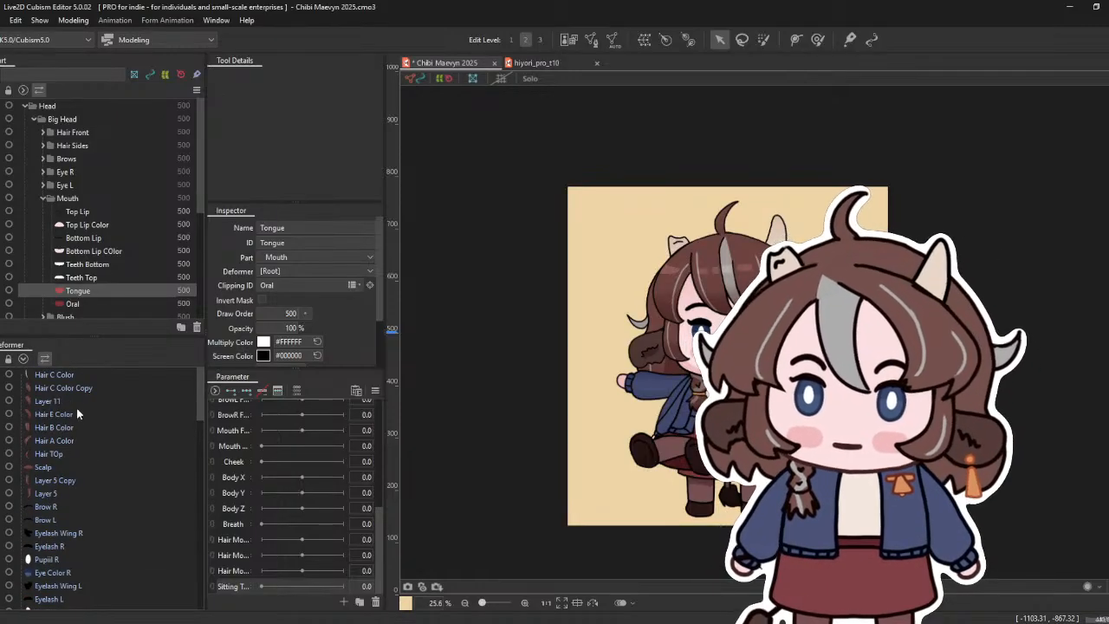
pyautogui.click(76, 379)
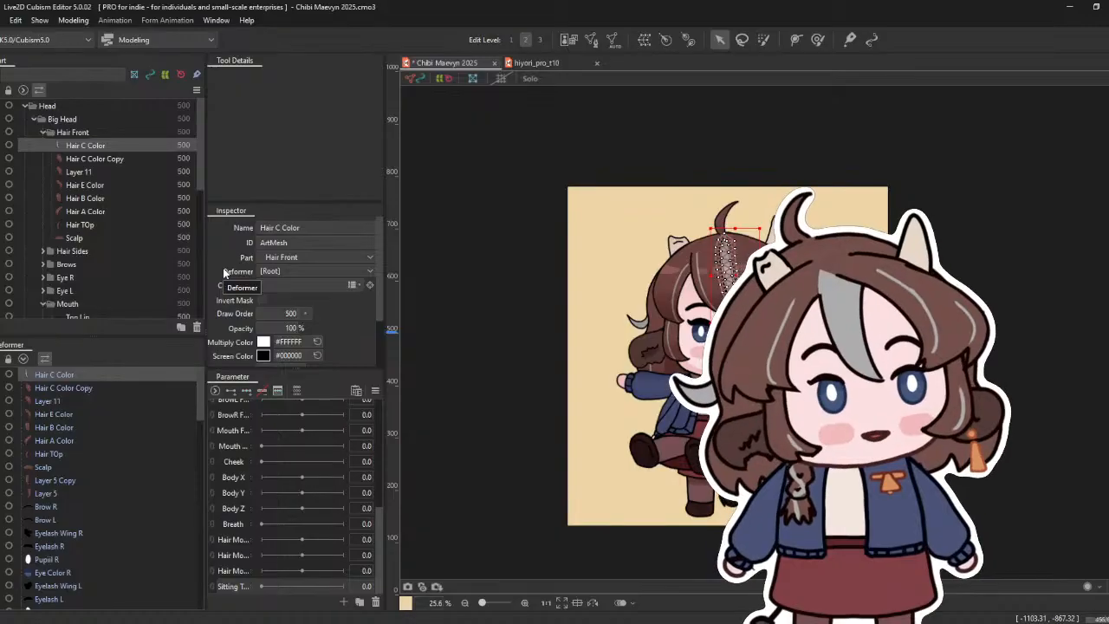
pyautogui.scroll(-10, 121, 442)
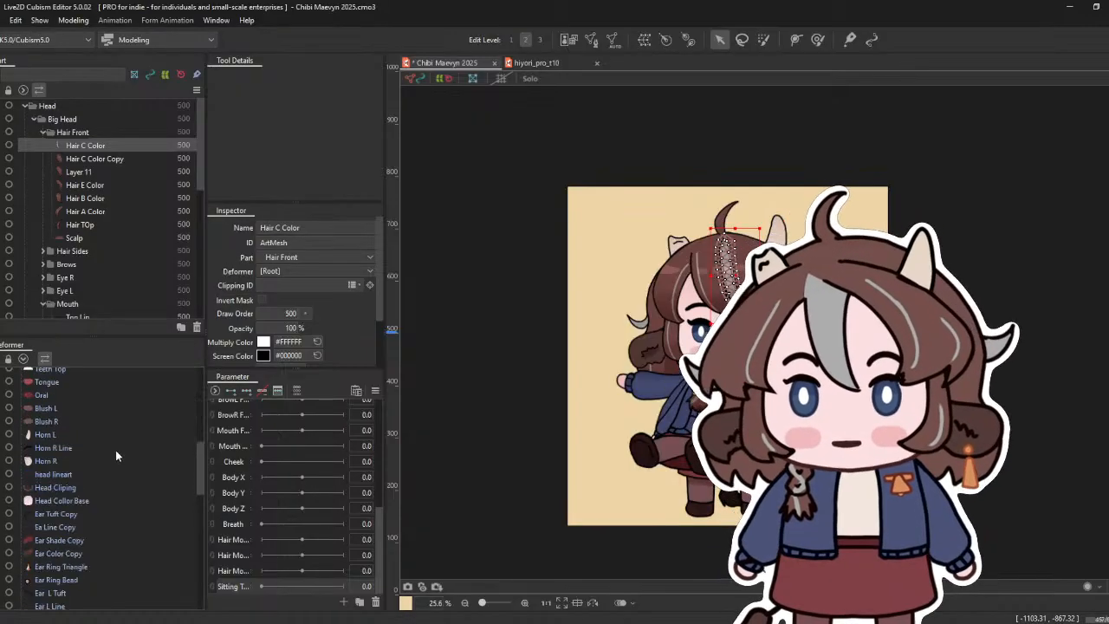
pyautogui.scroll(-3, 119, 425)
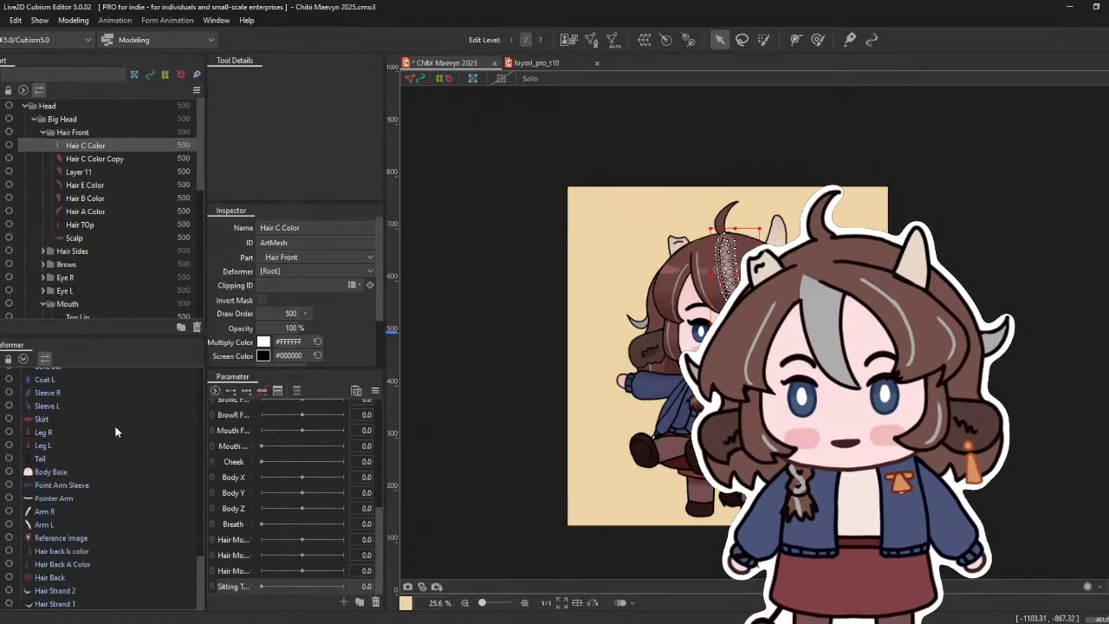
pyautogui.scroll(15, 115, 431)
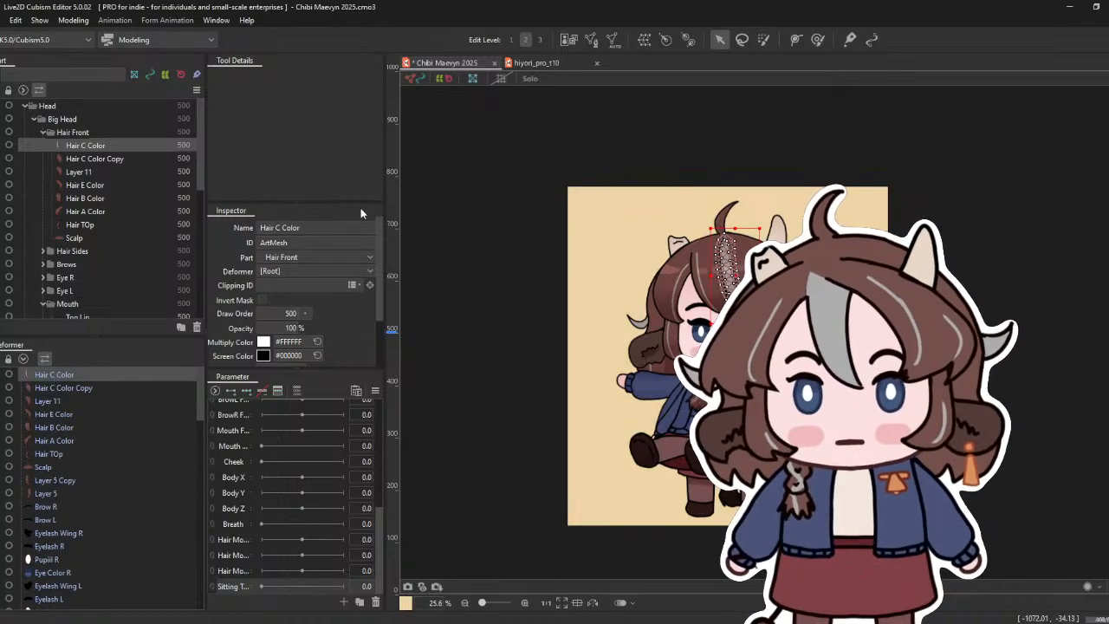
pyautogui.scroll(-10, 161, 511)
pyautogui.scroll(-3, 160, 516)
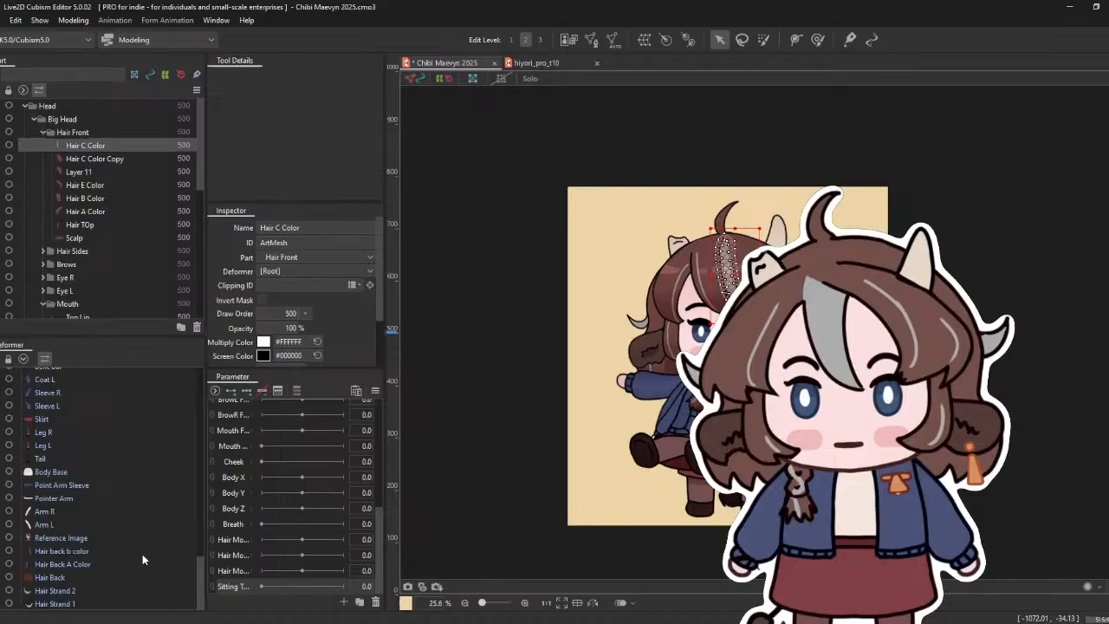
pyautogui.keyDown('shift'); pyautogui.click(86, 604); pyautogui.keyUp('shift')
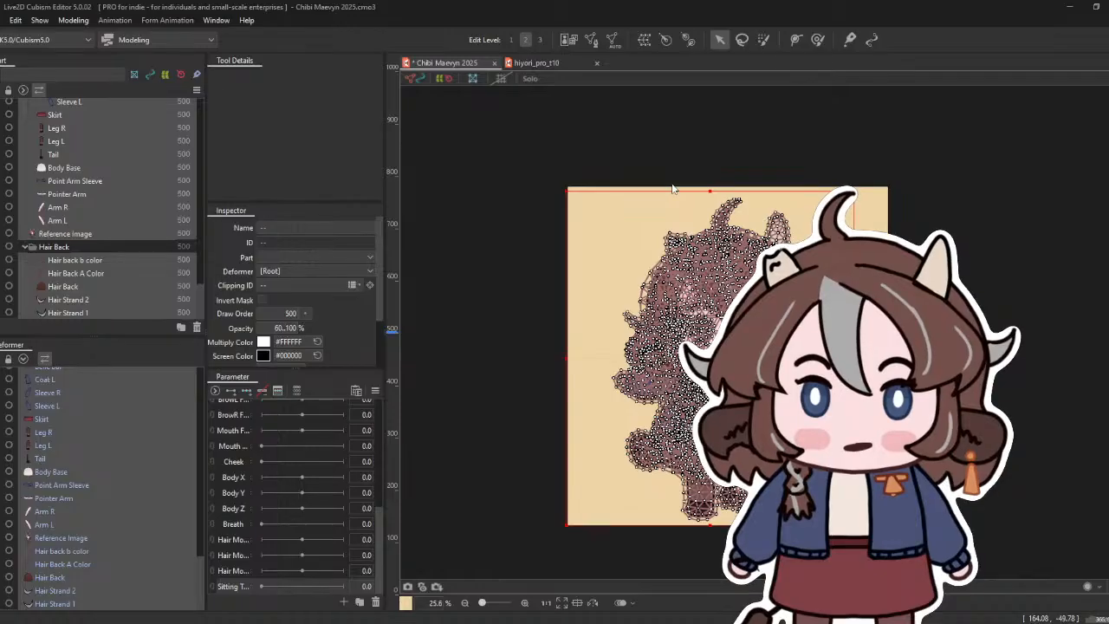
pyautogui.click(568, 429)
pyautogui.click(21, 376)
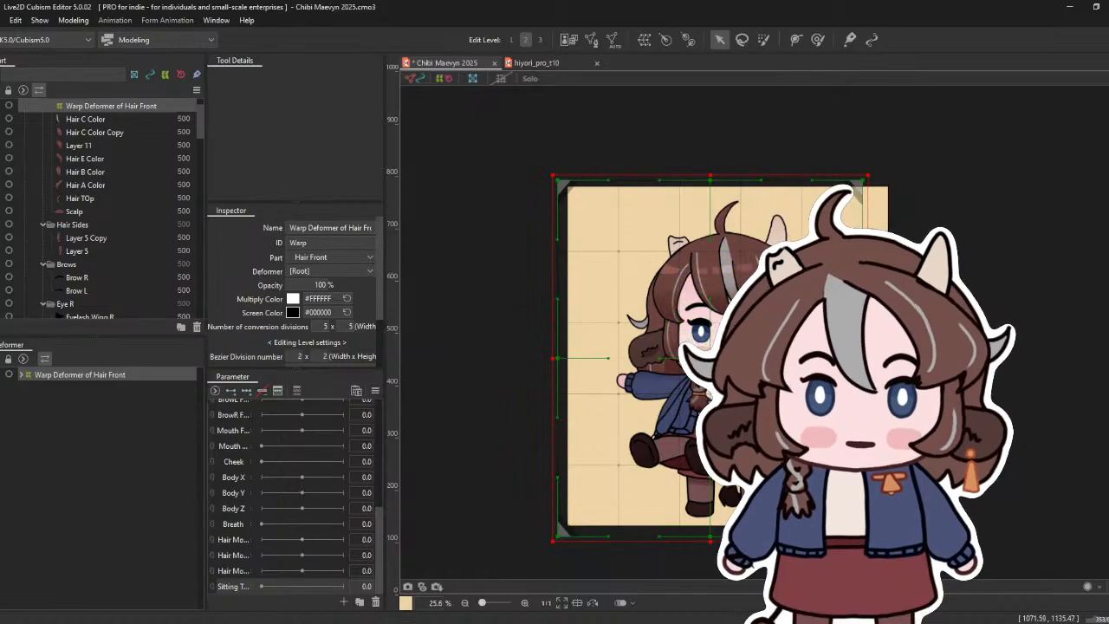
# - Move the new warp deformer so its grid is centred horizontally on the canvas
pyautogui.moveTo(701, 355); pyautogui.dragTo(712, 354)
pyautogui.hotkey('ctrl', 'z')
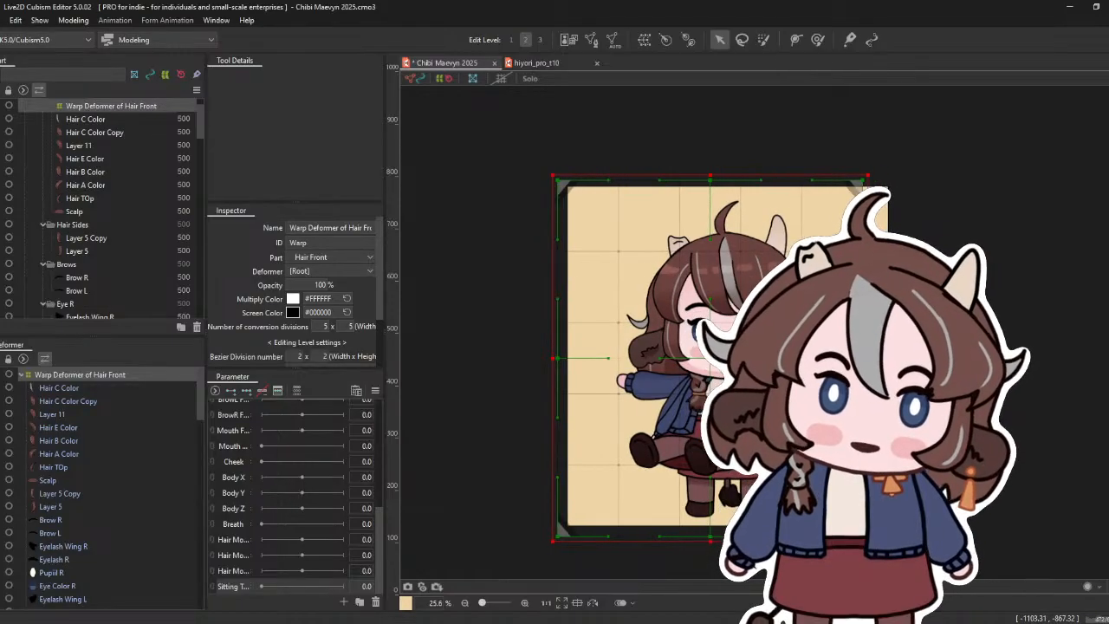
pyautogui.hotkey('ctrl', 'y')
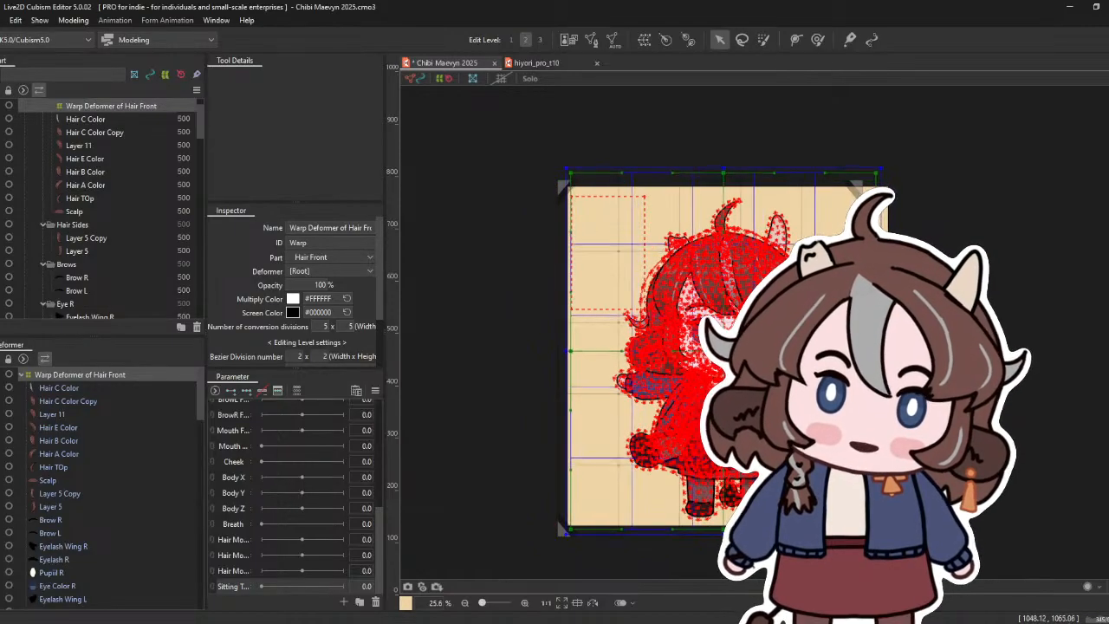
pyautogui.moveTo(717, 340); pyautogui.dragTo(728, 339)
pyautogui.scroll(5, 727, 341)
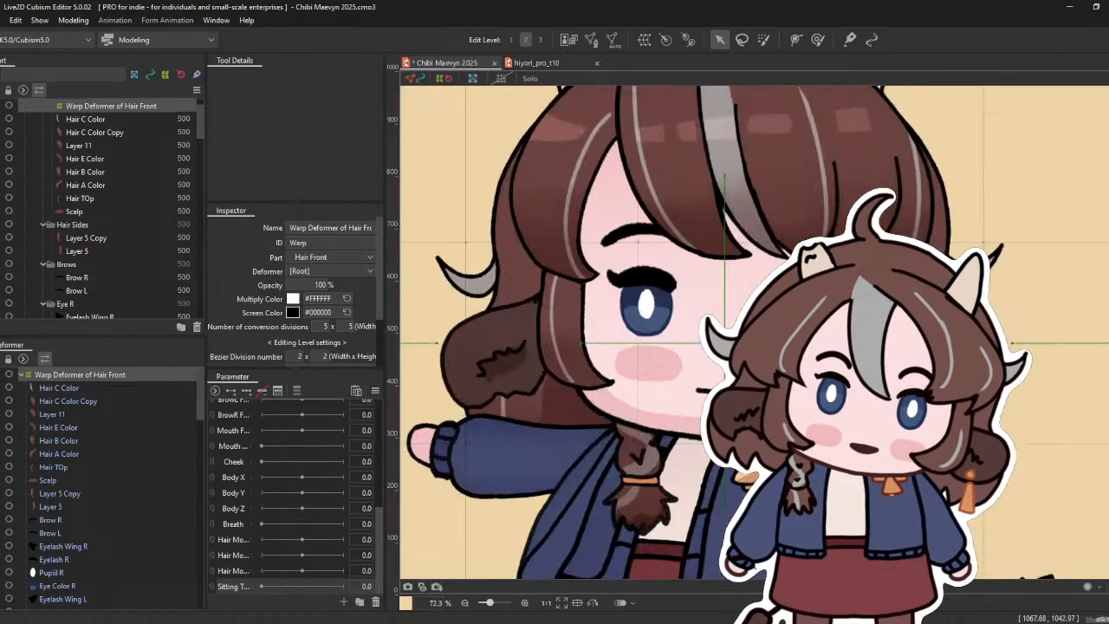
pyautogui.moveTo(725, 344); pyautogui.dragTo(719, 342)
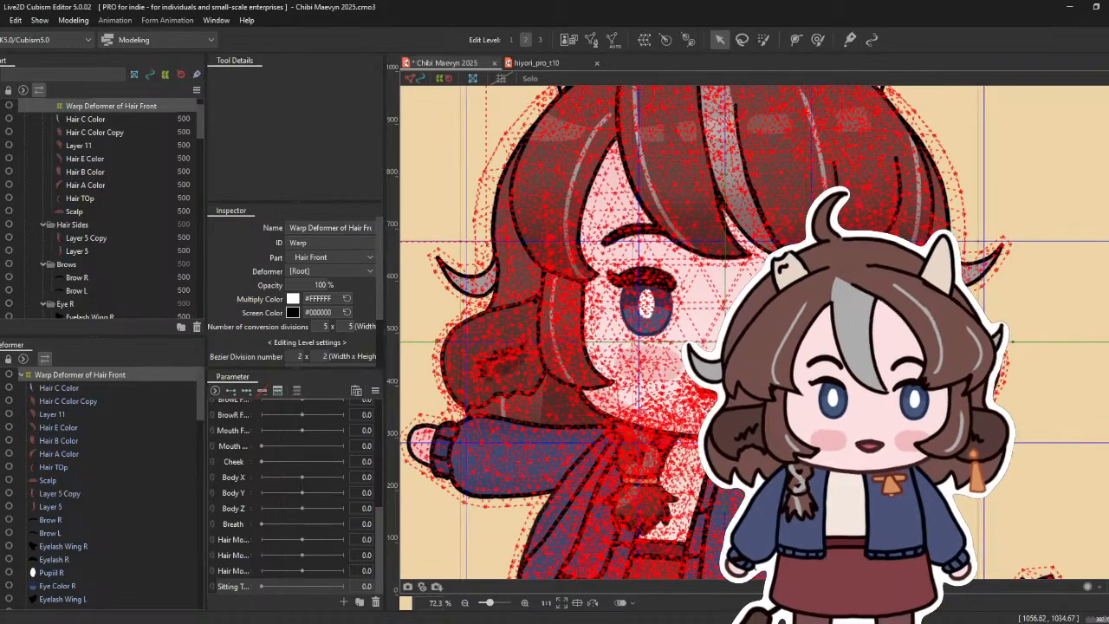
pyautogui.scroll(-3, 731, 344)
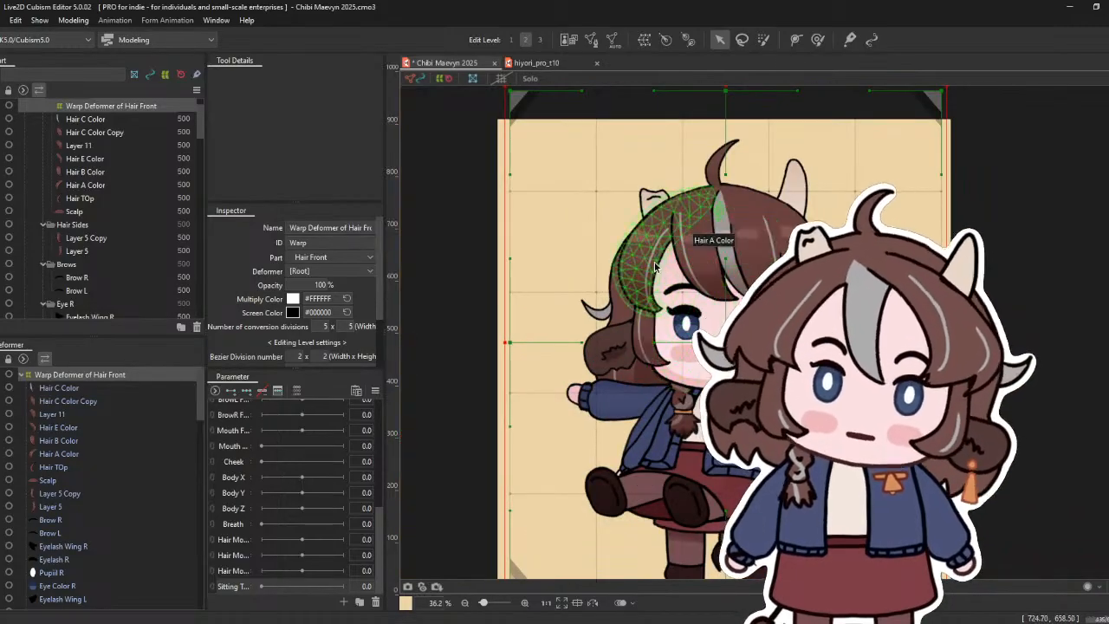
# - Rename the warp deformer enclosing all art meshes as Warp A
pyautogui.doubleClick(87, 374)
pyautogui.click(332, 227)
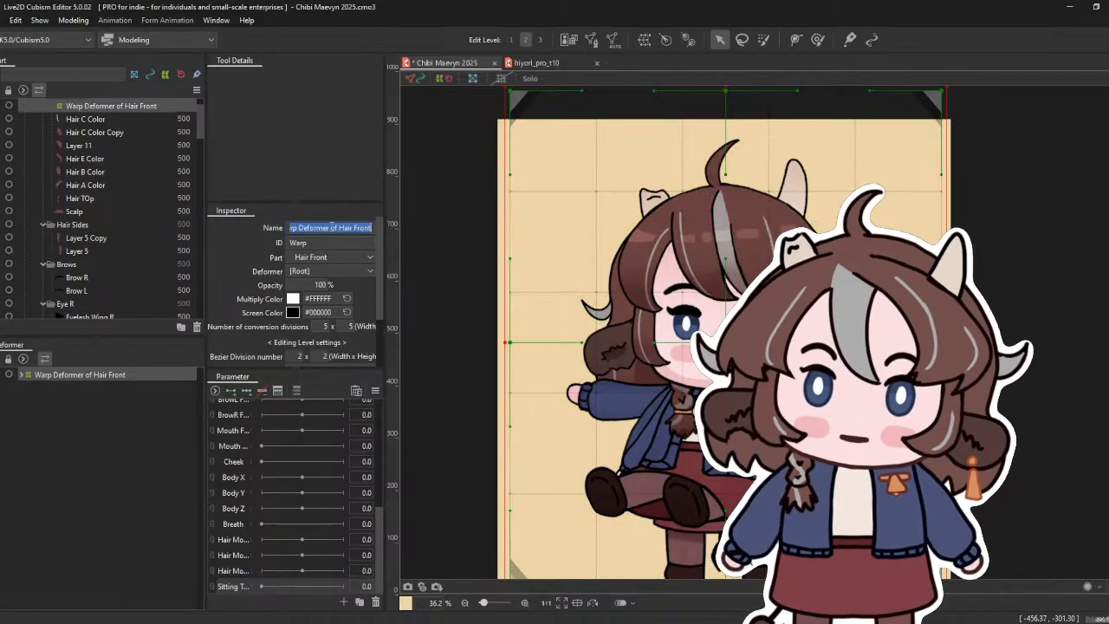
pyautogui.write('Warp A')
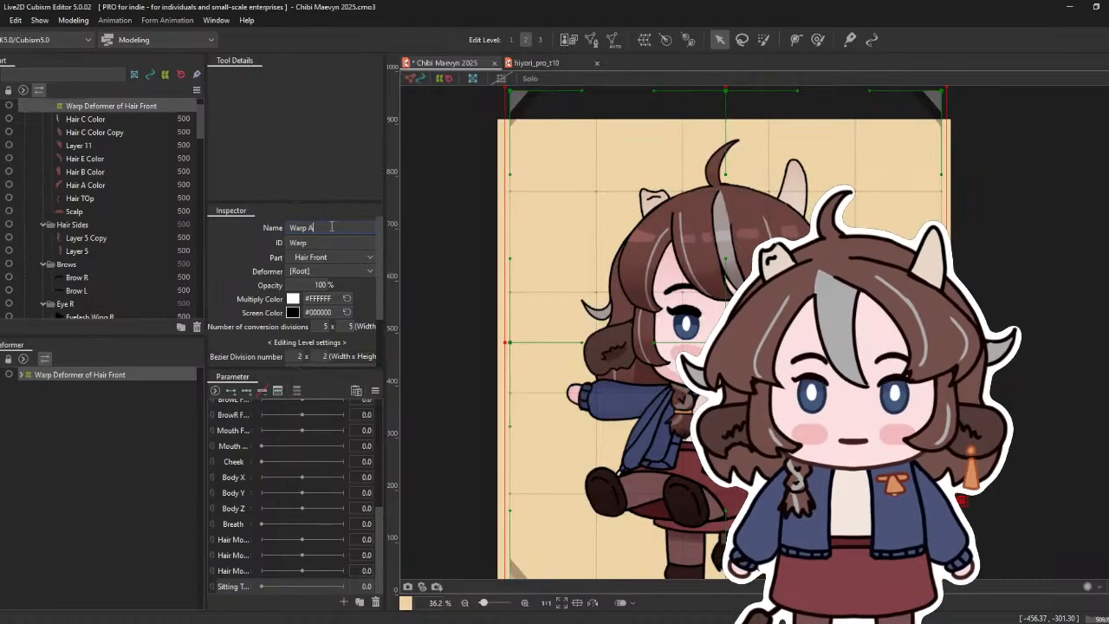
pyautogui.press('Return')
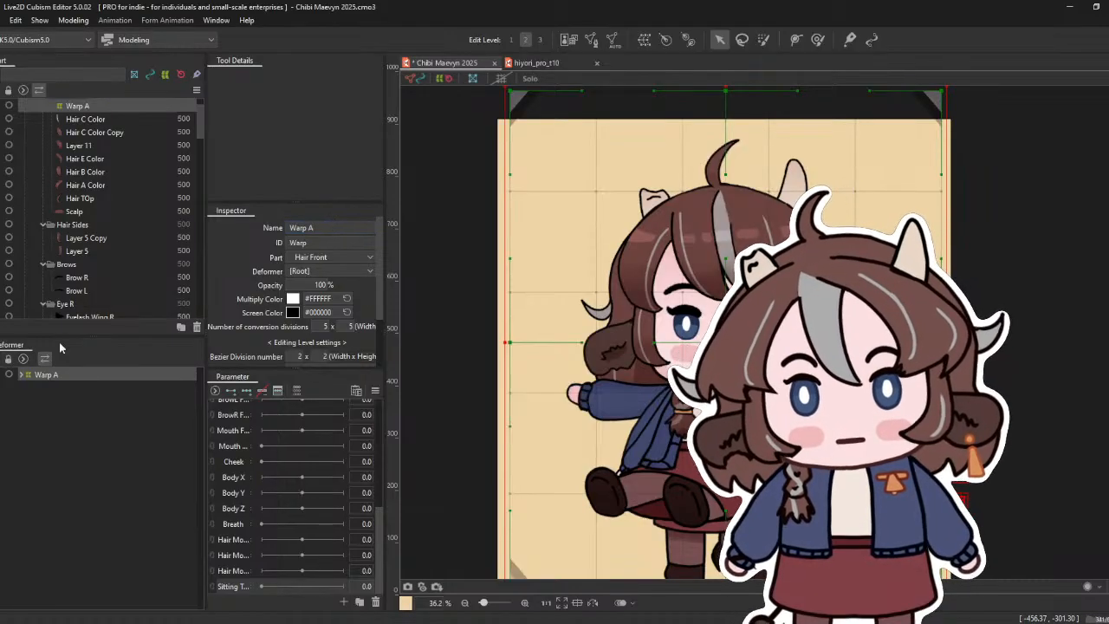
# - Examine the art meshes nested under Warp A, check Hair C Color's deformer assignment, and reselect Warp A
pyautogui.click(21, 375)
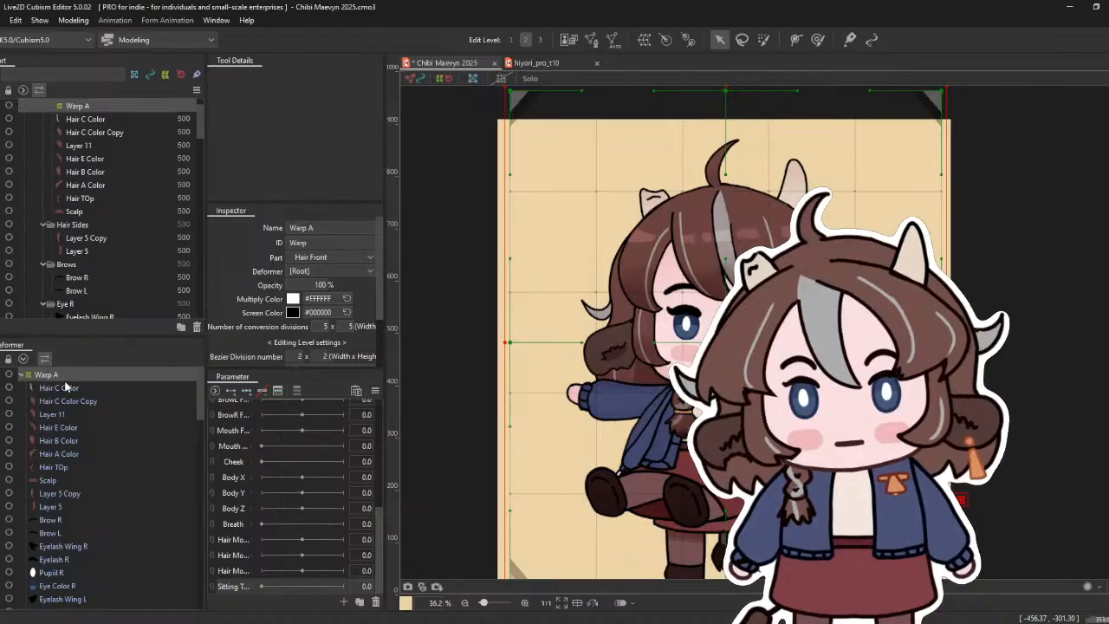
pyautogui.scroll(-10, 70, 399)
pyautogui.scroll(-5, 73, 414)
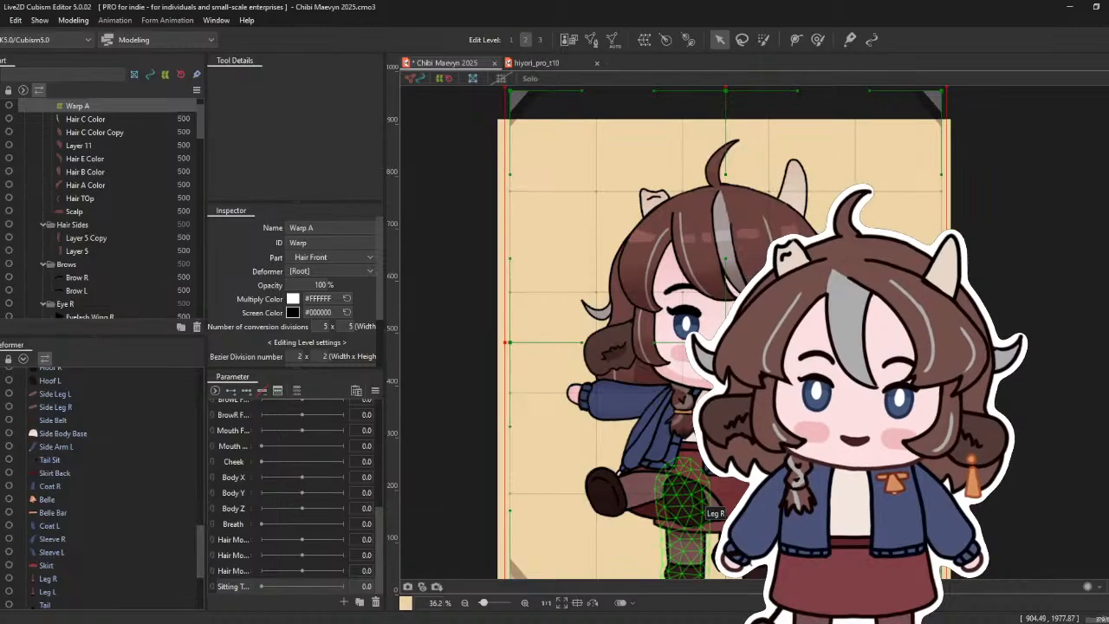
pyautogui.scroll(5, 161, 439)
pyautogui.scroll(3, 160, 440)
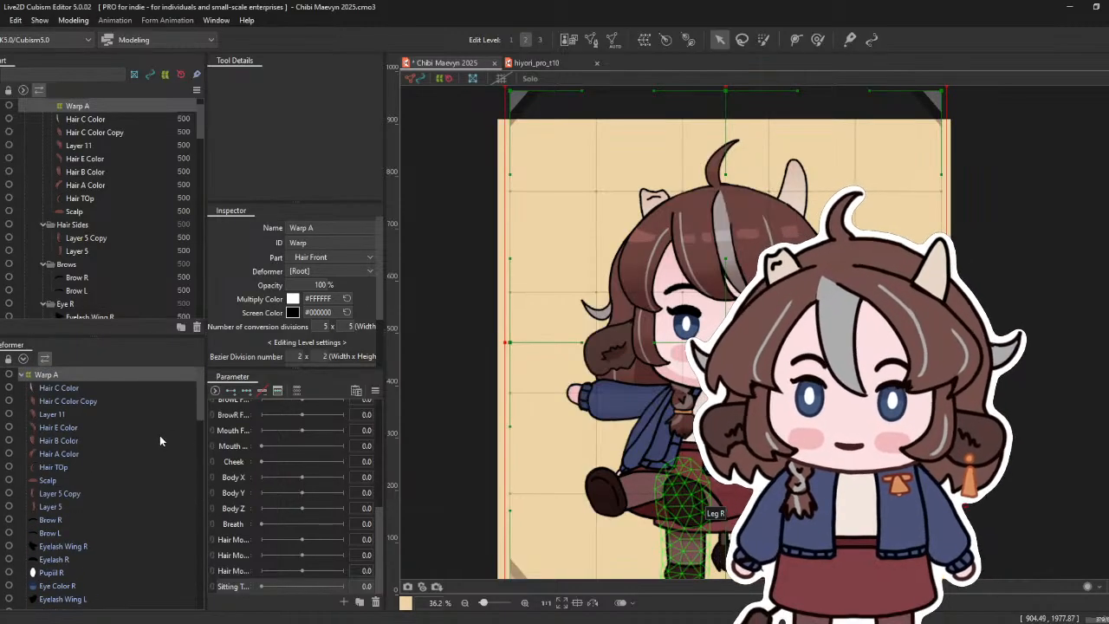
pyautogui.click(98, 388)
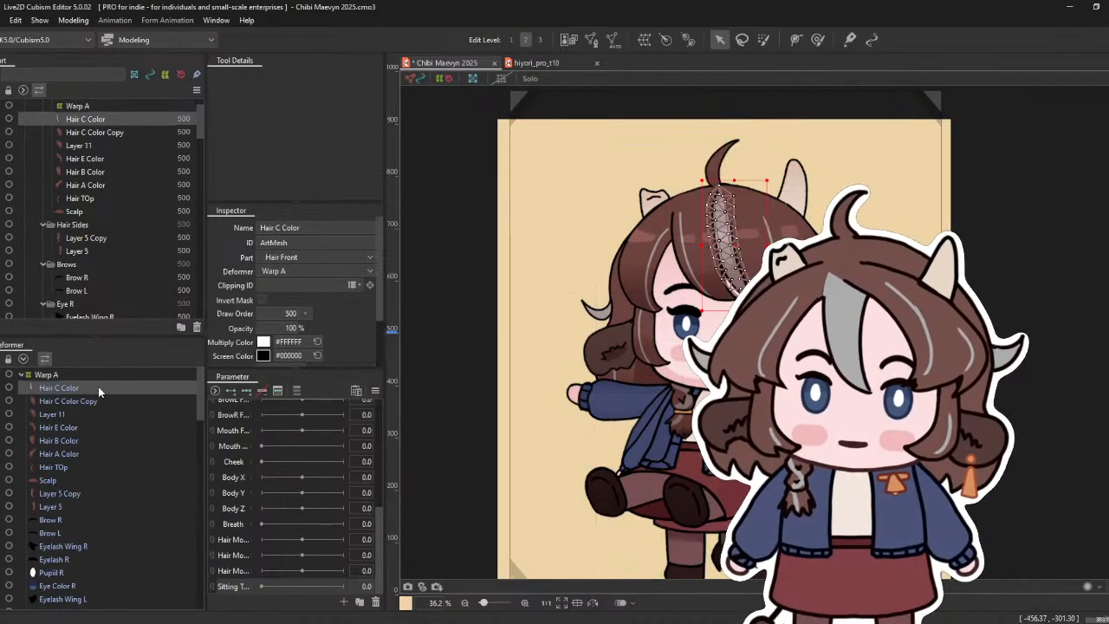
pyautogui.click(60, 378)
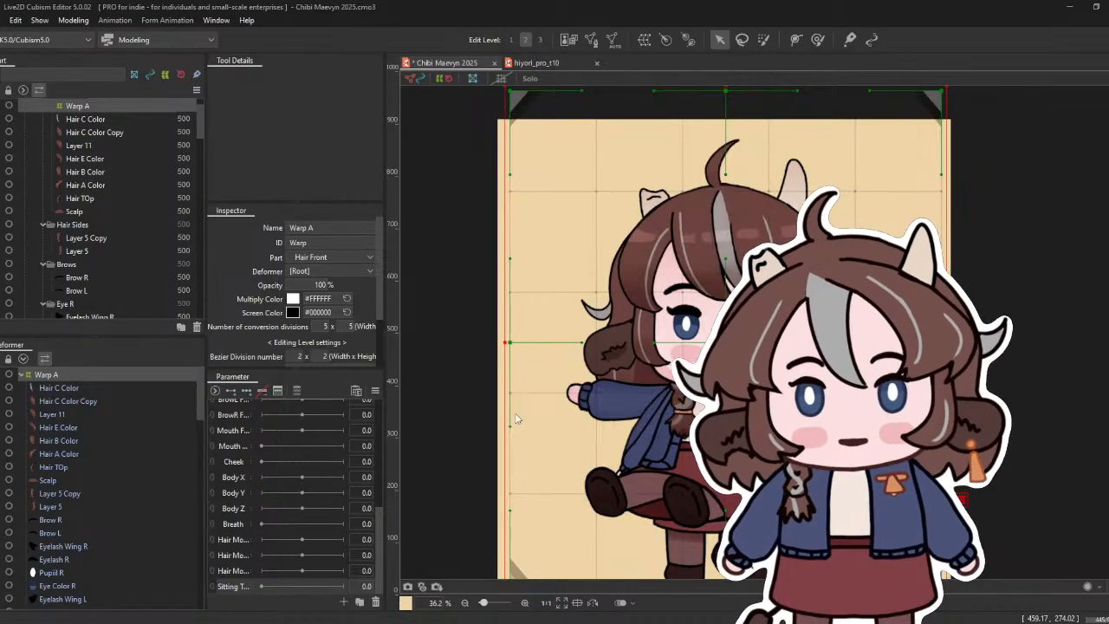
# - Select every art mesh from Hair C Color to Hair Strand 1 under Warp A and nest them all inside Warp B
pyautogui.click(546, 422)
pyautogui.click(66, 591)
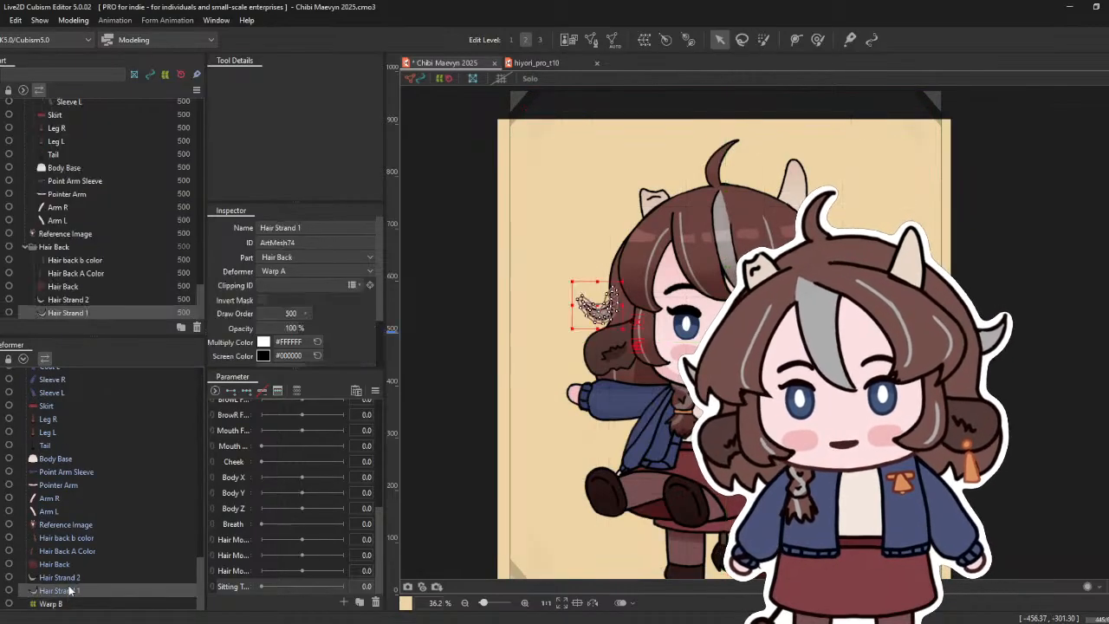
pyautogui.scroll(-6, 99, 539)
pyautogui.hotkey('ctrl', 'a')
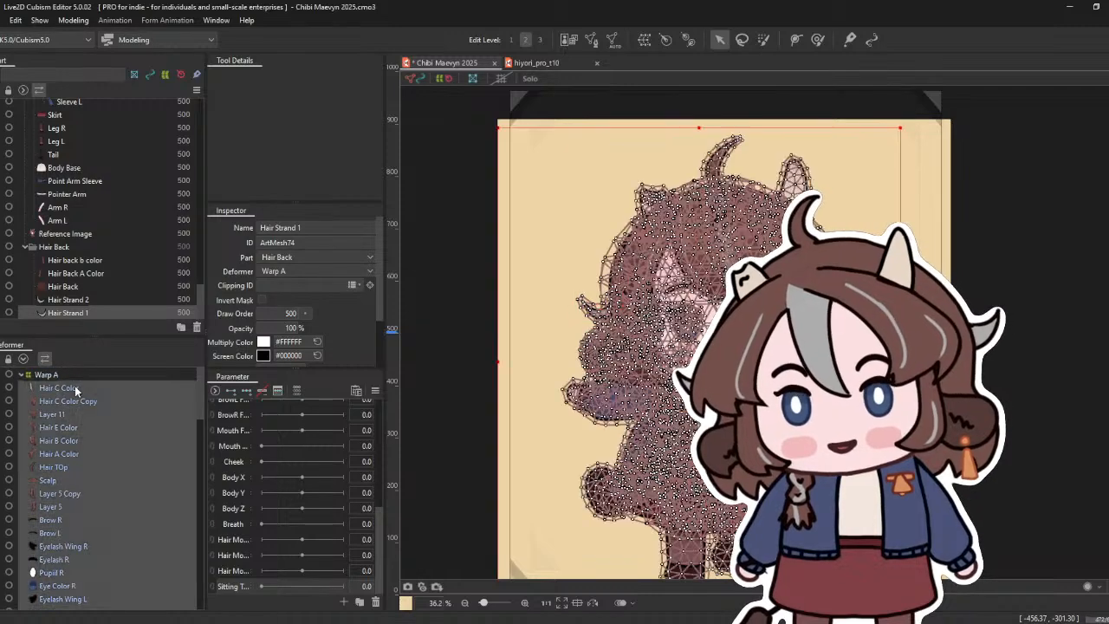
pyautogui.scroll(-10, 117, 514)
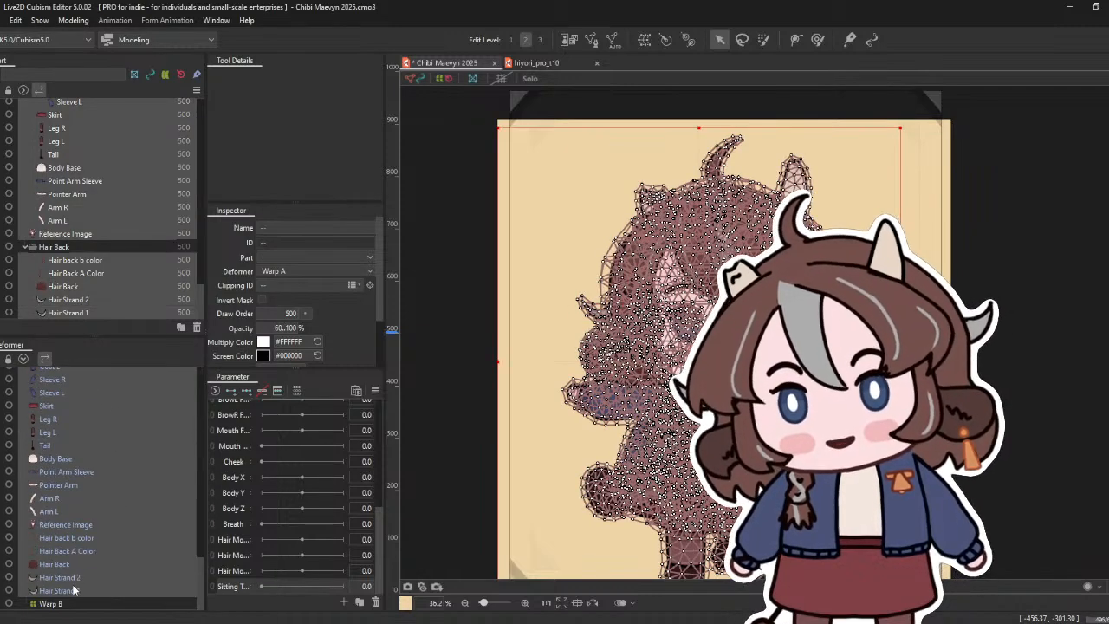
pyautogui.moveTo(61, 590); pyautogui.dragTo(53, 611)
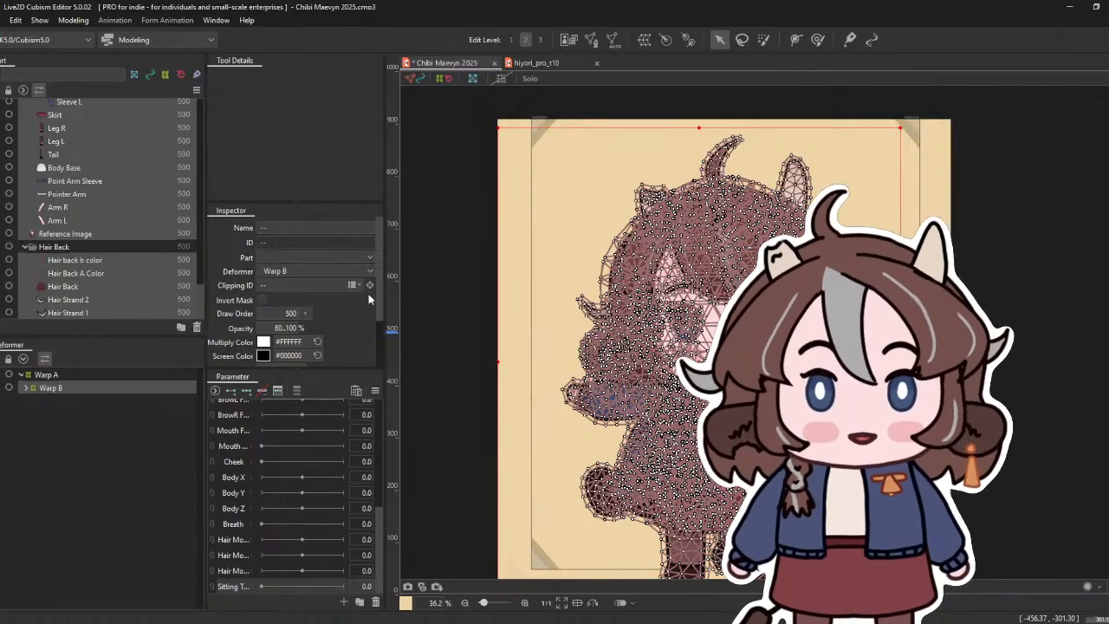
pyautogui.click(451, 297)
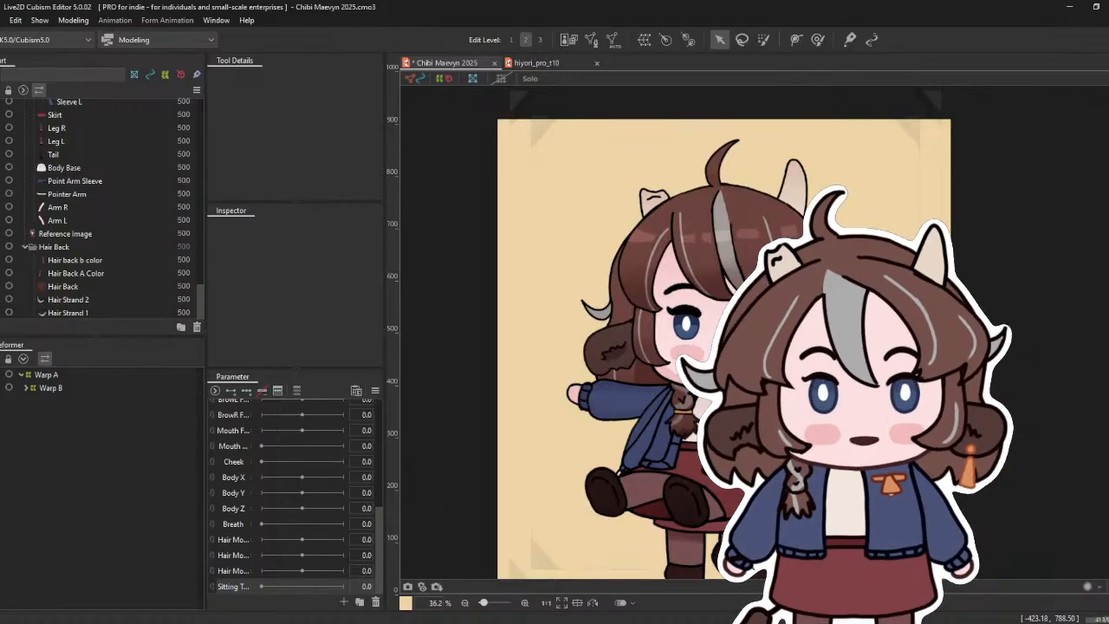
# - Create an empty warp deformer named Head Warp inside Warp B with 5 x 5 conversion divisions
pyautogui.click(25, 388)
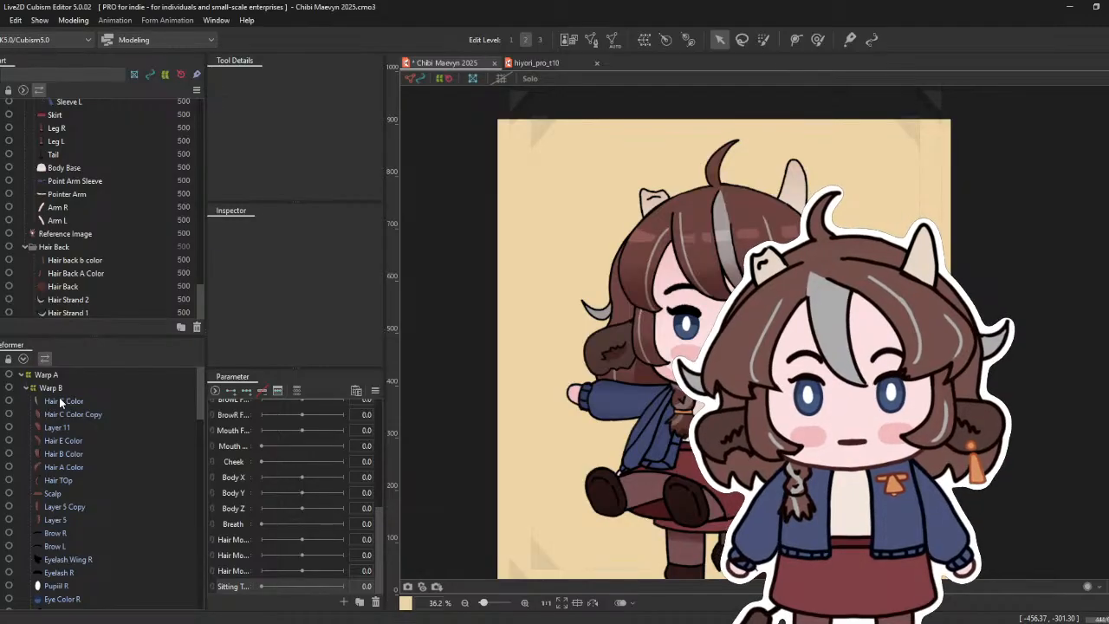
pyautogui.click(61, 401)
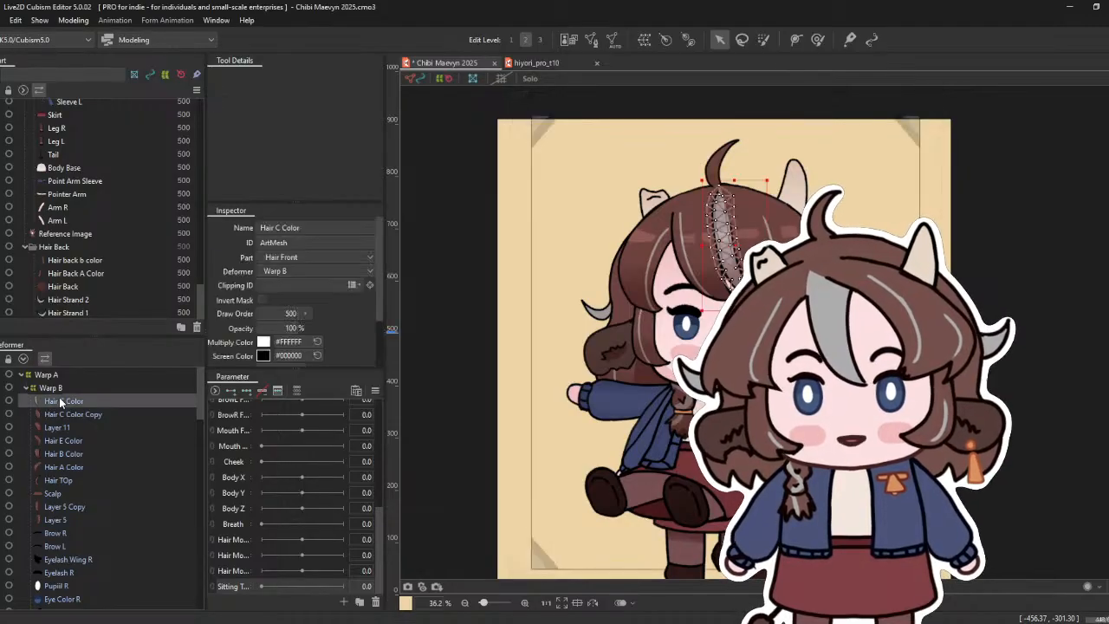
pyautogui.keyDown('shift'); pyautogui.click(72, 518); pyautogui.keyUp('shift')
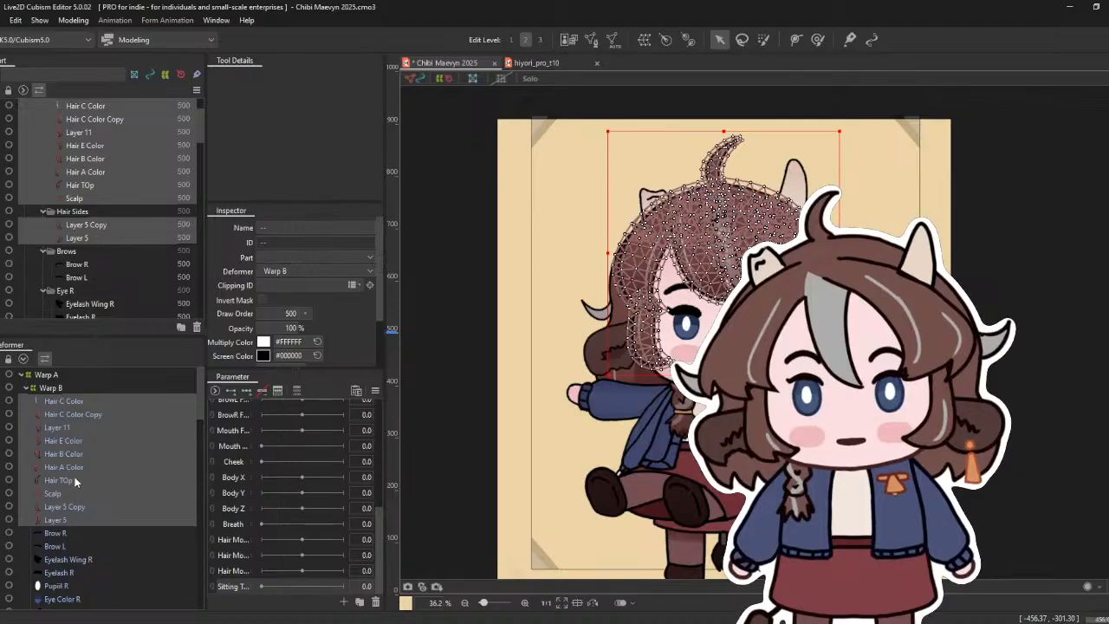
pyautogui.click(59, 387)
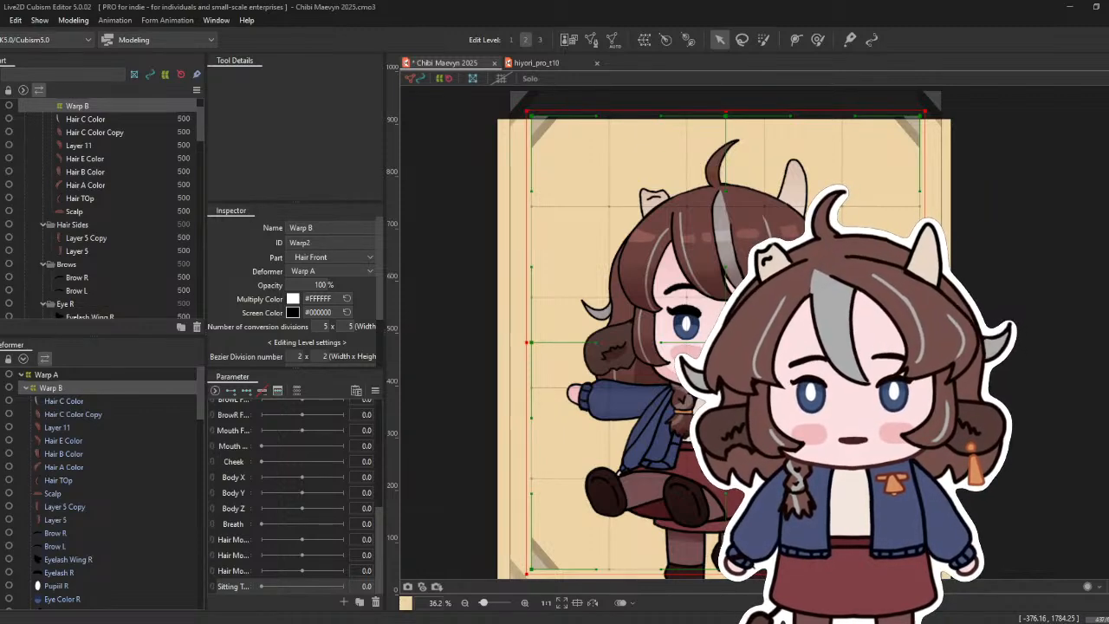
pyautogui.click(566, 436)
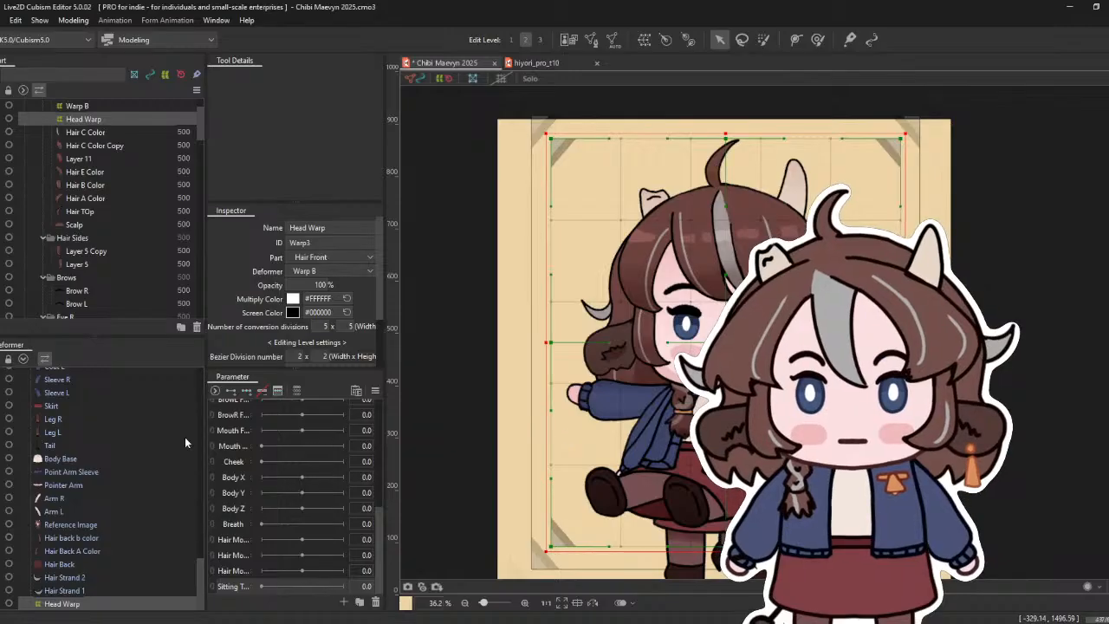
# - Nest the head meshes from Hair C Color to Braid, plus all the Hair Back meshes and both hair strands, inside Head Warp
pyautogui.scroll(15, 137, 496)
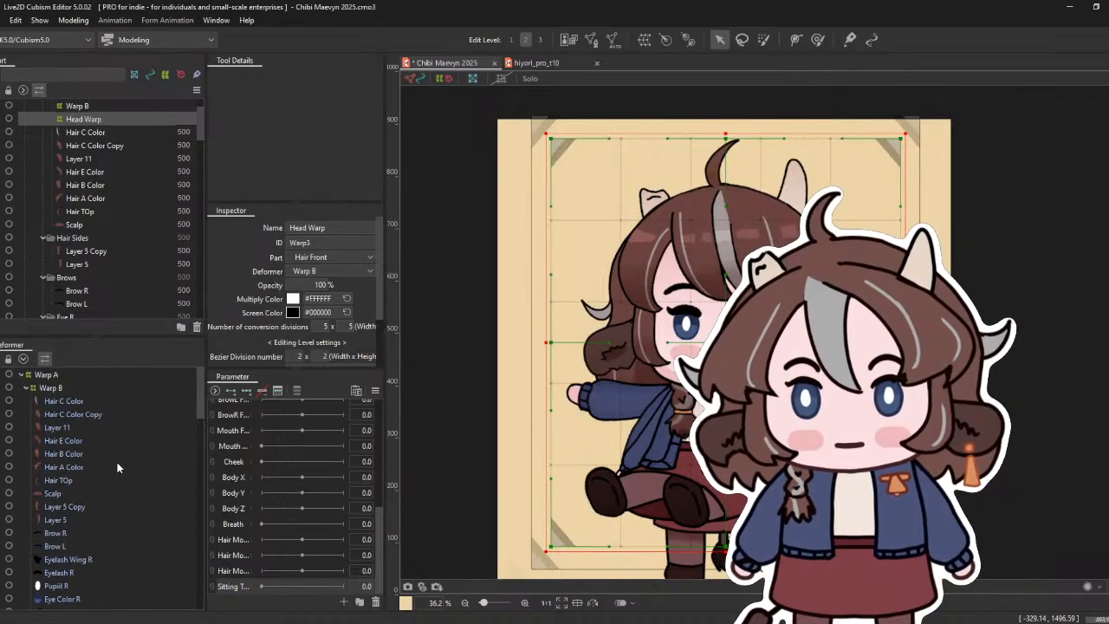
pyautogui.click(78, 400)
pyautogui.scroll(-5, 95, 503)
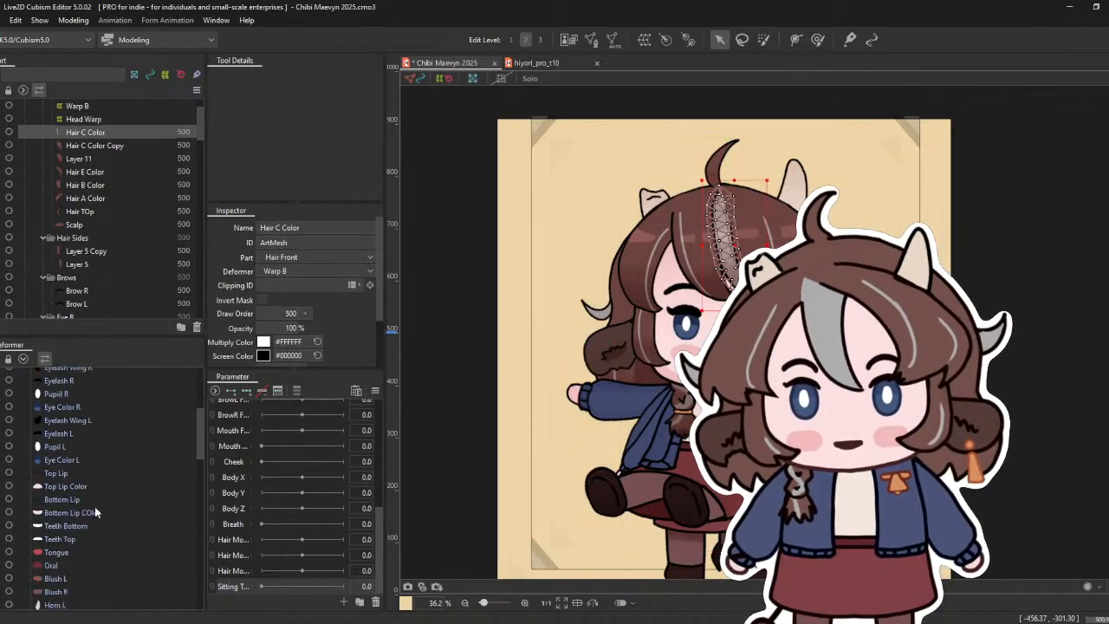
pyautogui.scroll(-6, 95, 511)
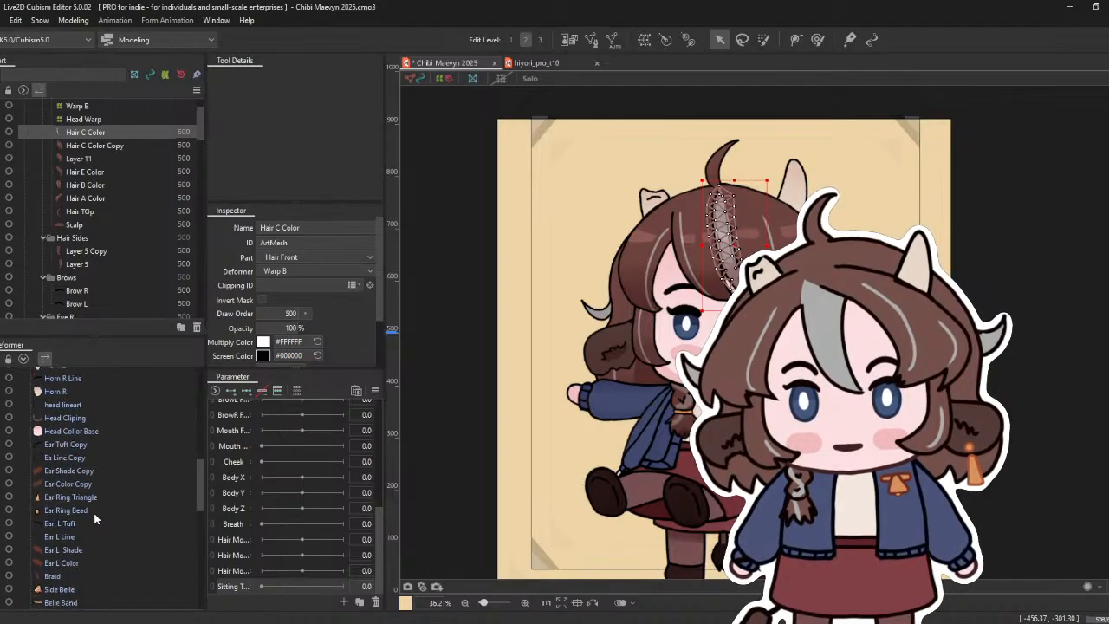
pyautogui.scroll(-2, 94, 518)
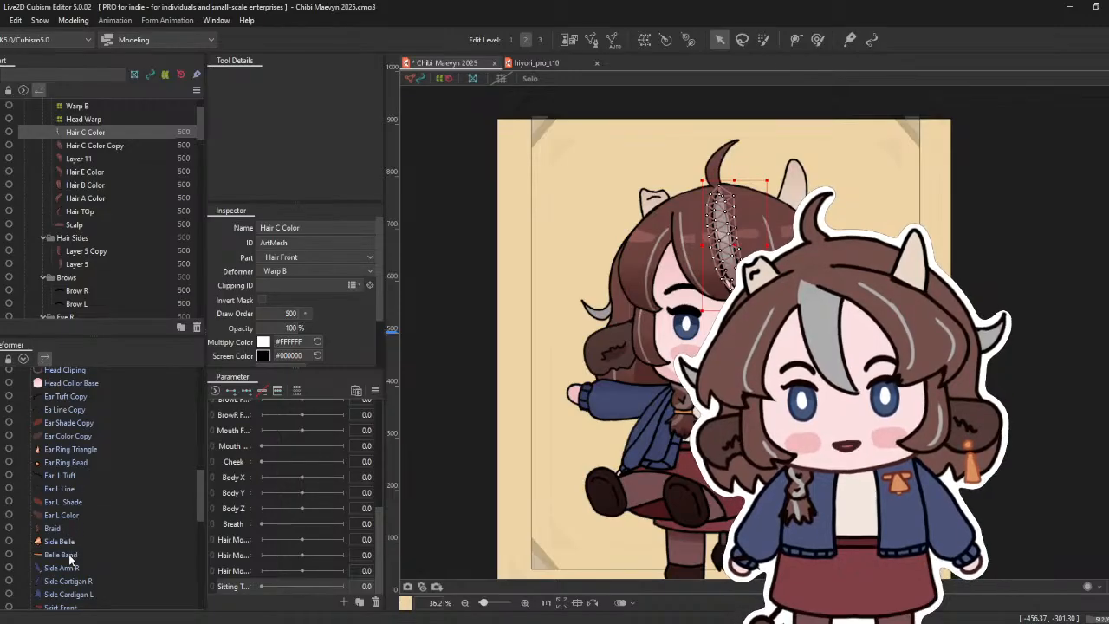
pyautogui.keyDown('shift'); pyautogui.click(60, 529); pyautogui.keyUp('shift')
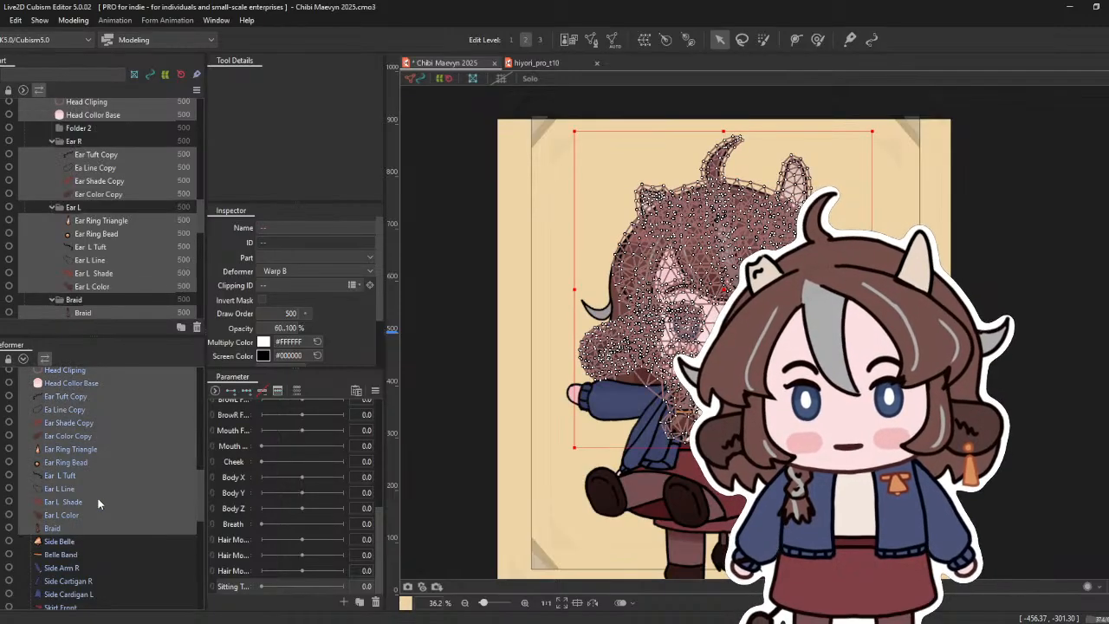
pyautogui.scroll(-8, 98, 502)
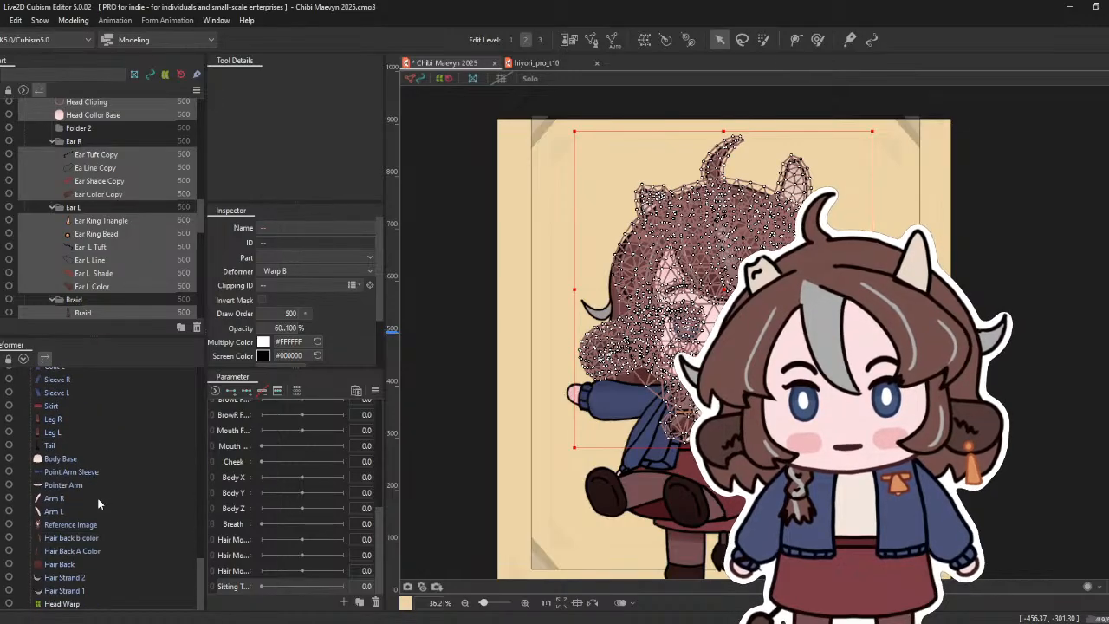
pyautogui.click(74, 565)
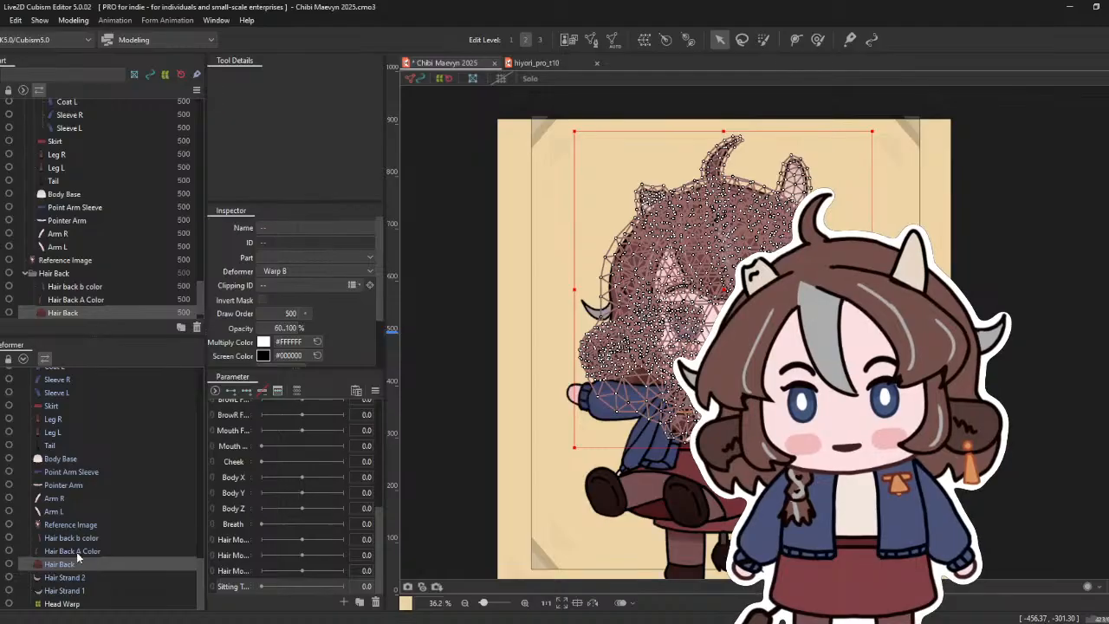
pyautogui.keyDown('shift'); pyautogui.click(77, 551); pyautogui.keyUp('shift')
pyautogui.keyDown('shift'); pyautogui.click(77, 539); pyautogui.keyUp('shift')
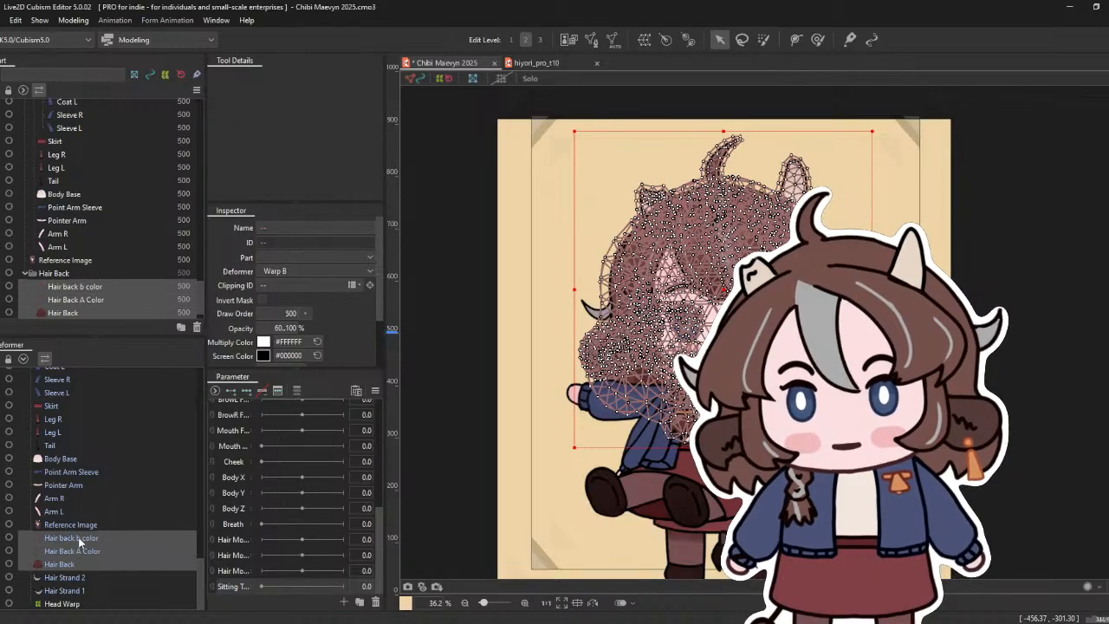
pyautogui.keyDown('shift'); pyautogui.click(75, 577); pyautogui.keyUp('shift')
pyautogui.keyDown('shift'); pyautogui.click(76, 590); pyautogui.keyUp('shift')
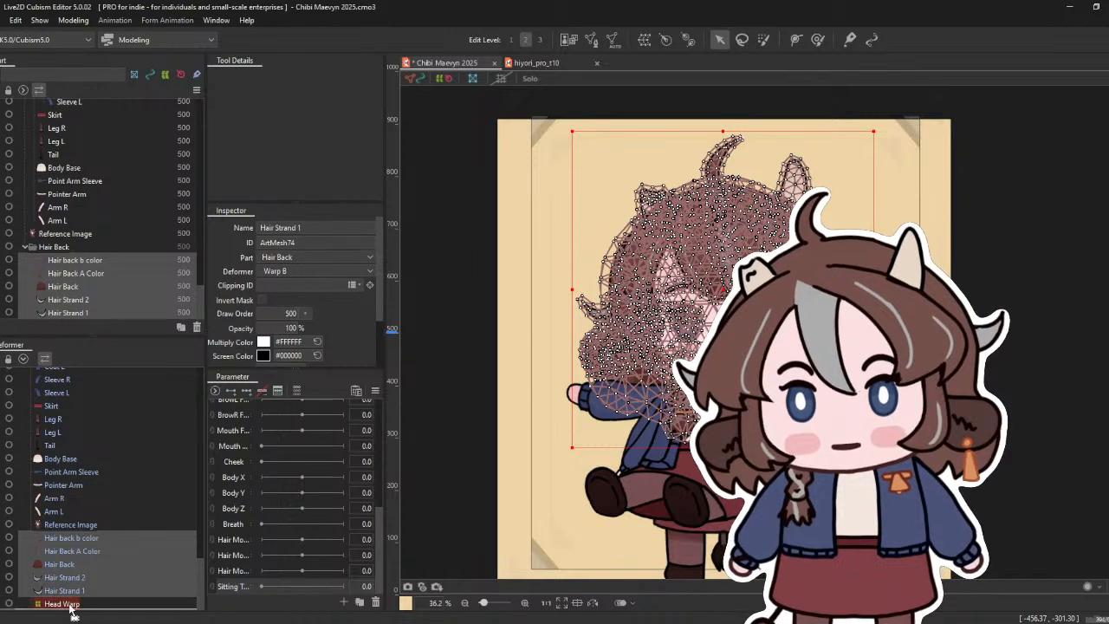
pyautogui.moveTo(71, 611); pyautogui.dragTo(75, 601)
# - Shorten Head Warp from its lower edge so that its grid ends just below the tip of the braid
pyautogui.scroll(5, 77, 552)
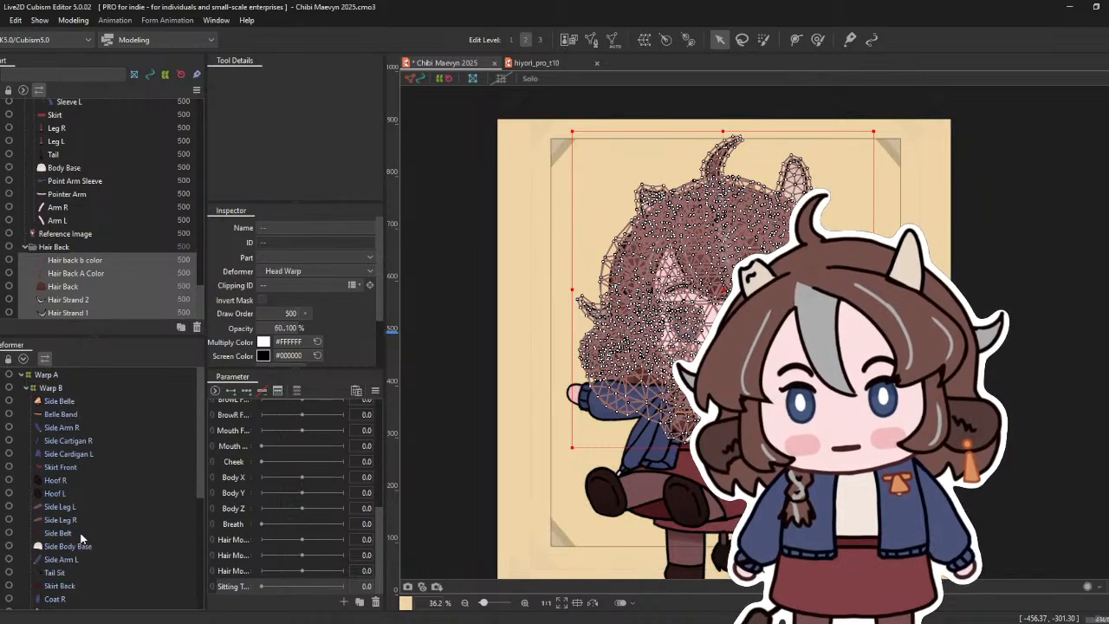
pyautogui.scroll(-5, 73, 488)
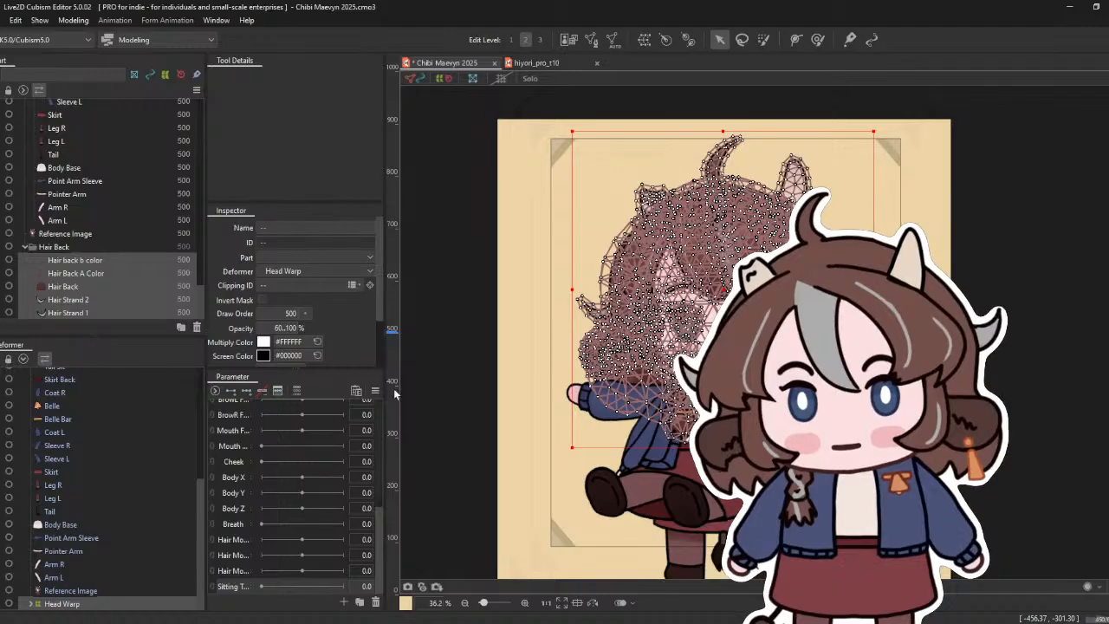
pyautogui.click(61, 604)
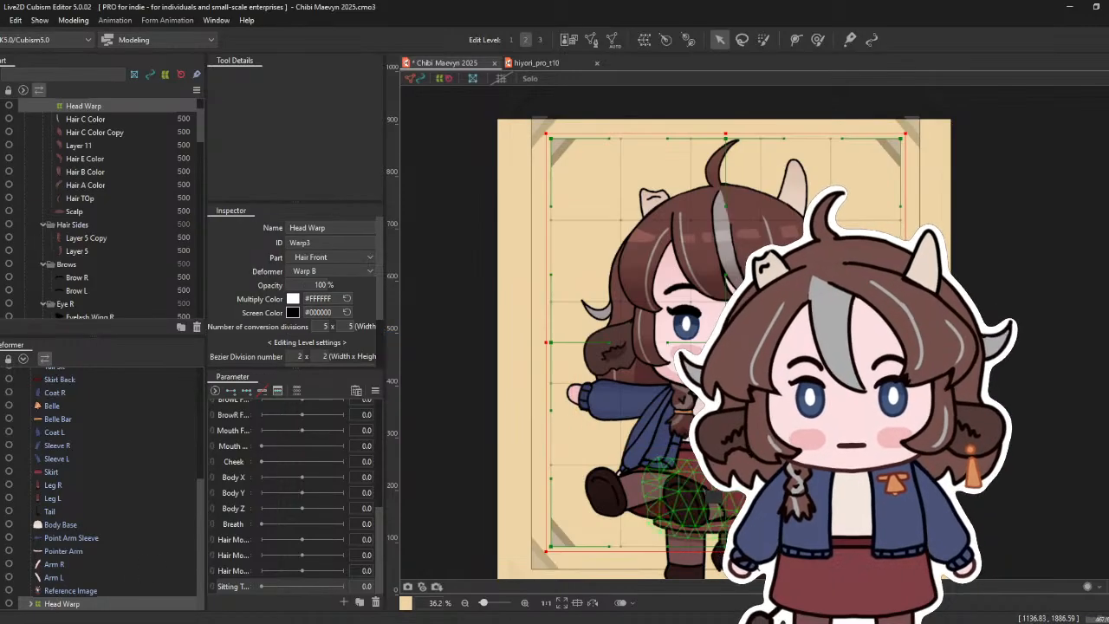
pyautogui.moveTo(547, 551); pyautogui.dragTo(546, 447)
pyautogui.moveTo(721, 291)
pyautogui.mouseDown()
pyautogui.moveTo(717, 273)
pyautogui.moveTo(717, 284)
pyautogui.mouseUp()
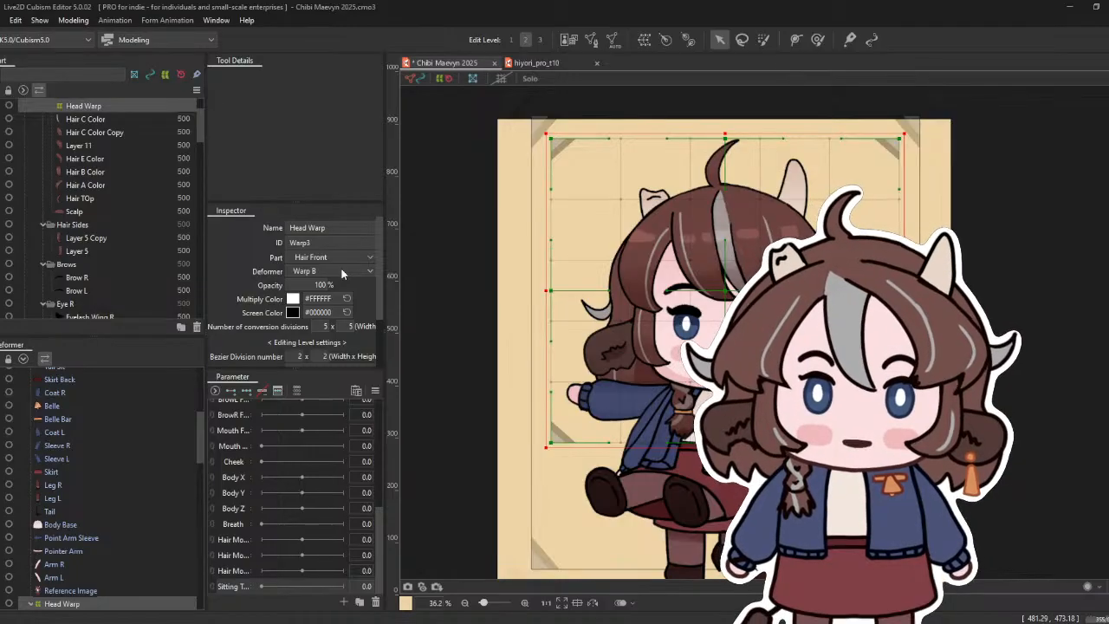
# - Create a rotation deformer named Head Rotation as the parent of Head Warp, with its pivot on the chin
pyautogui.click(579, 372)
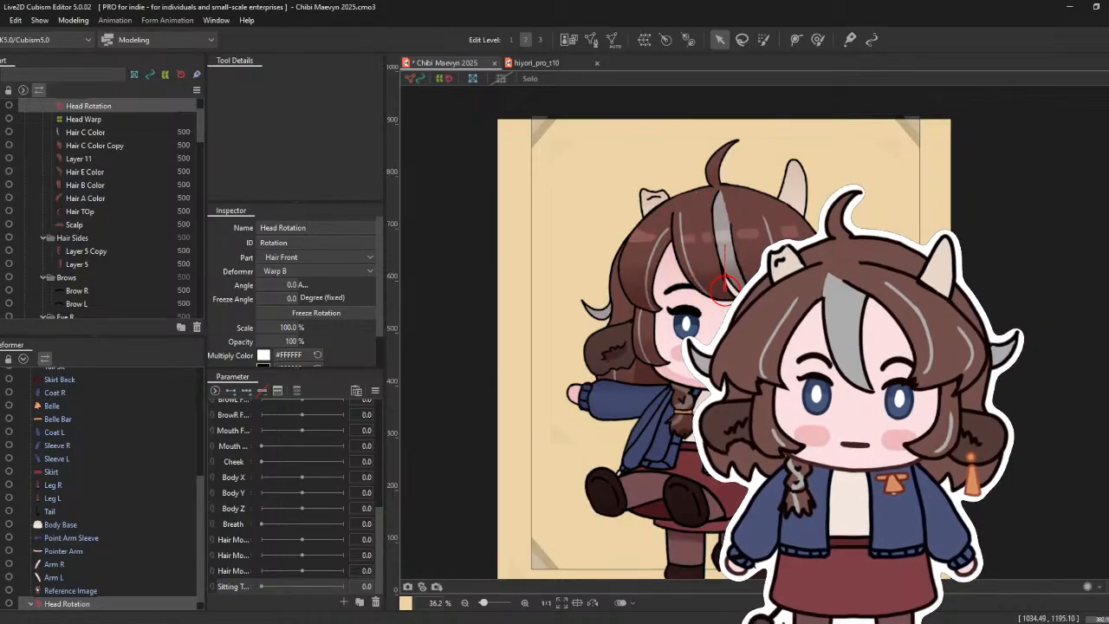
# - Test tilting the head to each side with the Head Rotation deformer and undo both rotations
pyautogui.moveTo(746, 322); pyautogui.dragTo(695, 330)
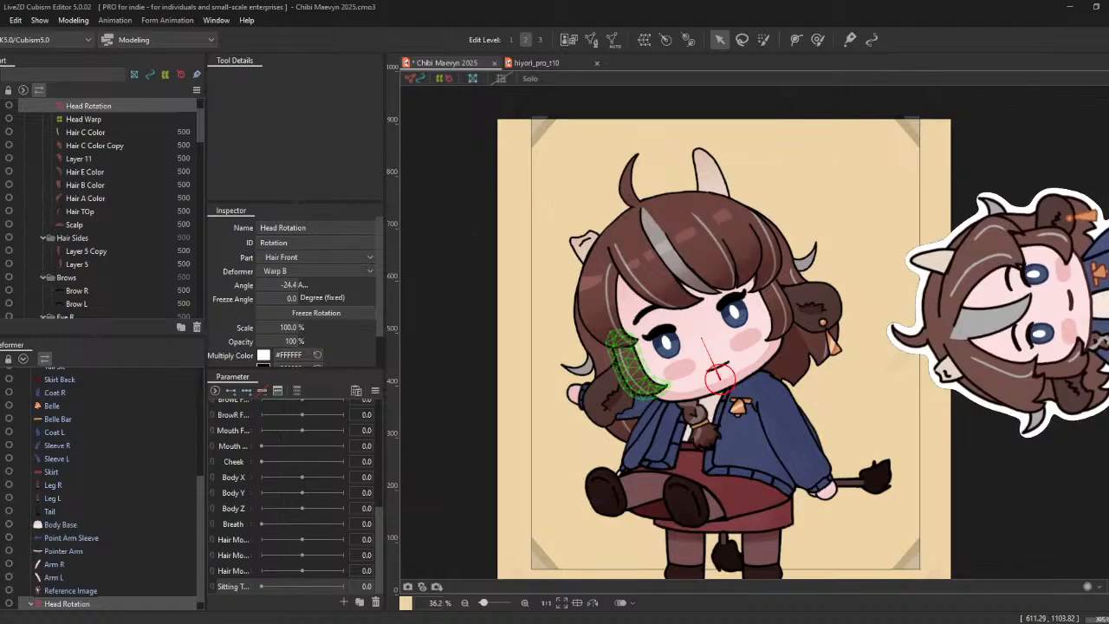
pyautogui.click(428, 376)
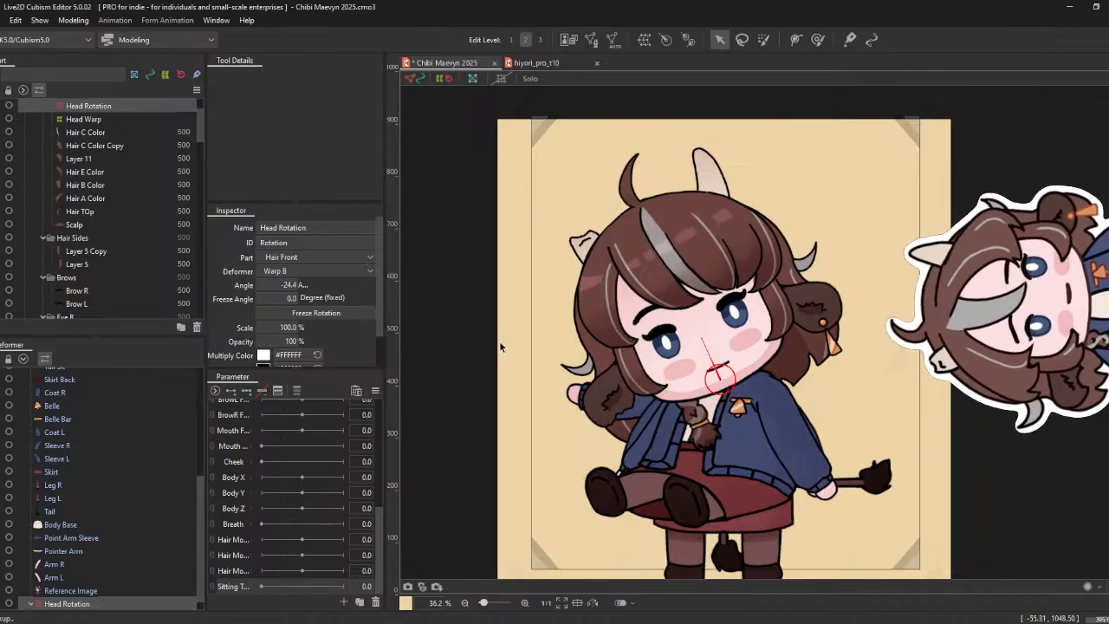
pyautogui.hotkey('ctrl', 'z')
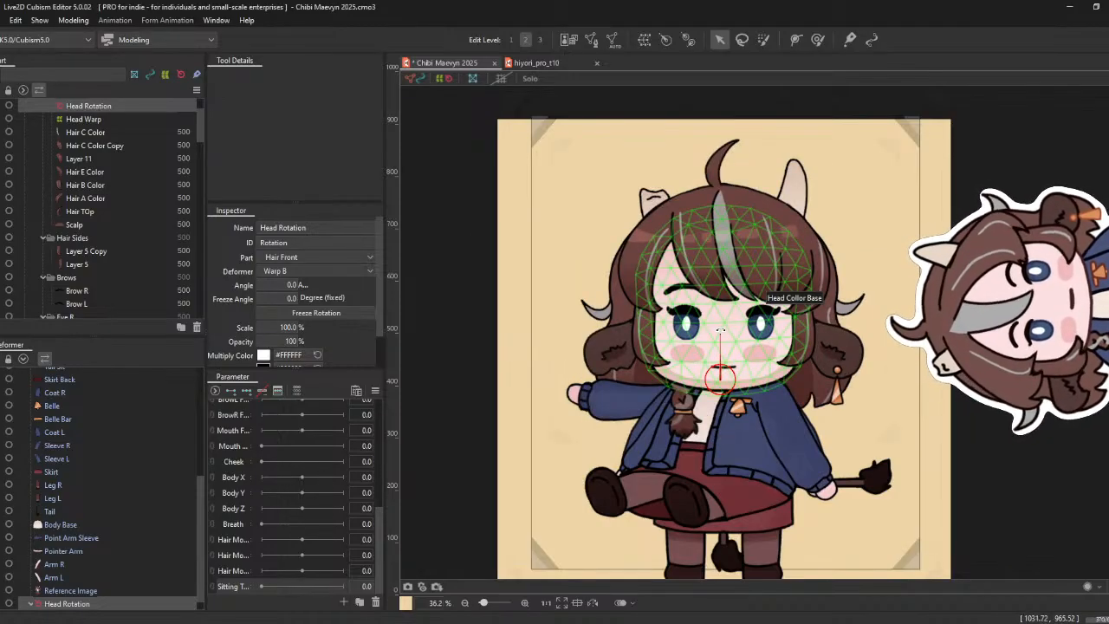
pyautogui.moveTo(720, 330); pyautogui.dragTo(793, 316)
pyautogui.hotkey('ctrl', 'z')
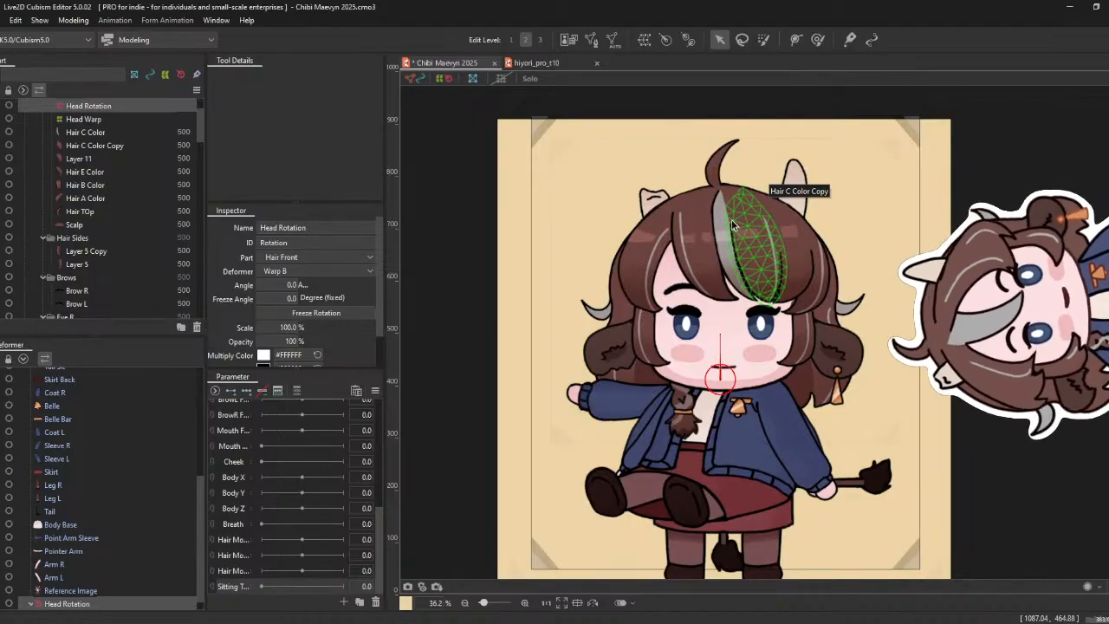
# - Create an empty warp deformer named Sitting Body Warp inside Warp B with 5 x 5 conversion divisions
pyautogui.scroll(5, 78, 433)
pyautogui.click(69, 389)
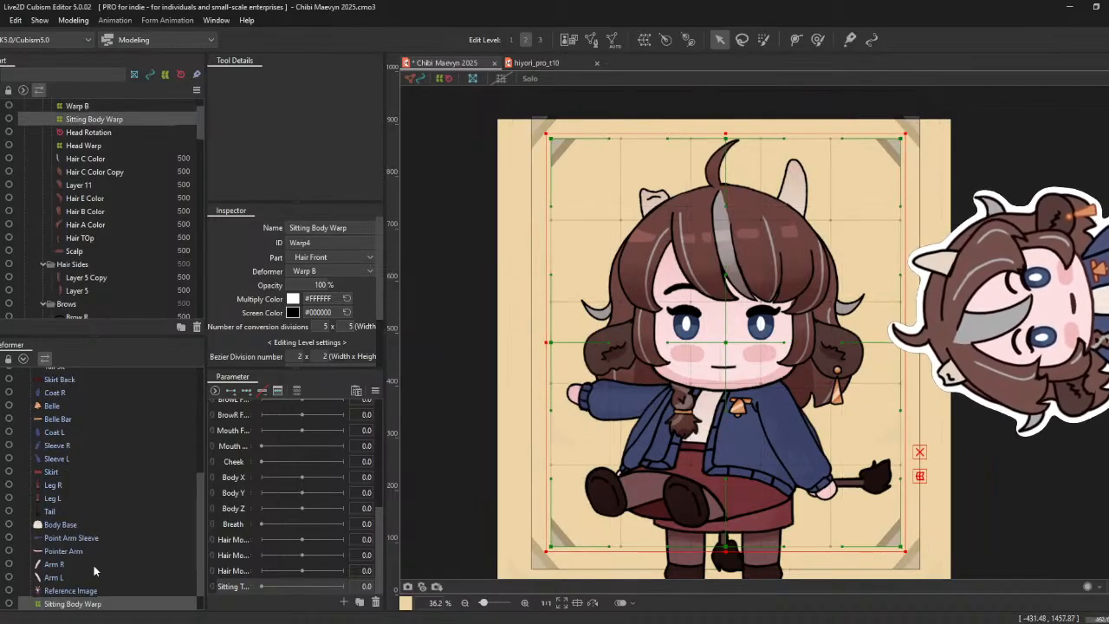
# - Move the body meshes from Side Belle through Coat R into the Sitting Body Warp deformer
pyautogui.scroll(10, 87, 520)
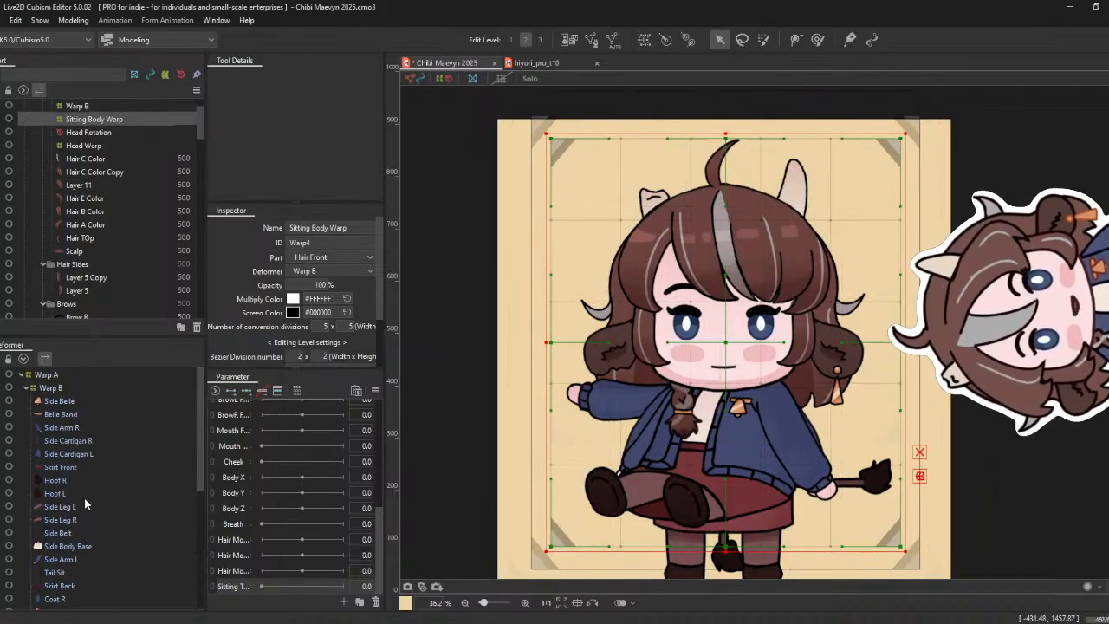
pyautogui.click(73, 403)
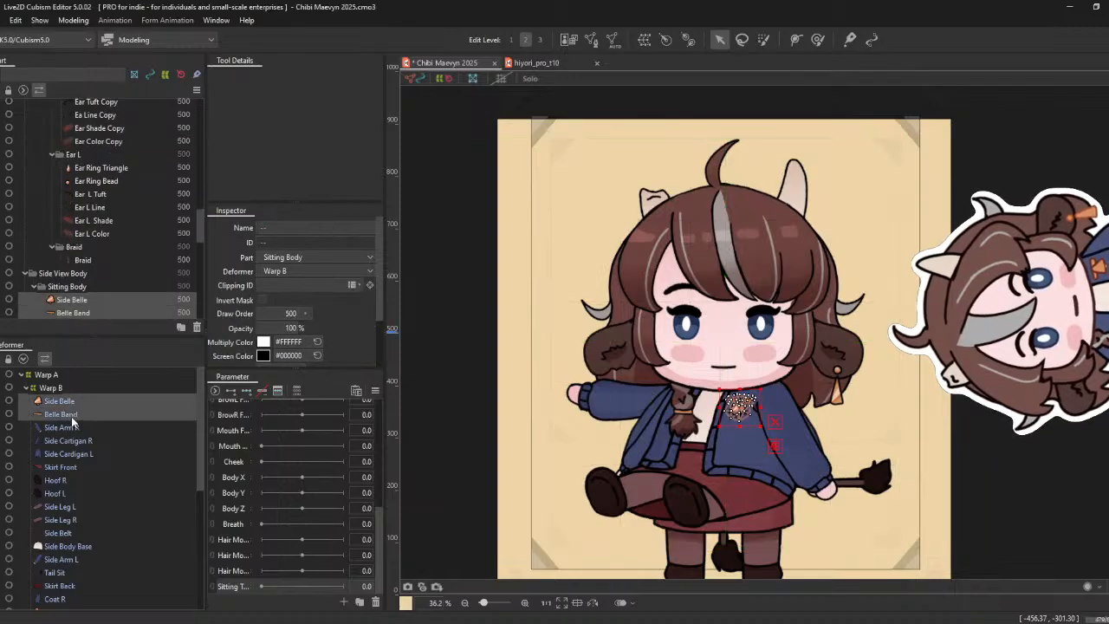
pyautogui.moveTo(74, 433); pyautogui.dragTo(64, 547)
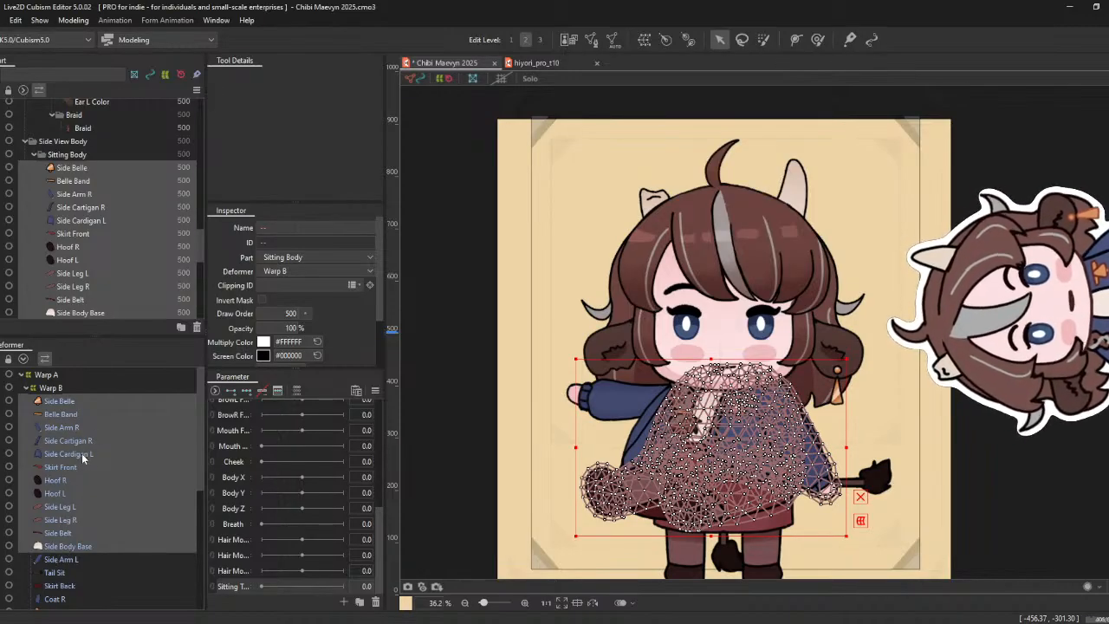
pyautogui.scroll(-1, 76, 518)
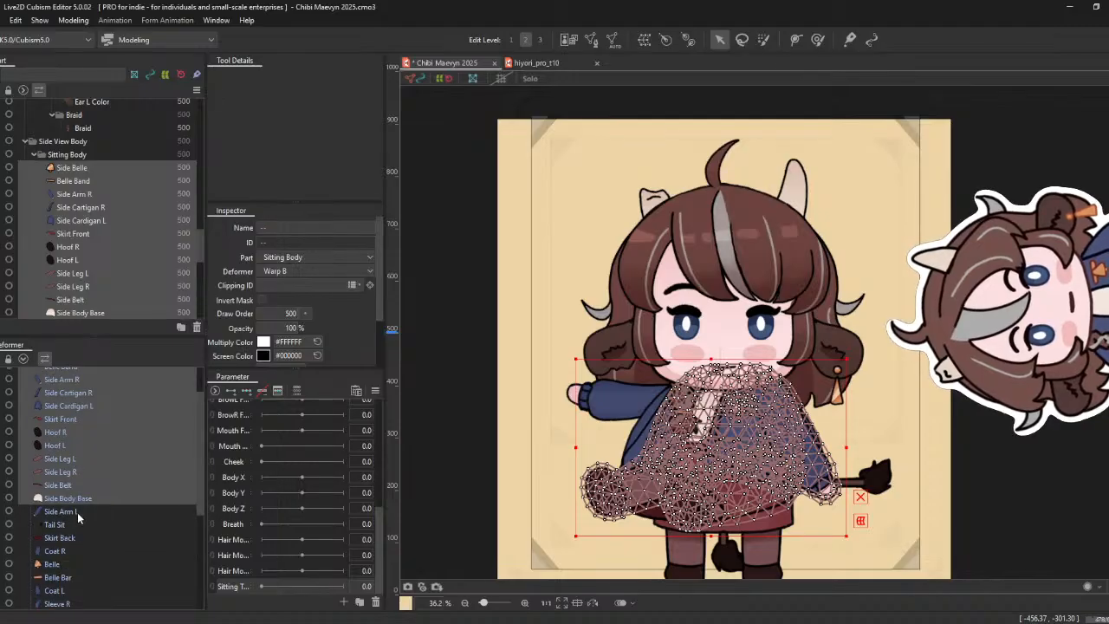
pyautogui.keyDown('ctrl'); pyautogui.click(77, 512); pyautogui.keyUp('ctrl')
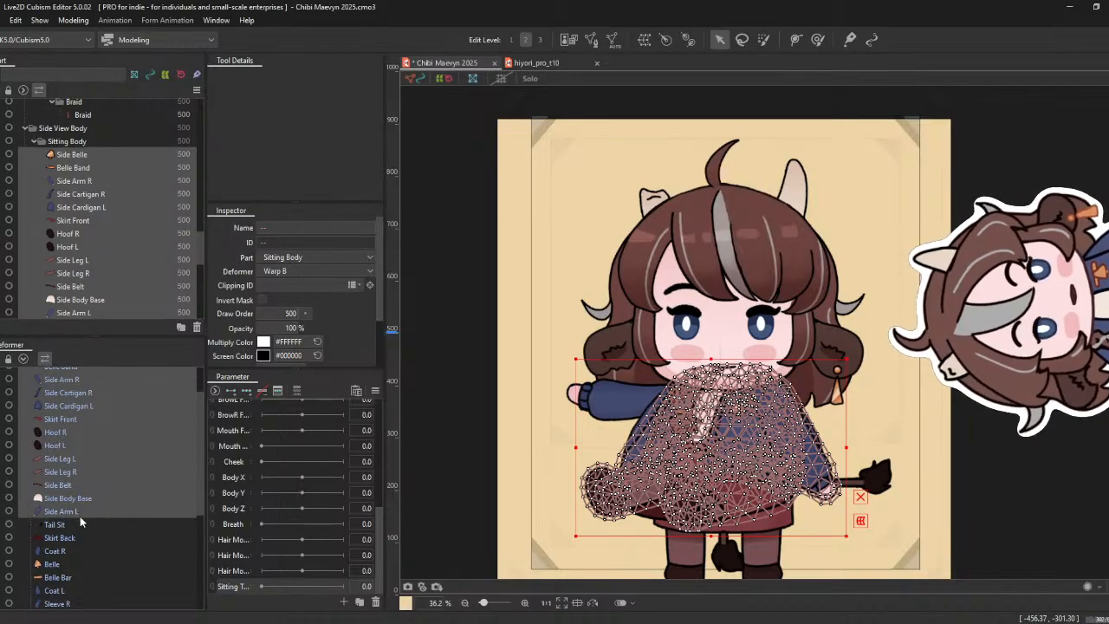
pyautogui.keyDown('ctrl'); pyautogui.click(77, 525); pyautogui.keyUp('ctrl')
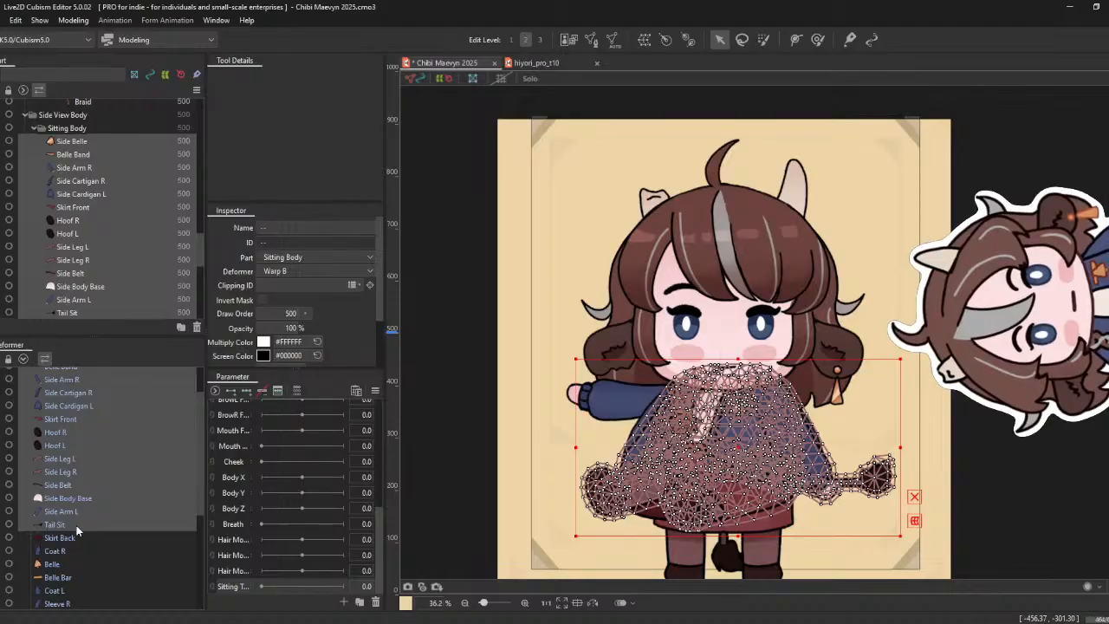
pyautogui.keyDown('ctrl'); pyautogui.click(78, 539); pyautogui.keyUp('ctrl')
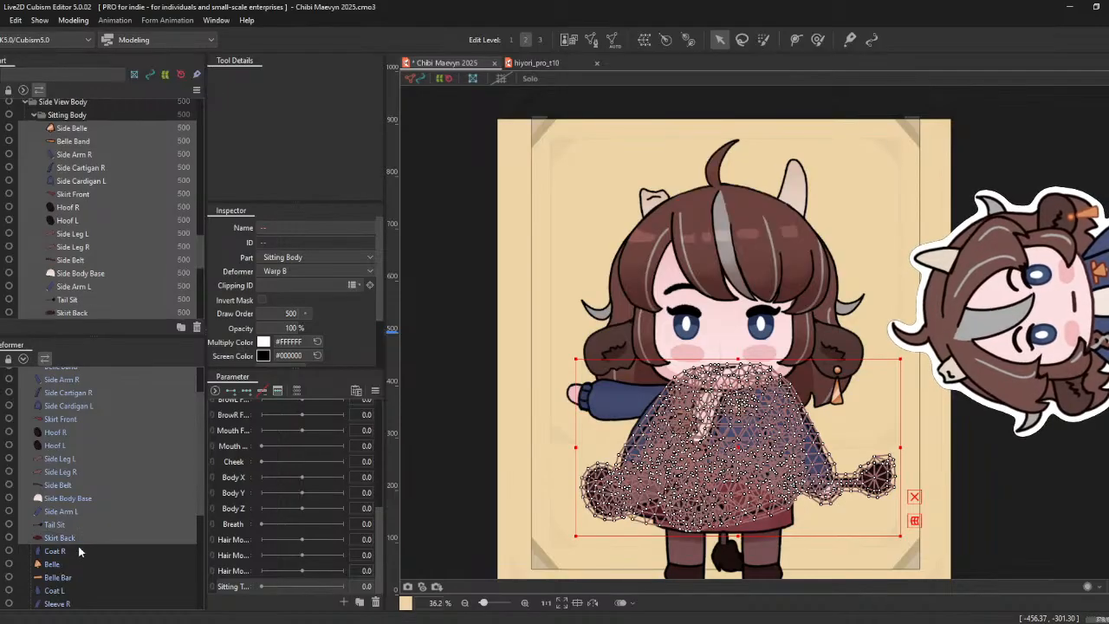
pyautogui.keyDown('ctrl'); pyautogui.click(78, 551); pyautogui.keyUp('ctrl')
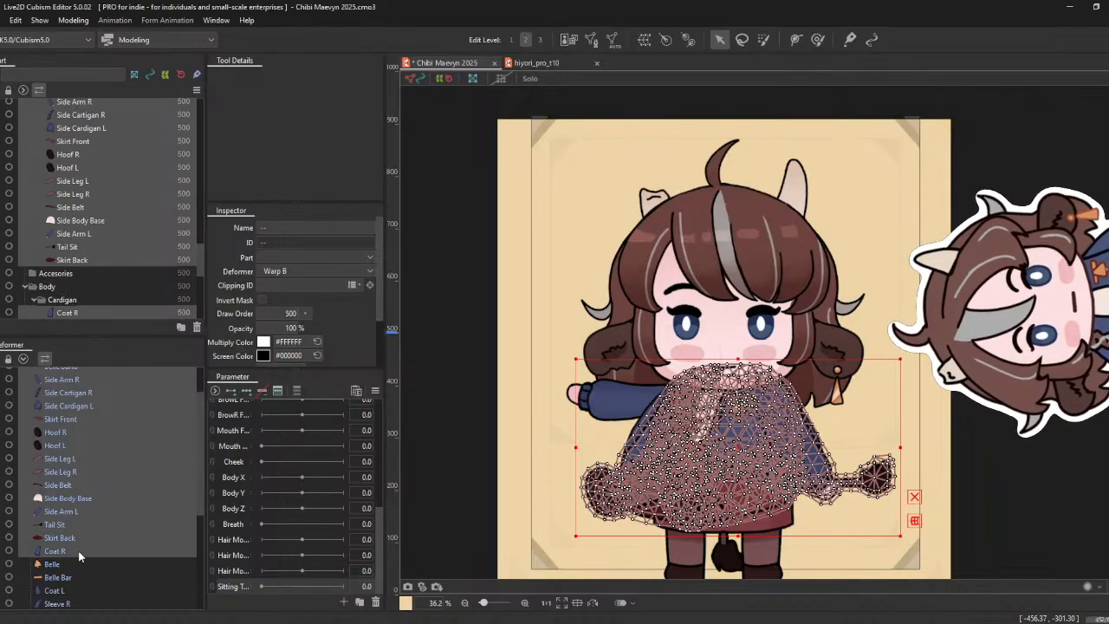
pyautogui.scroll(-5, 93, 528)
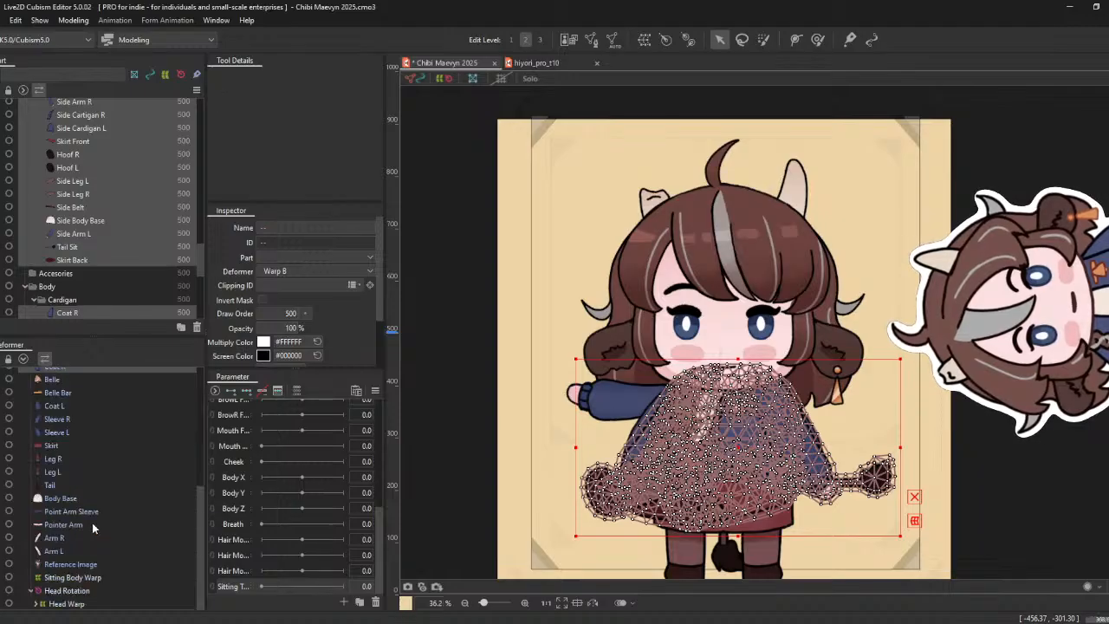
pyautogui.scroll(2, 92, 522)
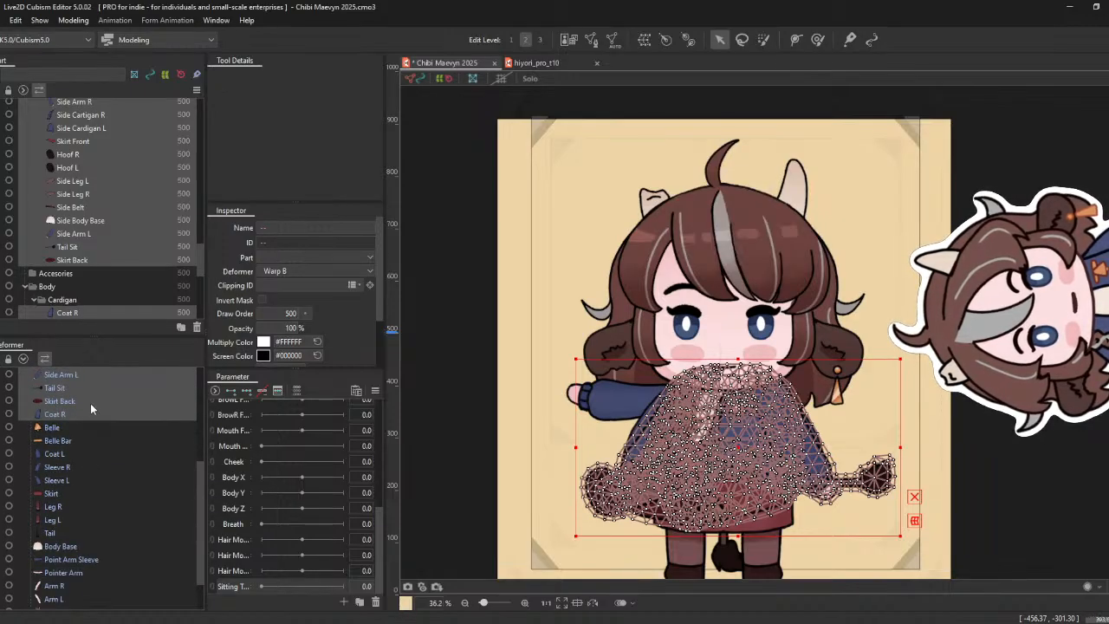
pyautogui.click(90, 403)
pyautogui.scroll(-2, 98, 540)
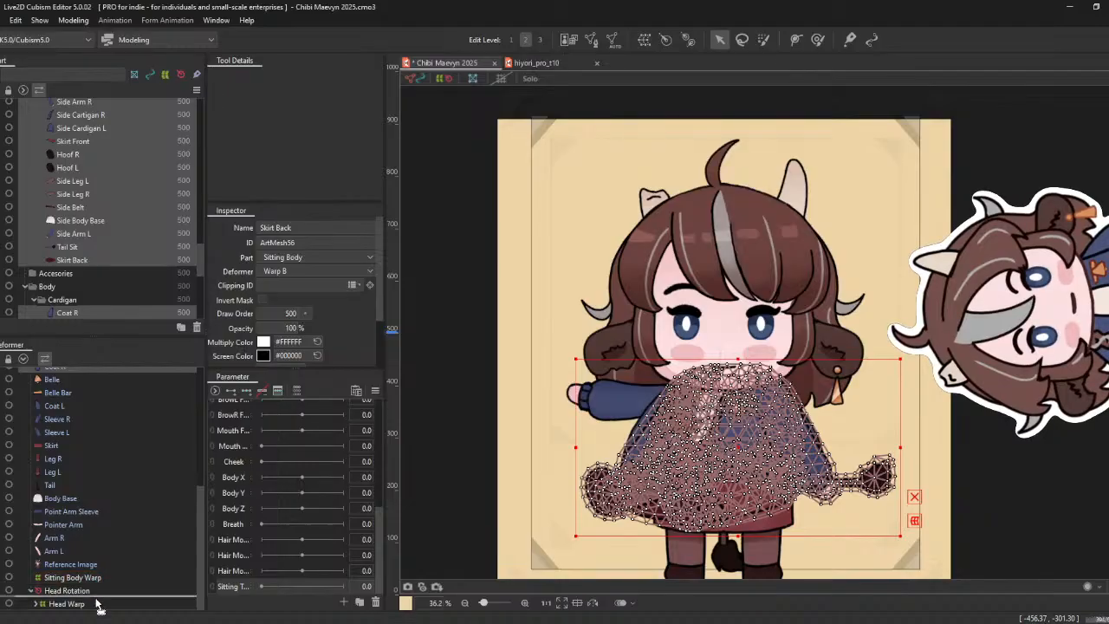
pyautogui.moveTo(96, 600); pyautogui.dragTo(87, 579)
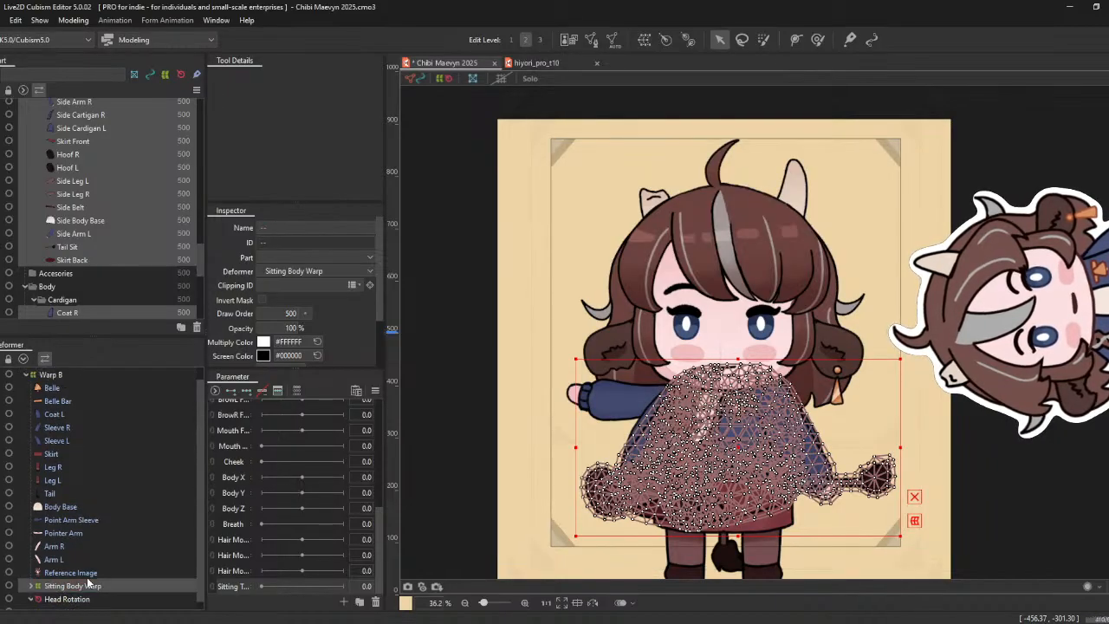
# - Test shifting Sitting Body Warp sideways with its meshes and undo the move
pyautogui.click(88, 586)
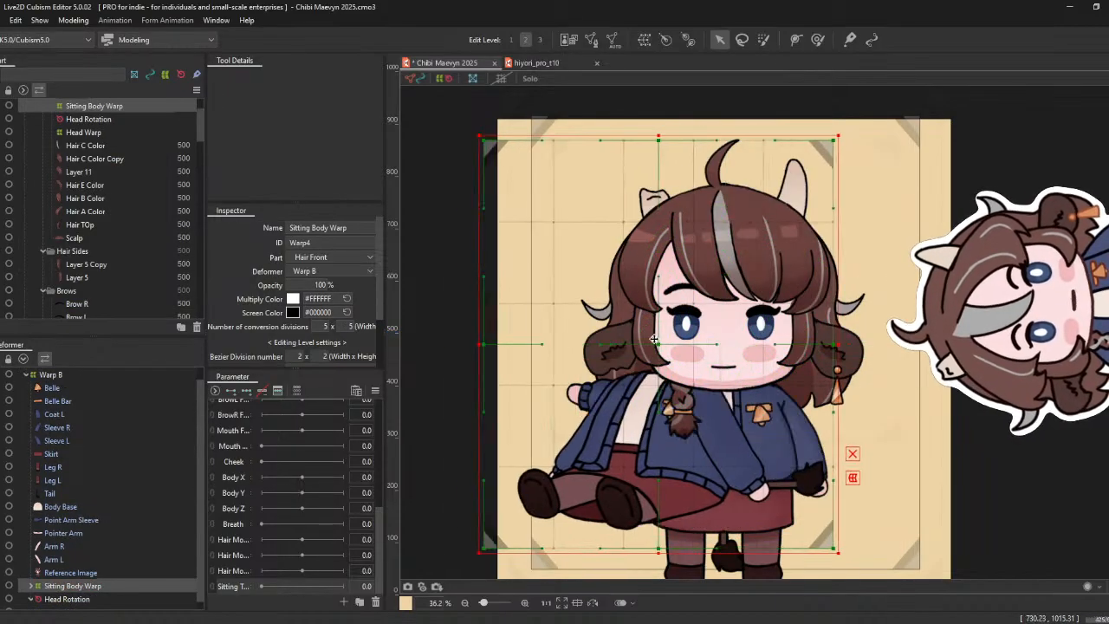
pyautogui.moveTo(654, 339); pyautogui.dragTo(719, 336)
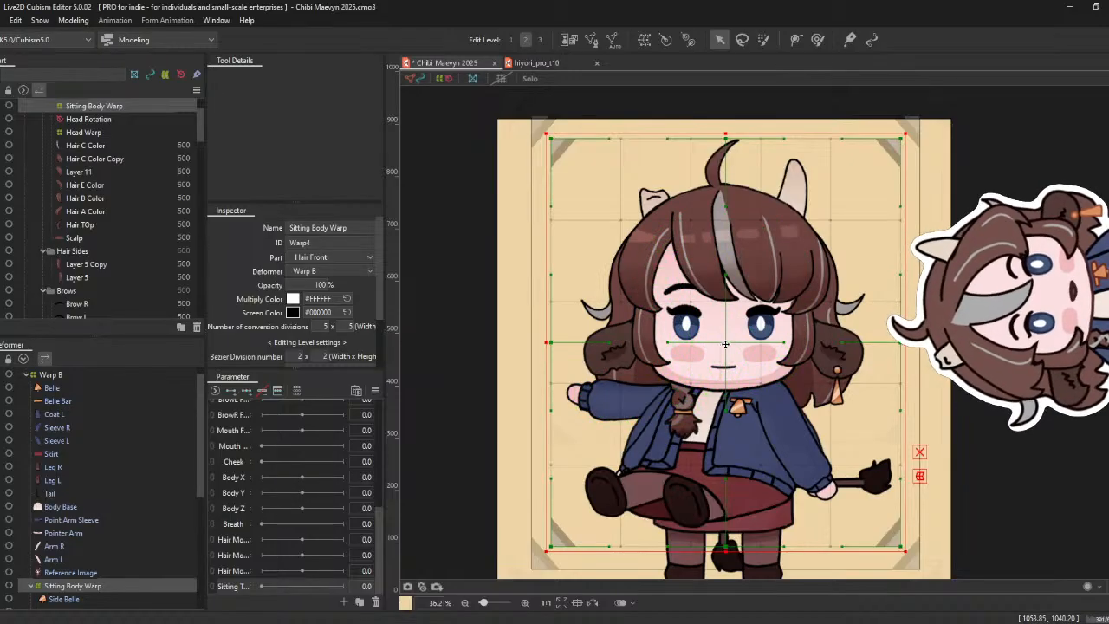
pyautogui.moveTo(725, 344); pyautogui.dragTo(683, 343)
pyautogui.hotkey('ctrl', 'z')
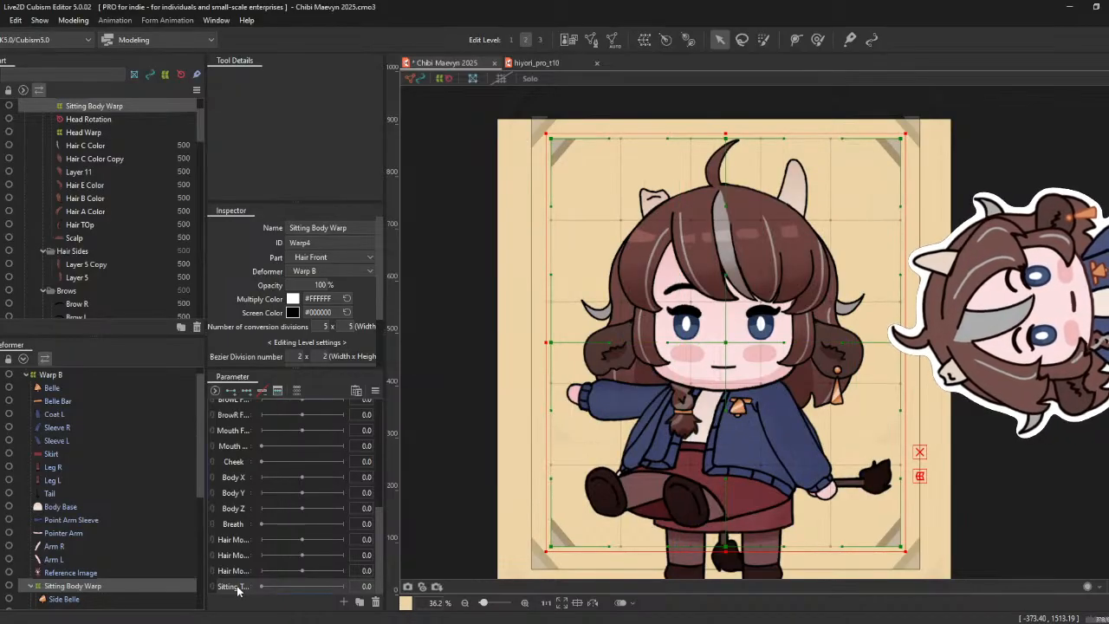
# - Create a warp deformer named Sitting Toggle inside Warp B as the parent of Sitting Body Warp
pyautogui.scroll(-2, 86, 572)
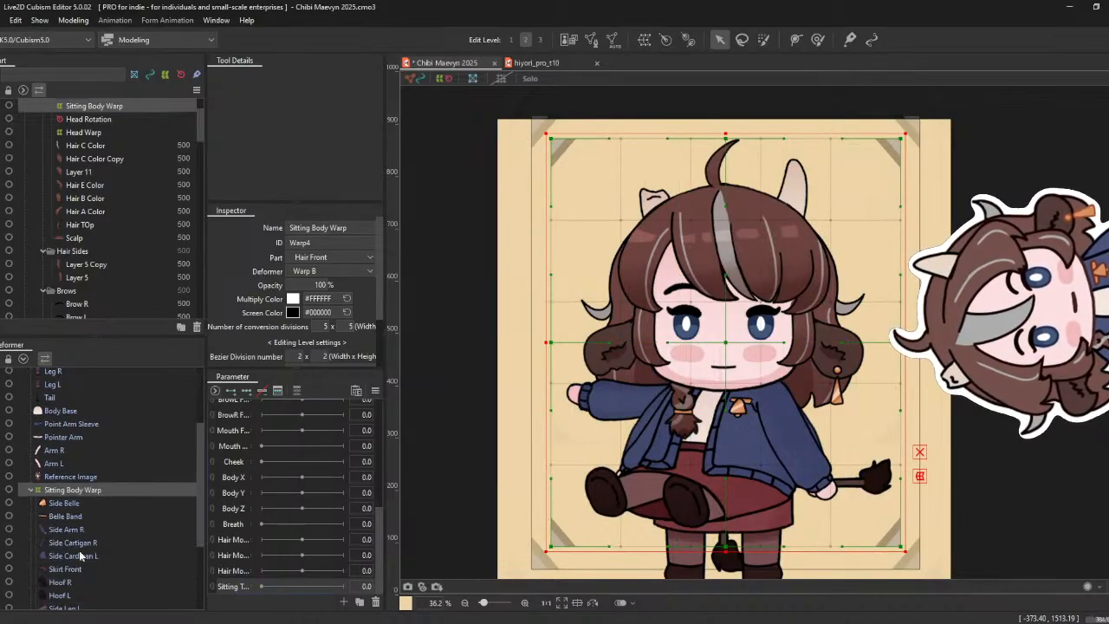
pyautogui.doubleClick(78, 491)
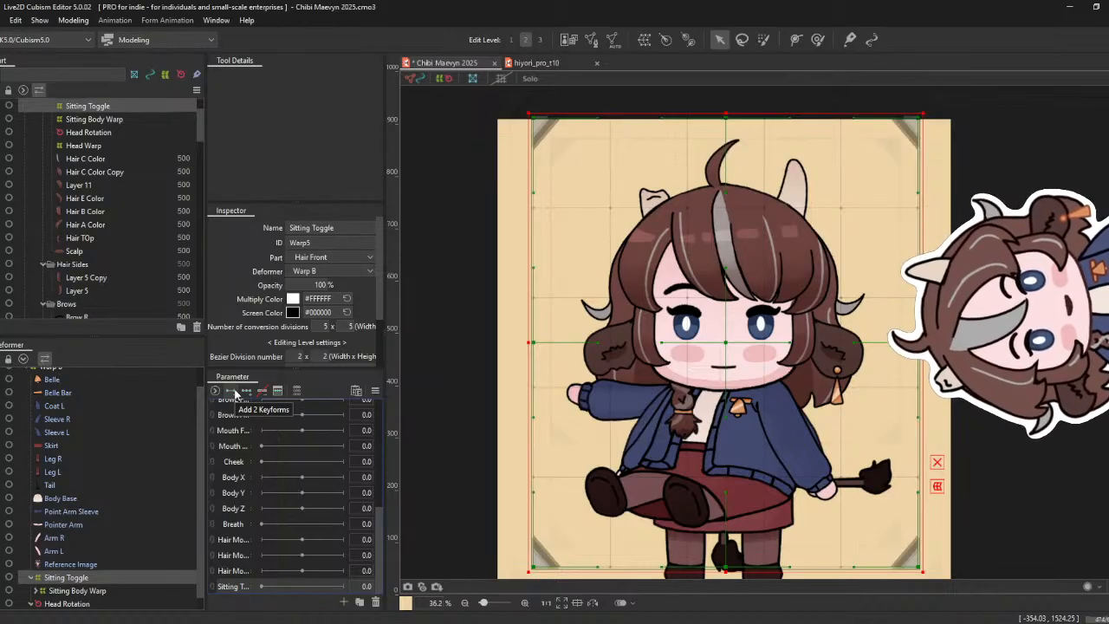
# - Examine the hierarchy under Sitting Toggle and Sitting Body Warp and compare it with the model's part list
pyautogui.click(31, 577)
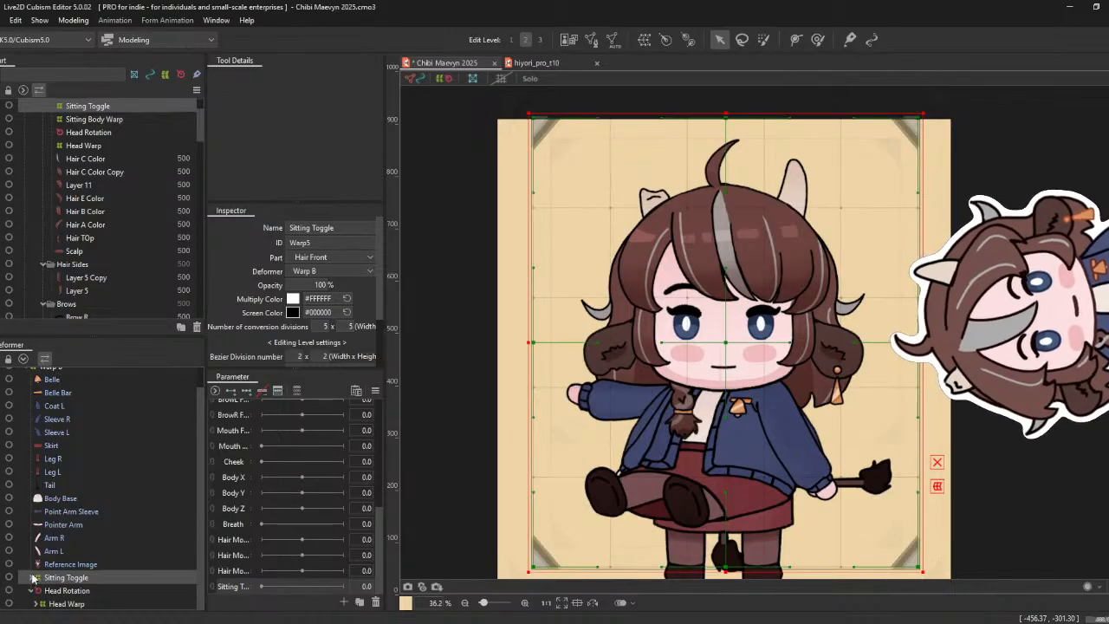
pyautogui.click(34, 578)
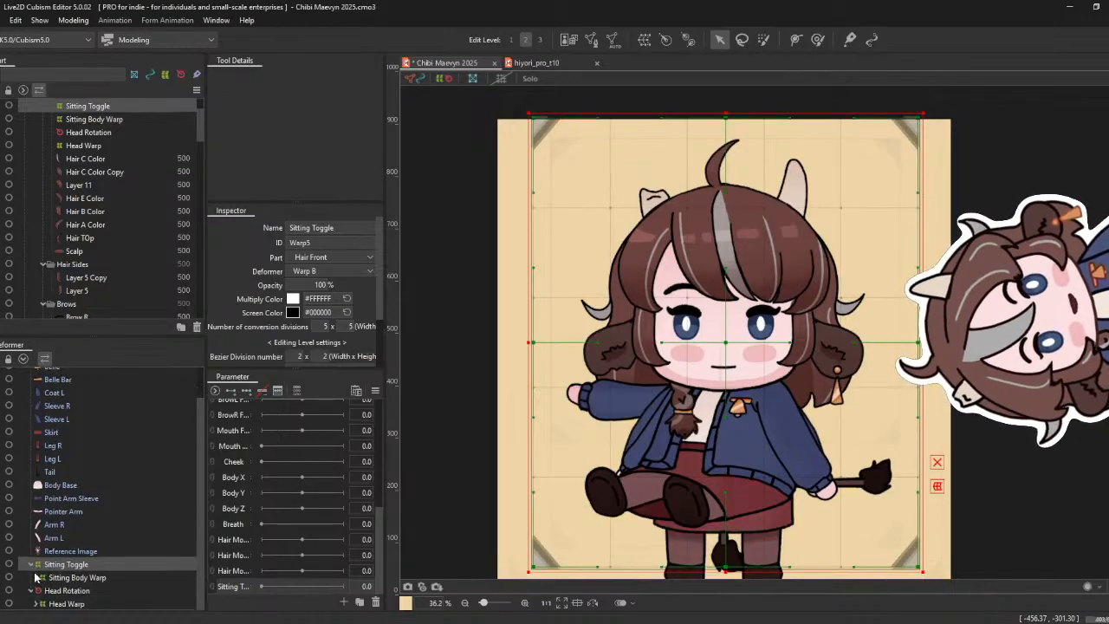
pyautogui.click(36, 579)
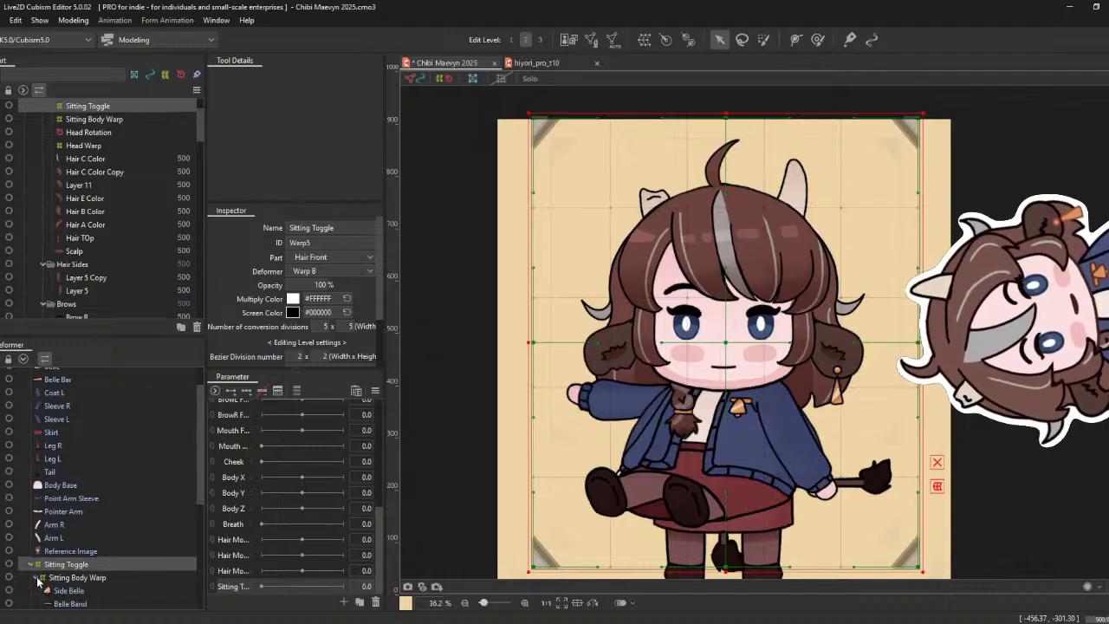
pyautogui.scroll(-4, 37, 581)
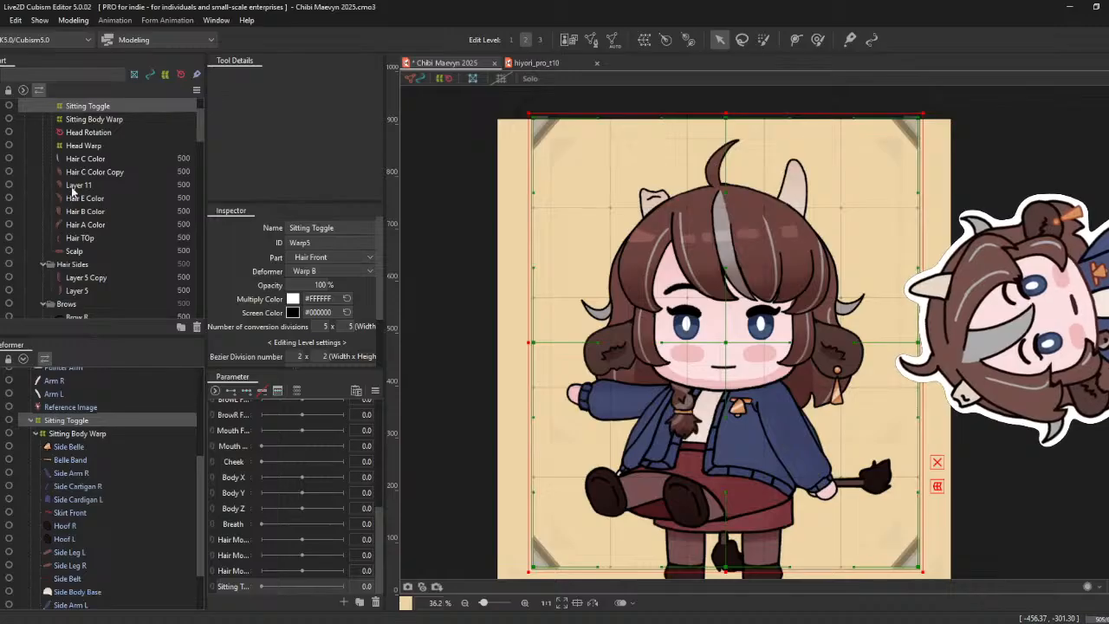
pyautogui.scroll(-4, 73, 229)
pyautogui.scroll(-10, 72, 231)
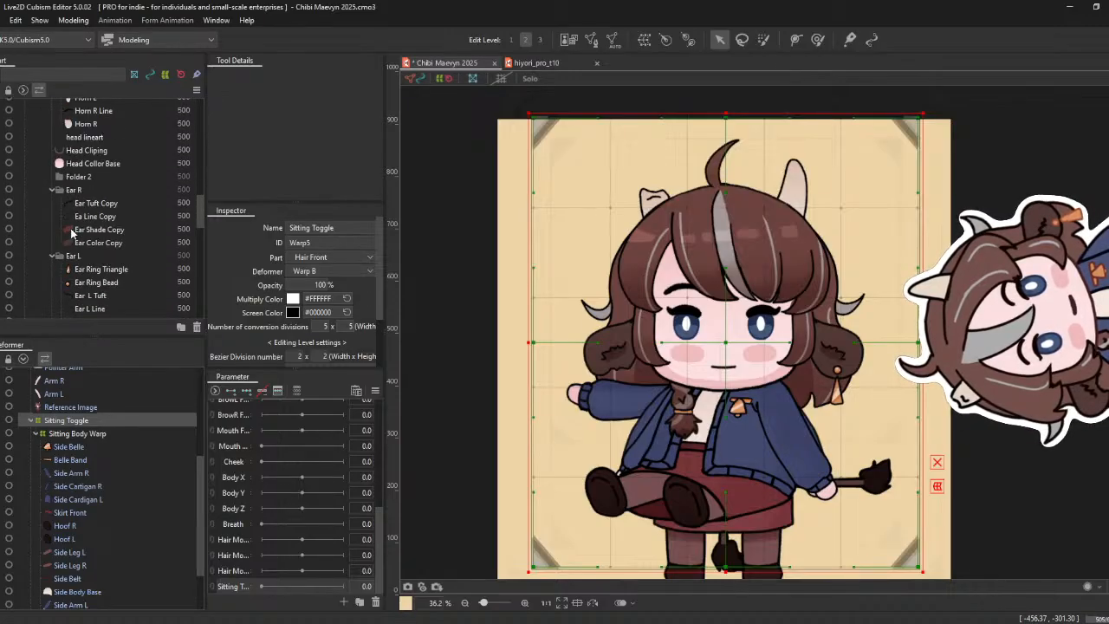
pyautogui.scroll(-3, 73, 232)
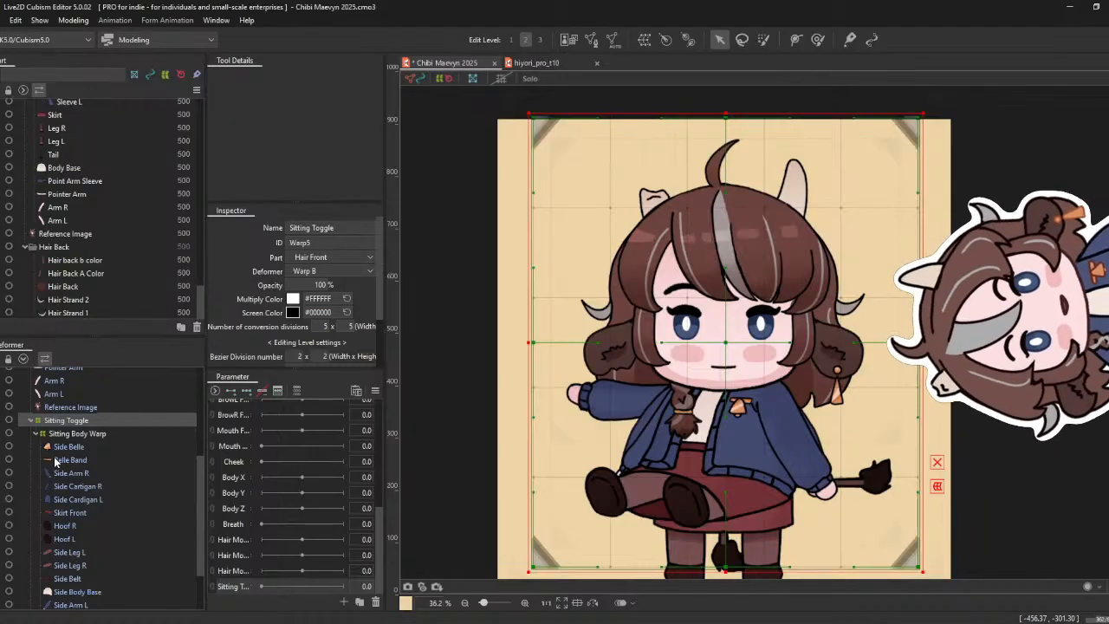
pyautogui.scroll(-2, 54, 464)
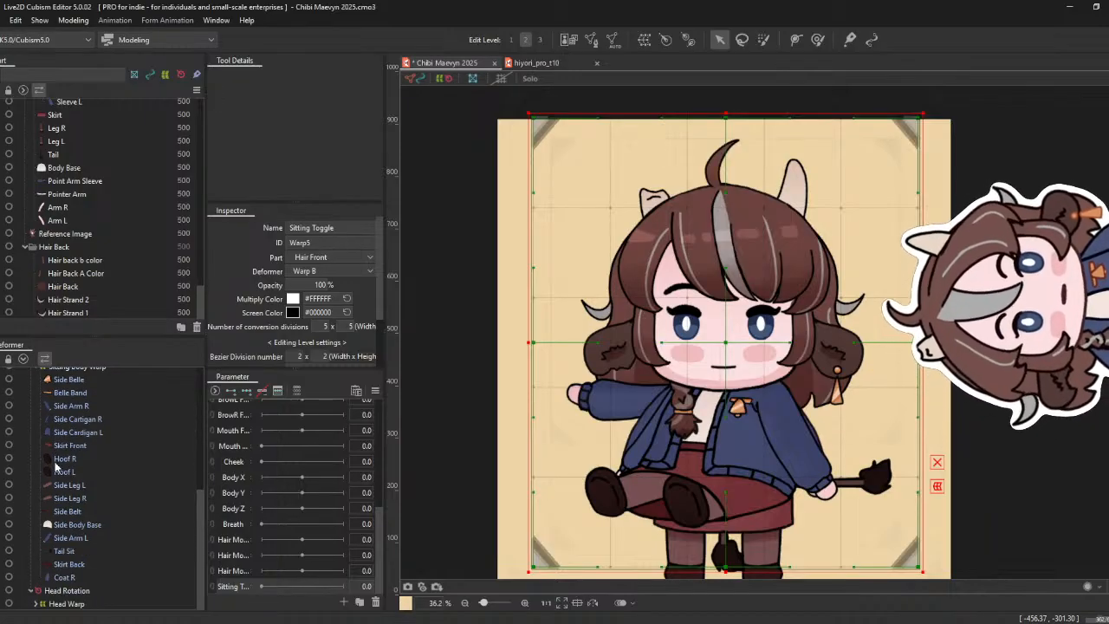
pyautogui.scroll(6, 54, 465)
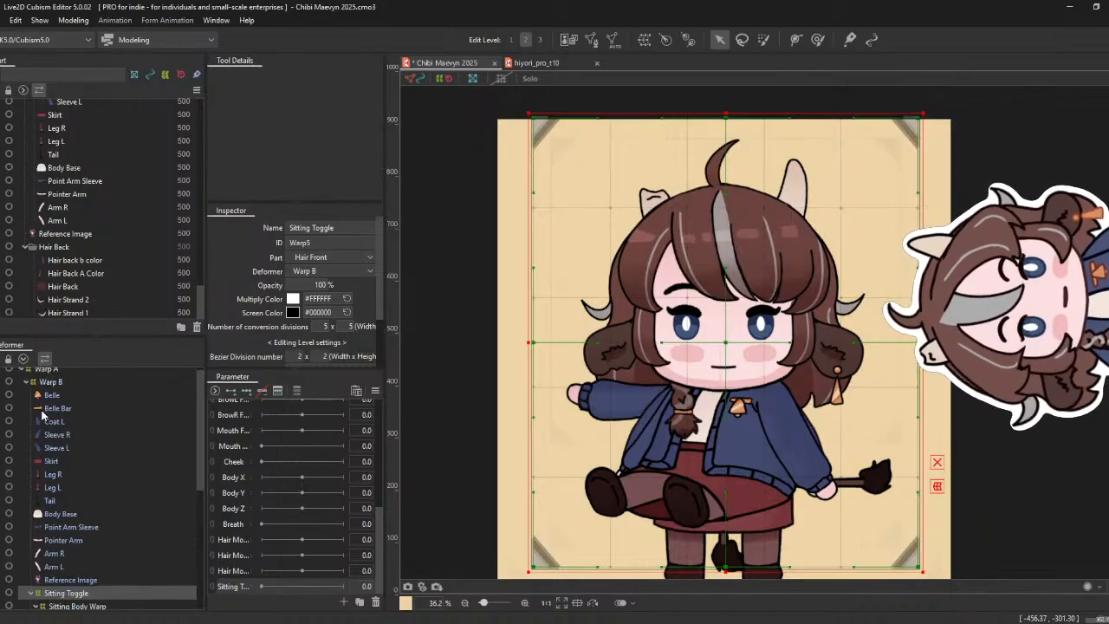
# - Try setting the opacity of Warp B to 0 % and undo the change
pyautogui.click(1, 385)
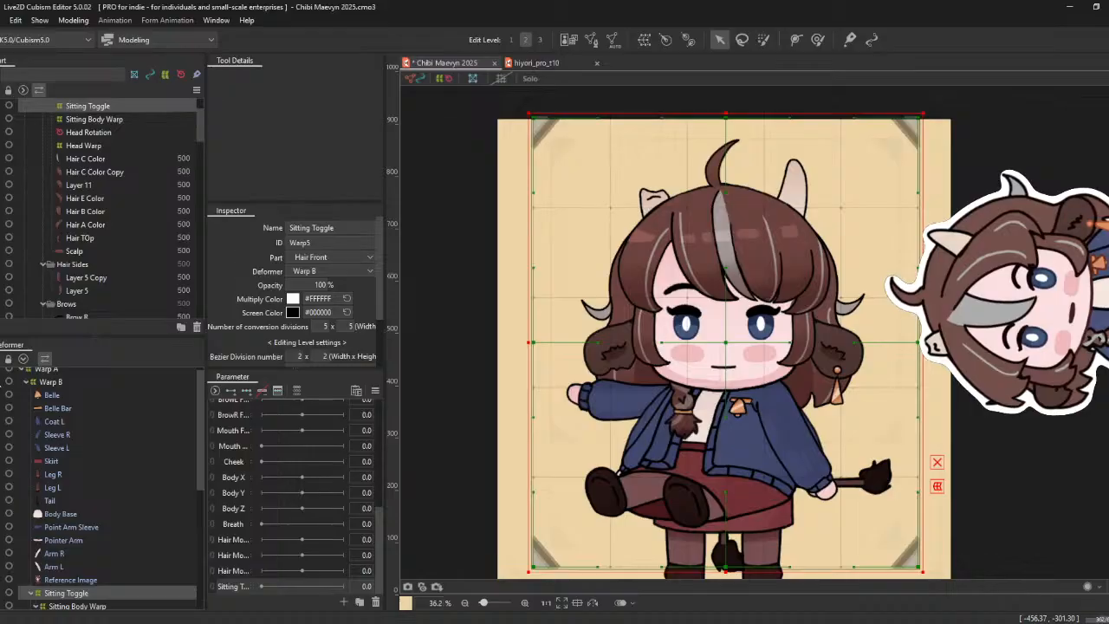
pyautogui.click(39, 383)
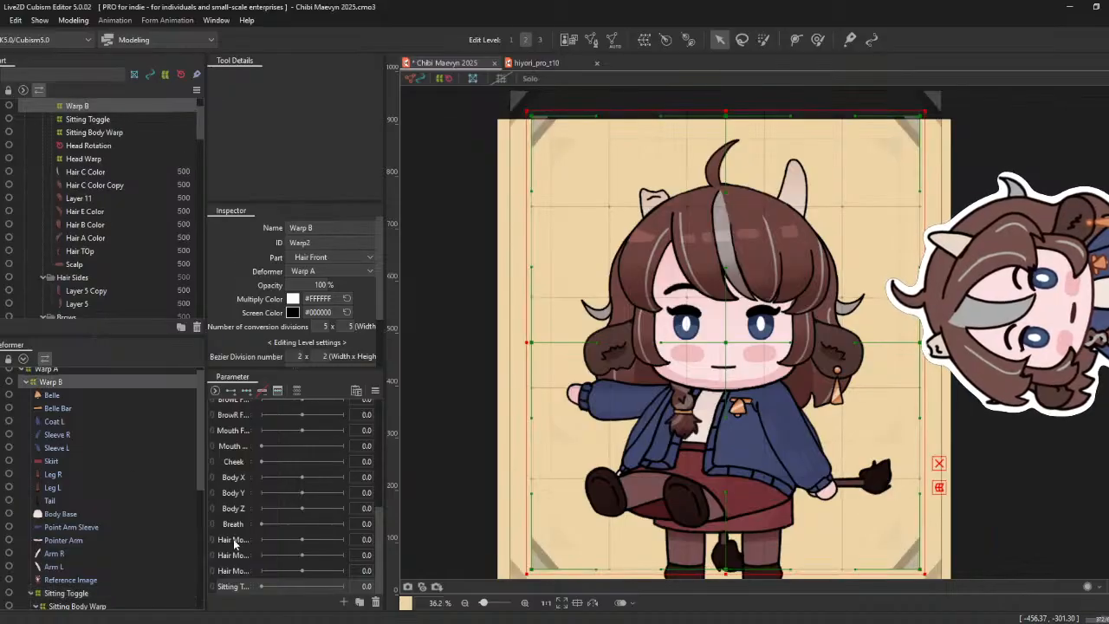
pyautogui.doubleClick(323, 284)
pyautogui.write('39')
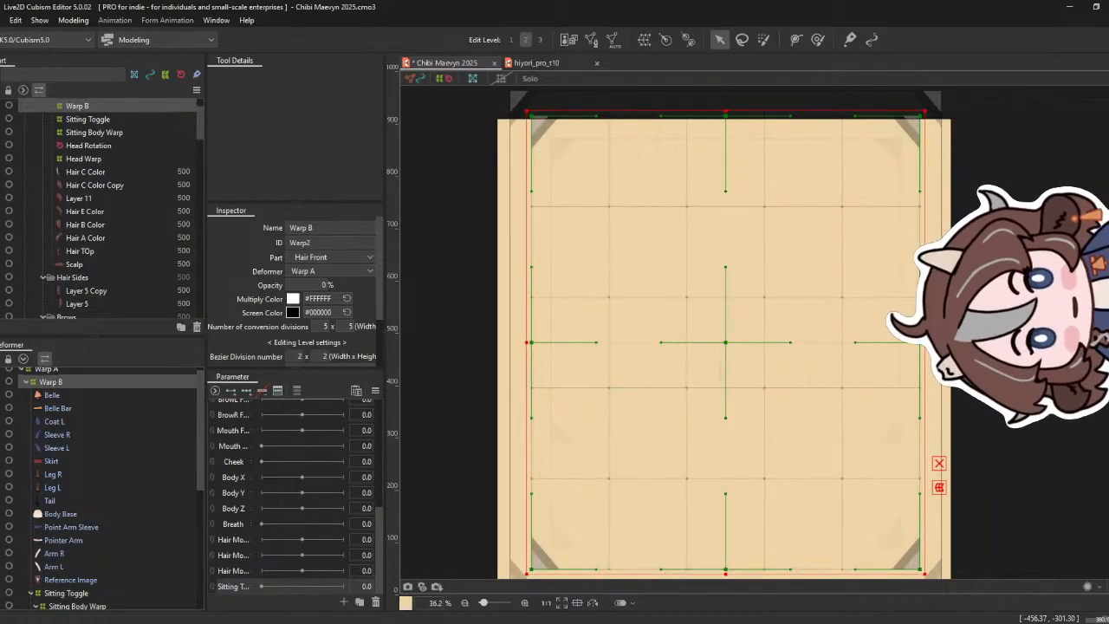
pyautogui.hotkey('ctrl', 'z')
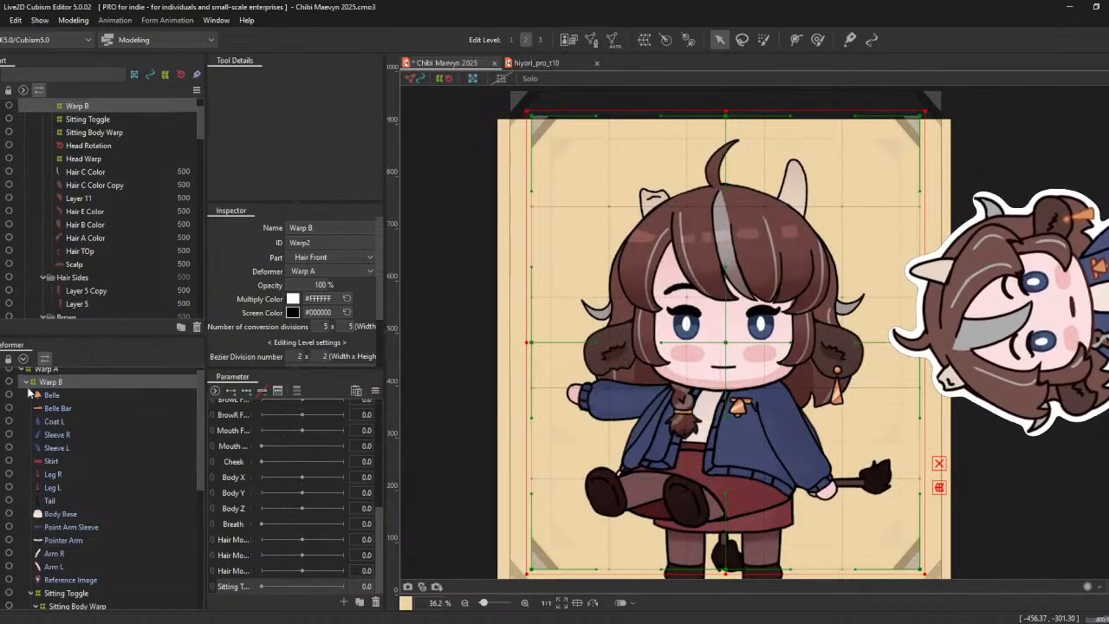
# - Select the Sitting Body Warp deformer and open its opacity value for editing
pyautogui.scroll(-6, 26, 386)
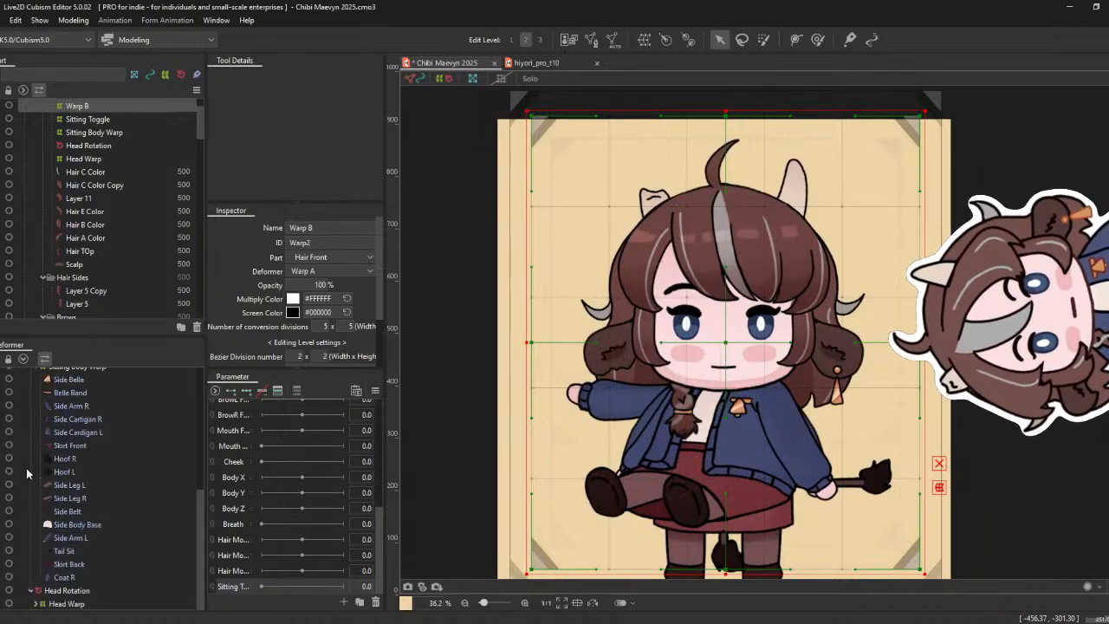
pyautogui.scroll(1, 66, 594)
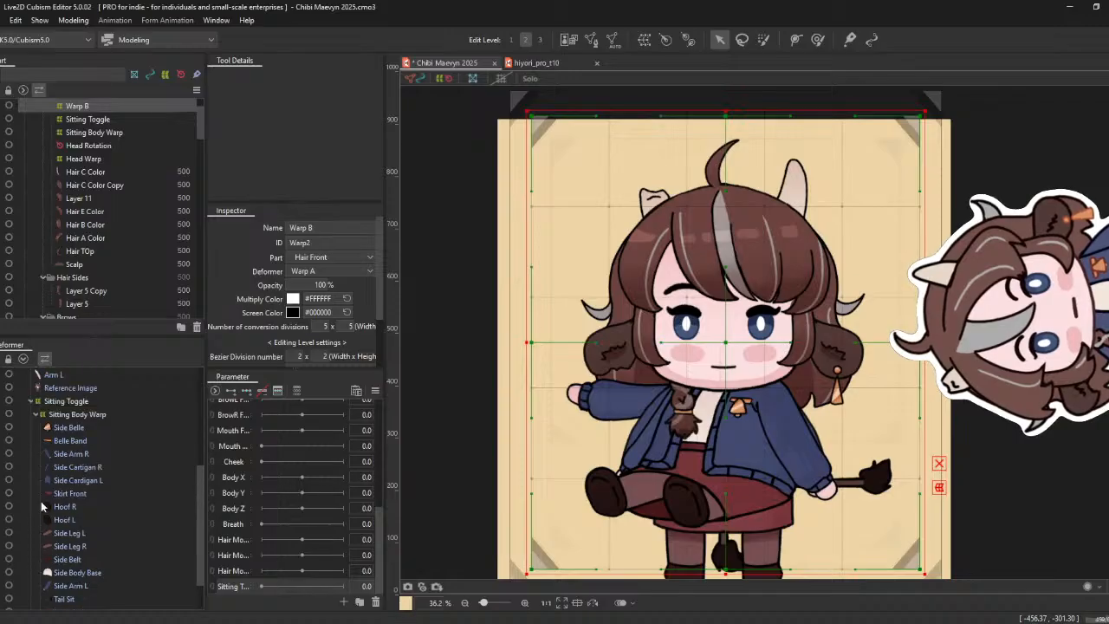
pyautogui.click(85, 416)
pyautogui.moveTo(319, 285)
pyautogui.mouseDown()
pyautogui.moveTo(252, 285)
pyautogui.moveTo(338, 285)
pyautogui.mouseUp()
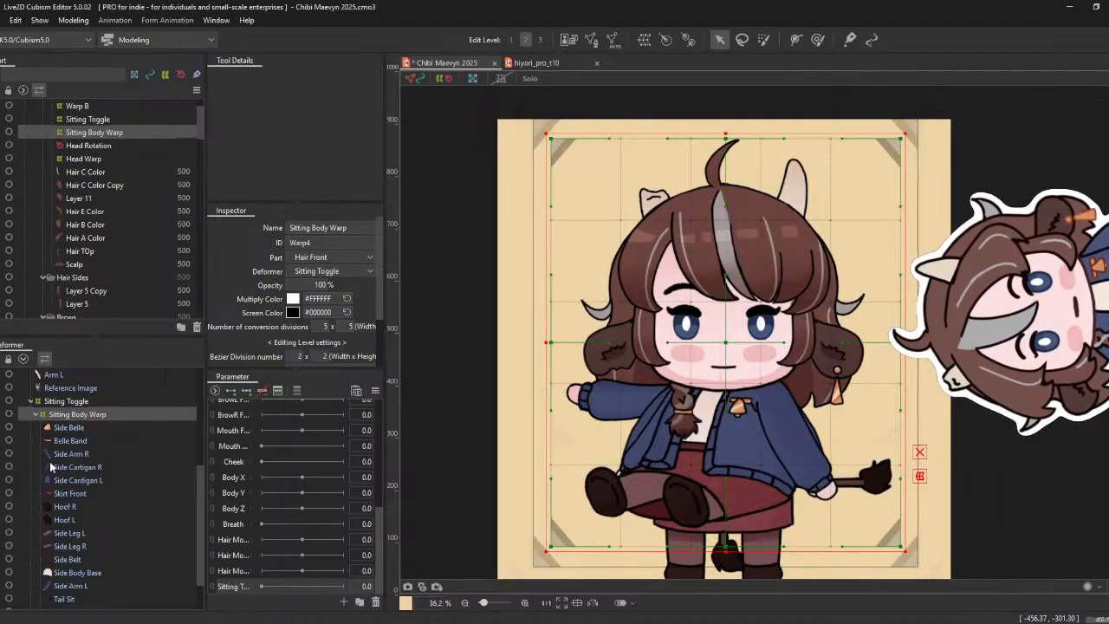
# - Hide the Side Cardigan L mesh and show it again
pyautogui.click(4, 480)
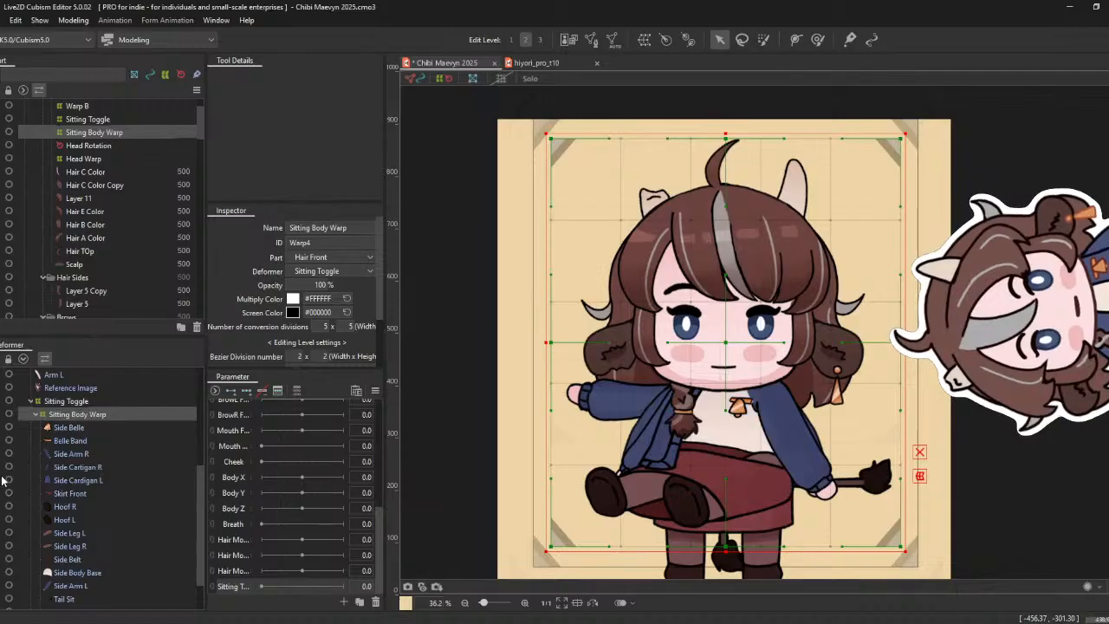
pyautogui.click(5, 480)
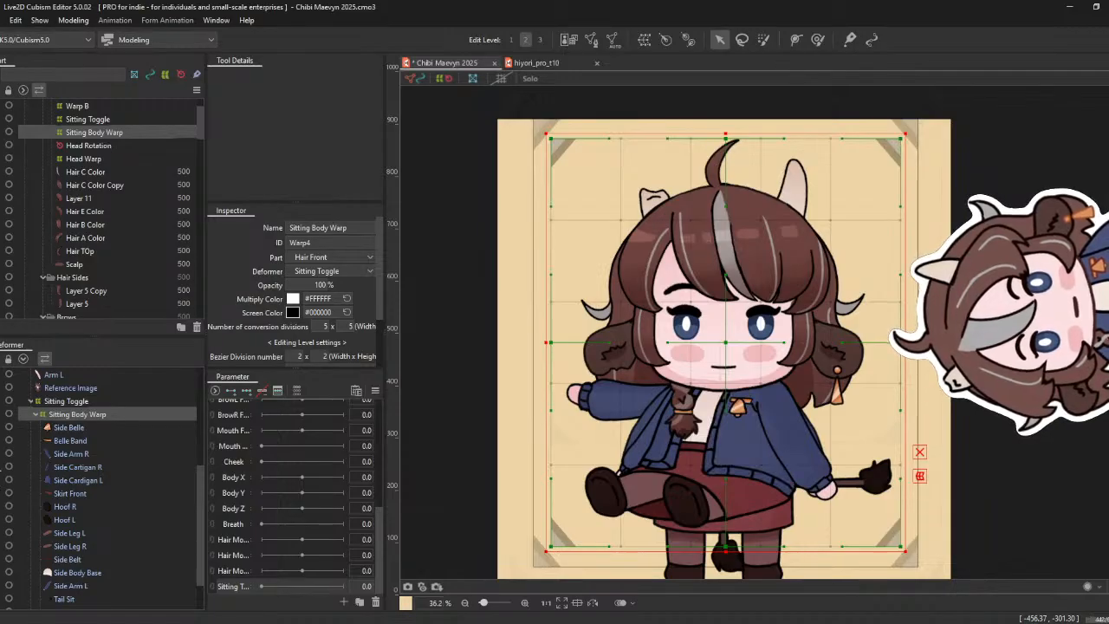
pyautogui.scroll(-1, 12, 484)
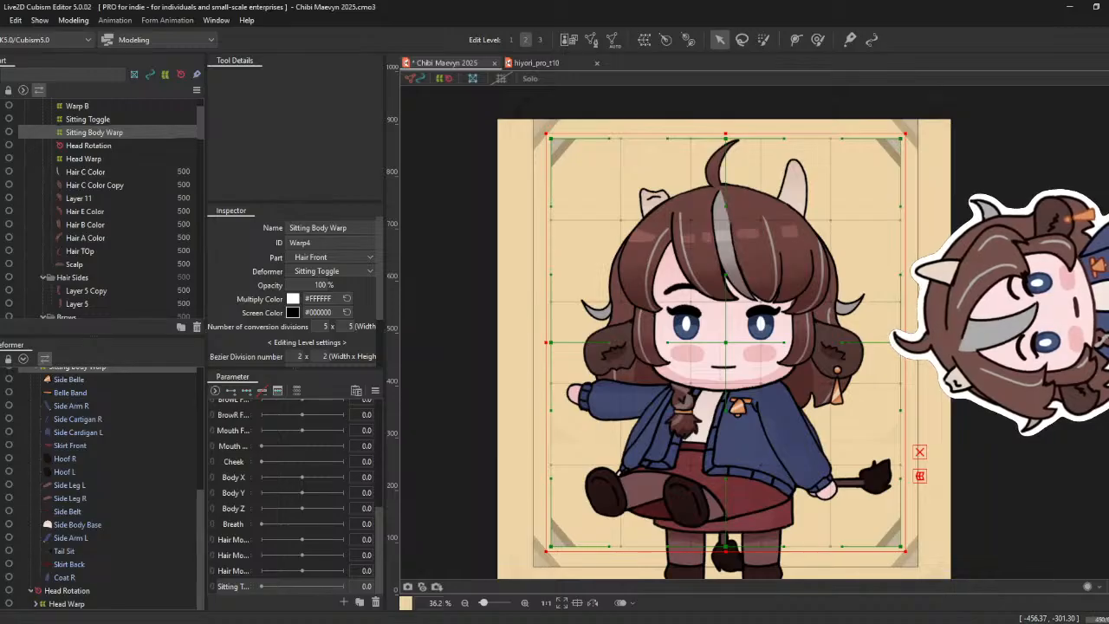
# - Move the Coat R mesh out of Sitting Body Warp to sit directly under Warp B
pyautogui.click(52, 579)
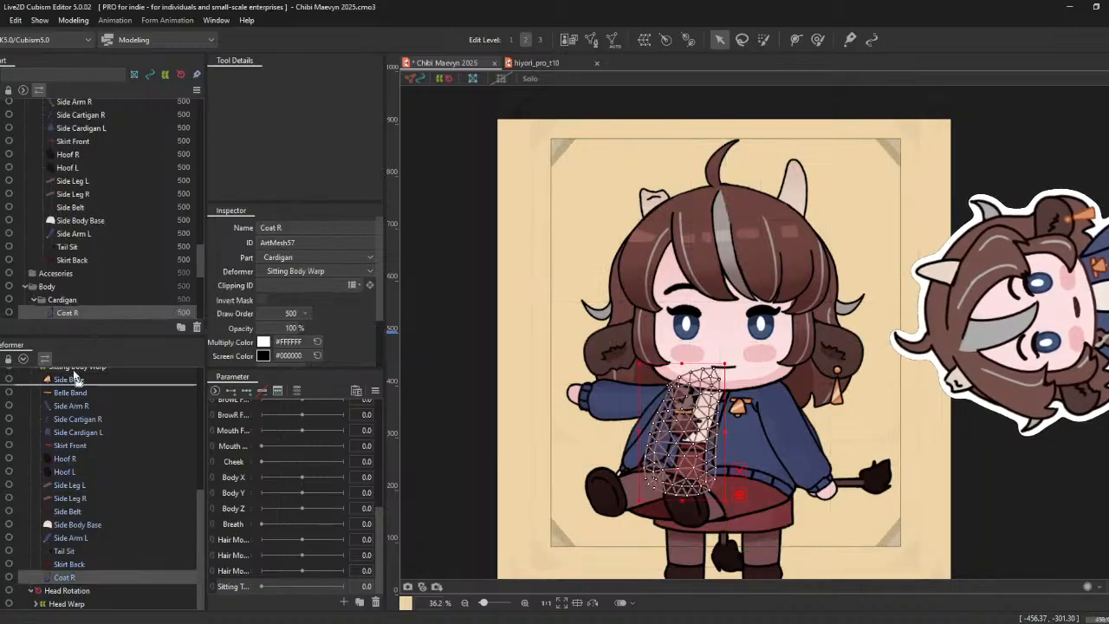
pyautogui.scroll(1, 75, 379)
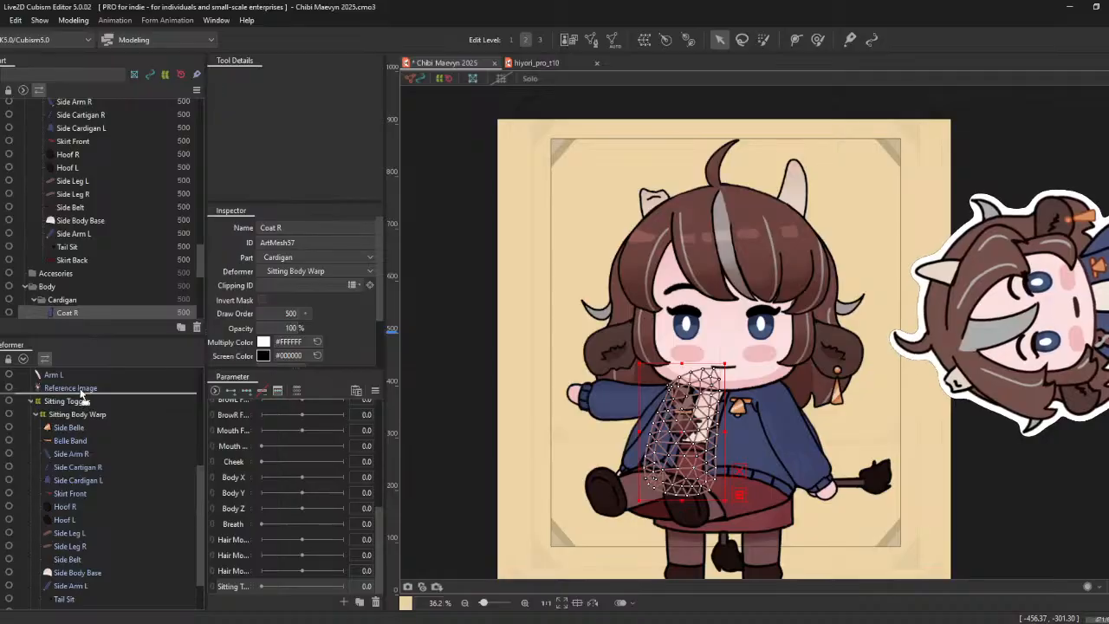
pyautogui.moveTo(81, 395); pyautogui.dragTo(83, 387)
pyautogui.scroll(-5, 70, 478)
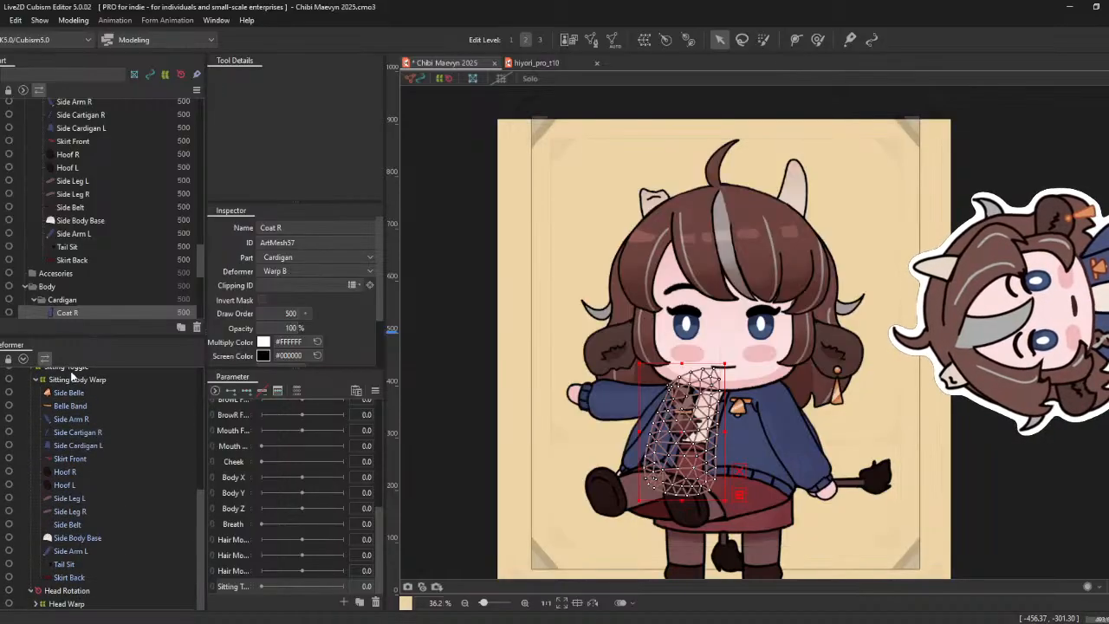
pyautogui.scroll(1, 75, 387)
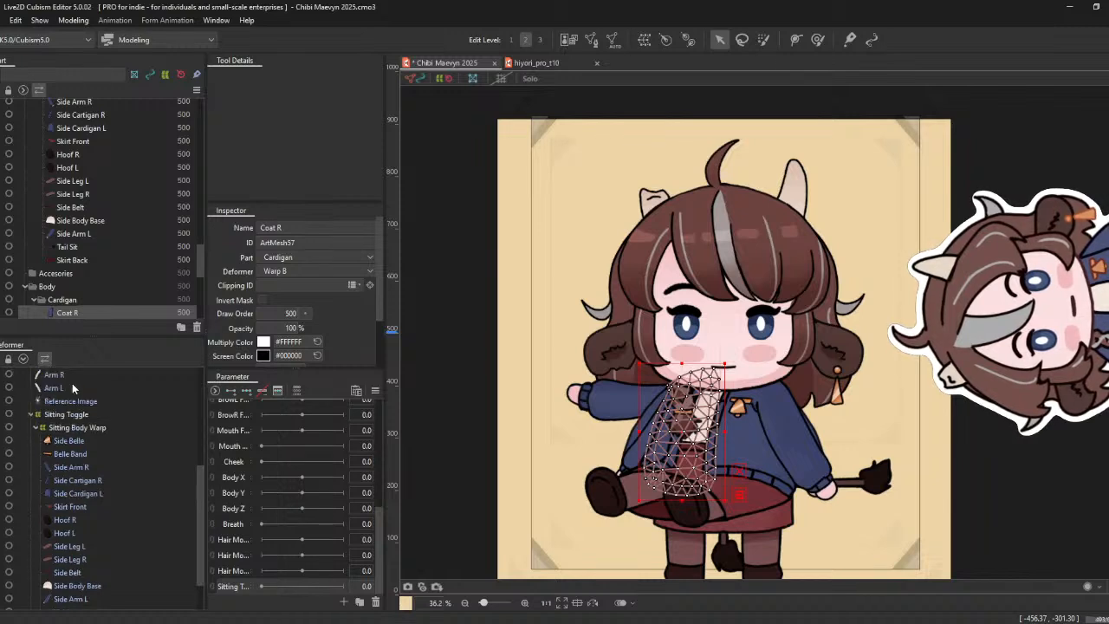
# - Key Sitting Toggle's opacity on the sitting parameter with 0 % at 0.0 and a raised opacity at 1.0, and return the parameter to 0.0
pyautogui.click(82, 416)
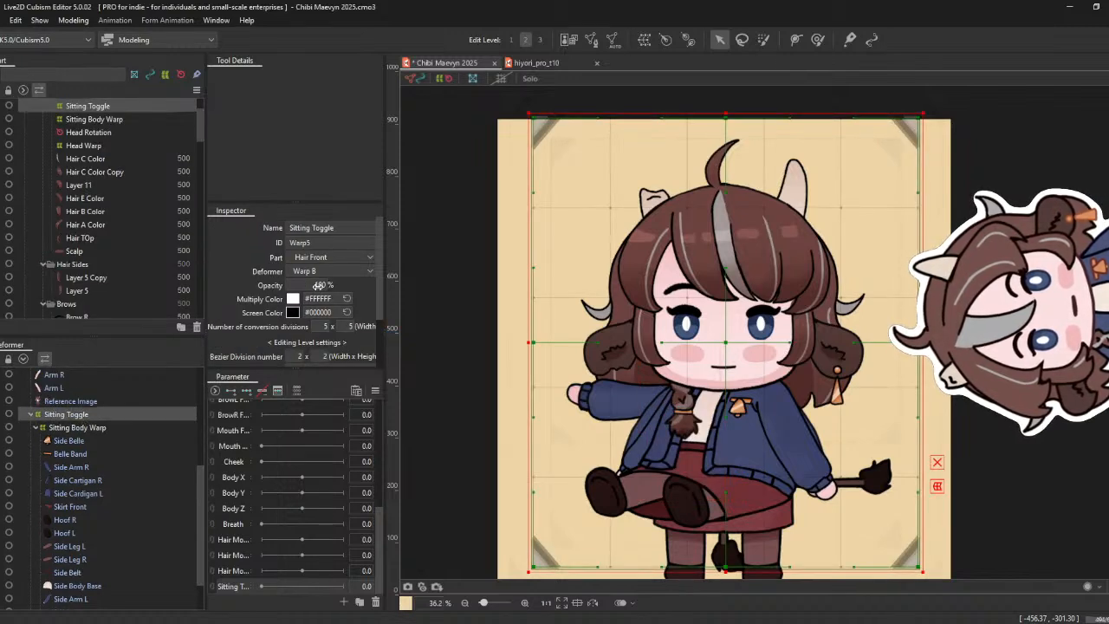
pyautogui.moveTo(321, 288); pyautogui.dragTo(312, 293)
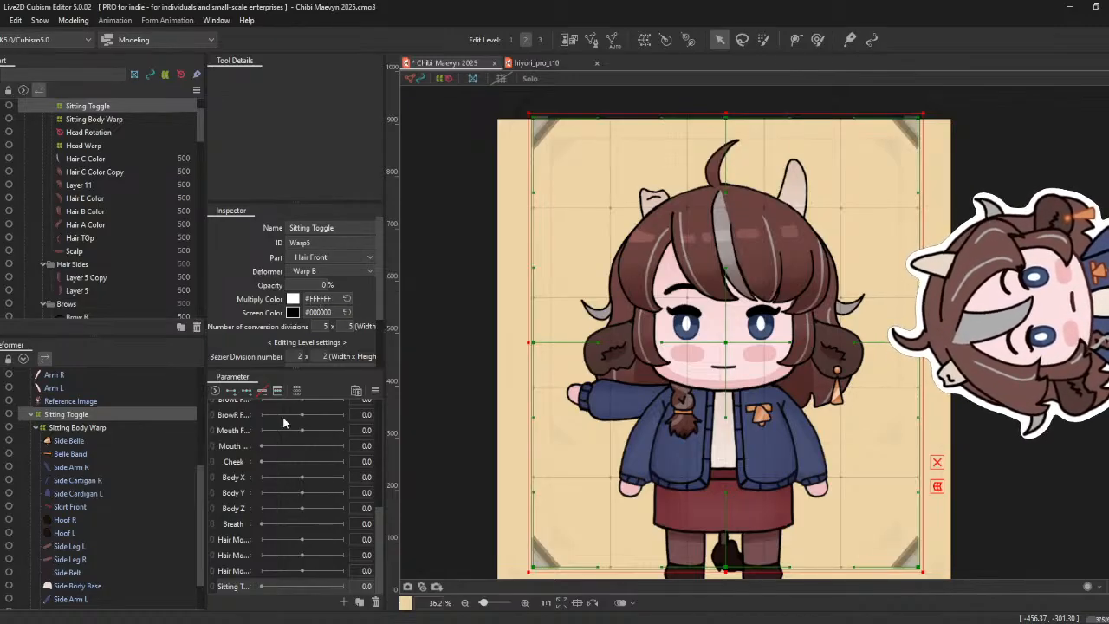
pyautogui.click(230, 390)
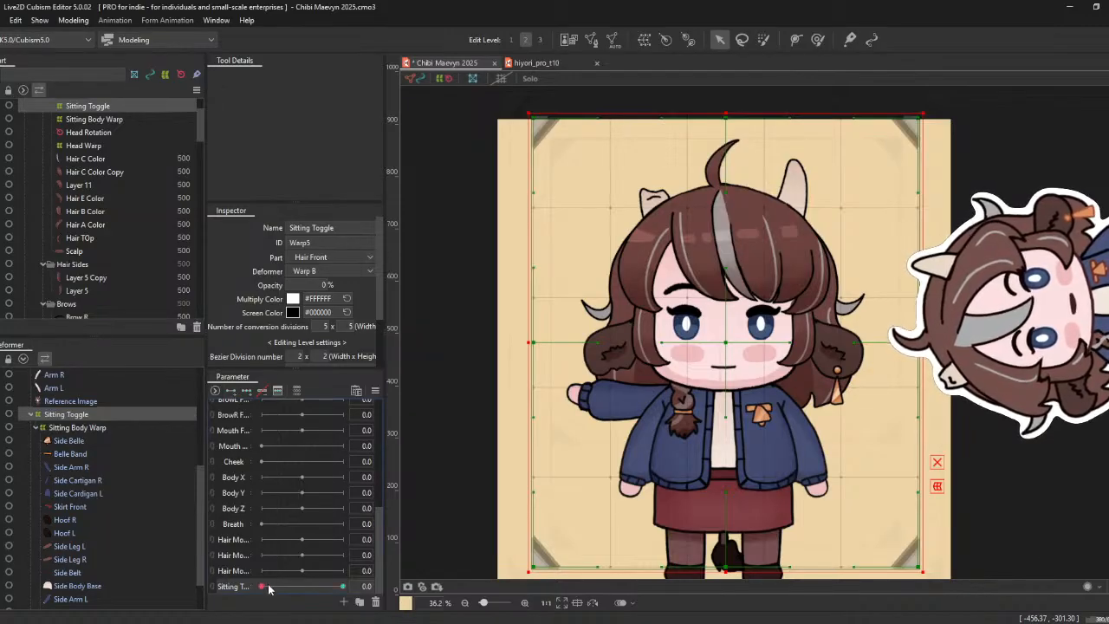
pyautogui.moveTo(262, 587); pyautogui.dragTo(374, 589)
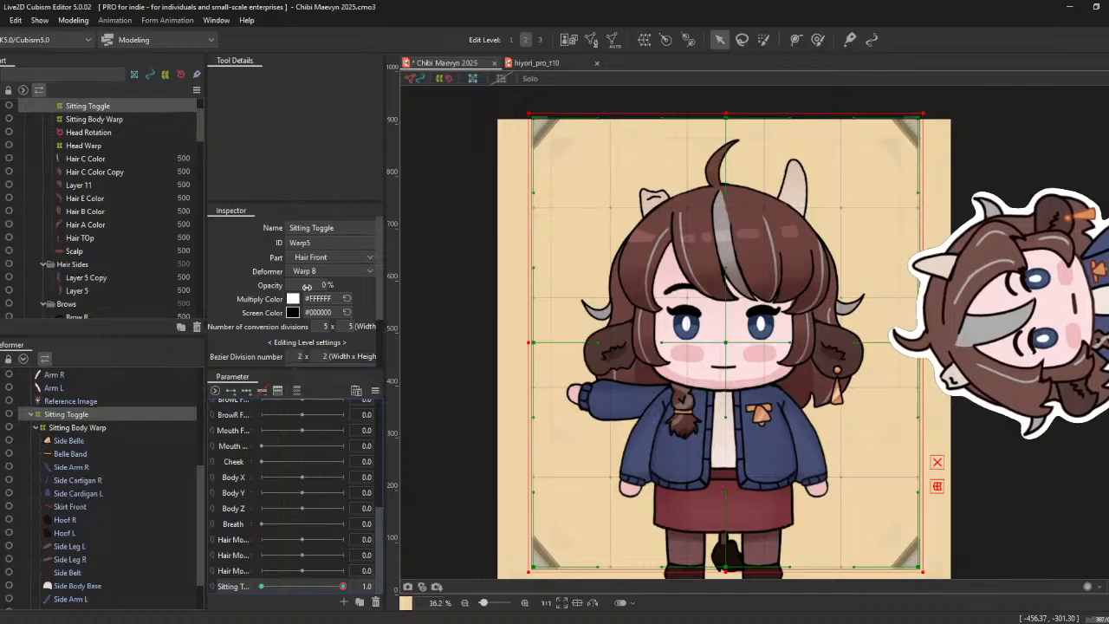
pyautogui.moveTo(307, 286); pyautogui.dragTo(316, 286)
pyautogui.moveTo(318, 586); pyautogui.dragTo(223, 592)
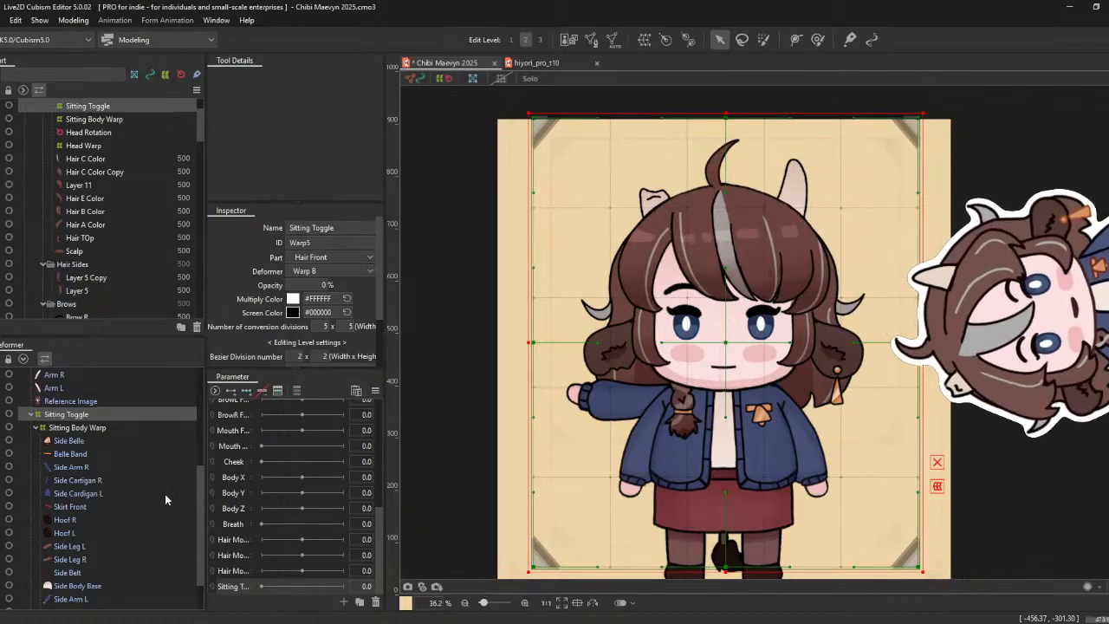
# - Create a warp deformer named Body Standing under Warp B for the meshes from Coat R through Arm L
pyautogui.scroll(5, 164, 494)
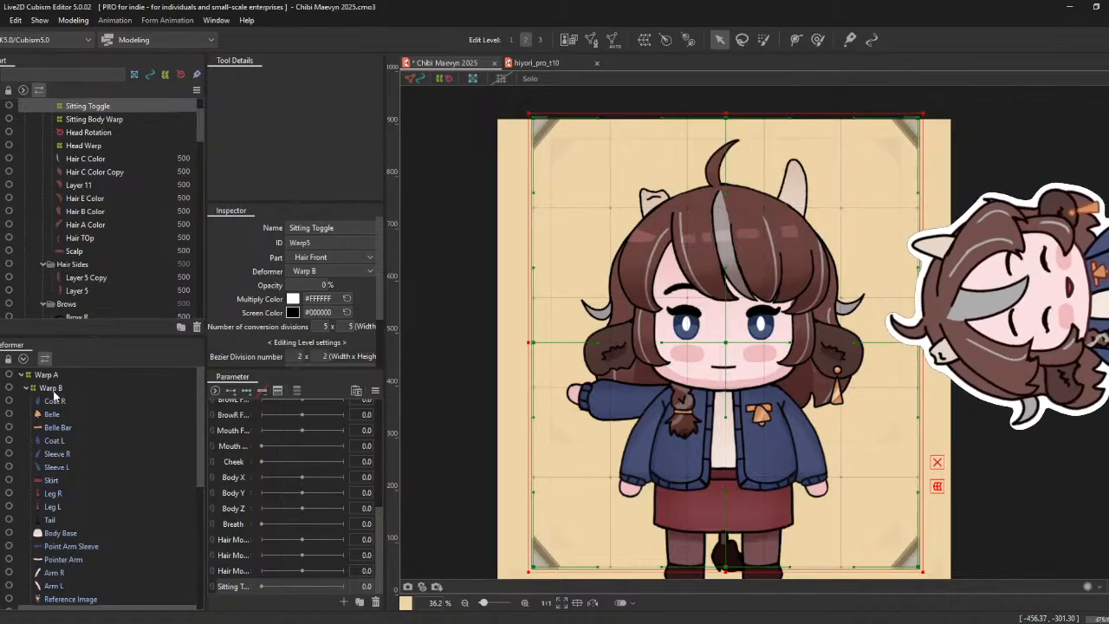
pyautogui.click(67, 398)
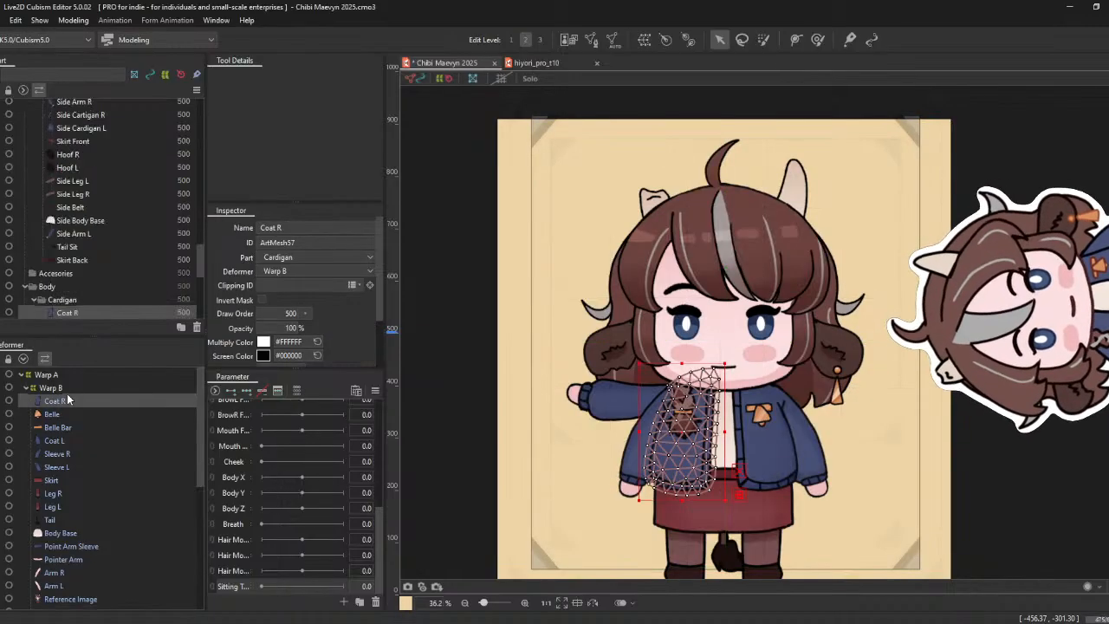
pyautogui.scroll(-3, 81, 437)
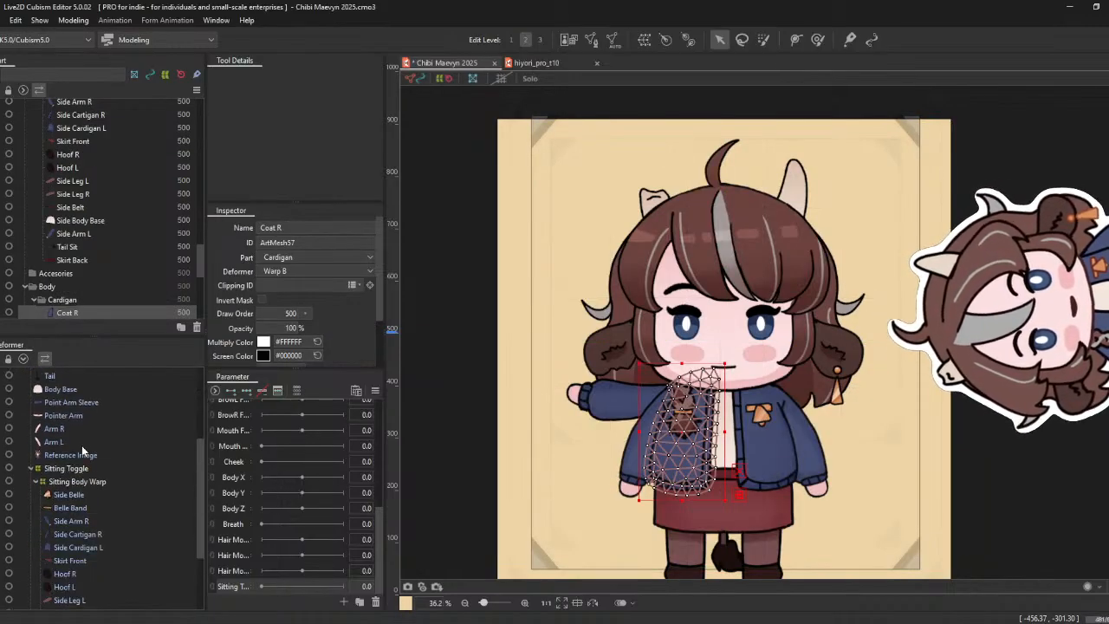
pyautogui.keyDown('shift'); pyautogui.click(74, 442); pyautogui.keyUp('shift')
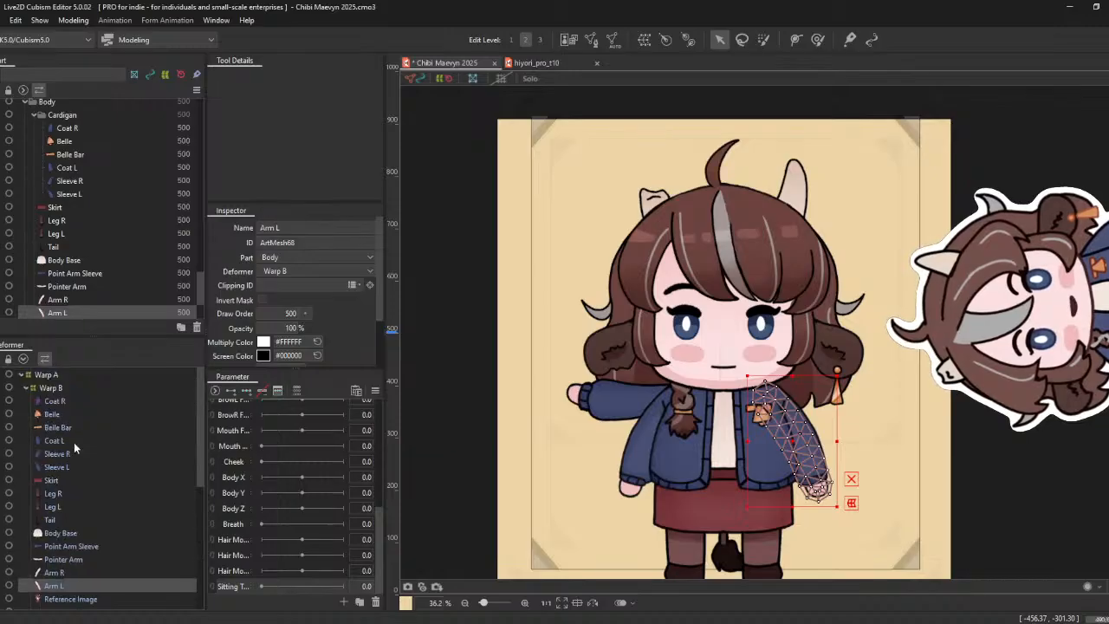
pyautogui.scroll(4, 74, 442)
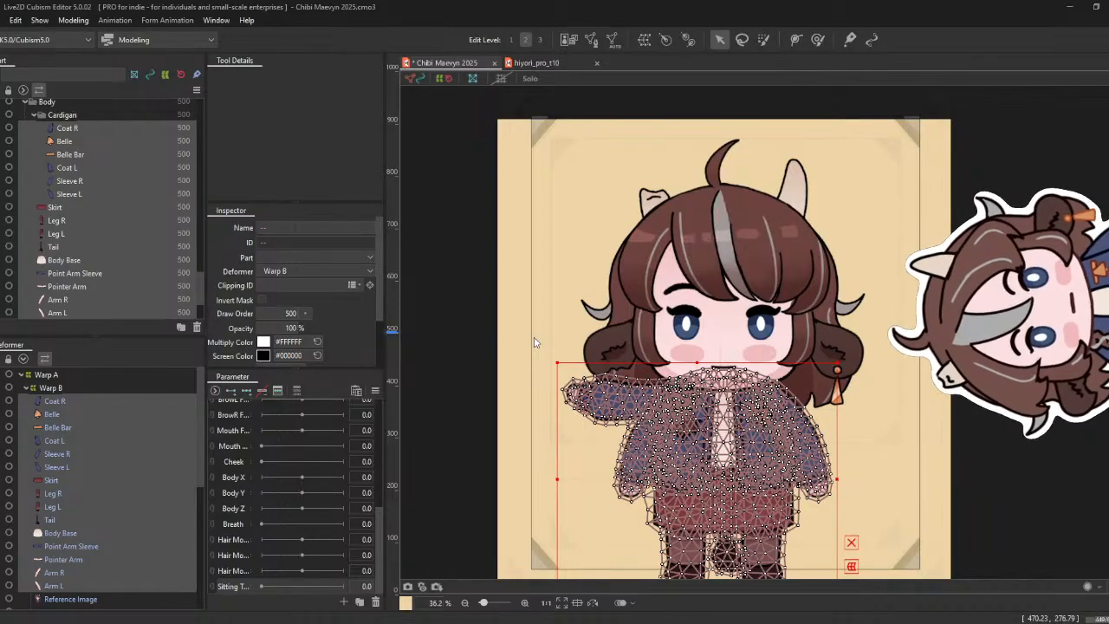
pyautogui.click(576, 428)
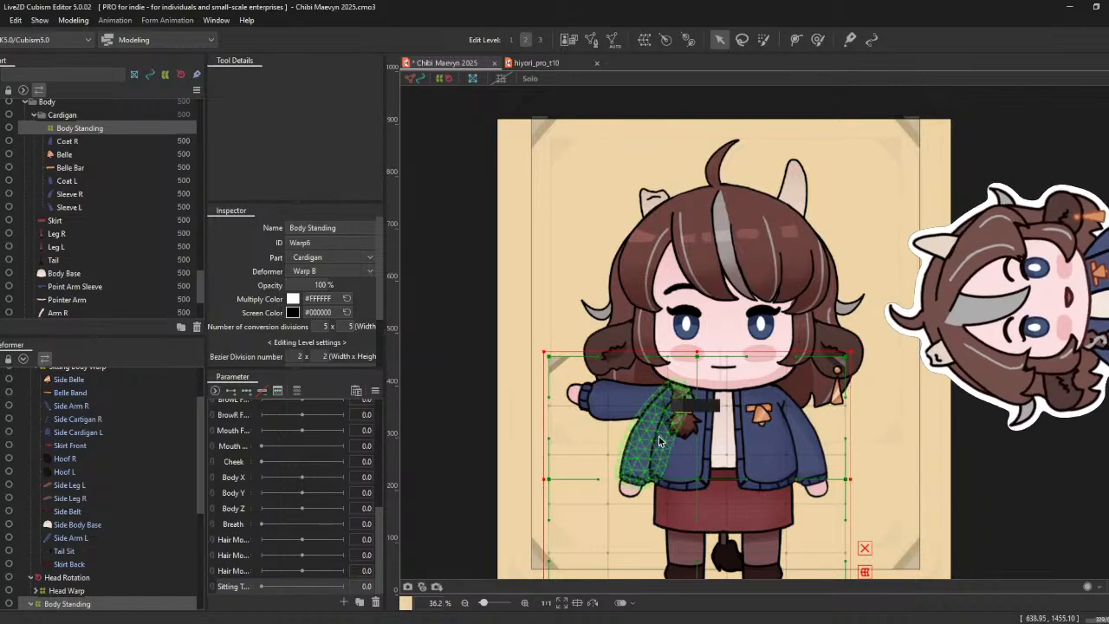
# - Try moving the Body Standing deformer on the canvas and undo the move
pyautogui.scroll(-2, 668, 438)
pyautogui.moveTo(681, 481); pyautogui.dragTo(687, 453)
pyautogui.hotkey('ctrl', 'z')
pyautogui.hotkey('ctrl', 'y')
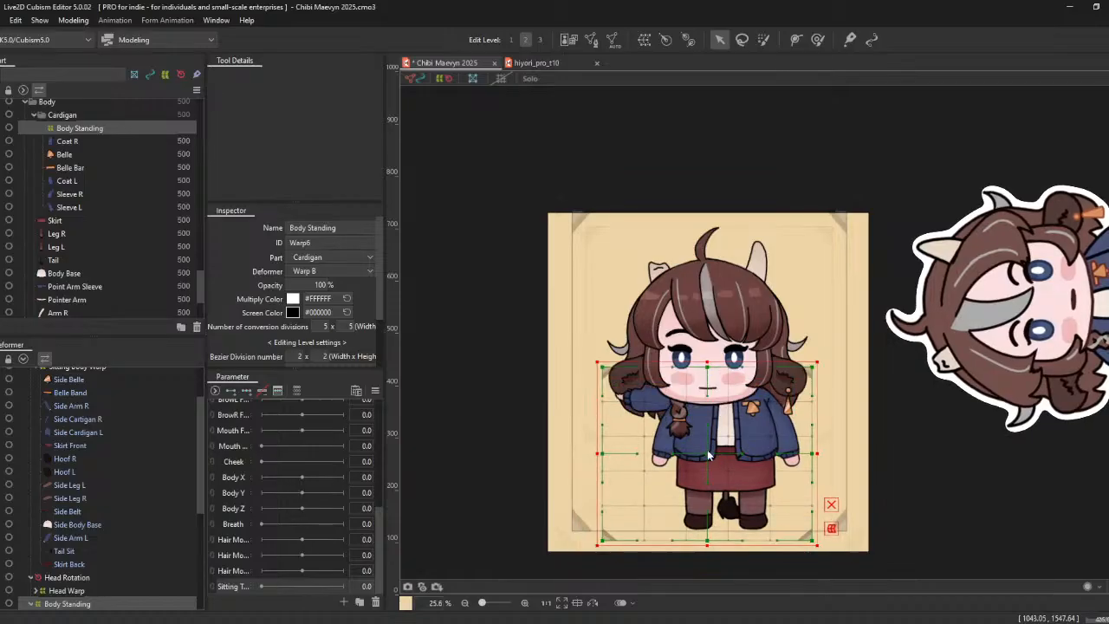
pyautogui.hotkey('ctrl', 'z')
pyautogui.scroll(2, 704, 475)
pyautogui.scroll(-6, 704, 475)
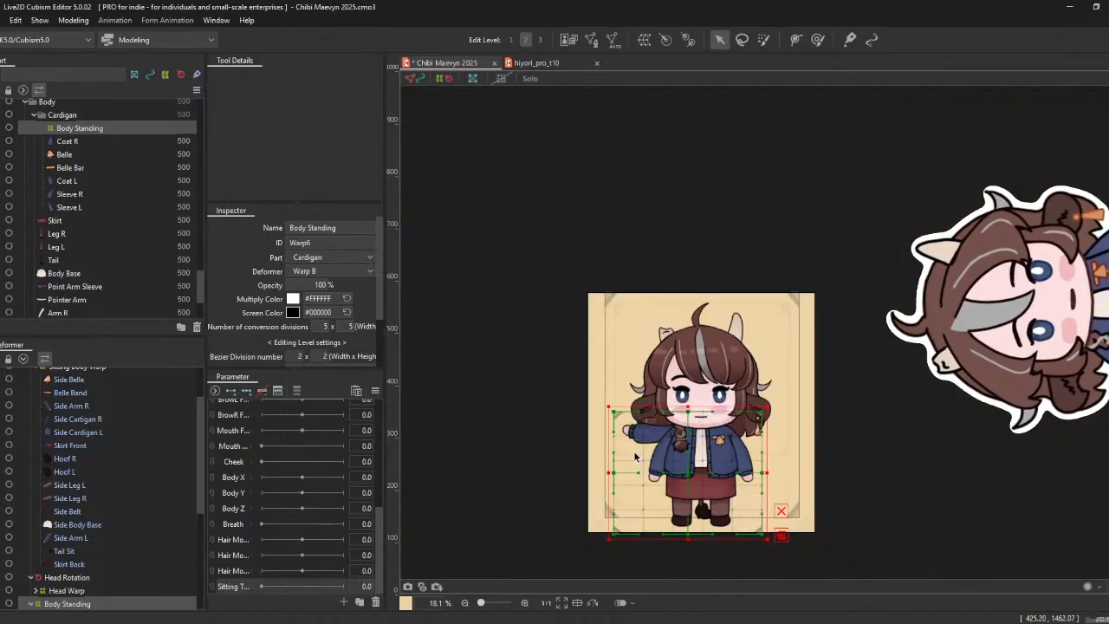
pyautogui.scroll(4, 718, 468)
pyautogui.scroll(-1, 718, 468)
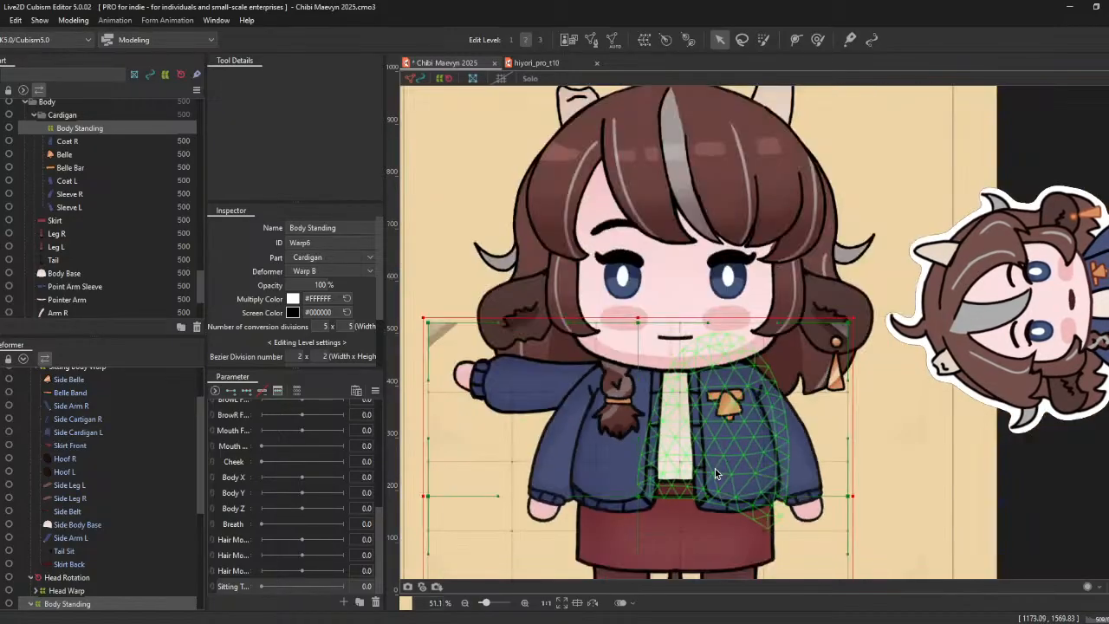
# - Collapse the Body Standing and Sitting Toggle contents and create a parent warp deformer named Body Standing Toggle around Body Standing
pyautogui.scroll(-4, 152, 476)
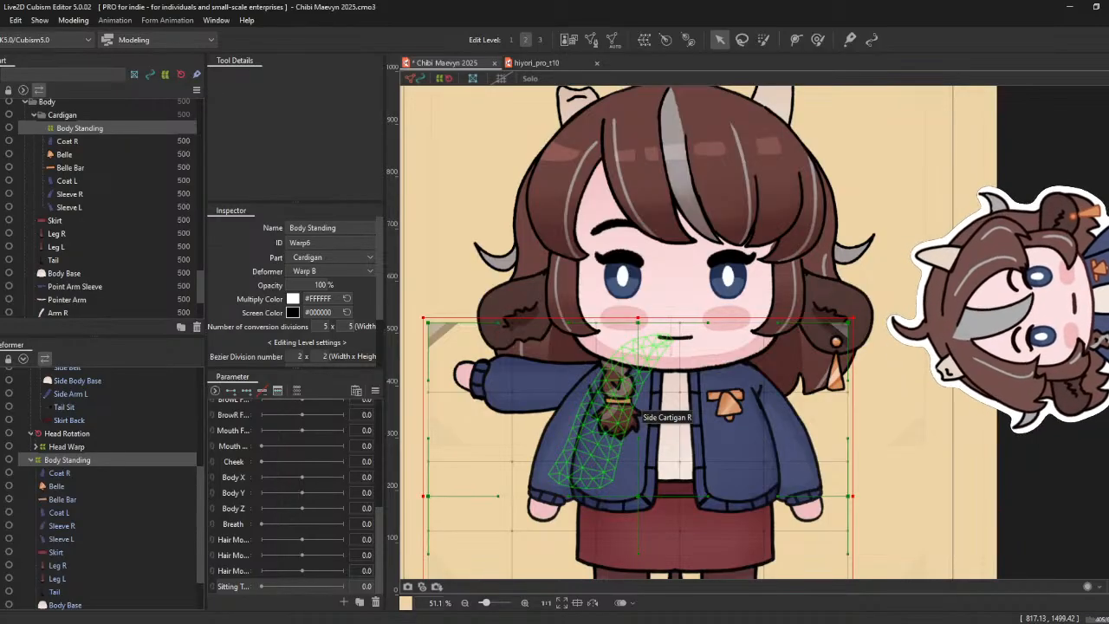
pyautogui.click(31, 460)
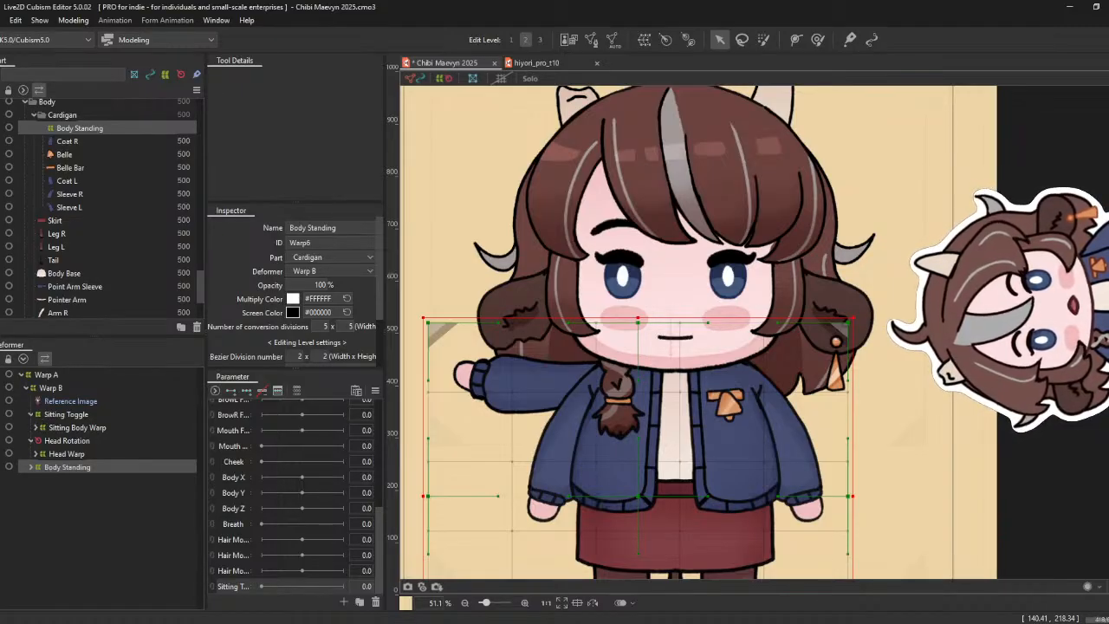
pyautogui.click(46, 417)
pyautogui.click(56, 468)
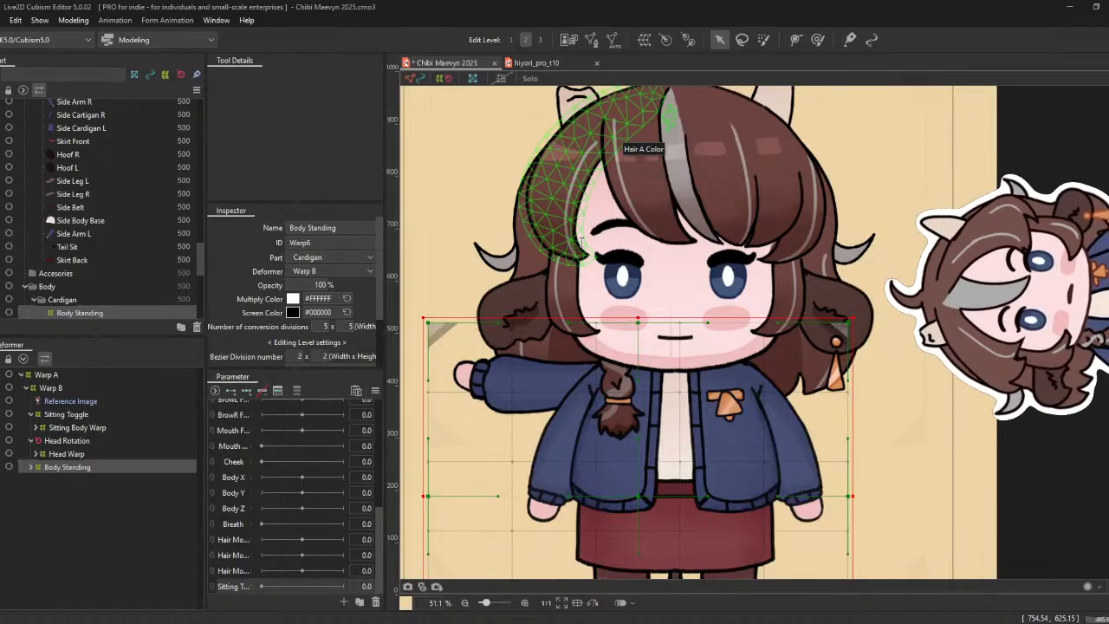
pyautogui.click(550, 428)
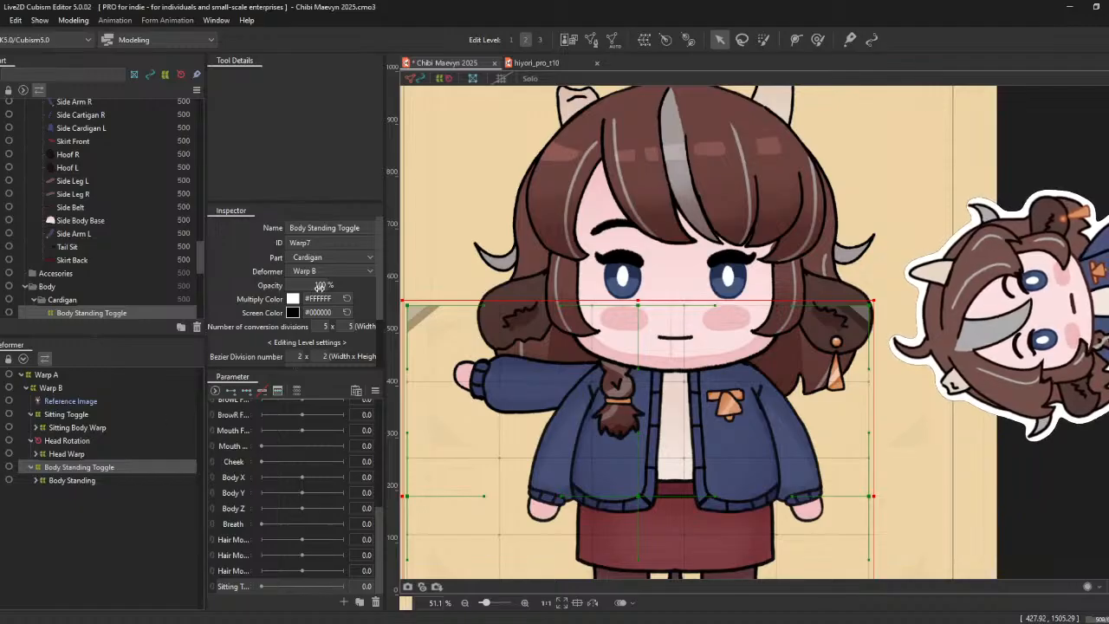
pyautogui.moveTo(319, 286)
pyautogui.mouseDown()
pyautogui.moveTo(260, 286)
pyautogui.moveTo(320, 286)
pyautogui.mouseUp()
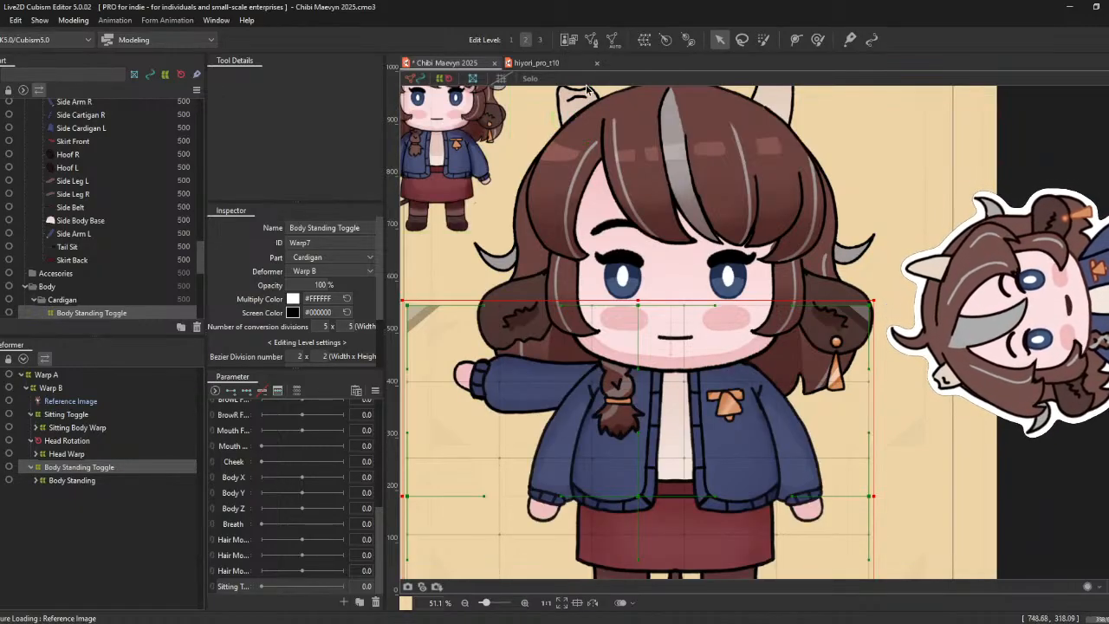
# - Delete the Reference Image mesh from Warp B
pyautogui.scroll(3, 809, 169)
pyautogui.scroll(-3, 809, 169)
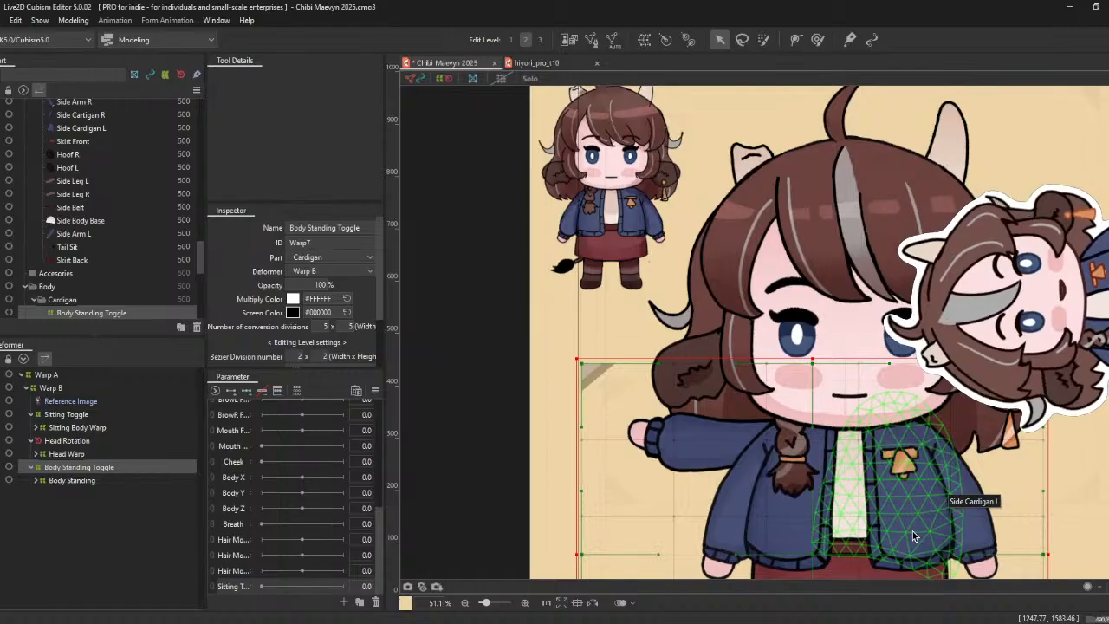
pyautogui.click(66, 402)
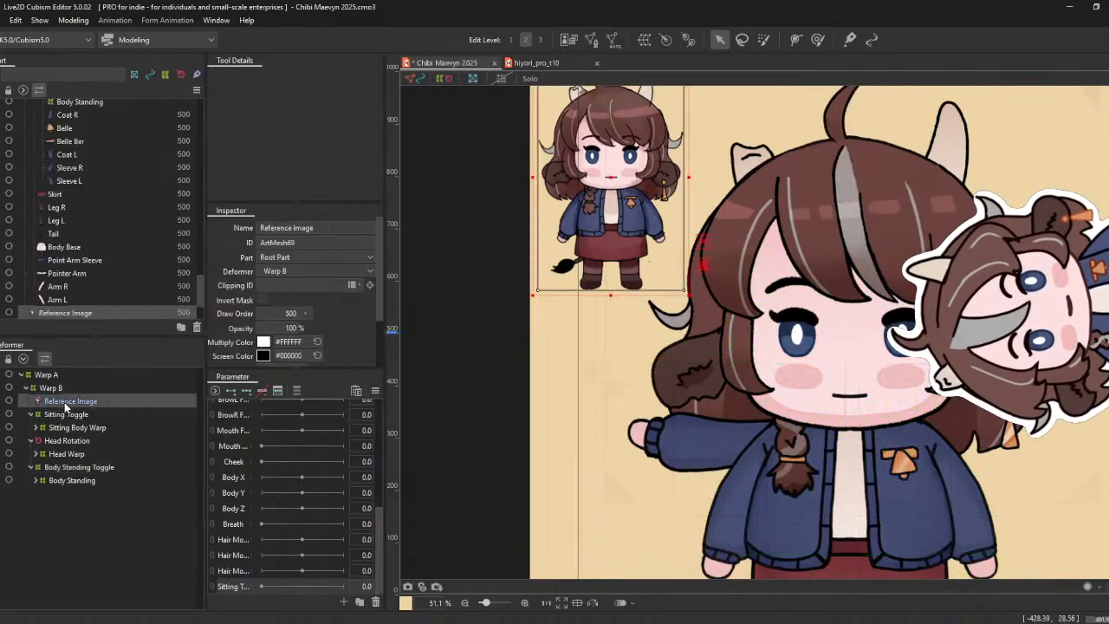
pyautogui.rightClick(66, 404)
pyautogui.click(100, 444)
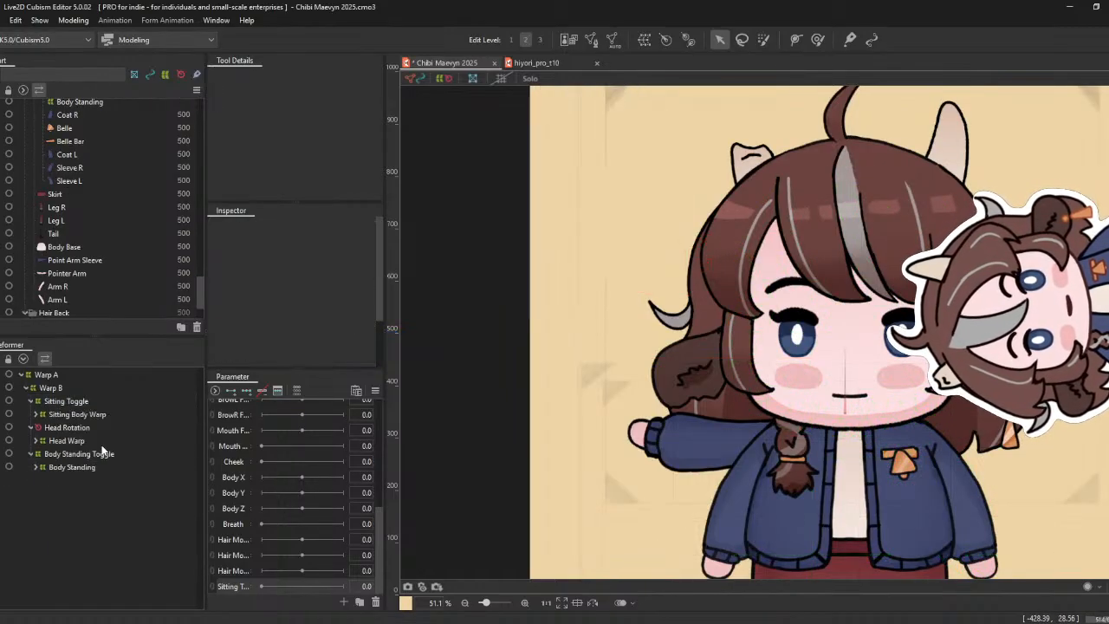
pyautogui.scroll(-3, 491, 349)
pyautogui.moveTo(490, 347); pyautogui.dragTo(408, 268)
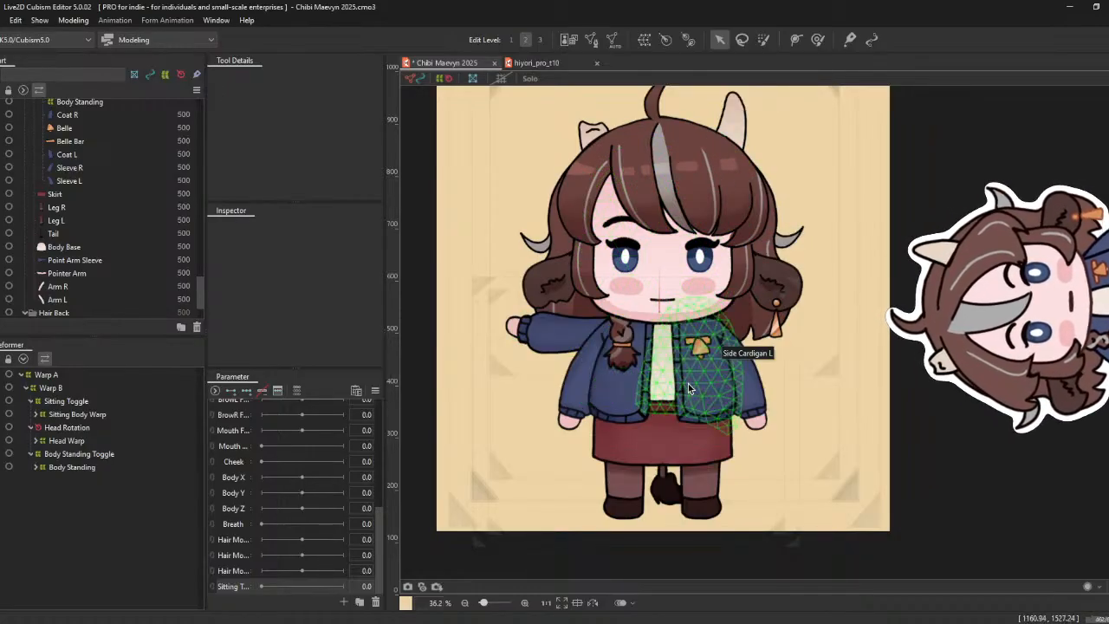
# - Select Body Standing Toggle and its child Body Standing in turn to check their extents on the character
pyautogui.click(46, 456)
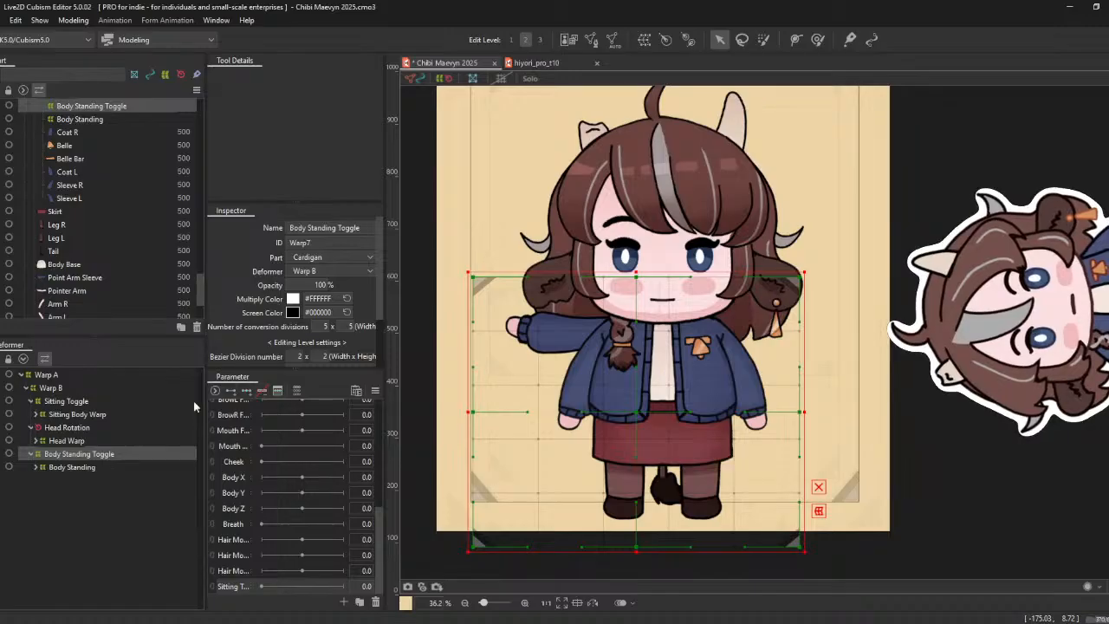
pyautogui.click(32, 468)
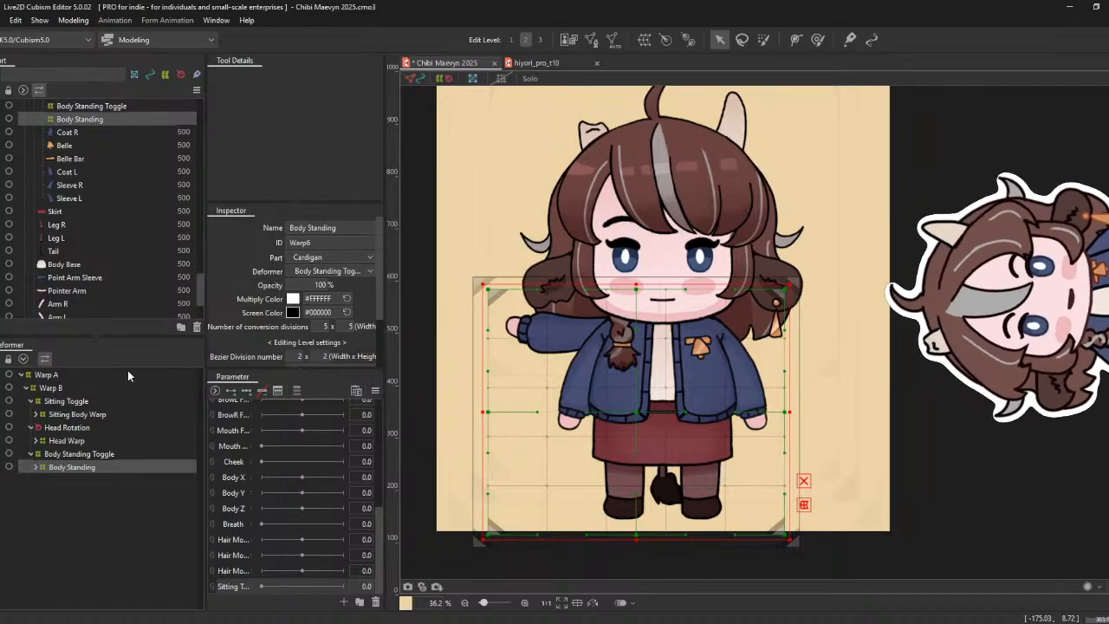
pyautogui.scroll(3, 642, 333)
pyautogui.scroll(-2, 642, 332)
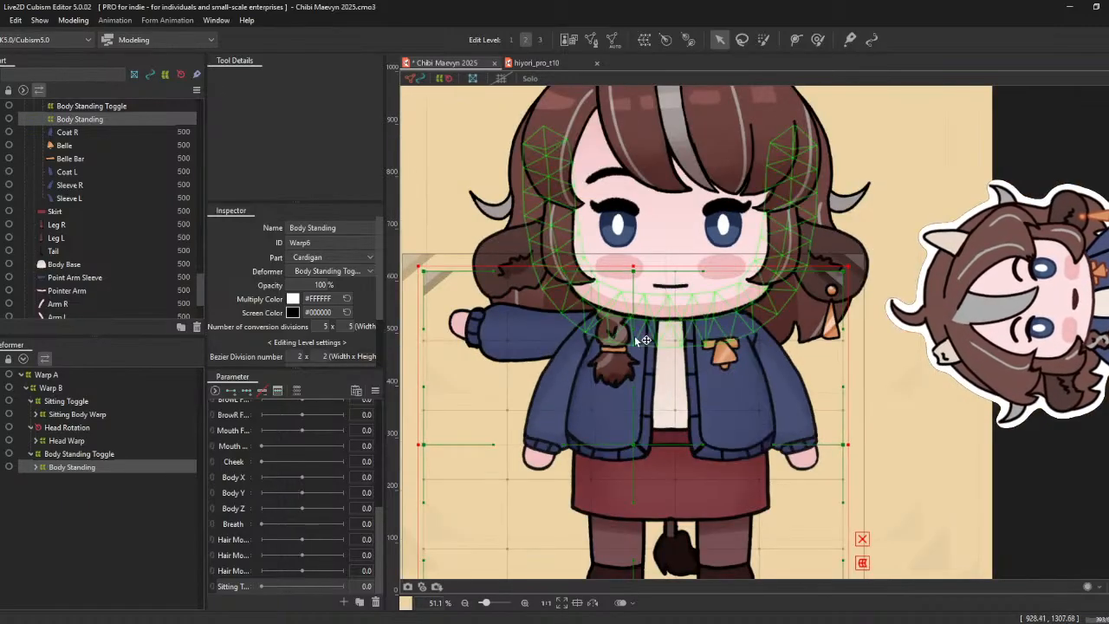
# - Create a parent warp deformer named Pointer Arm Warp around the Point Arm Sleeve and Pointer Arm meshes
pyautogui.click(521, 338)
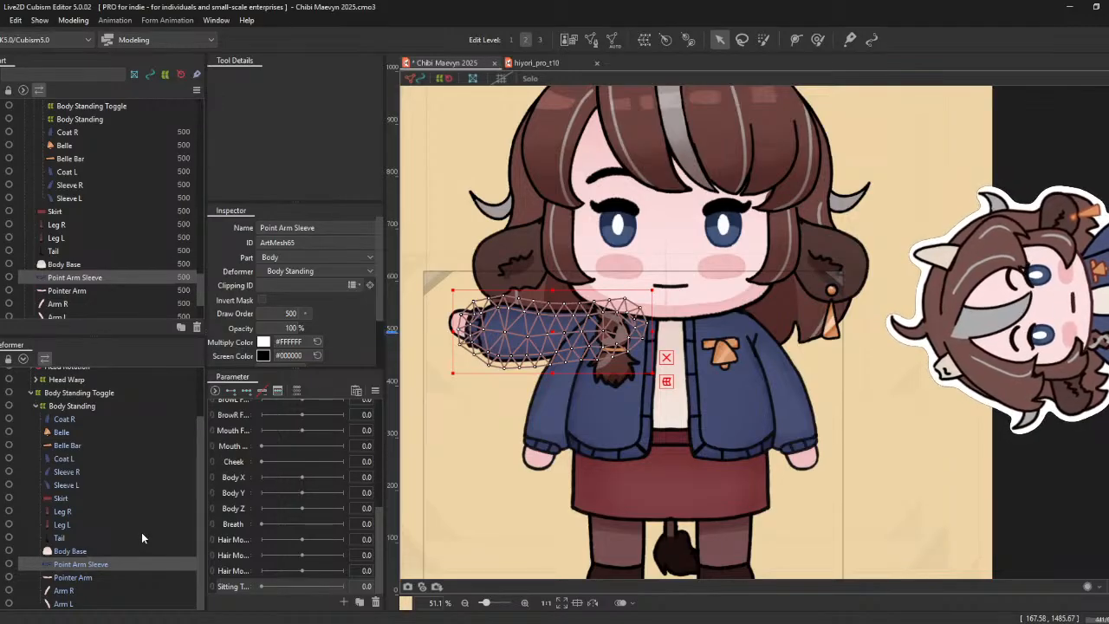
pyautogui.click(6, 565)
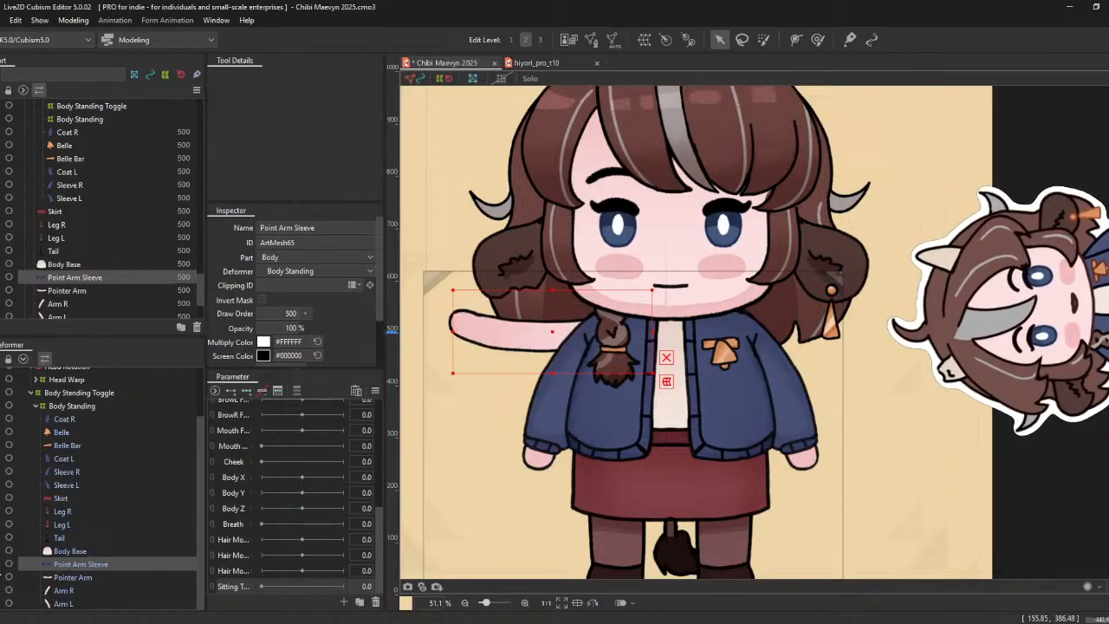
pyautogui.click(1, 291)
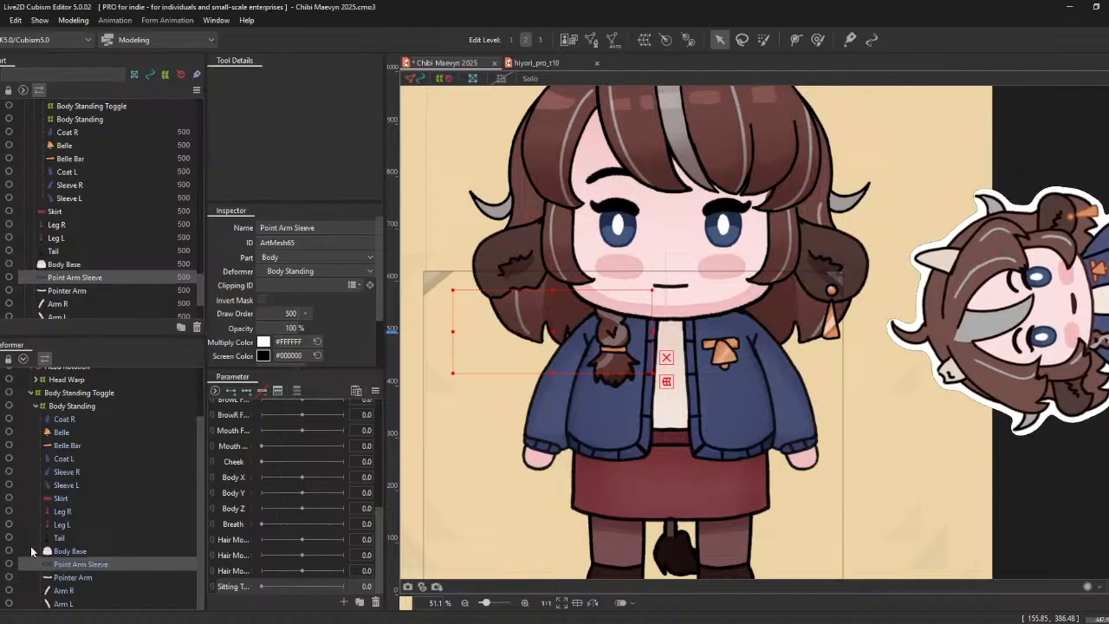
pyautogui.click(9, 564)
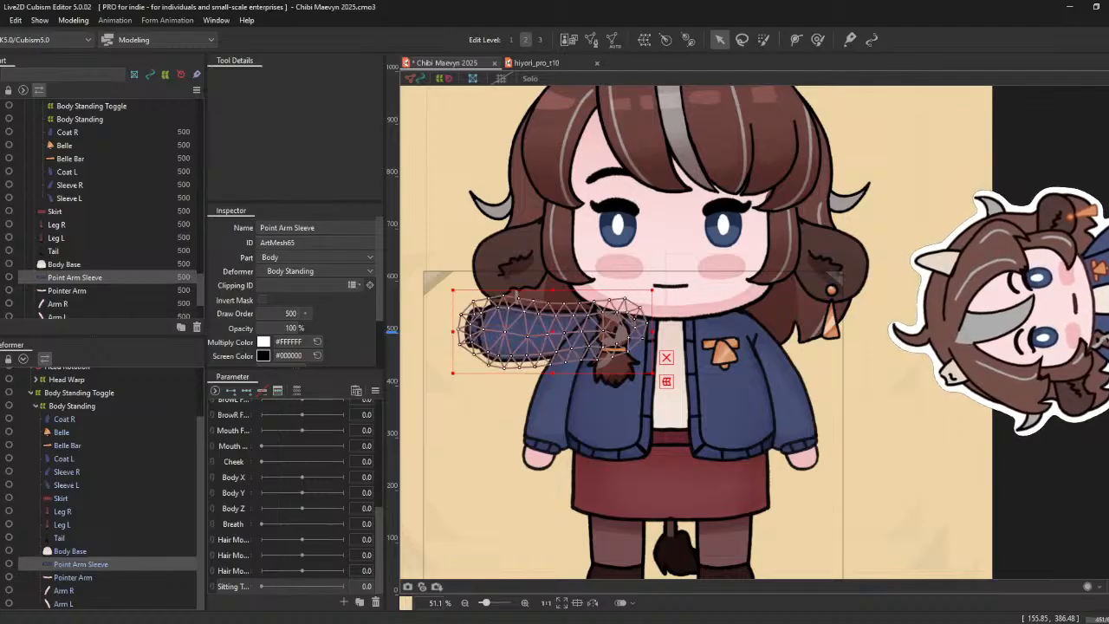
pyautogui.keyDown('ctrl'); pyautogui.click(74, 577); pyautogui.keyUp('ctrl')
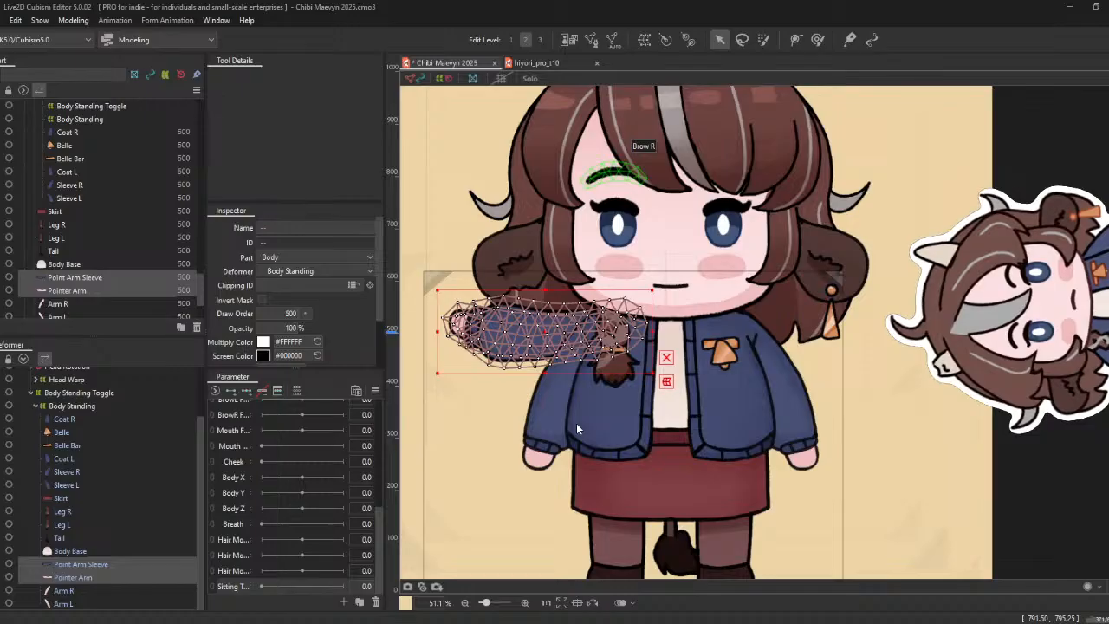
pyautogui.hotkey('ctrl', 'y')
pyautogui.scroll(-1, 135, 547)
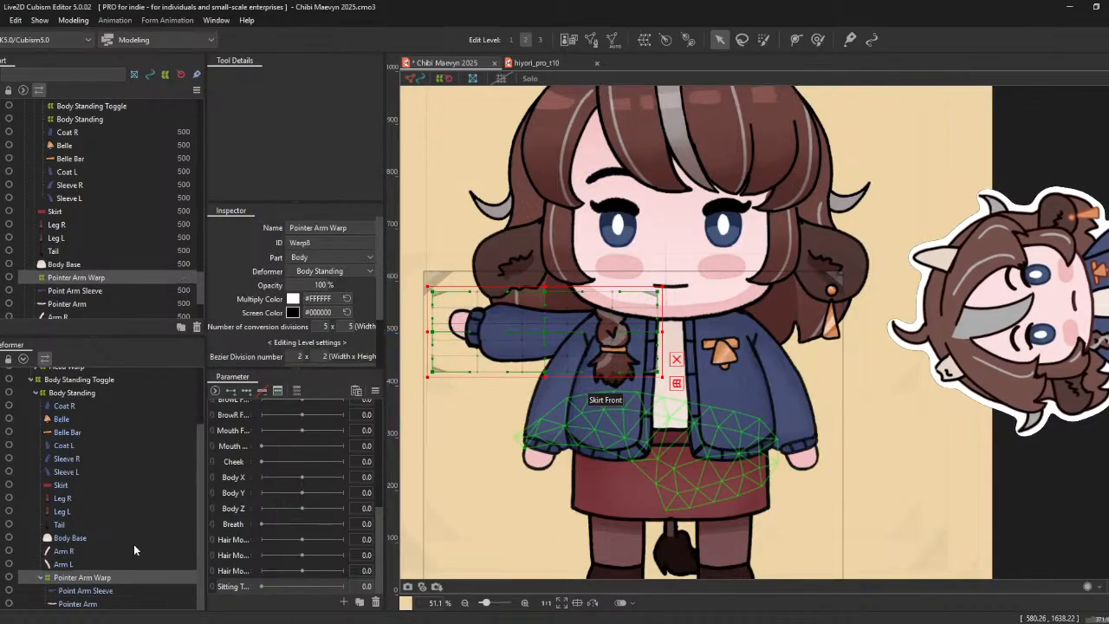
# - Hide Pointer Arm Warp together with its Point Arm Sleeve and Pointer Arm meshes
pyautogui.click(115, 590)
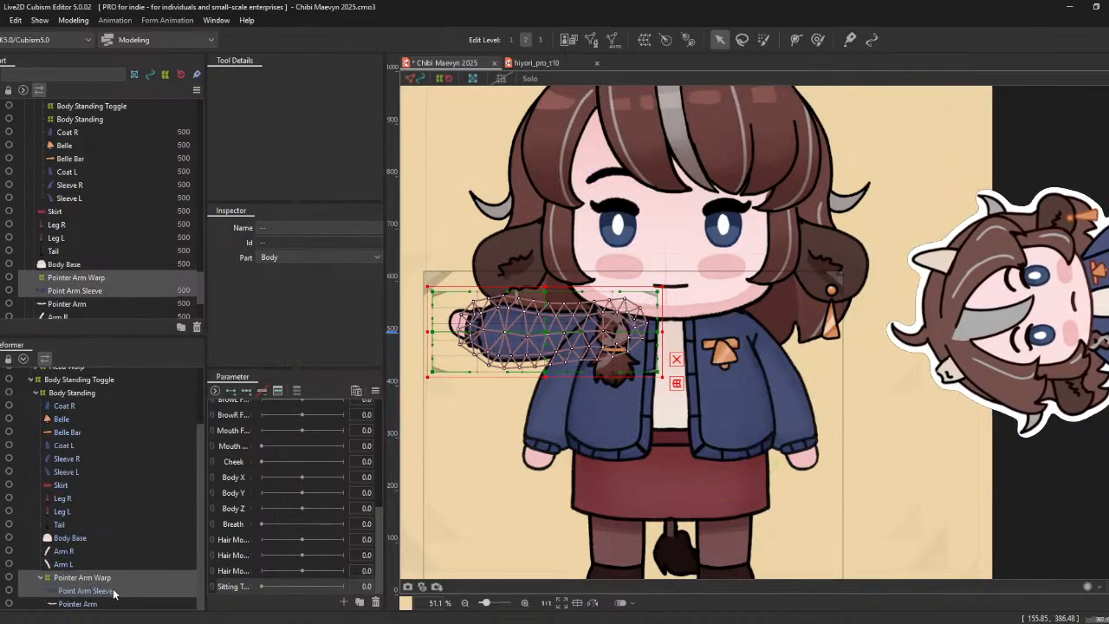
pyautogui.click(113, 580)
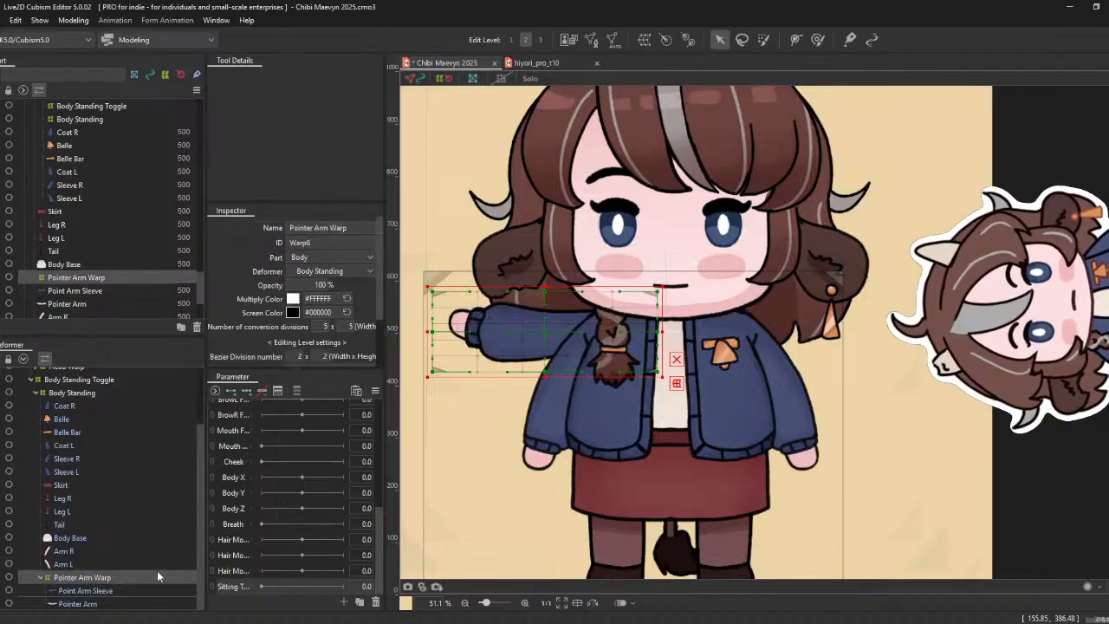
pyautogui.click(5, 591)
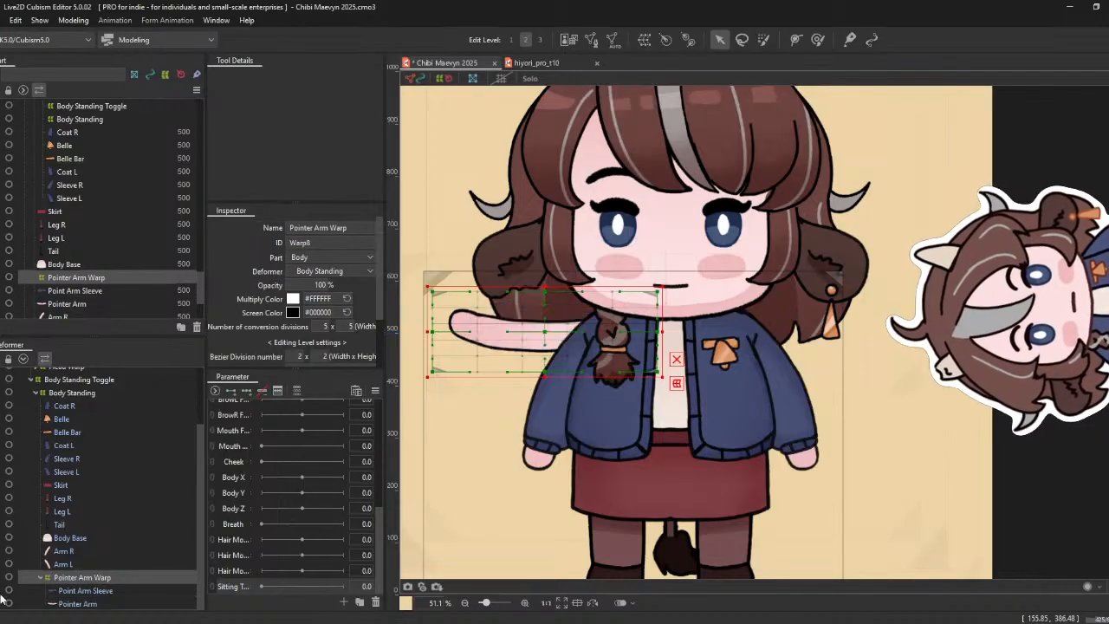
pyautogui.click(4, 604)
pyautogui.click(5, 591)
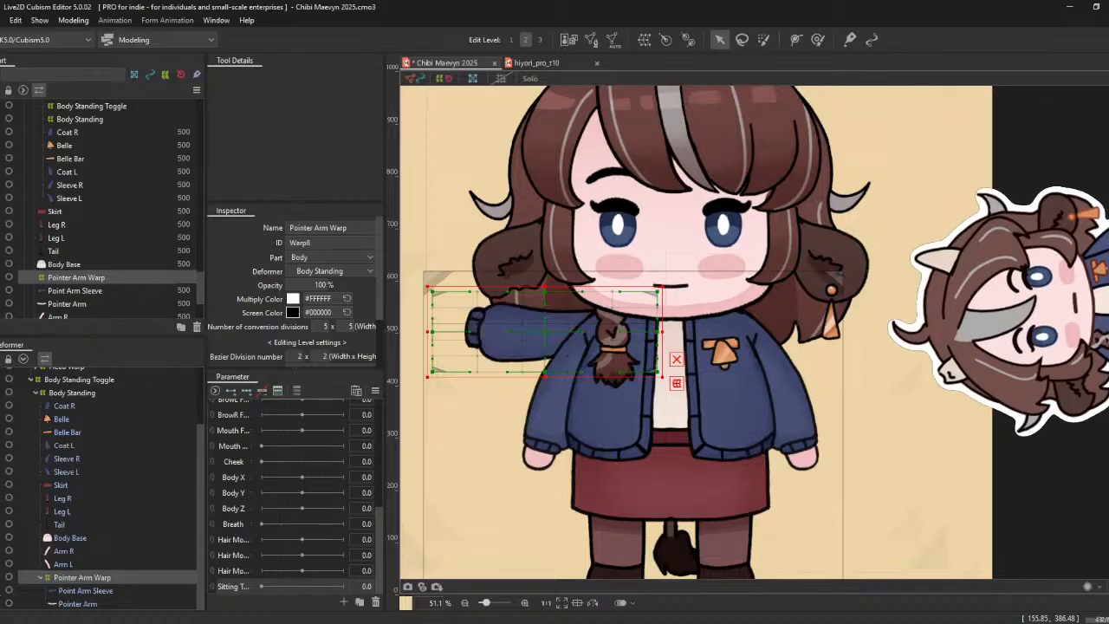
pyautogui.click(5, 578)
pyautogui.click(4, 591)
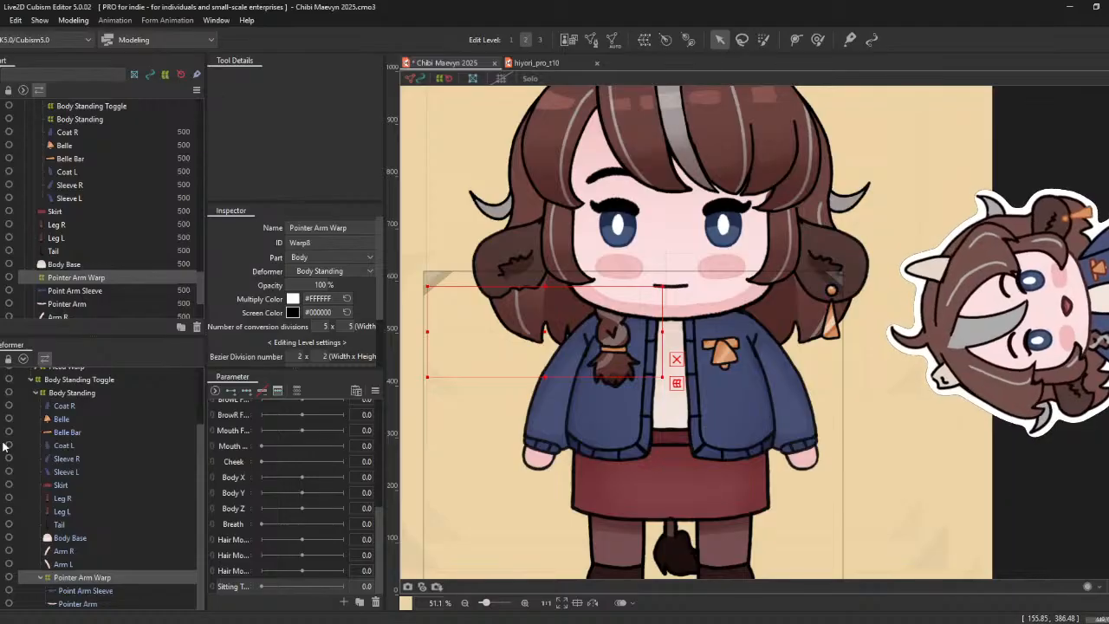
# - Create a parent warp deformer named Coat Warp around Coat R, Belle, Belle Bar and Coat L
pyautogui.click(78, 440)
pyautogui.keyDown('shift'); pyautogui.click(80, 409); pyautogui.keyUp('shift')
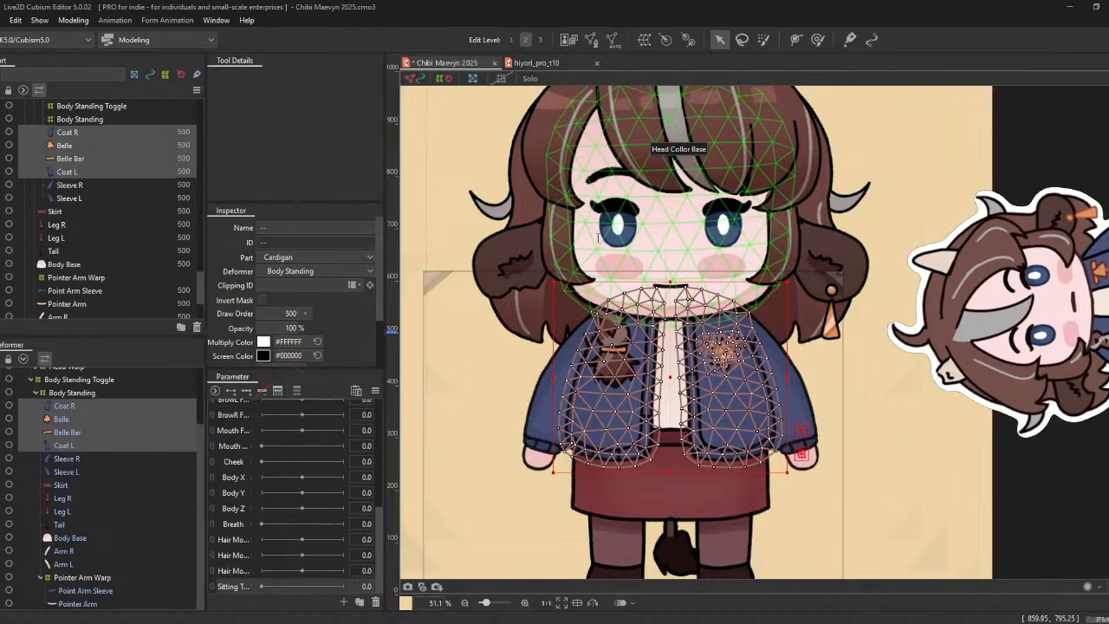
pyautogui.click(582, 427)
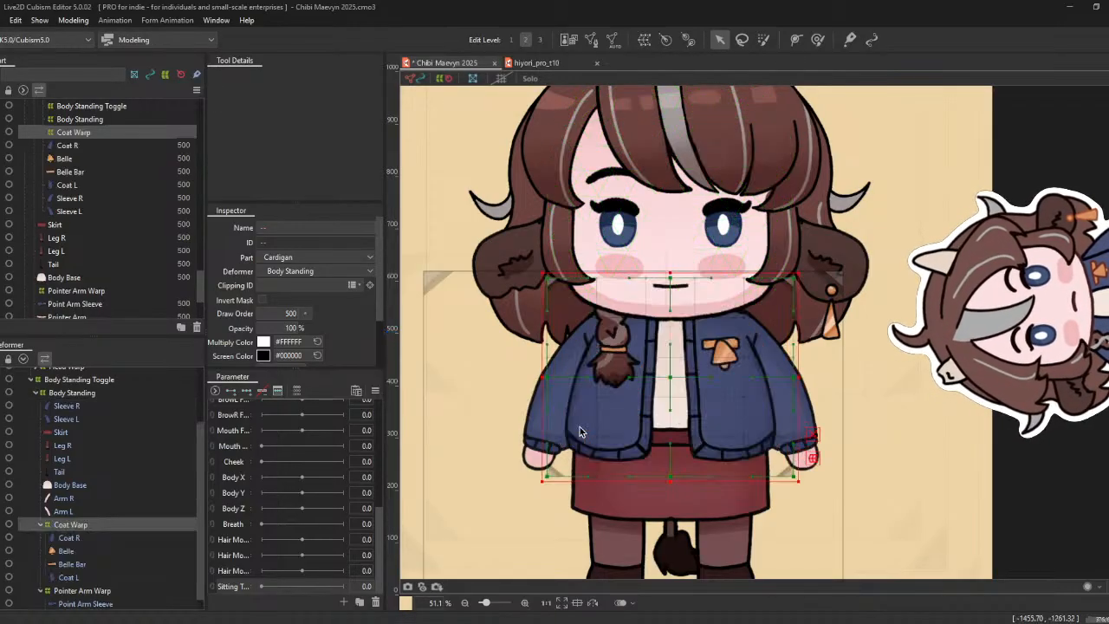
pyautogui.scroll(-1, 91, 516)
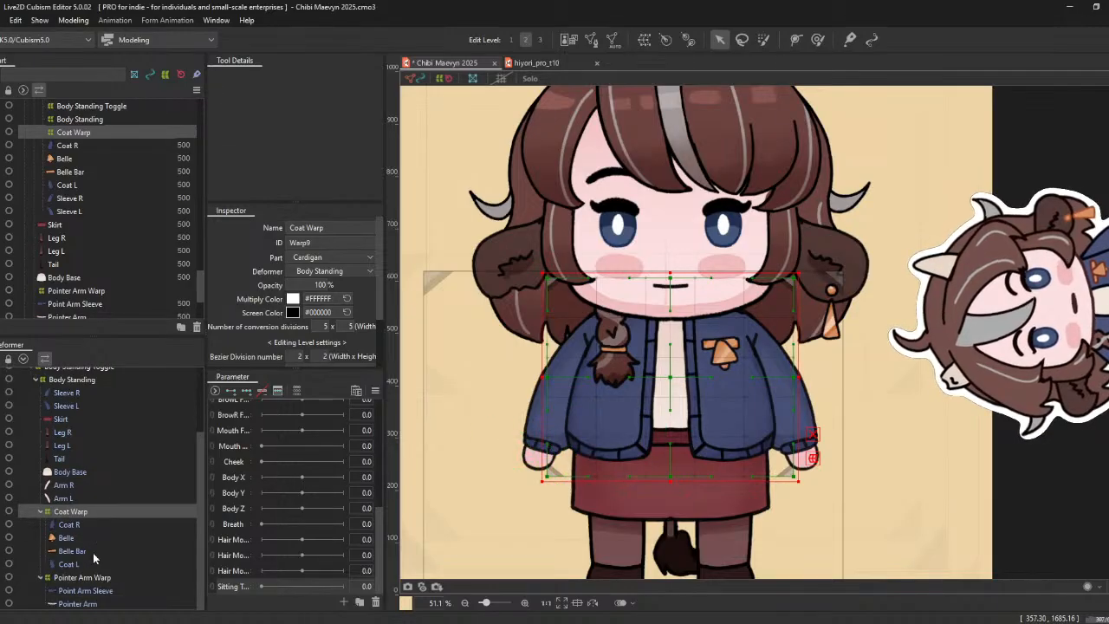
# - Create a parent warp deformer named Coat L Warp around the Coat L mesh inside Coat Warp
pyautogui.click(93, 564)
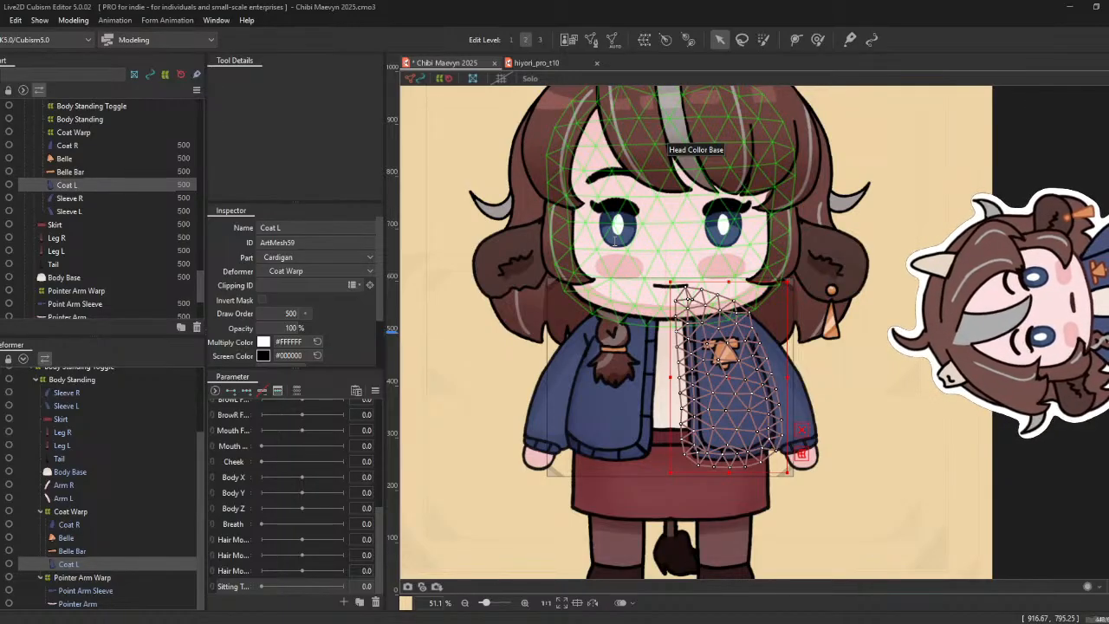
pyautogui.click(571, 426)
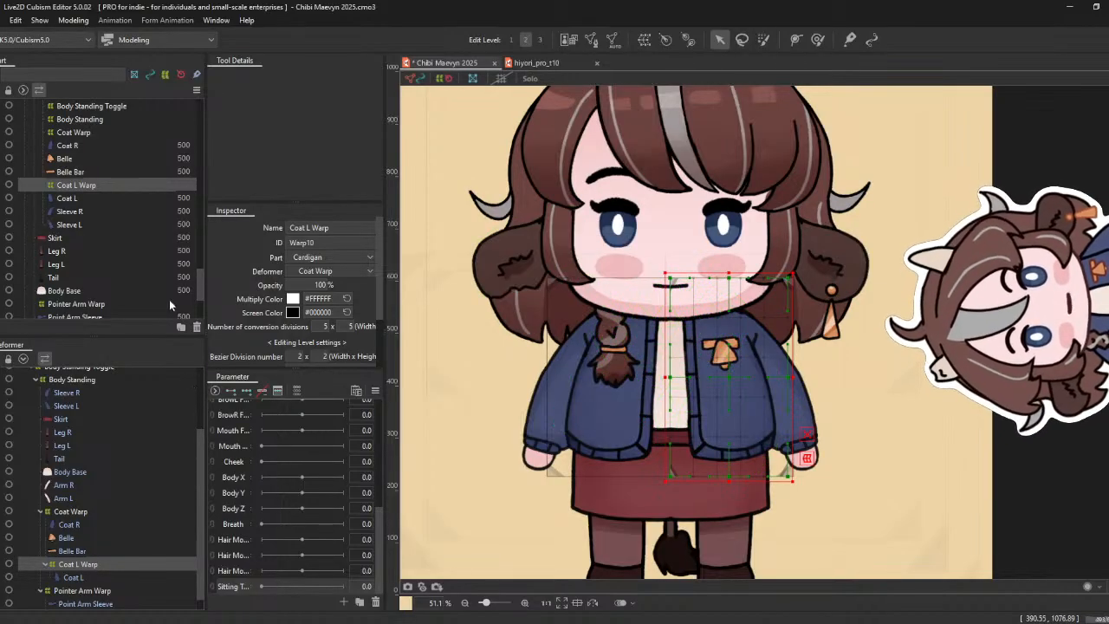
pyautogui.scroll(-1, 127, 388)
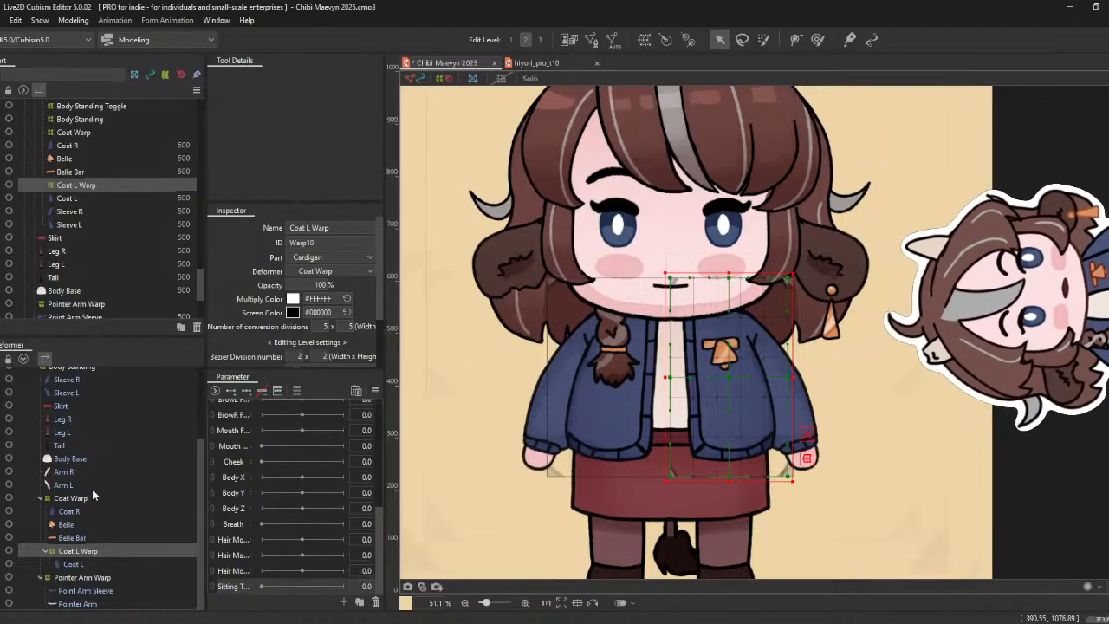
# - Move the Belle and Belle Bar meshes into Coat L Warp in the deformer hierarchy
pyautogui.click(73, 536)
pyautogui.keyDown('shift'); pyautogui.click(68, 525); pyautogui.keyUp('shift')
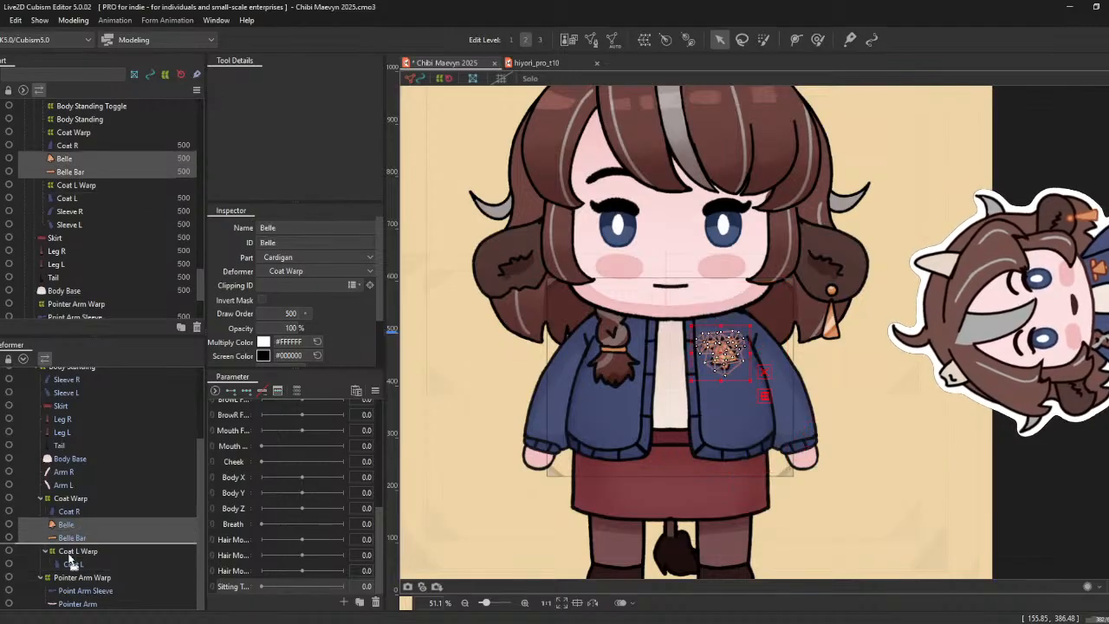
pyautogui.moveTo(71, 561); pyautogui.dragTo(74, 554)
pyautogui.click(70, 524)
pyautogui.keyDown('shift'); pyautogui.click(70, 537); pyautogui.keyUp('shift')
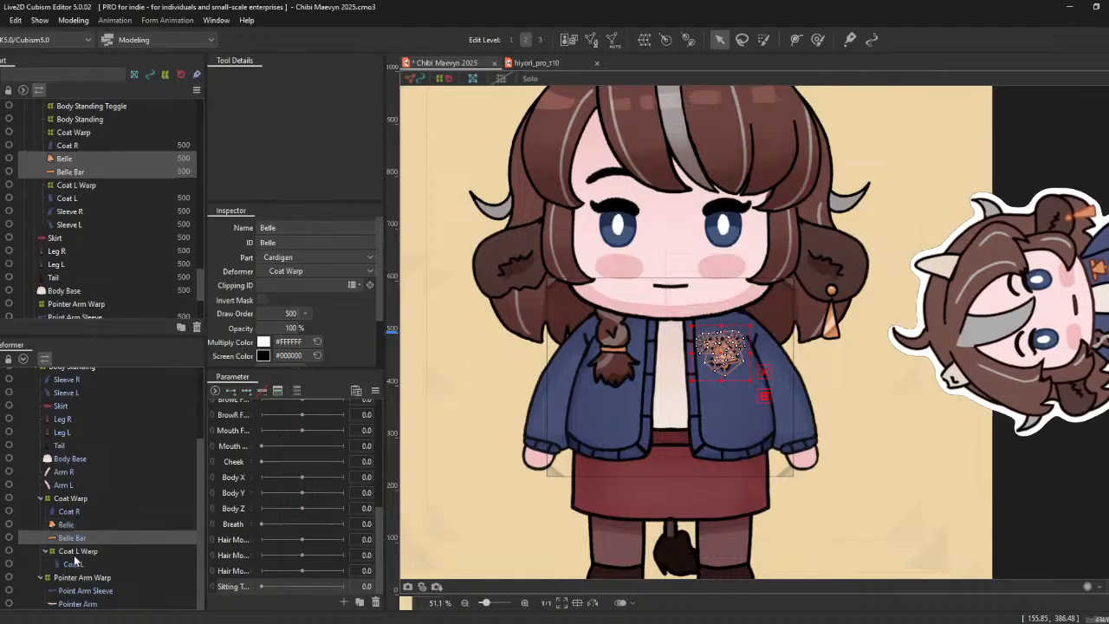
pyautogui.click(70, 527)
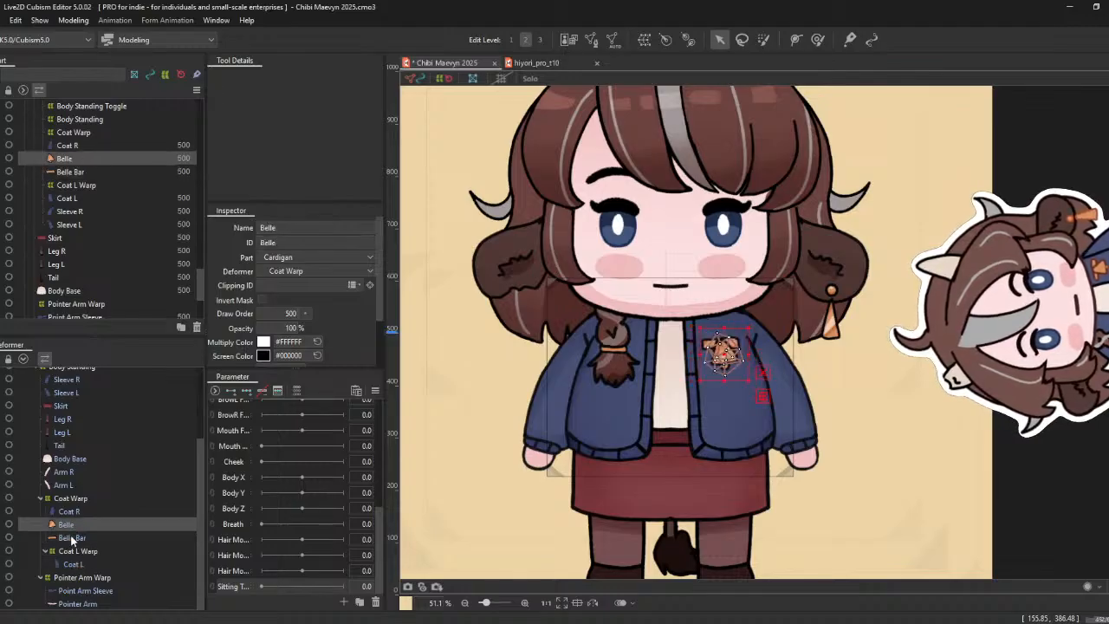
pyautogui.keyDown('shift'); pyautogui.click(69, 538); pyautogui.keyUp('shift')
pyautogui.moveTo(69, 537); pyautogui.dragTo(74, 553)
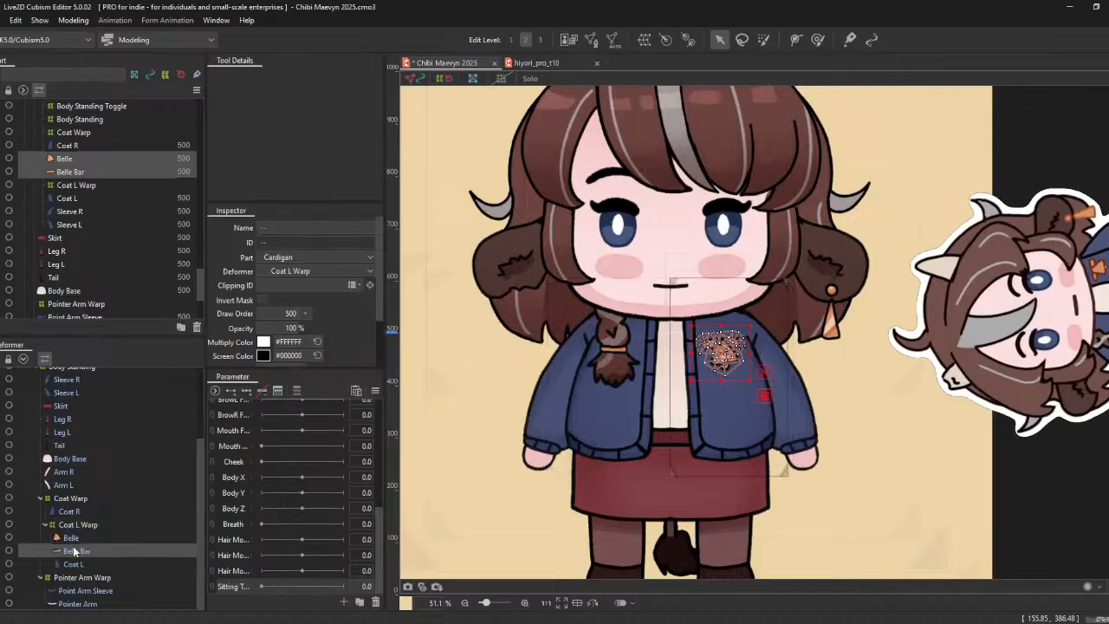
# - Create a parent warp deformer named Coat R around the Coat R mesh inside Coat Warp
pyautogui.click(74, 525)
pyautogui.click(69, 512)
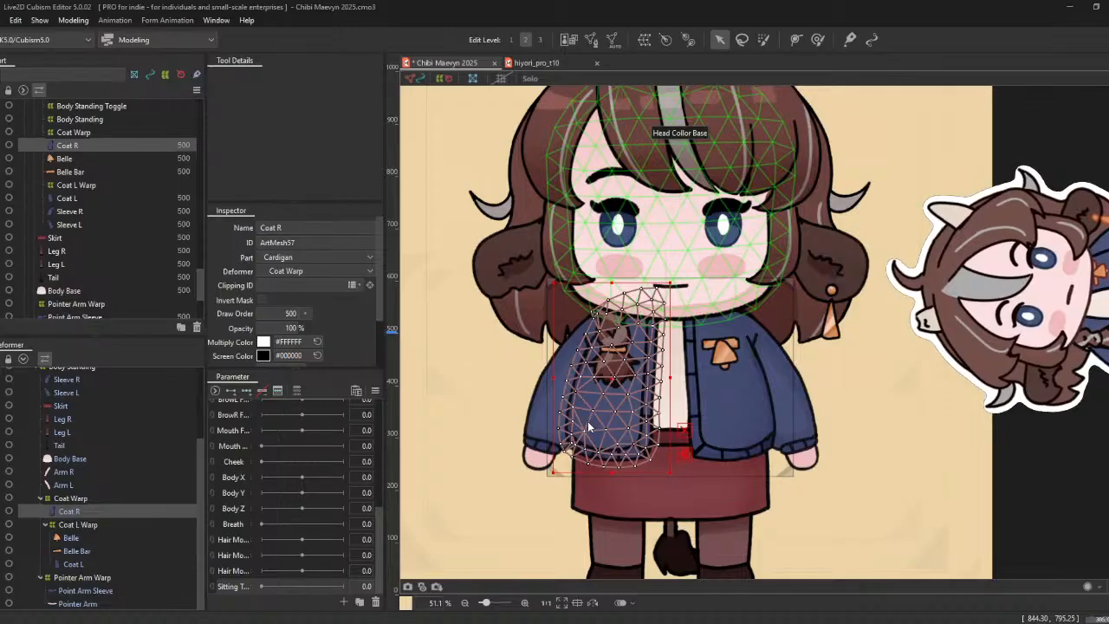
pyautogui.press('w')
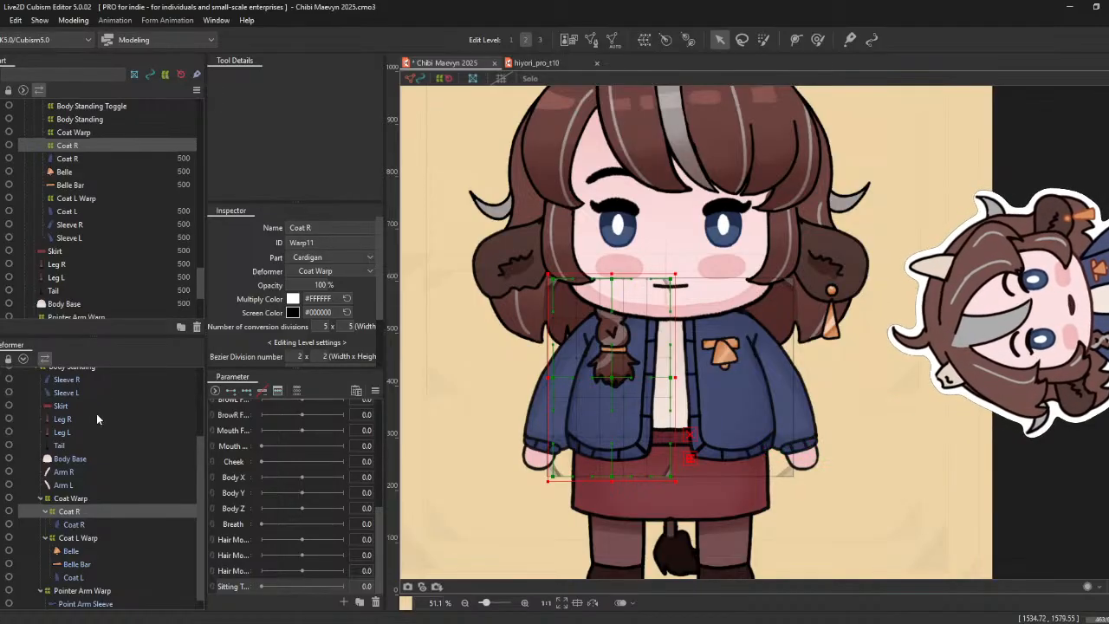
# - Create a parent warp deformer named Body Base Warp around the Body Base mesh
pyautogui.click(87, 497)
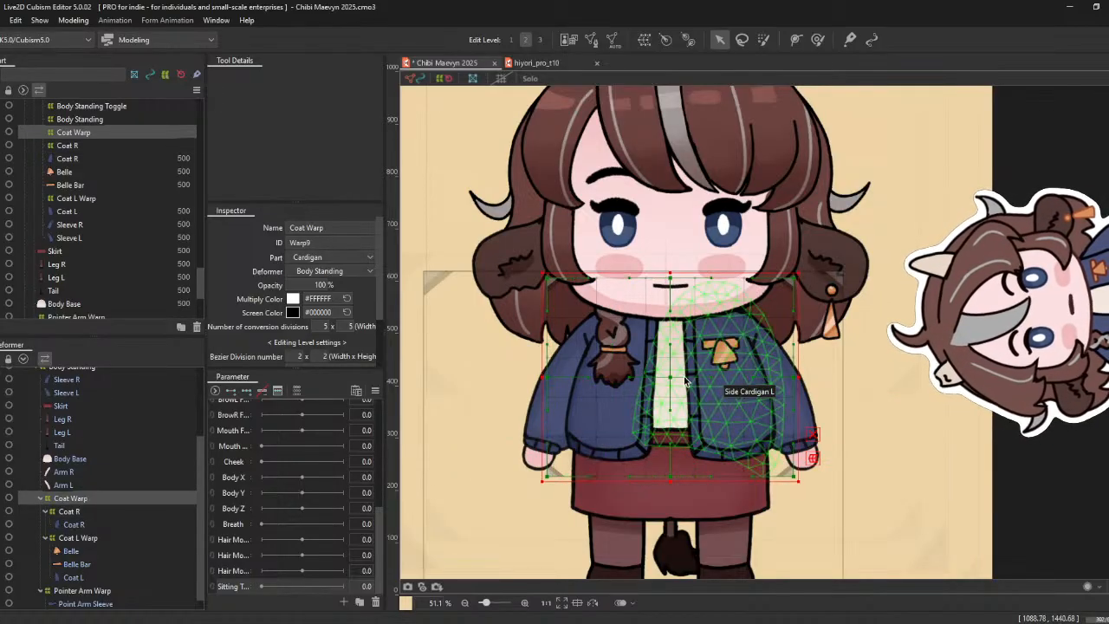
pyautogui.moveTo(671, 373); pyautogui.dragTo(646, 366)
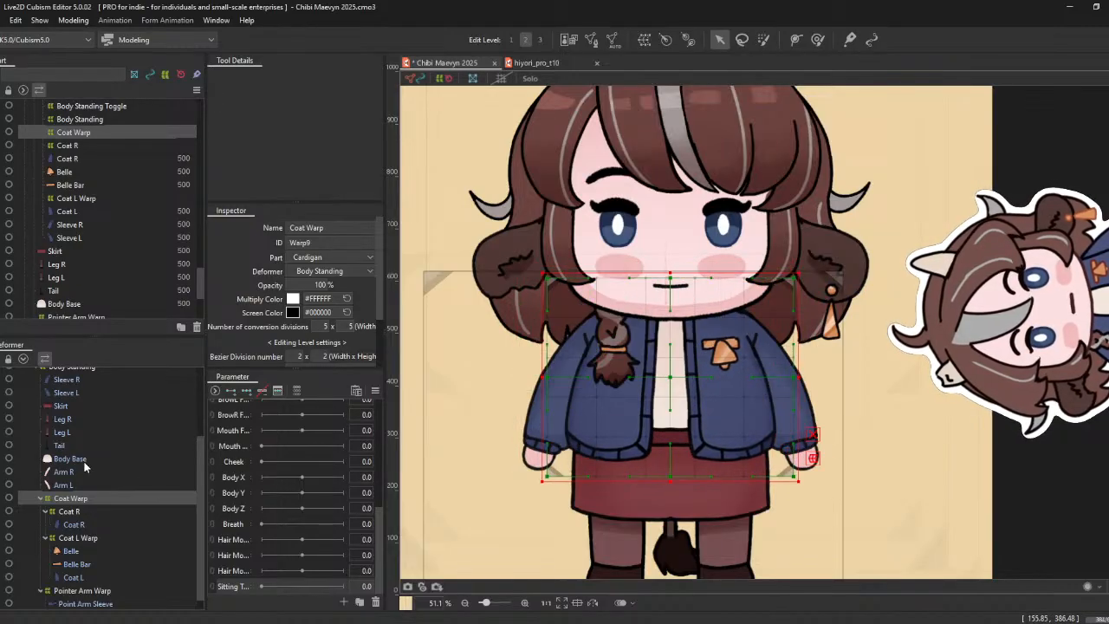
pyautogui.click(83, 459)
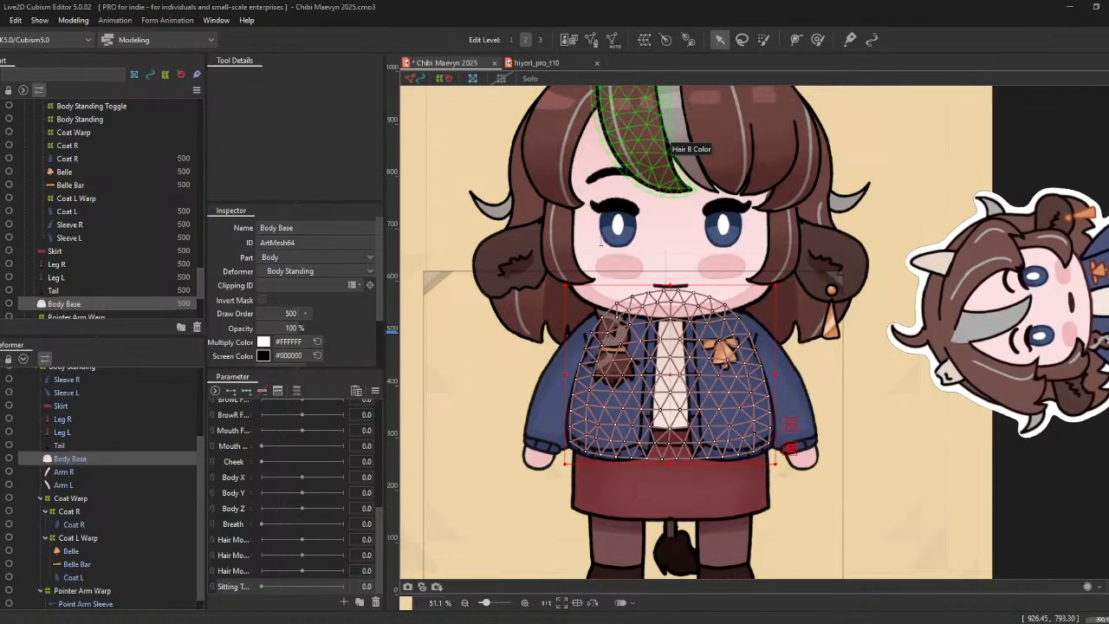
pyautogui.click(599, 433)
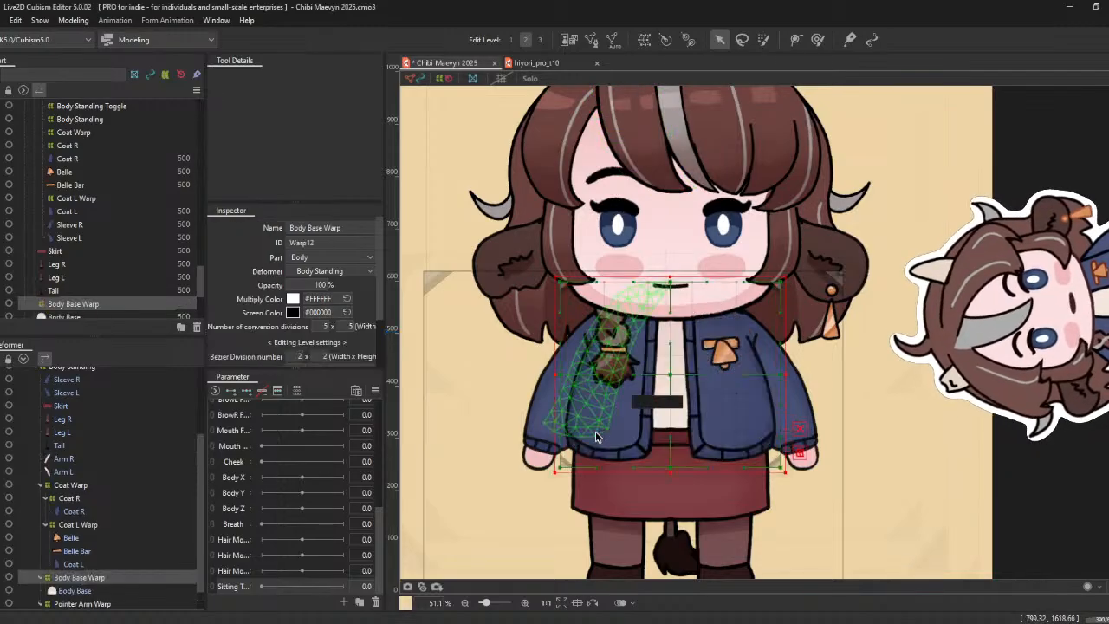
# - Create parent warp deformers named Arm L Warp around Sleeve L and Arm L, and Arm R Warp around Sleeve R and Arm R
pyautogui.scroll(1, 124, 497)
pyautogui.click(83, 442)
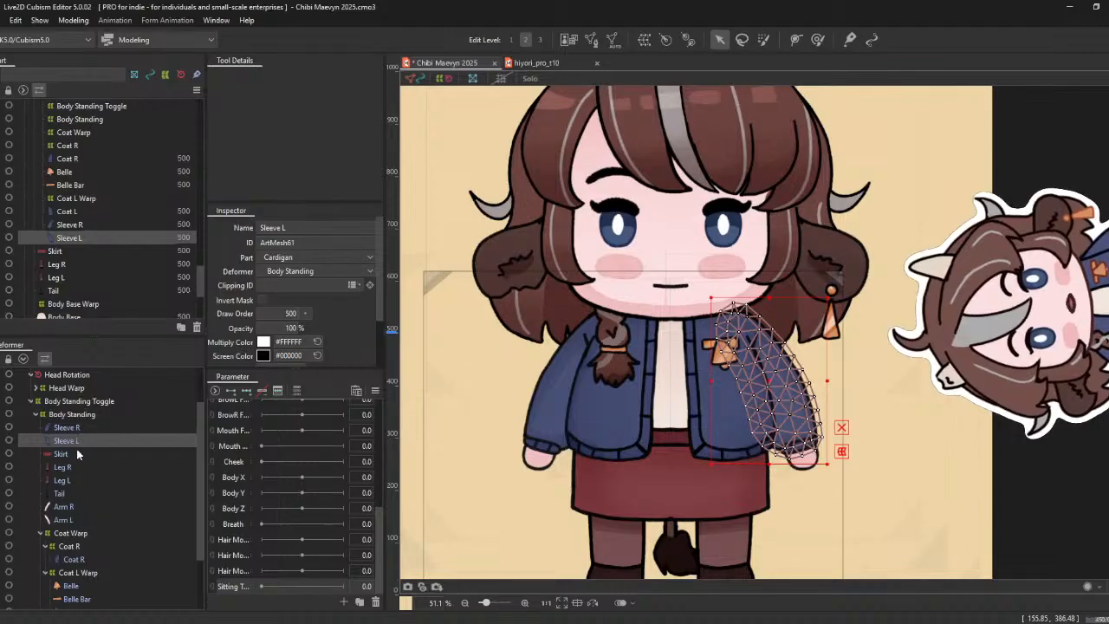
pyautogui.keyDown('ctrl'); pyautogui.click(77, 520); pyautogui.keyUp('ctrl')
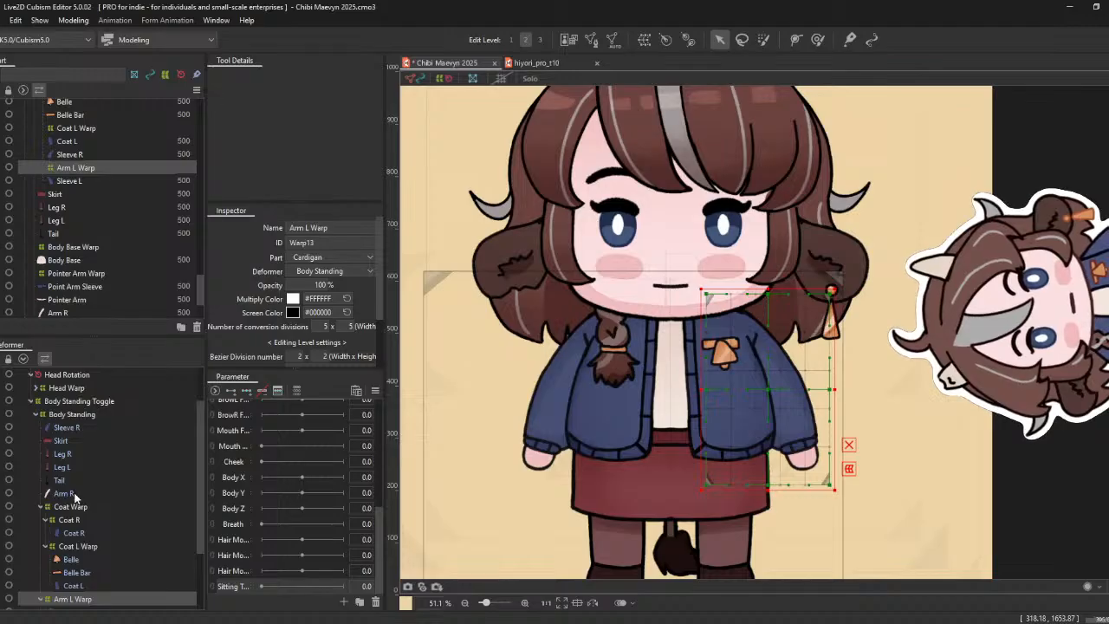
pyautogui.click(74, 494)
pyautogui.keyDown('ctrl'); pyautogui.click(84, 428); pyautogui.keyUp('ctrl')
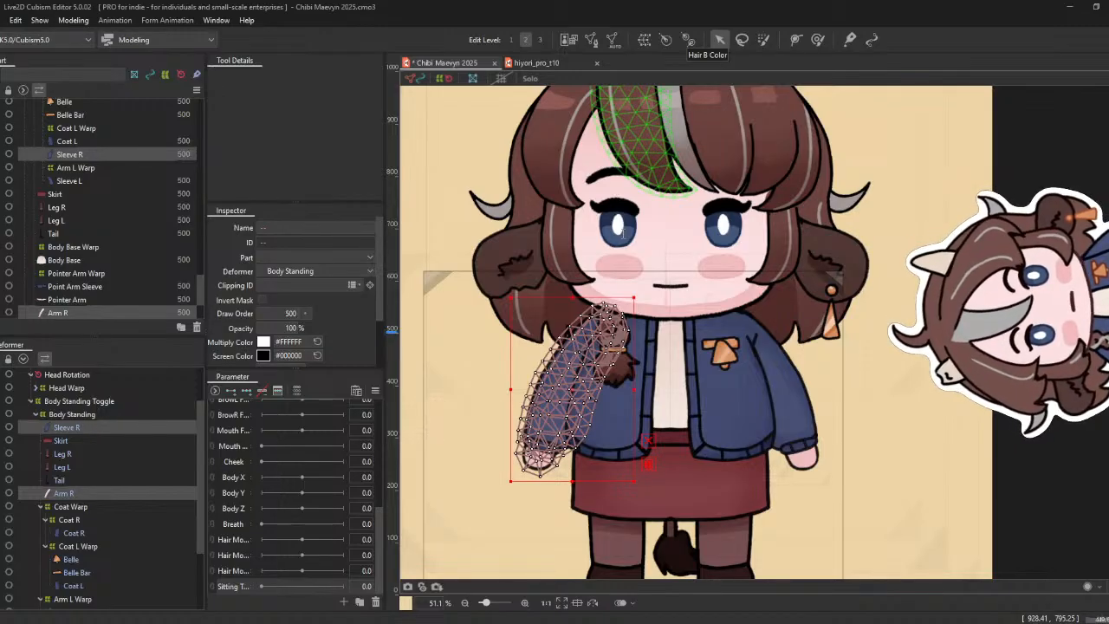
pyautogui.click(587, 425)
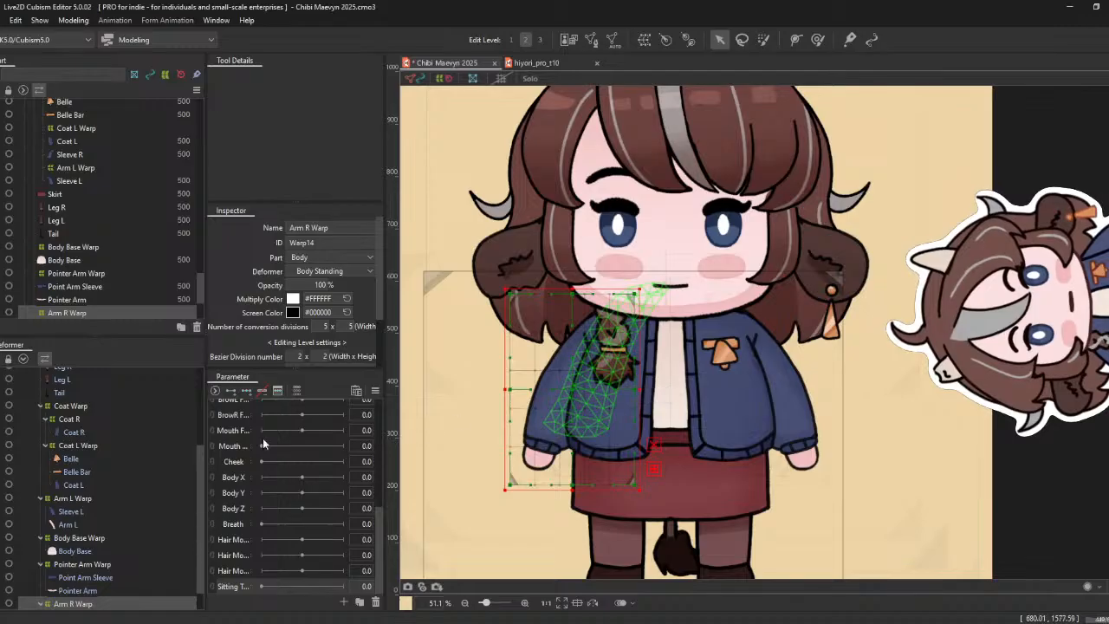
# - Create a parent warp deformer named Lower Body Standing around the Skirt, Leg R, Leg L and Tail meshes
pyautogui.scroll(-1, 143, 501)
pyautogui.scroll(4, 145, 499)
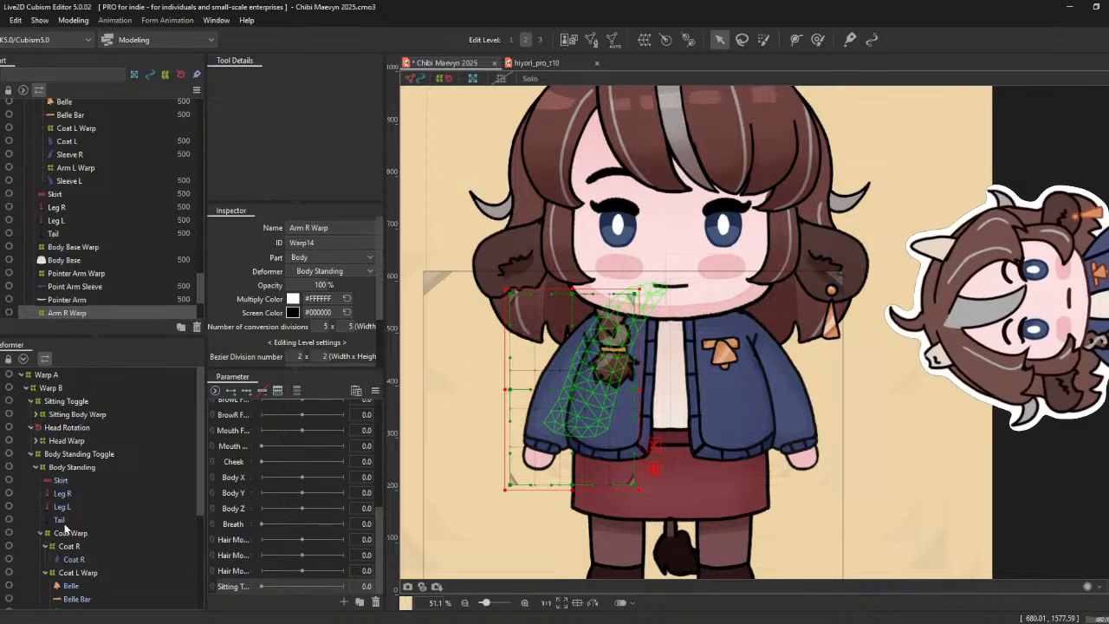
pyautogui.click(82, 482)
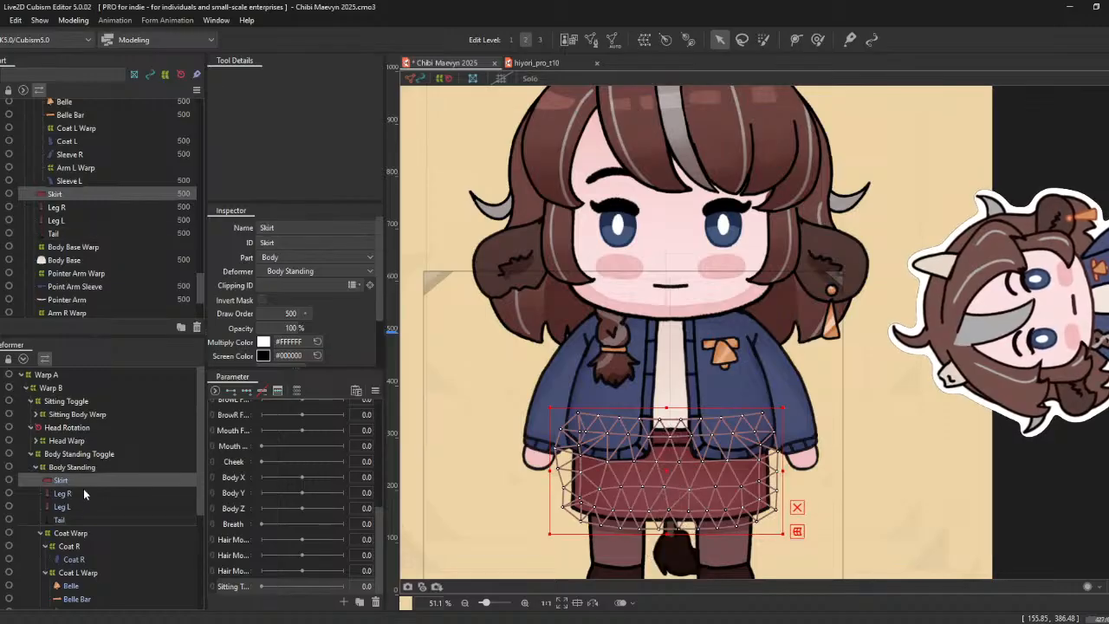
pyautogui.keyDown('ctrl'); pyautogui.click(83, 491); pyautogui.keyUp('ctrl')
pyautogui.keyDown('ctrl'); pyautogui.click(77, 507); pyautogui.keyUp('ctrl')
pyautogui.keyDown('ctrl'); pyautogui.click(71, 519); pyautogui.keyUp('ctrl')
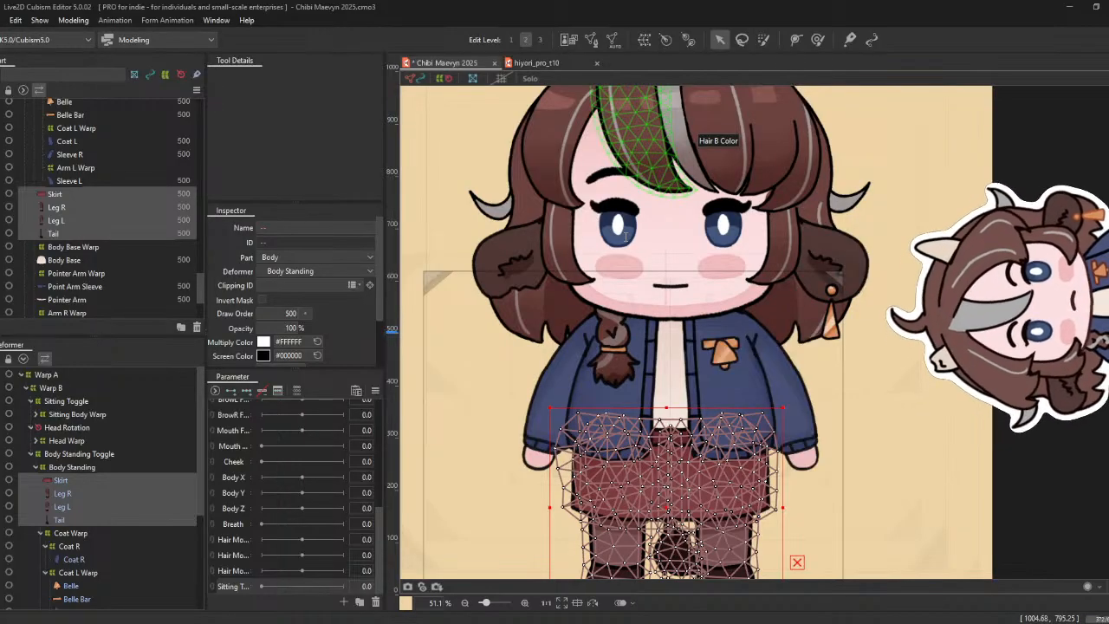
pyautogui.click(576, 436)
pyautogui.scroll(-4, 121, 503)
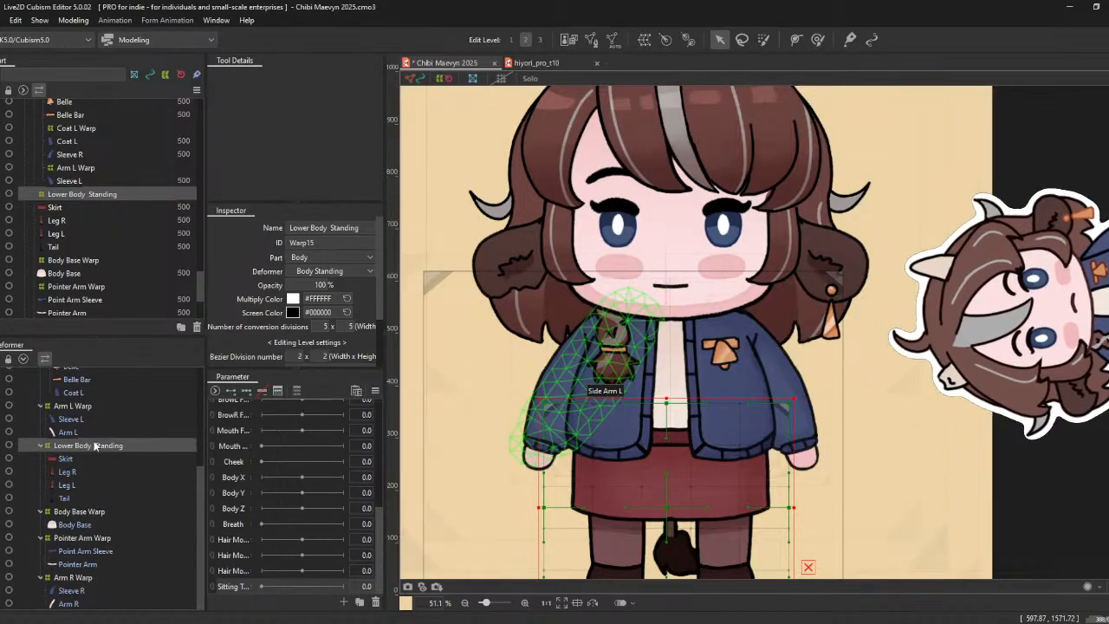
# - Move the Skirt, Leg R, Leg L and Tail meshes out of the Body part to the root level, just before Hair Back
pyautogui.scroll(-5, 526, 396)
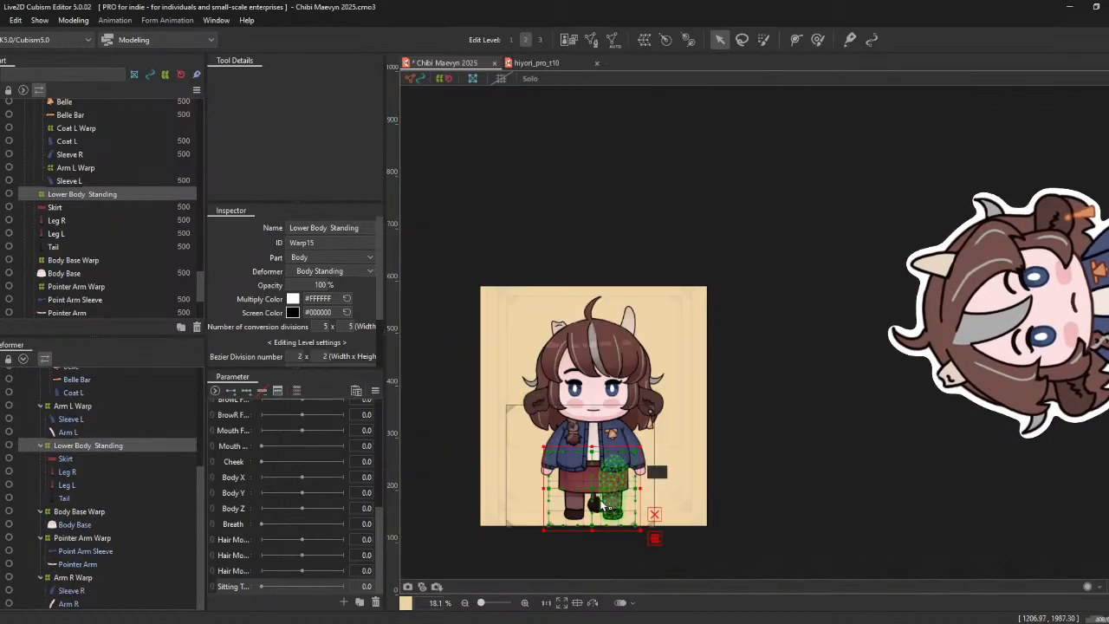
pyautogui.moveTo(596, 494)
pyautogui.mouseDown()
pyautogui.moveTo(577, 500)
pyautogui.moveTo(595, 494)
pyautogui.mouseUp()
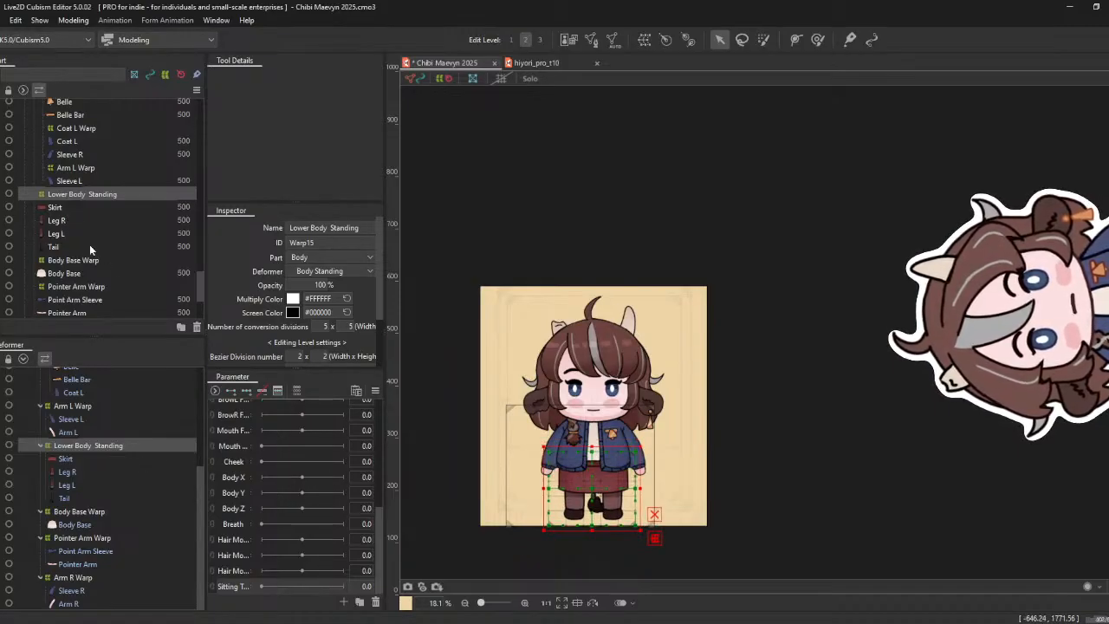
pyautogui.click(63, 210)
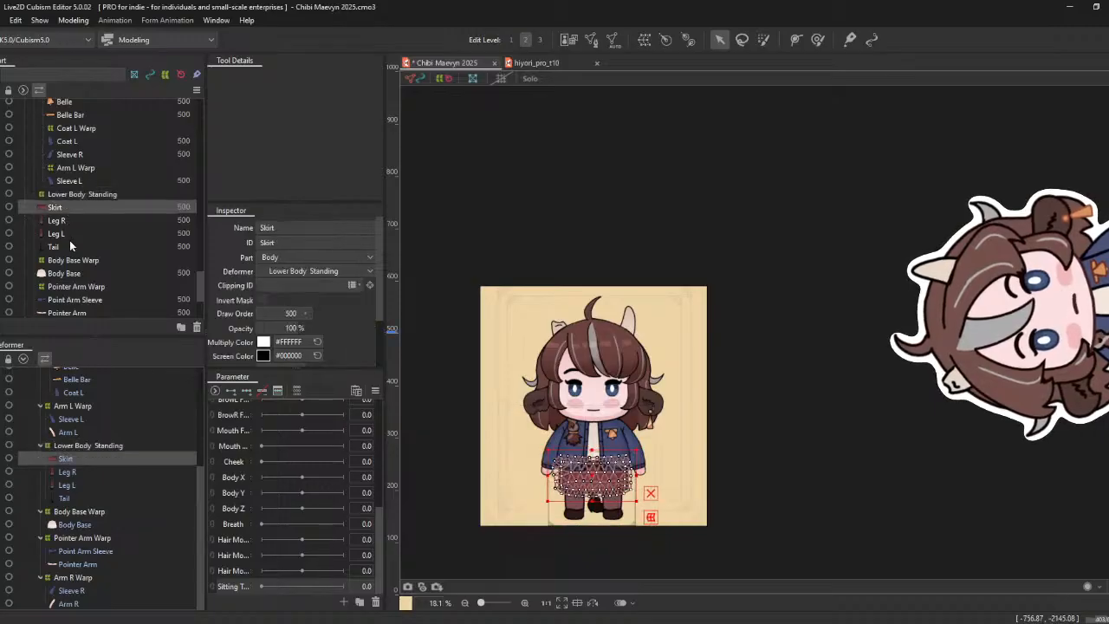
pyautogui.keyDown('shift'); pyautogui.click(69, 243); pyautogui.keyUp('shift')
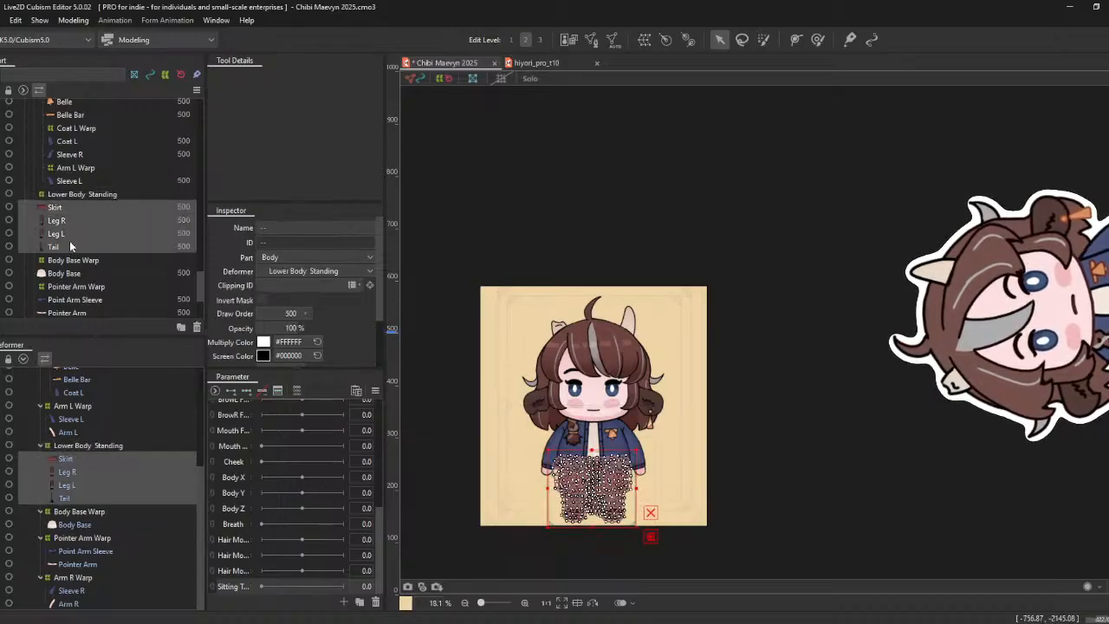
pyautogui.scroll(-2, 69, 243)
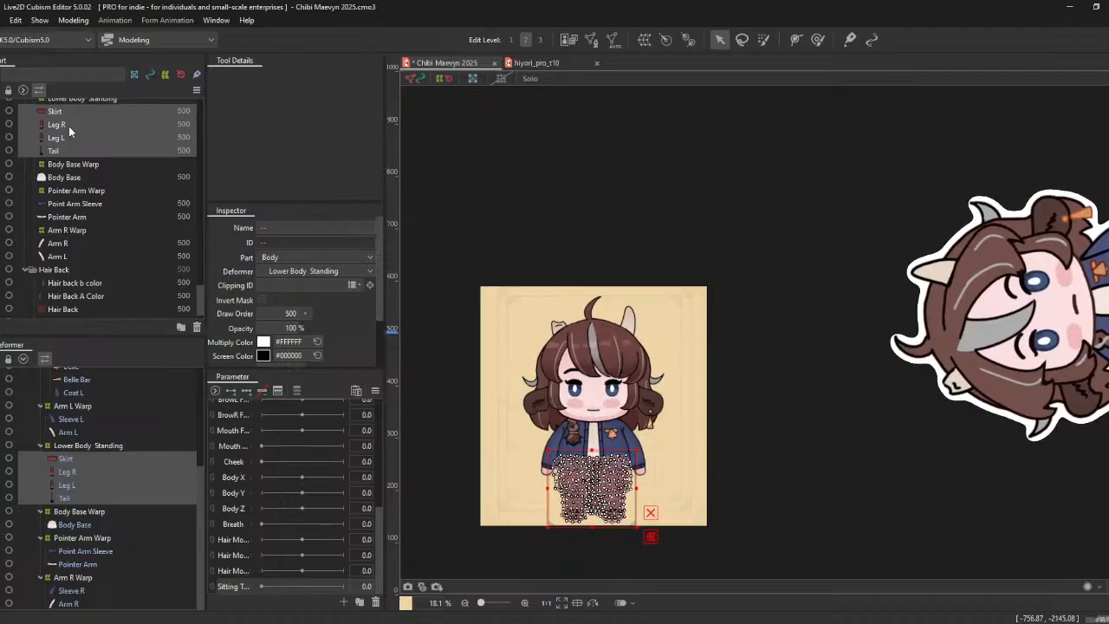
pyautogui.moveTo(68, 130); pyautogui.dragTo(75, 270)
pyautogui.click(713, 441)
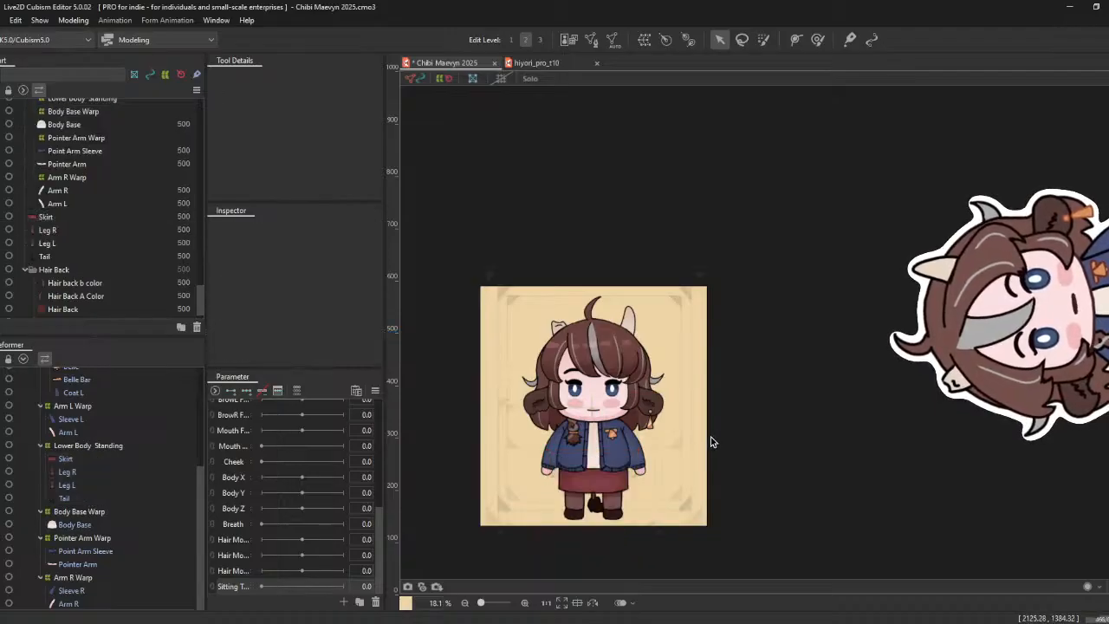
# - Create parent warp deformers named Skirt Warp, Leg R warp and Leg L Warp around the Skirt, Leg R and Leg L meshes
pyautogui.scroll(3, 713, 425)
pyautogui.scroll(-2, 713, 425)
pyautogui.click(83, 447)
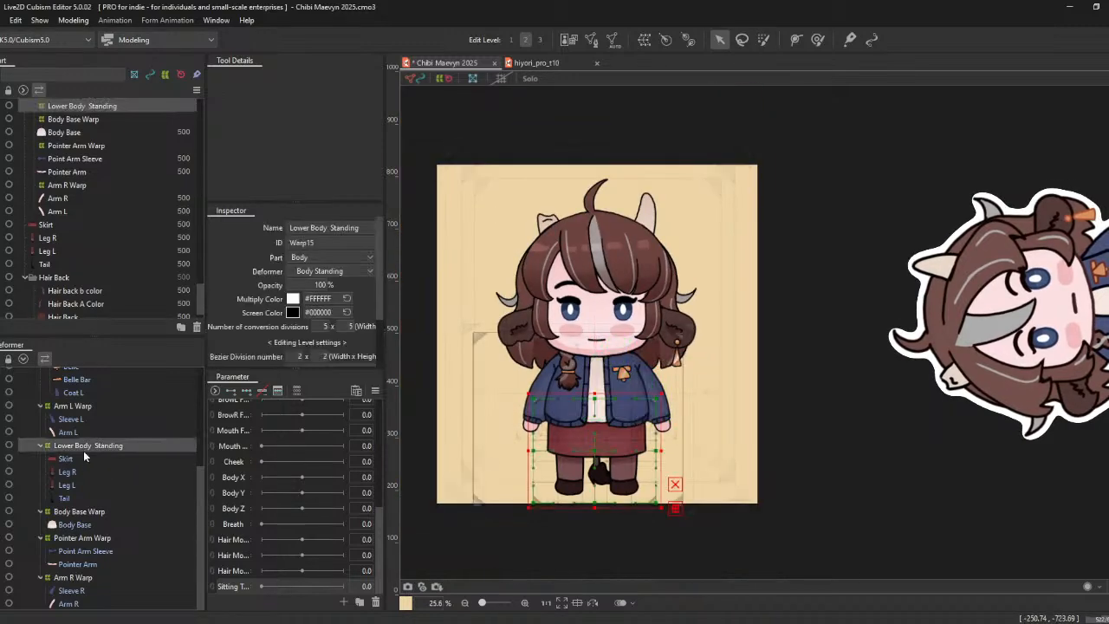
pyautogui.click(83, 457)
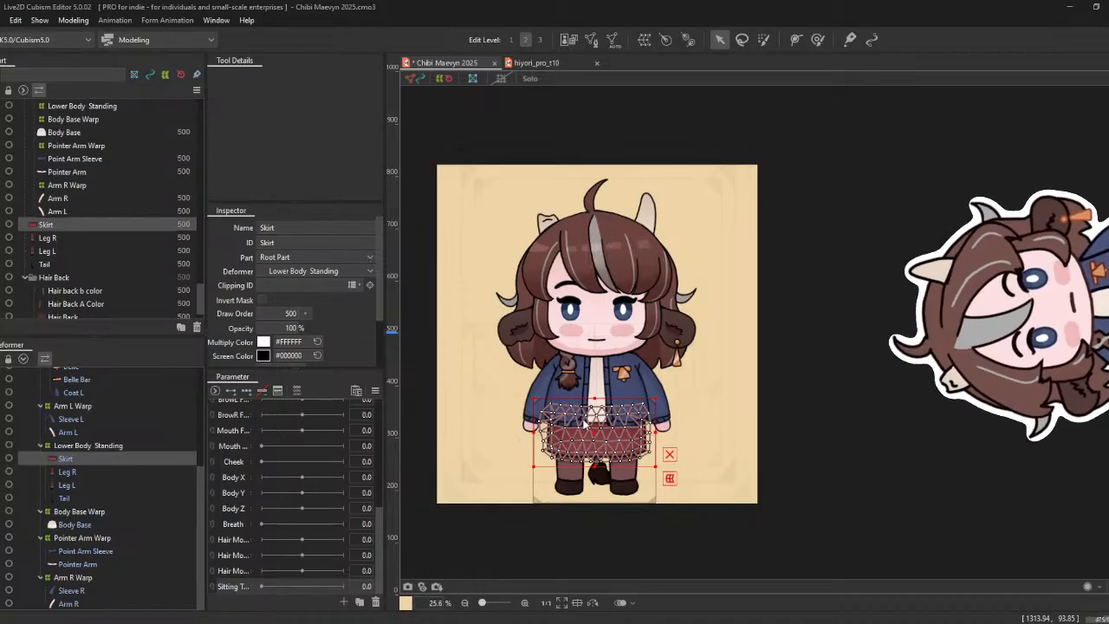
pyautogui.click(585, 428)
pyautogui.click(70, 459)
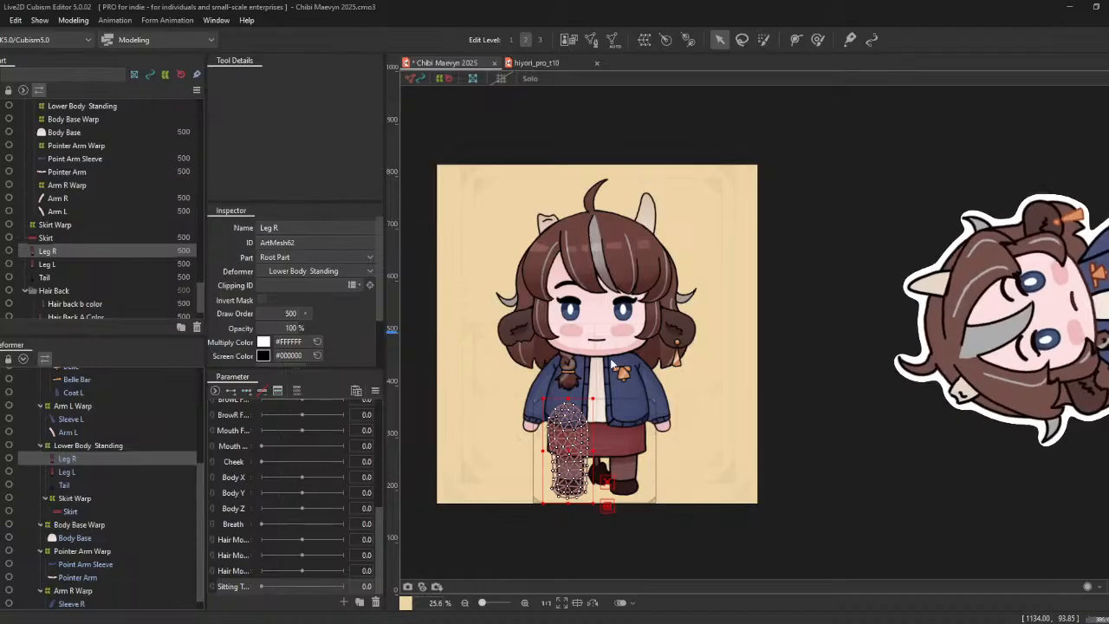
pyautogui.click(580, 423)
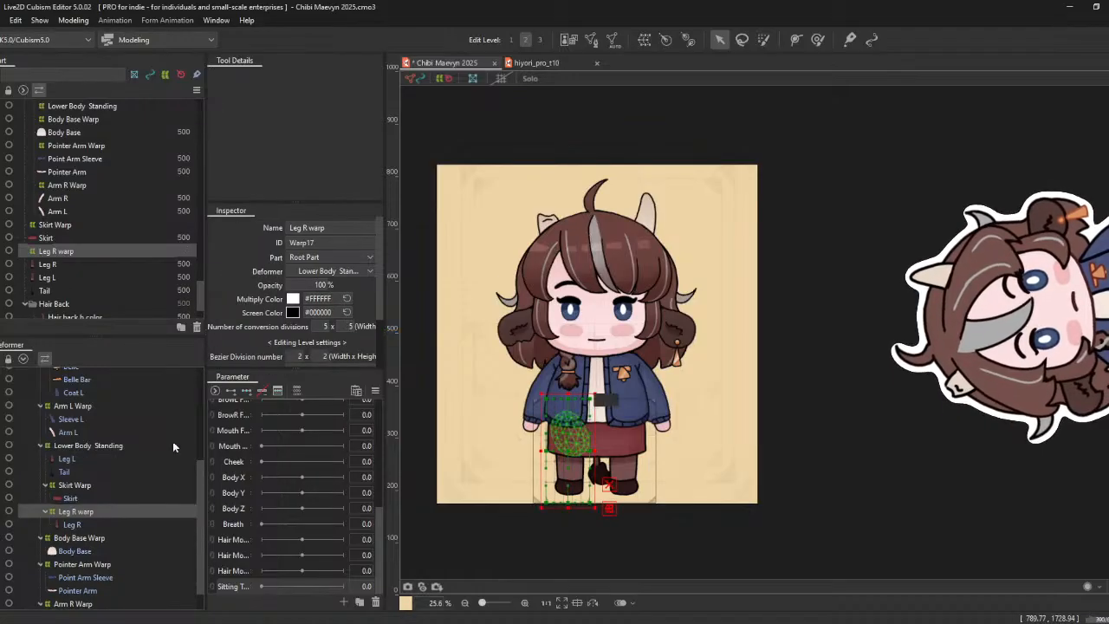
pyautogui.click(84, 457)
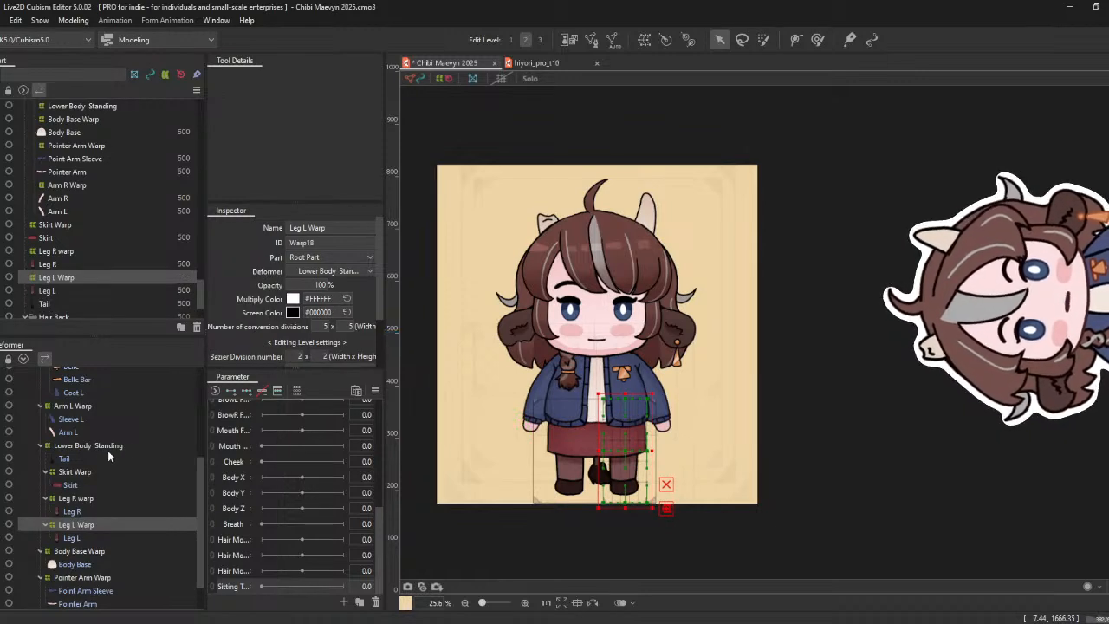
# - Create Tail Warp around the Tail mesh and a parent Tail Rotator, placed at the tail's base and turned to about 177 degrees
pyautogui.click(105, 452)
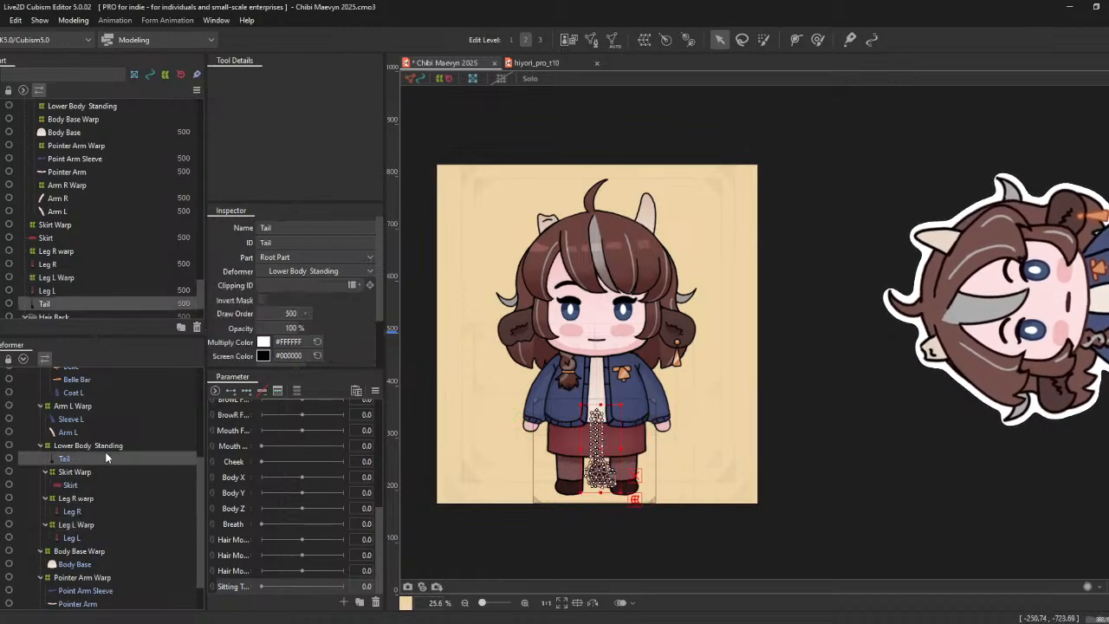
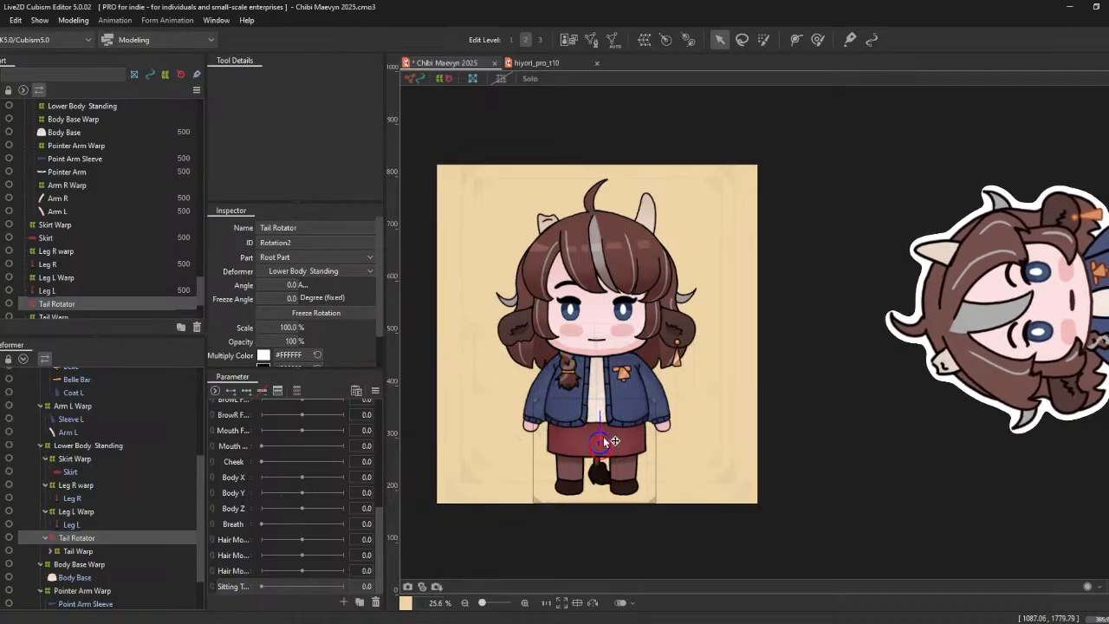
pyautogui.moveTo(611, 399)
pyautogui.mouseDown()
pyautogui.moveTo(650, 299)
pyautogui.moveTo(651, 379)
pyautogui.moveTo(617, 385)
pyautogui.mouseUp()
pyautogui.moveTo(596, 450)
pyautogui.mouseDown()
pyautogui.moveTo(609, 416)
pyautogui.moveTo(616, 444)
pyautogui.moveTo(520, 425)
pyautogui.moveTo(611, 459)
pyautogui.moveTo(644, 443)
pyautogui.moveTo(533, 446)
pyautogui.moveTo(511, 427)
pyautogui.moveTo(546, 443)
pyautogui.moveTo(690, 445)
pyautogui.moveTo(537, 438)
pyautogui.moveTo(650, 429)
pyautogui.moveTo(585, 453)
pyautogui.mouseUp()
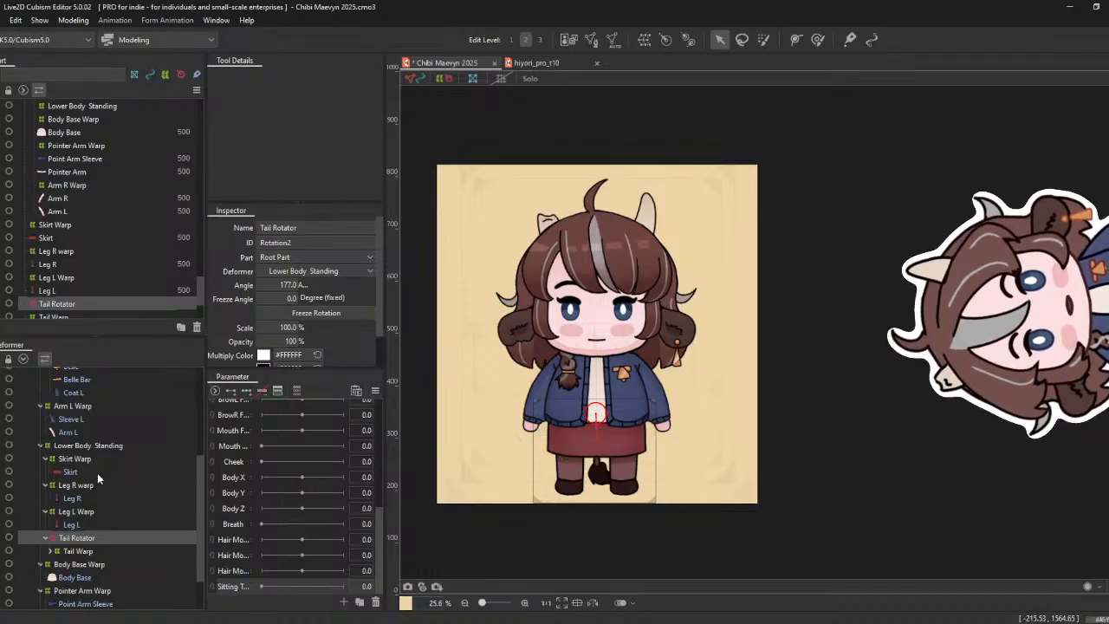
# - Create a parent rotation deformer named Arm L Rotator for Arm L Warp, placed at the shoulder and turned to about 132 degrees
pyautogui.click(78, 405)
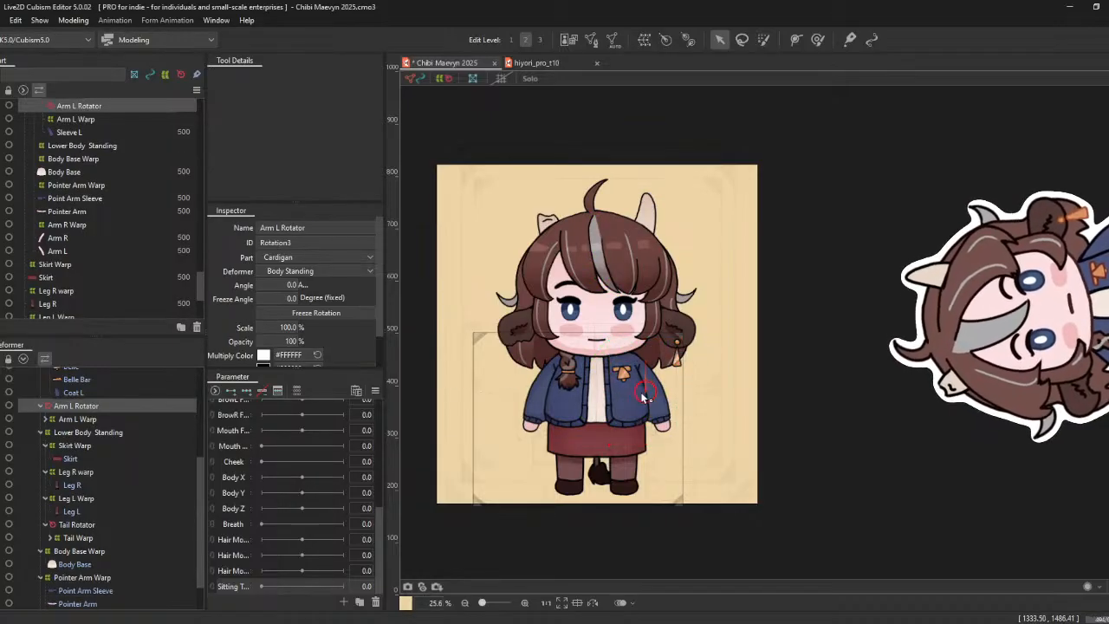
pyautogui.moveTo(636, 370)
pyautogui.mouseDown()
pyautogui.moveTo(663, 276)
pyautogui.moveTo(680, 347)
pyautogui.moveTo(628, 377)
pyautogui.mouseUp()
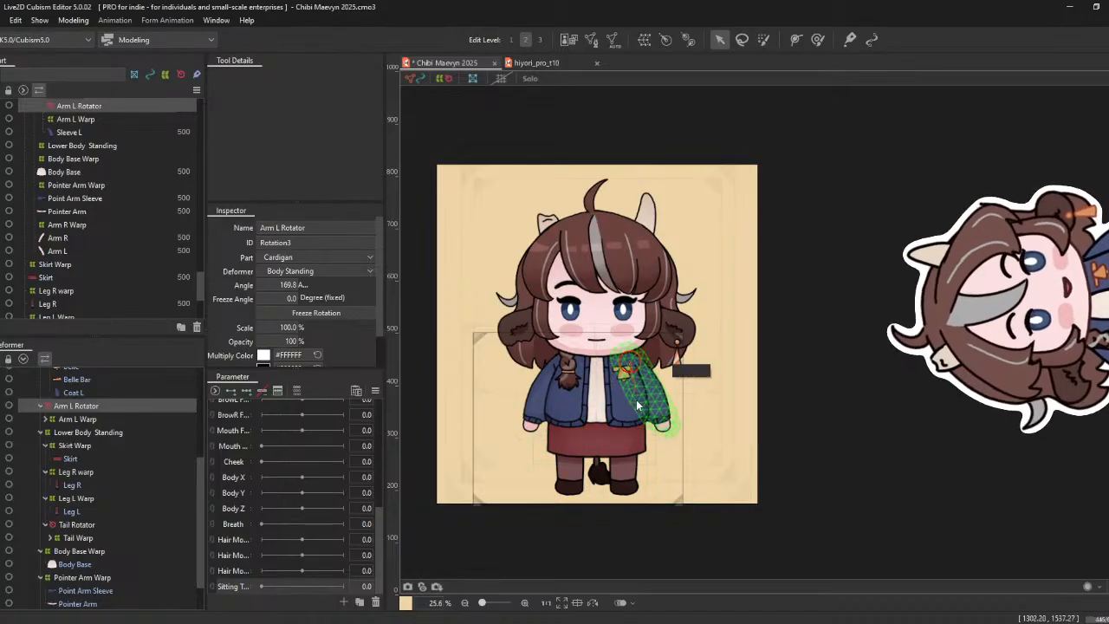
pyautogui.scroll(5, 641, 399)
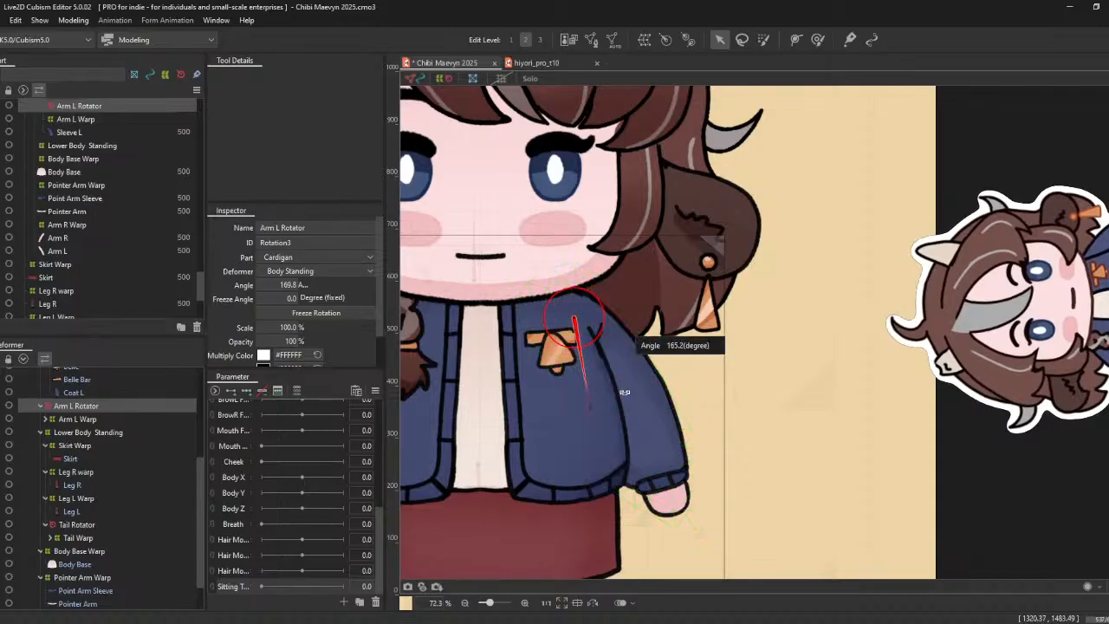
pyautogui.moveTo(645, 381)
pyautogui.mouseDown()
pyautogui.moveTo(662, 367)
pyautogui.moveTo(641, 512)
pyautogui.moveTo(580, 518)
pyautogui.moveTo(584, 422)
pyautogui.moveTo(587, 443)
pyautogui.moveTo(712, 152)
pyautogui.moveTo(735, 221)
pyautogui.moveTo(678, 329)
pyautogui.moveTo(665, 381)
pyautogui.moveTo(607, 364)
pyautogui.moveTo(611, 373)
pyautogui.moveTo(598, 356)
pyautogui.moveTo(704, 290)
pyautogui.moveTo(706, 276)
pyautogui.moveTo(658, 358)
pyautogui.moveTo(650, 317)
pyautogui.moveTo(650, 359)
pyautogui.moveTo(628, 374)
pyautogui.moveTo(654, 328)
pyautogui.moveTo(660, 356)
pyautogui.moveTo(635, 364)
pyautogui.moveTo(642, 377)
pyautogui.mouseUp()
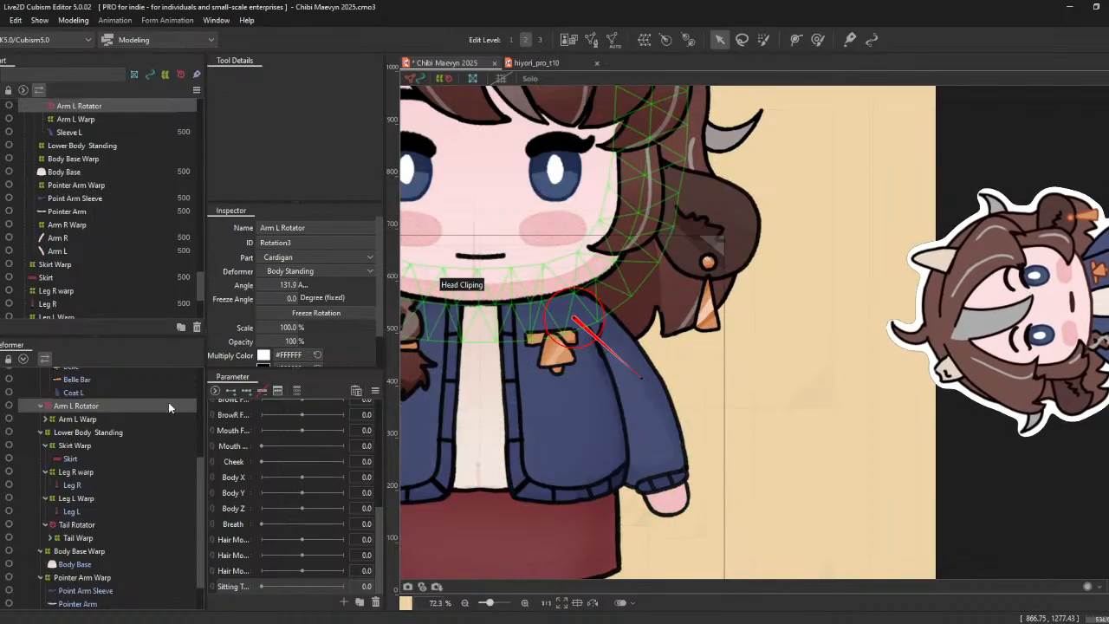
# - Create a parent rotation deformer named Arm R Rotator for Arm R Warp, placed at the shoulder and turned to about -143 degrees
pyautogui.scroll(3, 110, 438)
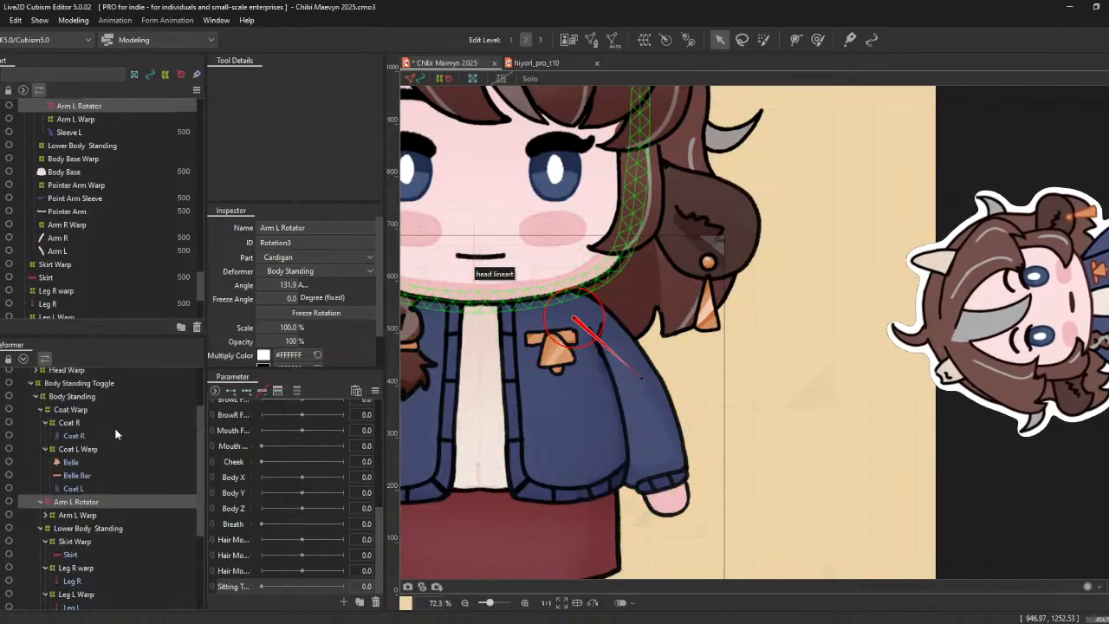
pyautogui.moveTo(775, 278); pyautogui.dragTo(967, 271)
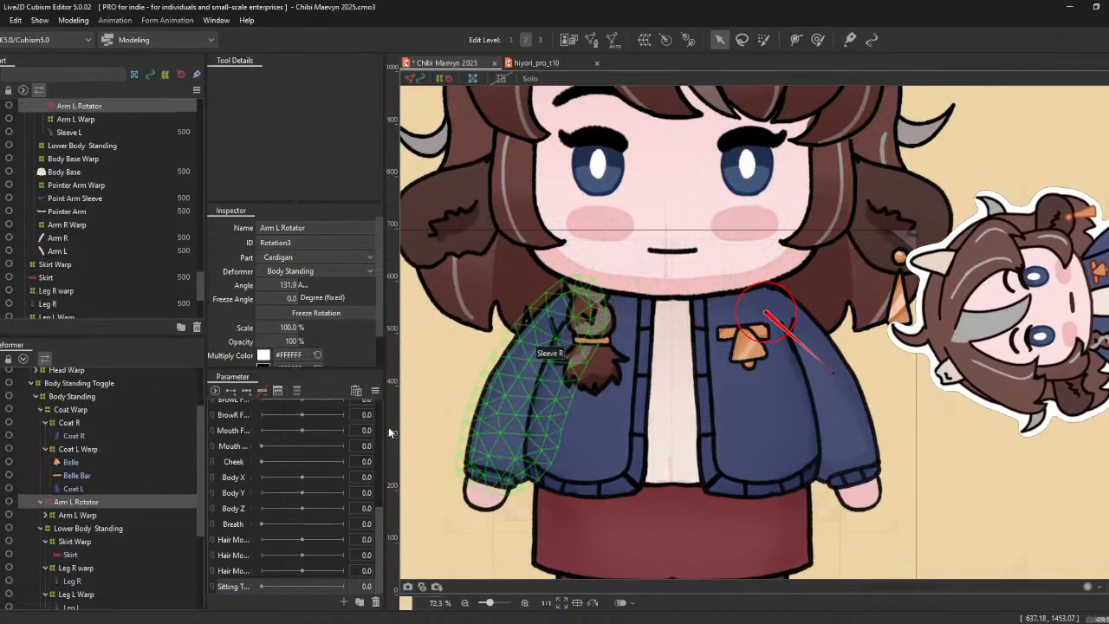
pyautogui.click(520, 390)
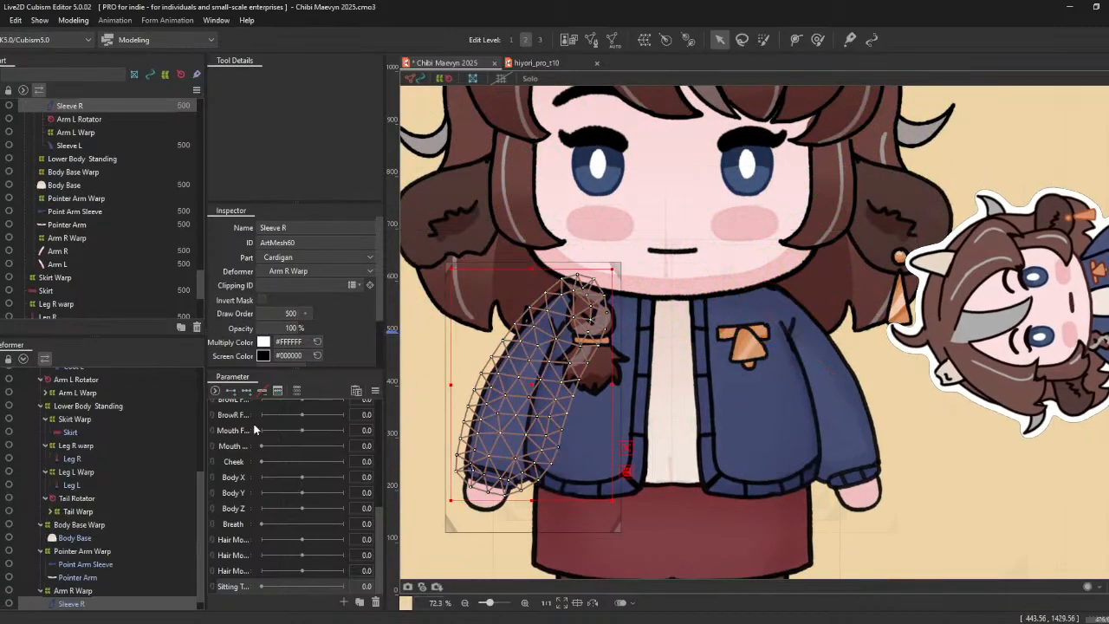
pyautogui.click(87, 590)
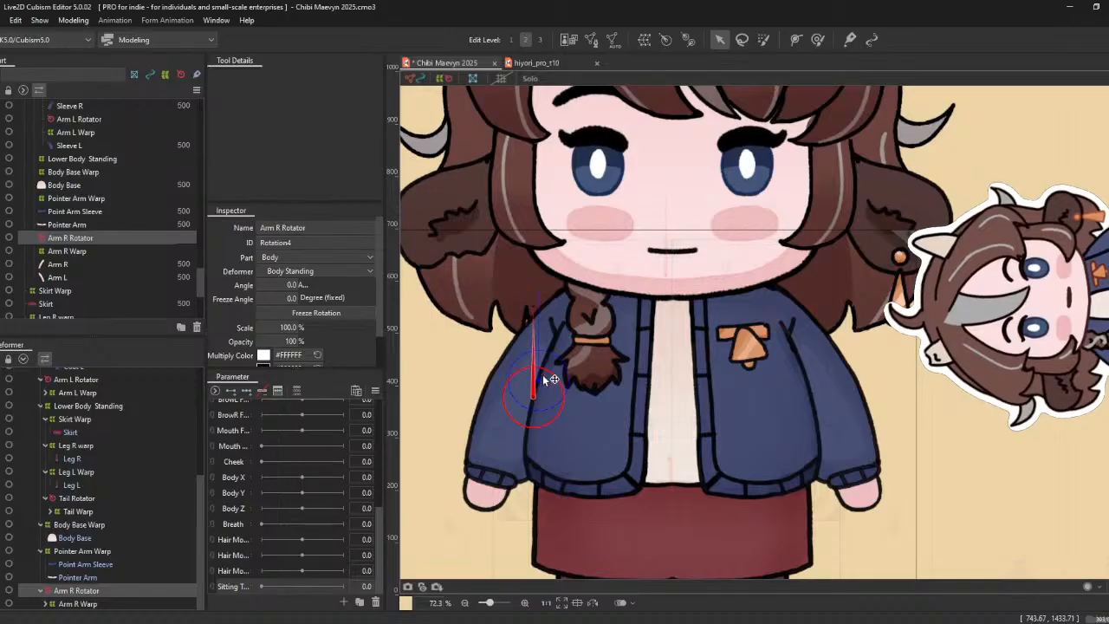
pyautogui.moveTo(585, 312); pyautogui.dragTo(590, 302)
pyautogui.moveTo(591, 218); pyautogui.dragTo(539, 361)
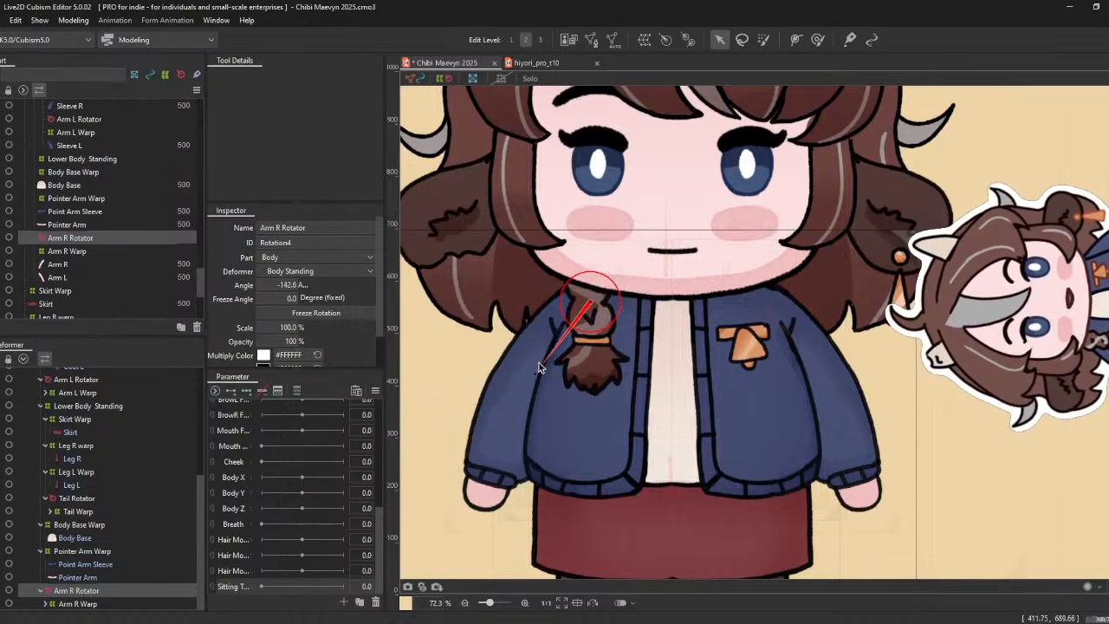
# - Save the model file
pyautogui.hotkey('ctrl', 'z')
pyautogui.click(4, 20)
pyautogui.click(42, 124)
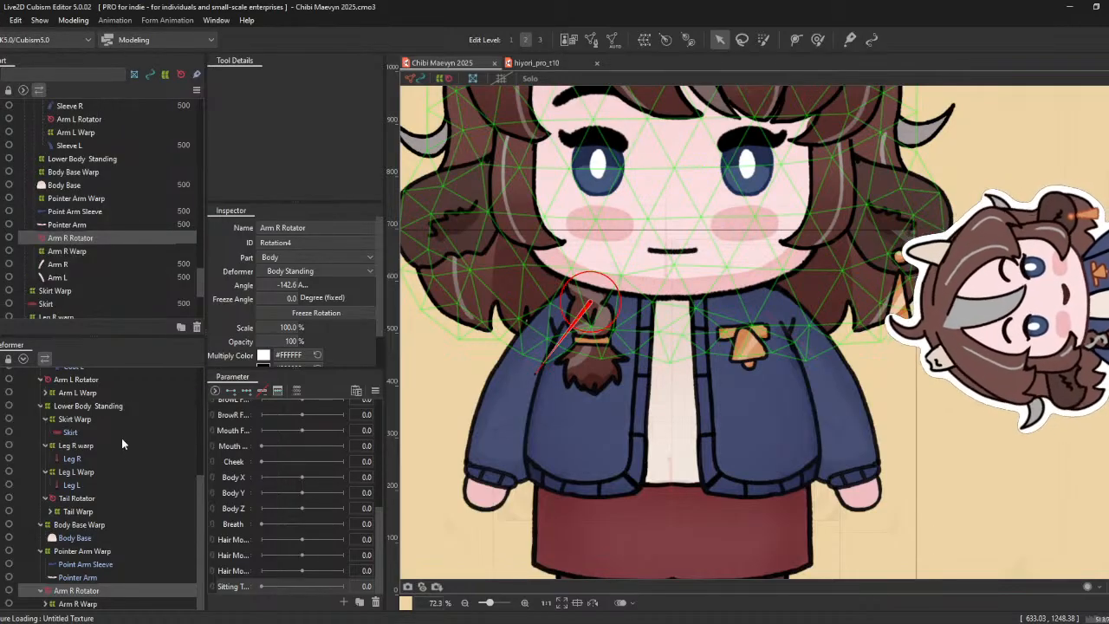
# - Review the deformer hierarchy and inspect the sitting body's Side Arm R, Side Cardigan L and Skirt Back meshes
pyautogui.scroll(5, 121, 468)
pyautogui.scroll(-5, 117, 485)
pyautogui.scroll(5, 117, 485)
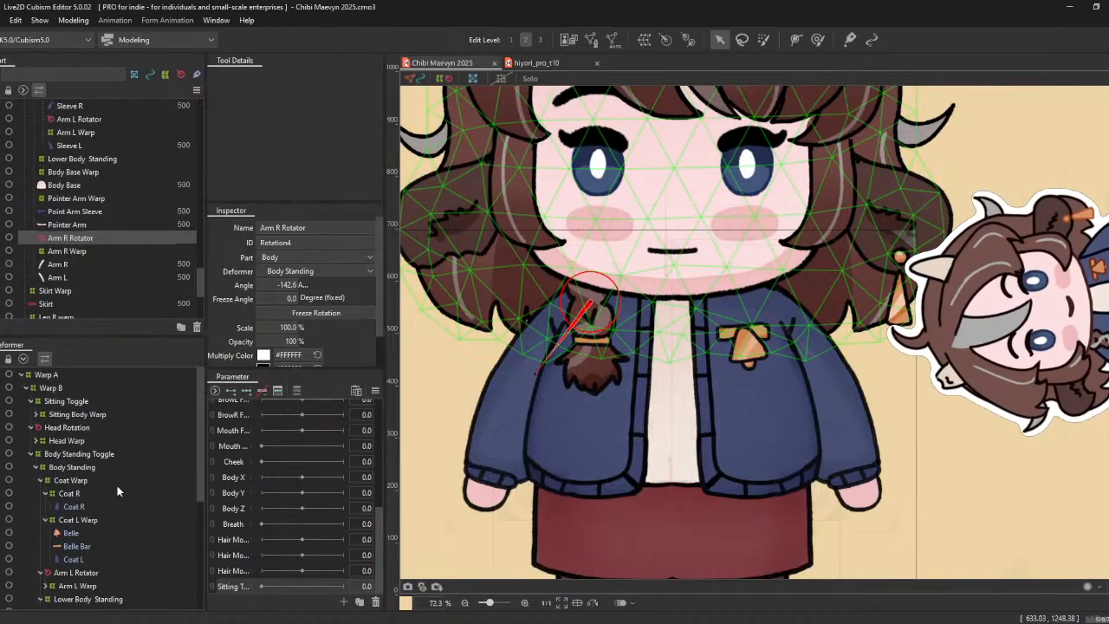
pyautogui.scroll(-5, 115, 503)
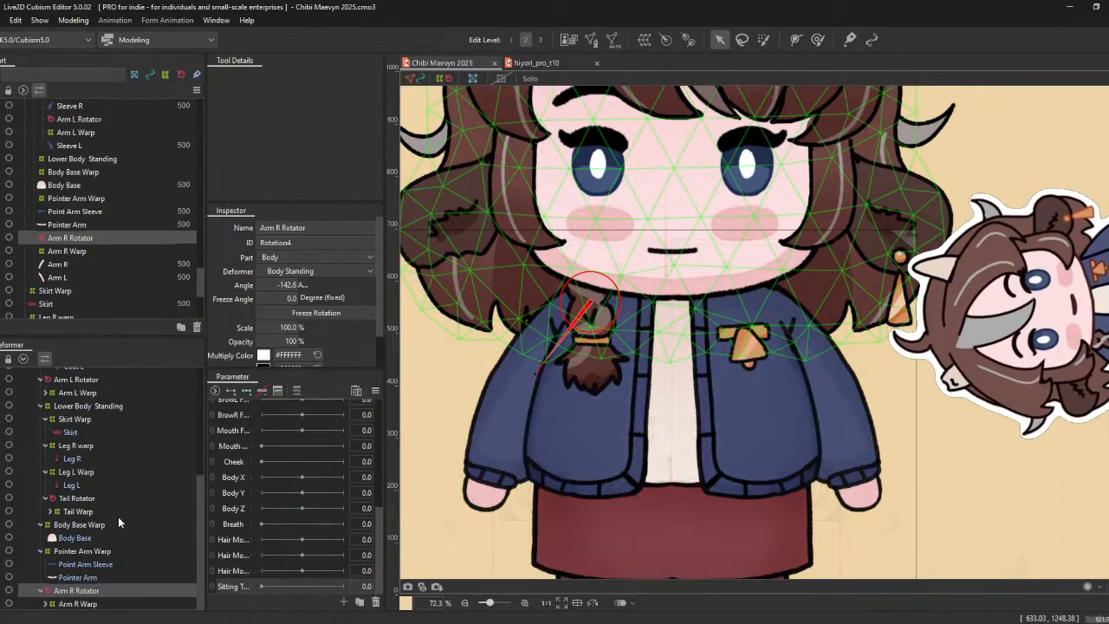
pyautogui.scroll(4, 119, 520)
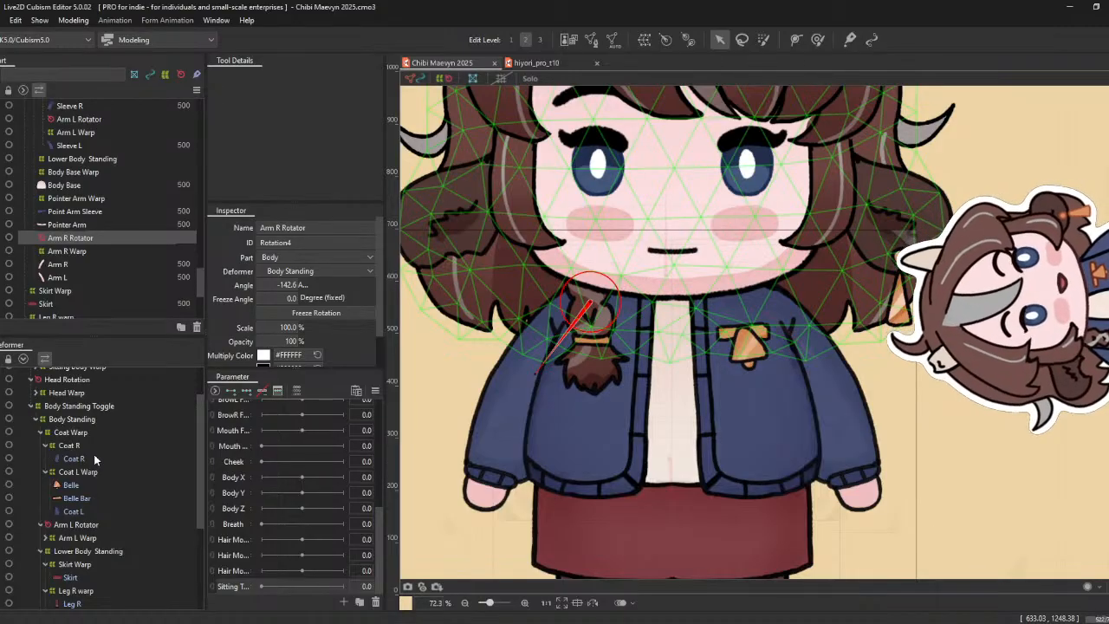
pyautogui.click(738, 357)
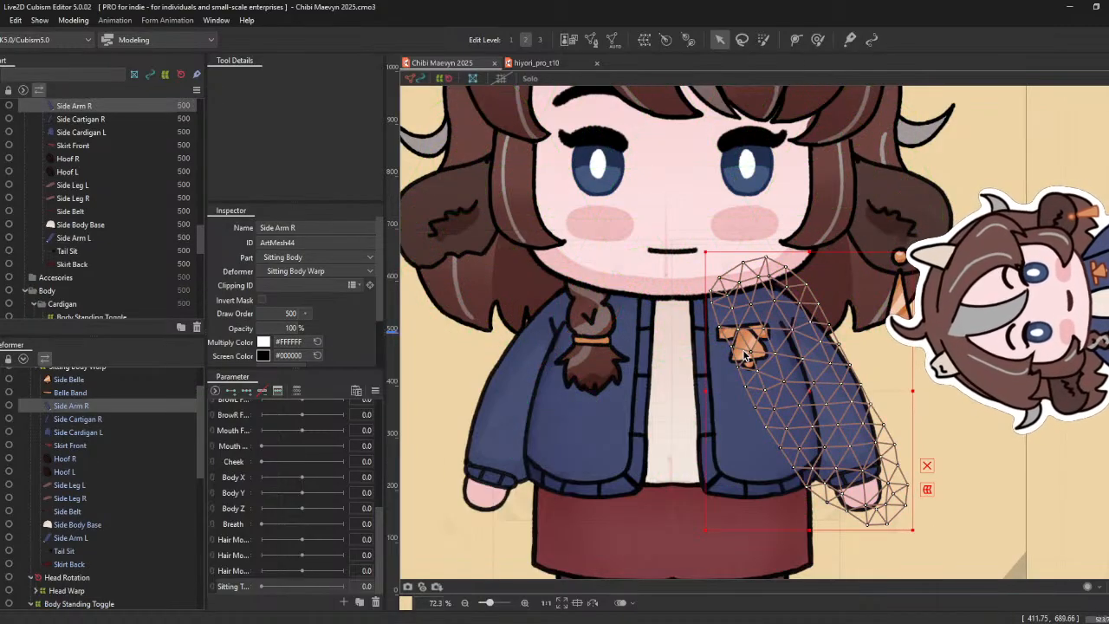
pyautogui.click(667, 417)
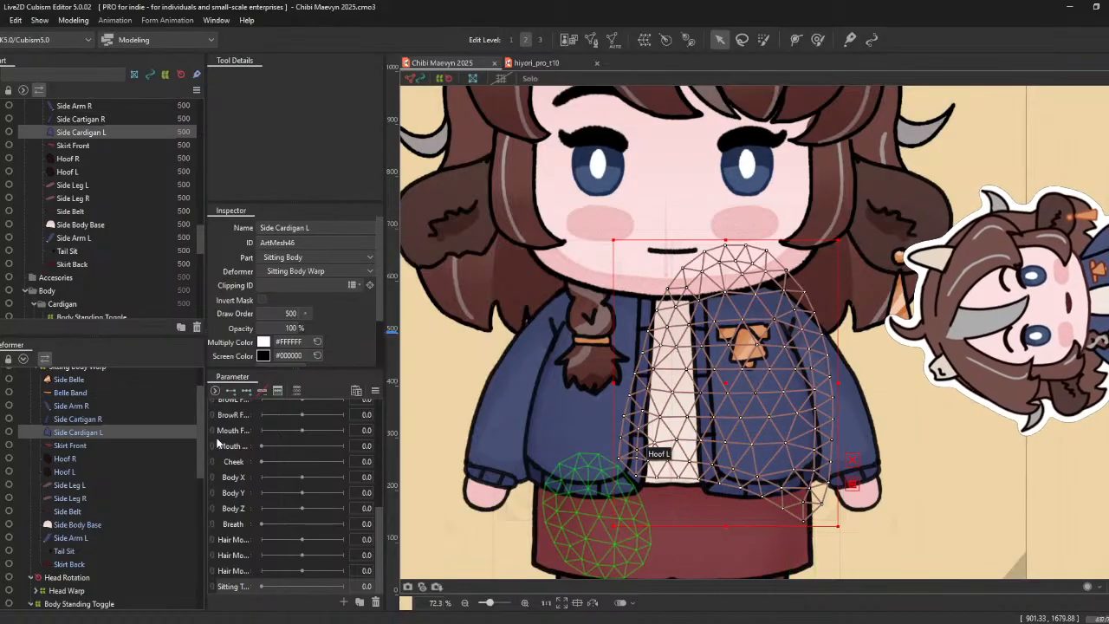
pyautogui.click(101, 264)
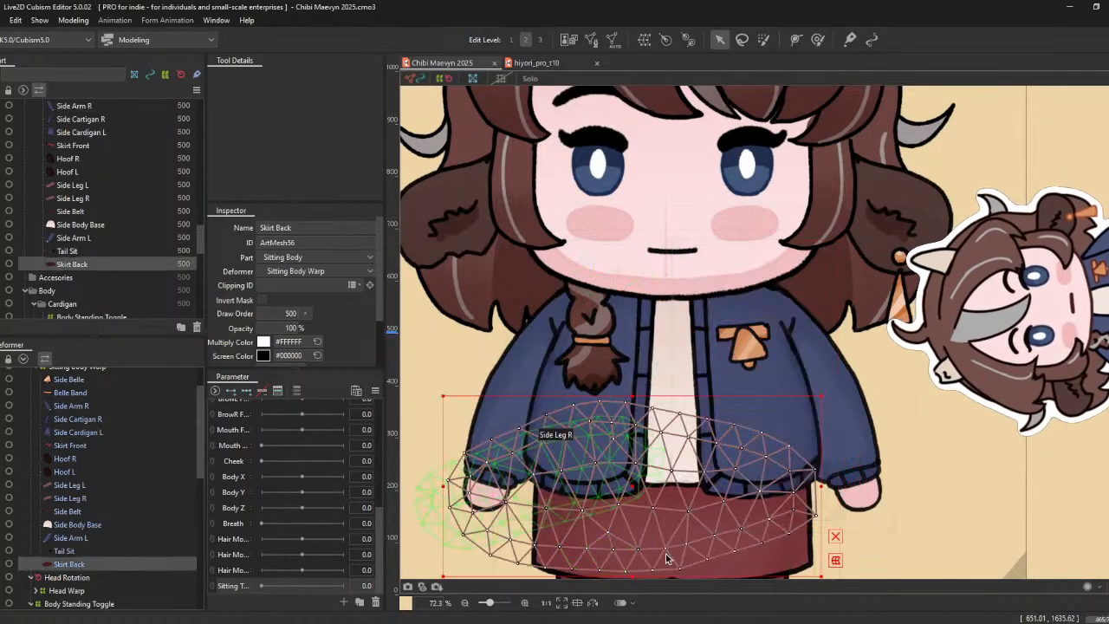
# - Move the standing Skirt mesh into the Body part, between Body Base Warp and Body Base, and clear the selection
pyautogui.click(756, 568)
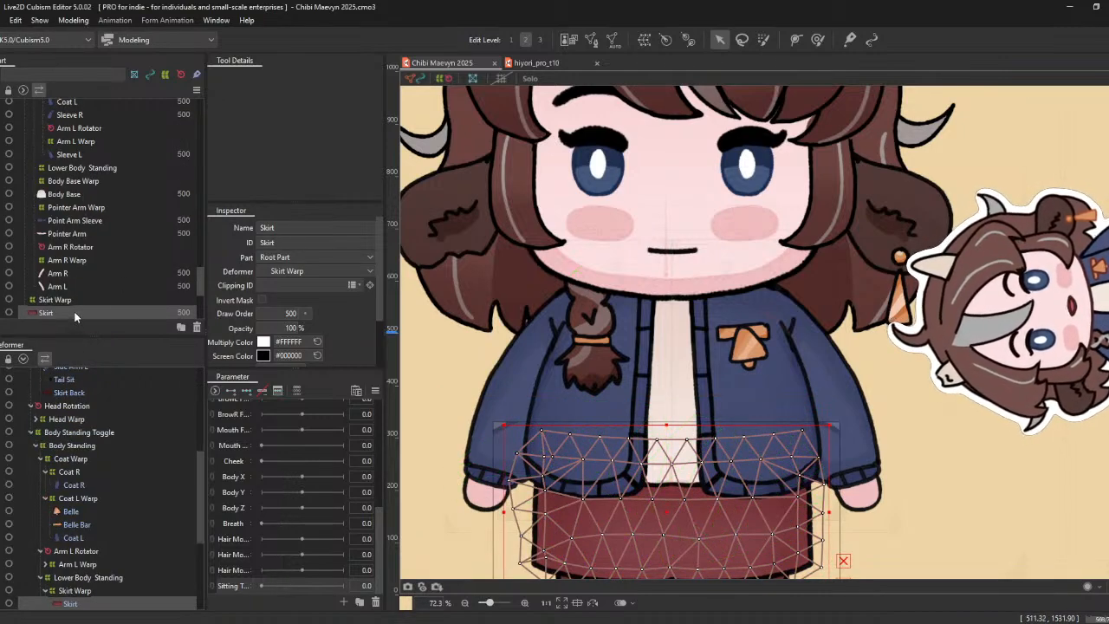
pyautogui.moveTo(61, 312); pyautogui.dragTo(72, 194)
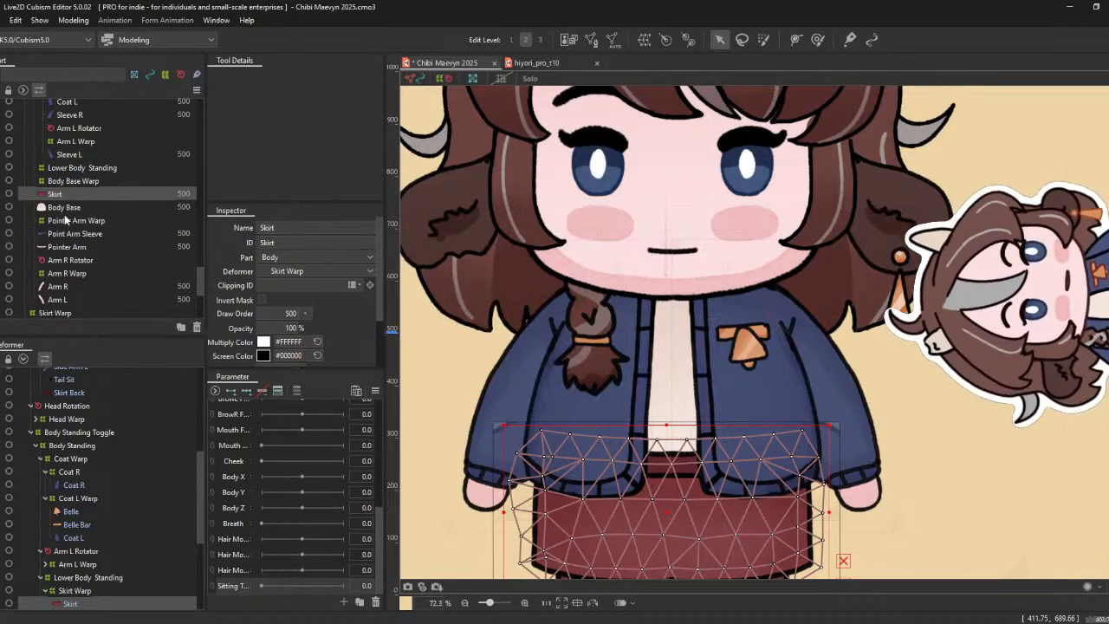
pyautogui.click(842, 284)
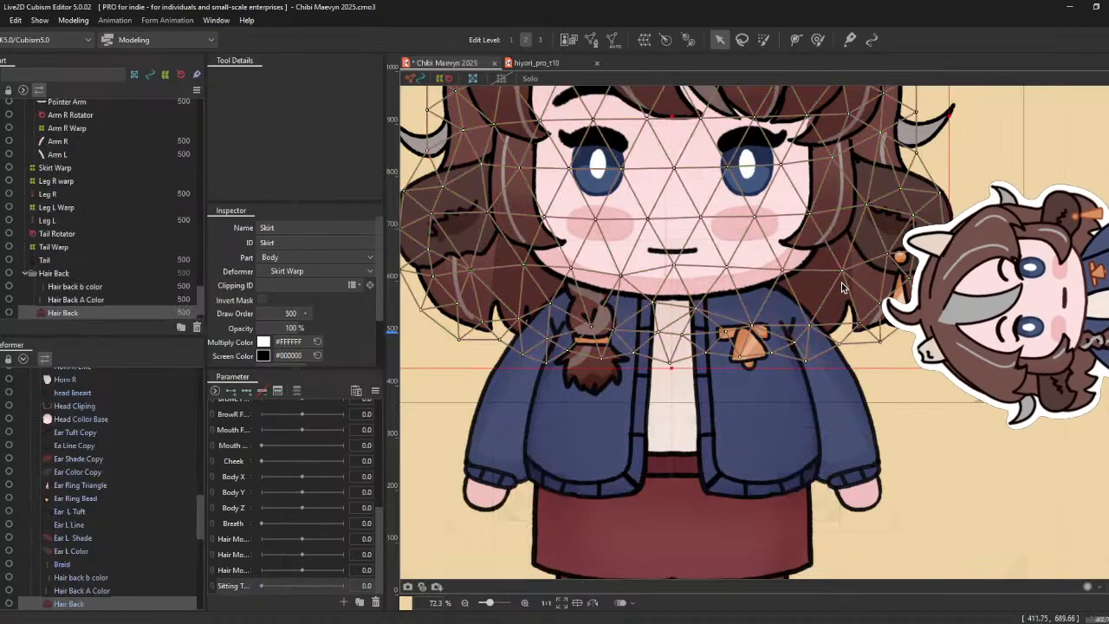
pyautogui.scroll(-8, 841, 283)
pyautogui.click(646, 268)
pyautogui.moveTo(629, 248); pyautogui.dragTo(490, 277)
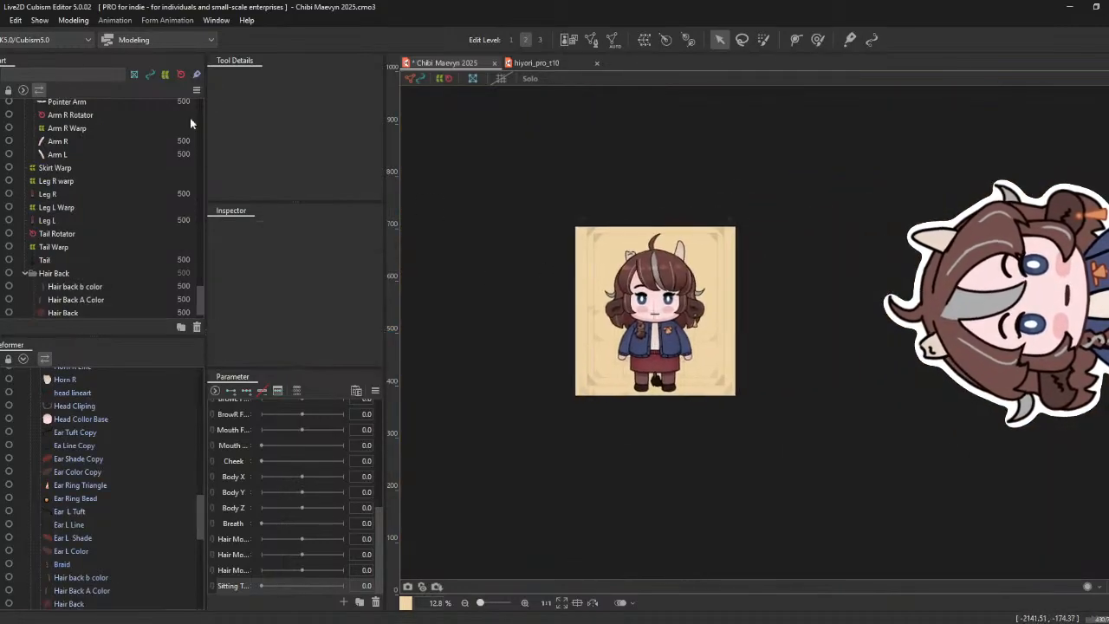
pyautogui.scroll(6, 488, 205)
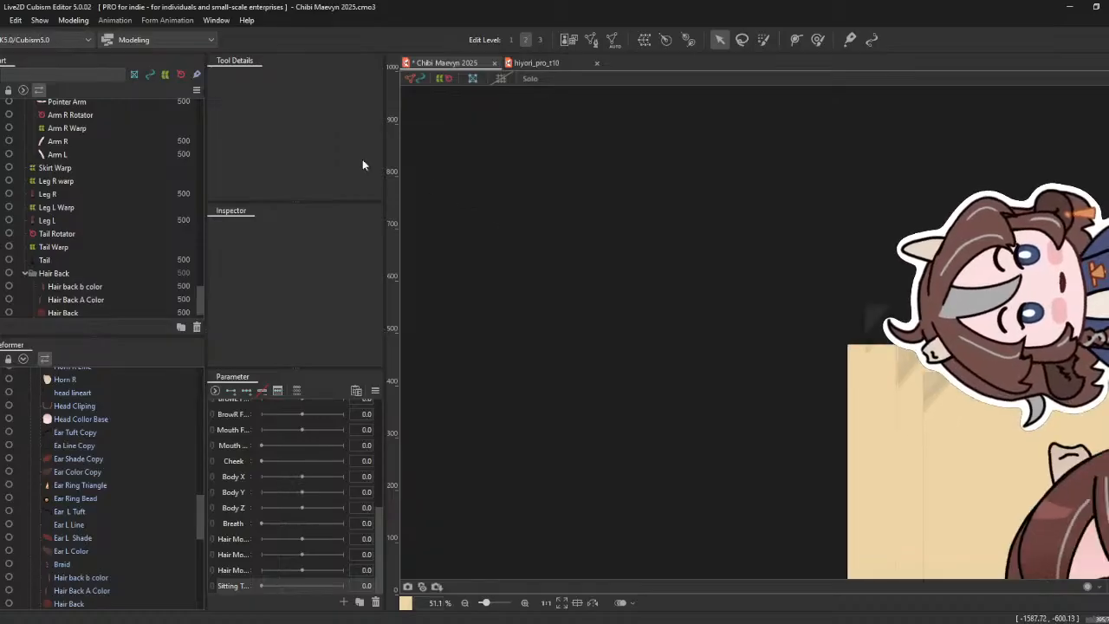
# - Save the model file
pyautogui.moveTo(569, 289); pyautogui.dragTo(432, 274)
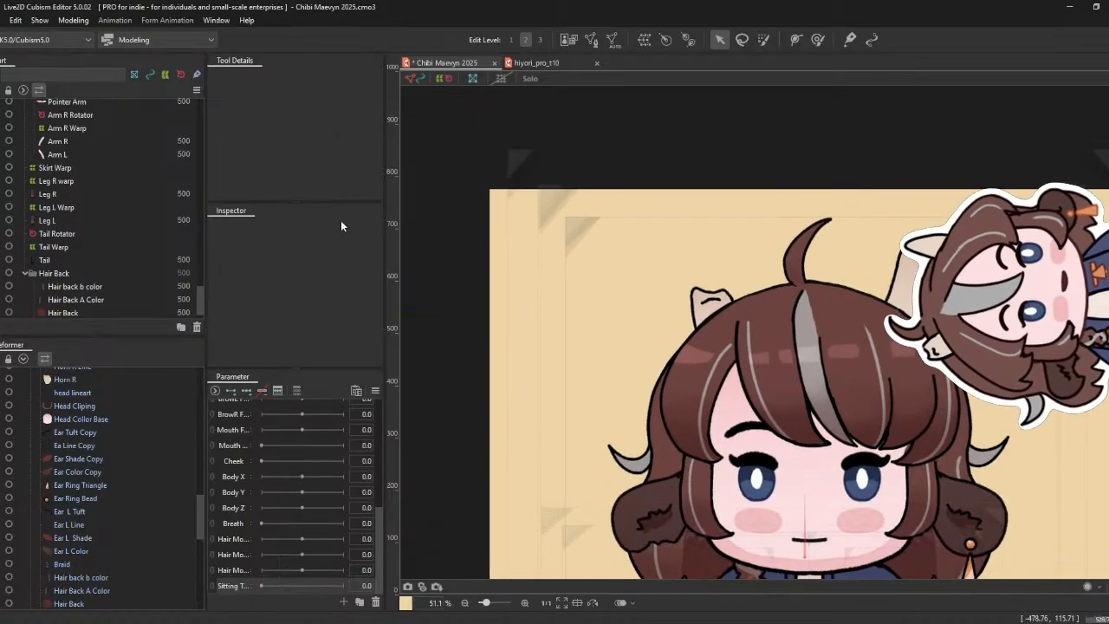
pyautogui.moveTo(656, 306); pyautogui.dragTo(542, 102)
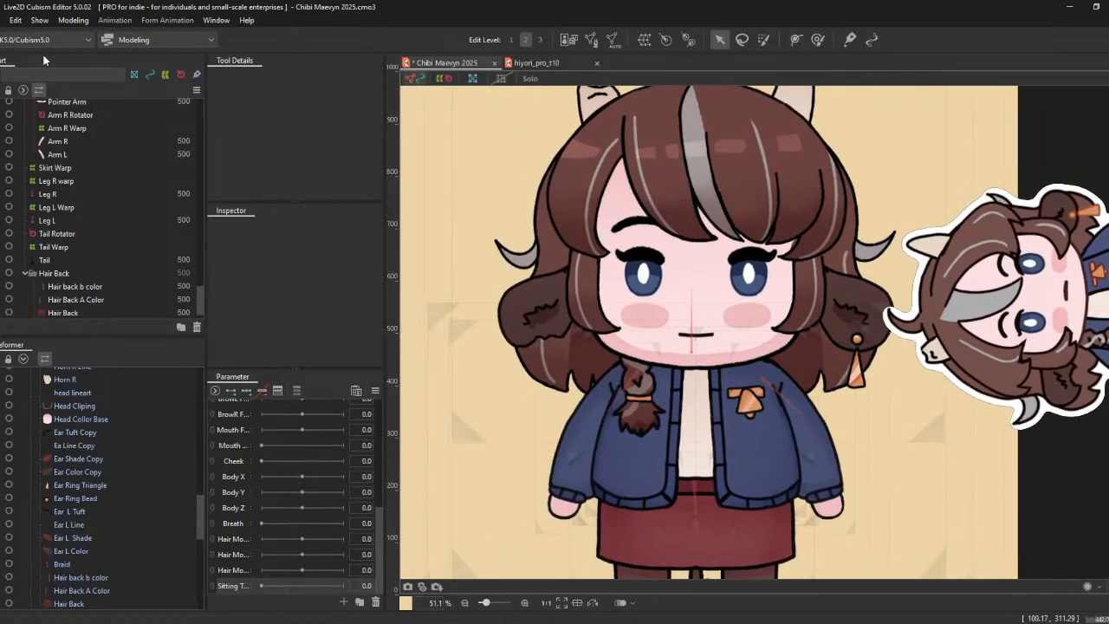
pyautogui.click(2, 20)
pyautogui.click(38, 124)
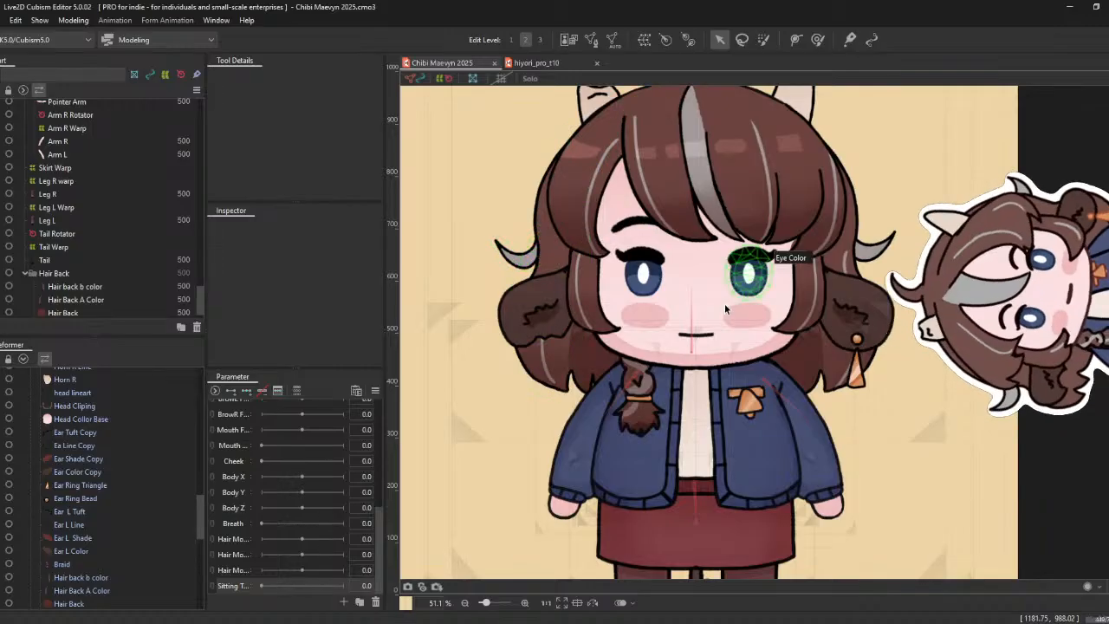
# - Shift the Head Rotation pivot onto the face's centre line above the chin and try a slight head tilt
pyautogui.click(693, 349)
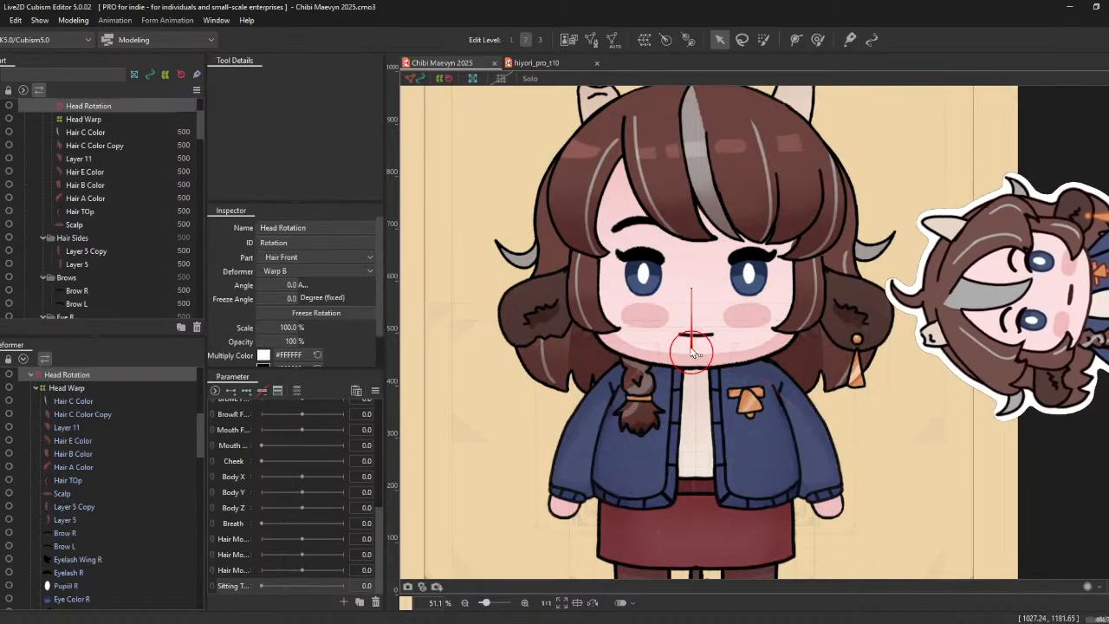
pyautogui.moveTo(703, 350); pyautogui.dragTo(709, 347)
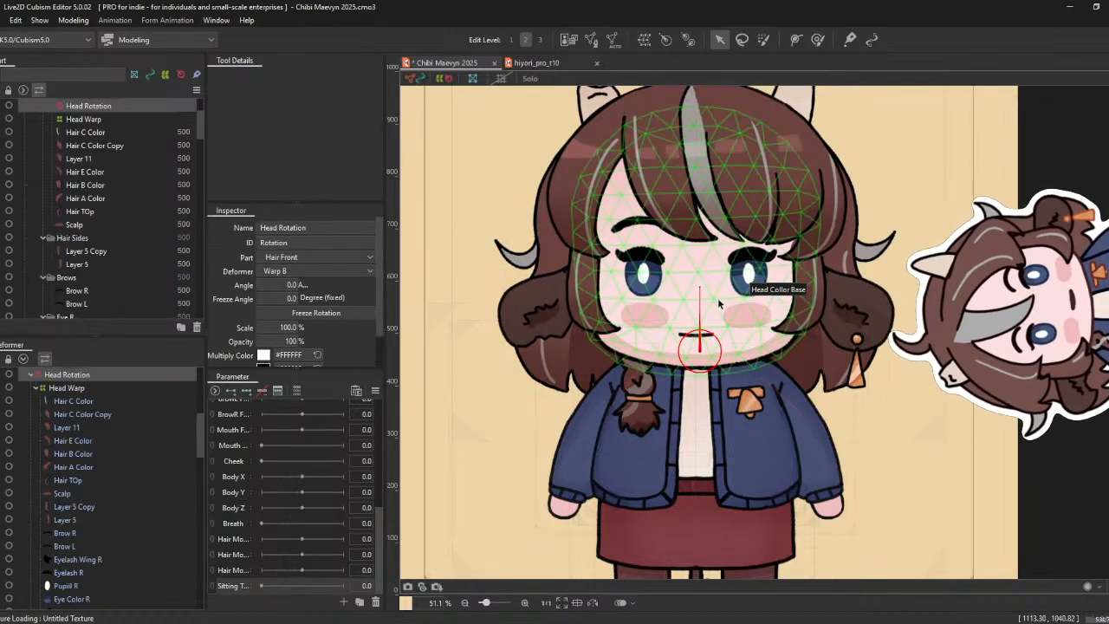
pyautogui.moveTo(698, 288); pyautogui.dragTo(701, 260)
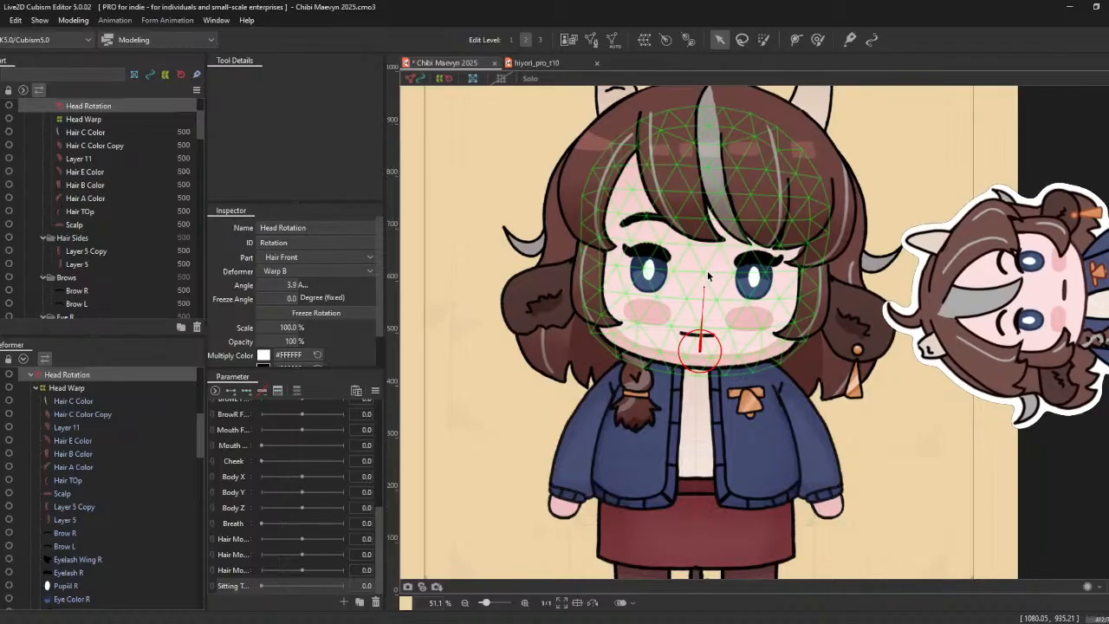
# - Review the deformer hierarchy, checking Sitting Body Warp, the Tail Sit mesh, Sitting Toggle and the standing body's coat deformers
pyautogui.scroll(10, 120, 446)
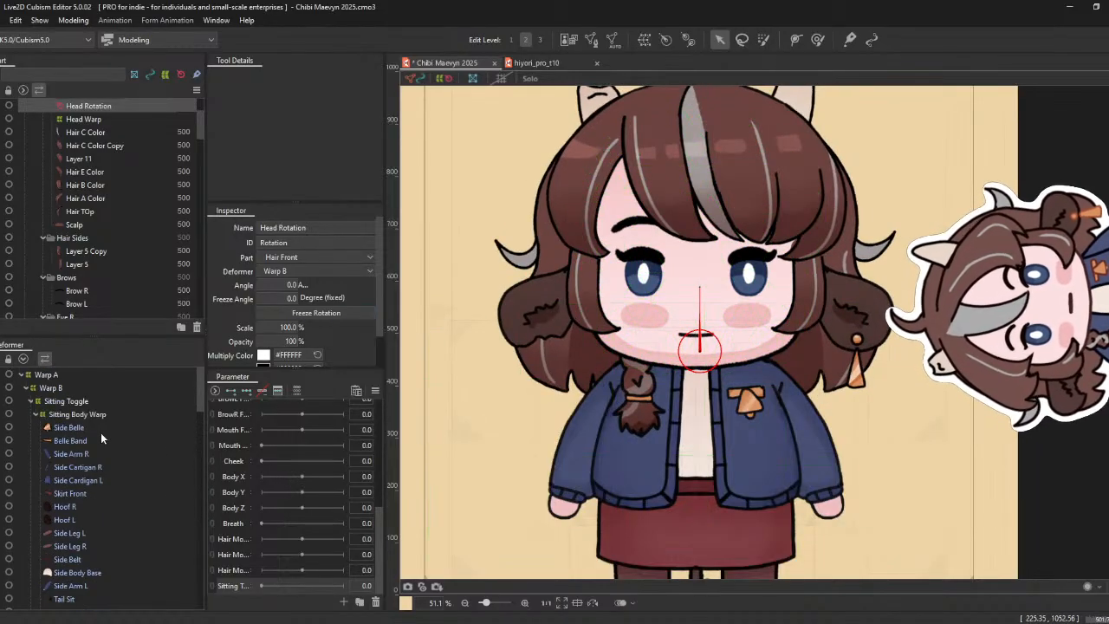
pyautogui.click(63, 416)
pyautogui.scroll(-2, 72, 441)
pyautogui.scroll(-4, 78, 452)
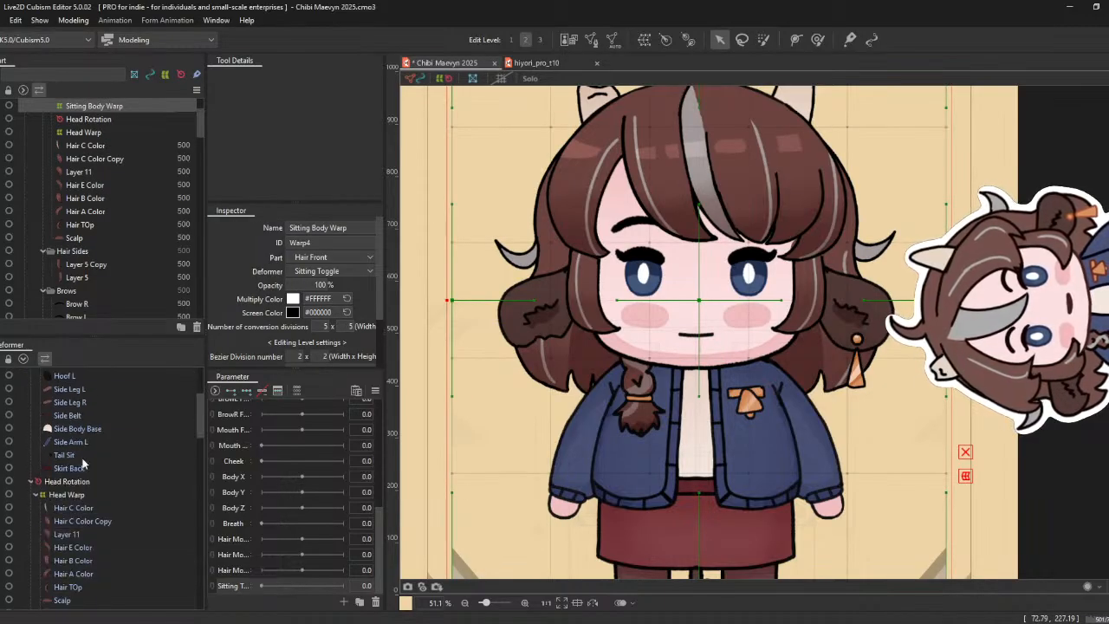
pyautogui.click(64, 455)
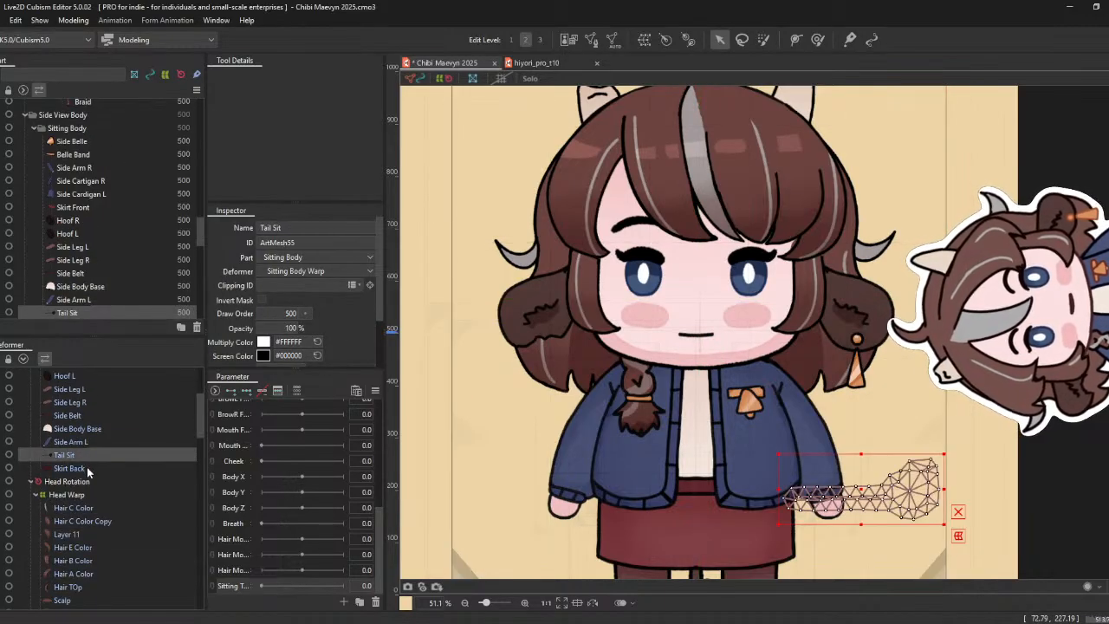
pyautogui.scroll(6, 84, 462)
pyautogui.click(79, 402)
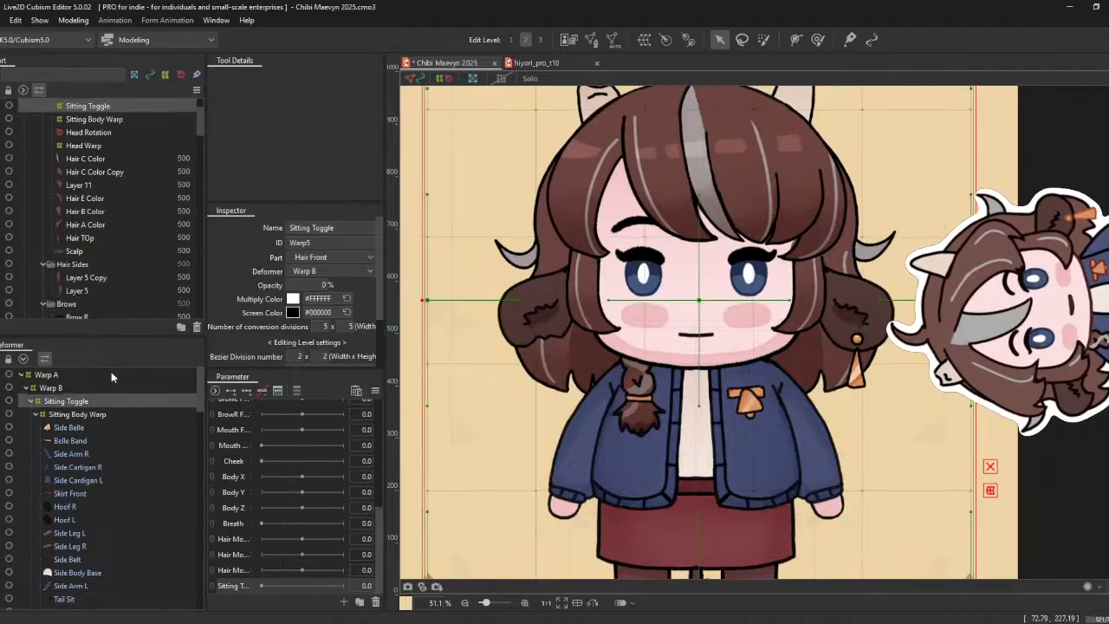
pyautogui.scroll(-5, 41, 478)
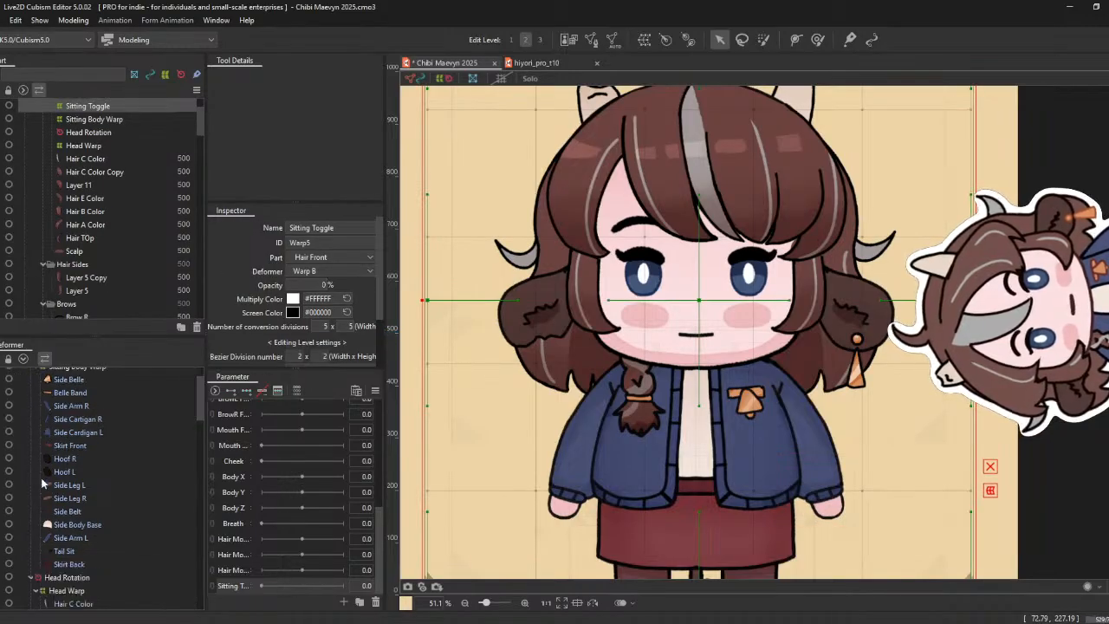
pyautogui.scroll(-10, 71, 494)
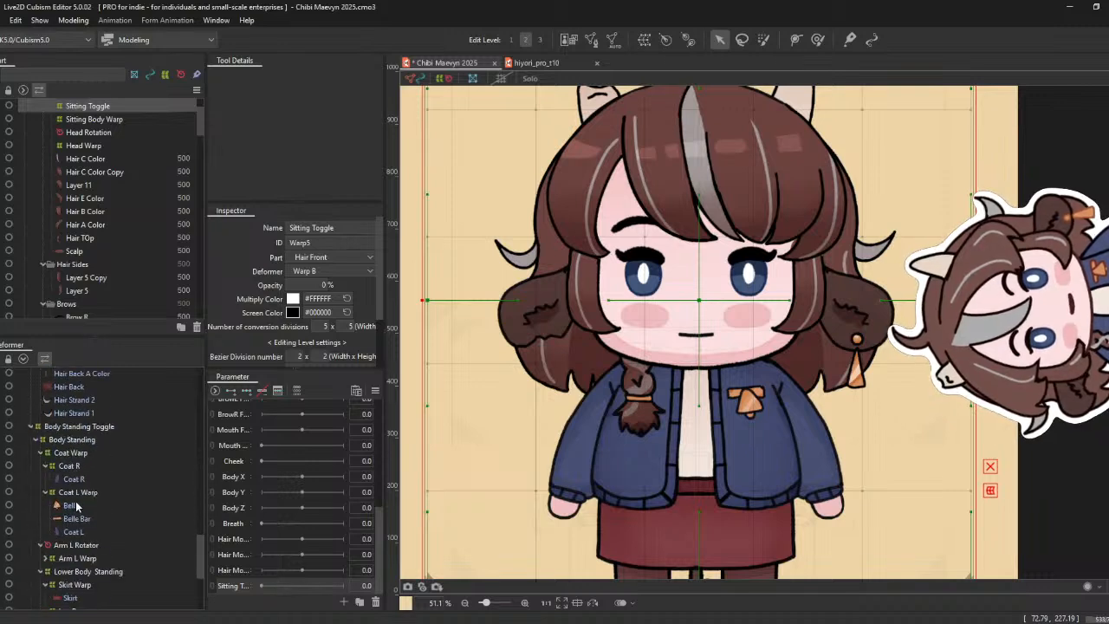
pyautogui.scroll(15, 77, 506)
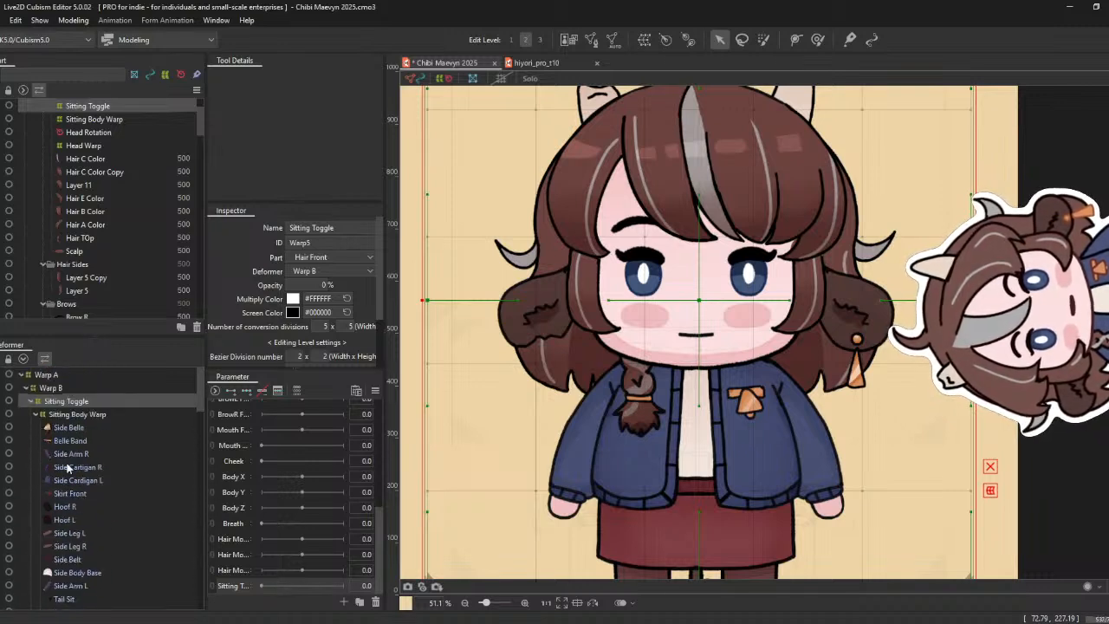
# - Set Body Standing Toggle's opacity to 0% and Sitting Toggle's opacity to 100% to show only the sitting body
pyautogui.click(32, 405)
pyautogui.click(33, 429)
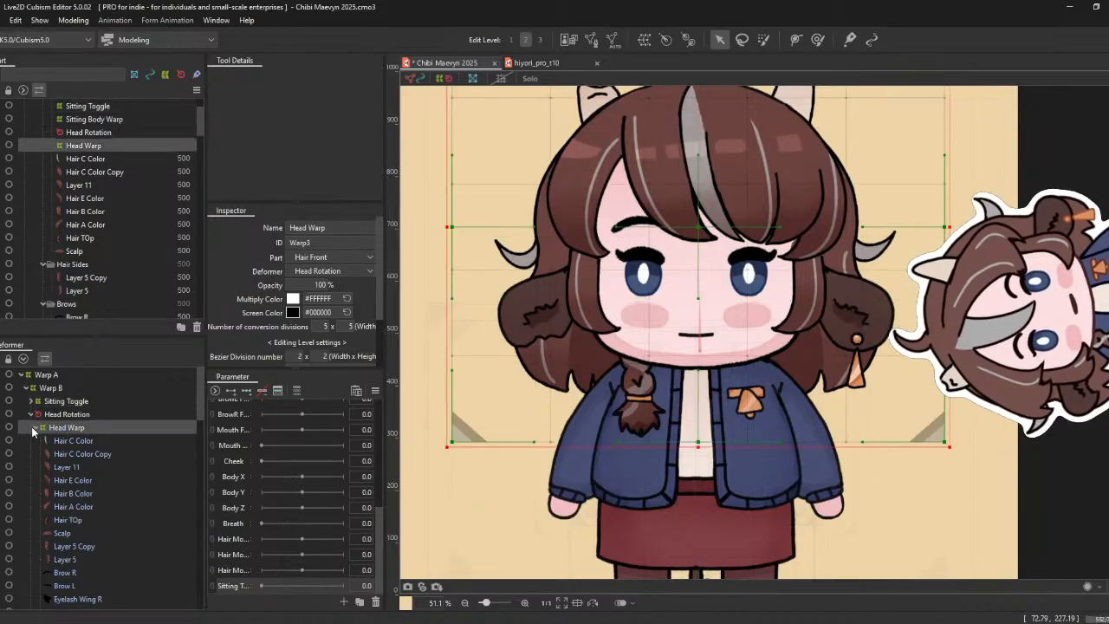
pyautogui.click(33, 428)
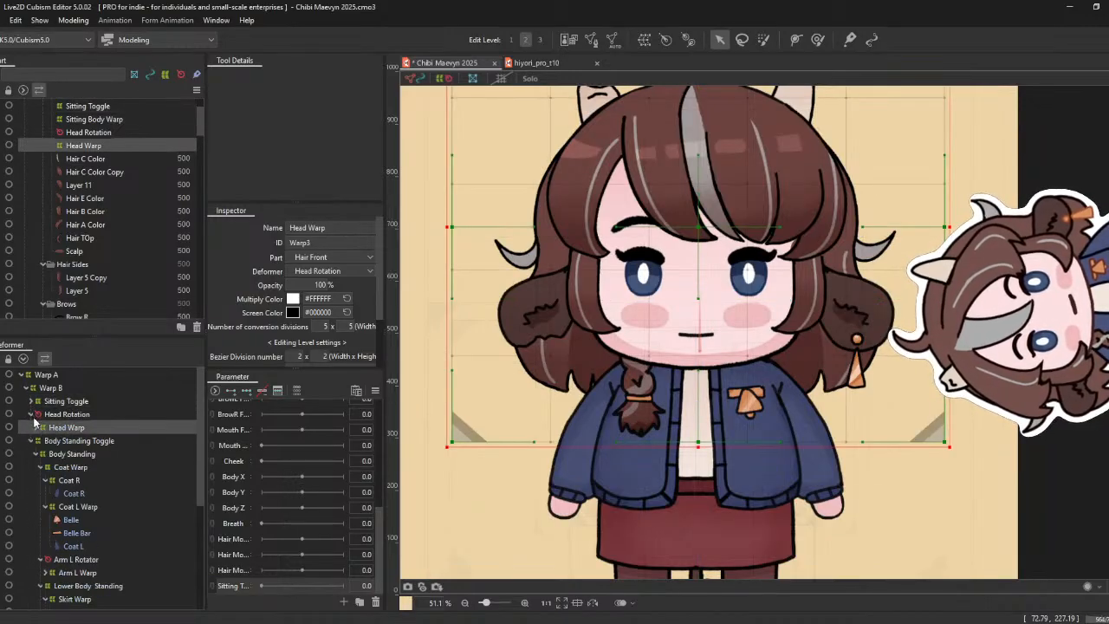
pyautogui.click(87, 442)
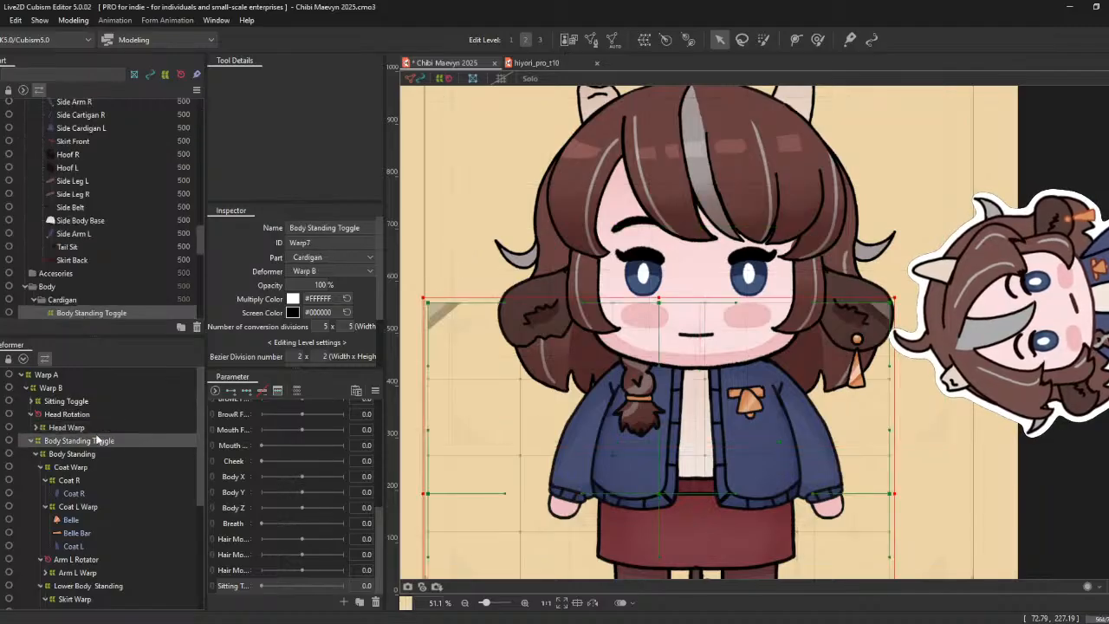
pyautogui.moveTo(322, 286); pyautogui.dragTo(277, 285)
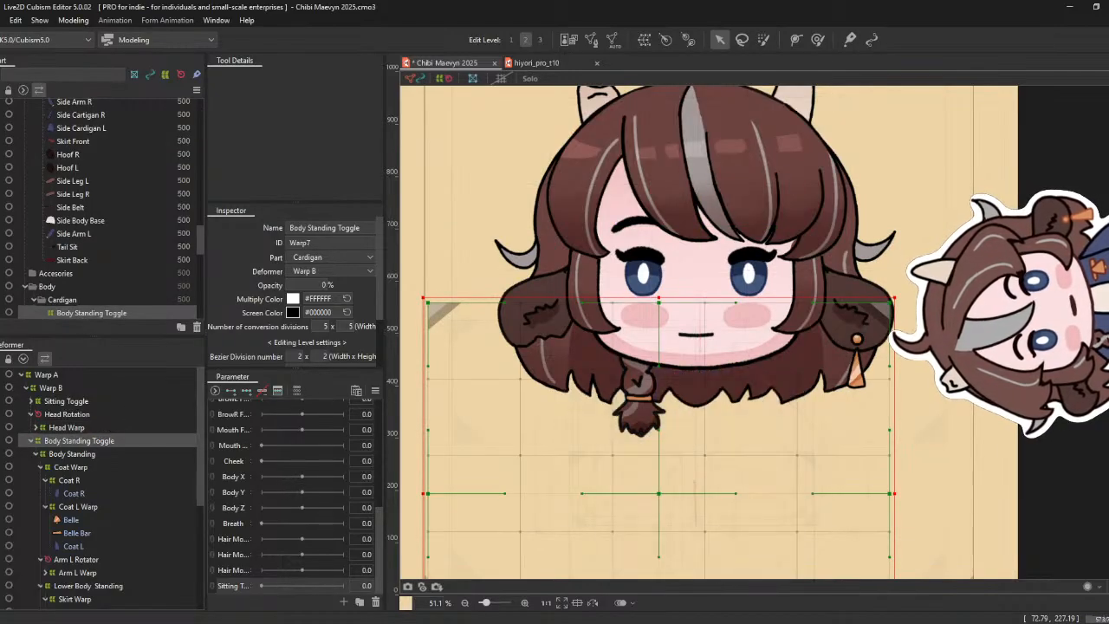
pyautogui.click(78, 402)
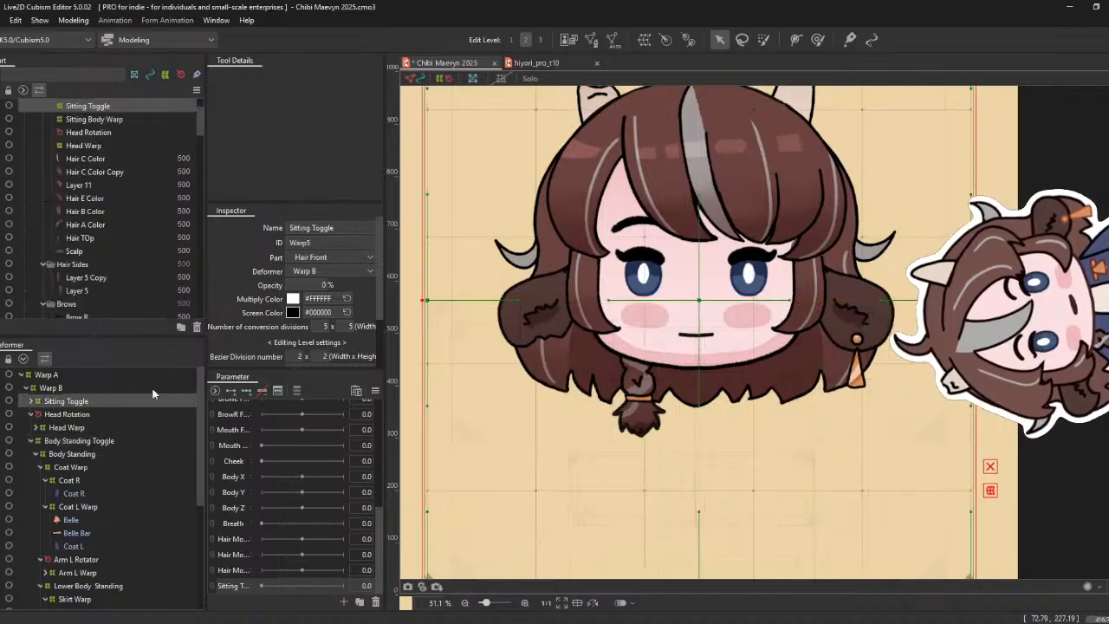
pyautogui.moveTo(307, 288); pyautogui.dragTo(314, 289)
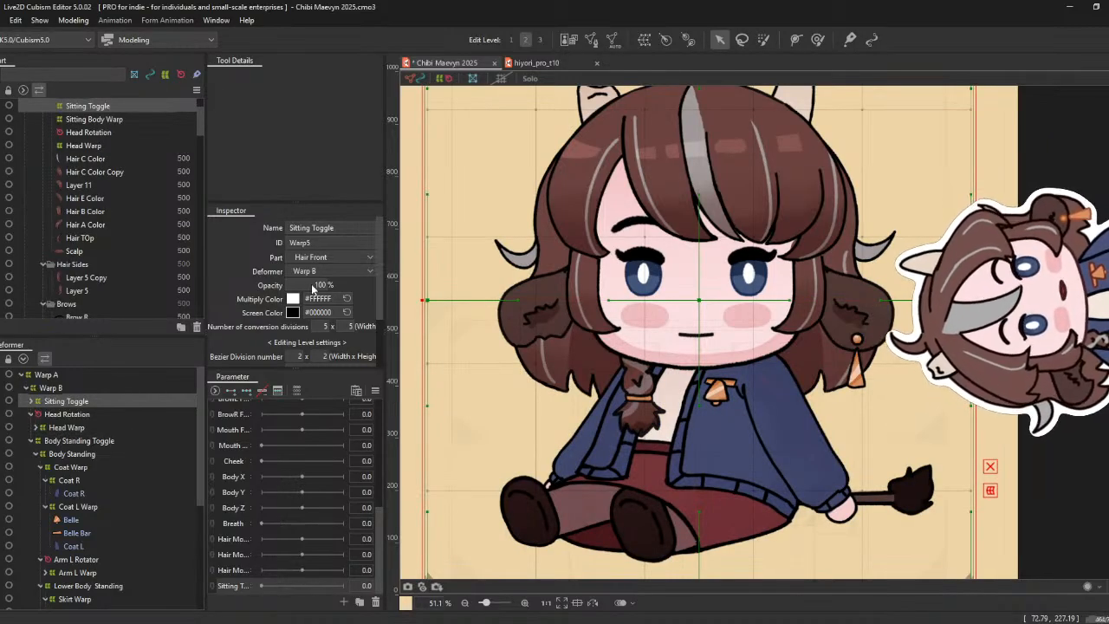
# - Create a warp deformer named Cardigan L Warp around the sitting body's Side Cardigan L, Side Belle and Belle Band meshes
pyautogui.click(30, 401)
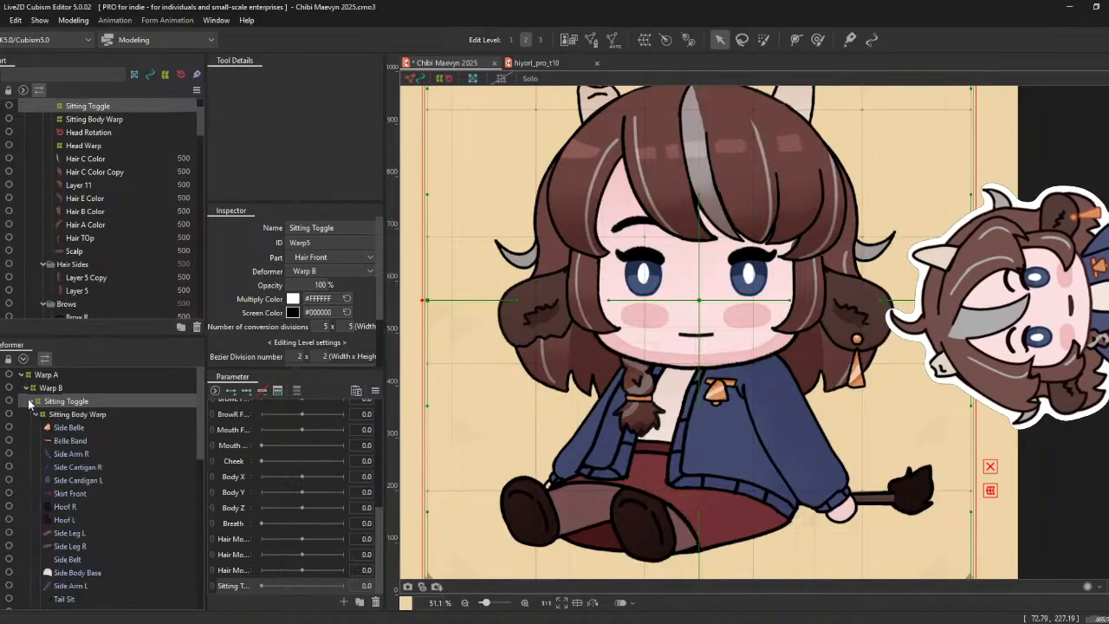
pyautogui.click(78, 427)
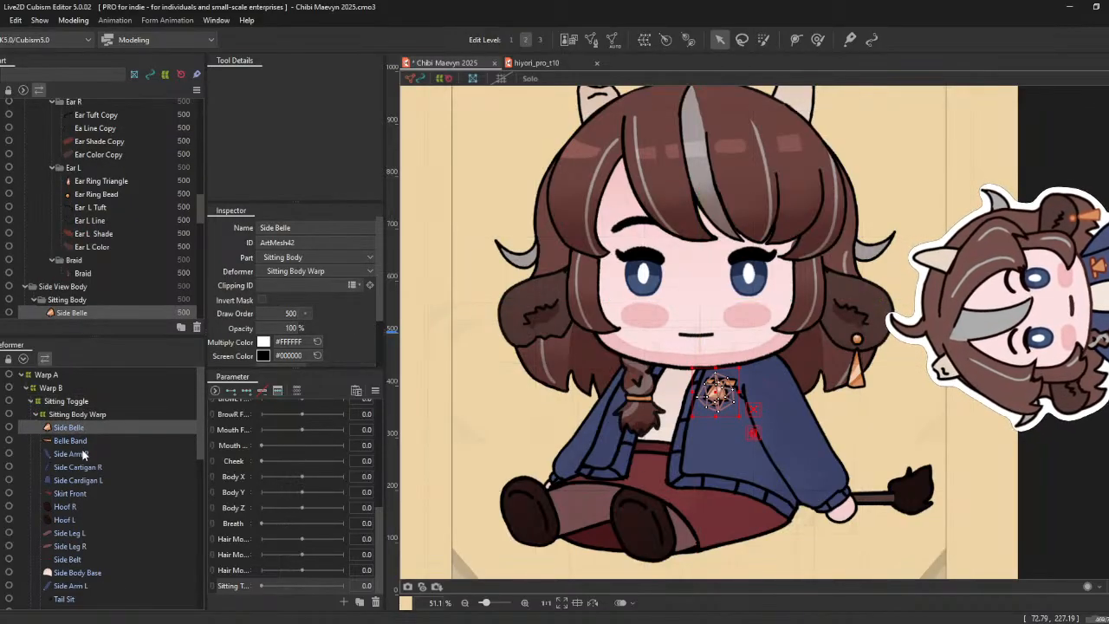
pyautogui.click(88, 481)
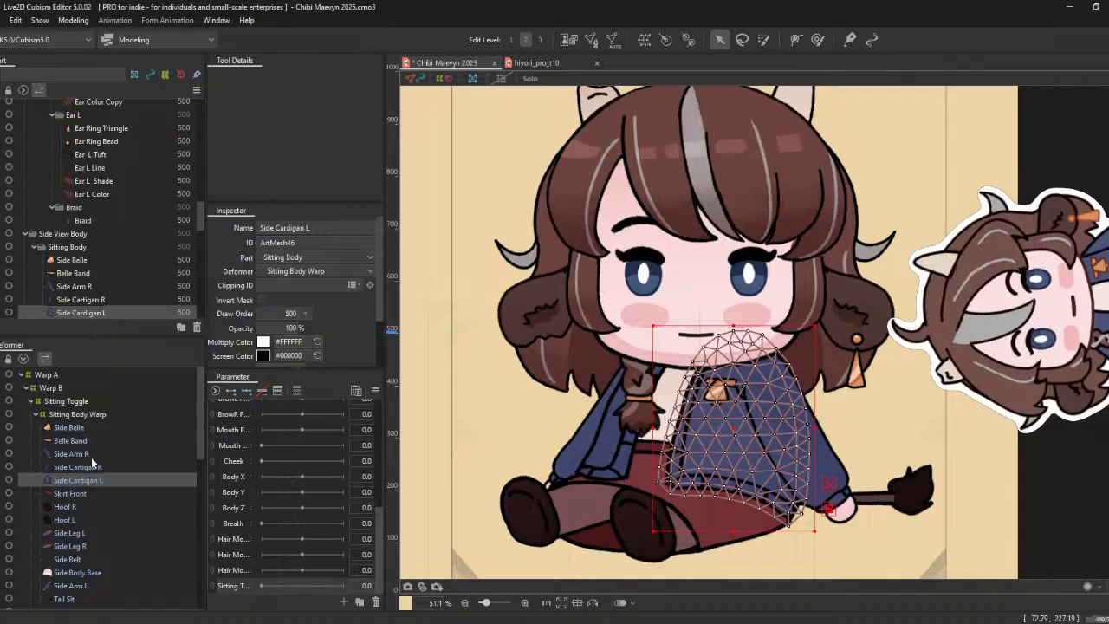
pyautogui.keyDown('ctrl'); pyautogui.click(73, 441); pyautogui.keyUp('ctrl')
pyautogui.keyDown('ctrl'); pyautogui.click(81, 426); pyautogui.keyUp('ctrl')
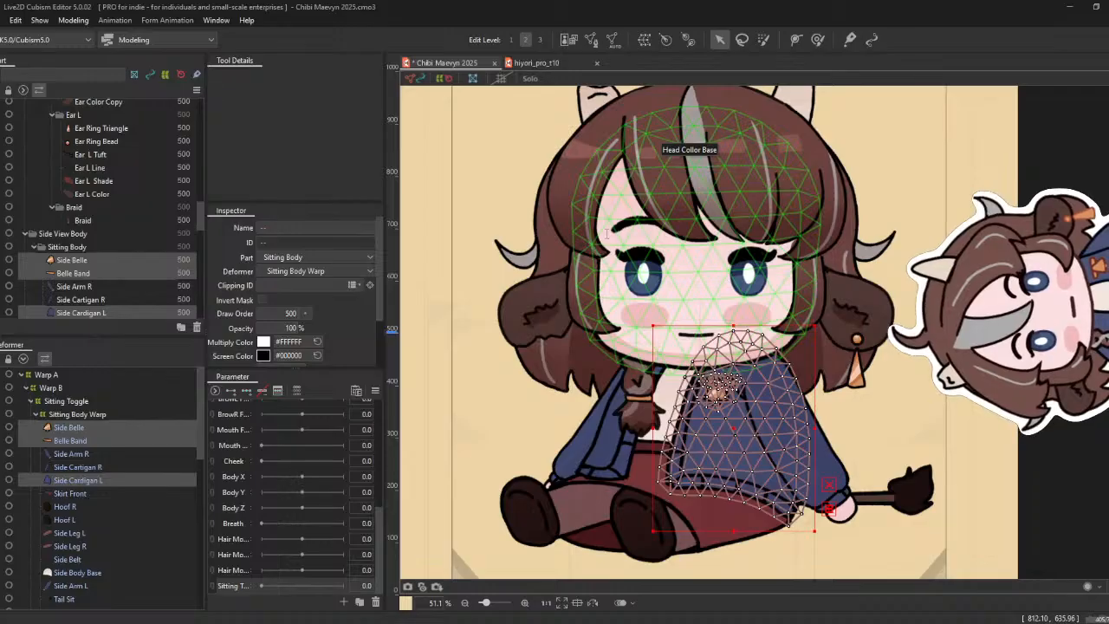
pyautogui.click(576, 426)
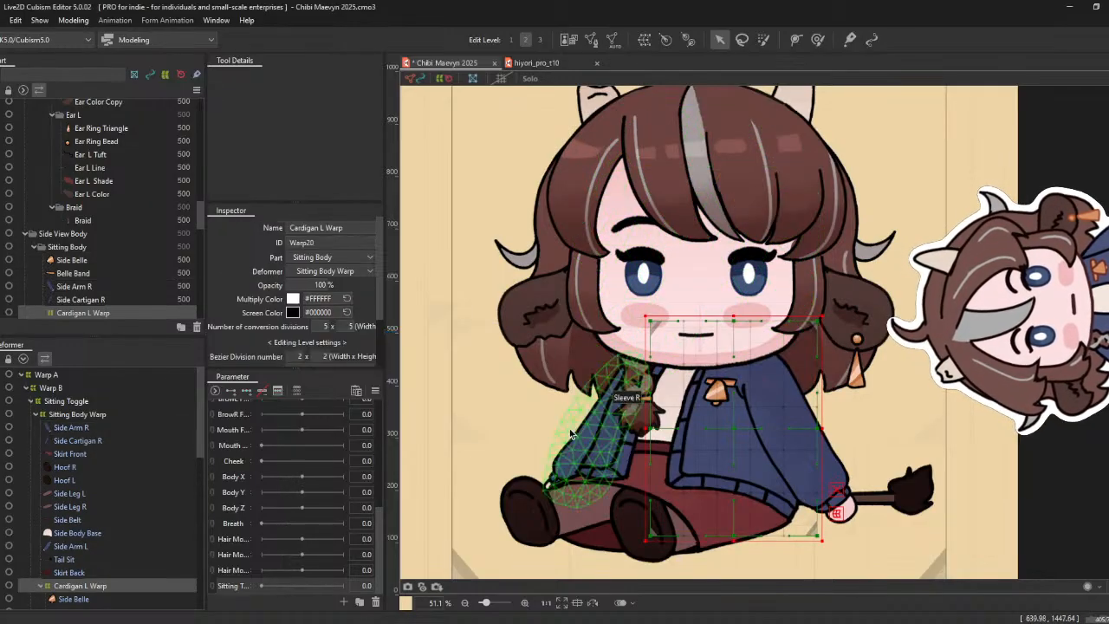
# - Create a warp deformer named Belle Warp around Side Belle and Belle Band, inside Cardigan L Warp
pyautogui.scroll(-1, 135, 509)
pyautogui.click(97, 552)
pyautogui.keyDown('ctrl'); pyautogui.click(97, 564); pyautogui.keyUp('ctrl')
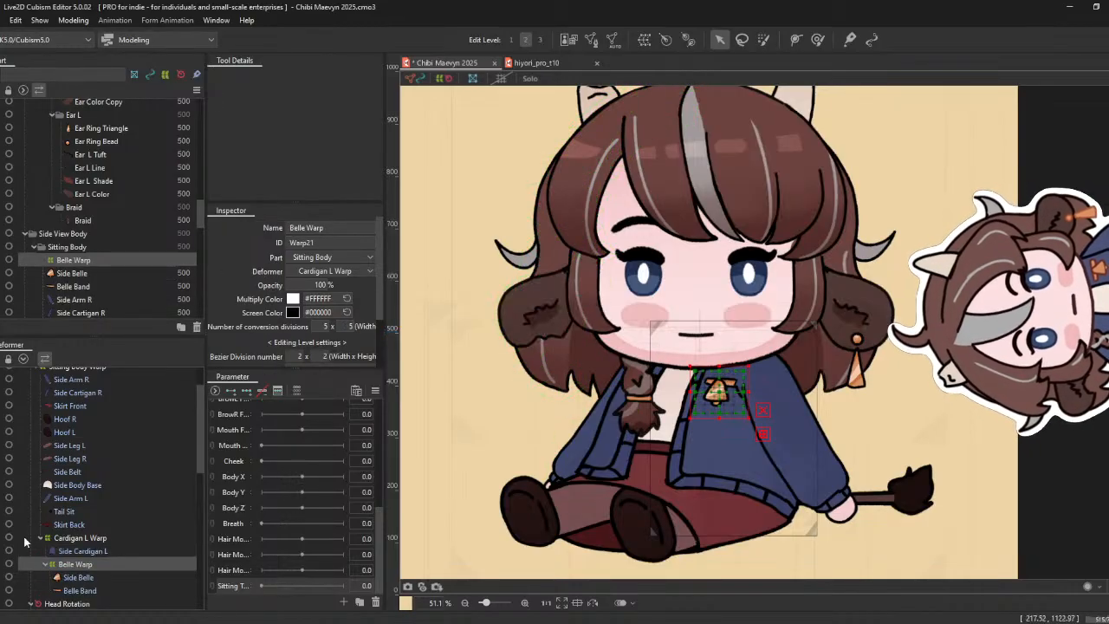
# - Create a rotation deformer named Sitting Body Rotation for Side Belle inside Belle Warp, turn it to about -177 degrees and test its swing
pyautogui.click(78, 577)
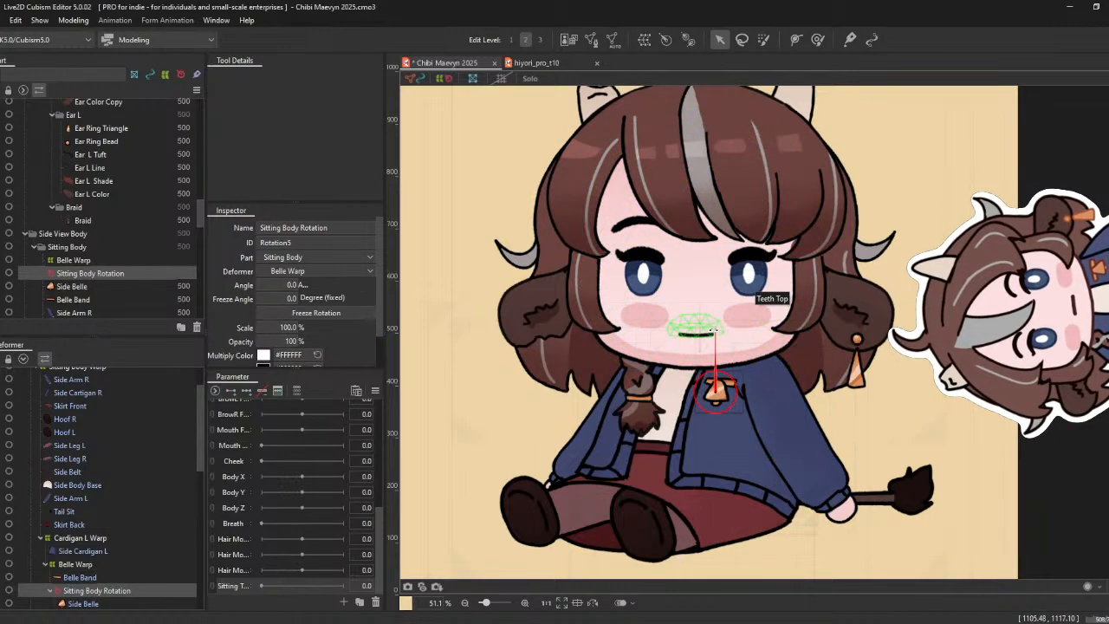
pyautogui.moveTo(712, 330); pyautogui.dragTo(714, 392)
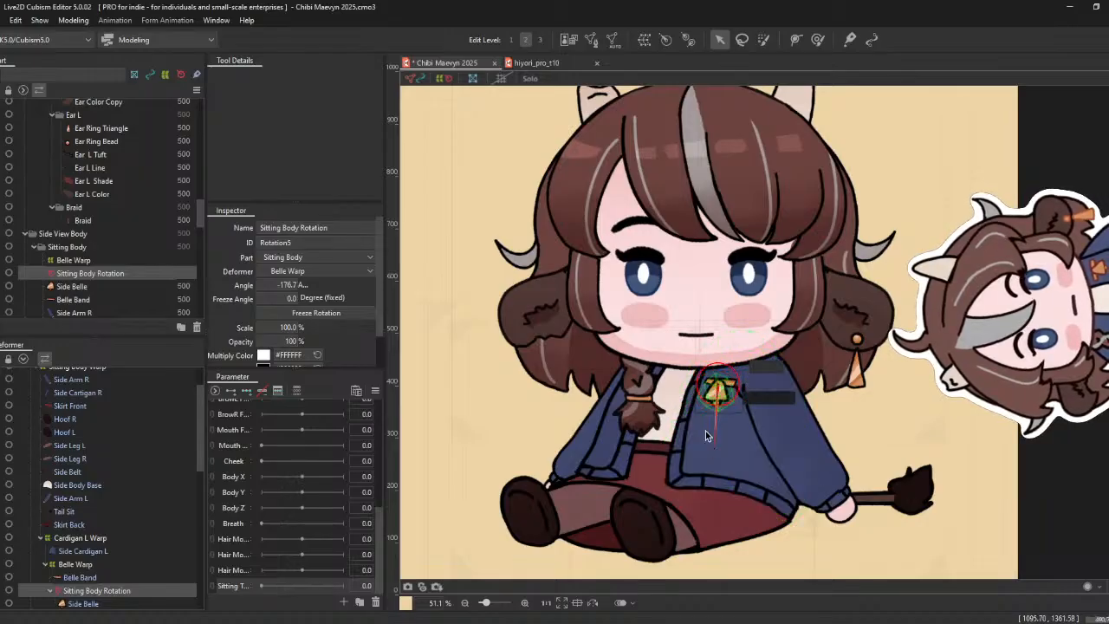
pyautogui.moveTo(708, 438); pyautogui.dragTo(742, 432)
pyautogui.hotkey('ctrl', 'z')
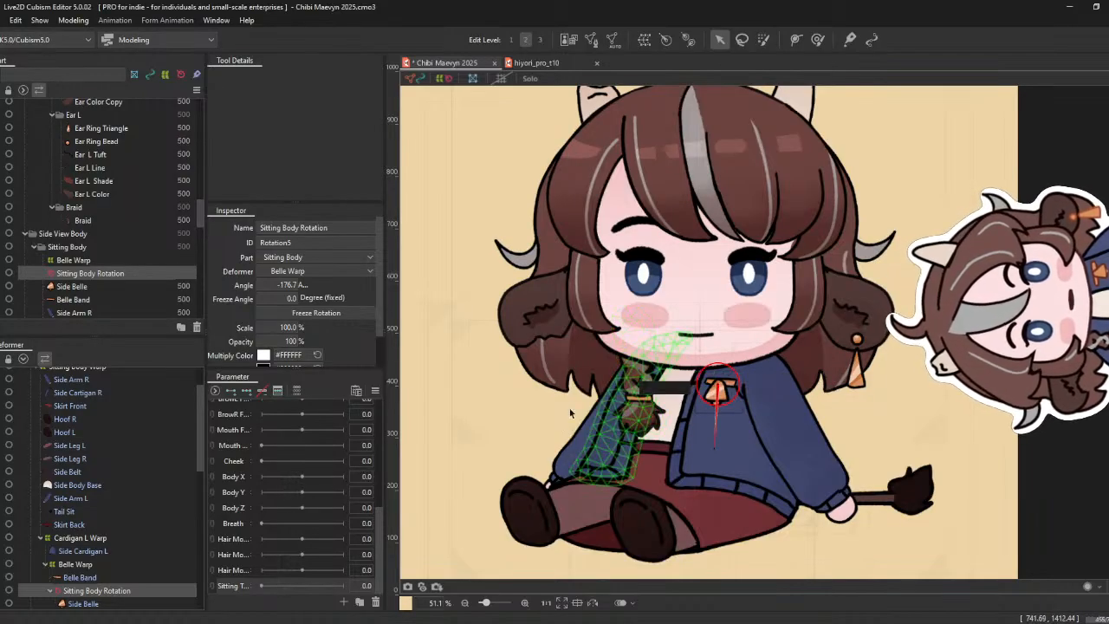
# - Create a Side Arm R warp deformer for the matching mesh and a parent Side Arm R Rotator at the shoulder, turned to about 158 degrees
pyautogui.scroll(2, 12, 423)
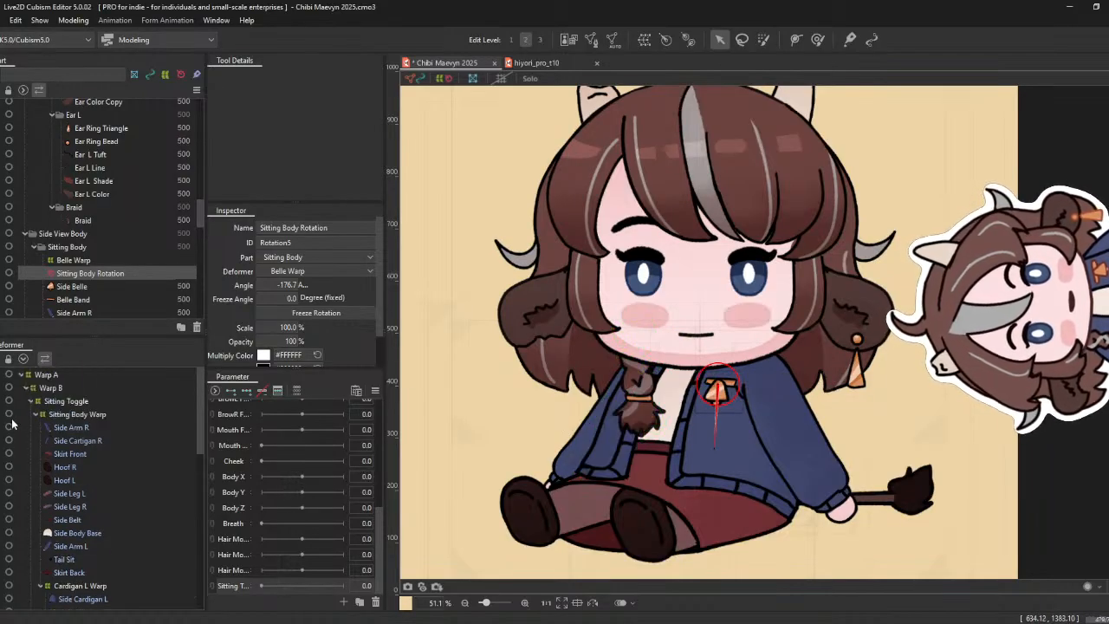
pyautogui.click(73, 430)
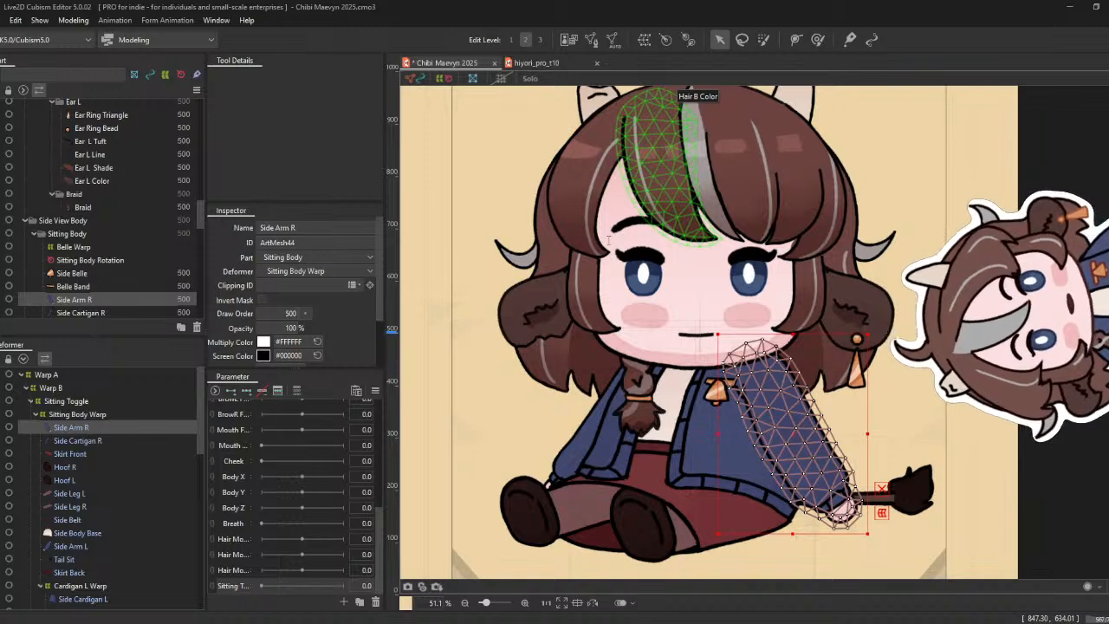
pyautogui.click(567, 435)
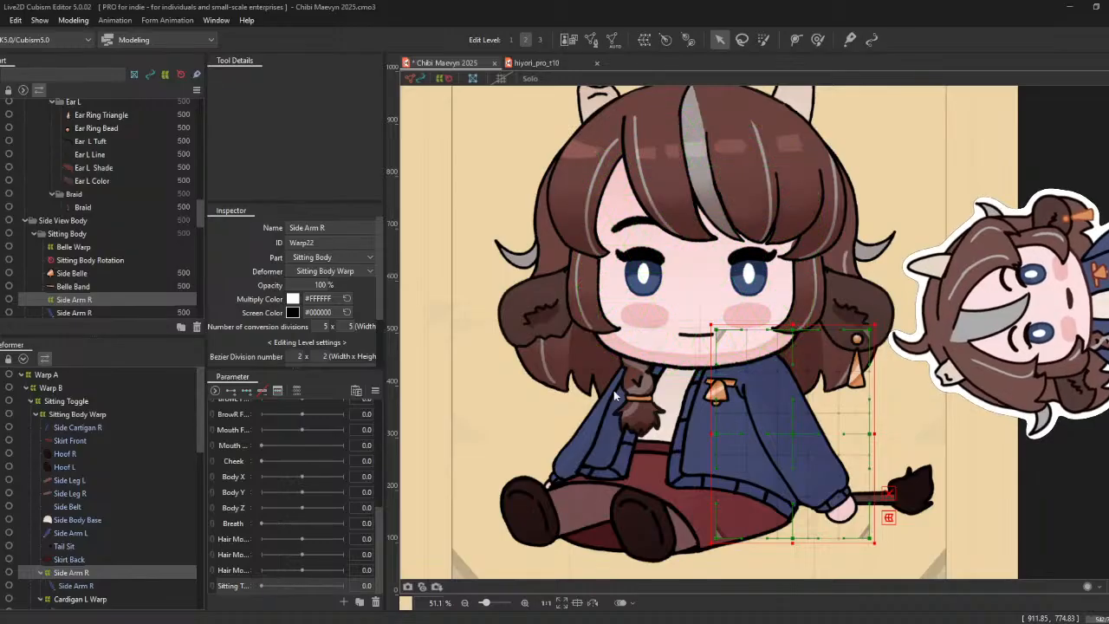
pyautogui.click(552, 387)
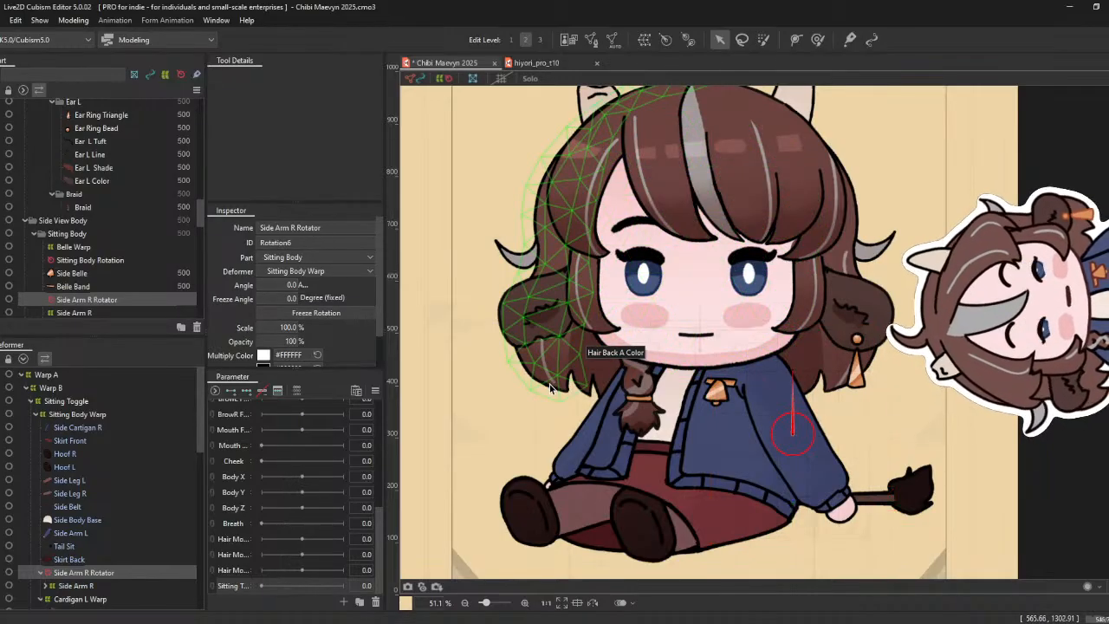
pyautogui.moveTo(797, 409); pyautogui.dragTo(778, 426)
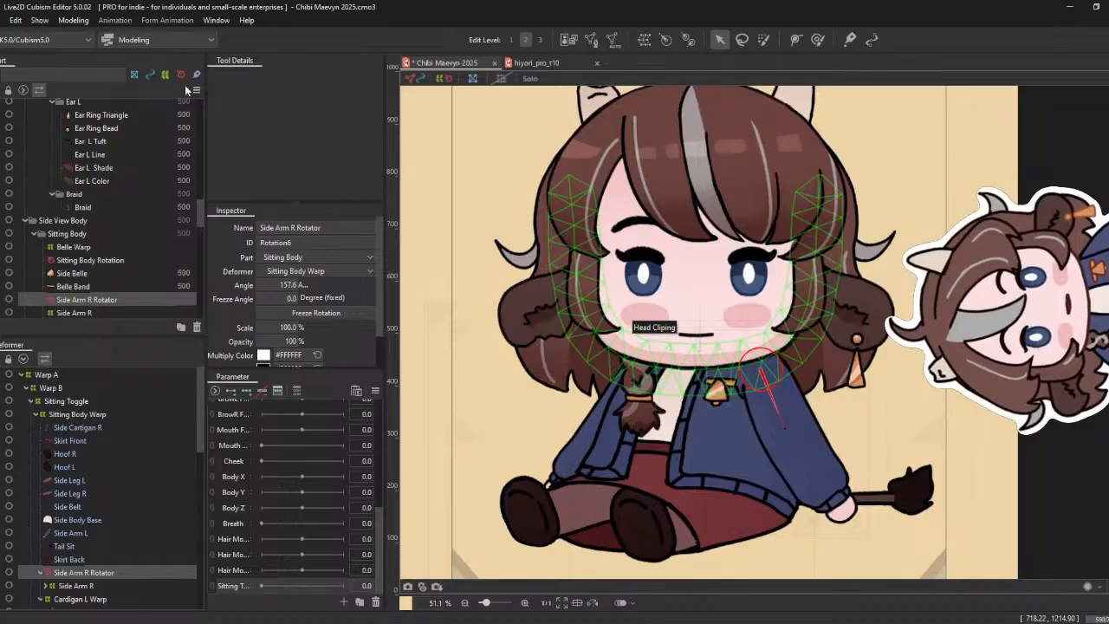
# - Create a warp deformer named Skirt Warp around the Skirt Front and Skirt Back meshes, inside Sitting Body Warp
pyautogui.click(110, 415)
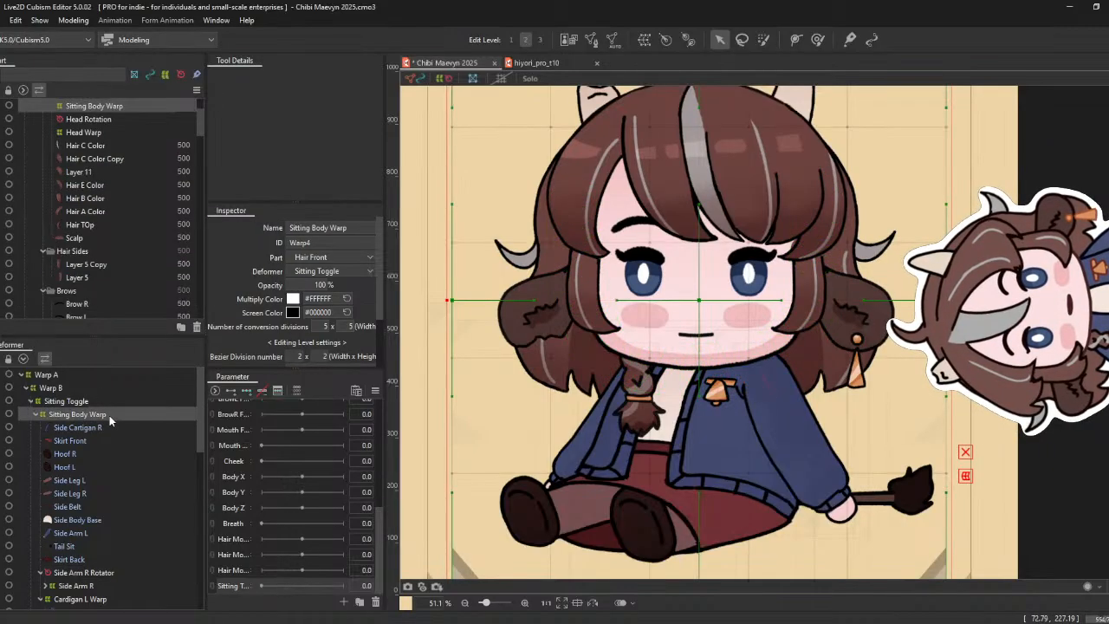
pyautogui.click(109, 422)
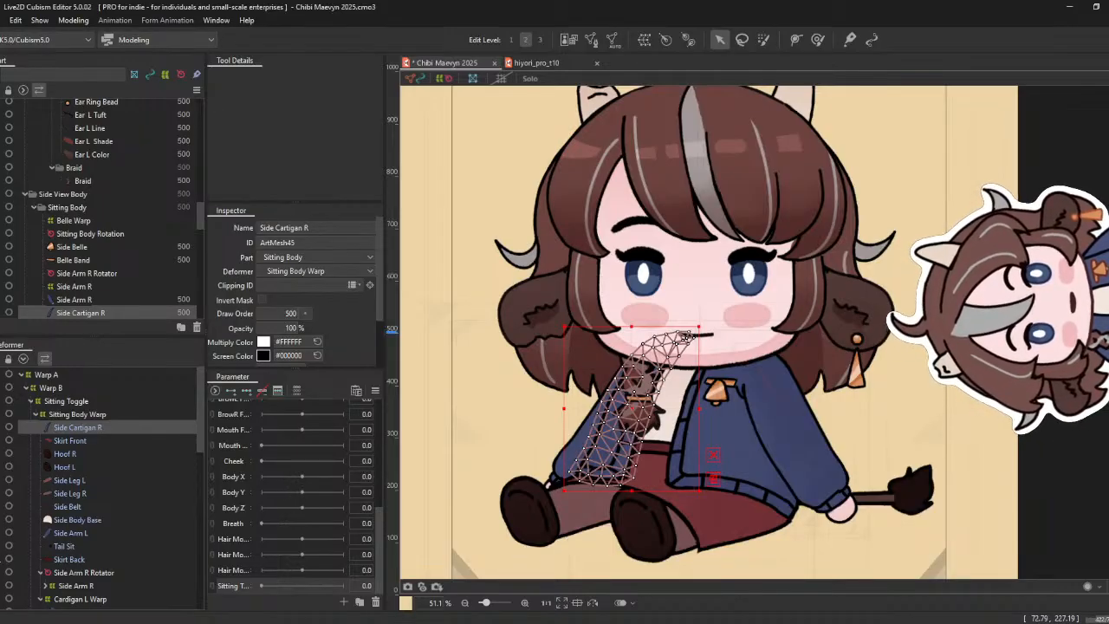
pyautogui.click(91, 561)
pyautogui.keyDown('ctrl'); pyautogui.click(89, 440); pyautogui.keyUp('ctrl')
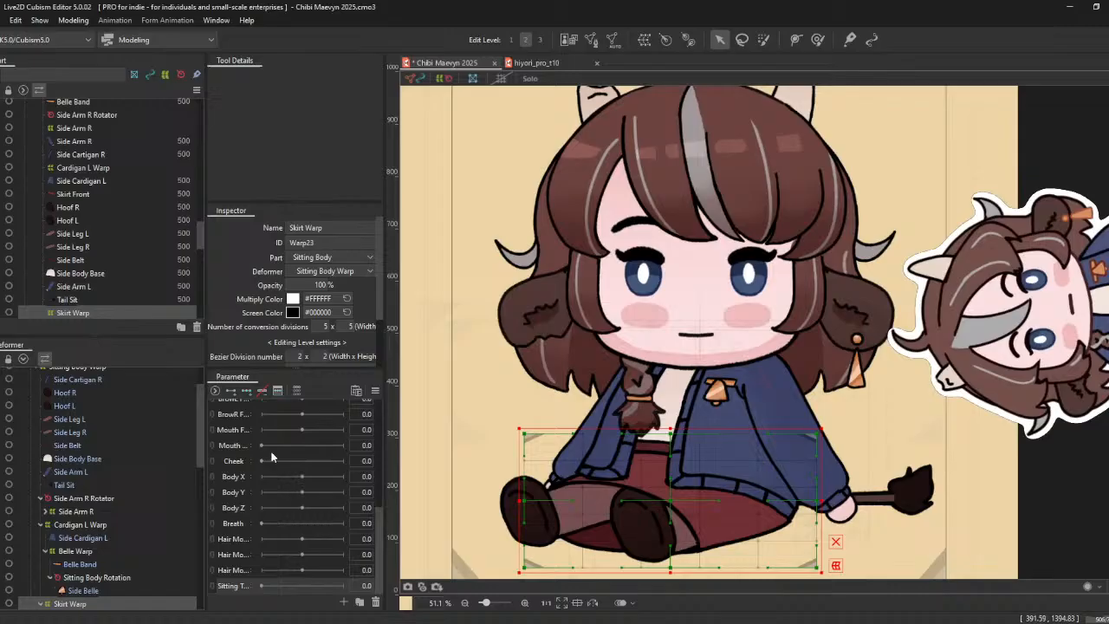
# - Create a warp deformer named Sittign Tail Warp around the Tail Sit mesh, inside Sitting Body Warp
pyautogui.scroll(1, 124, 442)
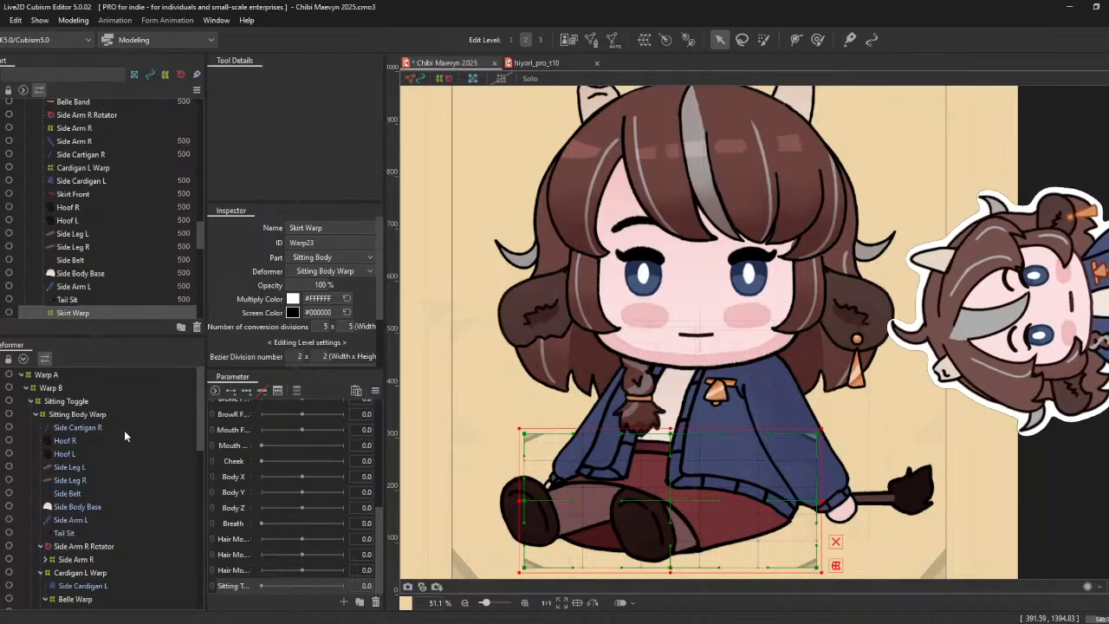
pyautogui.click(124, 429)
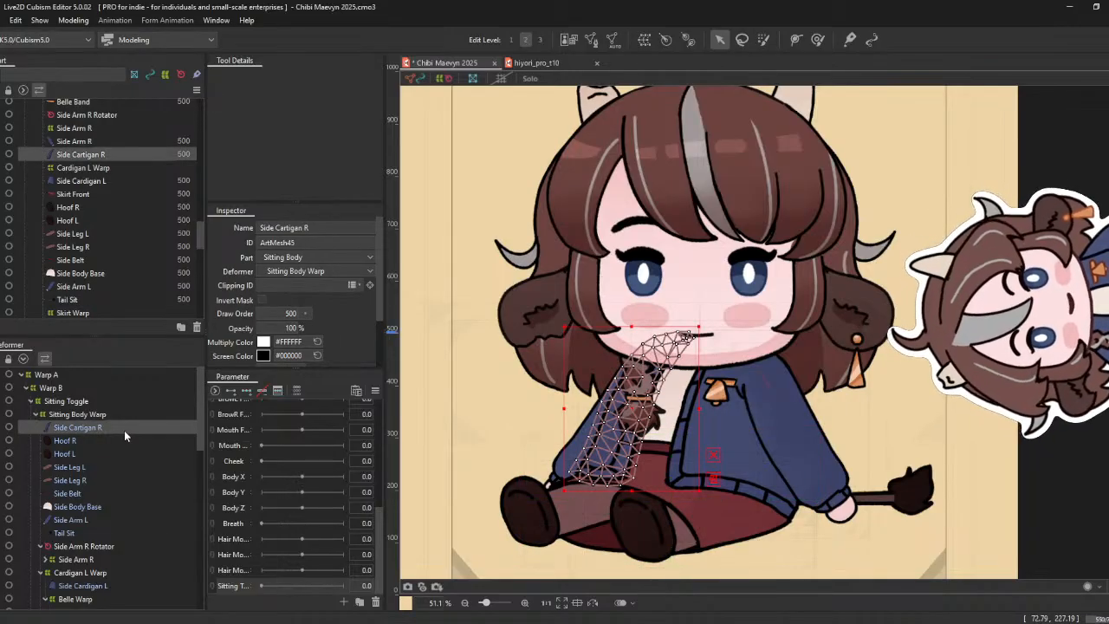
pyautogui.click(94, 518)
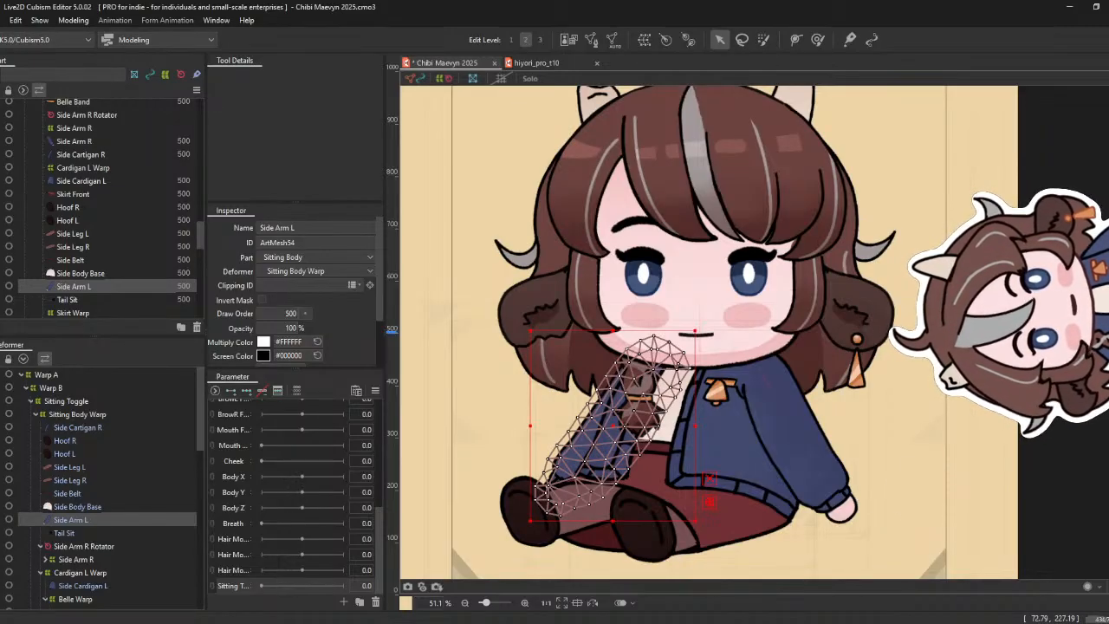
pyautogui.click(72, 533)
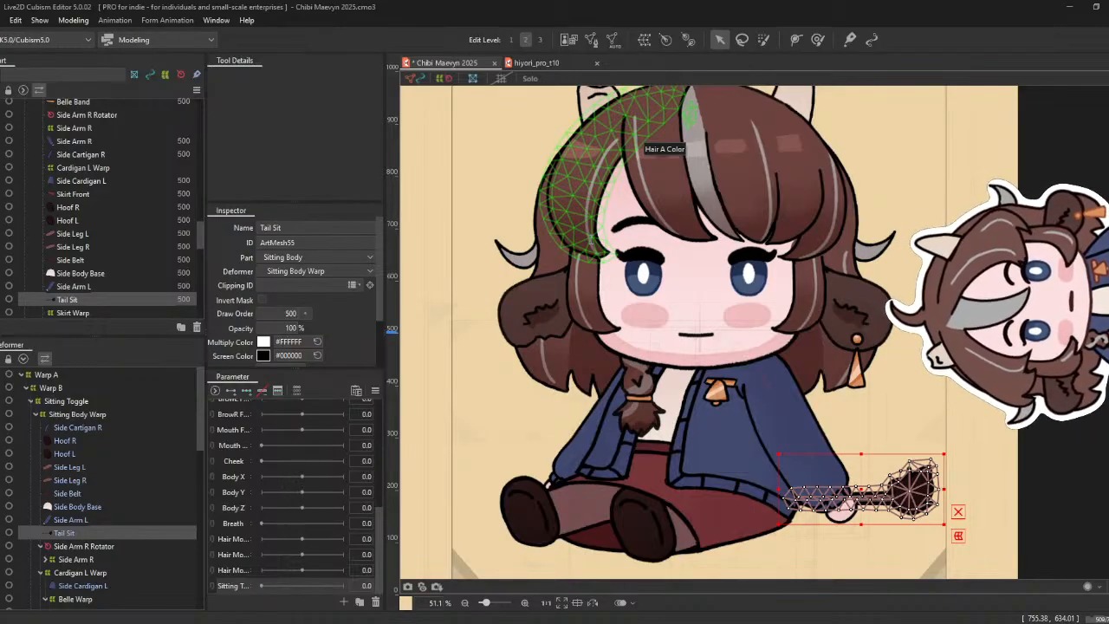
pyautogui.click(582, 421)
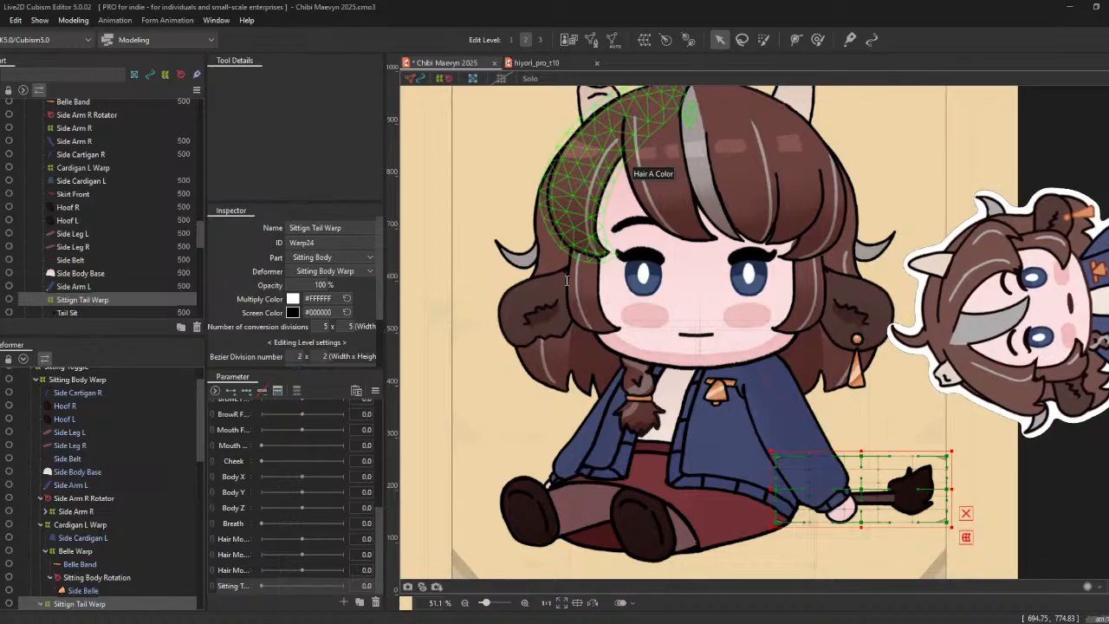
# - Create a parent rotation deformer named Tail Warp for the sitting tail, place its pivot at the tail base and turn it to about 97 degrees
pyautogui.click(557, 385)
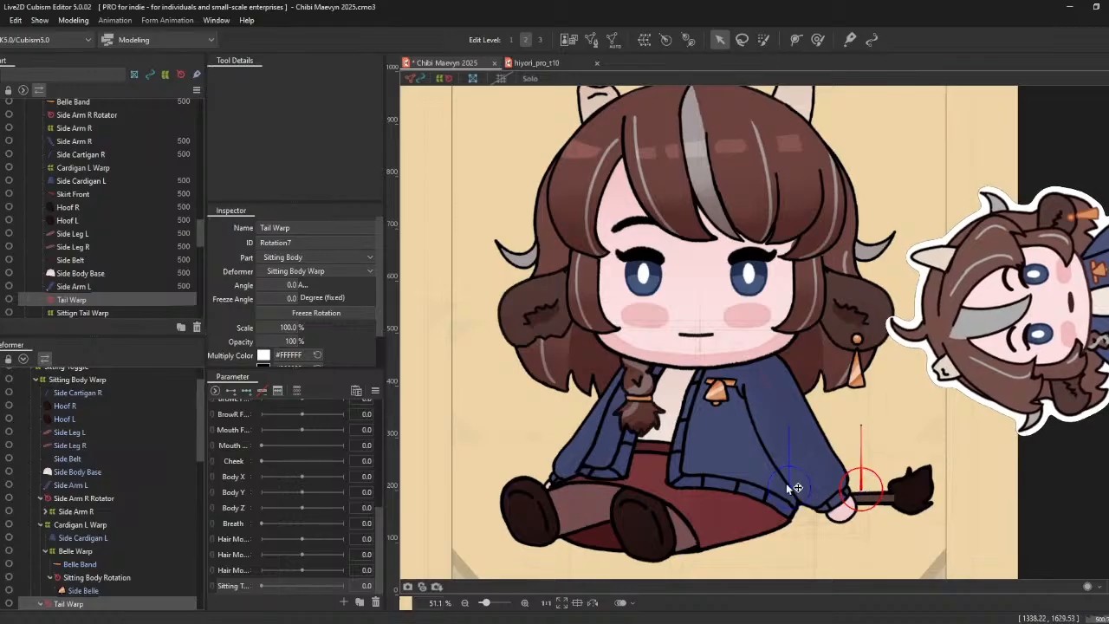
pyautogui.moveTo(787, 483); pyautogui.dragTo(787, 486)
pyautogui.moveTo(789, 430); pyautogui.dragTo(839, 493)
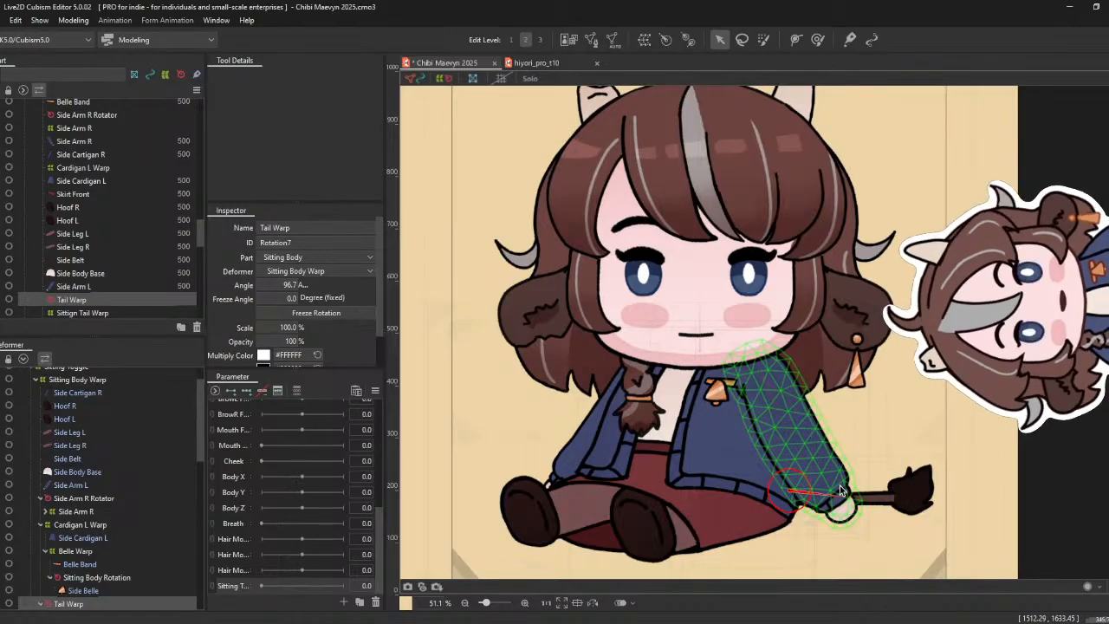
# - Create a warp deformer named Sitting Cardigan R Warp around the Side Cartigan R mesh
pyautogui.click(90, 395)
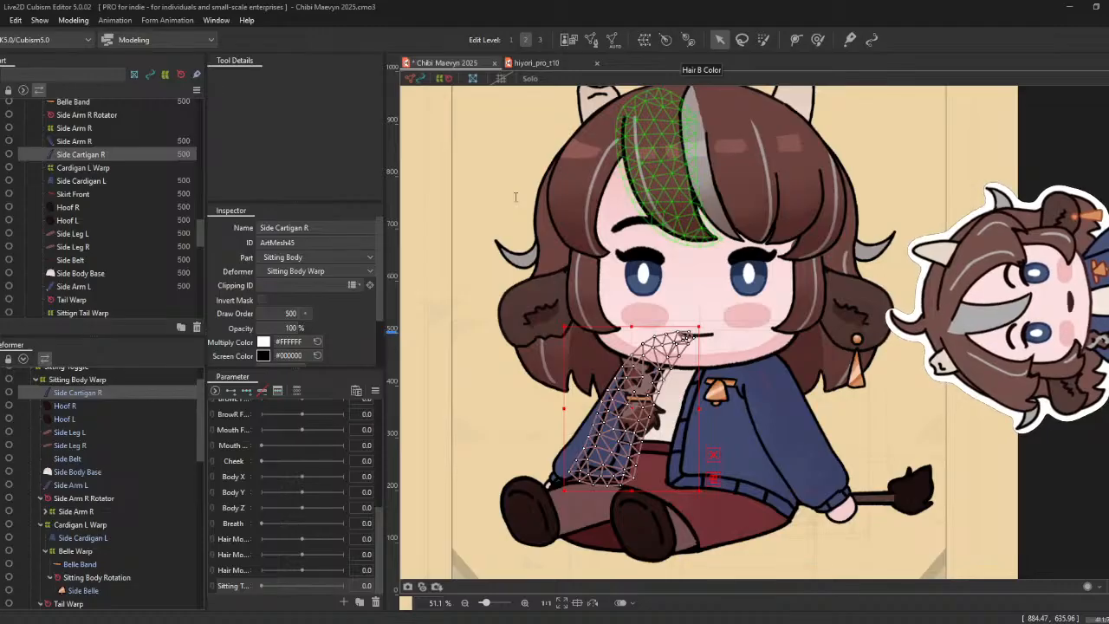
pyautogui.click(557, 382)
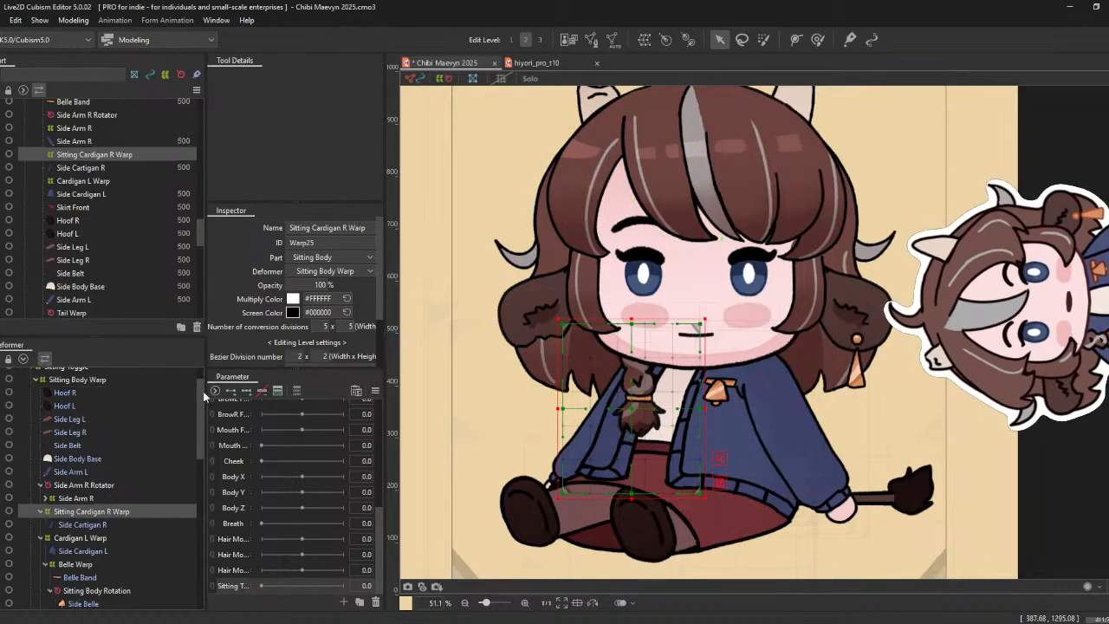
# - Create warp deformers Siting Leg L around Side Leg L and Hoof L, and Sitting Leg R around Side Leg R and Hoof R
pyautogui.click(124, 419)
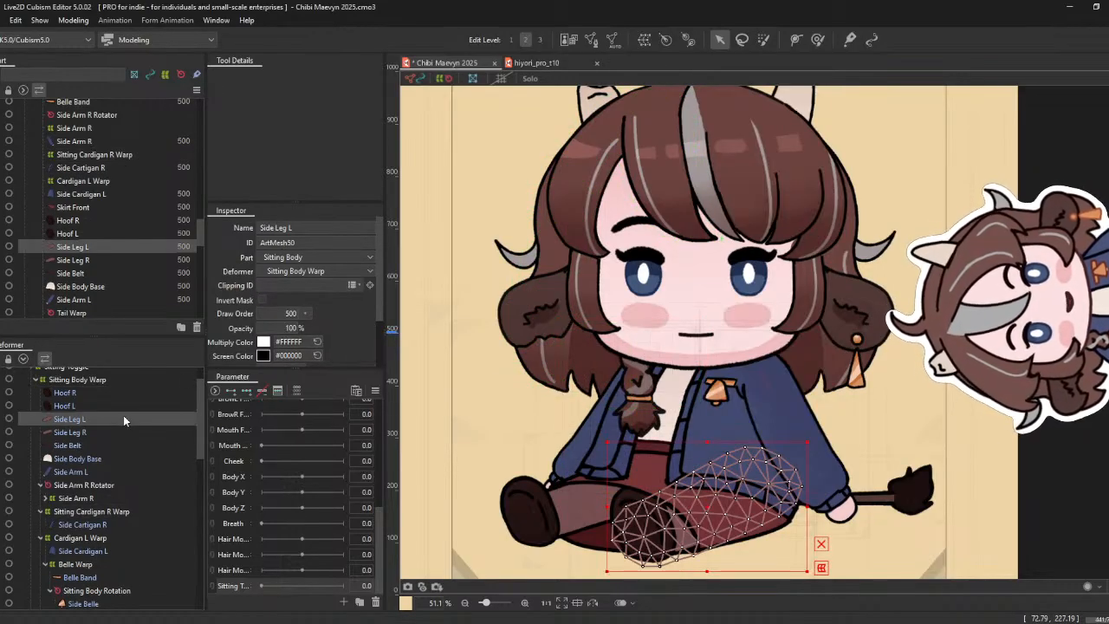
pyautogui.keyDown('ctrl'); pyautogui.click(123, 406); pyautogui.keyUp('ctrl')
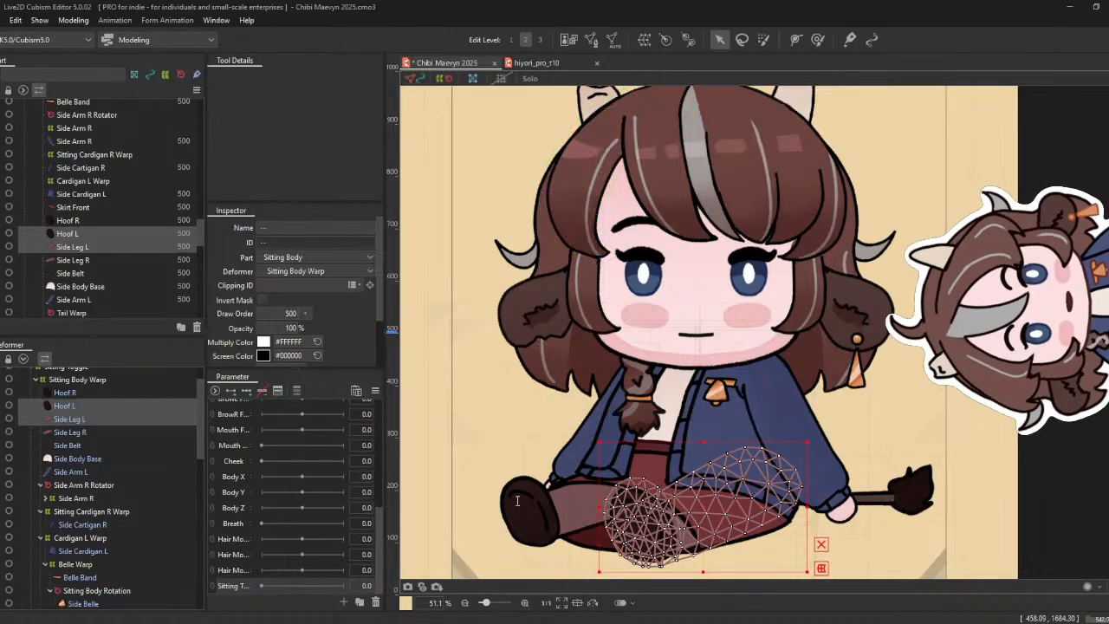
pyautogui.click(553, 380)
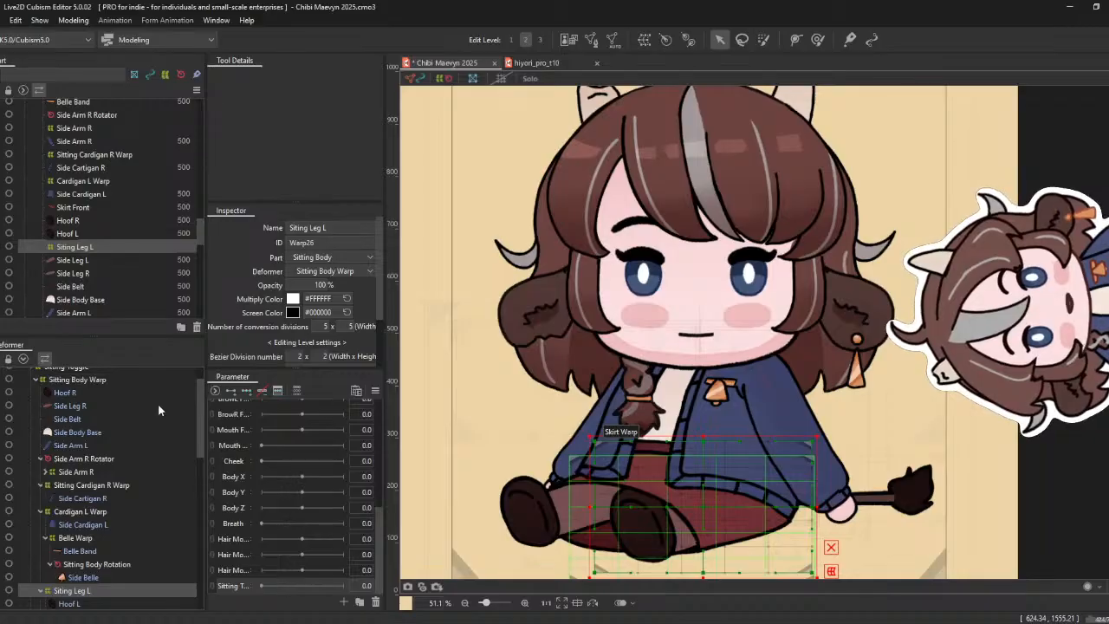
pyautogui.click(100, 396)
pyautogui.keyDown('ctrl'); pyautogui.click(99, 402); pyautogui.keyUp('ctrl')
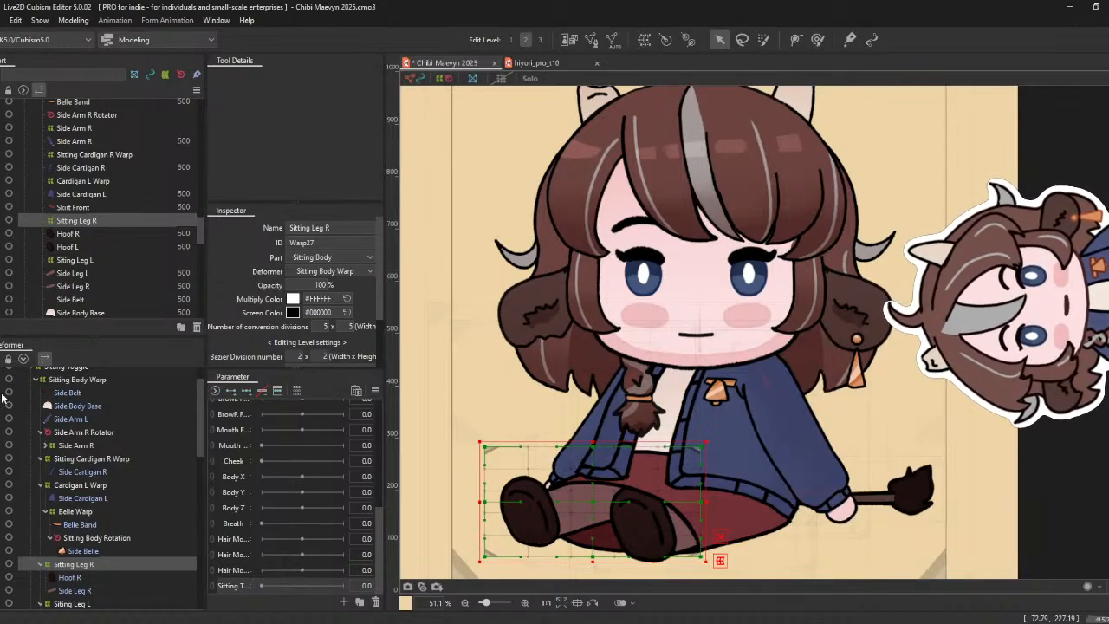
# - Create a warp deformer named Side Arm L Warp around the Side Arm L mesh, inside Sitting Body Warp
pyautogui.keyDown('ctrl'); pyautogui.click(86, 394); pyautogui.keyUp('ctrl')
pyautogui.keyDown('ctrl'); pyautogui.click(86, 407); pyautogui.keyUp('ctrl')
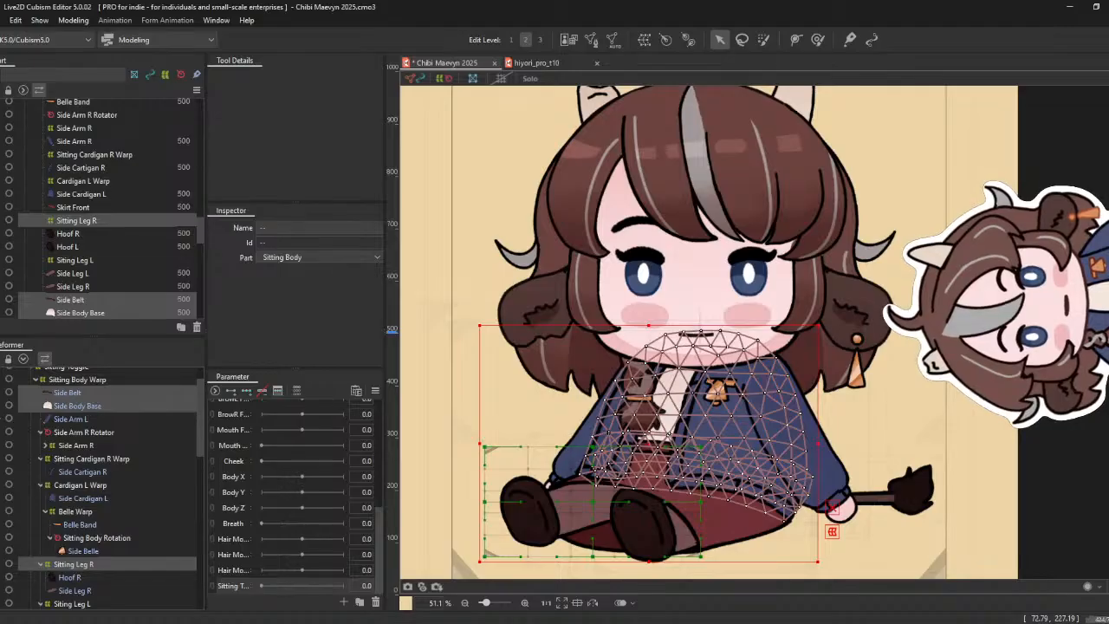
pyautogui.click(91, 422)
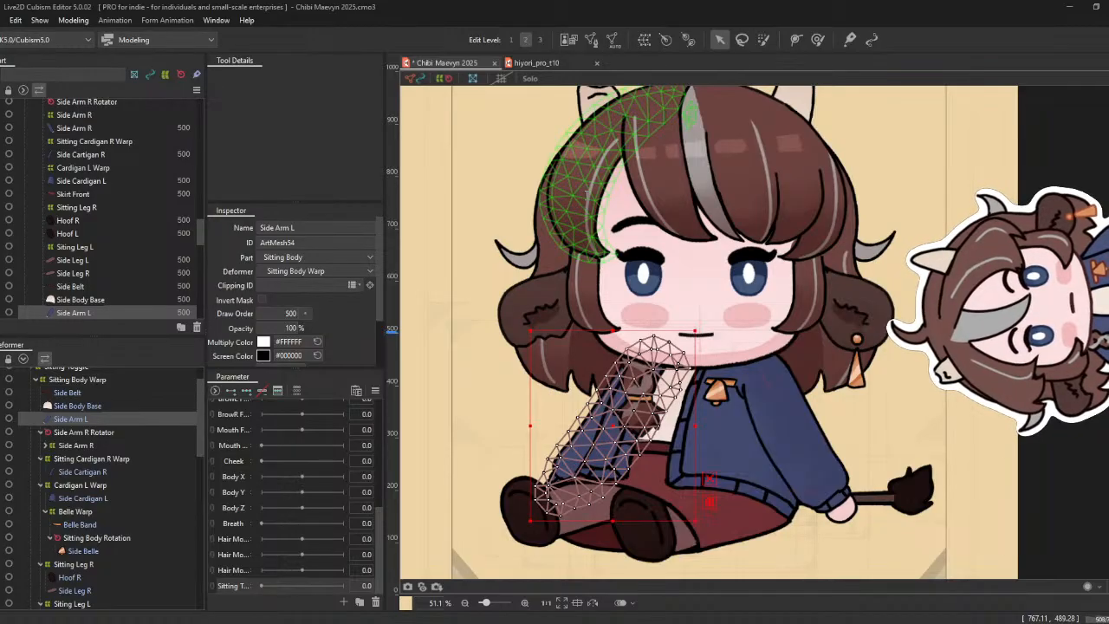
pyautogui.click(546, 382)
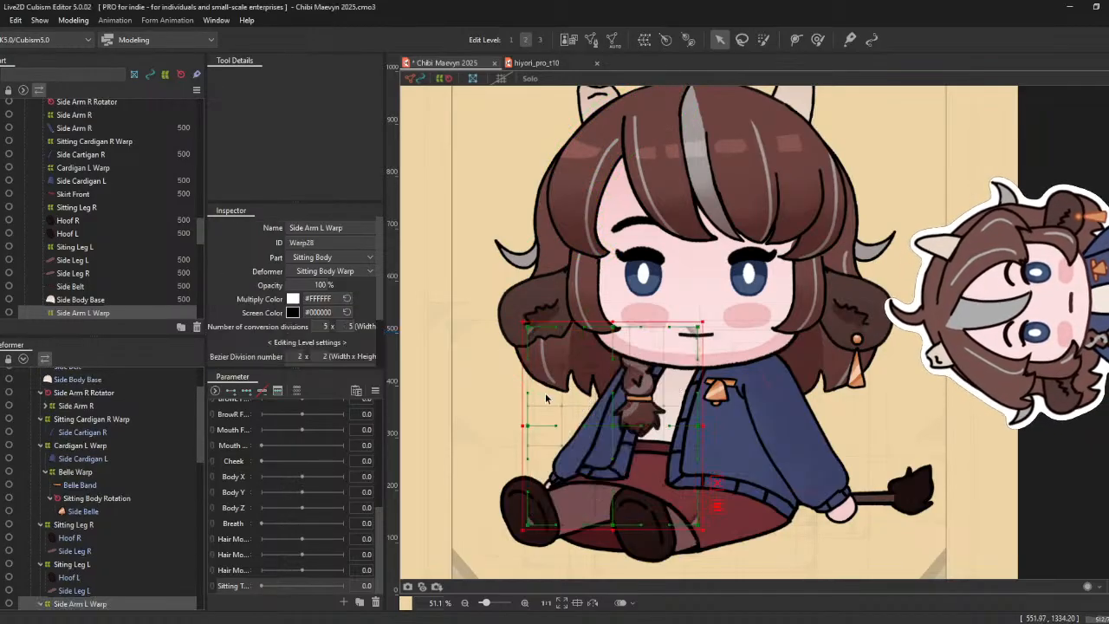
# - Create a warp deformer named Body Base around the Side Belt and Side Body Base meshes
pyautogui.scroll(2, 146, 485)
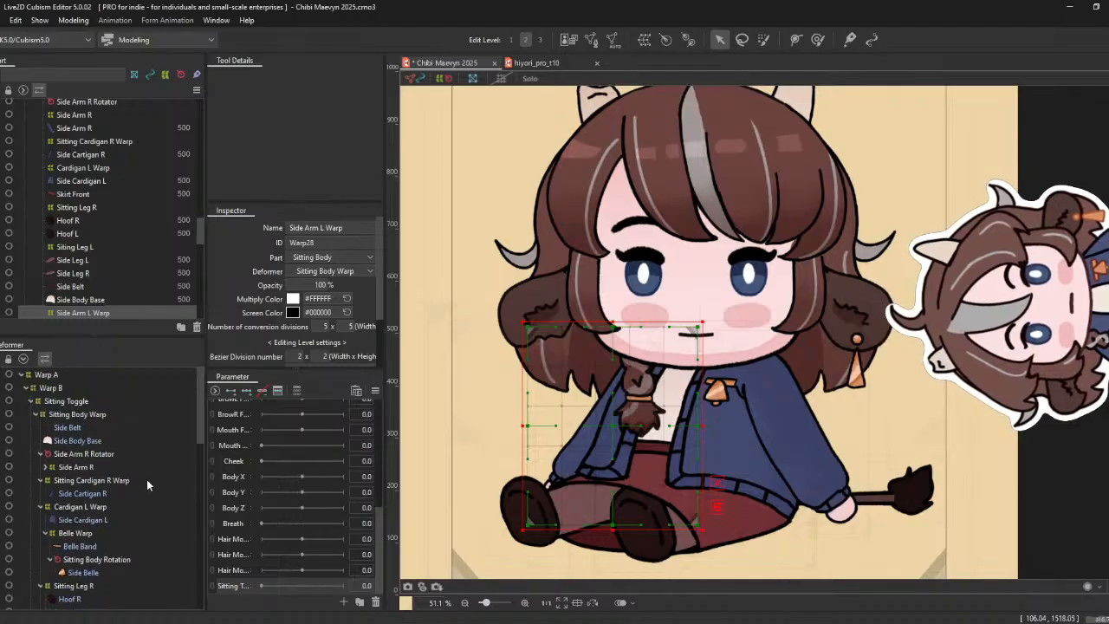
pyautogui.click(119, 440)
pyautogui.keyDown('ctrl'); pyautogui.click(110, 428); pyautogui.keyUp('ctrl')
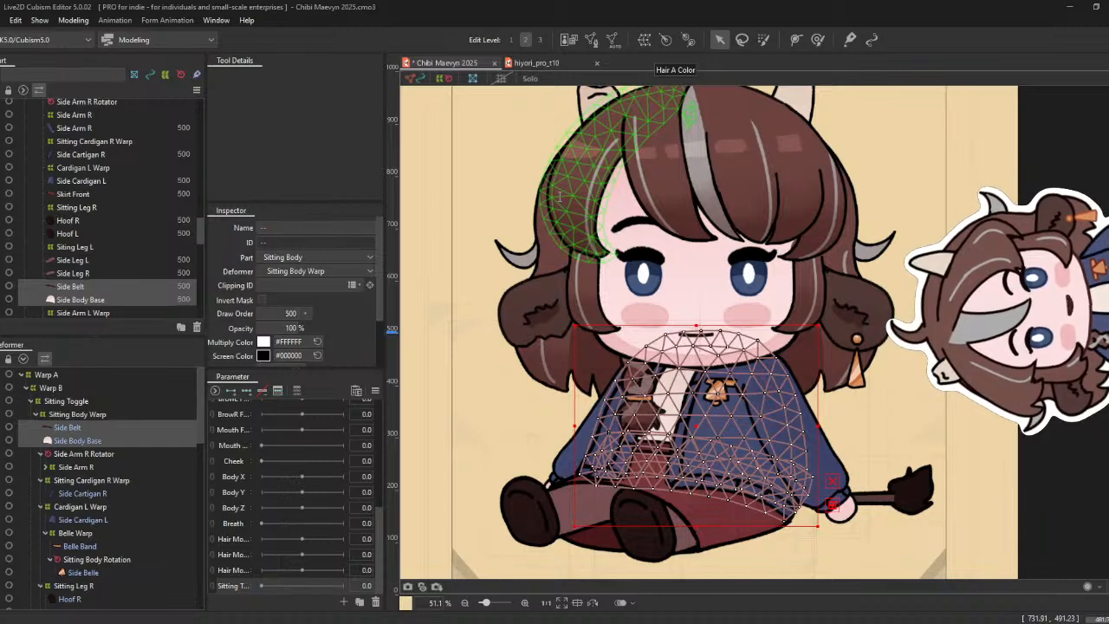
pyautogui.click(573, 382)
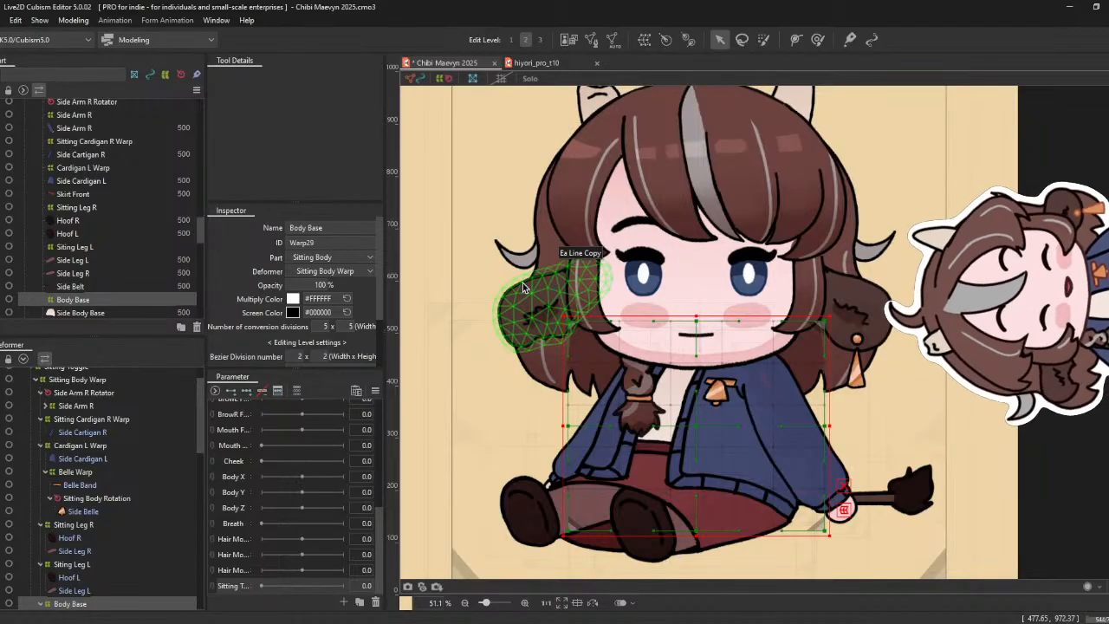
# - Save the chibi model file
pyautogui.click(2, 18)
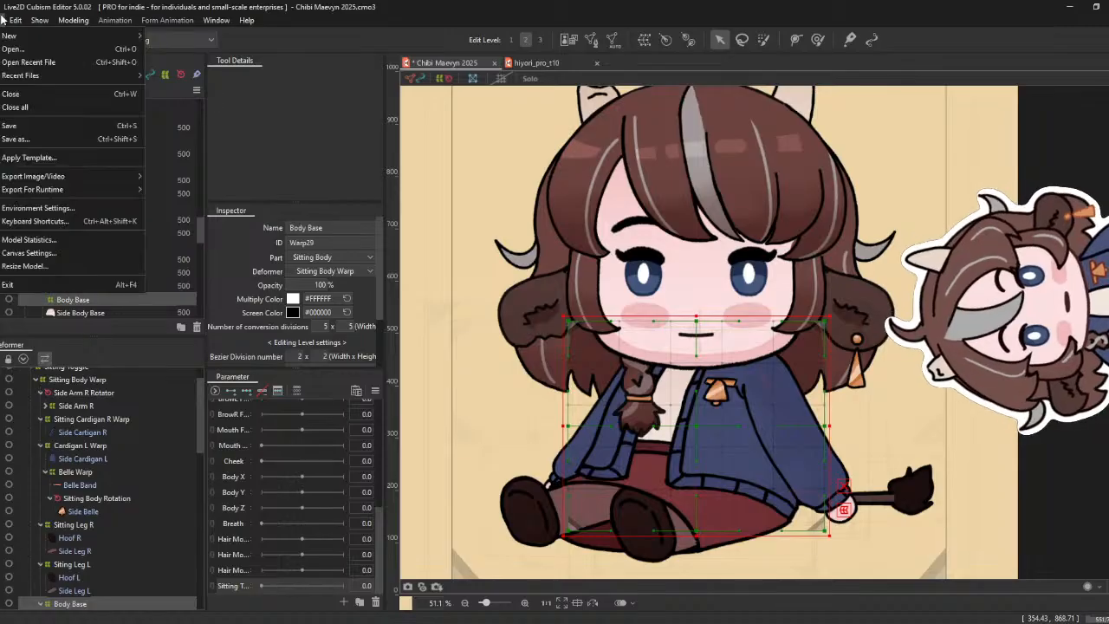
pyautogui.click(21, 127)
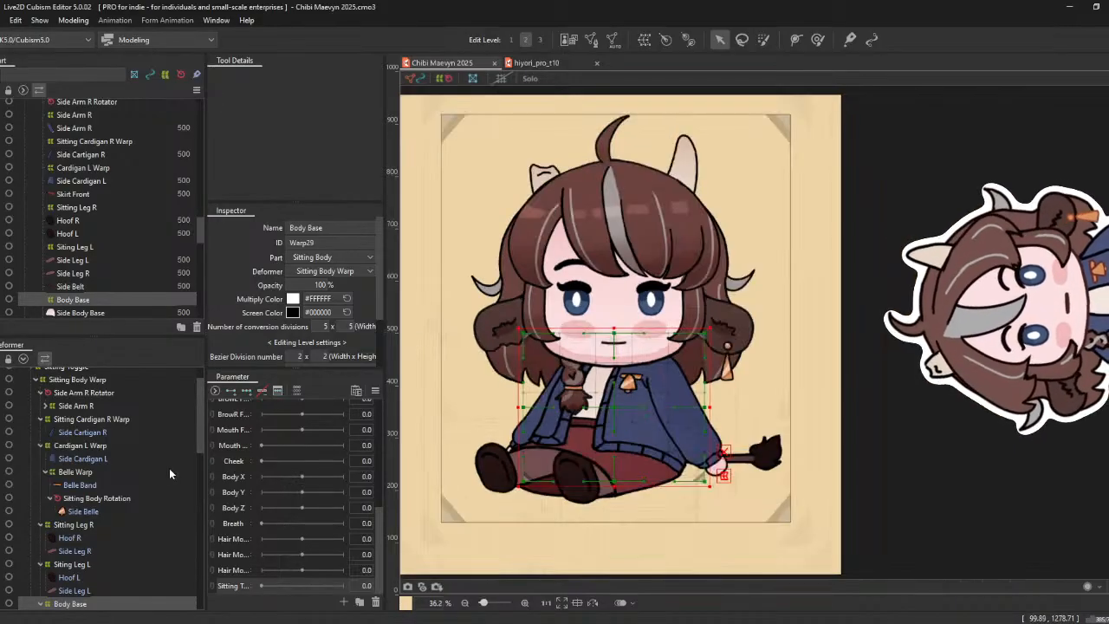
pyautogui.scroll(-2, 709, 332)
pyautogui.scroll(1, 100, 486)
pyautogui.click(2, 20)
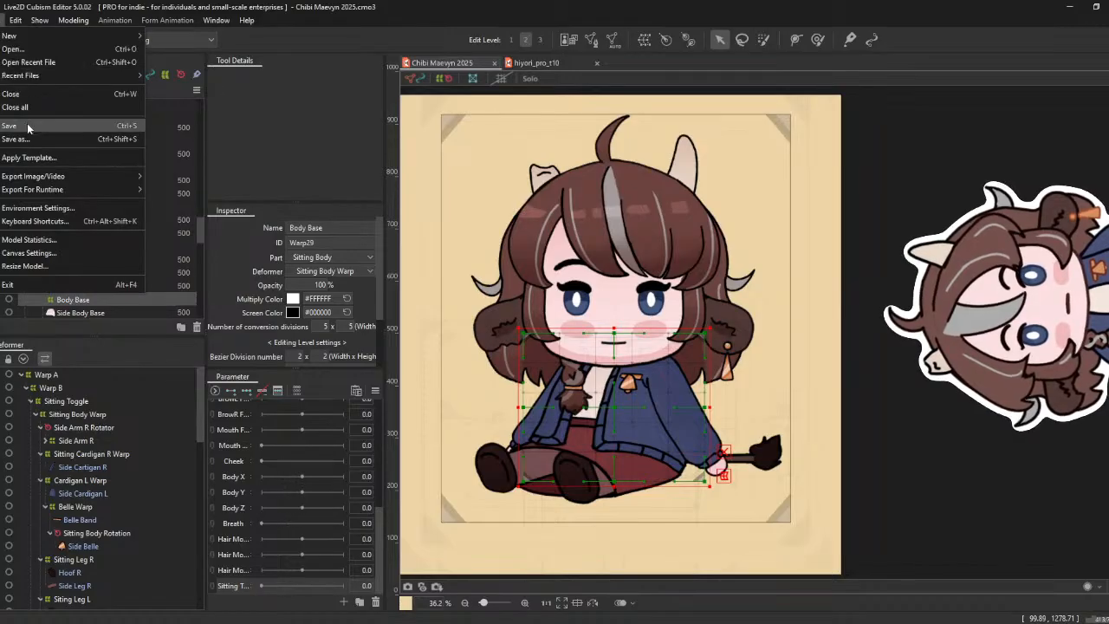
pyautogui.press('Escape')
# - Examine the individual hair meshes under Head Warp to identify which ones form the front hair
pyautogui.scroll(-3, 808, 293)
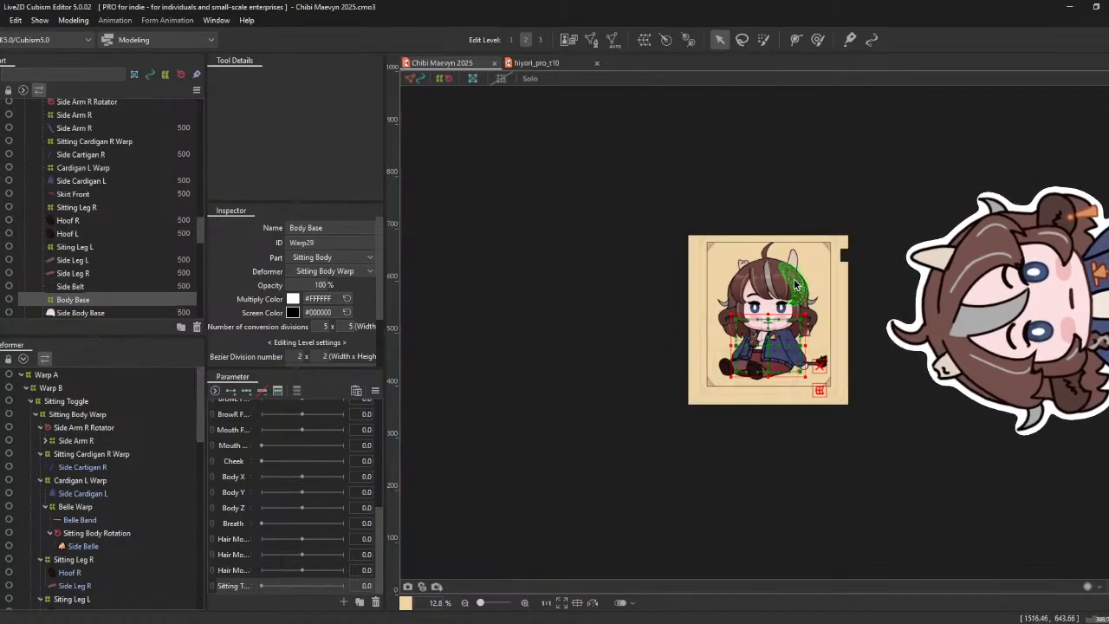
pyautogui.scroll(2, 749, 261)
pyautogui.scroll(2, 728, 286)
pyautogui.click(755, 278)
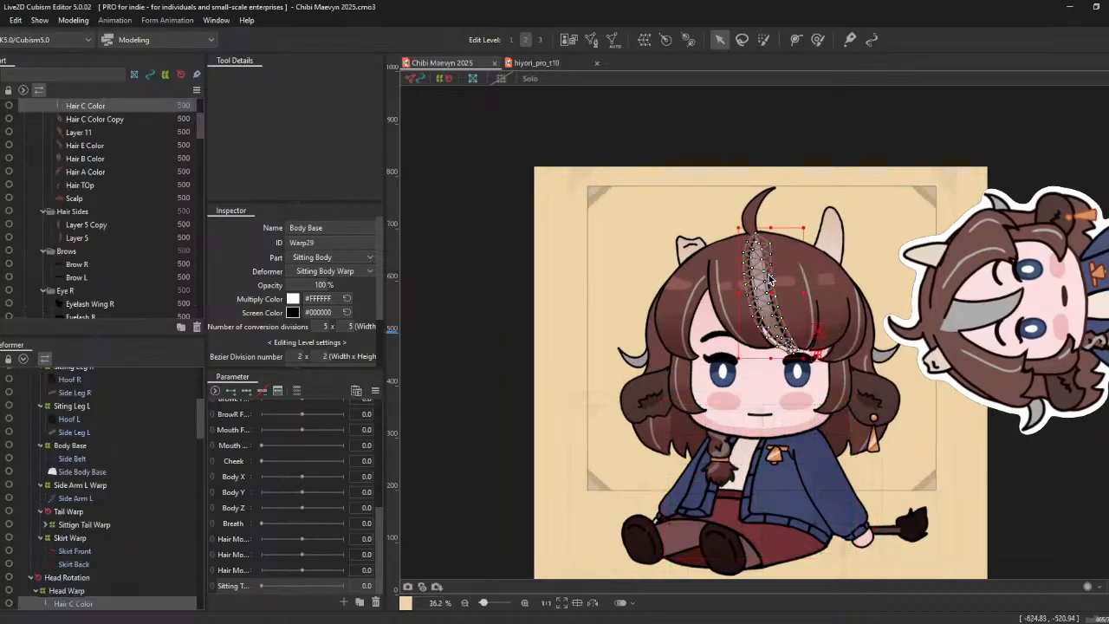
pyautogui.scroll(1, 77, 516)
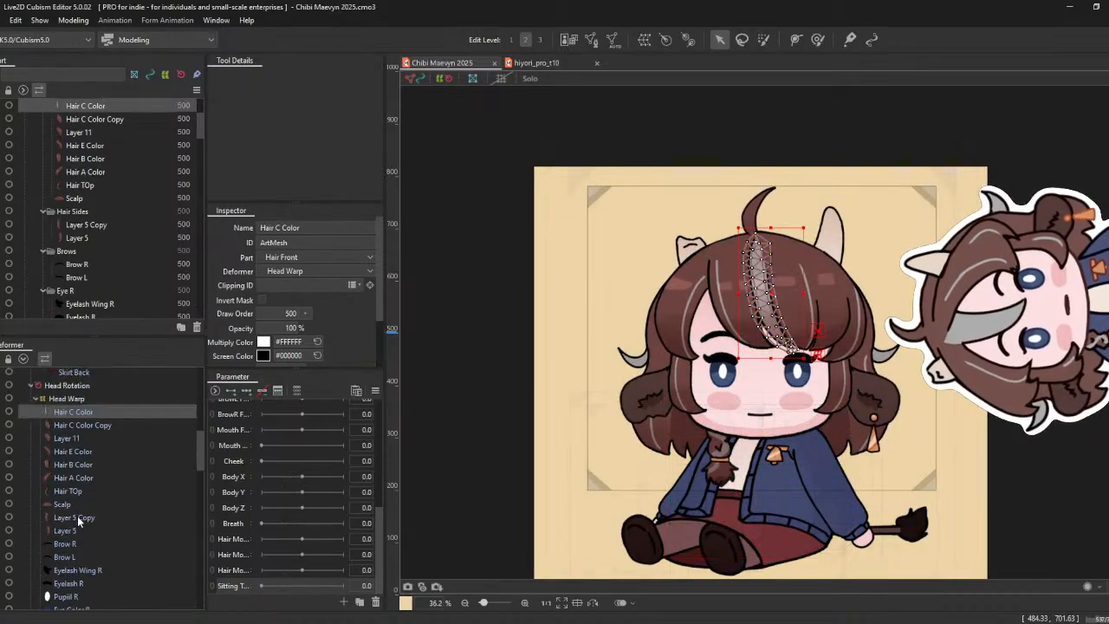
pyautogui.click(92, 490)
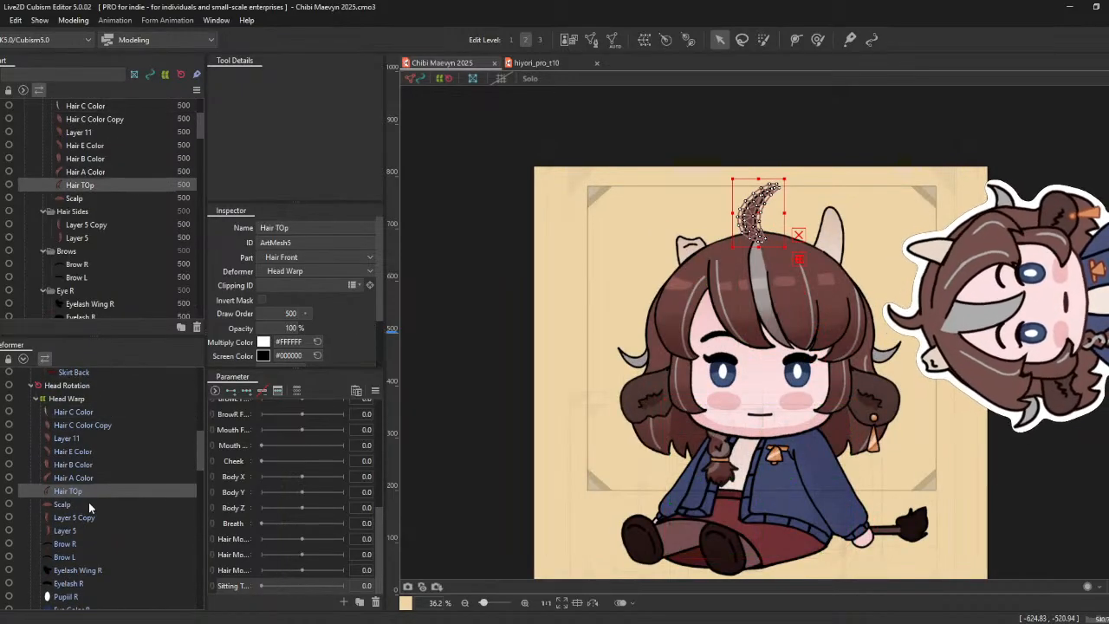
pyautogui.click(87, 452)
pyautogui.click(90, 438)
# - Select the front hair meshes Hair C Color, Hair C Color Copy, Layer 11, Hair E Color, Hair B Color and Hair A Color, excluding Hair TOp
pyautogui.click(95, 415)
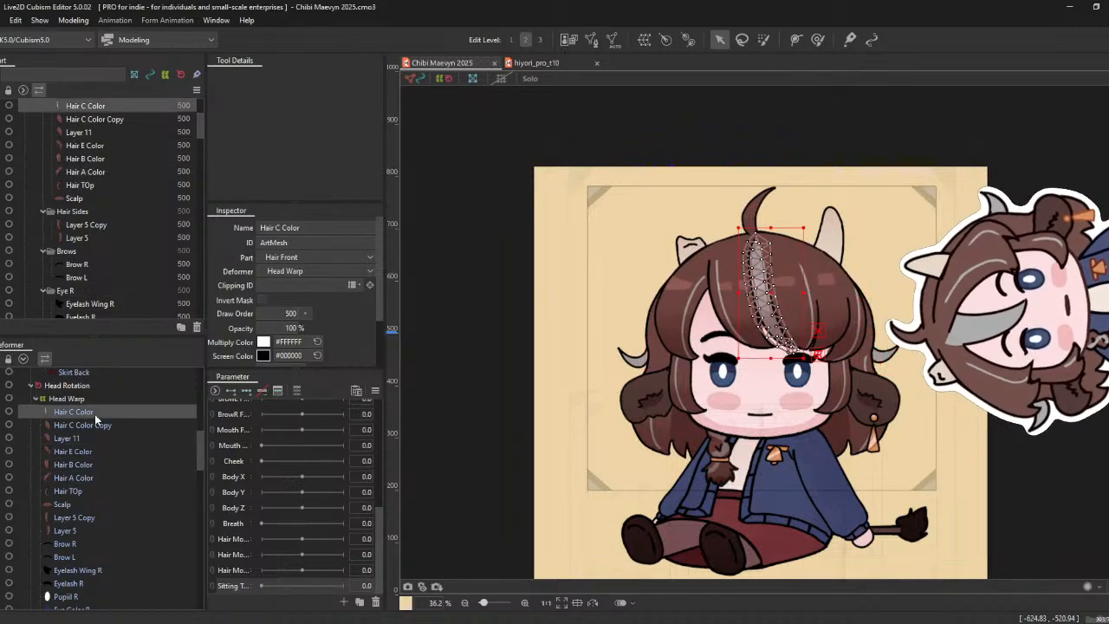
pyautogui.keyDown('ctrl'); pyautogui.click(93, 426); pyautogui.keyUp('ctrl')
pyautogui.keyDown('ctrl'); pyautogui.click(89, 446); pyautogui.keyUp('ctrl')
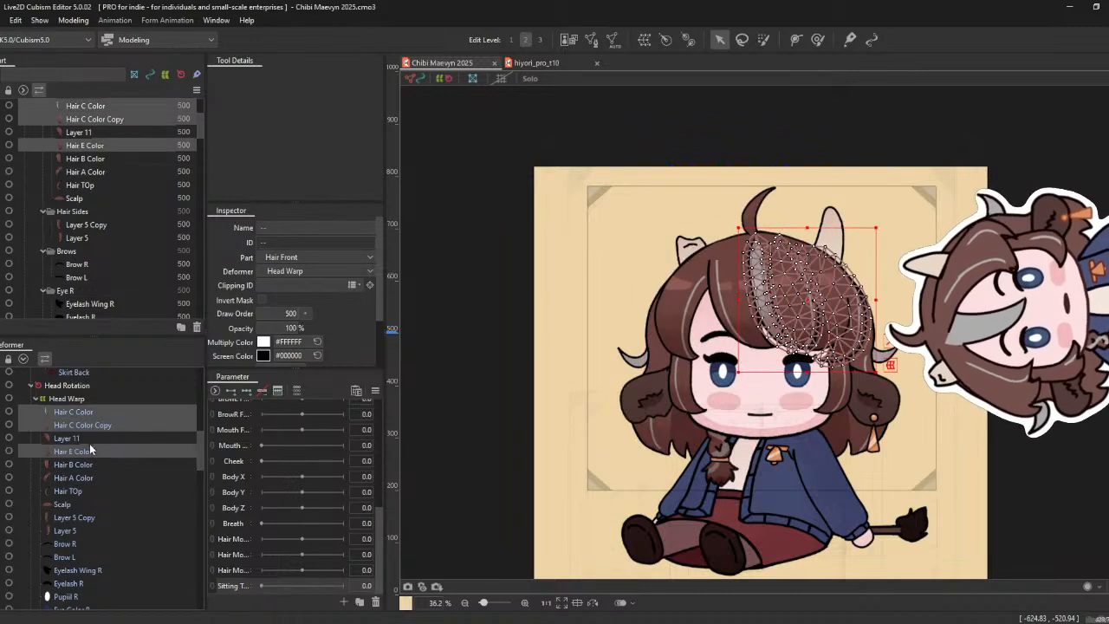
pyautogui.keyDown('ctrl'); pyautogui.click(82, 440); pyautogui.keyUp('ctrl')
pyautogui.keyDown('ctrl'); pyautogui.click(81, 465); pyautogui.keyUp('ctrl')
pyautogui.keyDown('ctrl'); pyautogui.click(79, 477); pyautogui.keyUp('ctrl')
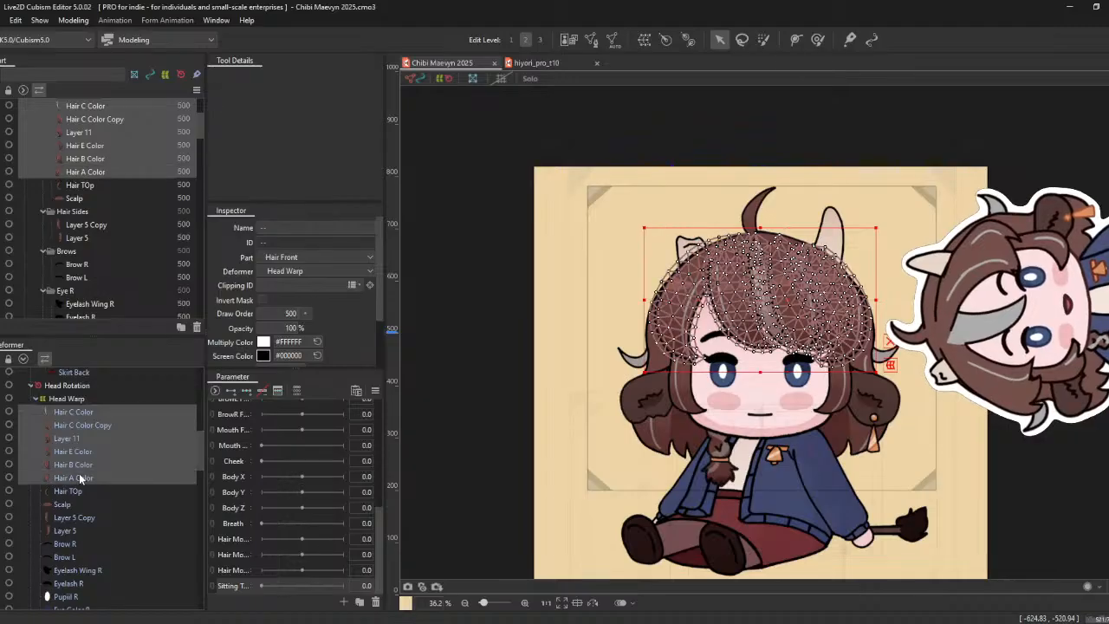
pyautogui.keyDown('ctrl'); pyautogui.click(74, 493); pyautogui.keyUp('ctrl')
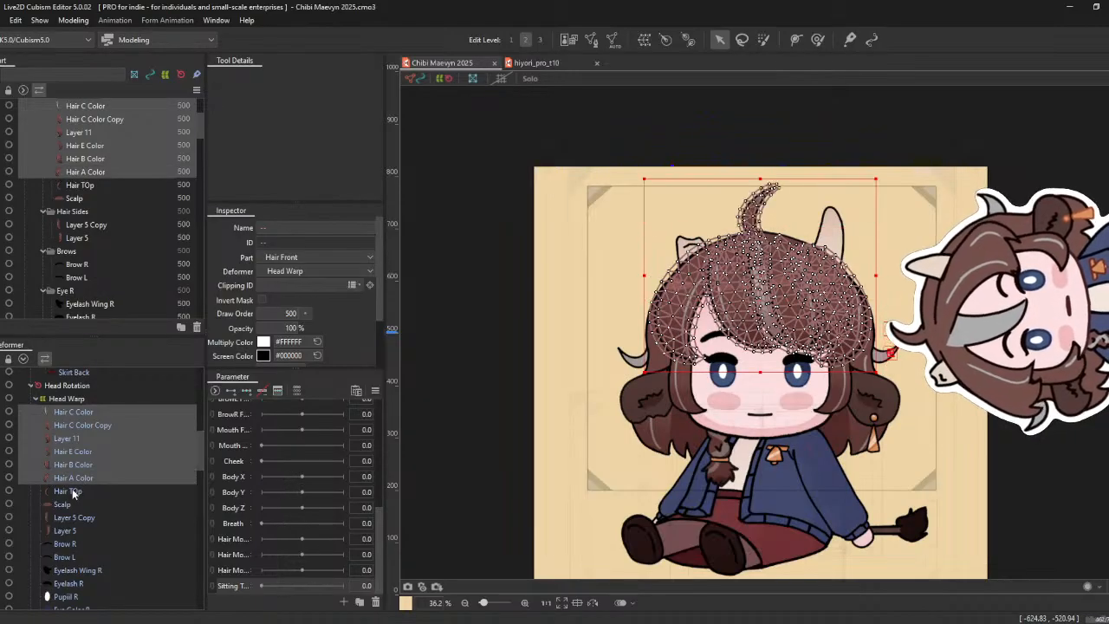
pyautogui.keyDown('ctrl'); pyautogui.click(73, 493); pyautogui.keyUp('ctrl')
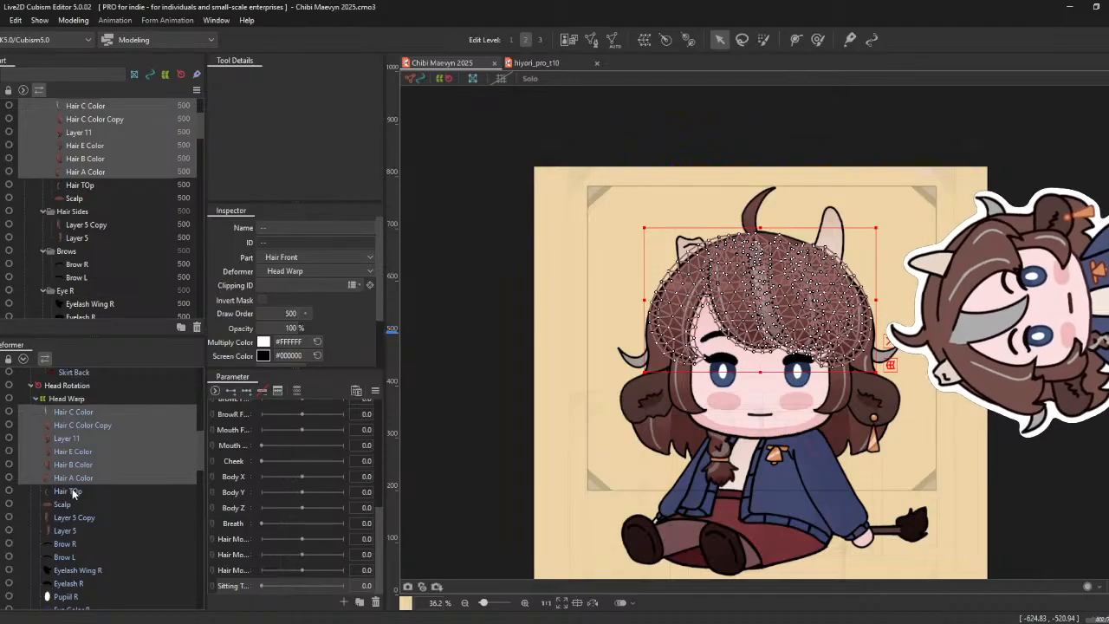
# - Try moving the selected front hair meshes upward off the scalp, and undo the move
pyautogui.scroll(5, 751, 234)
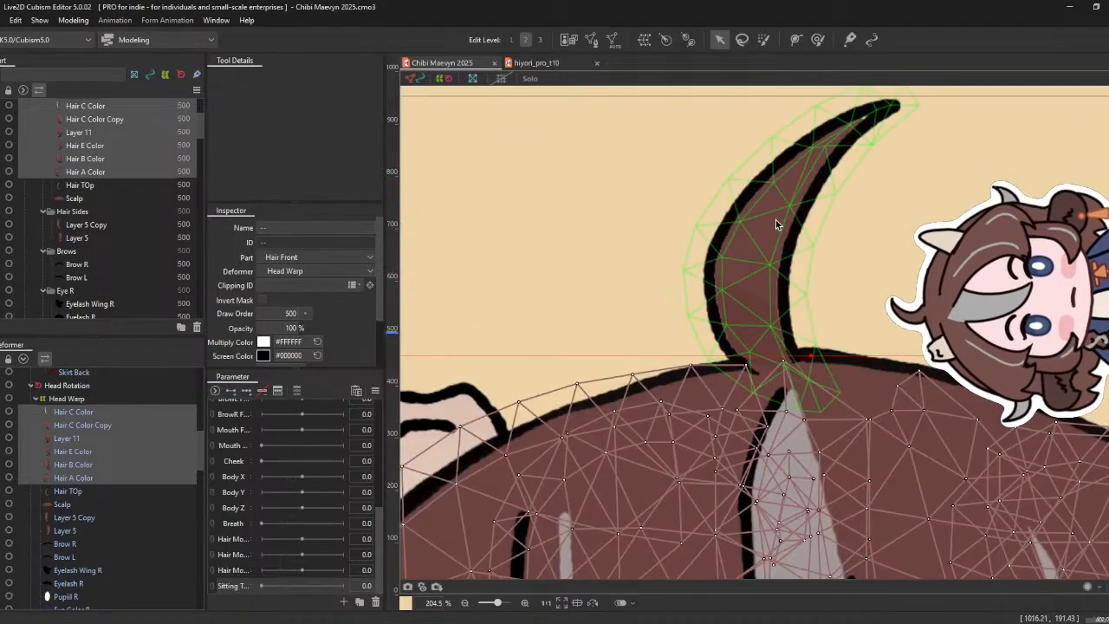
pyautogui.scroll(-3, 776, 219)
pyautogui.moveTo(860, 438); pyautogui.dragTo(827, 250)
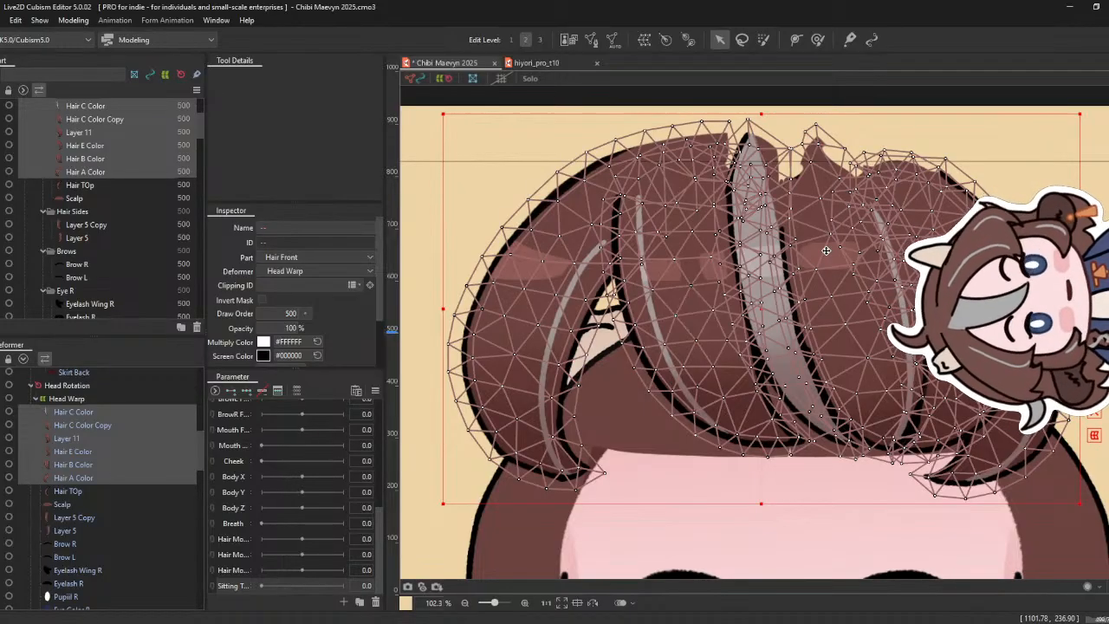
pyautogui.hotkey('ctrl', 'z')
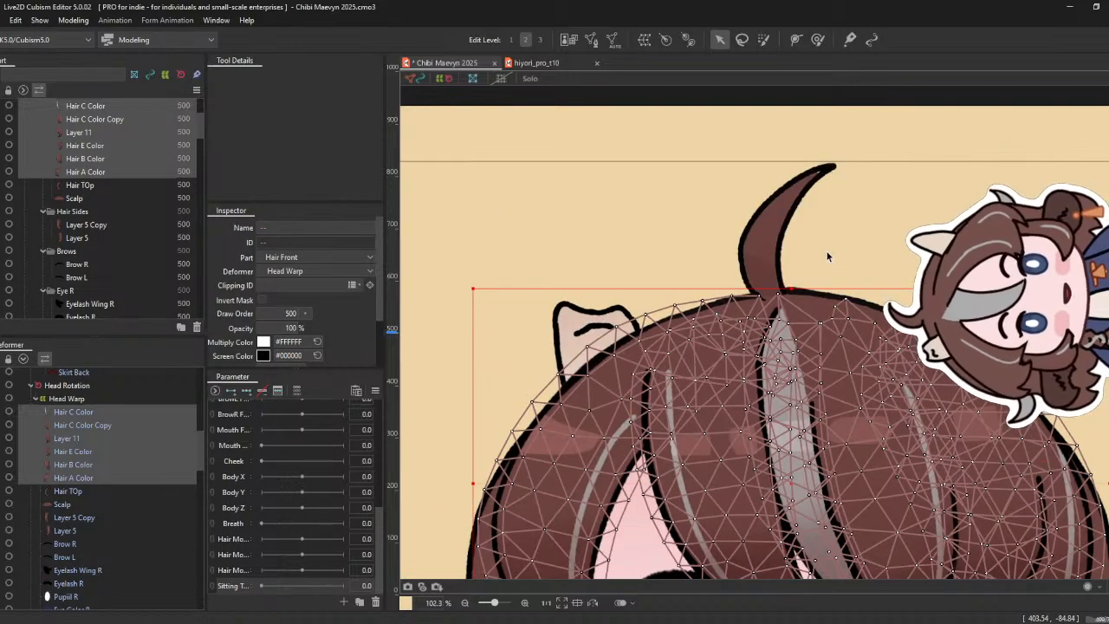
# - Nudge a Hair C Color Copy mesh vertex slightly near the base of the top hair tuft
pyautogui.scroll(3, 842, 278)
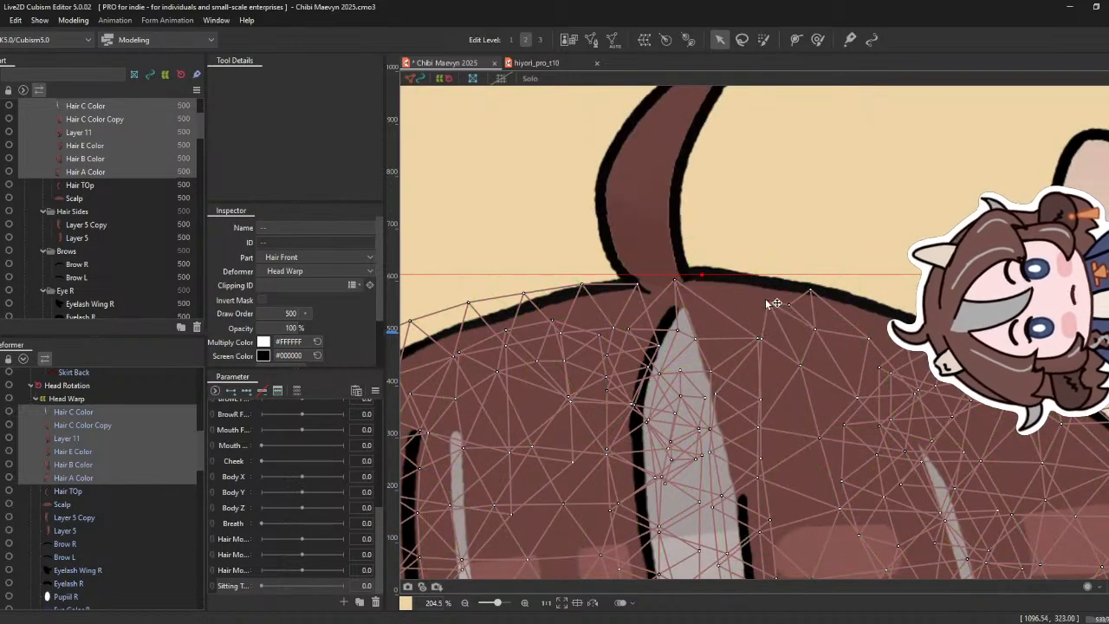
pyautogui.moveTo(766, 300); pyautogui.dragTo(763, 296)
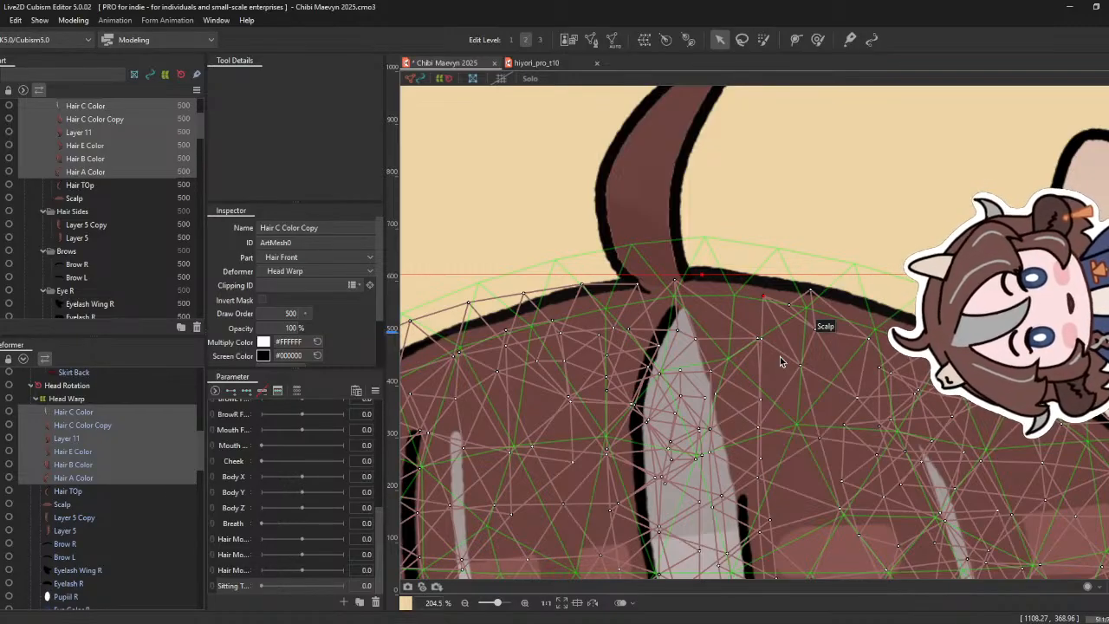
pyautogui.scroll(-8, 727, 394)
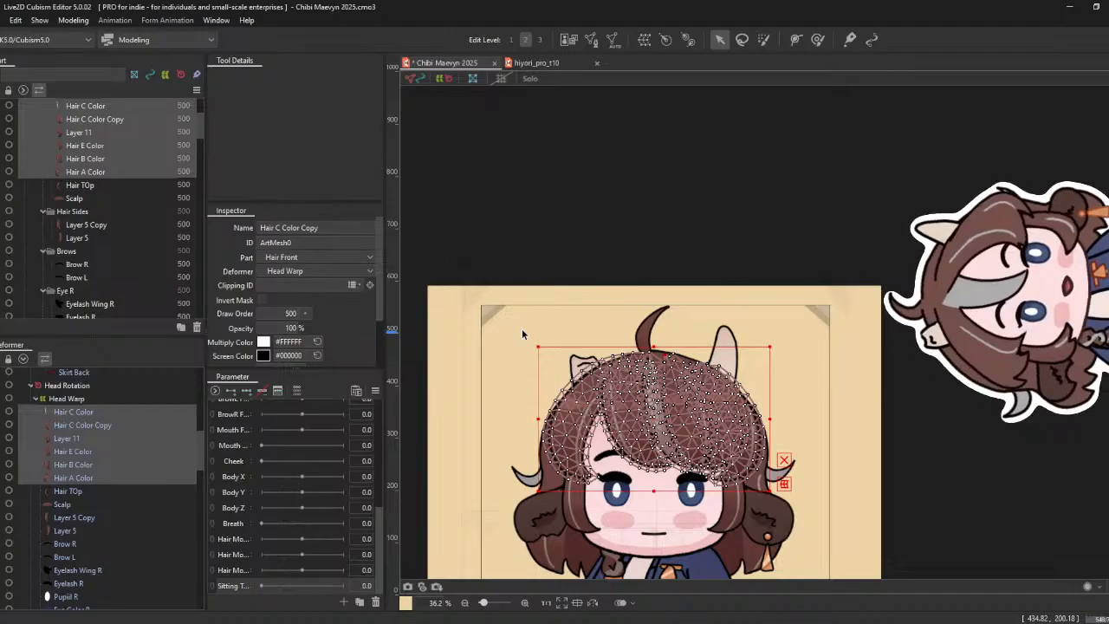
pyautogui.scroll(8, 624, 344)
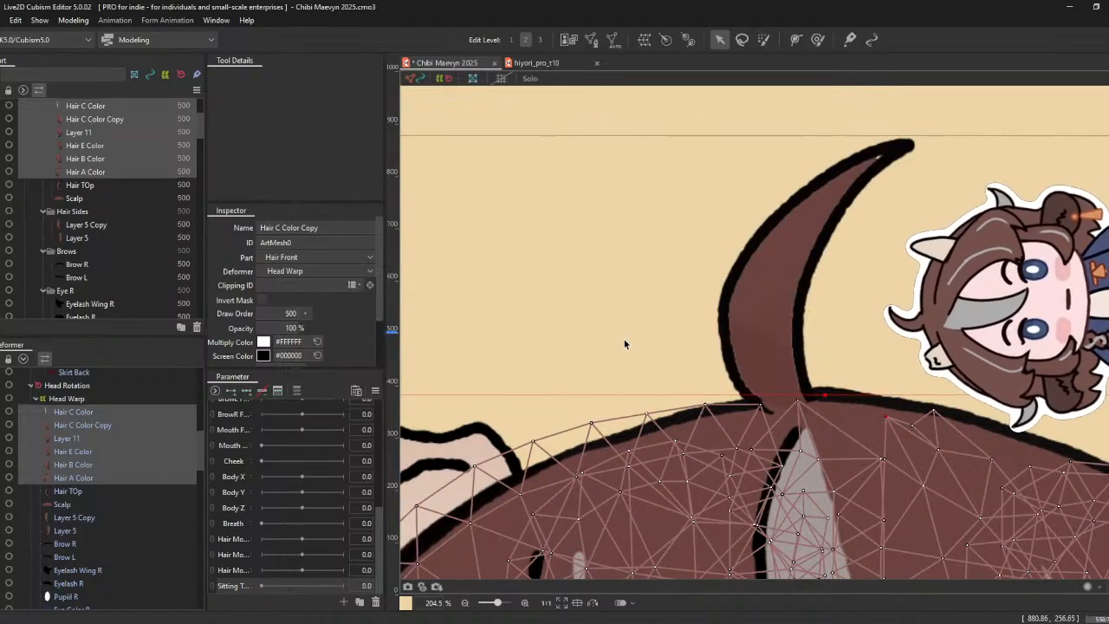
# - Create a warp deformer named Head Warp Front around the selected front hair meshes, under Head Warp
pyautogui.scroll(-2, 624, 344)
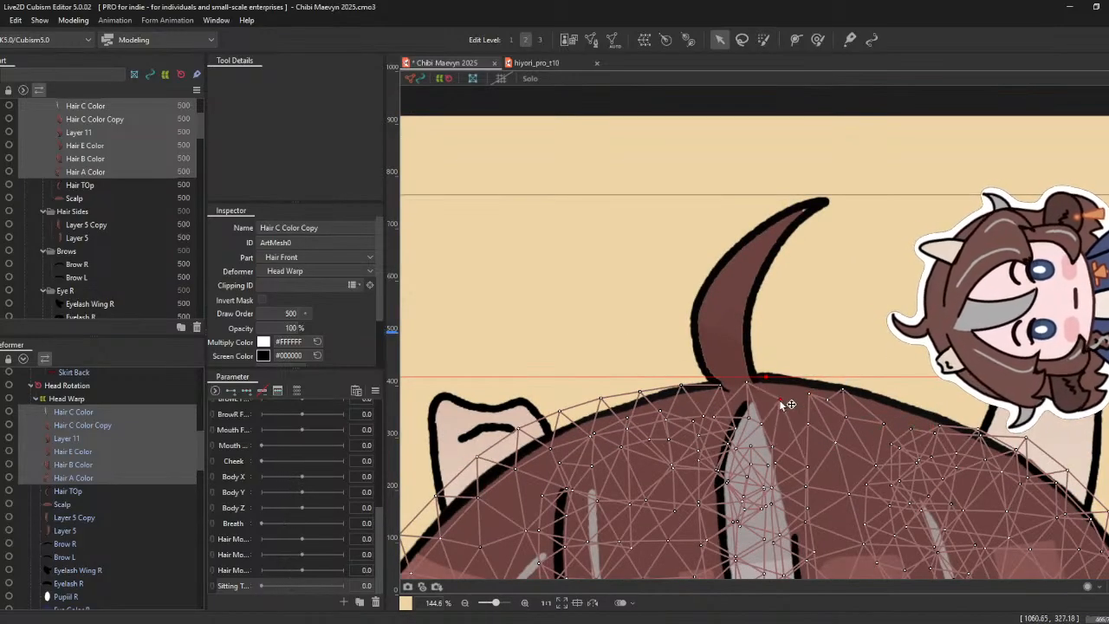
pyautogui.click(795, 325)
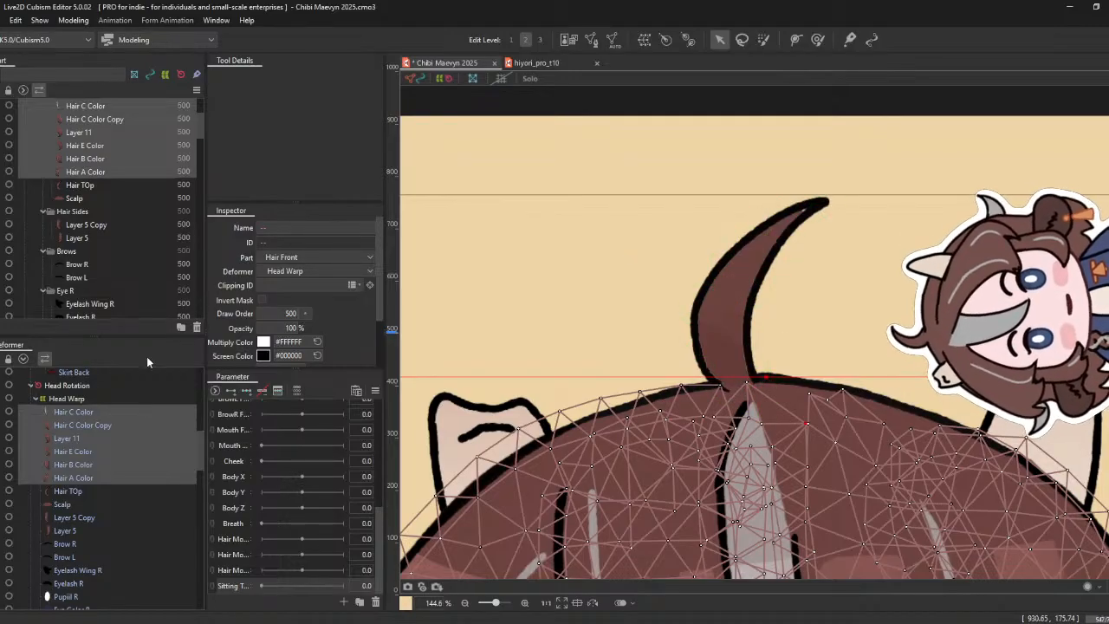
pyautogui.scroll(-3, 951, 263)
pyautogui.scroll(5, 913, 241)
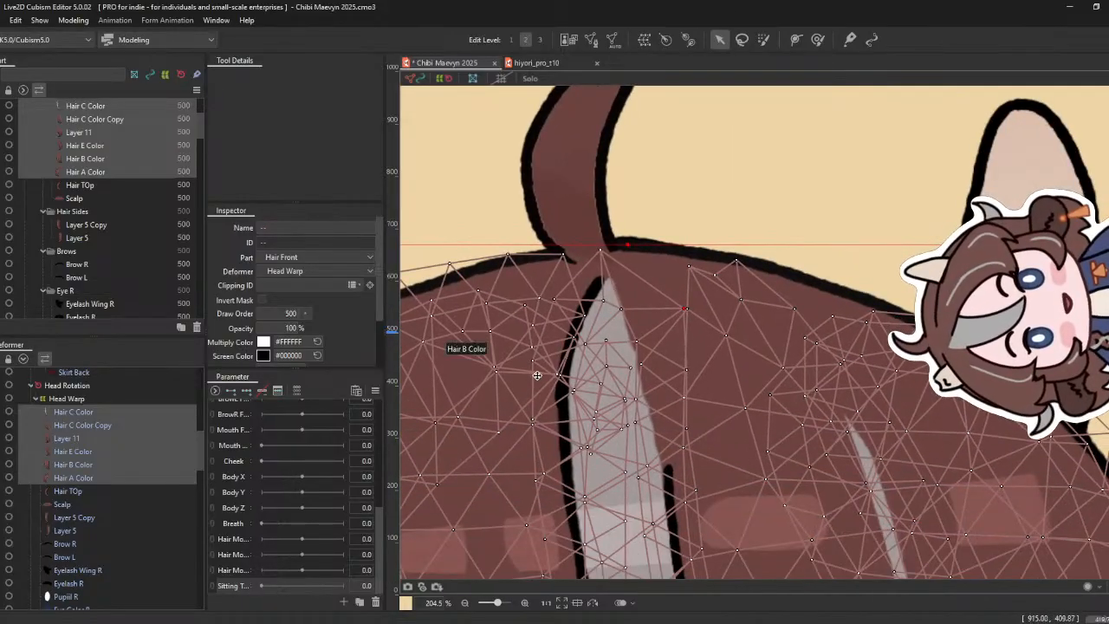
pyautogui.scroll(-3, 537, 372)
pyautogui.moveTo(674, 244); pyautogui.dragTo(741, 179)
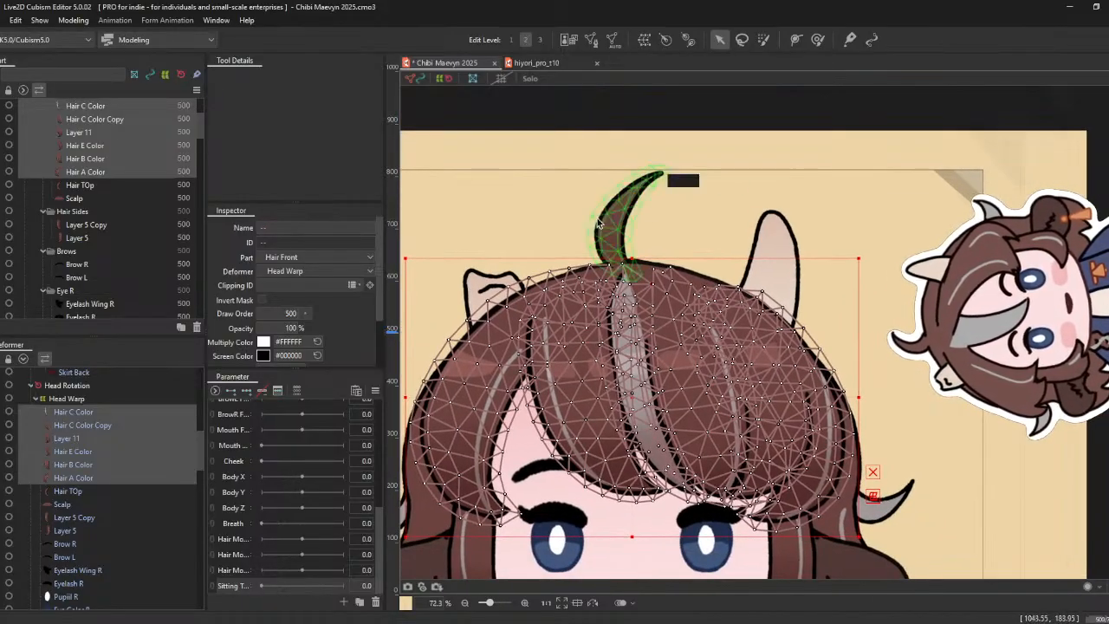
pyautogui.scroll(-1, 575, 210)
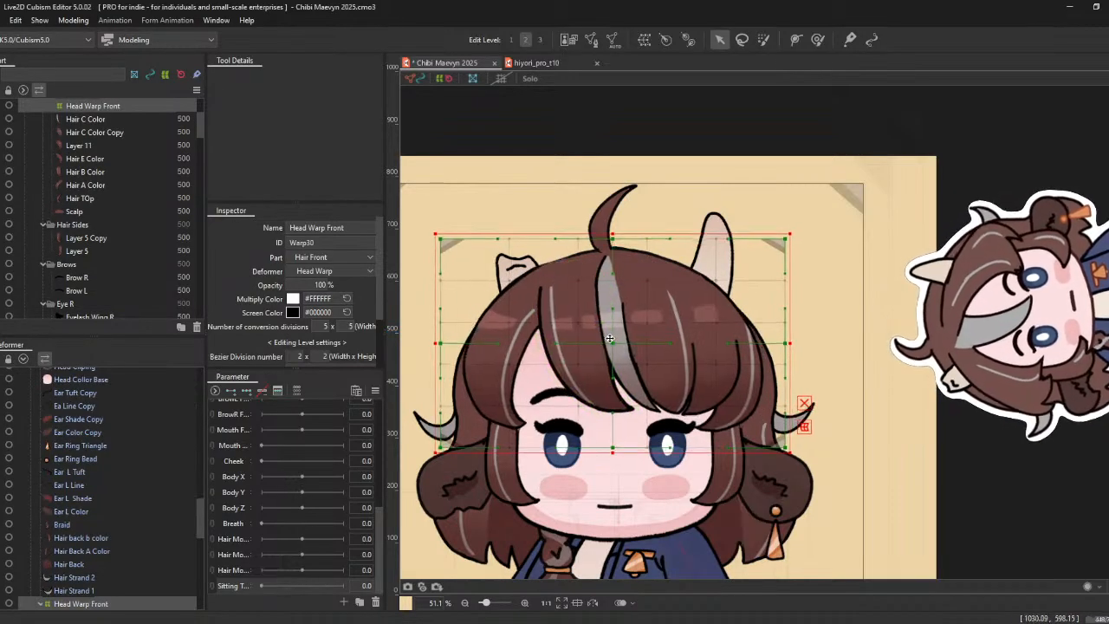
# - Try moving Head Warp Front upward and shifting the Hair C Color Copy mesh separately within it
pyautogui.moveTo(612, 339); pyautogui.dragTo(714, 245)
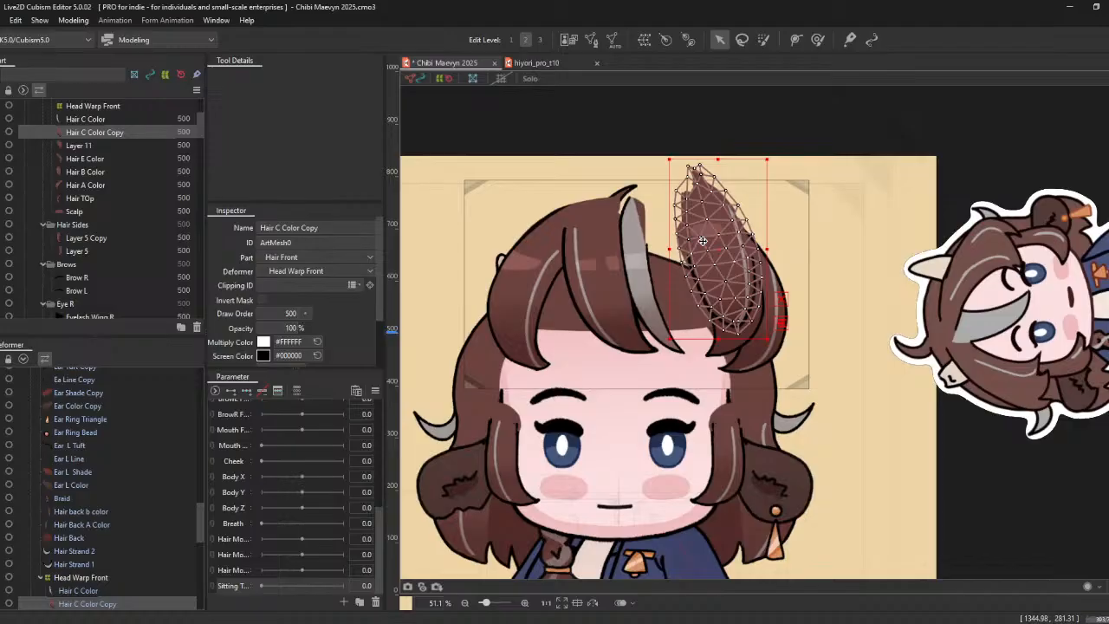
pyautogui.click(648, 219)
pyautogui.scroll(8, 648, 219)
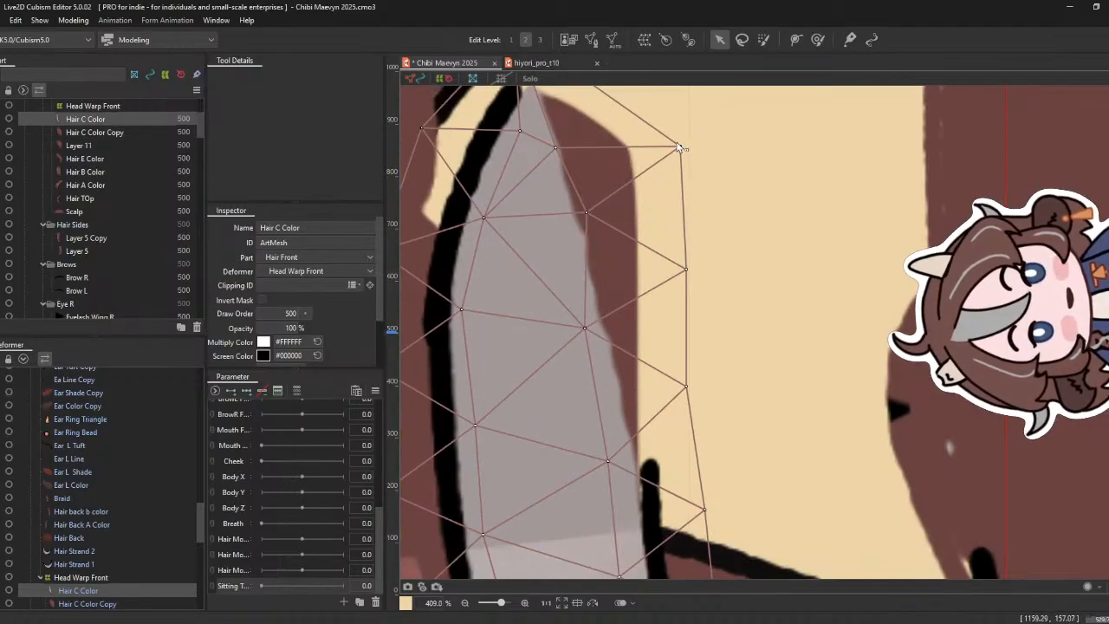
pyautogui.scroll(-4, 683, 157)
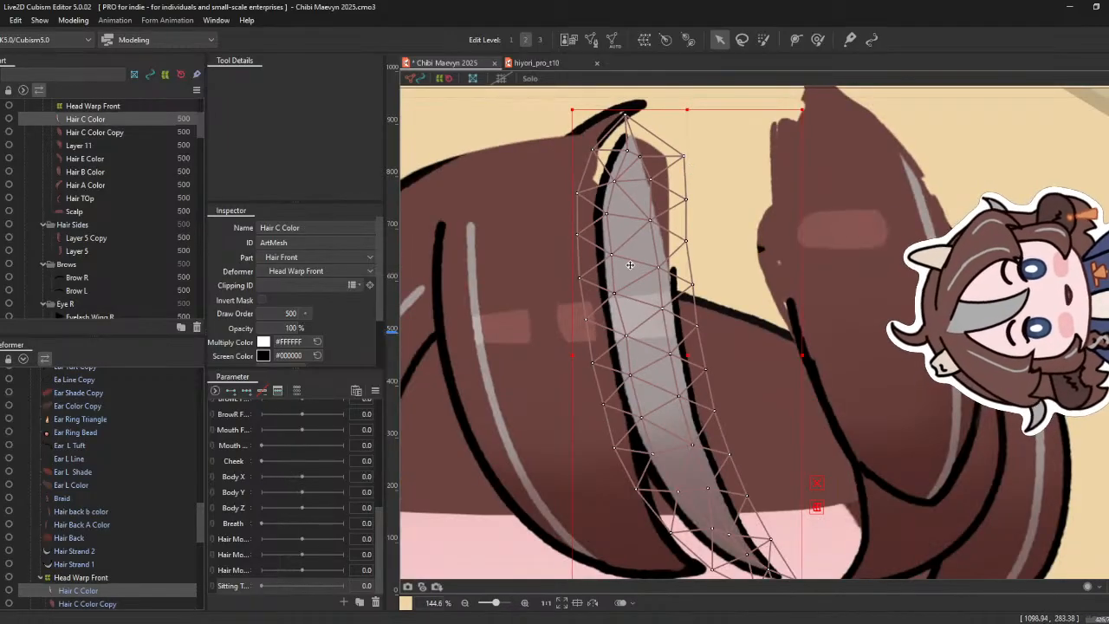
pyautogui.moveTo(661, 268); pyautogui.dragTo(756, 269)
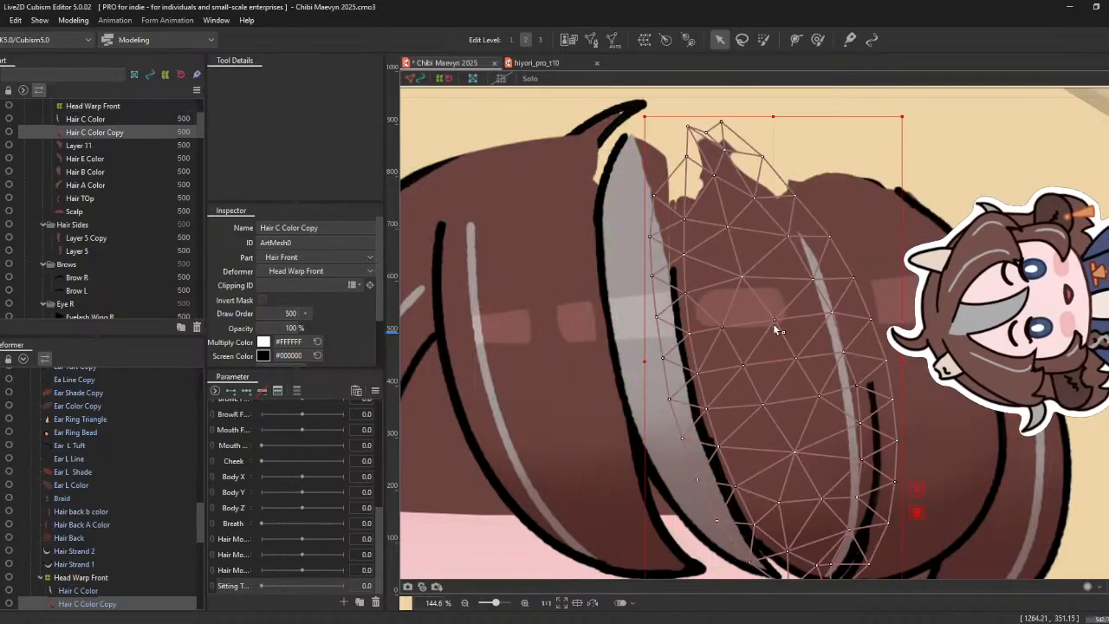
pyautogui.moveTo(775, 320); pyautogui.dragTo(826, 257)
pyautogui.hotkey('ctrl', 'z')
pyautogui.moveTo(772, 365); pyautogui.dragTo(813, 356)
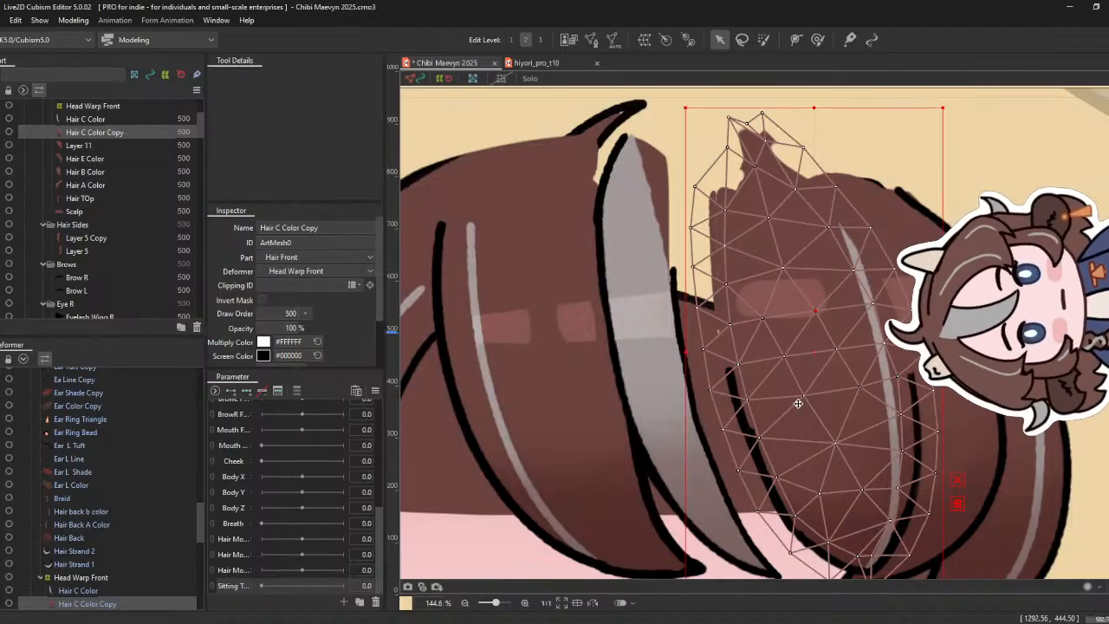
pyautogui.scroll(-5, 754, 314)
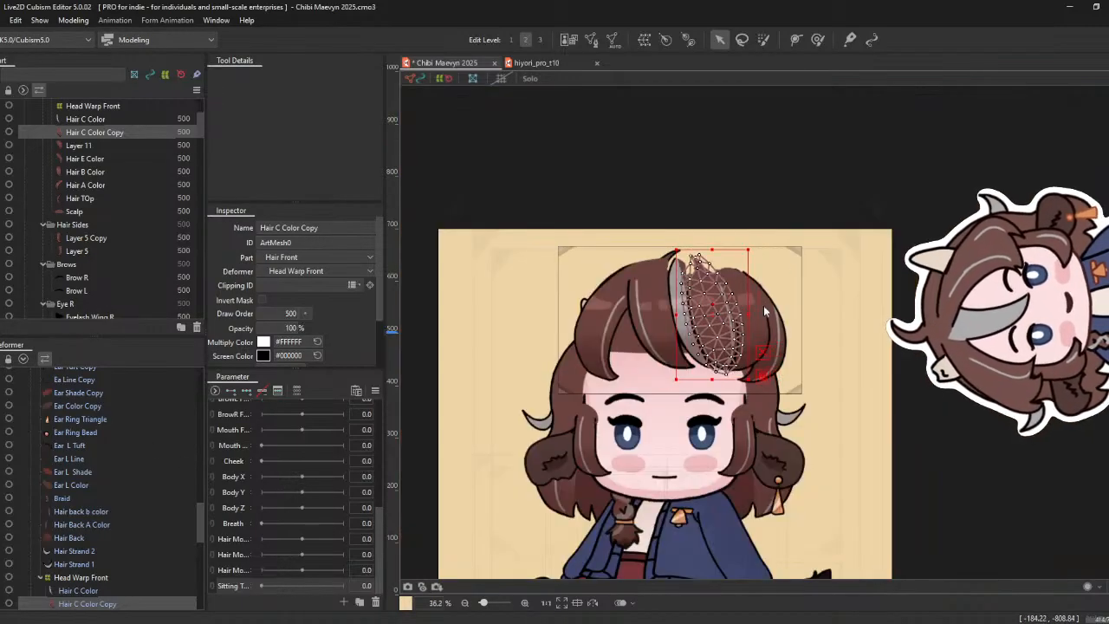
# - Try moving Head Warp Front sideways off the canvas, and undo the trial moves of the front hair
pyautogui.click(754, 313)
pyautogui.moveTo(690, 345); pyautogui.dragTo(896, 352)
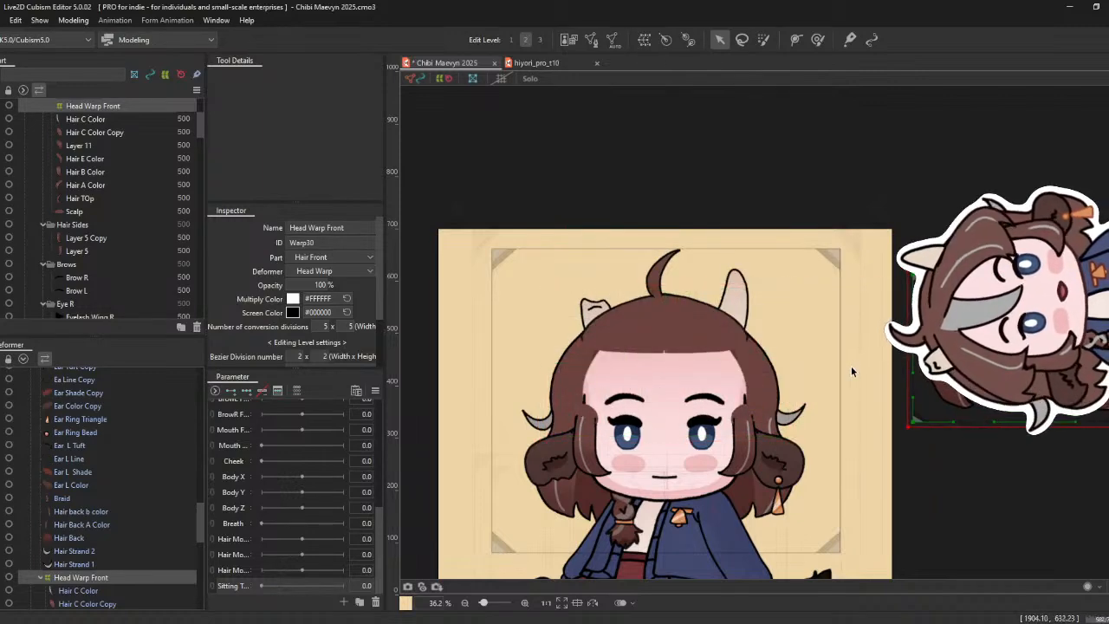
pyautogui.scroll(3, 674, 405)
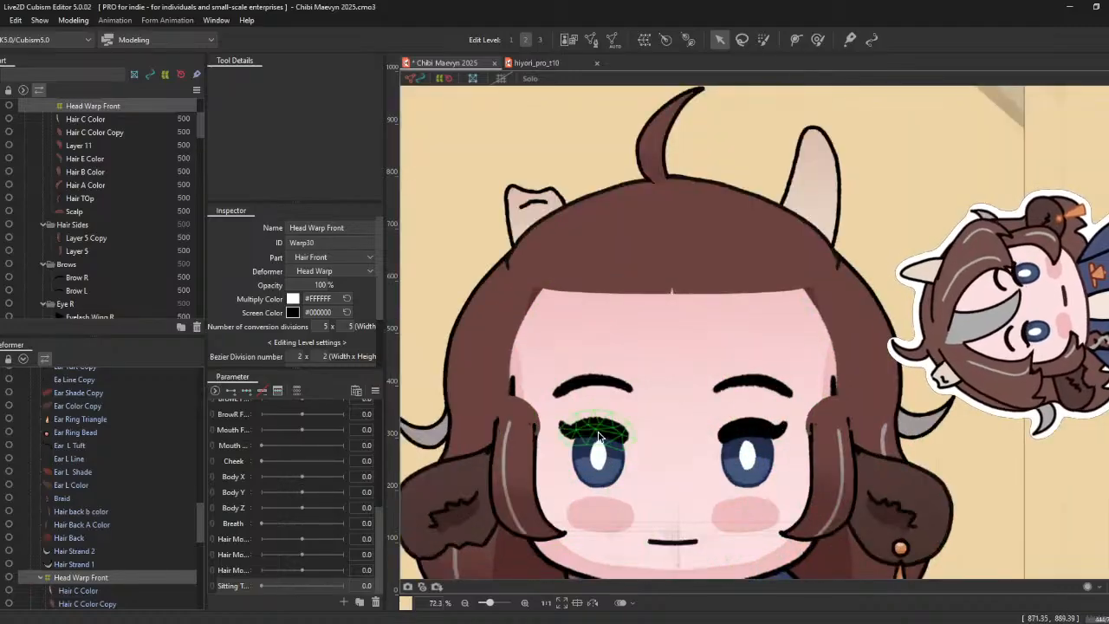
pyautogui.scroll(-3, 595, 374)
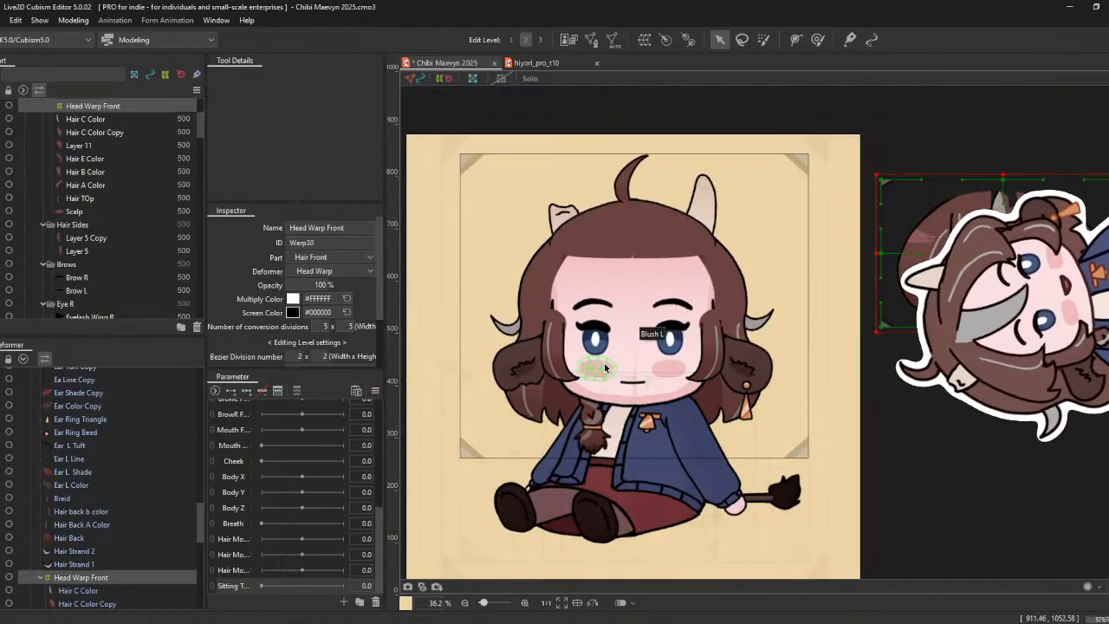
pyautogui.hotkey('ctrl', 'z')
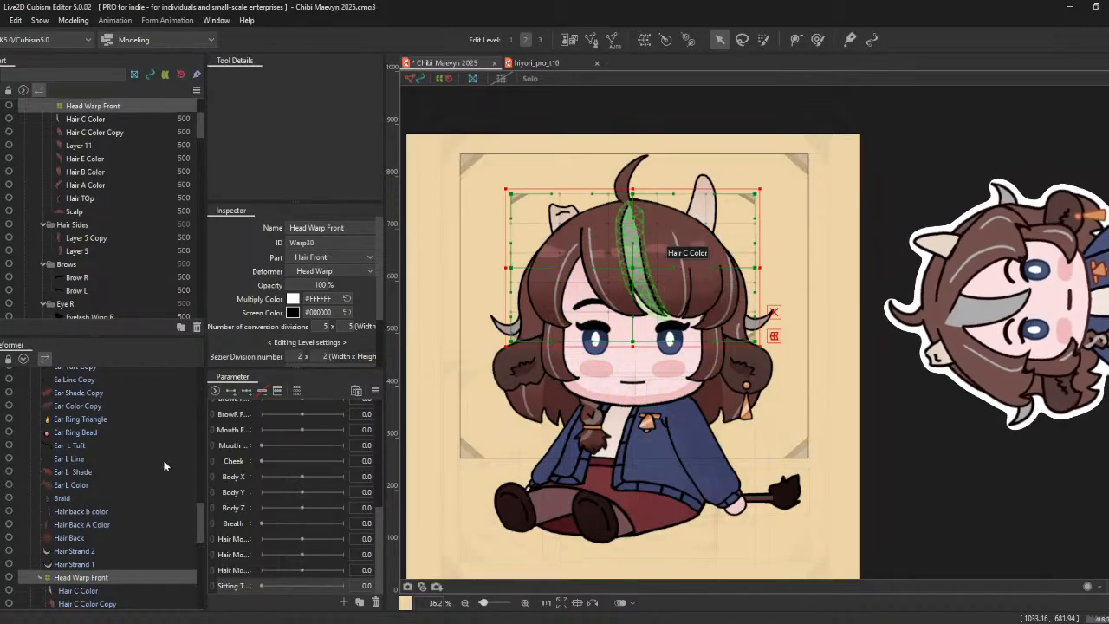
# - Create a warp deformer named Side Warp around the Hair A Color mesh, under Head Warp Front
pyautogui.scroll(-3, 149, 512)
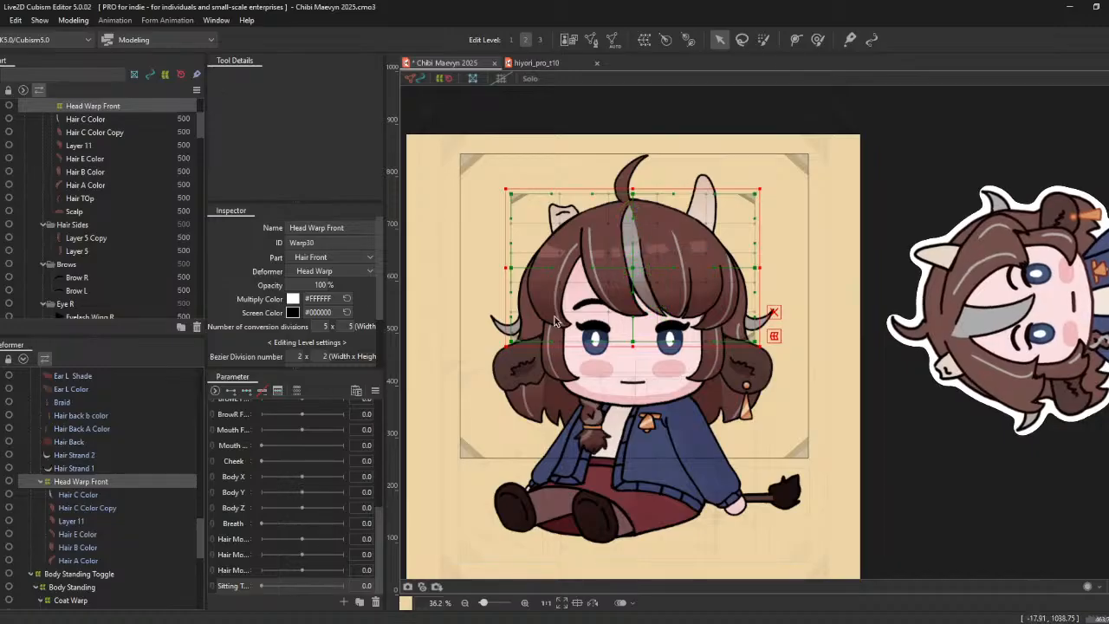
pyautogui.click(86, 548)
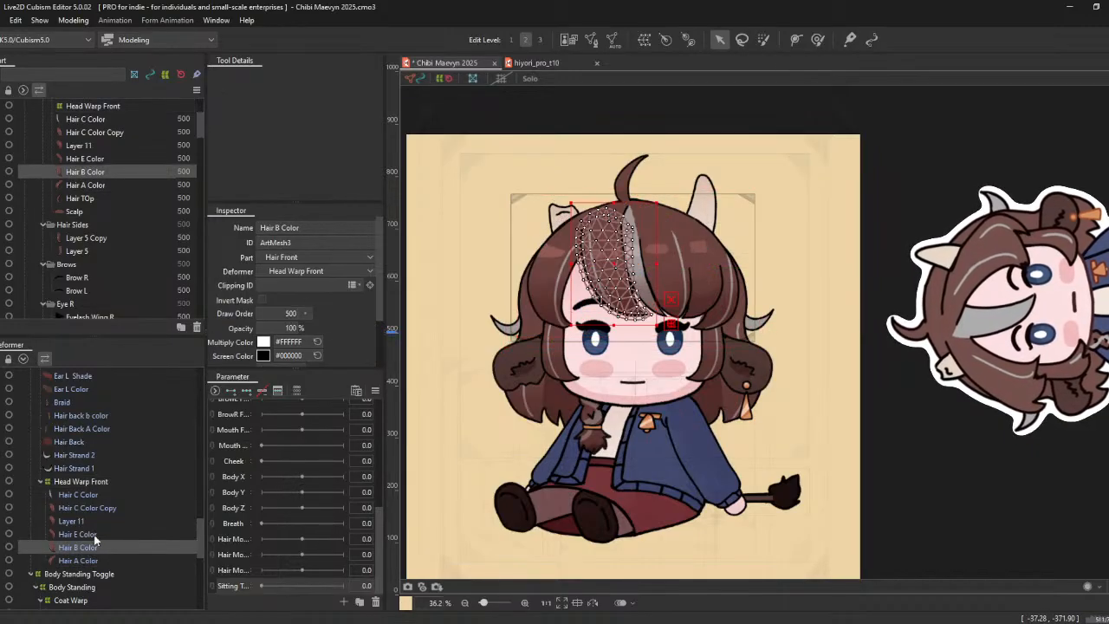
pyautogui.keyDown('ctrl'); pyautogui.click(96, 530); pyautogui.keyUp('ctrl')
pyautogui.keyDown('ctrl'); pyautogui.click(91, 520); pyautogui.keyUp('ctrl')
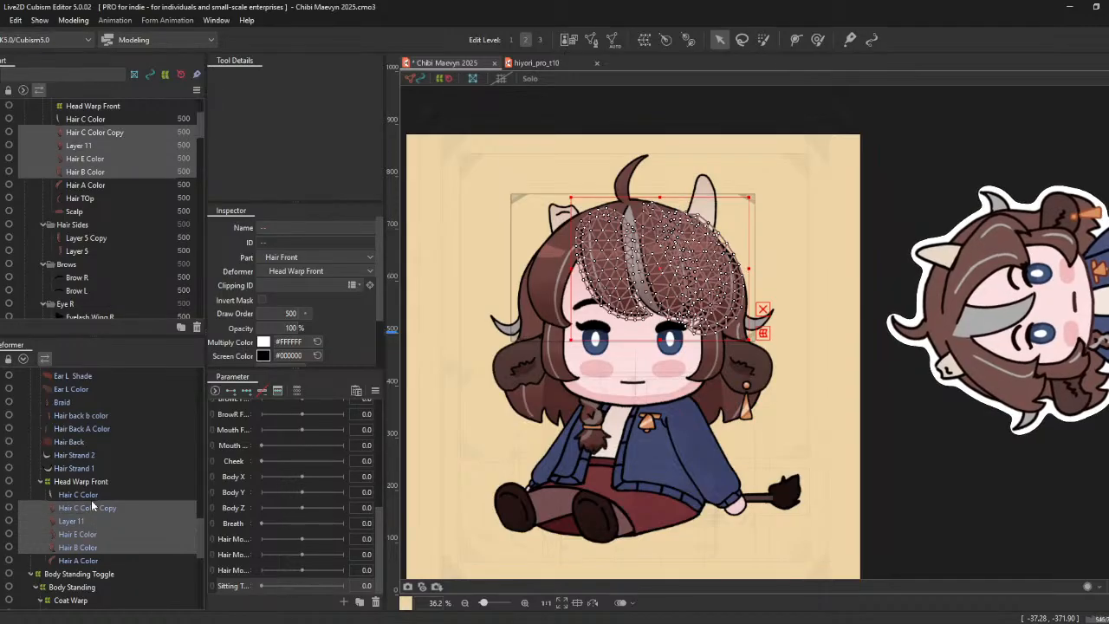
pyautogui.click(84, 560)
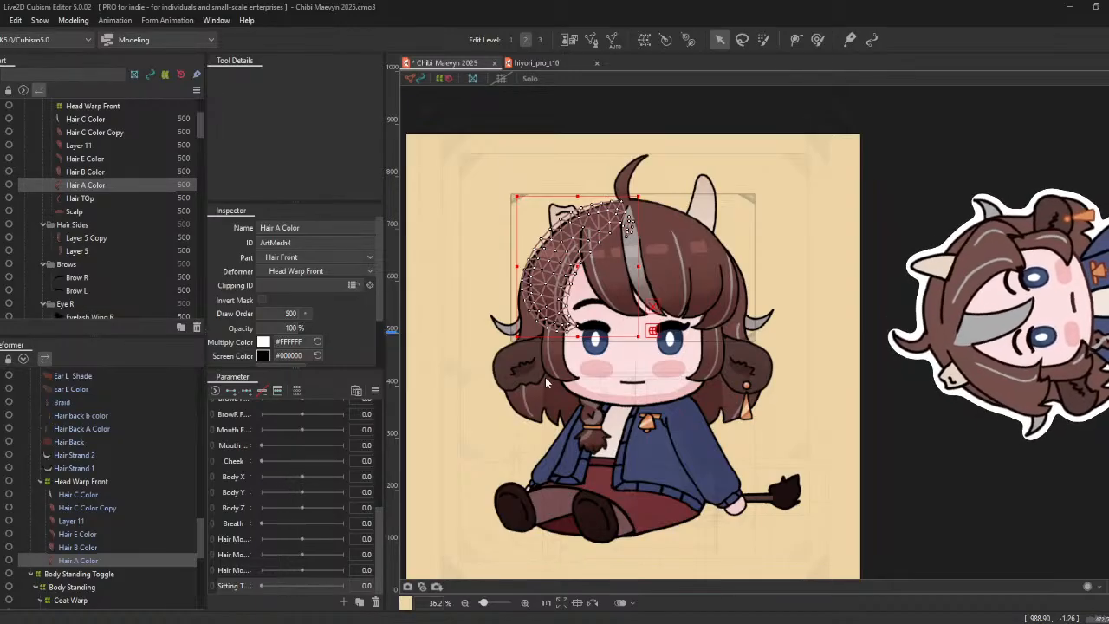
# - Try moving Head Warp Front down over the lower face and body, and undo the move
pyautogui.click(69, 548)
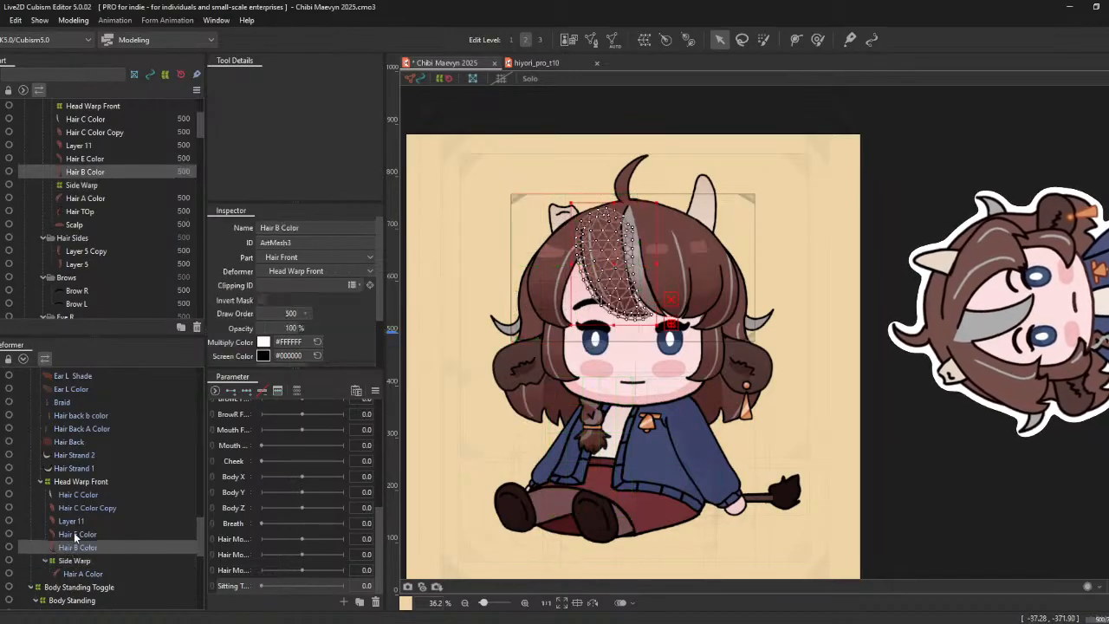
pyautogui.keyDown('ctrl'); pyautogui.click(75, 535); pyautogui.keyUp('ctrl')
pyautogui.click(76, 535)
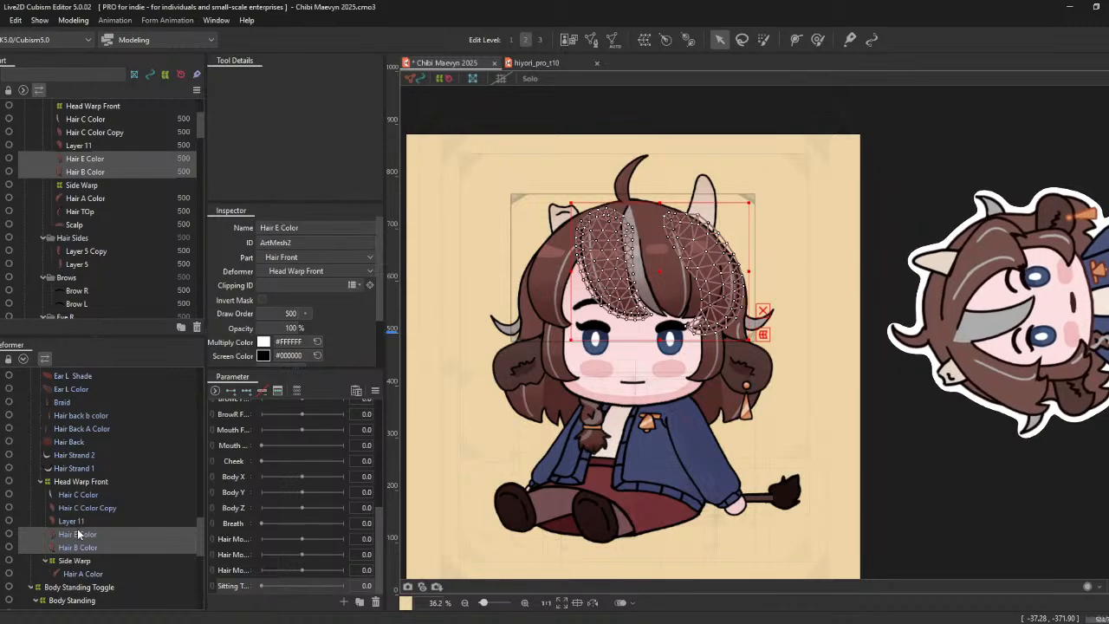
pyautogui.click(82, 482)
pyautogui.moveTo(640, 267); pyautogui.dragTo(639, 407)
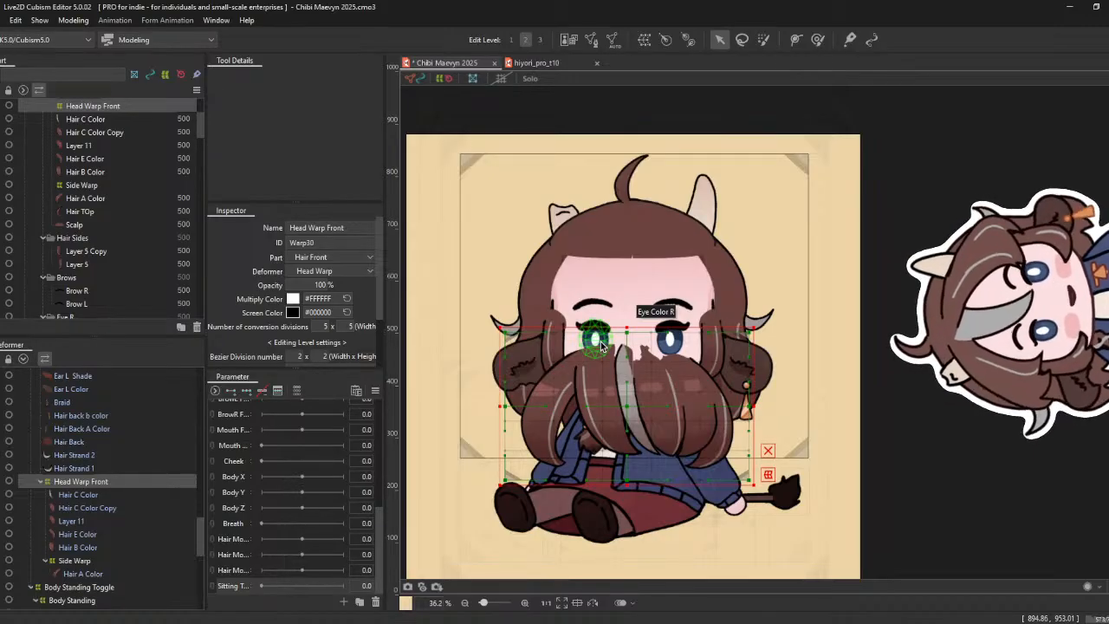
pyautogui.hotkey('ctrl', 'z')
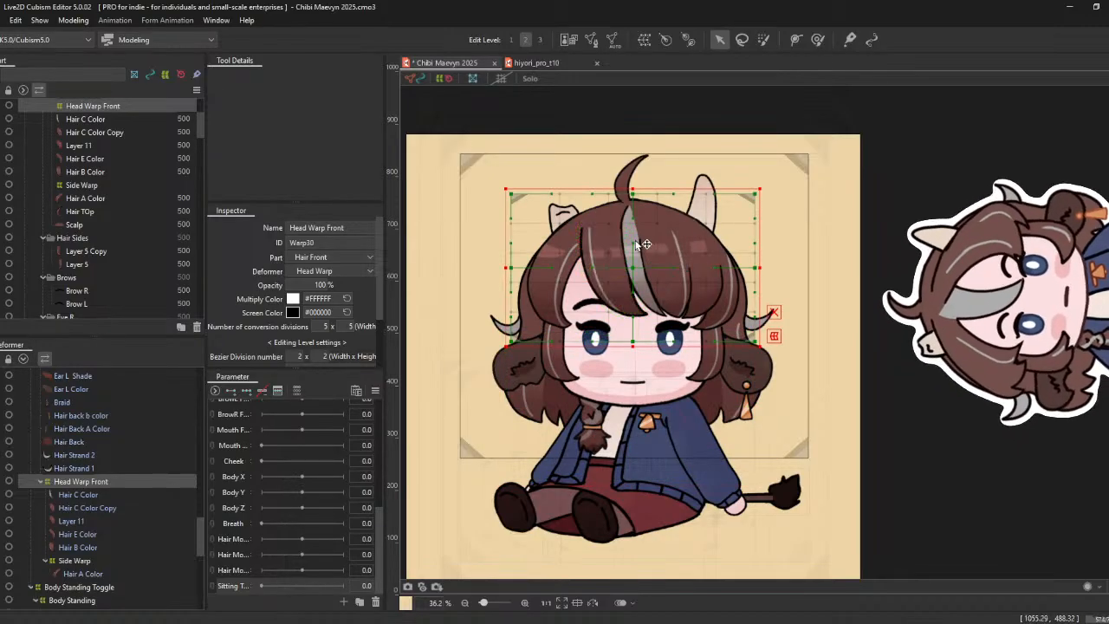
# - Create a warp deformer named Side Warp R around the Hair E Color mesh, under Head Warp Front
pyautogui.click(91, 494)
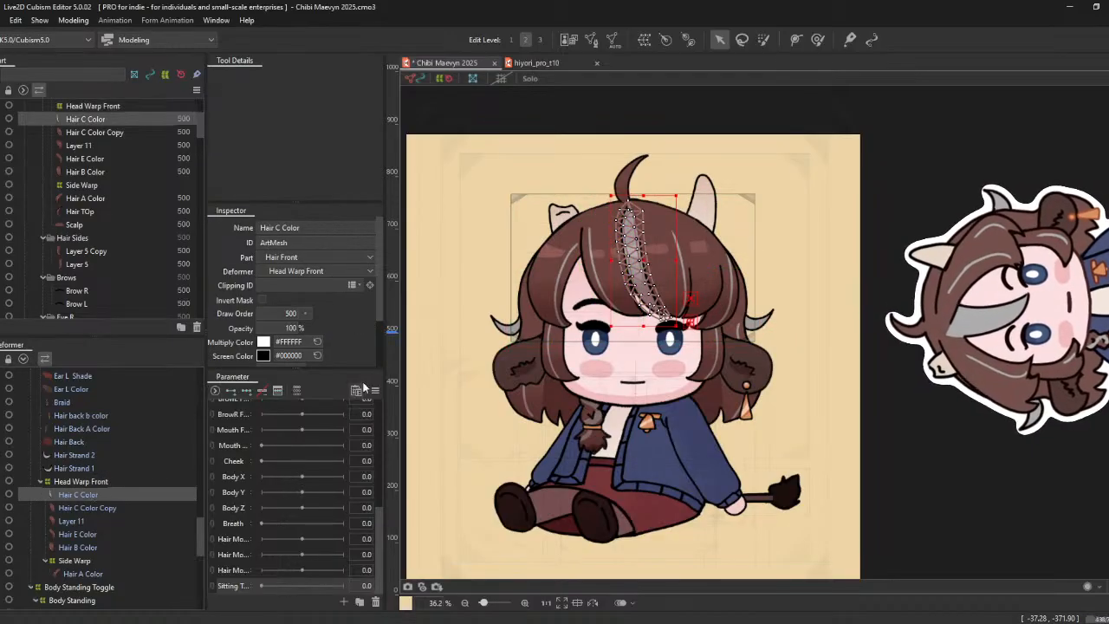
pyautogui.click(718, 279)
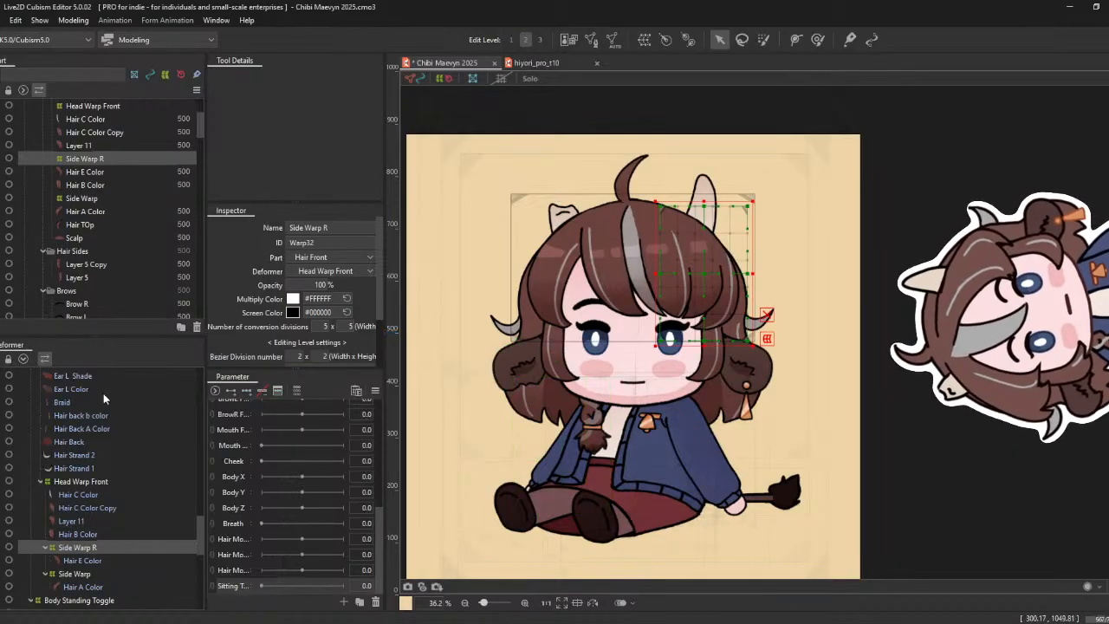
# - Create a Main Fringe warp deformer around Hair C Color, Hair C Color Copy, Layer 11 and Hair B Color, under Head Warp Front
pyautogui.click(75, 523)
pyautogui.click(80, 533)
pyautogui.keyDown('ctrl'); pyautogui.click(80, 510); pyautogui.keyUp('ctrl')
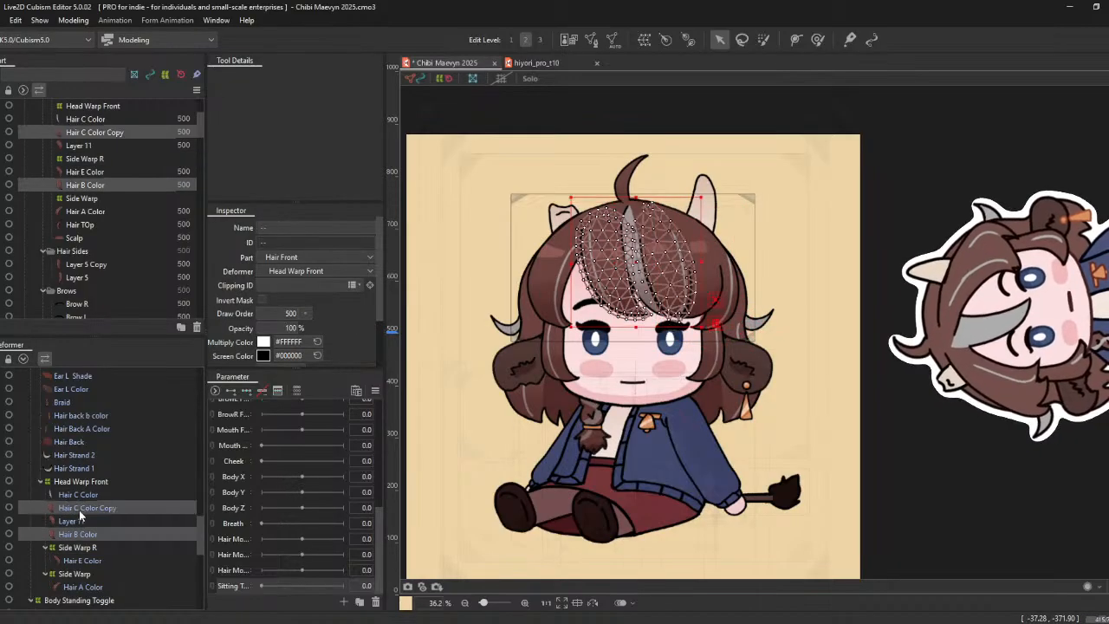
pyautogui.keyDown('ctrl'); pyautogui.click(79, 522); pyautogui.keyUp('ctrl')
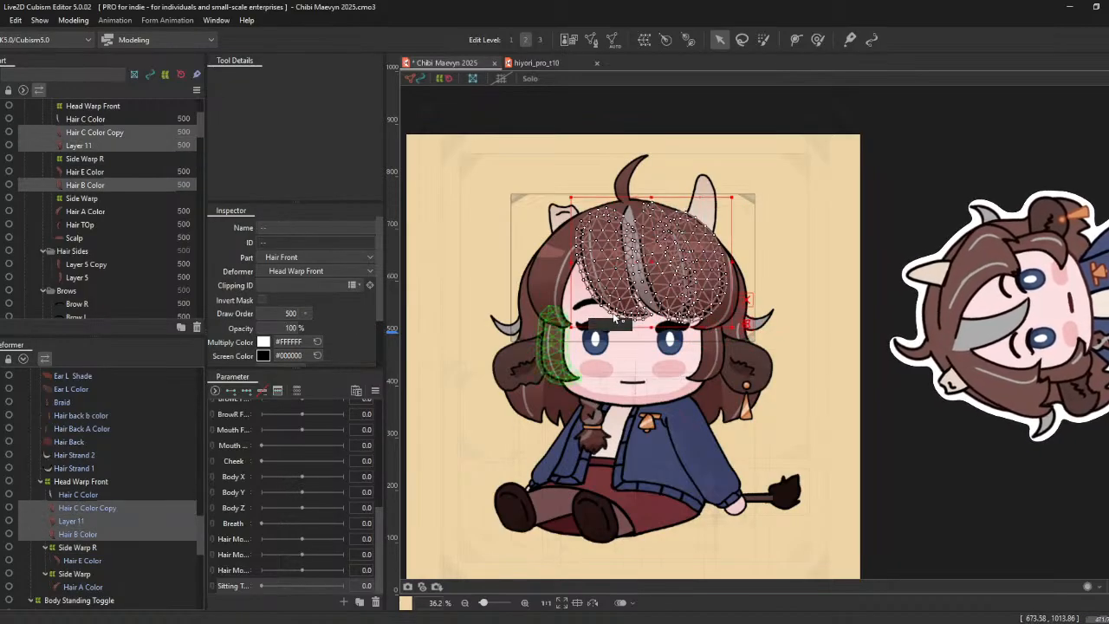
pyautogui.scroll(2, 612, 341)
pyautogui.keyDown('ctrl'); pyautogui.click(78, 498); pyautogui.keyUp('ctrl')
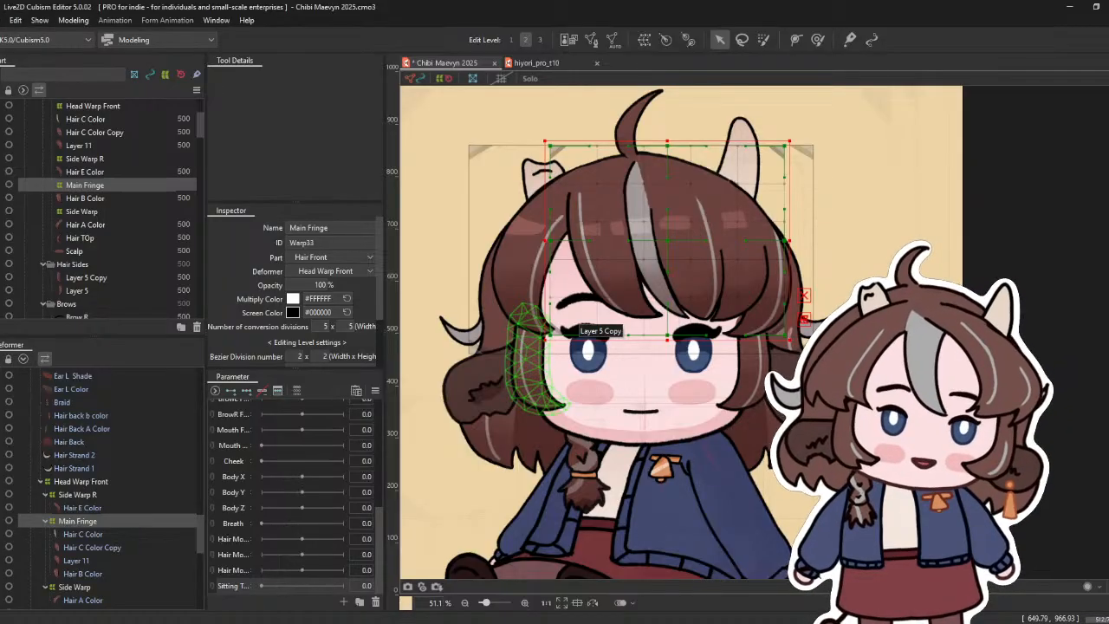
# - Save the Chibi Maevyn 2025 model and deselect the Main Fringe deformer
pyautogui.click(2, 20)
pyautogui.click(35, 130)
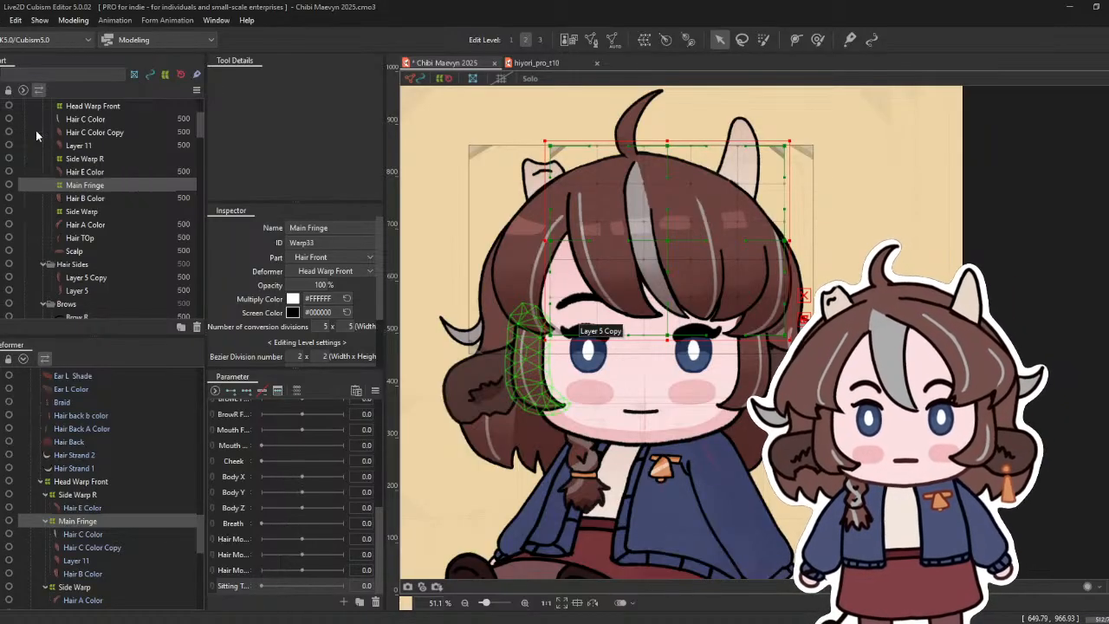
pyautogui.click(871, 184)
pyautogui.scroll(-6, 653, 286)
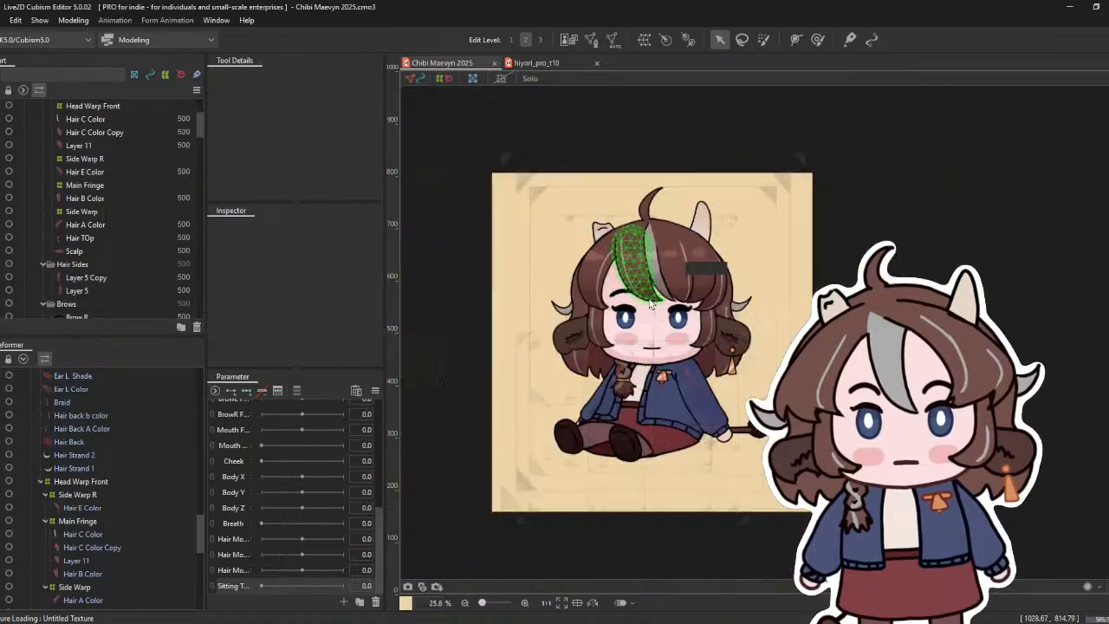
# - Create a warp deformer named Ear Right around Ear Tuft Copy, Ea Line Copy, Ear Shade Copy and Ear Color Copy, under Head Warp
pyautogui.scroll(3, 658, 312)
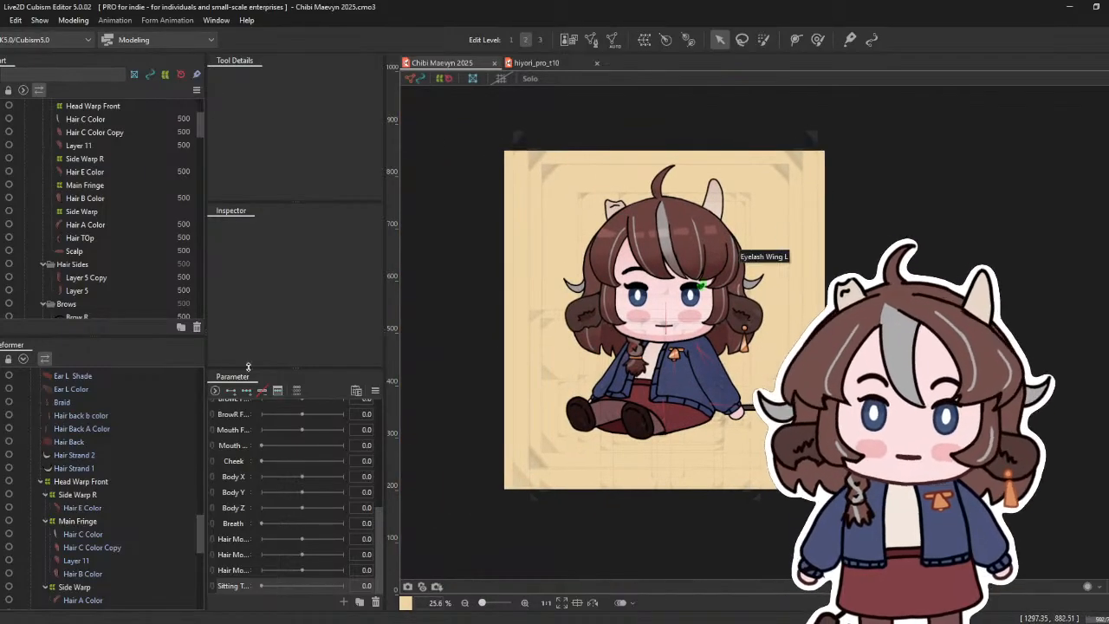
pyautogui.scroll(6, 652, 316)
pyautogui.click(702, 260)
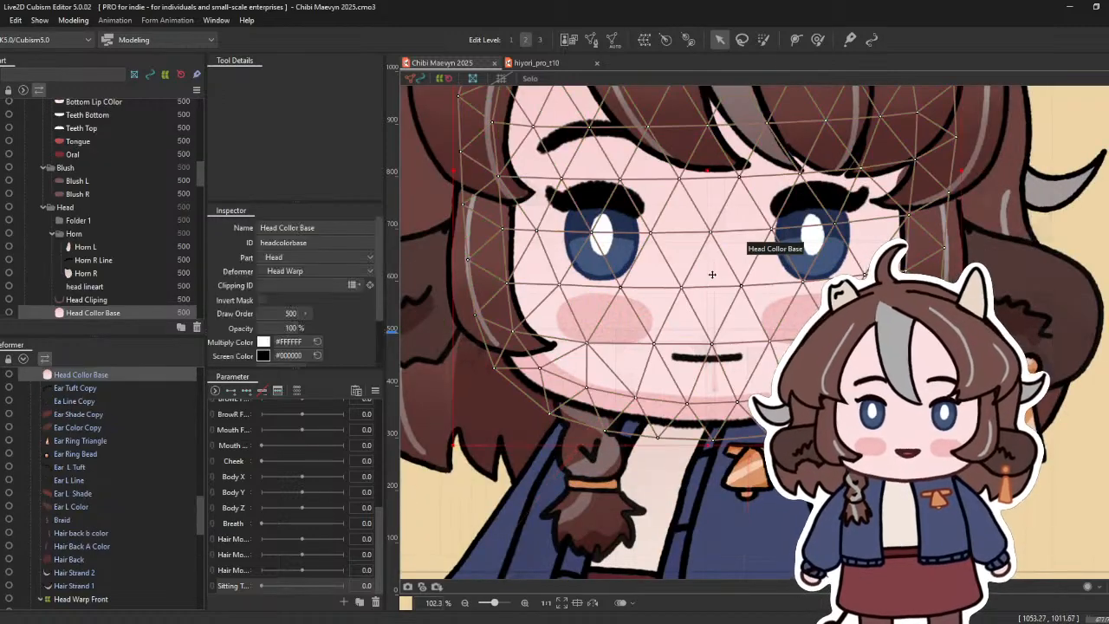
pyautogui.click(98, 388)
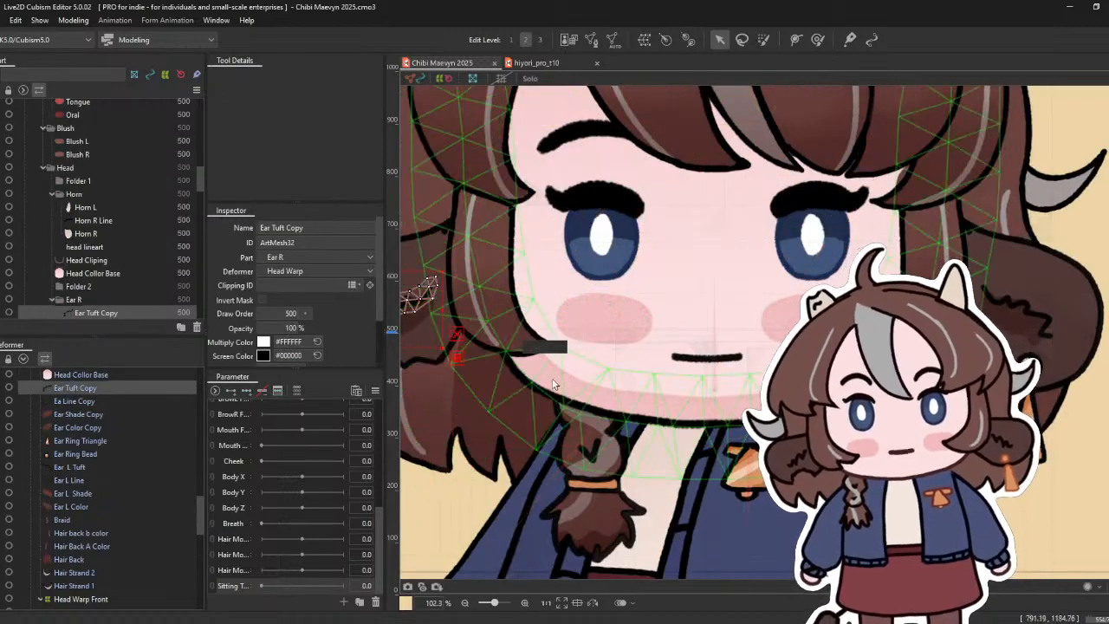
pyautogui.scroll(-5, 553, 377)
pyautogui.scroll(2, 610, 451)
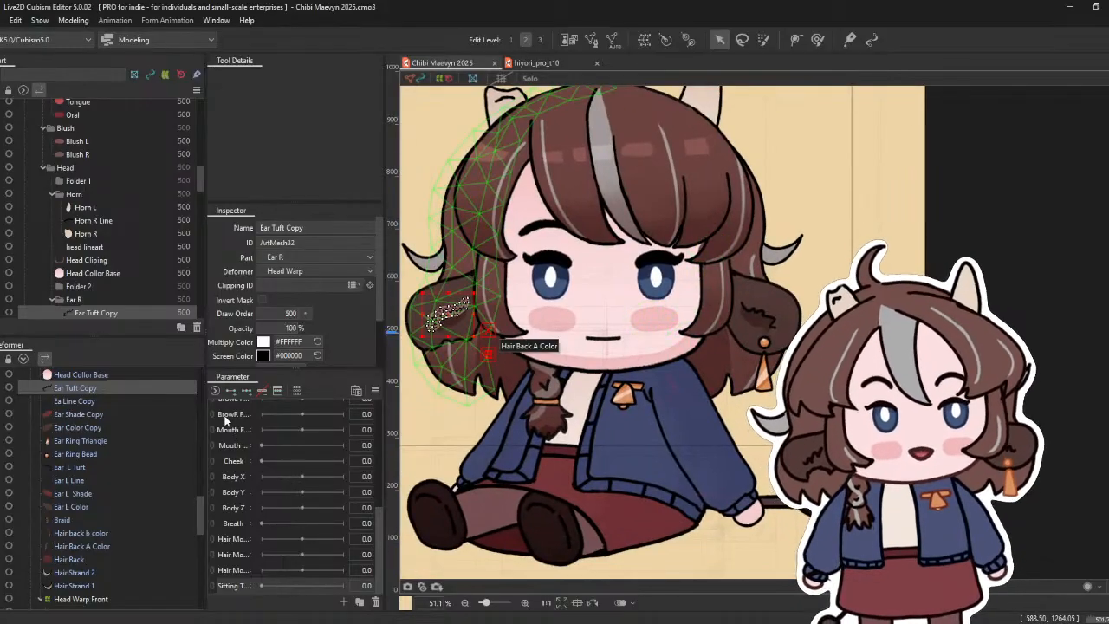
pyautogui.click(91, 399)
pyautogui.keyDown('ctrl'); pyautogui.click(91, 398); pyautogui.keyUp('ctrl')
pyautogui.keyDown('ctrl'); pyautogui.click(87, 412); pyautogui.keyUp('ctrl')
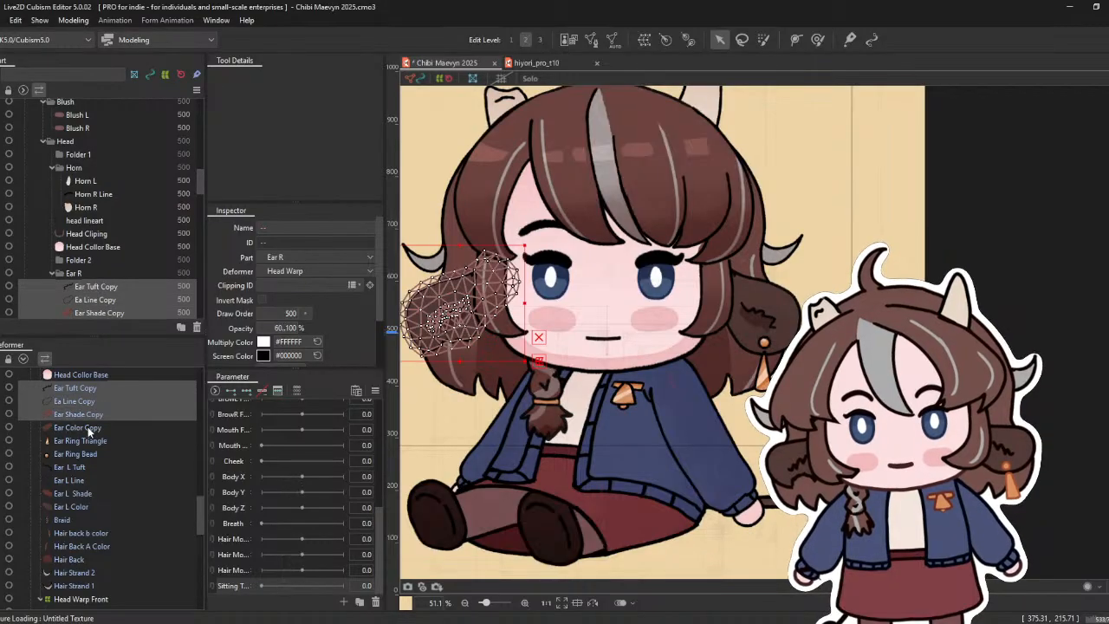
pyautogui.keyDown('ctrl'); pyautogui.click(90, 428); pyautogui.keyUp('ctrl')
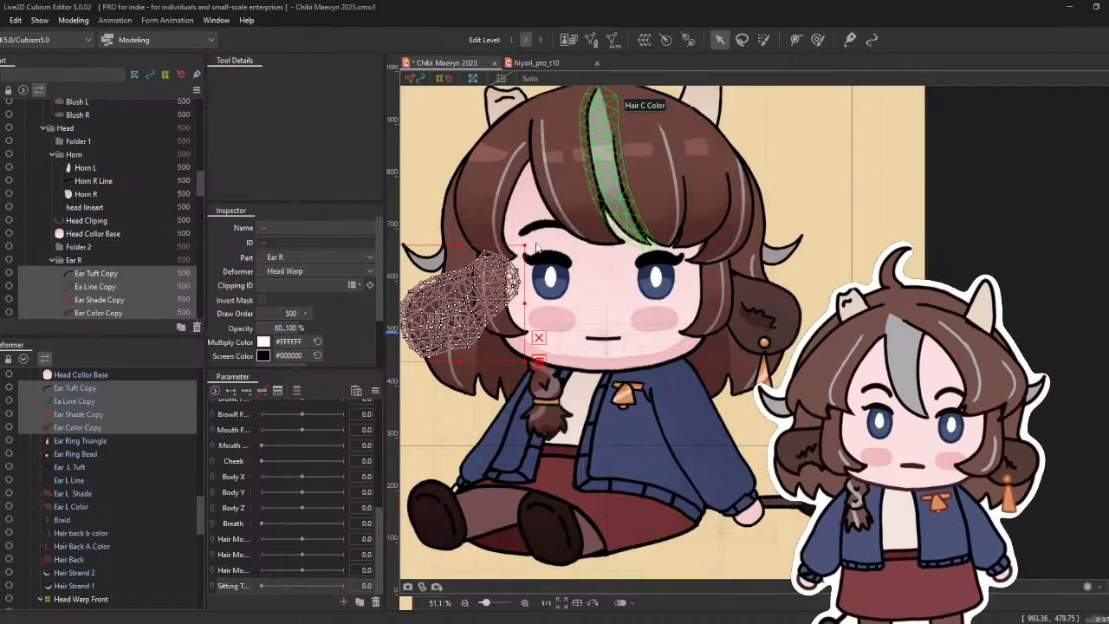
pyautogui.click(575, 384)
# - Create a warp deformer named Ear L around the Ear L Tuft, Line, Shade and Color meshes plus Ear Ring Triangle and Ear Ring Bead
pyautogui.scroll(10, 136, 414)
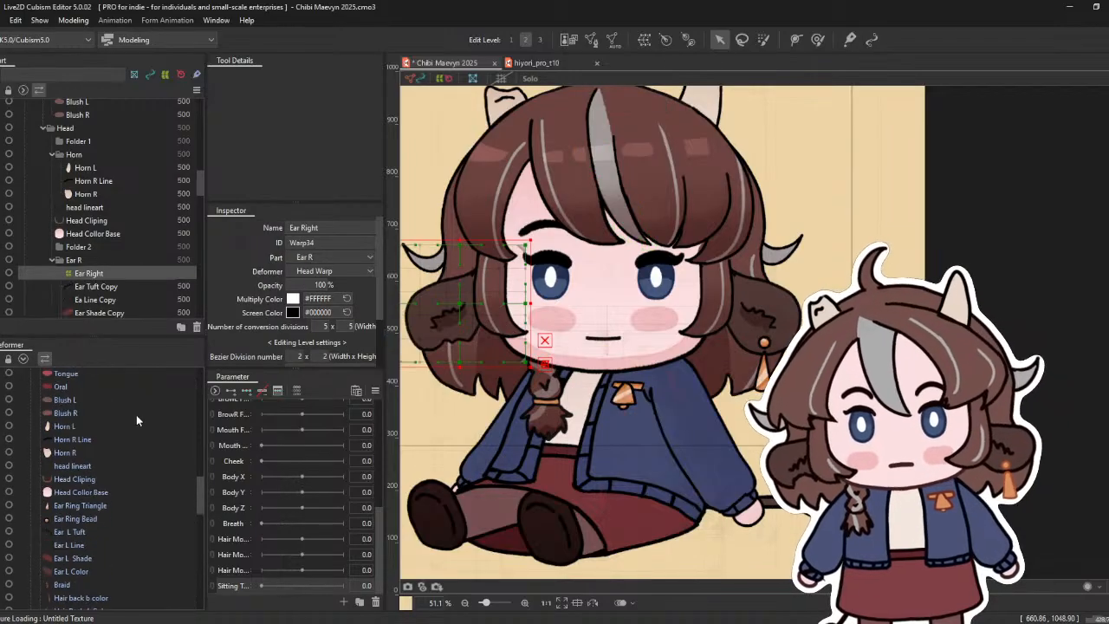
pyautogui.scroll(3, 165, 463)
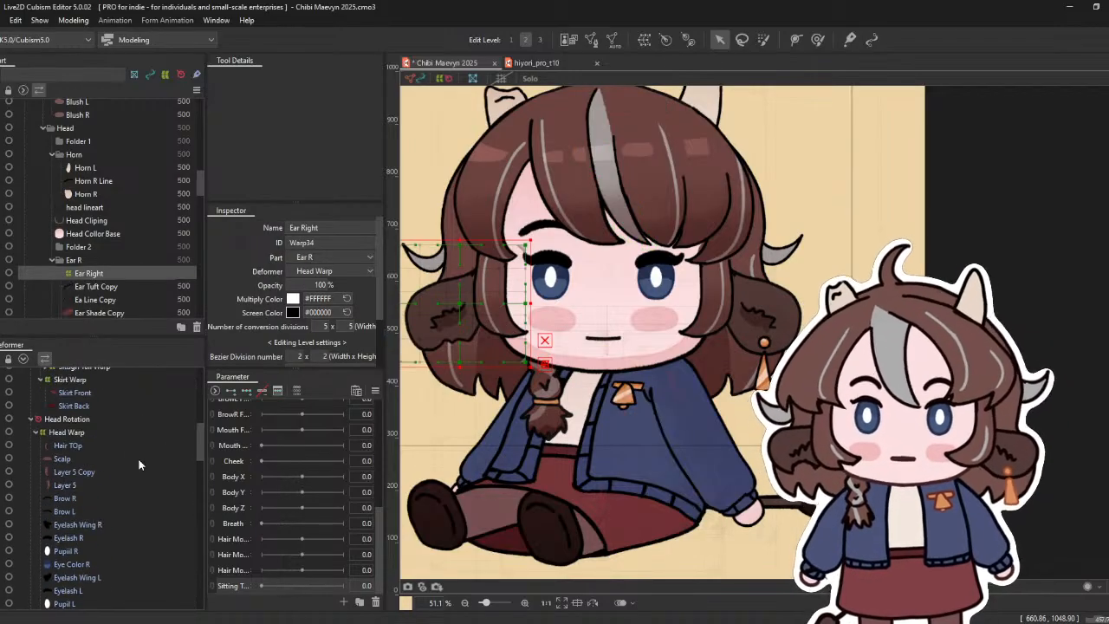
pyautogui.click(87, 443)
pyautogui.scroll(-2, 299, 363)
pyautogui.scroll(-3, 117, 456)
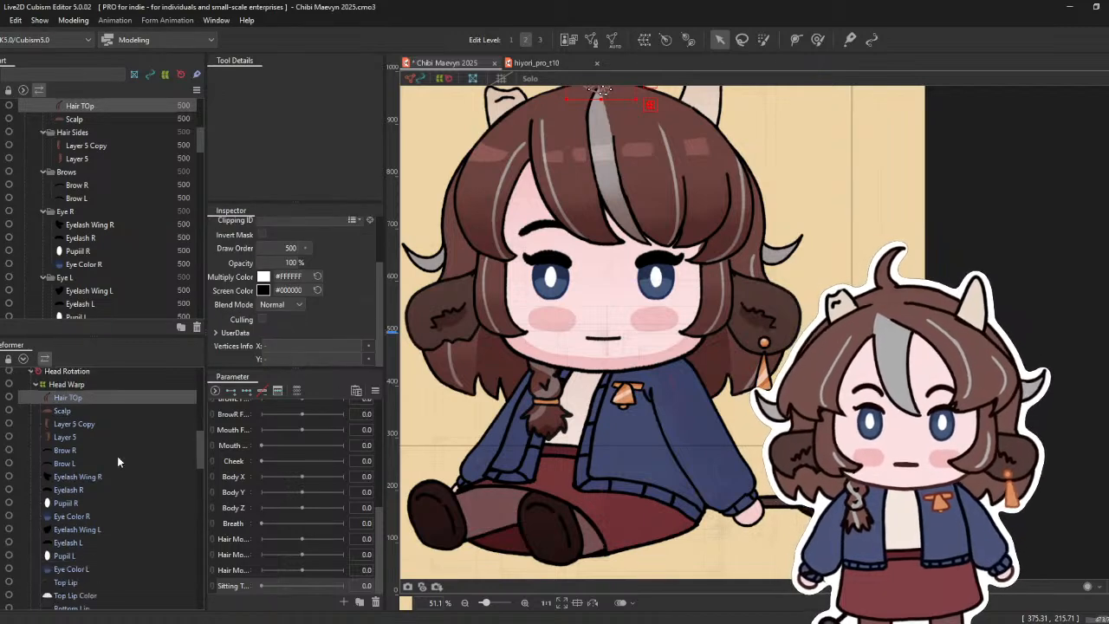
pyautogui.scroll(-5, 85, 537)
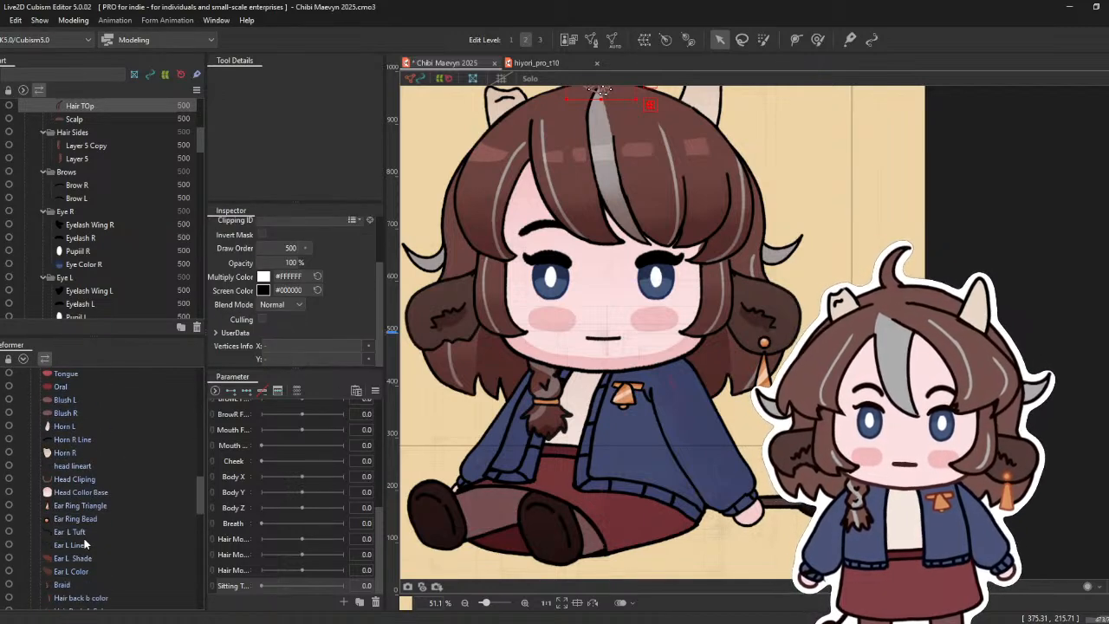
pyautogui.click(84, 535)
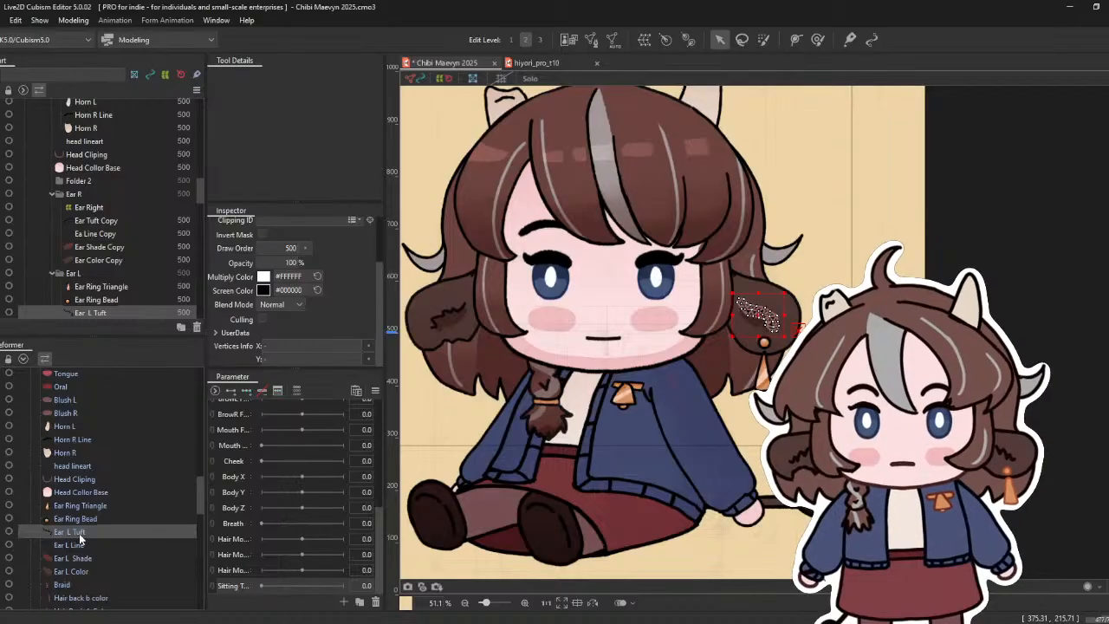
pyautogui.keyDown('ctrl'); pyautogui.click(83, 544); pyautogui.keyUp('ctrl')
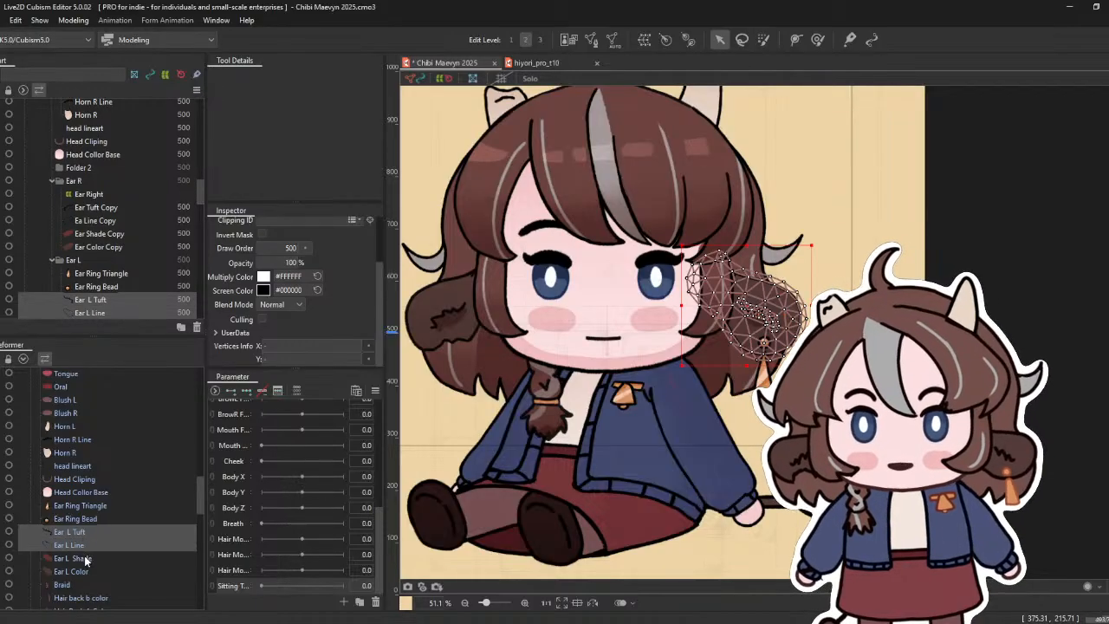
pyautogui.keyDown('ctrl'); pyautogui.click(85, 559); pyautogui.keyUp('ctrl')
pyautogui.keyDown('ctrl'); pyautogui.click(89, 572); pyautogui.keyUp('ctrl')
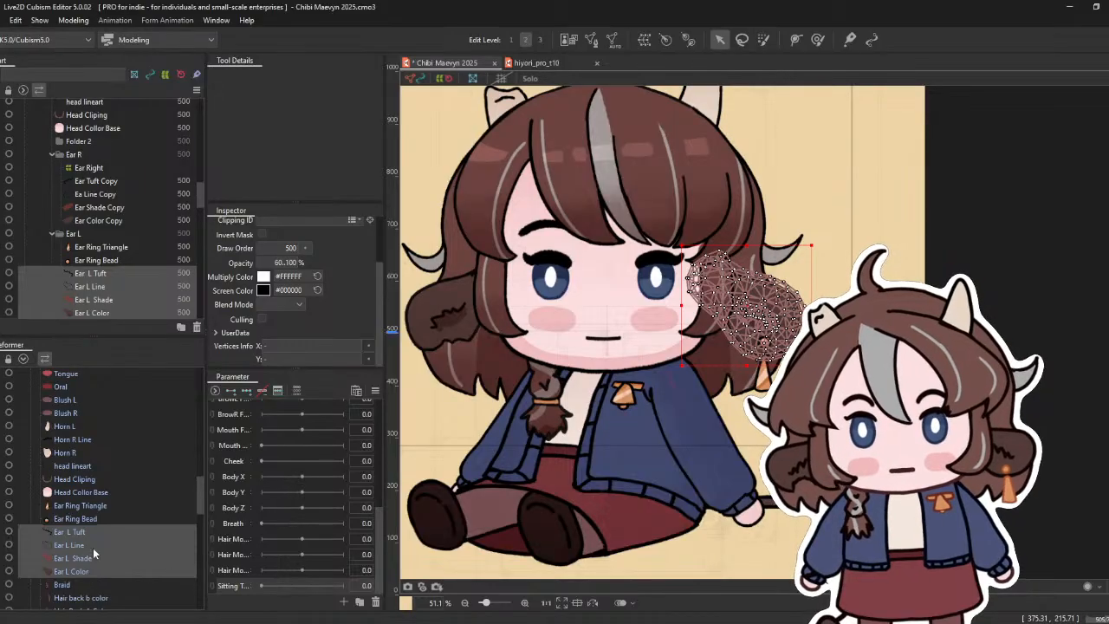
pyautogui.keyDown('ctrl'); pyautogui.click(94, 518); pyautogui.keyUp('ctrl')
pyautogui.keyDown('ctrl'); pyautogui.click(95, 506); pyautogui.keyUp('ctrl')
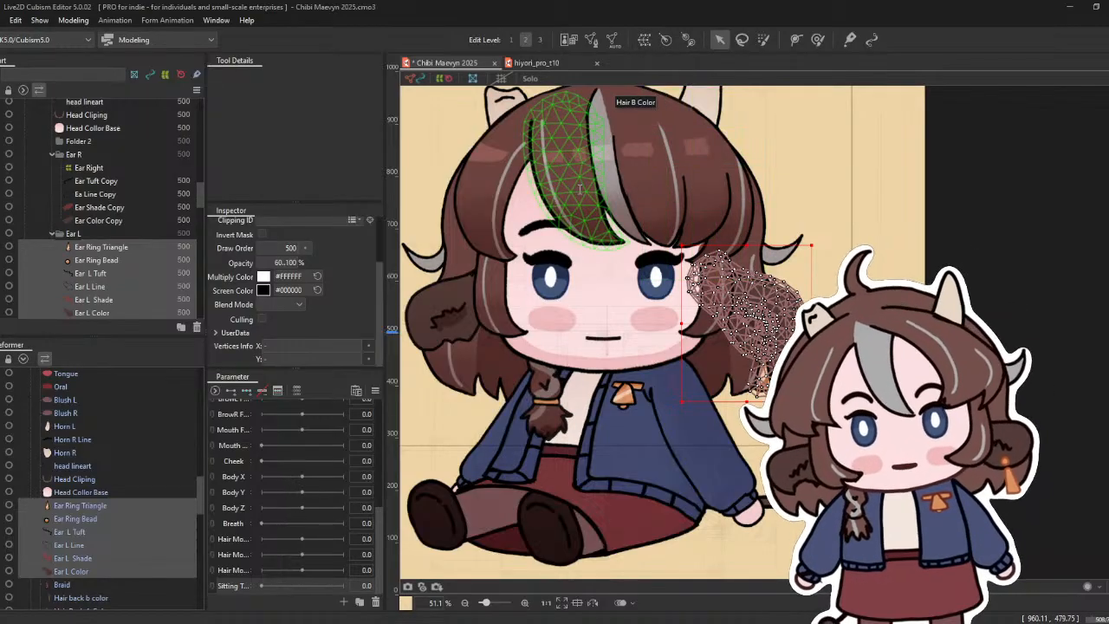
pyautogui.click(574, 391)
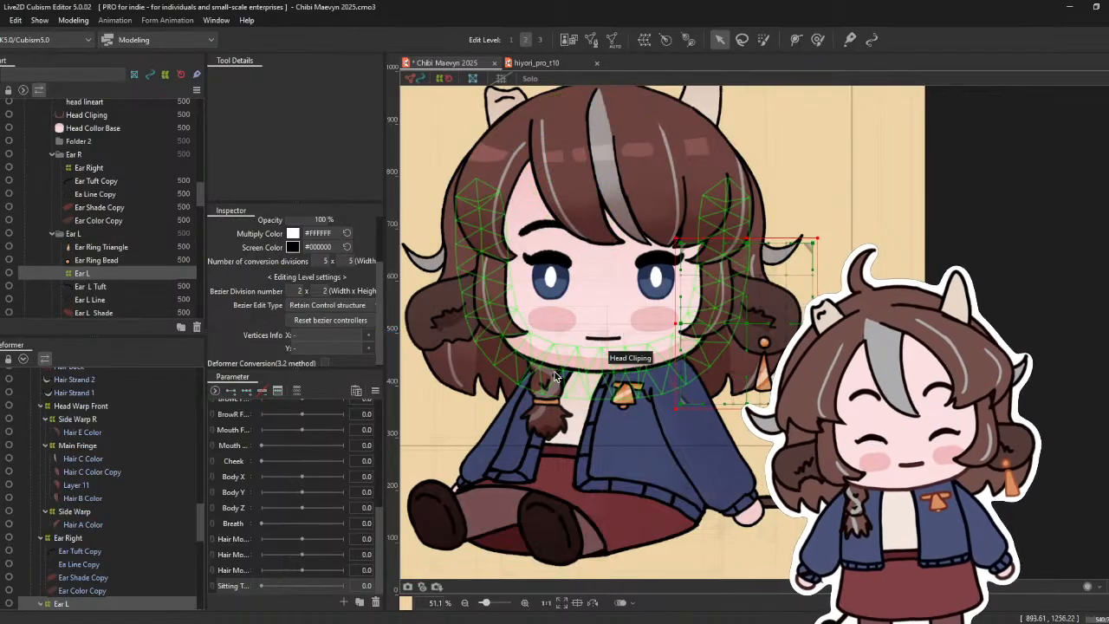
# - Create a parent rotation deformer named Ear L Rotation for Ear L, with its pivot at the ear's base and its angle at 137.2 degrees
pyautogui.click(95, 537)
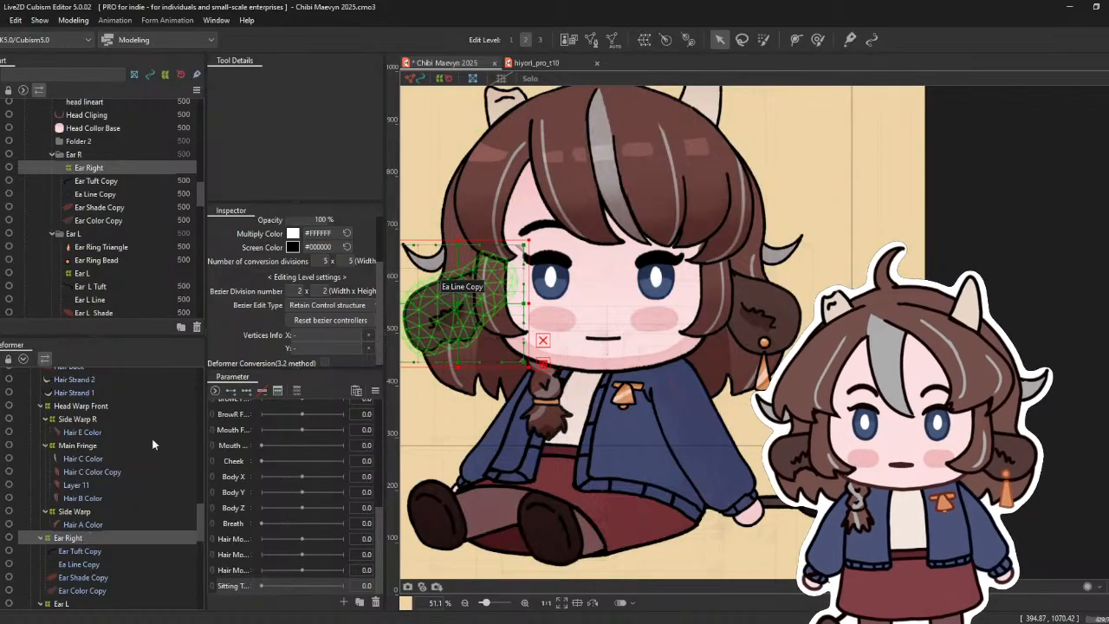
pyautogui.scroll(-3, 127, 468)
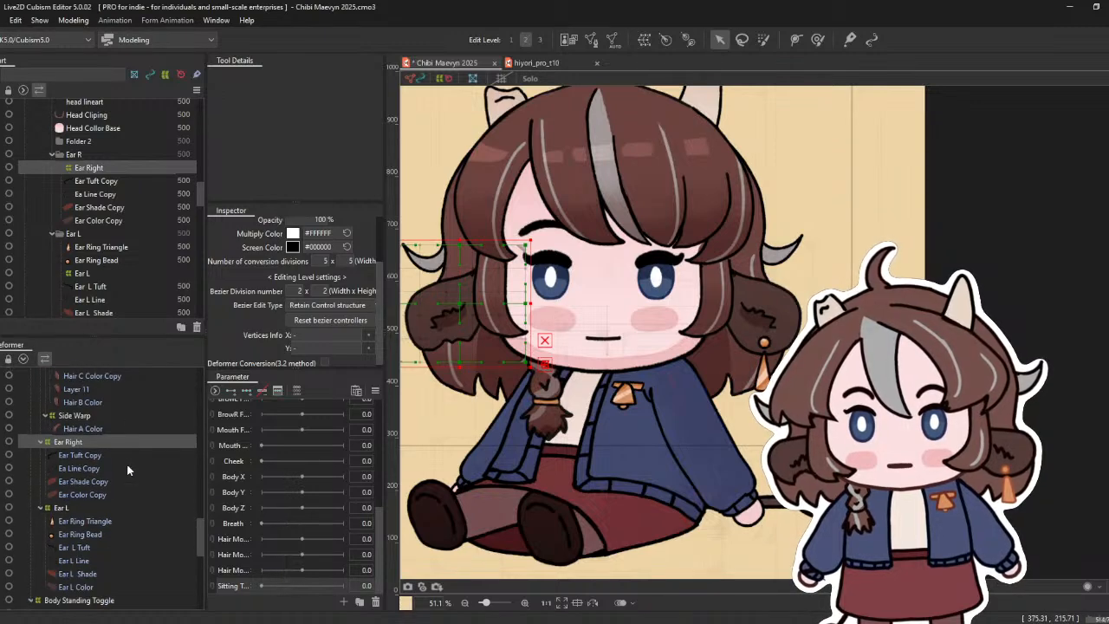
pyautogui.click(120, 508)
pyautogui.moveTo(751, 317)
pyautogui.mouseDown()
pyautogui.moveTo(799, 329)
pyautogui.moveTo(747, 332)
pyautogui.mouseUp()
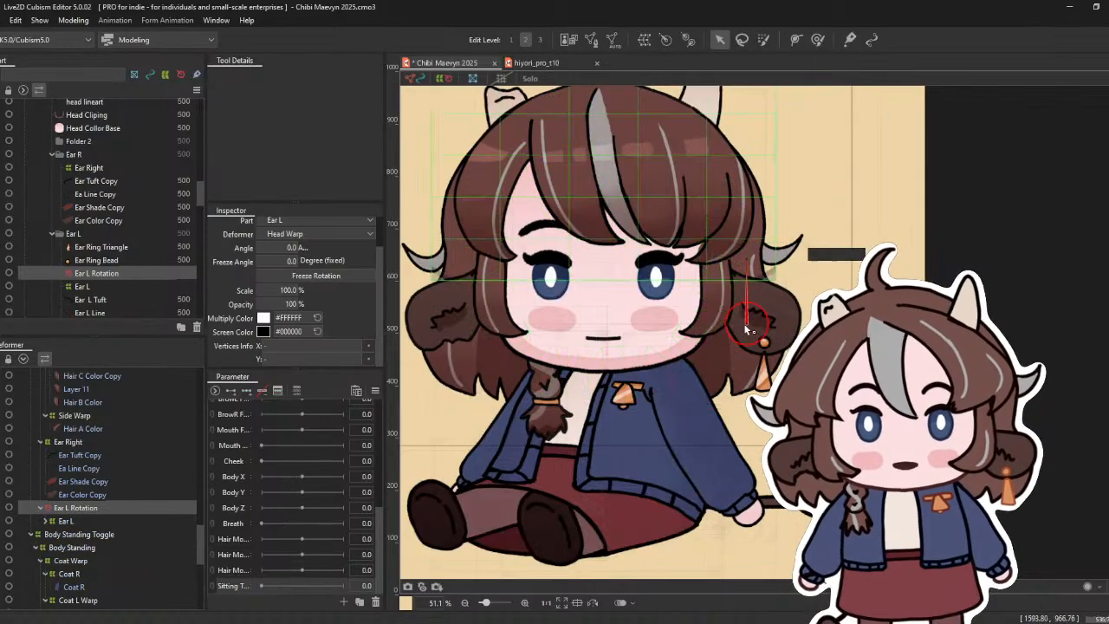
pyautogui.moveTo(725, 297); pyautogui.dragTo(713, 277)
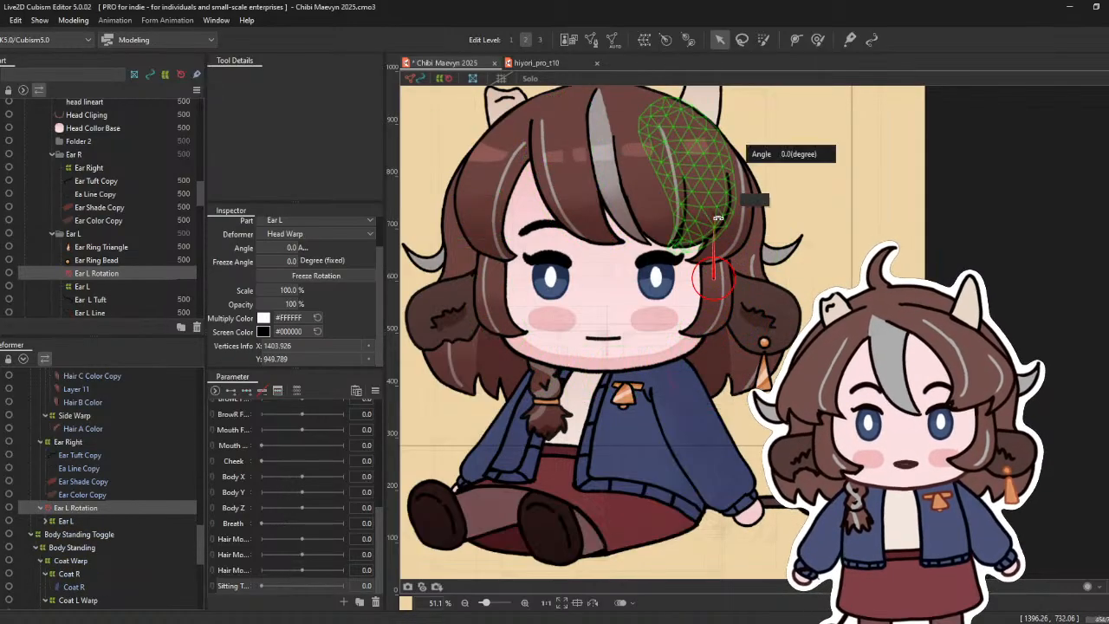
pyautogui.moveTo(765, 319)
pyautogui.mouseDown()
pyautogui.moveTo(756, 312)
pyautogui.moveTo(784, 290)
pyautogui.moveTo(778, 265)
pyautogui.moveTo(755, 302)
pyautogui.mouseUp()
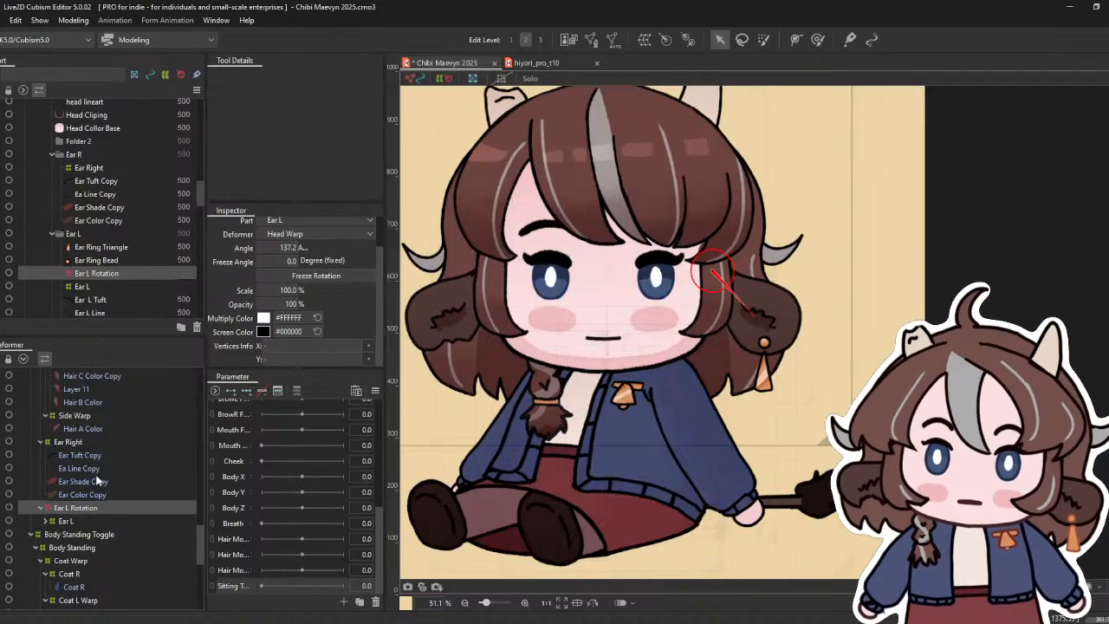
# - Create a warp deformer named Ear Ring Wrap around Ear Ring Triangle and Ear Ring Bead, under Ear L
pyautogui.scroll(2, 97, 479)
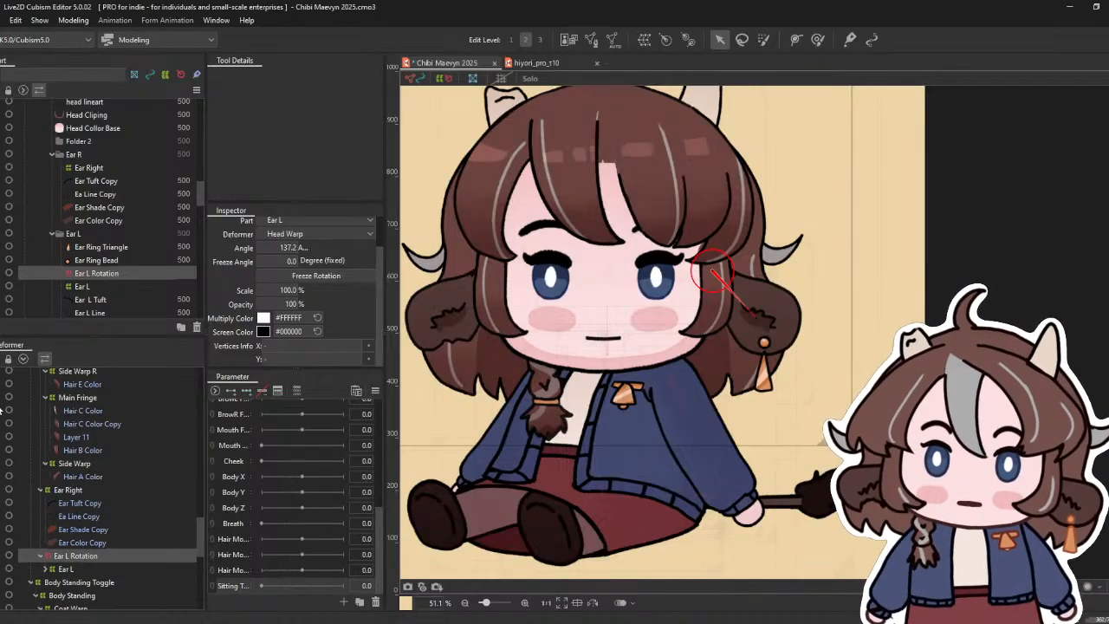
pyautogui.click(96, 394)
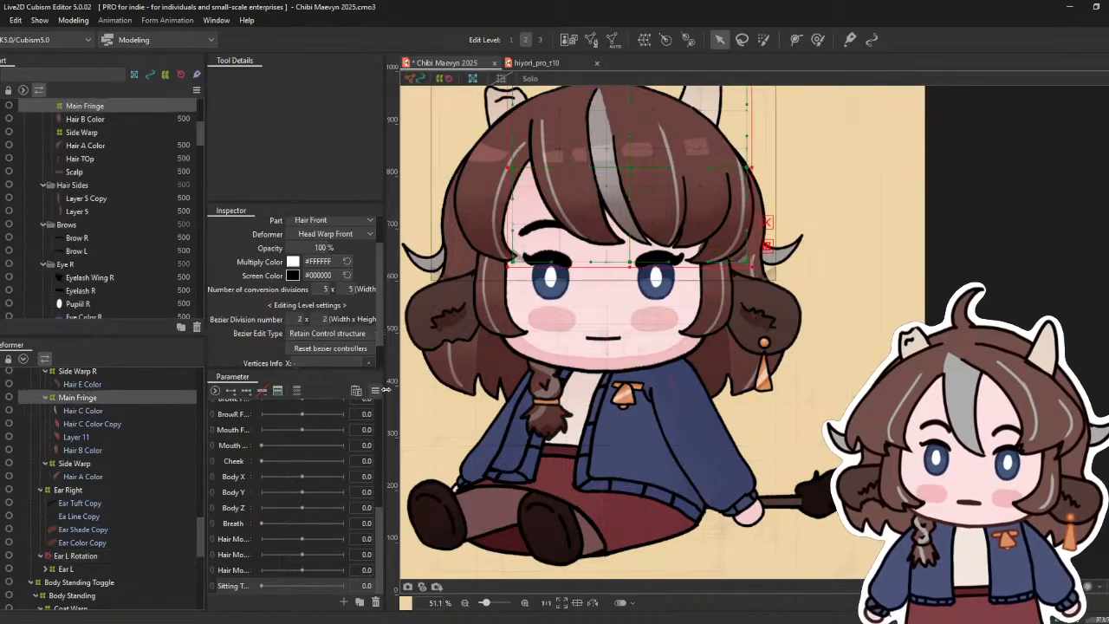
pyautogui.click(762, 371)
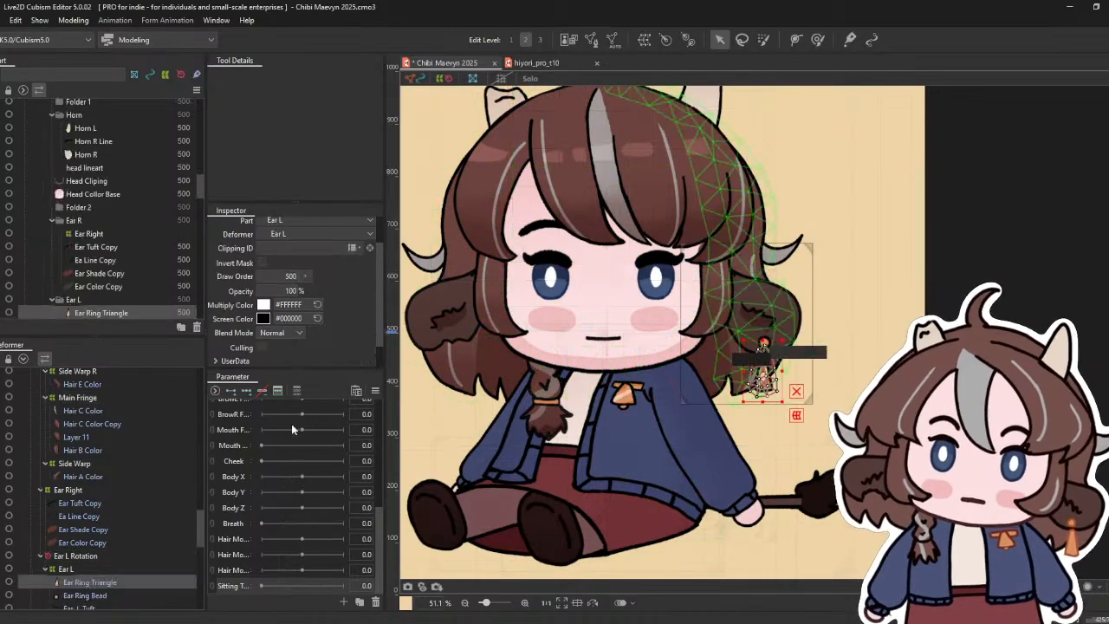
pyautogui.keyDown('ctrl'); pyautogui.click(117, 495); pyautogui.keyUp('ctrl')
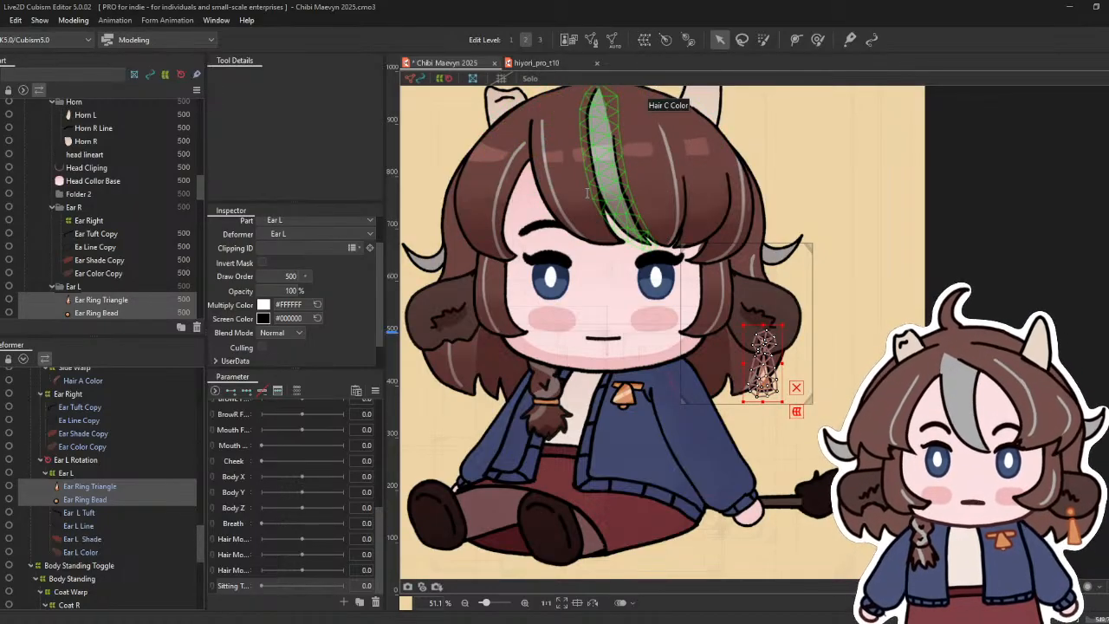
pyautogui.click(570, 385)
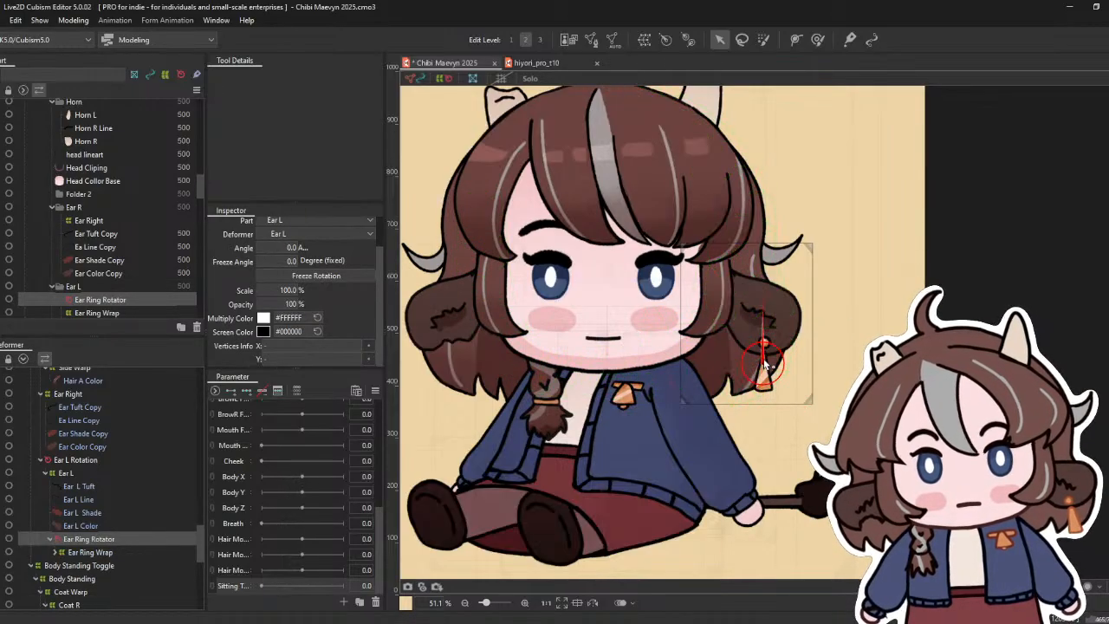
# - Place the Ear Ring Rotator pivot on the earring bead, aim it downward at -176.8 degrees, and undo a trial swing of the earring
pyautogui.moveTo(766, 338); pyautogui.dragTo(767, 338)
pyautogui.moveTo(767, 274); pyautogui.dragTo(761, 428)
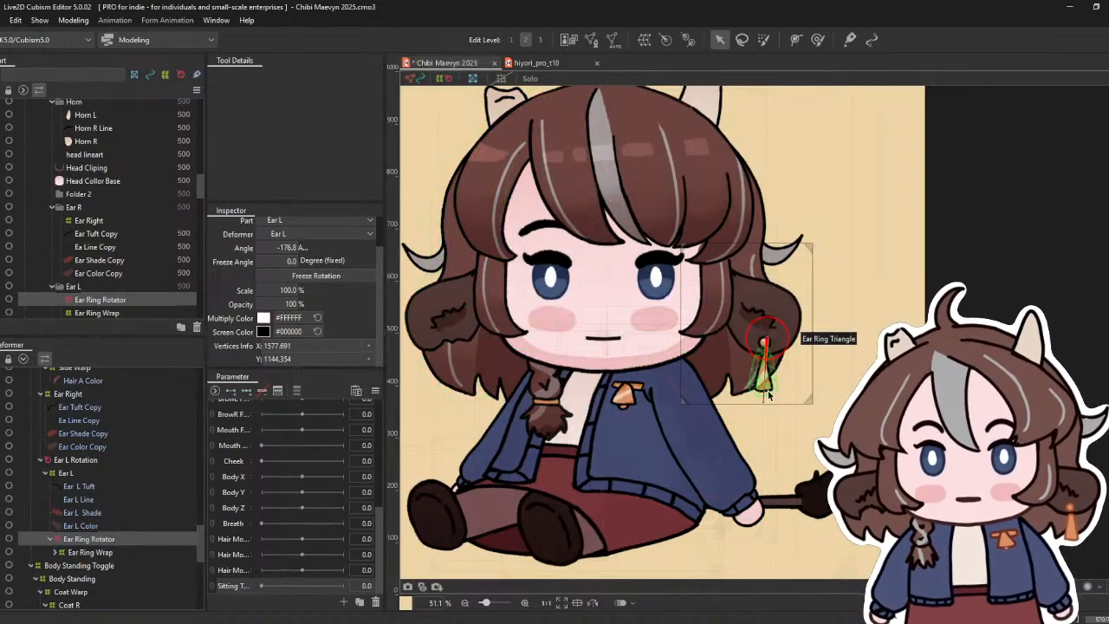
pyautogui.moveTo(768, 395); pyautogui.dragTo(806, 409)
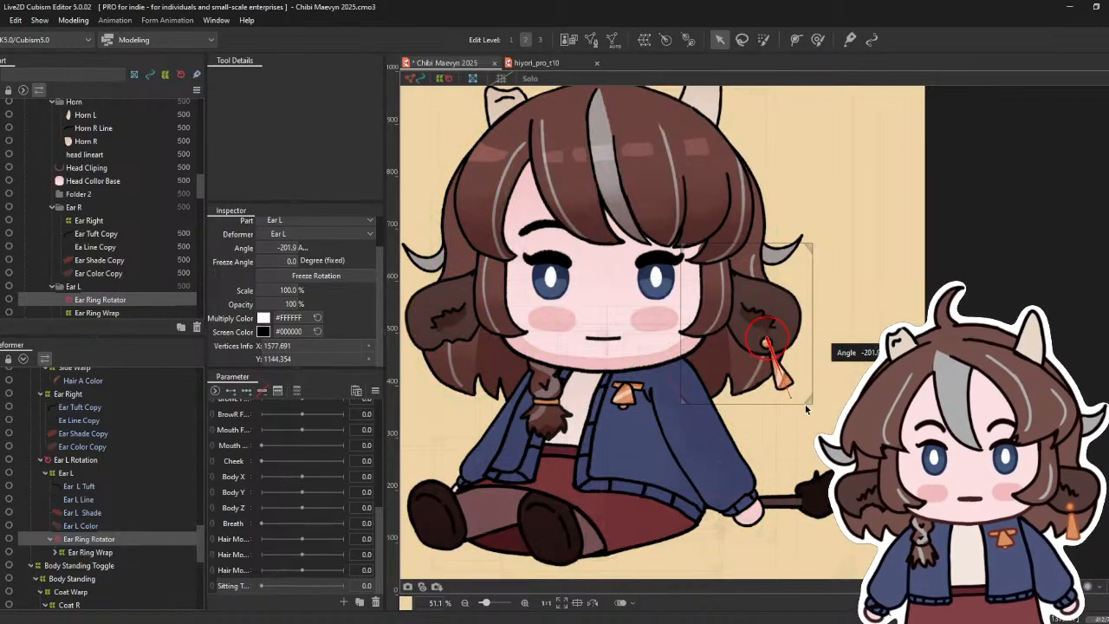
pyautogui.hotkey('ctrl', 'z')
# - Try shifting the Ear Ring Rotator pivot to the bead's lower edge and swinging the earring, and undo the swing
pyautogui.scroll(10, 763, 347)
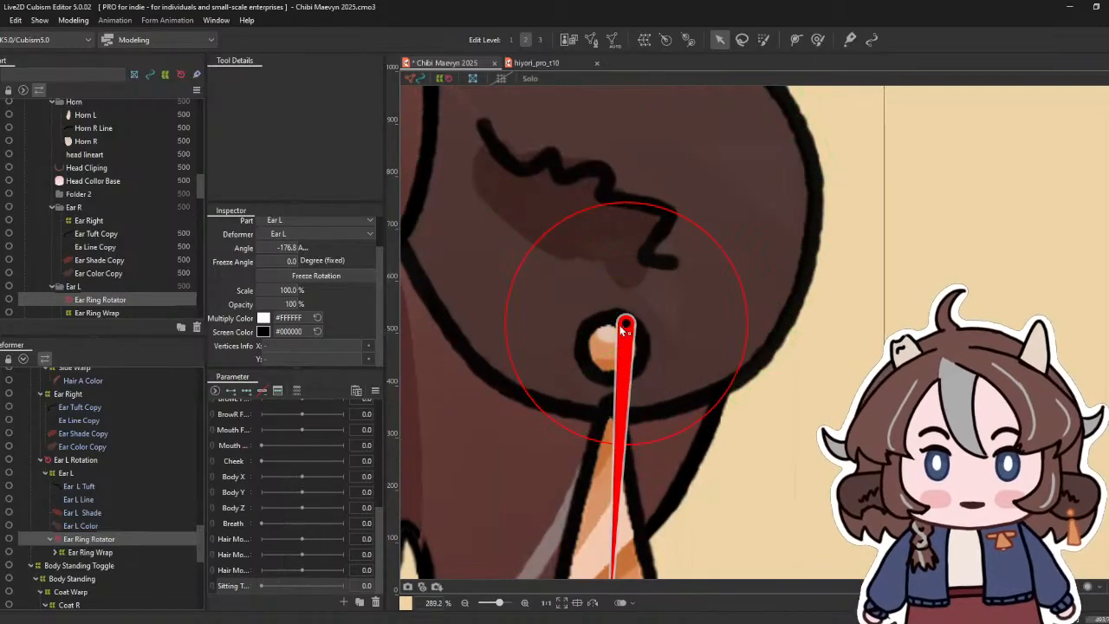
pyautogui.moveTo(621, 326); pyautogui.dragTo(677, 396)
pyautogui.hotkey('ctrl', 'z')
pyautogui.scroll(-3, 662, 380)
pyautogui.scroll(-6, 662, 381)
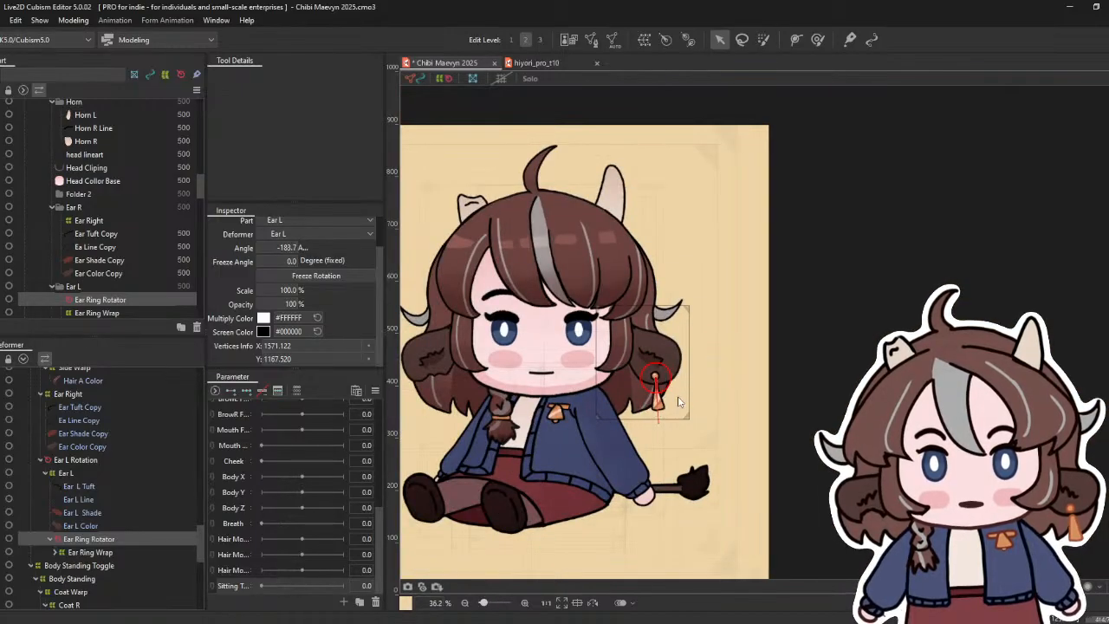
pyautogui.scroll(9, 678, 396)
pyautogui.hotkey('ctrl', 'z')
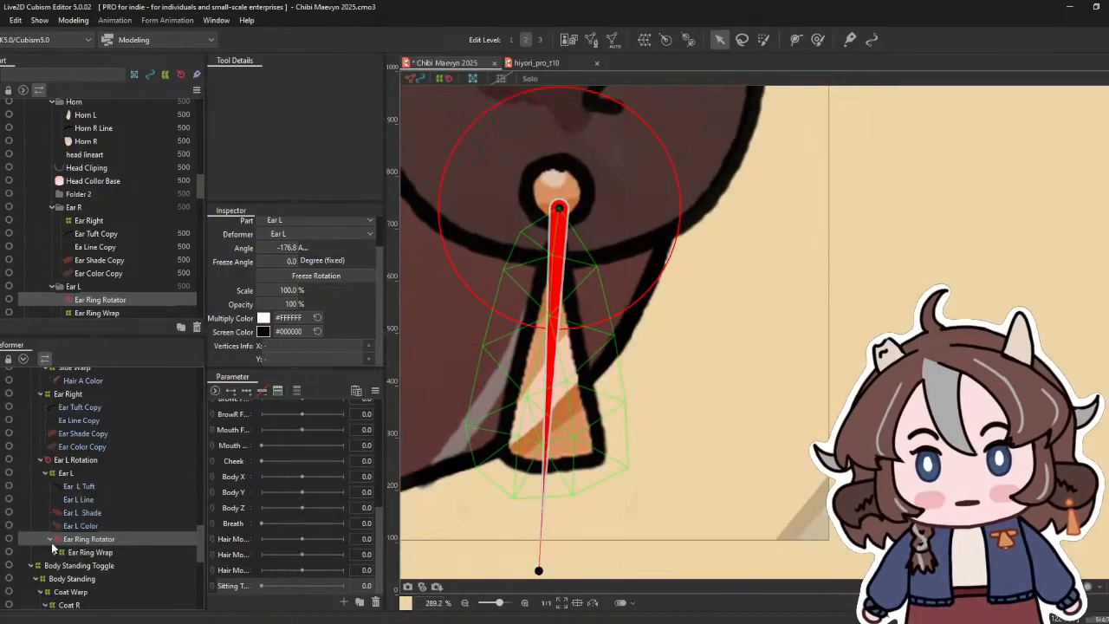
# - Expand Ear Ring Wrap to show its meshes and undo the pivot and angle adjustments of Ear Ring Rotator
pyautogui.click(55, 553)
pyautogui.moveTo(75, 540); pyautogui.dragTo(106, 565)
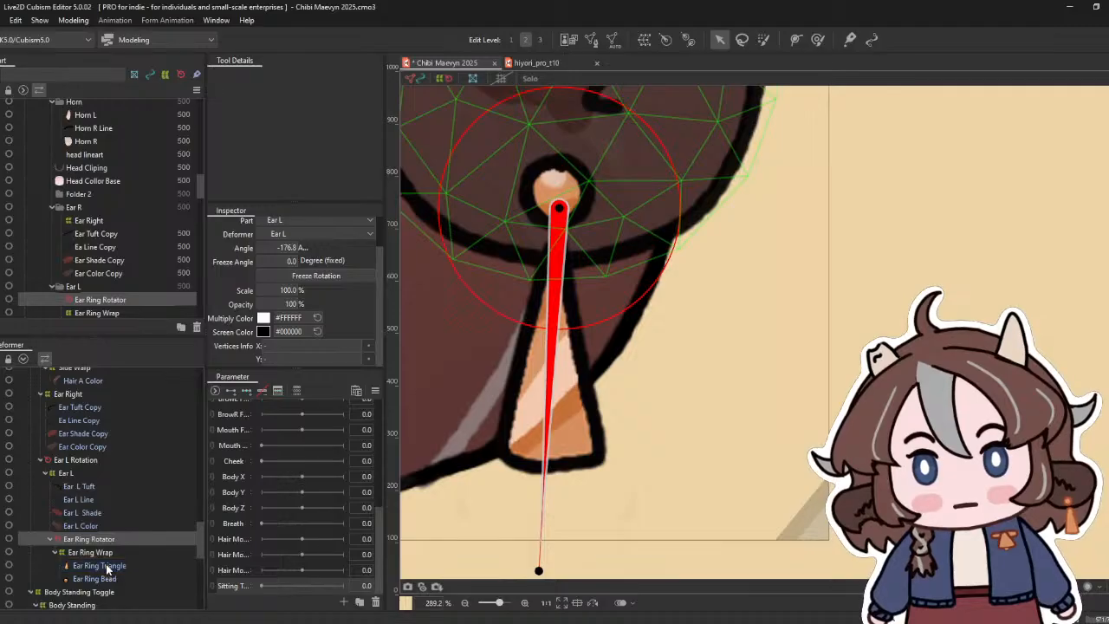
pyautogui.hotkey('ctrl', 'z')
pyautogui.hotkey('ctrl', 'z')
pyautogui.hotkey('ctrl', 'z')
pyautogui.hotkey('ctrl', 'z')
pyautogui.hotkey('ctrl', 'z')
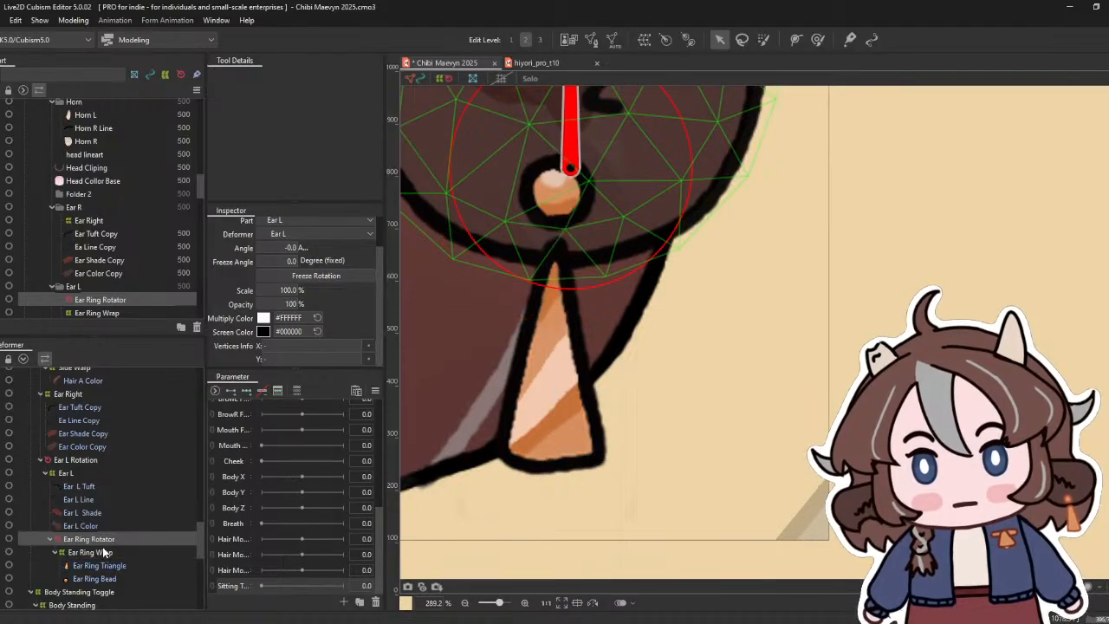
# - Create a rotation deformer named Ear Ring Triangle around only the Ear Ring Triangle mesh, under Ear Ring Wrap, with its pivot on the bead
pyautogui.click(95, 553)
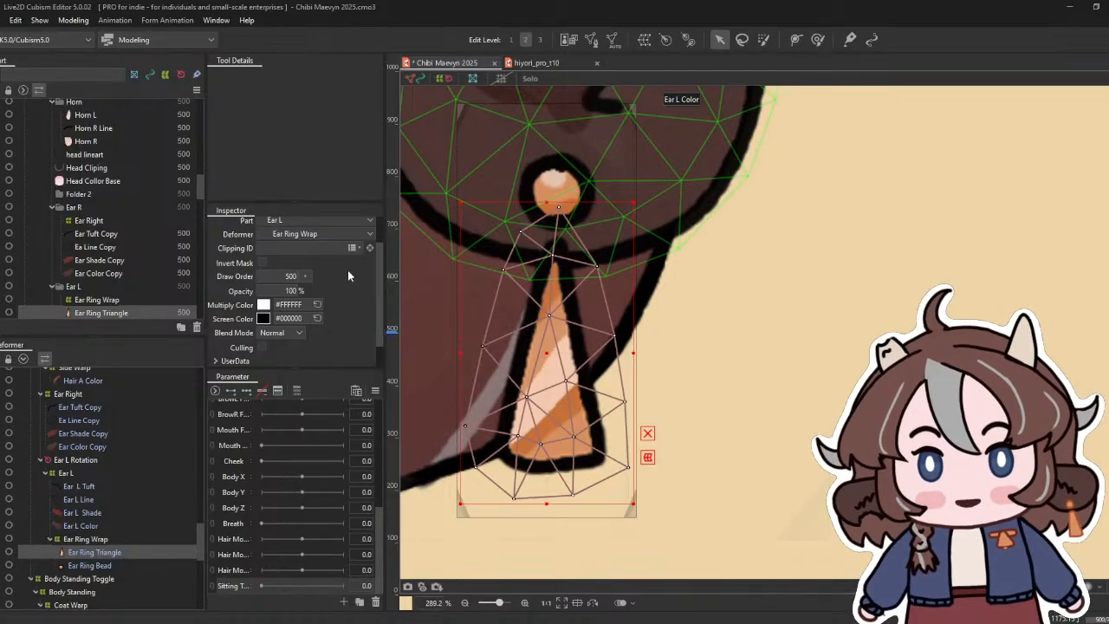
pyautogui.click(585, 384)
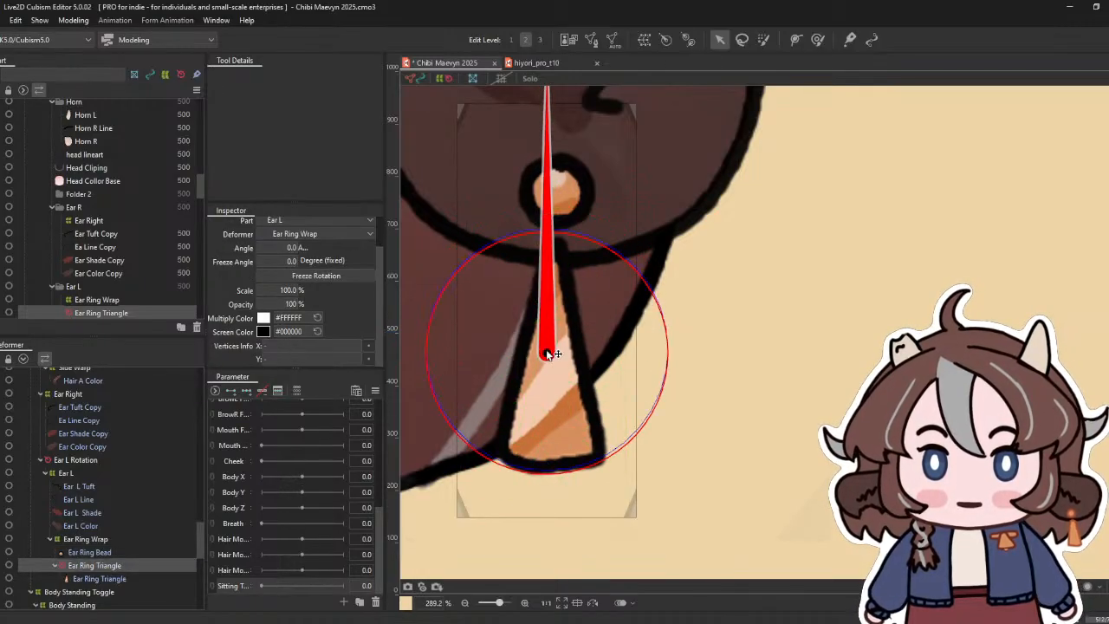
pyautogui.moveTo(548, 354); pyautogui.dragTo(557, 185)
pyautogui.scroll(-5, 592, 162)
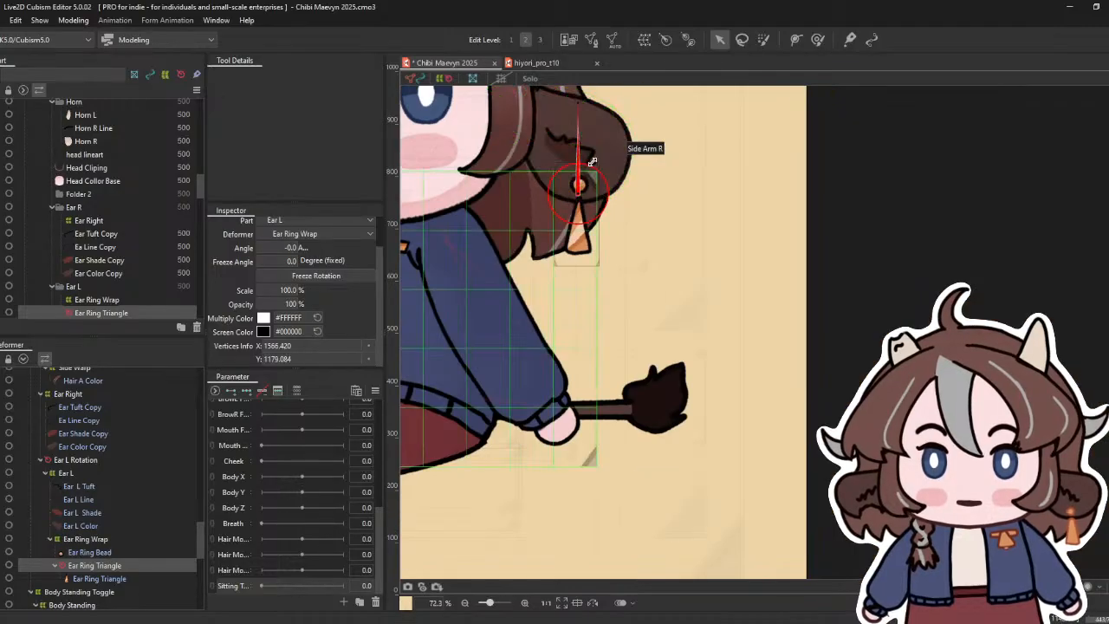
# - Aim the Ear Ring Triangle rotation deformer downward at 178.1 degrees and shorten its handle to end at the triangle's lower edge
pyautogui.moveTo(614, 158); pyautogui.dragTo(619, 240)
pyautogui.moveTo(584, 183); pyautogui.dragTo(586, 364)
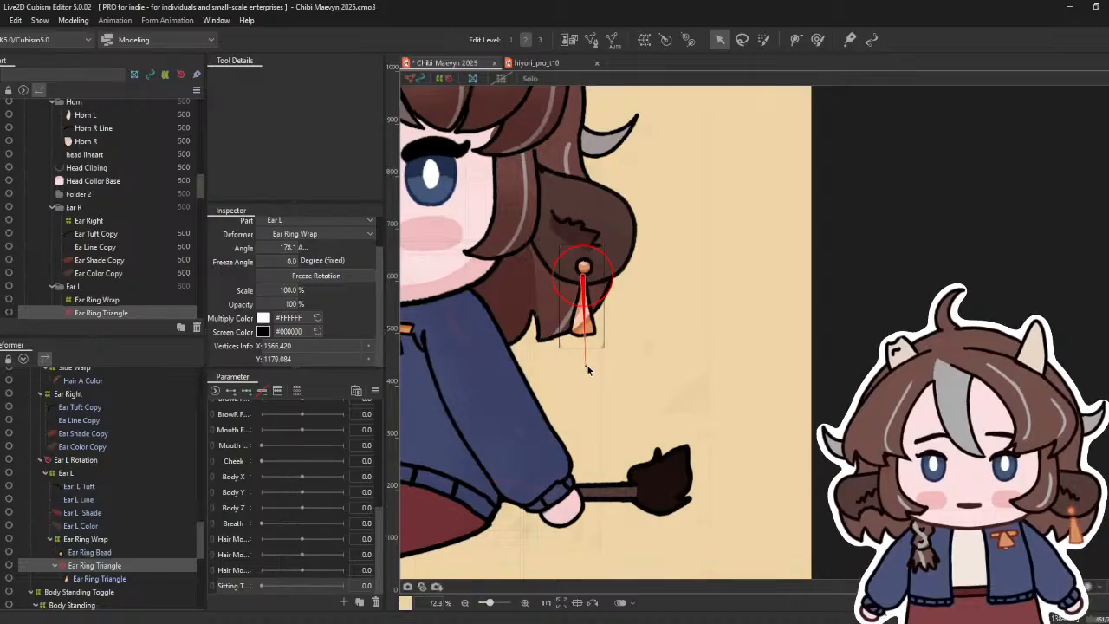
pyautogui.scroll(2, 595, 296)
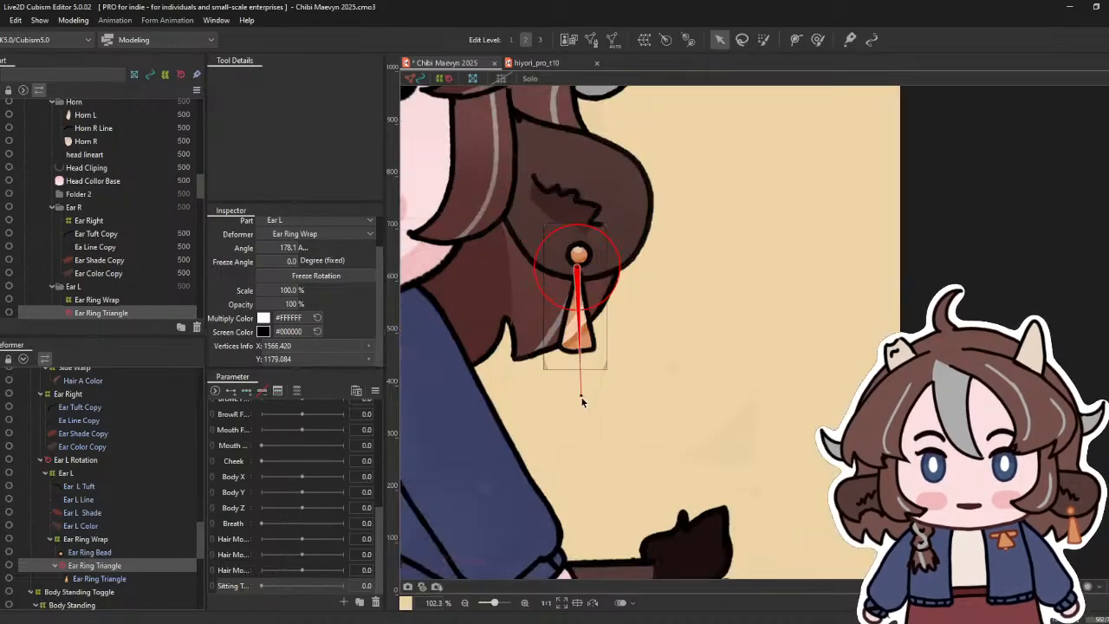
pyautogui.scroll(2, 583, 400)
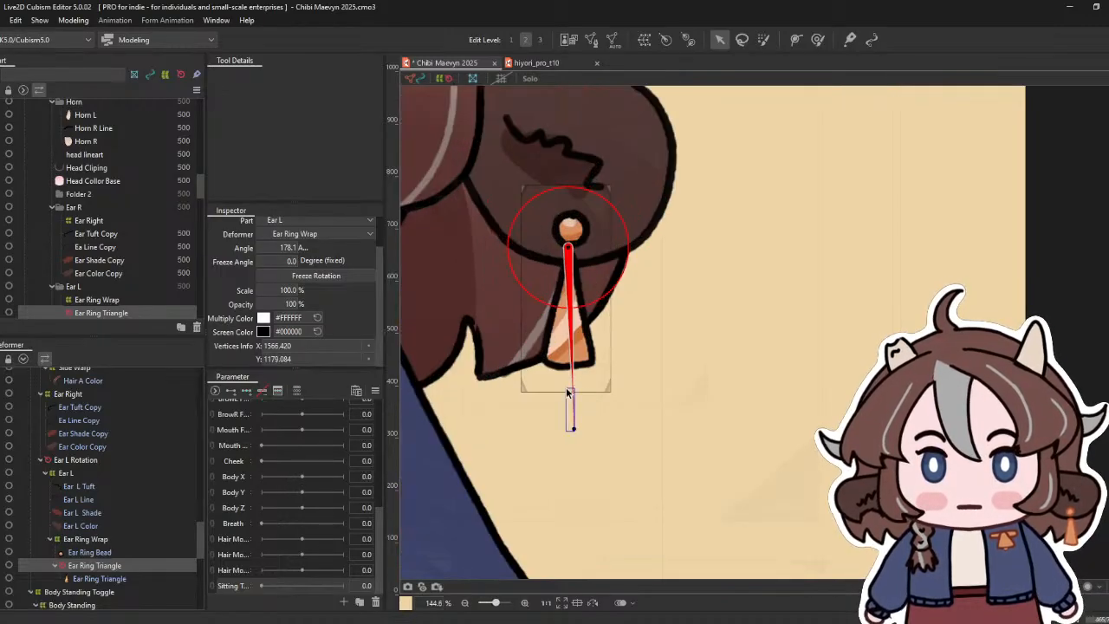
pyautogui.moveTo(572, 426)
pyautogui.mouseDown()
pyautogui.moveTo(536, 423)
pyautogui.moveTo(562, 414)
pyautogui.moveTo(572, 425)
pyautogui.mouseUp()
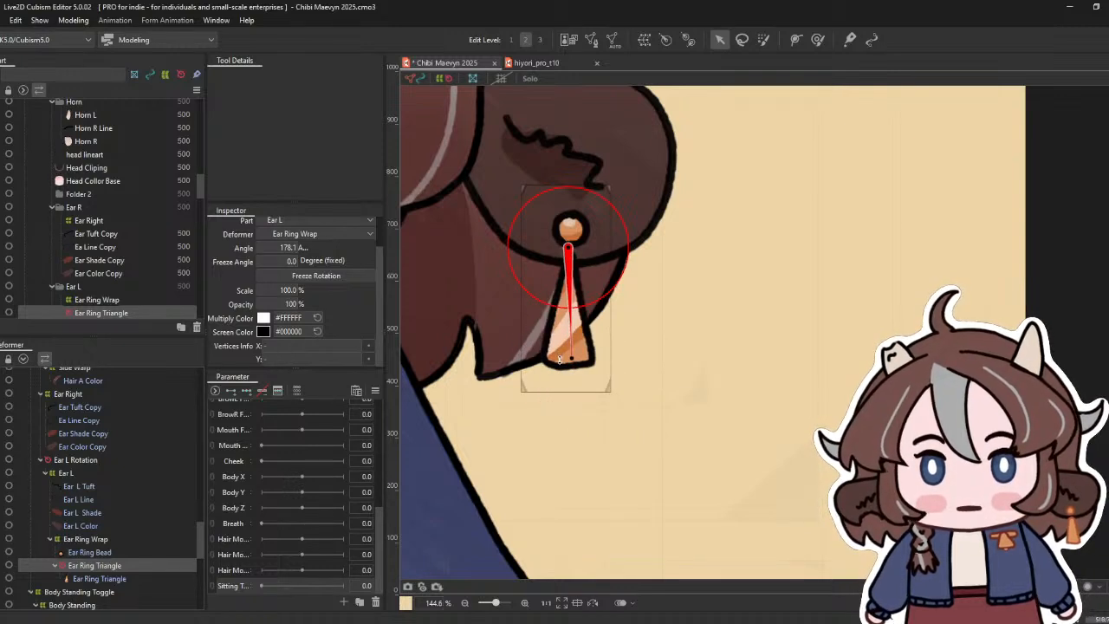
pyautogui.moveTo(562, 361); pyautogui.dragTo(619, 441)
pyautogui.scroll(-5, 698, 331)
pyautogui.click(619, 242)
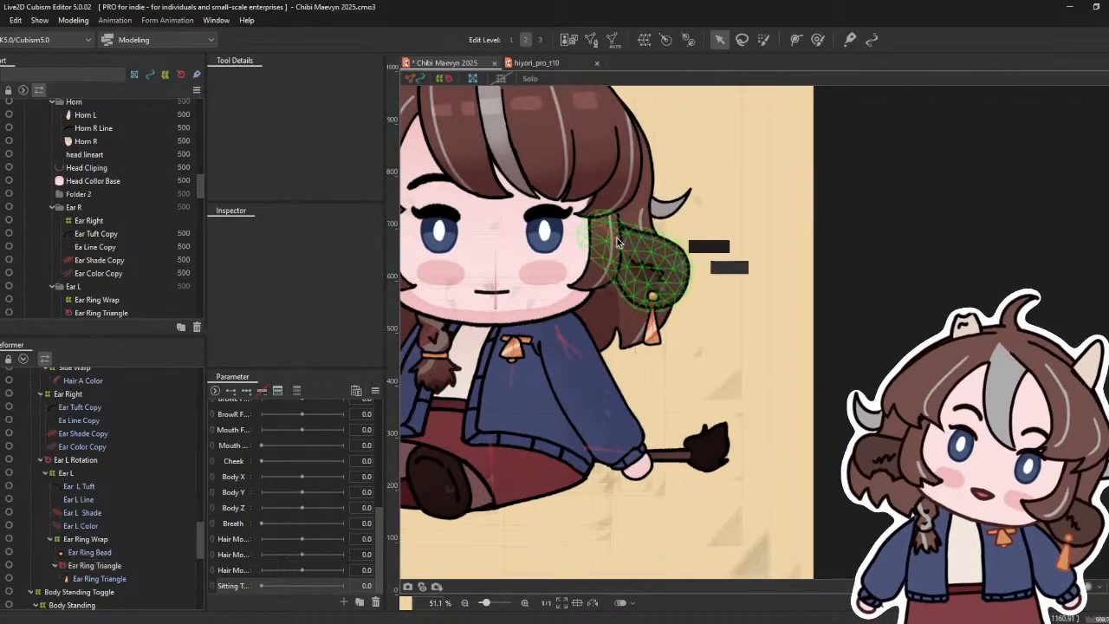
# - Deselect the earring deformer and save the Chibi Maevyn 2025 model
pyautogui.scroll(-5, 892, 290)
pyautogui.click(3, 20)
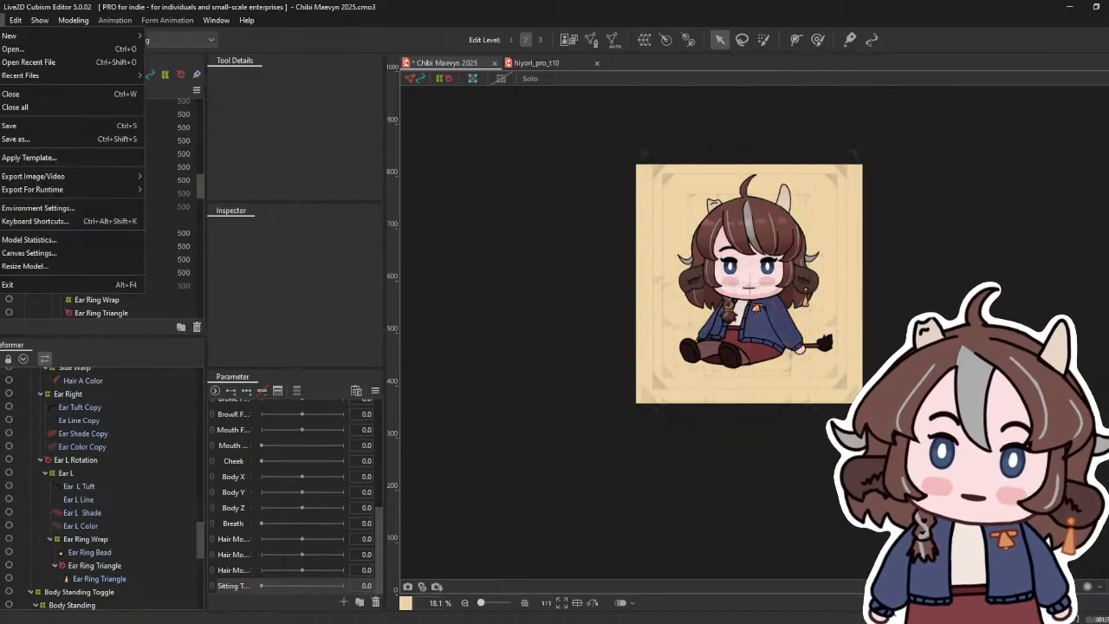
pyautogui.click(43, 125)
pyautogui.moveTo(602, 231); pyautogui.dragTo(508, 285)
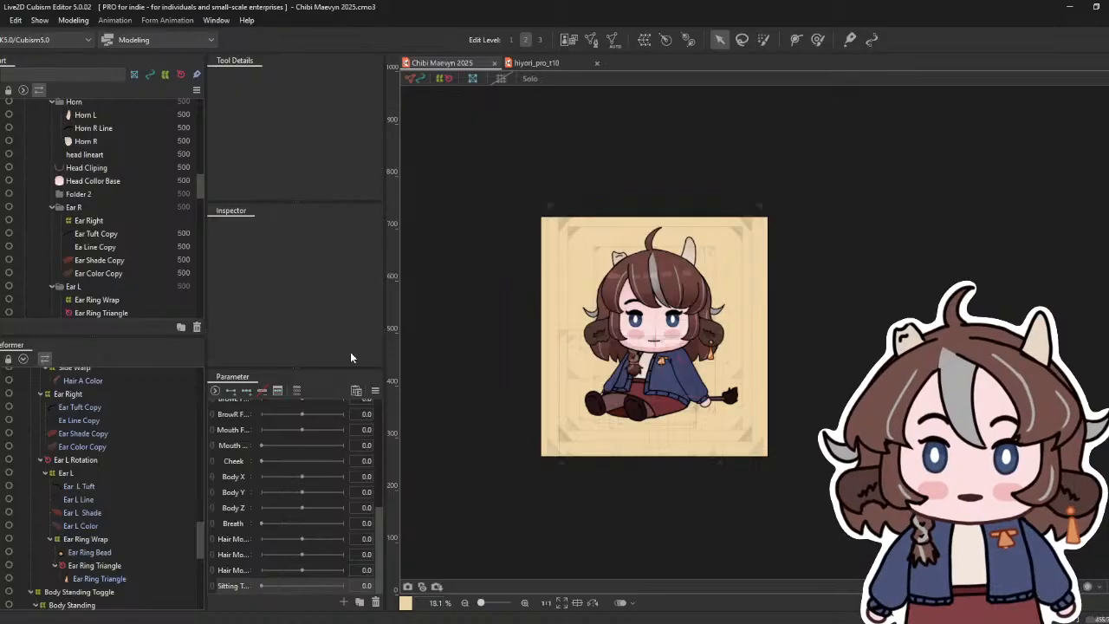
# - Create a warp deformer named Scalp Warp around the Scalp mesh, under Head Warp
pyautogui.scroll(8, 142, 456)
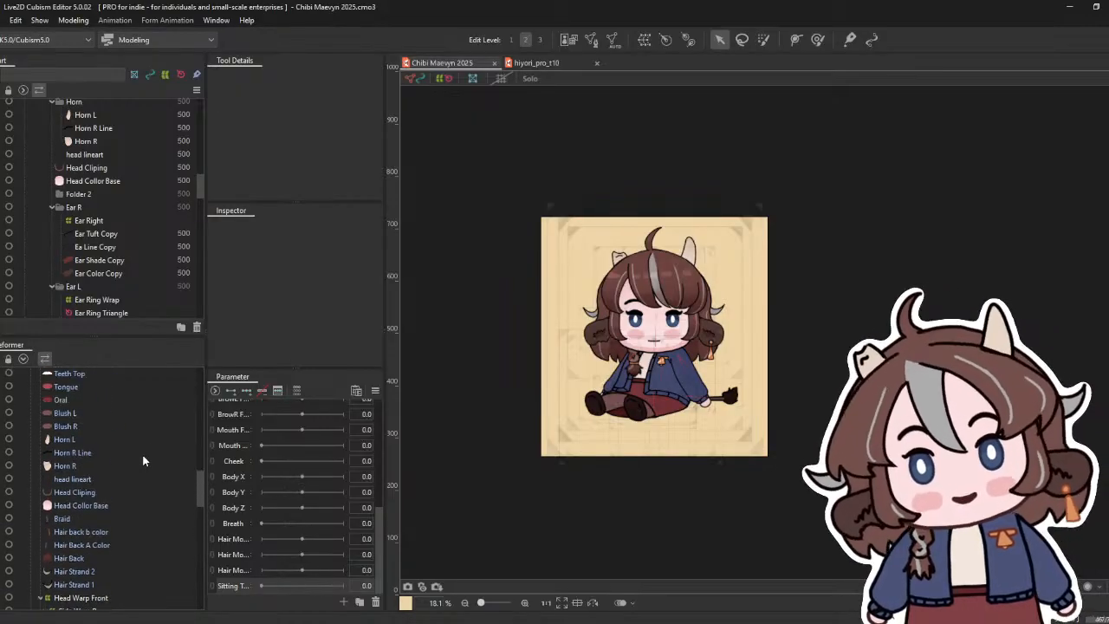
pyautogui.scroll(3, 142, 455)
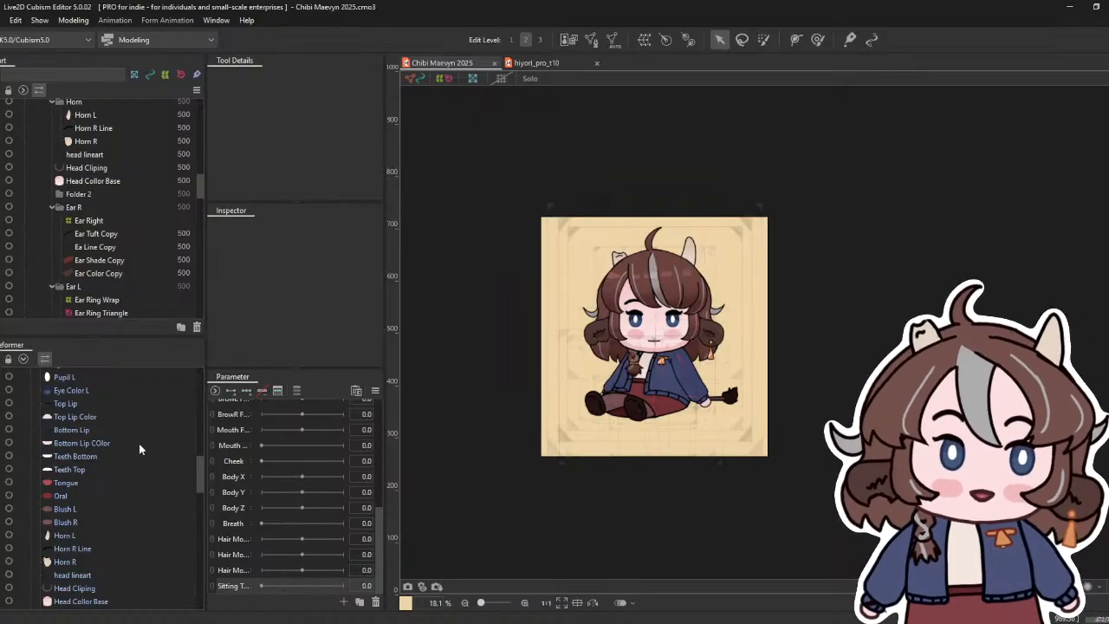
pyautogui.scroll(3, 117, 451)
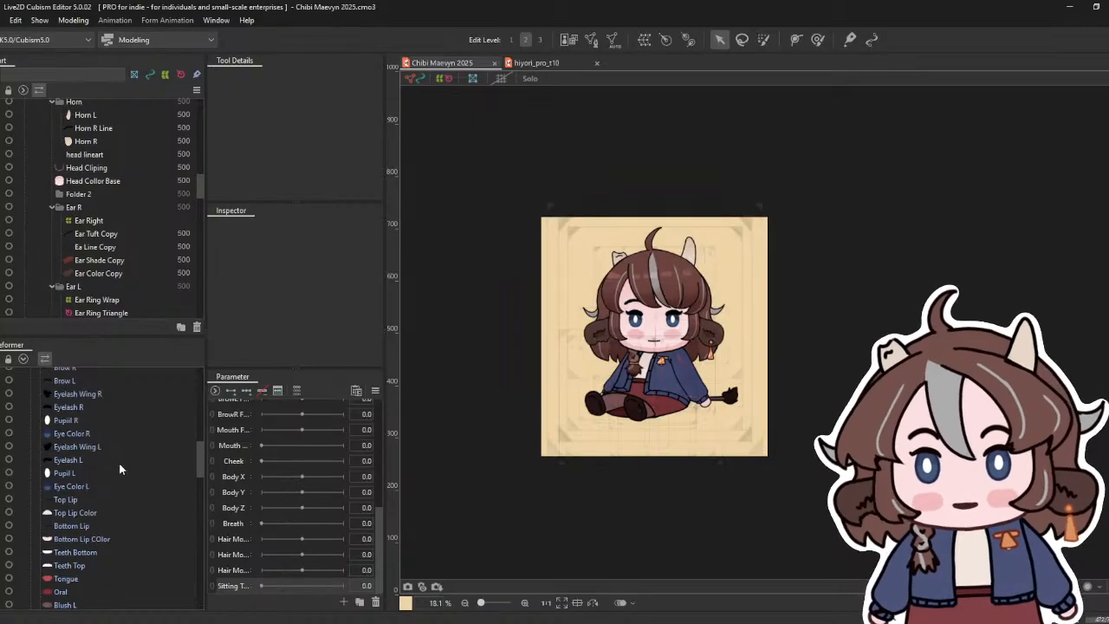
pyautogui.scroll(5, 118, 469)
pyautogui.click(104, 458)
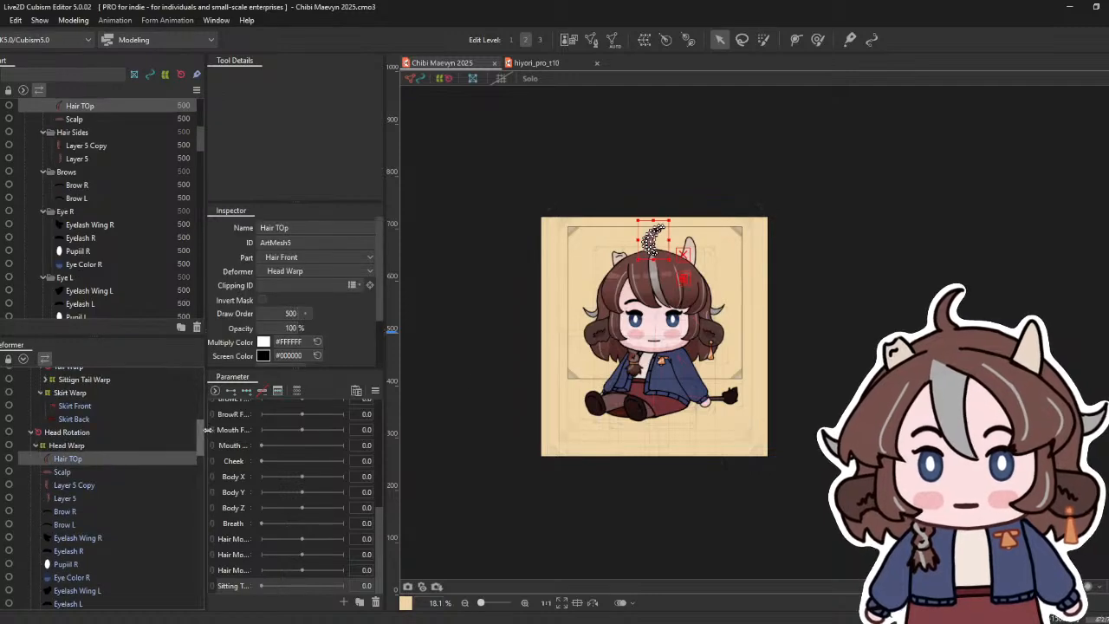
pyautogui.scroll(3, 782, 282)
pyautogui.click(111, 472)
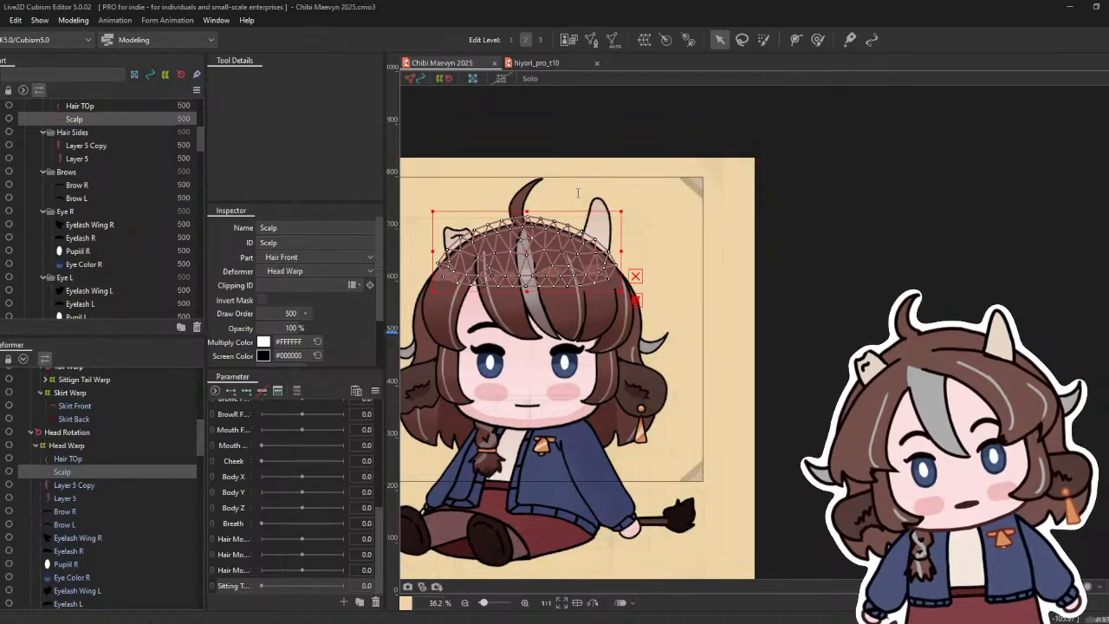
pyautogui.click(553, 378)
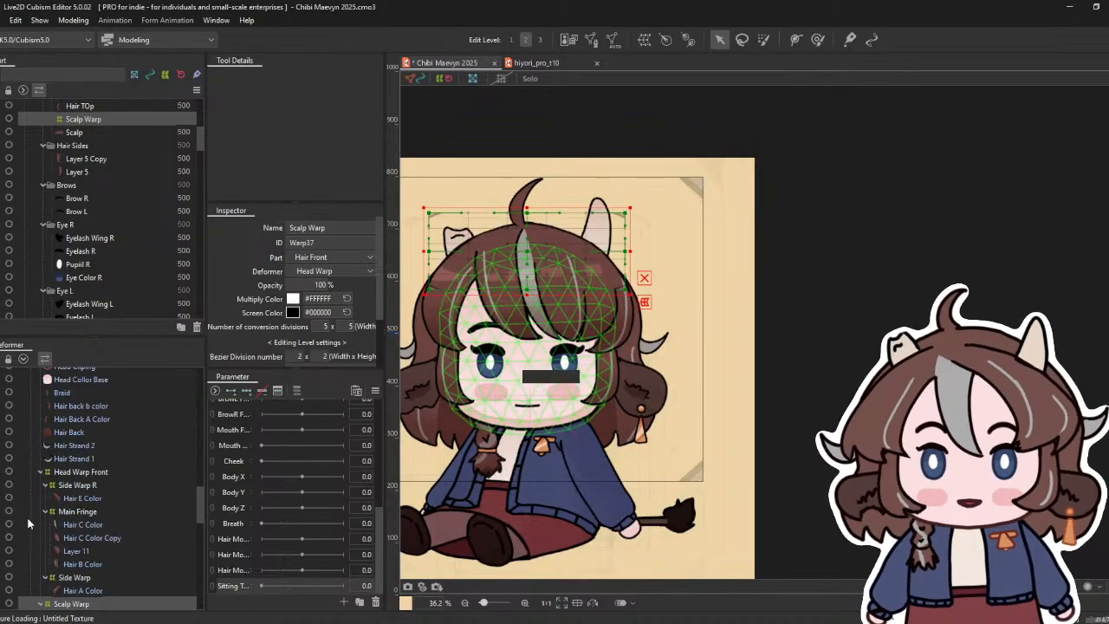
# - Create a warp deformer named Hair Back around the Hair Back mesh, under Head Warp
pyautogui.scroll(5, 29, 524)
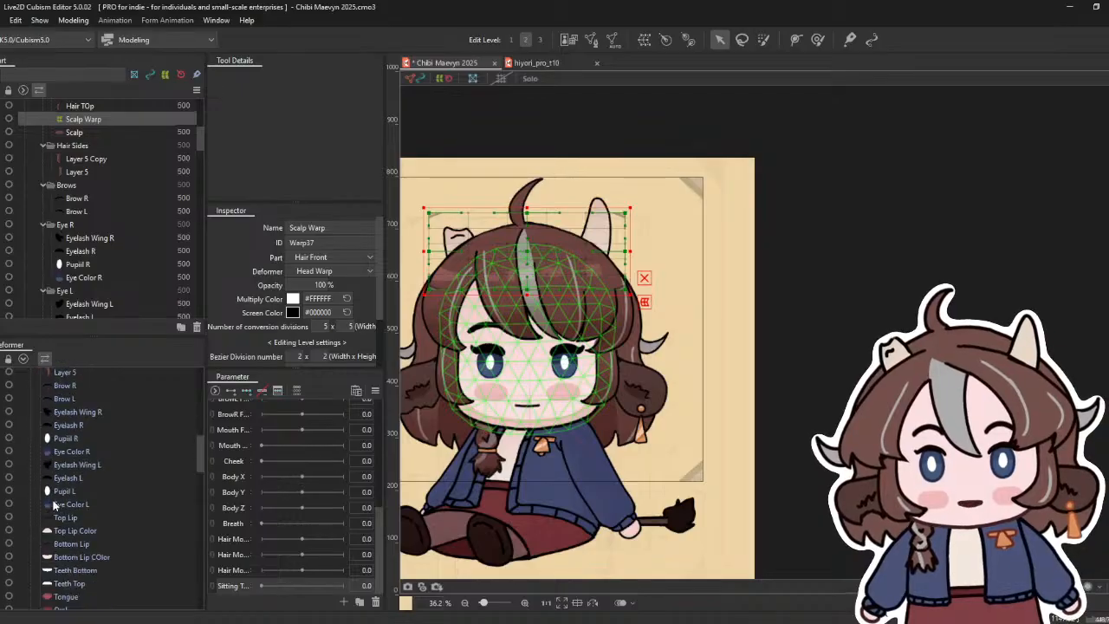
pyautogui.scroll(-4, 54, 503)
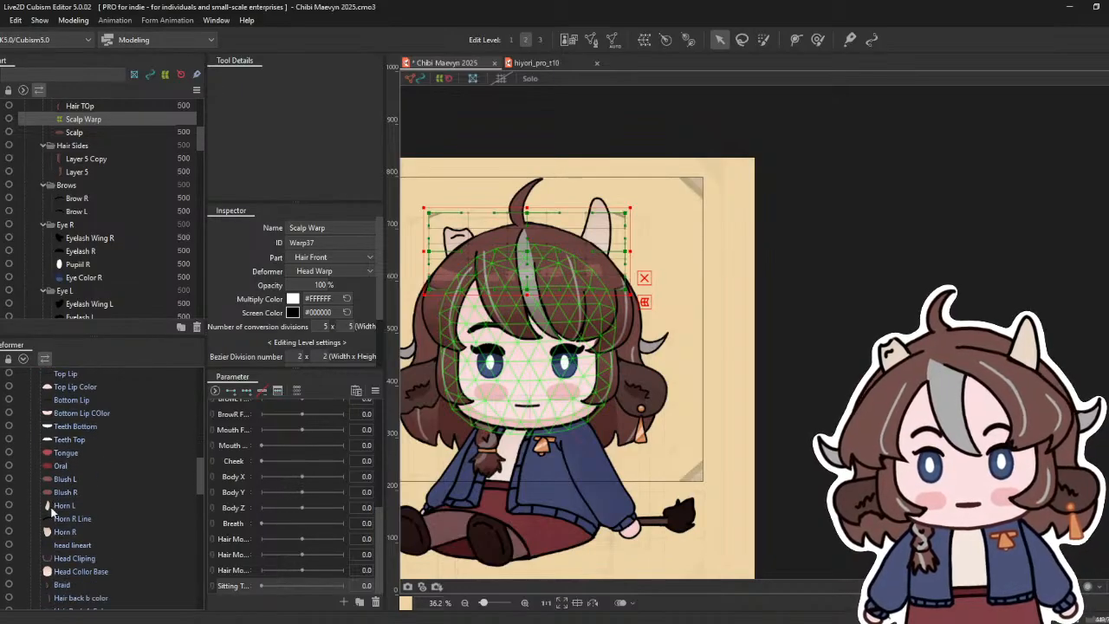
pyautogui.scroll(-5, 52, 511)
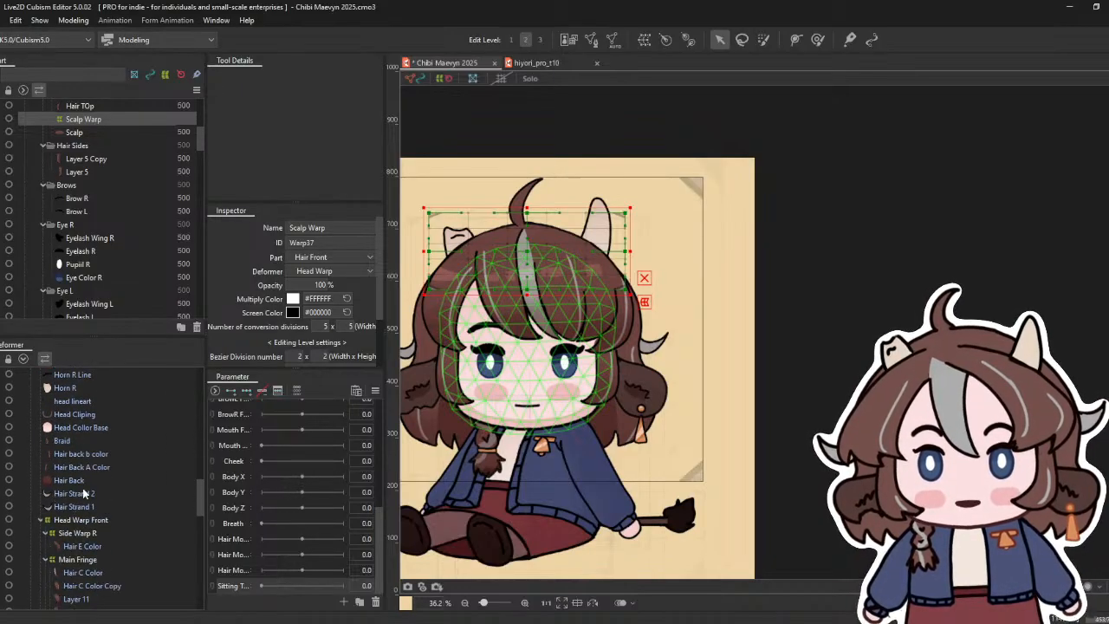
pyautogui.click(87, 482)
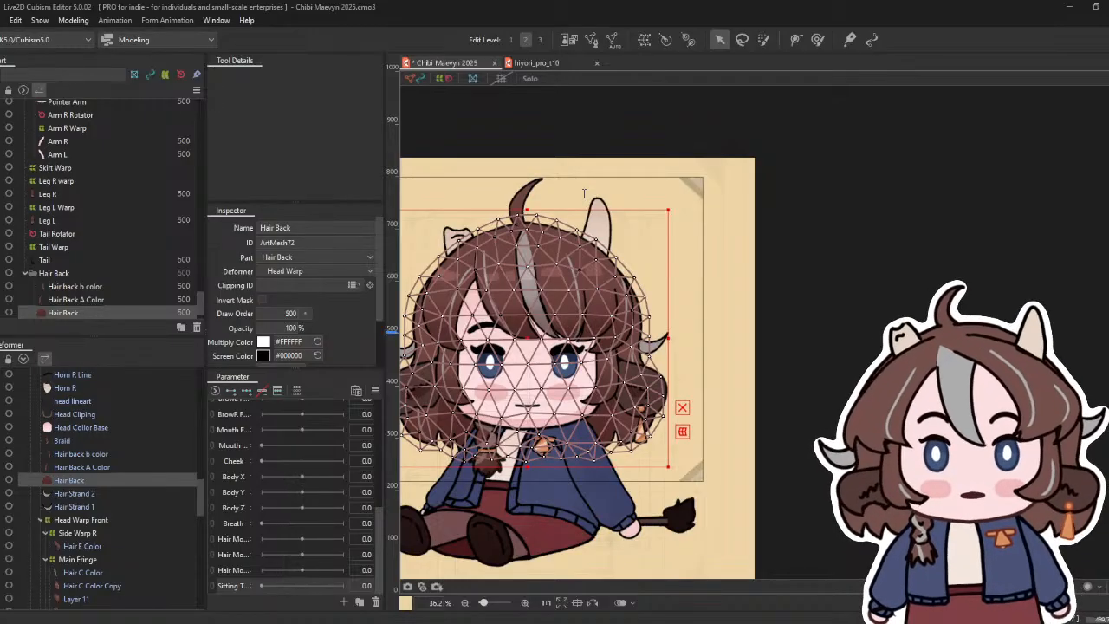
pyautogui.click(565, 395)
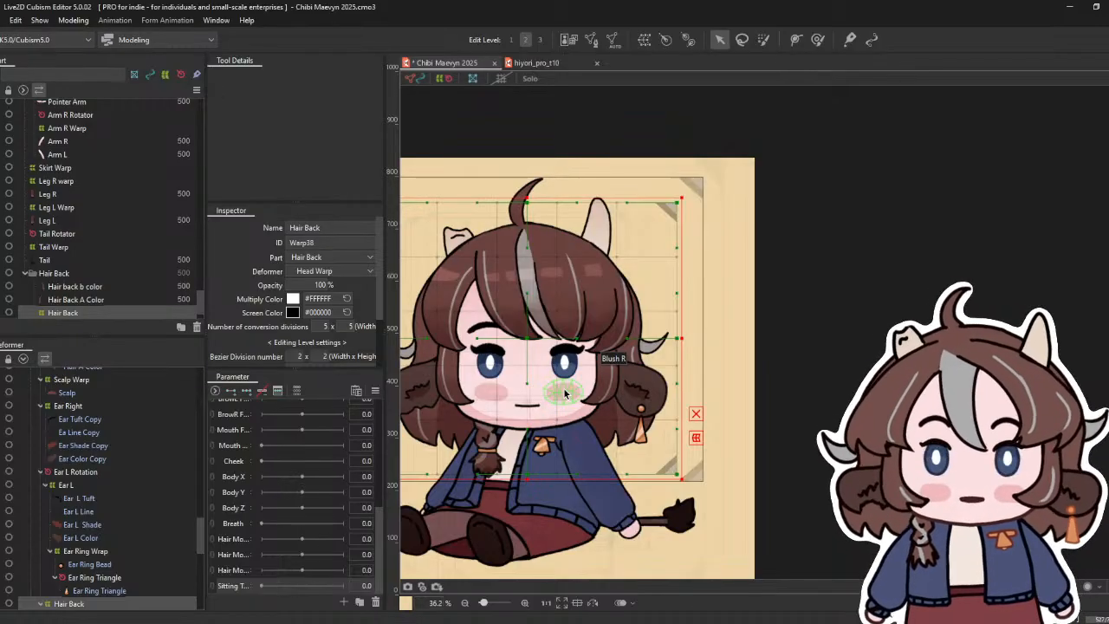
# - Examine the Head Collor Base and Head Cliping meshes on the face, one after the other
pyautogui.scroll(-10, 140, 410)
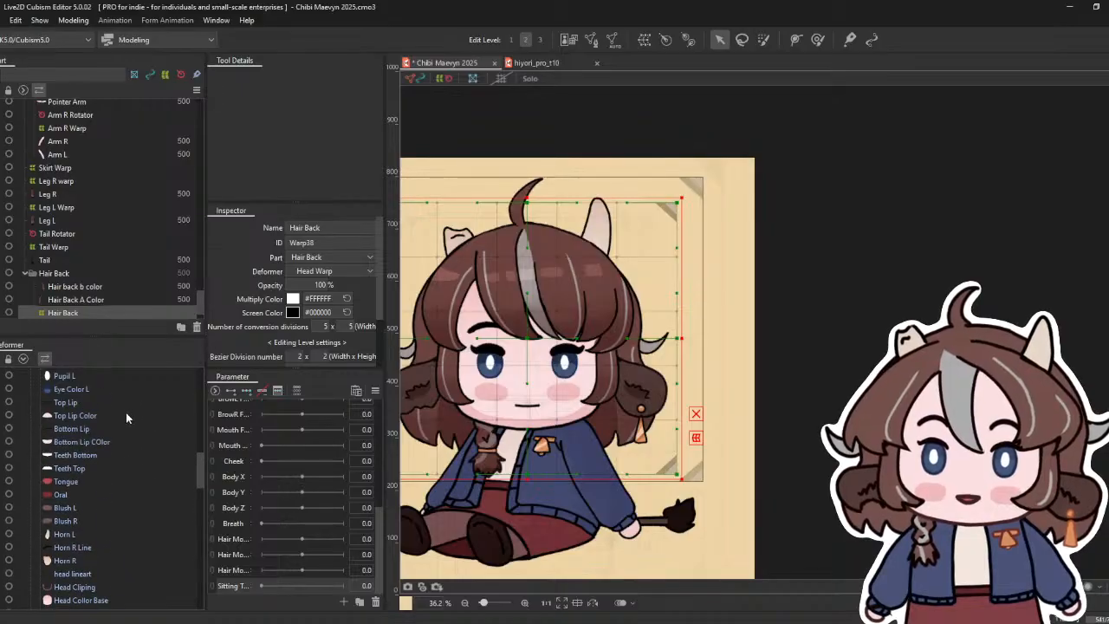
pyautogui.scroll(-3, 124, 432)
pyautogui.click(120, 456)
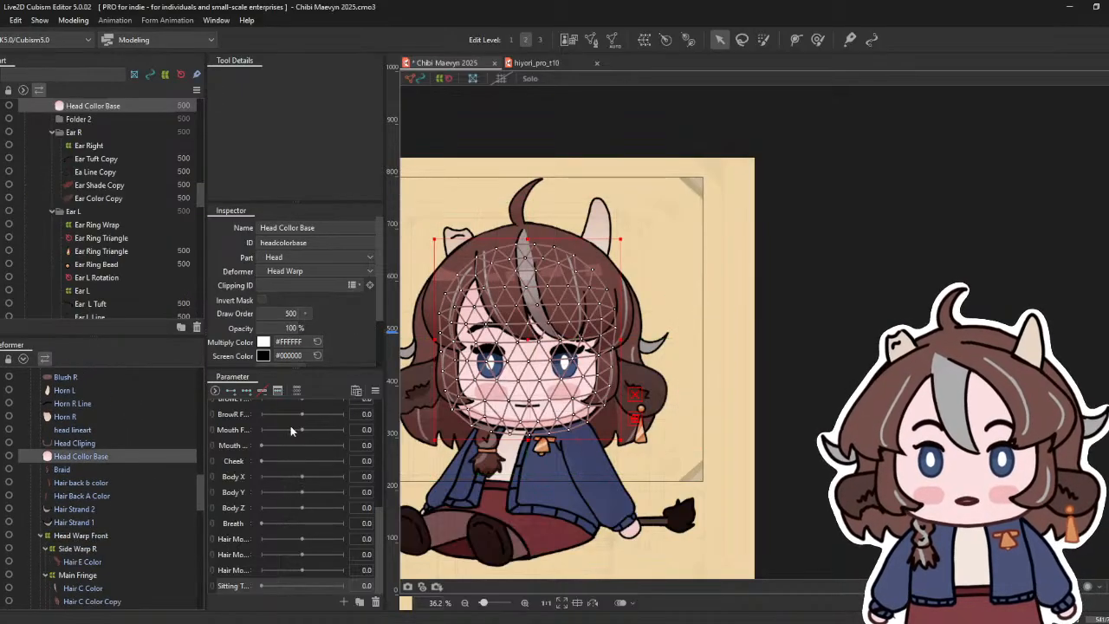
pyautogui.scroll(5, 428, 406)
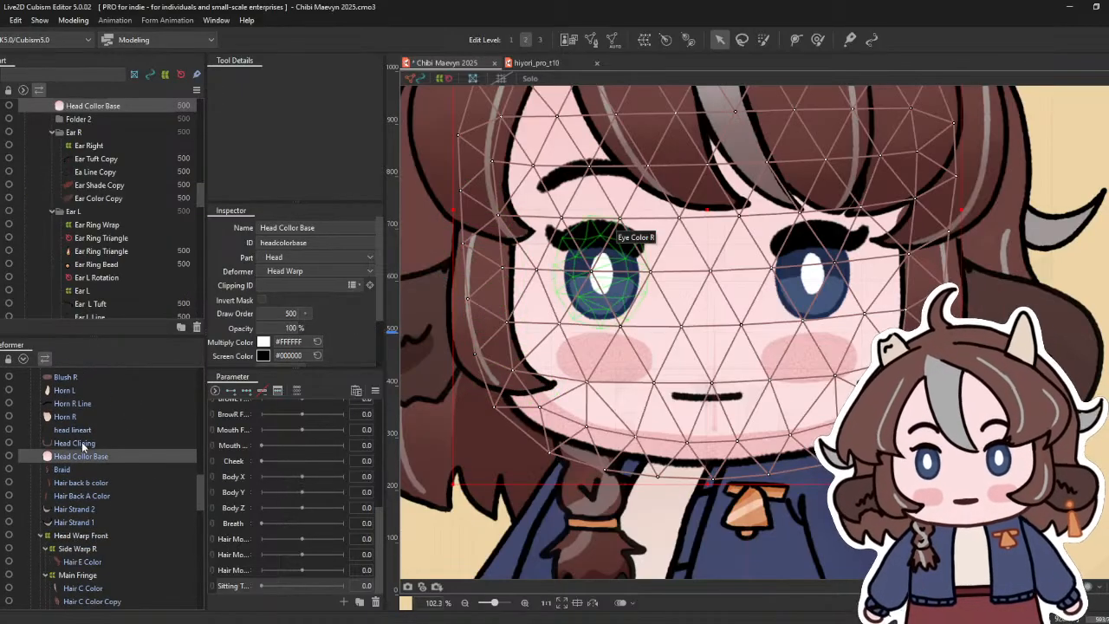
pyautogui.click(78, 443)
pyautogui.scroll(-5, 665, 204)
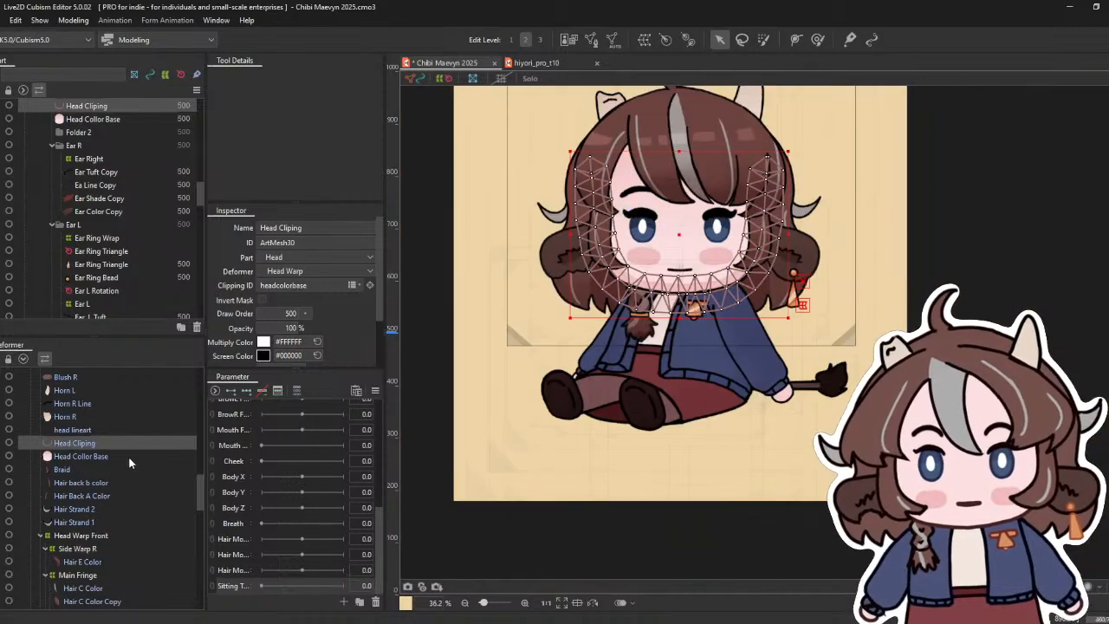
# - Select the Head Collor Base and Head Cliping meshes together and try starting a warp deformer around them
pyautogui.click(128, 457)
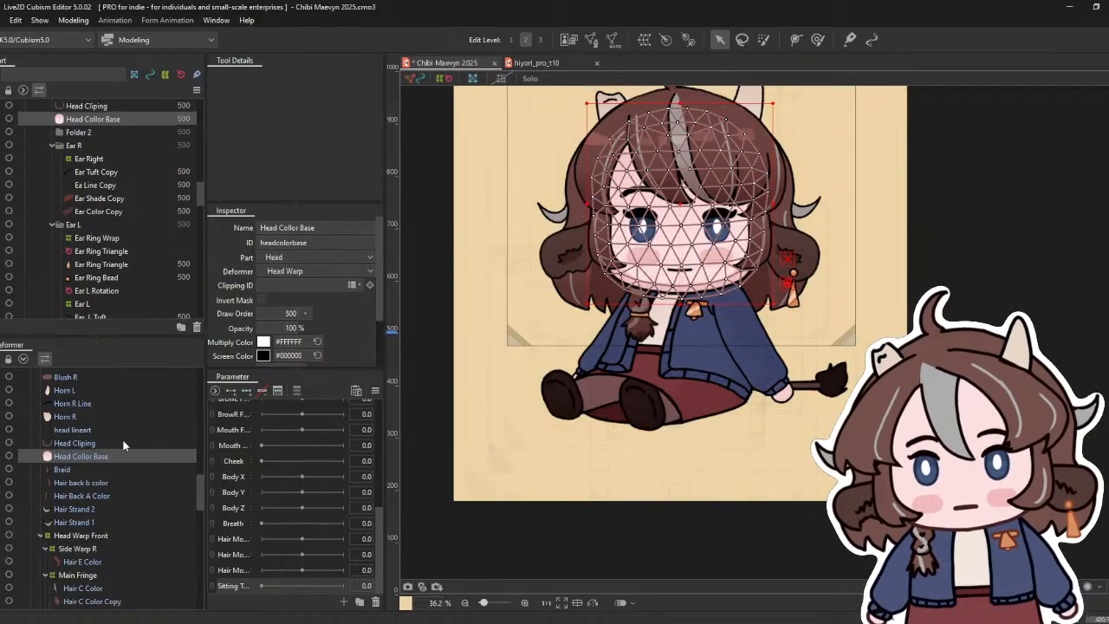
pyautogui.keyDown('ctrl'); pyautogui.click(123, 443); pyautogui.keyUp('ctrl')
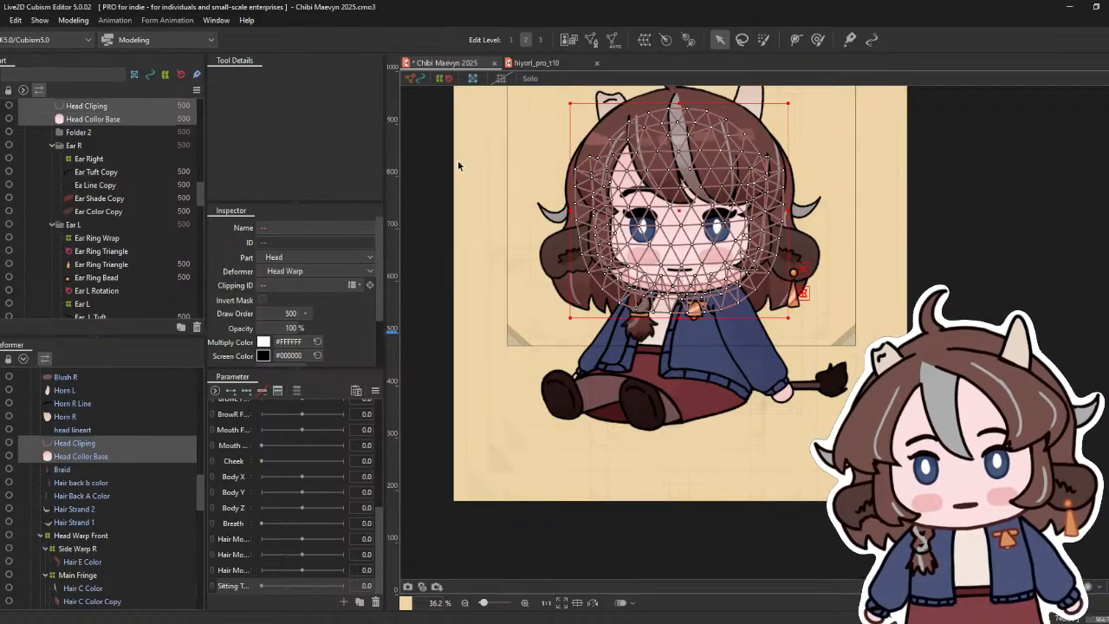
pyautogui.click(644, 43)
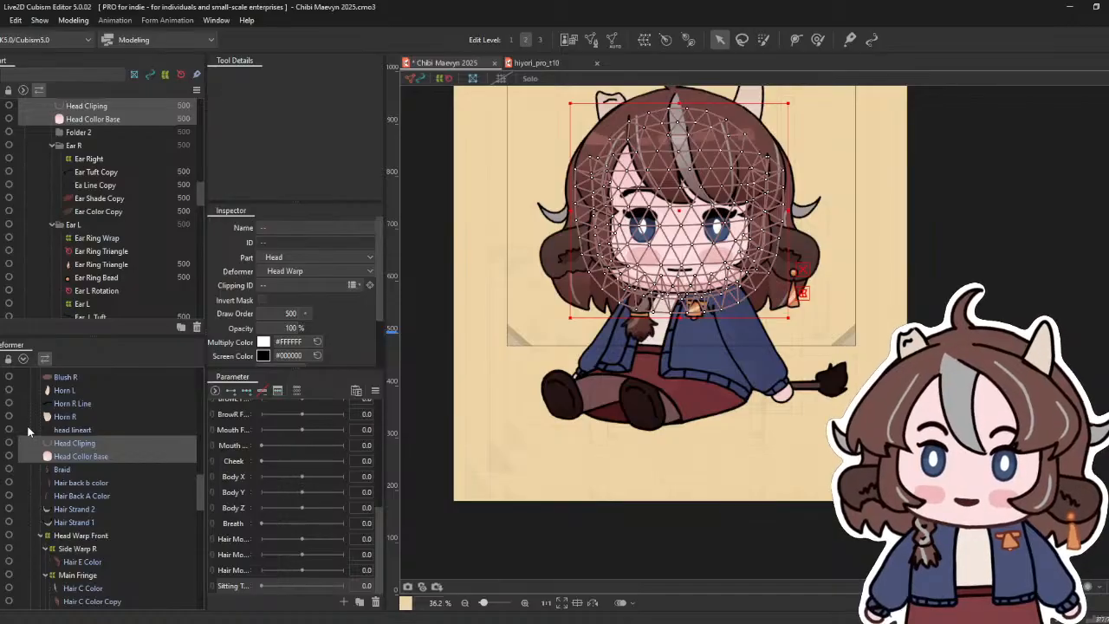
pyautogui.scroll(3, 28, 431)
pyautogui.scroll(2, 28, 431)
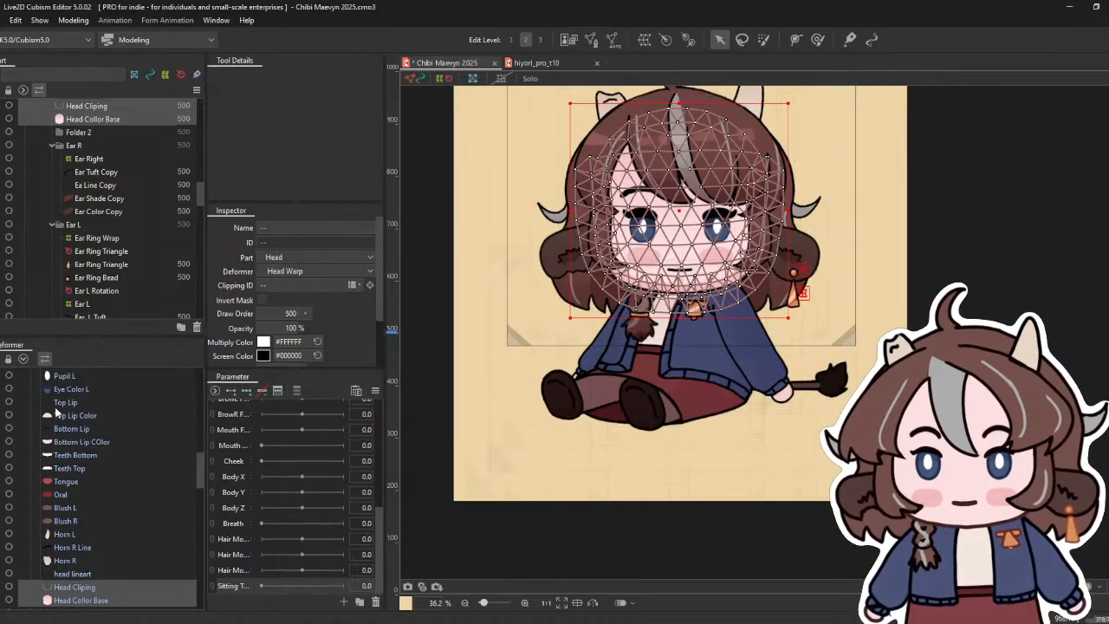
pyautogui.scroll(-3, 95, 425)
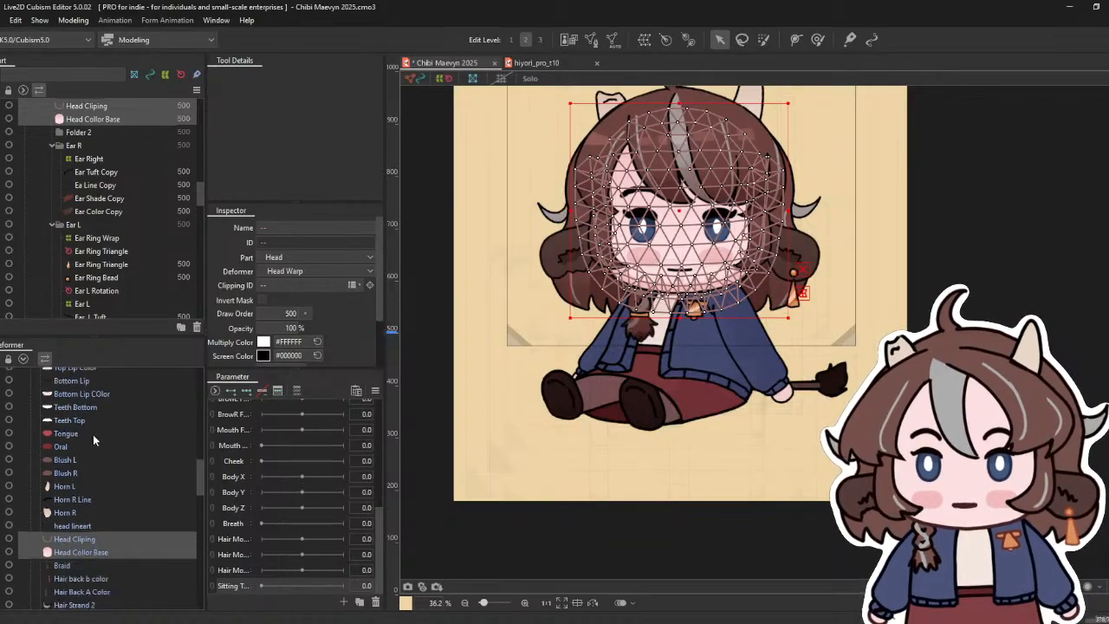
# - Switch to the hiyori_pro_t10 sample model and examine the Contour mesh on its face
pyautogui.click(537, 62)
pyautogui.scroll(3, 630, 273)
pyautogui.scroll(6, 629, 272)
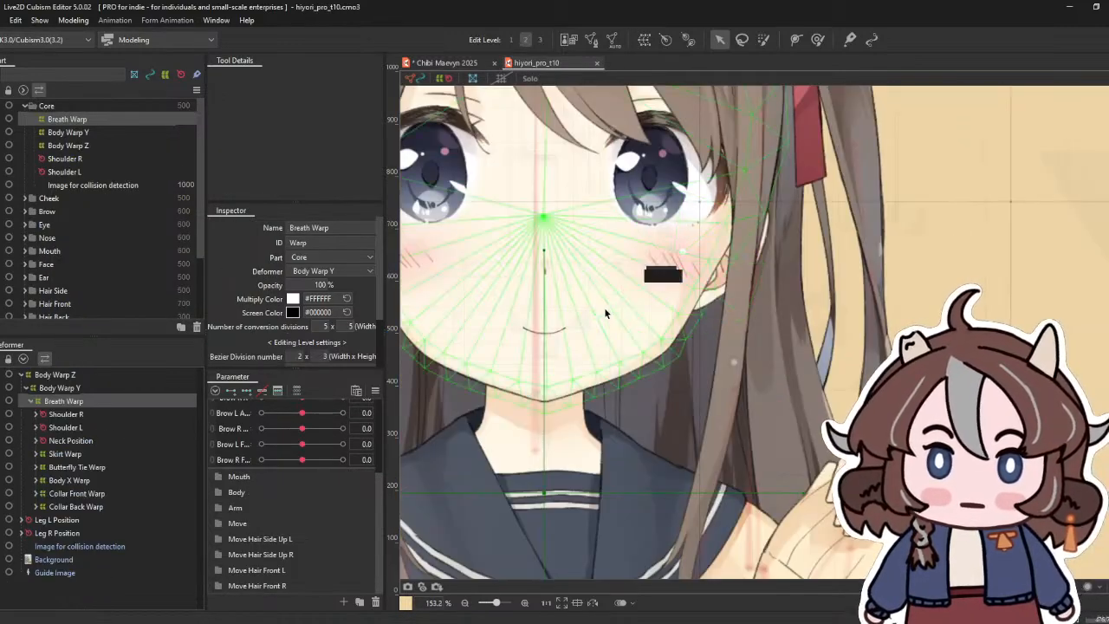
pyautogui.click(598, 289)
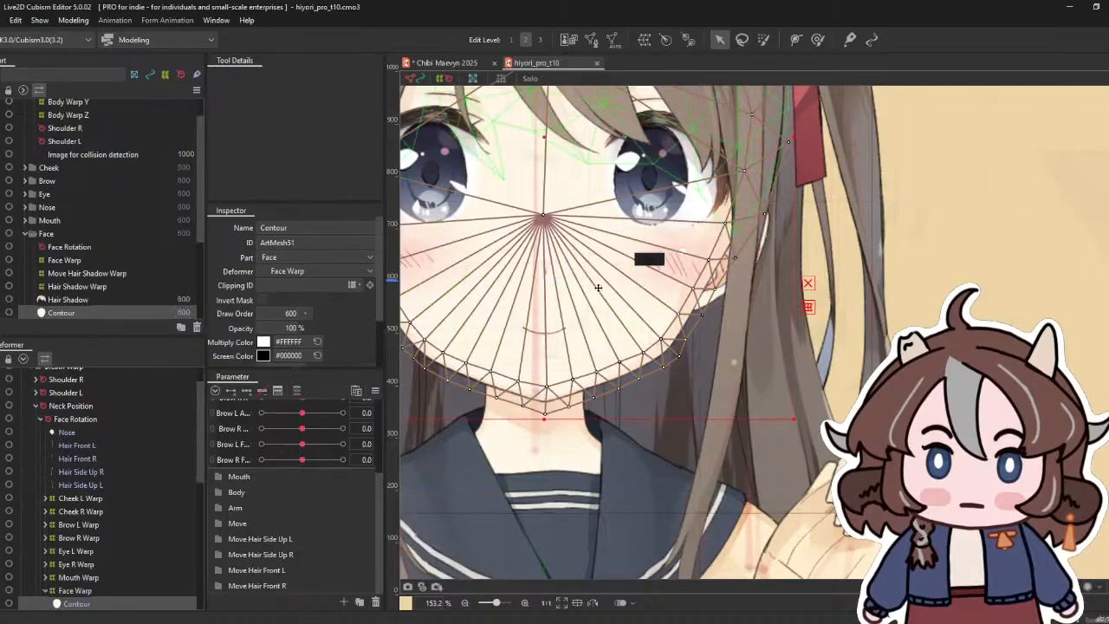
# - Try moving the central vertex of the sample's Contour mesh sideways and undo the trial deformations
pyautogui.moveTo(545, 219); pyautogui.dragTo(491, 225)
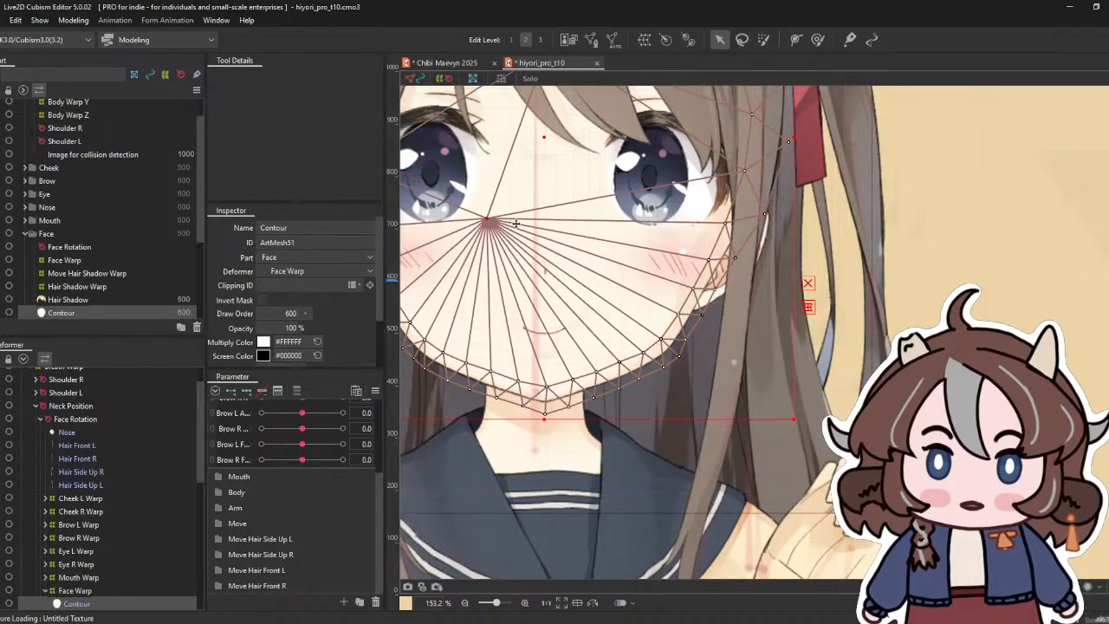
pyautogui.hotkey('ctrl', 'z')
pyautogui.moveTo(576, 214); pyautogui.dragTo(1000, 259)
pyautogui.hotkey('ctrl', 'z')
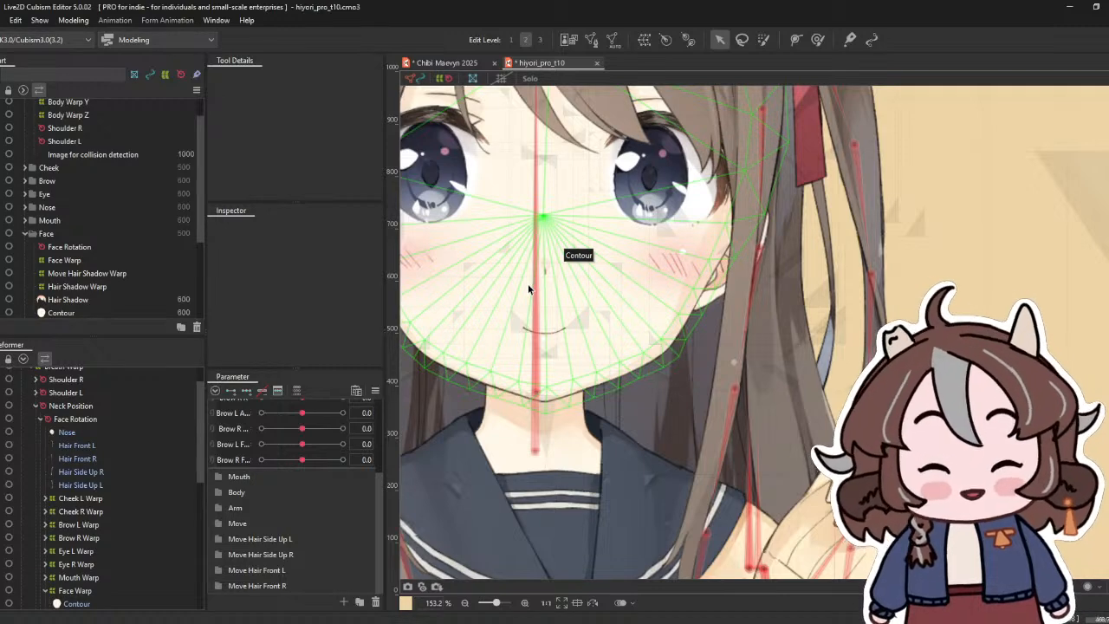
pyautogui.click(527, 284)
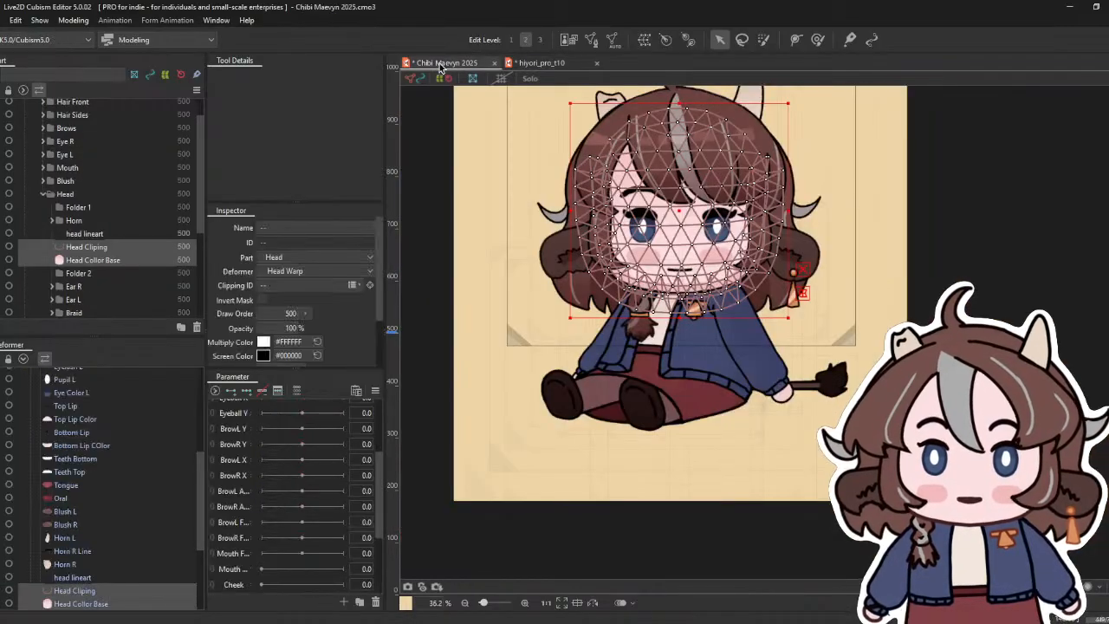
# - Return to the Chibi Maevyn 2025 model and save it
pyautogui.click(444, 63)
pyautogui.click(3, 20)
pyautogui.click(11, 126)
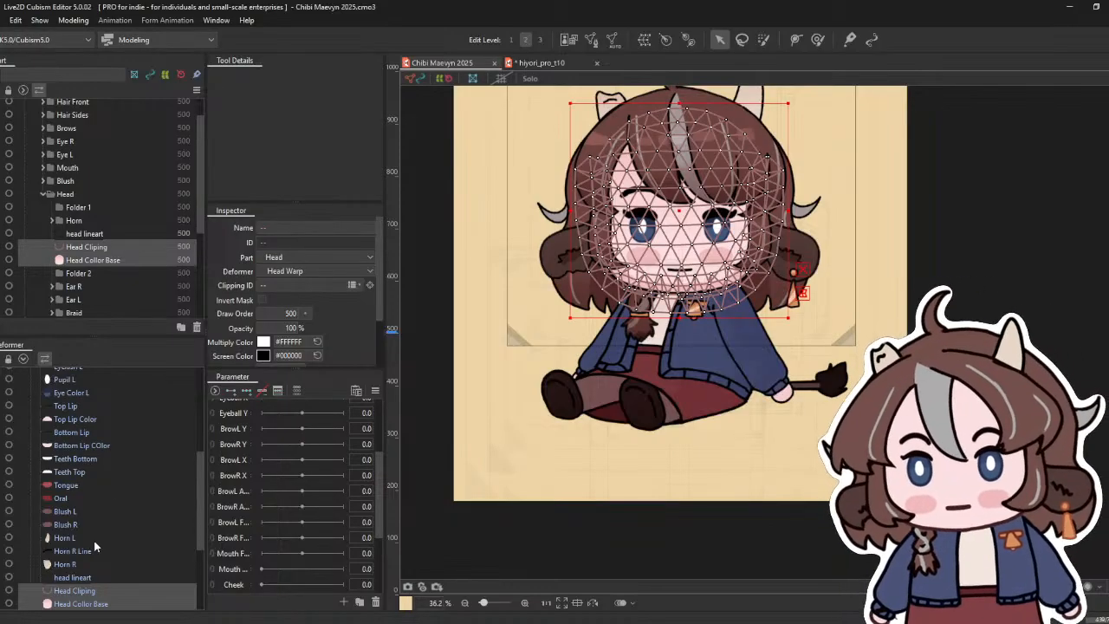
# - Try moving the whole Head Warp deformer down over the body and undo the move
pyautogui.scroll(-1, 95, 552)
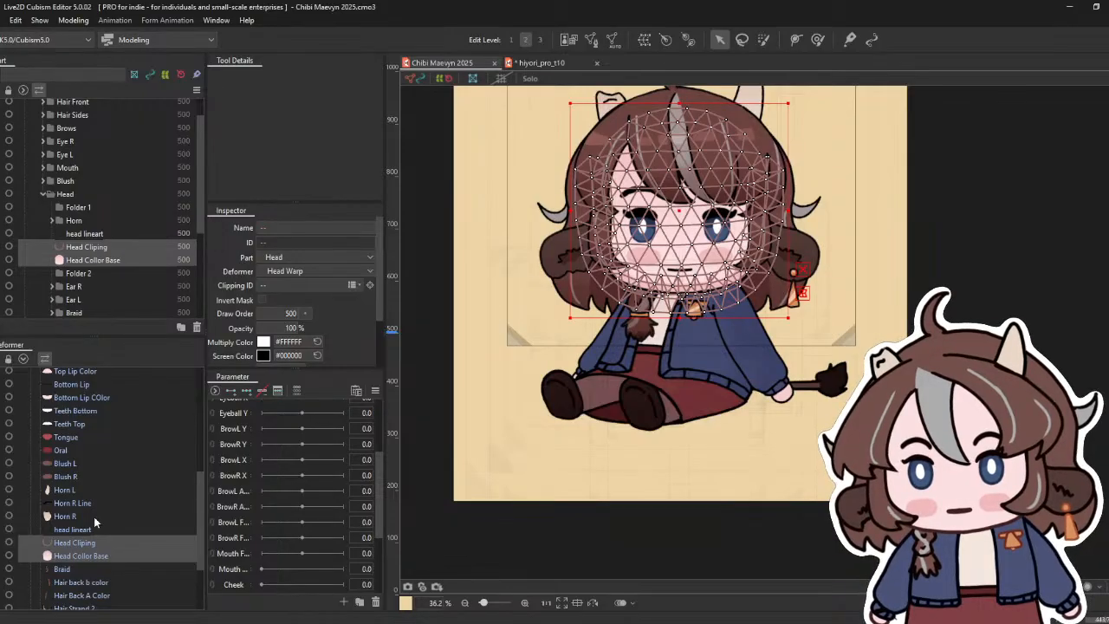
pyautogui.scroll(5, 94, 518)
pyautogui.click(98, 425)
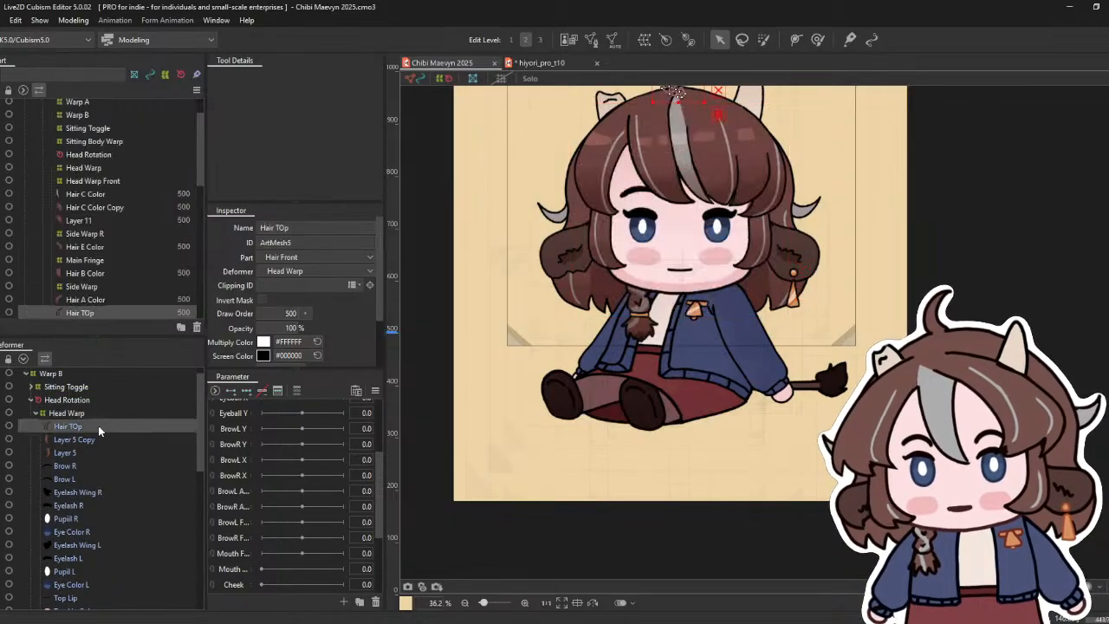
pyautogui.click(93, 413)
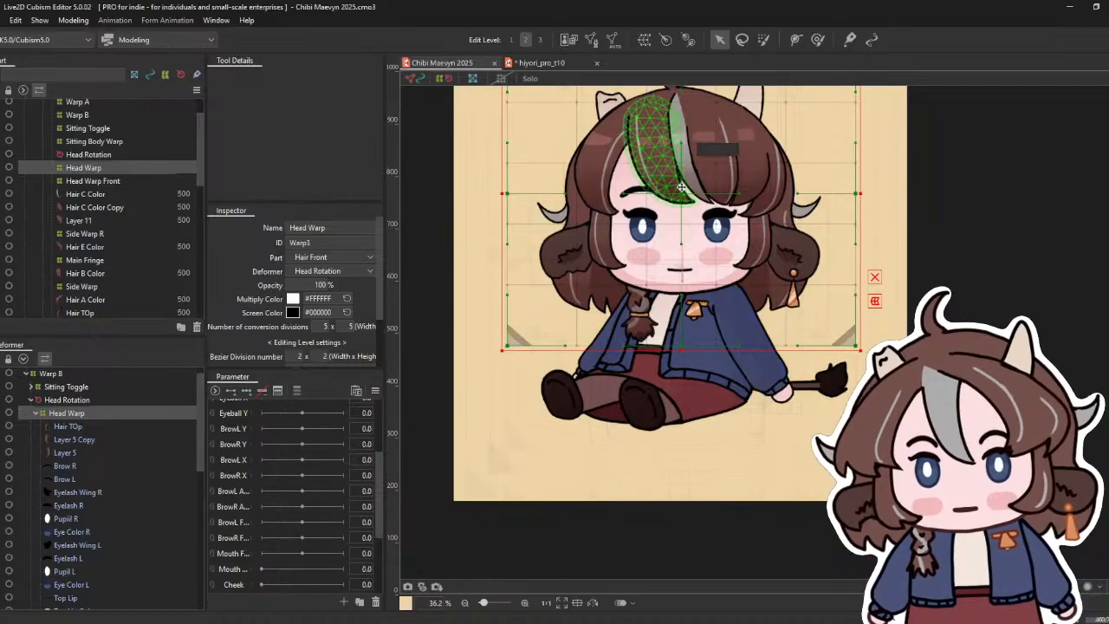
pyautogui.moveTo(691, 185); pyautogui.dragTo(684, 306)
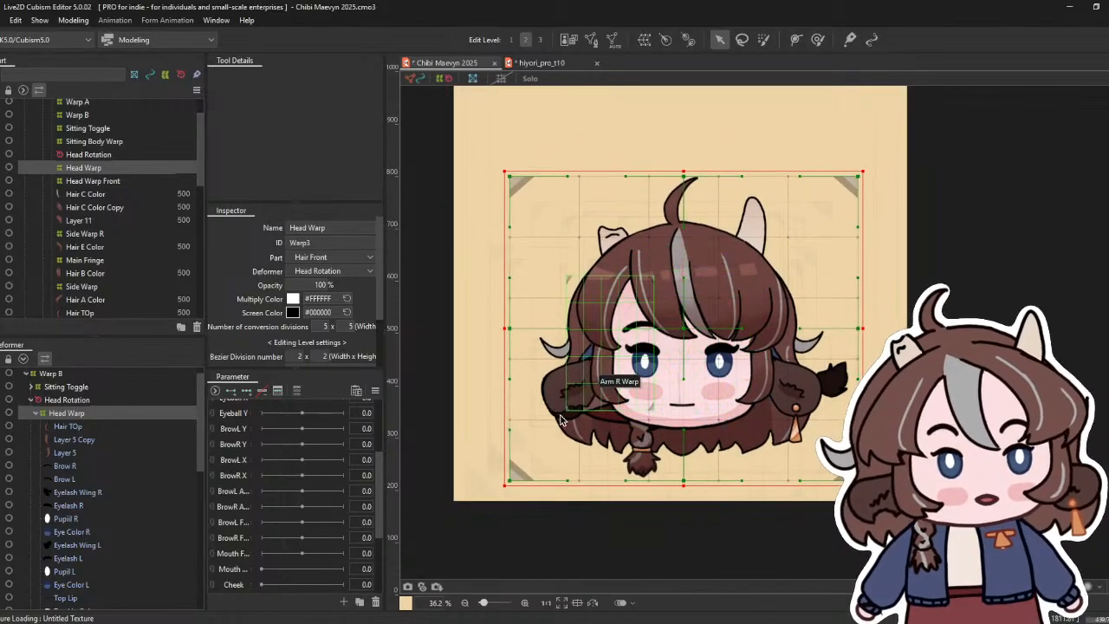
pyautogui.hotkey('ctrl', 'z')
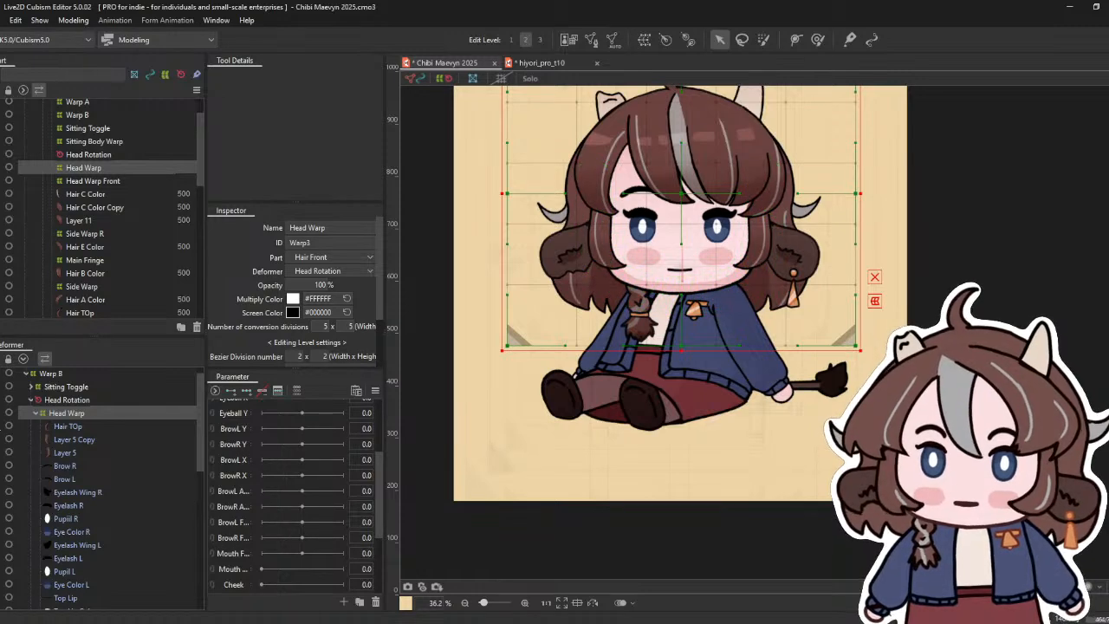
# - Try shifting the central control point of Head Warp slightly downward and undo the change
pyautogui.moveTo(733, 164); pyautogui.dragTo(726, 195)
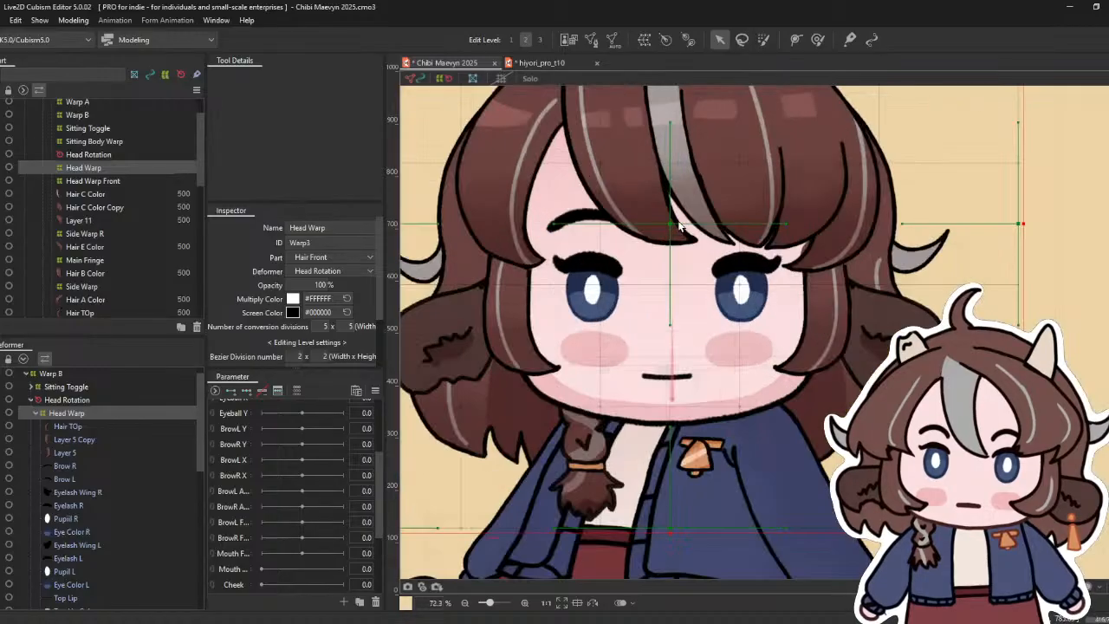
pyautogui.scroll(3, 673, 226)
pyautogui.moveTo(672, 223); pyautogui.dragTo(671, 240)
pyautogui.hotkey('ctrl', 'z')
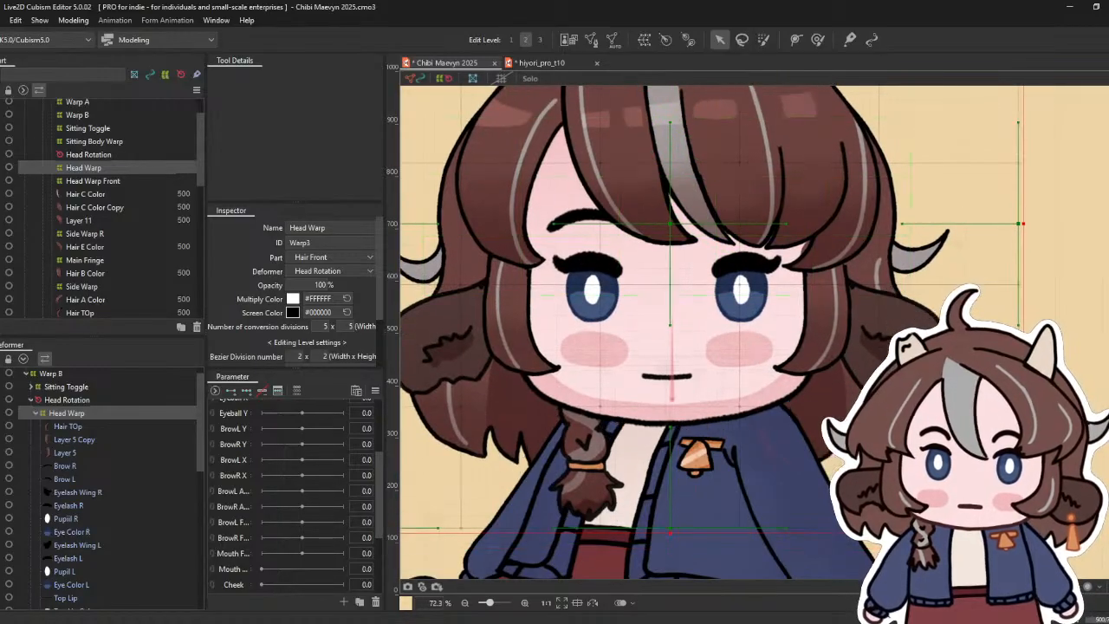
pyautogui.scroll(-1, 632, 360)
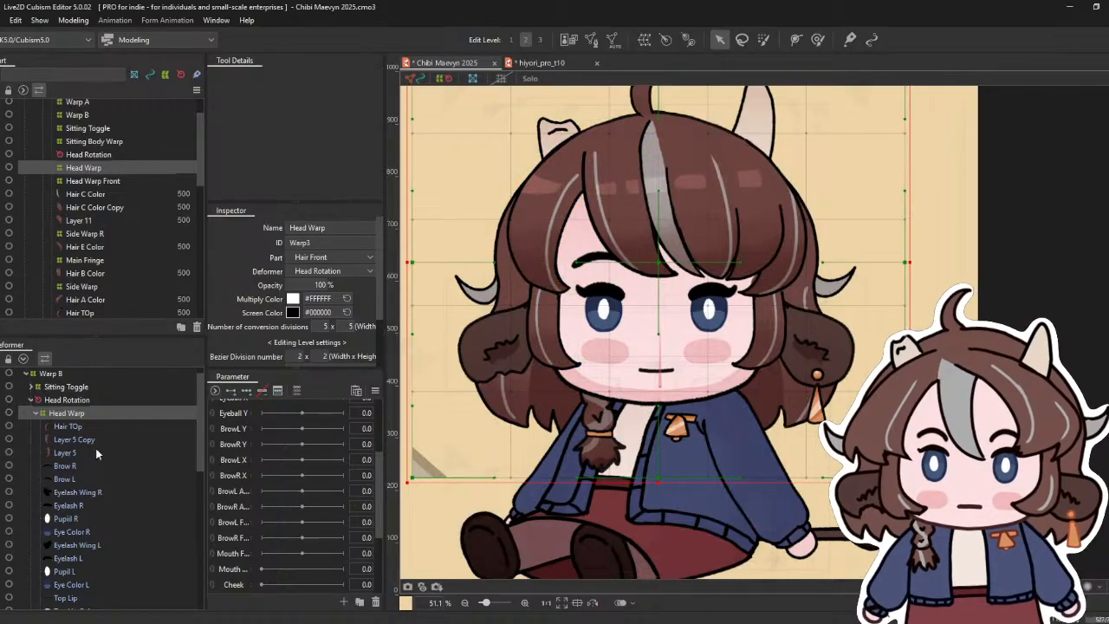
# - Create warp deformers under Head Warp named Hair Side L around Layer 5 and Hair R Side around Layer 5 Copy
pyautogui.click(75, 428)
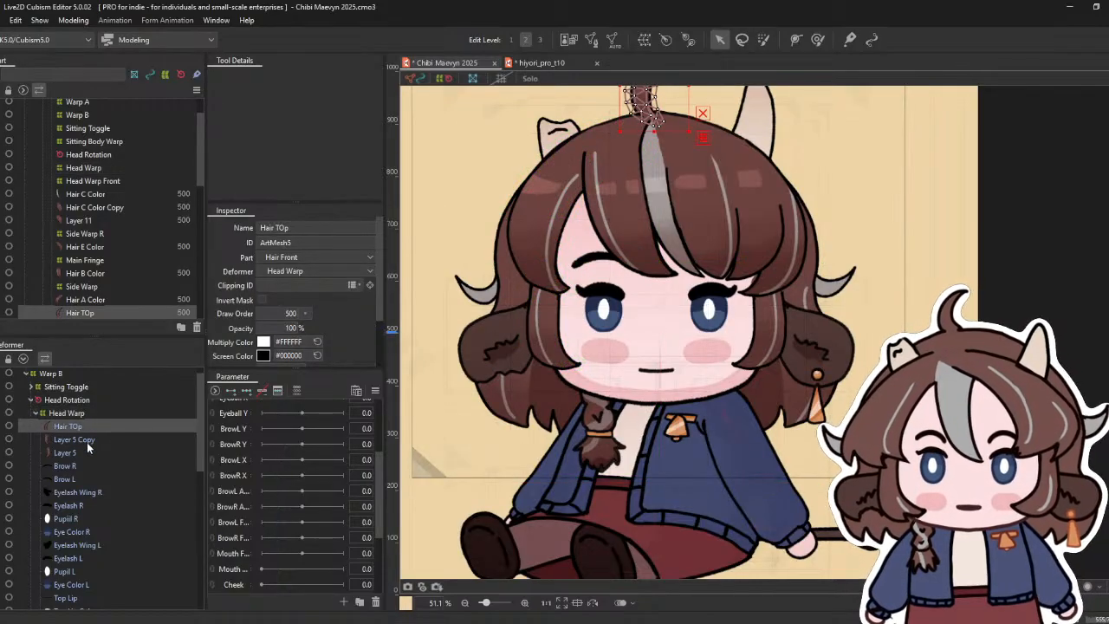
pyautogui.click(85, 453)
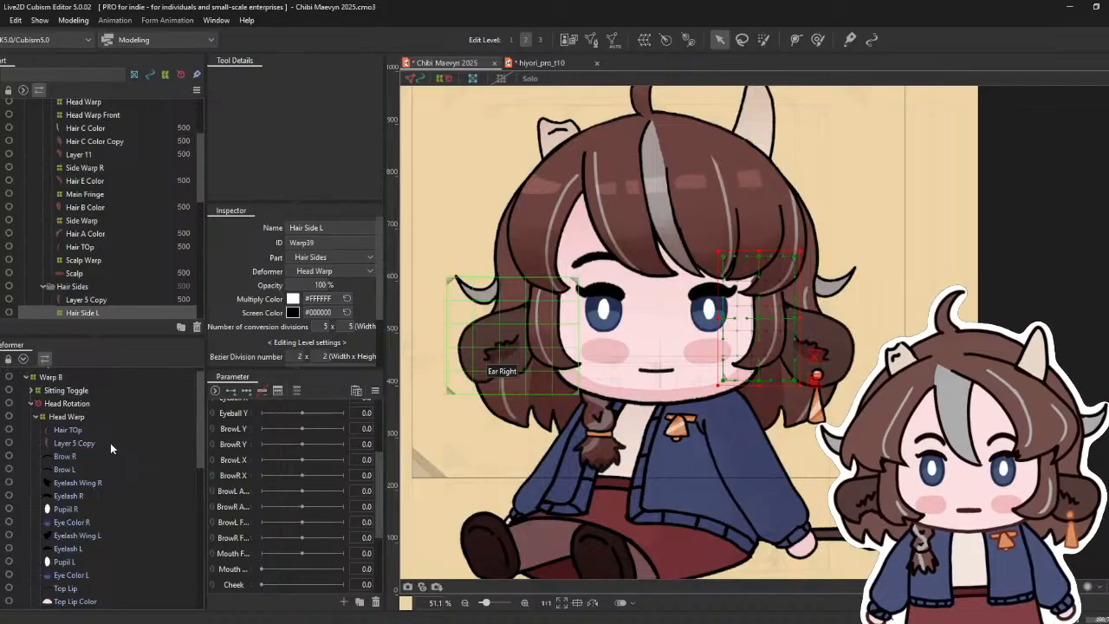
pyautogui.click(110, 443)
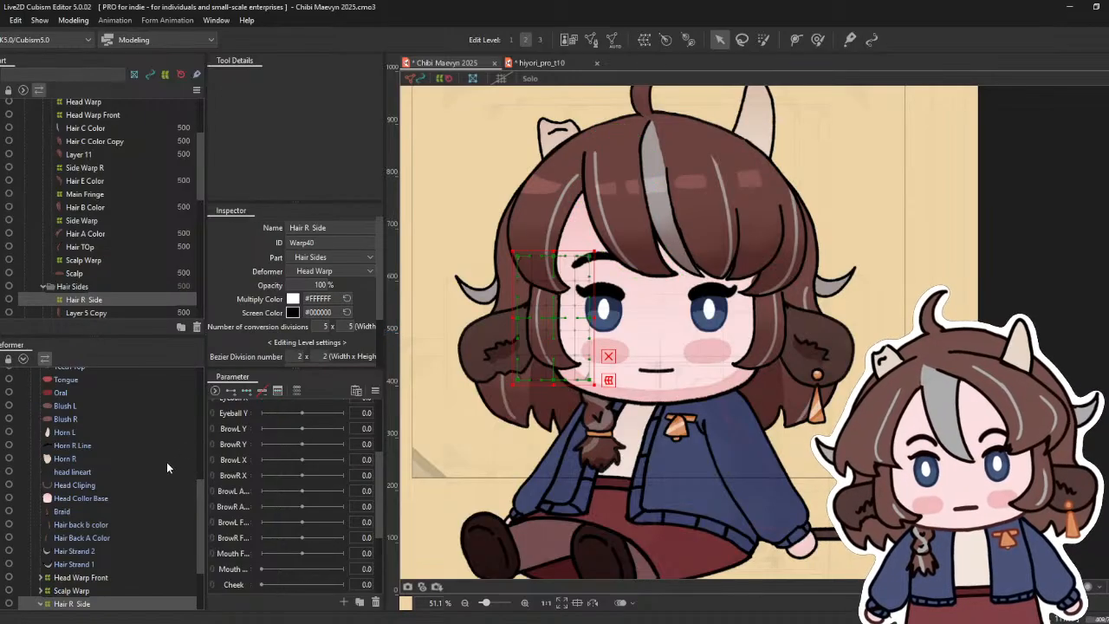
# - Rename the Hair R Side warp deformer as Hair Side R
pyautogui.scroll(-3, 167, 462)
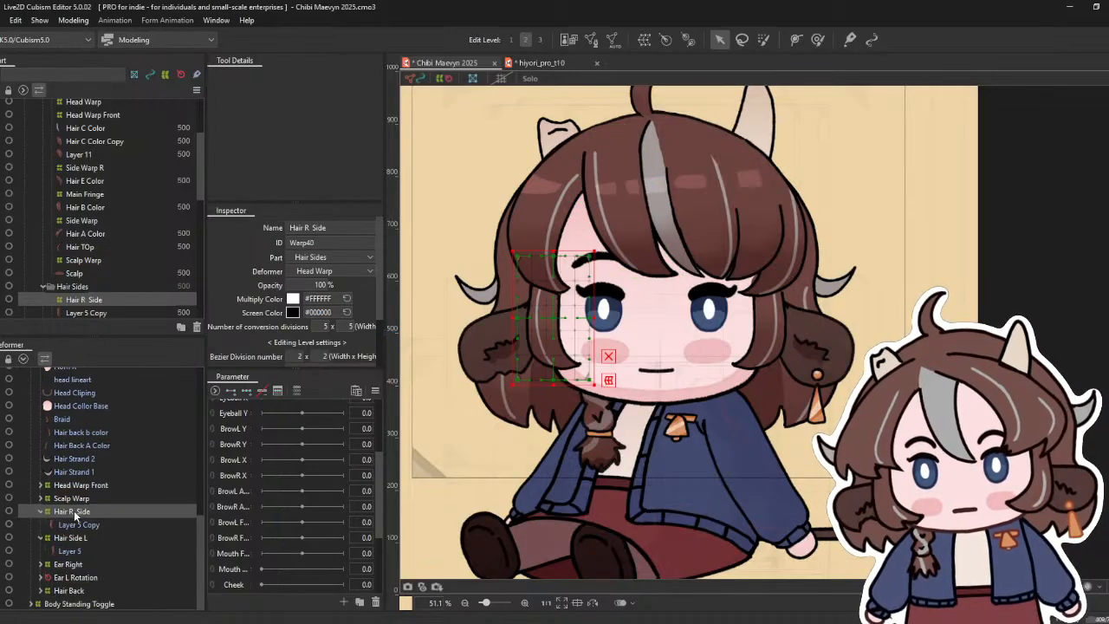
pyautogui.scroll(1, 76, 517)
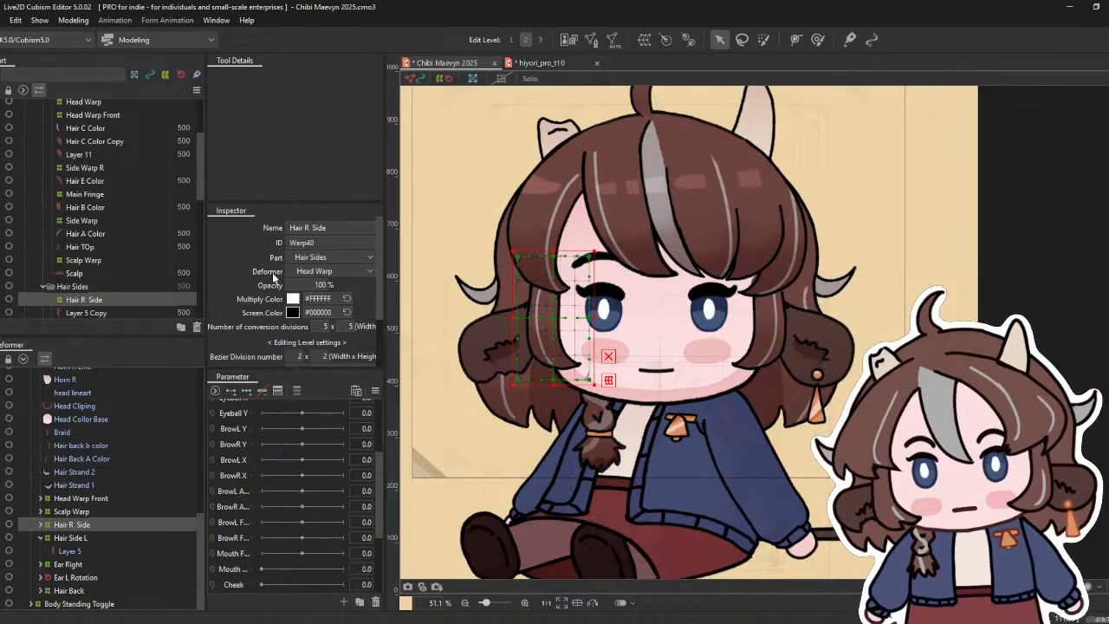
pyautogui.moveTo(290, 228); pyautogui.dragTo(327, 227)
pyautogui.click(333, 229)
pyautogui.write('Side R')
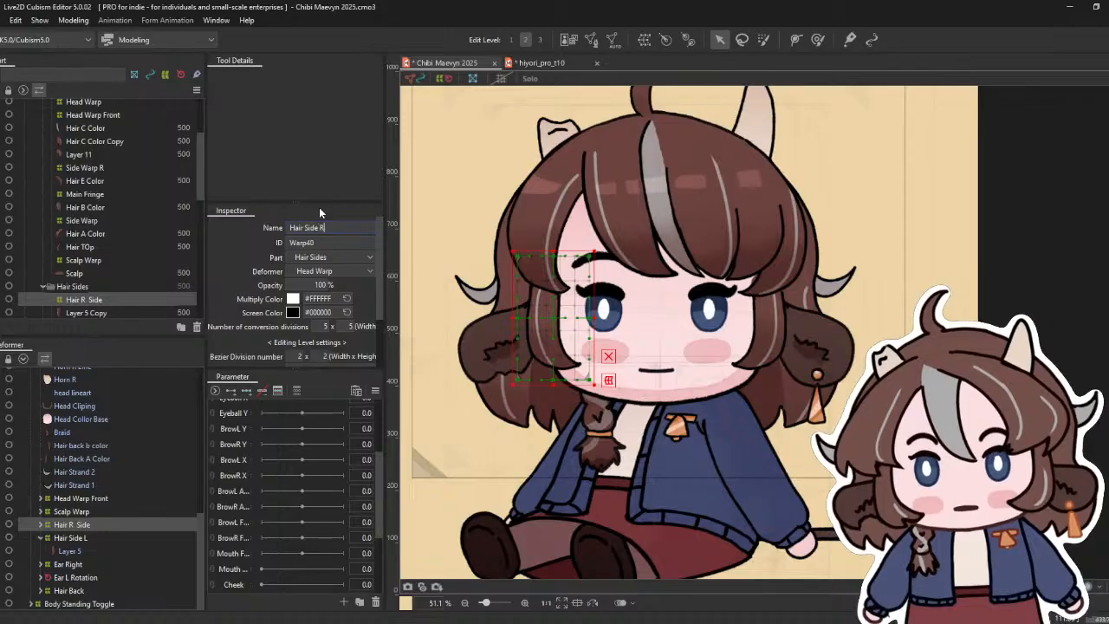
pyautogui.press('Return')
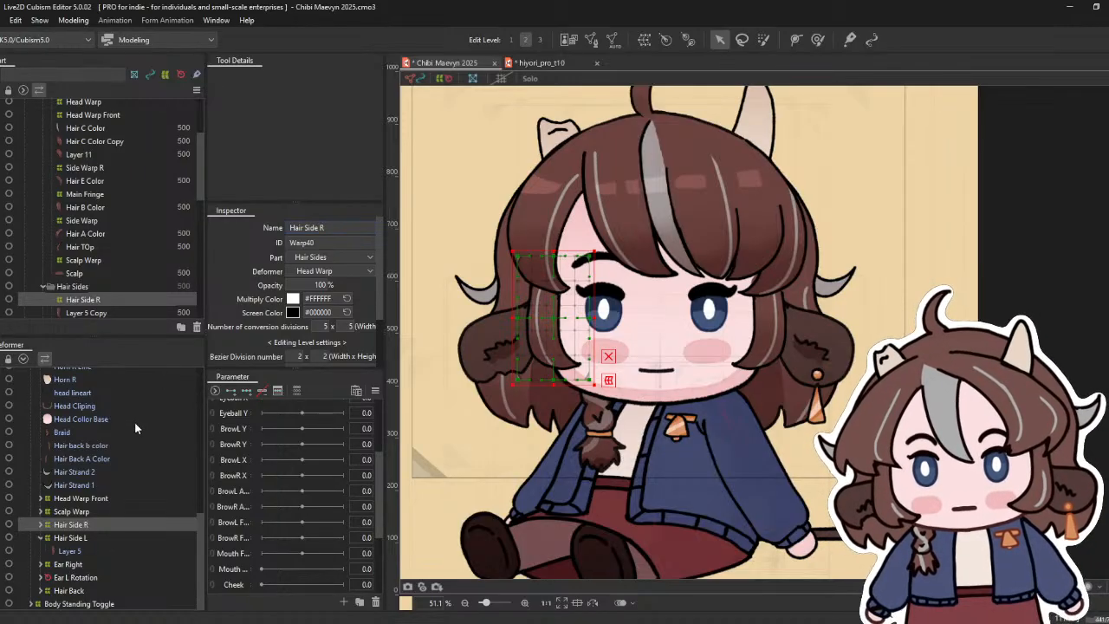
# - Create a warp deformer named Hair Top around the Hair TOp mesh under Head Warp
pyautogui.click(73, 473)
pyautogui.click(75, 486)
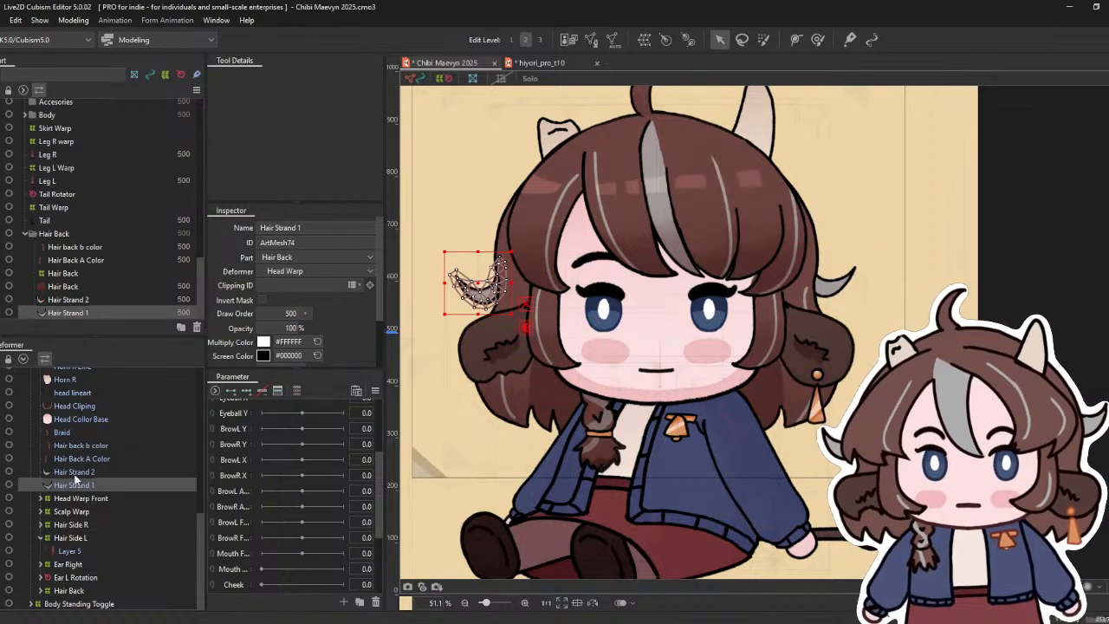
pyautogui.click(76, 458)
pyautogui.scroll(4, 77, 457)
pyautogui.scroll(6, 77, 458)
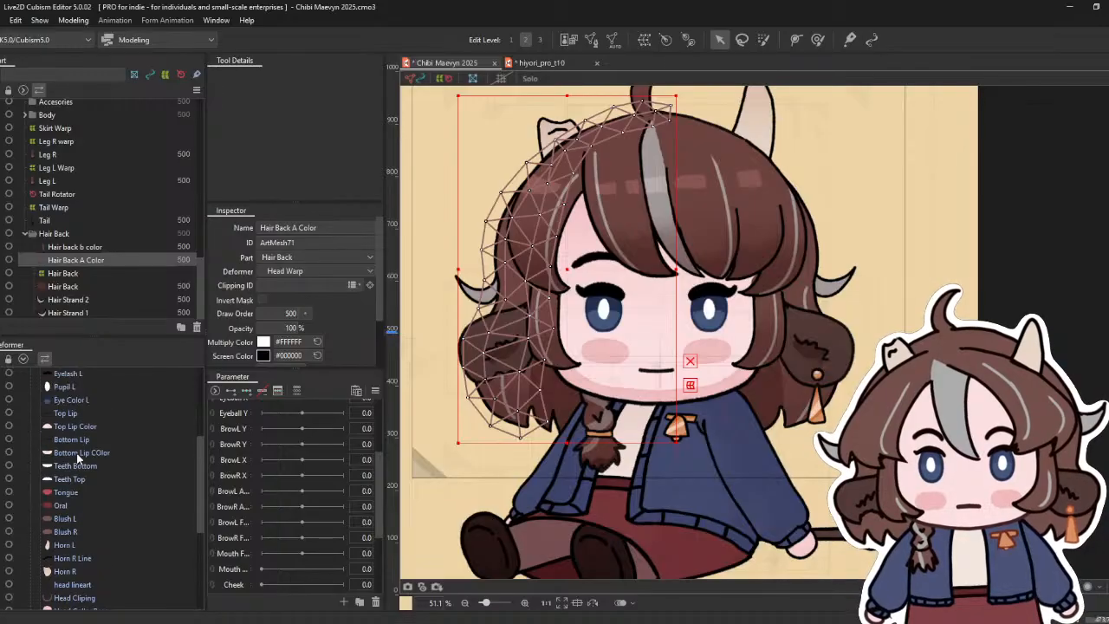
pyautogui.click(78, 443)
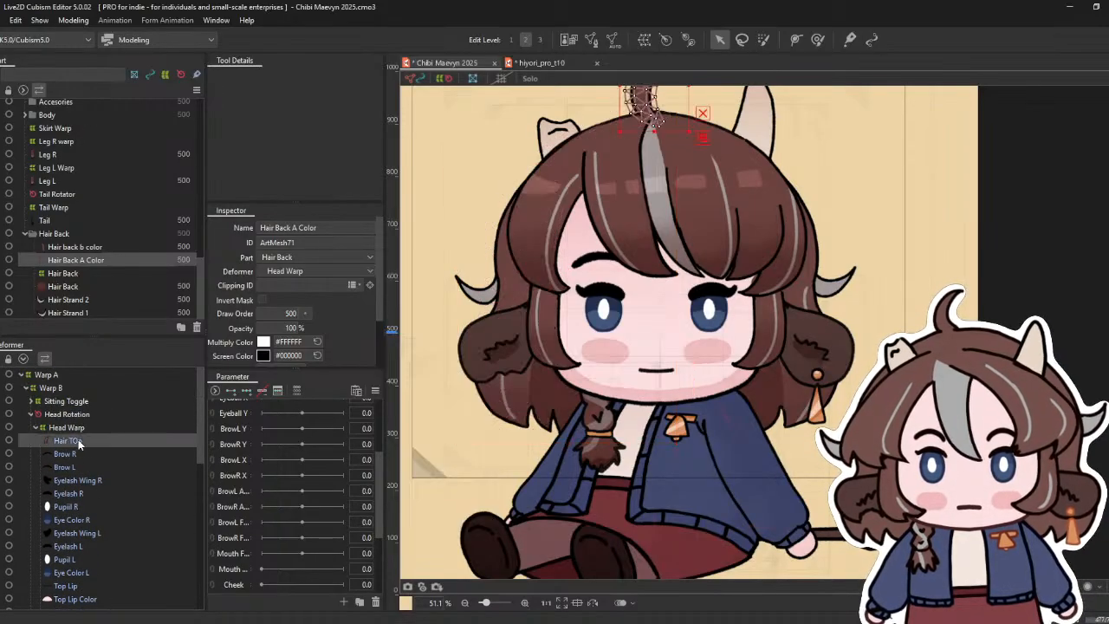
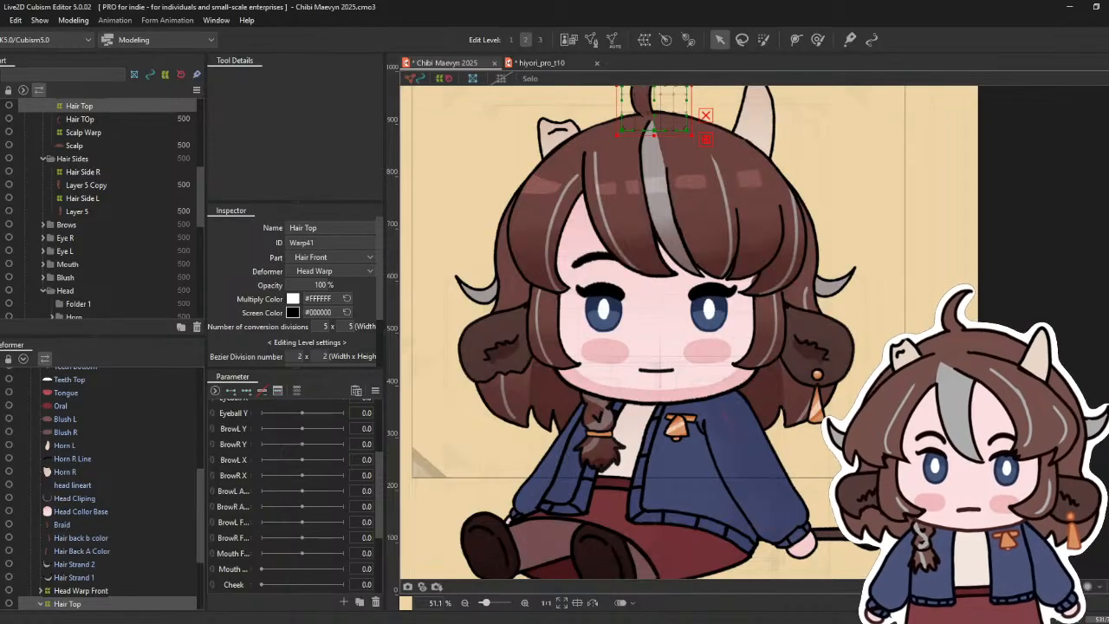
pyautogui.click(125, 420)
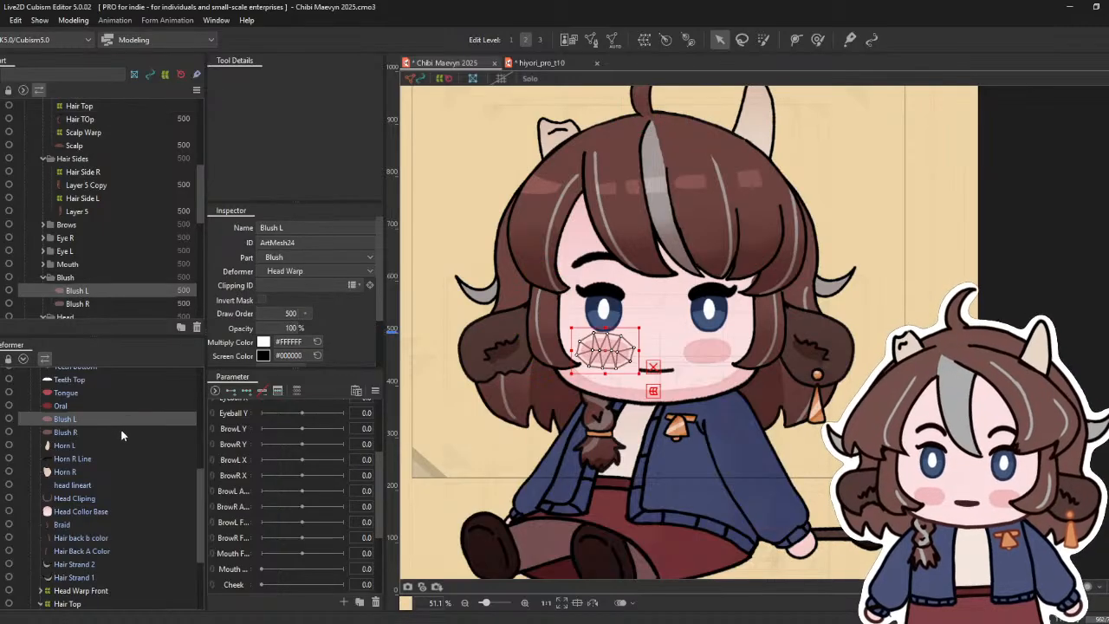
pyautogui.click(113, 512)
pyautogui.scroll(5, 113, 509)
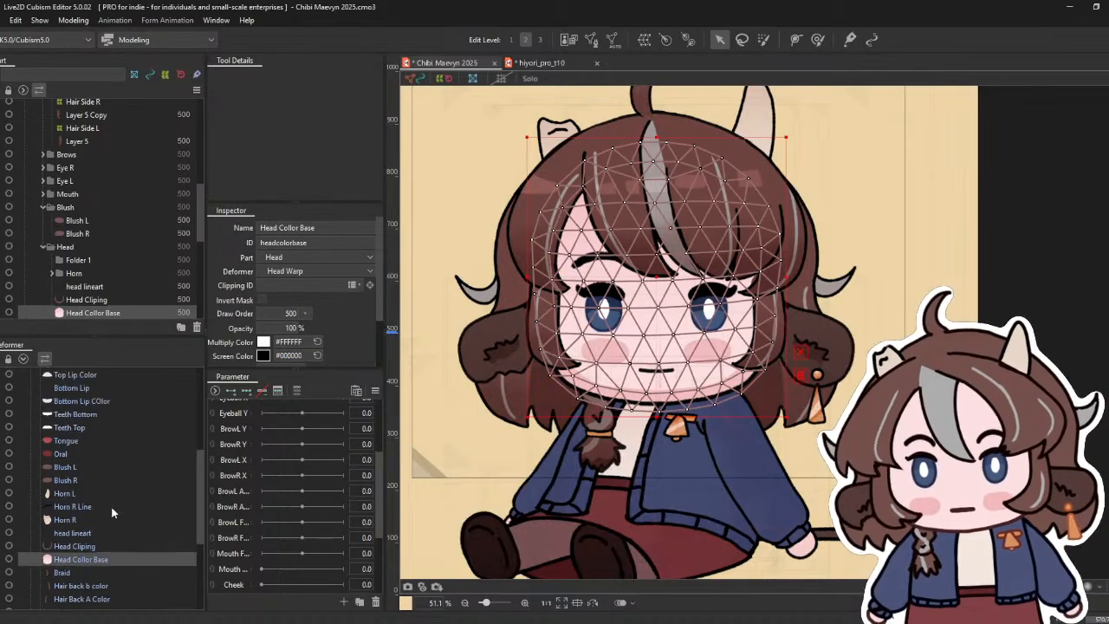
pyautogui.scroll(3, 115, 504)
pyautogui.keyDown('shift'); pyautogui.click(115, 441); pyautogui.keyUp('shift')
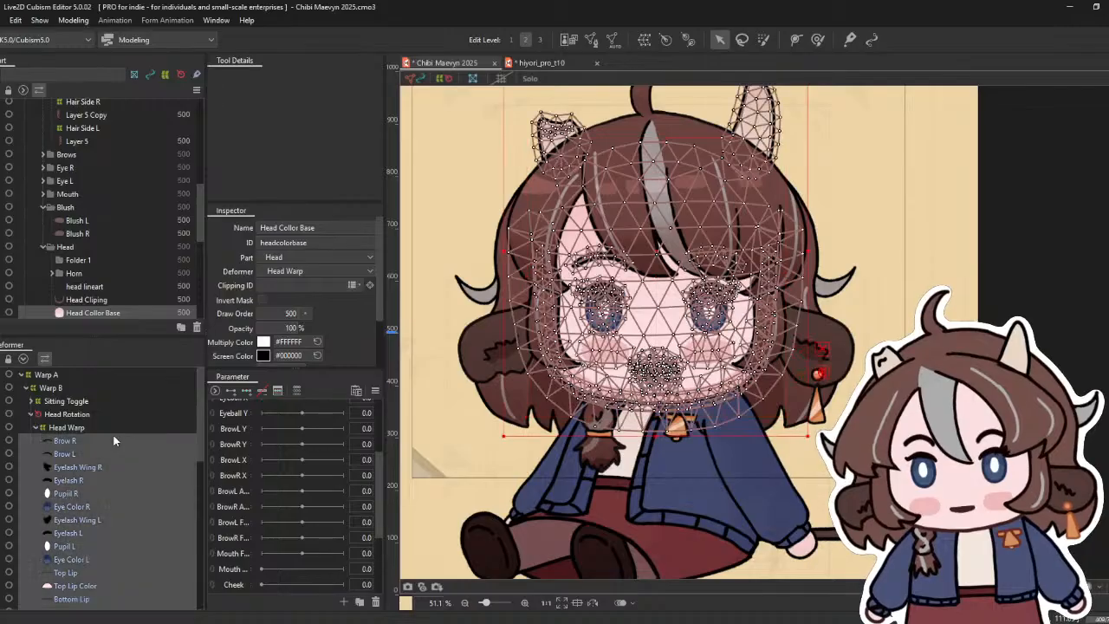
pyautogui.scroll(-6, 111, 455)
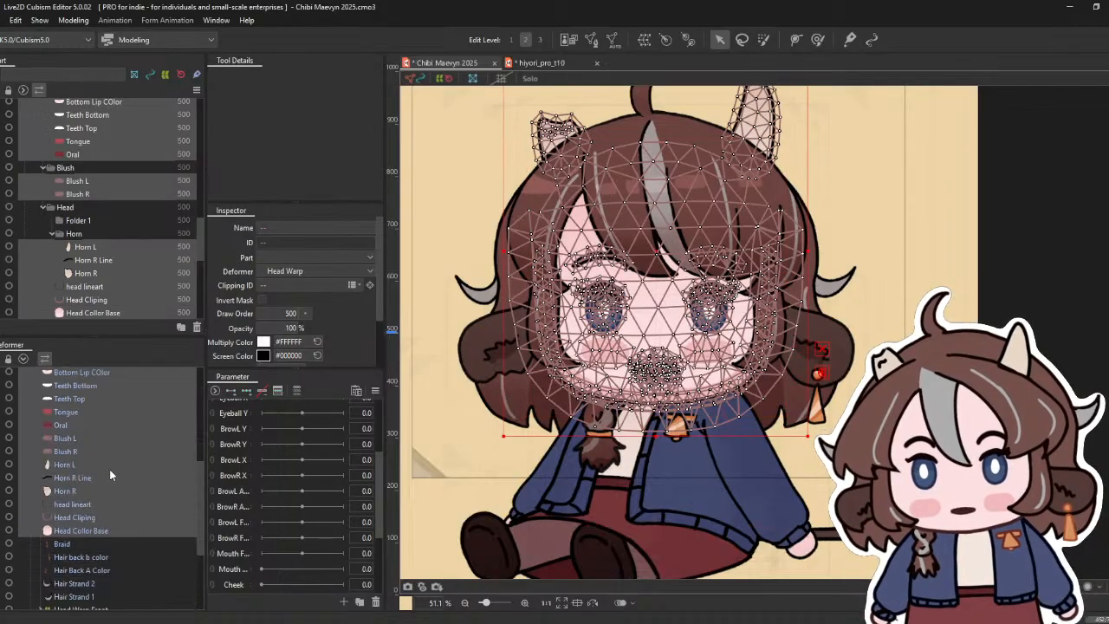
pyautogui.click(83, 525)
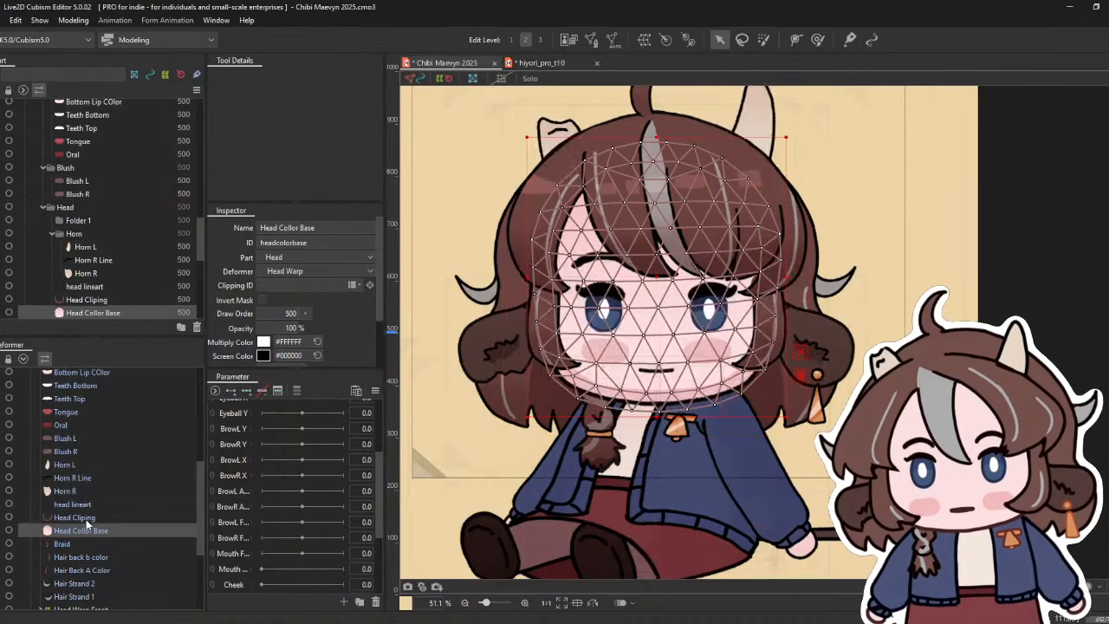
# - Create a warp deformer named Horn R around the Horn R and Horn R Line meshes under Head Warp
pyautogui.click(82, 491)
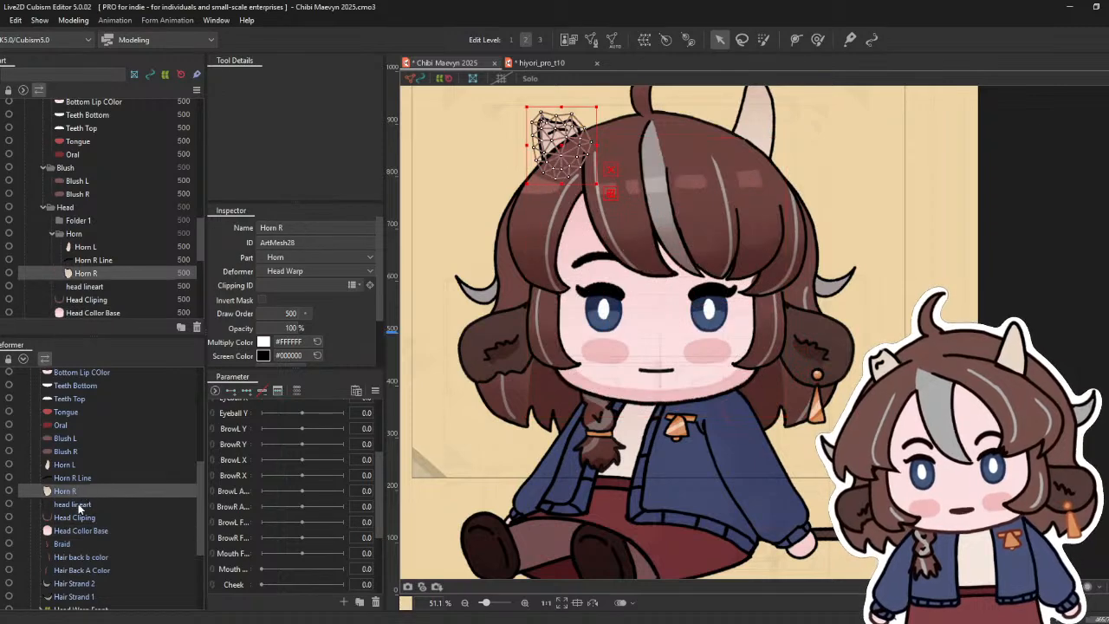
pyautogui.click(79, 506)
pyautogui.click(82, 492)
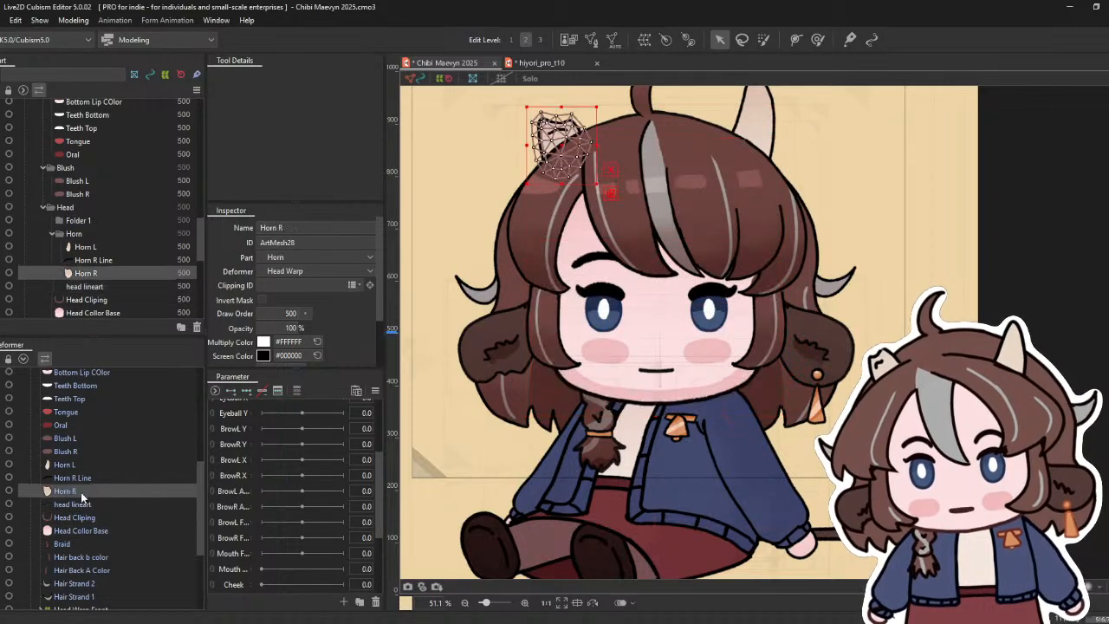
pyautogui.keyDown('ctrl'); pyautogui.click(80, 477); pyautogui.keyUp('ctrl')
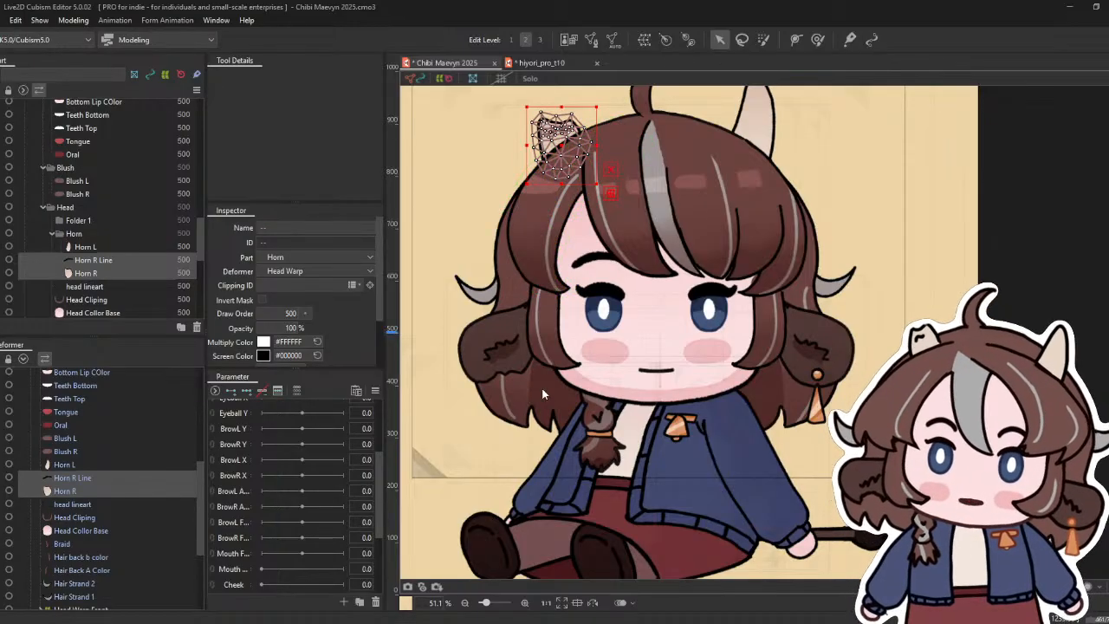
# - Create a warp deformer named Horn L around the Horn L mesh under Head Warp
pyautogui.scroll(5, 123, 445)
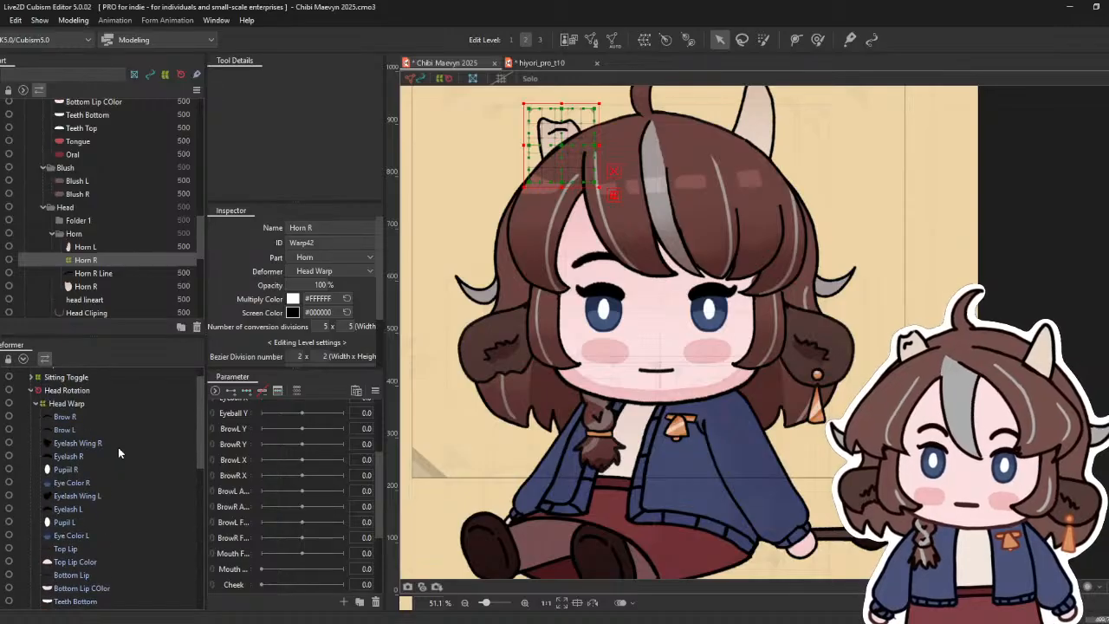
pyautogui.click(752, 130)
pyautogui.scroll(-2, 50, 459)
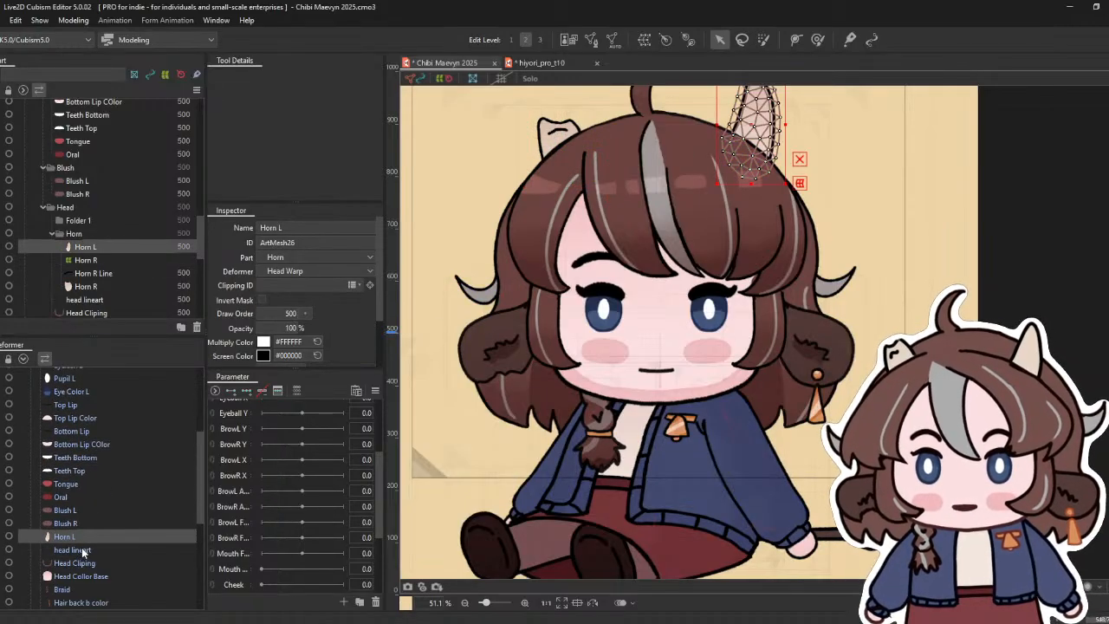
pyautogui.keyDown('ctrl'); pyautogui.click(82, 551); pyautogui.keyUp('ctrl')
pyautogui.click(82, 552)
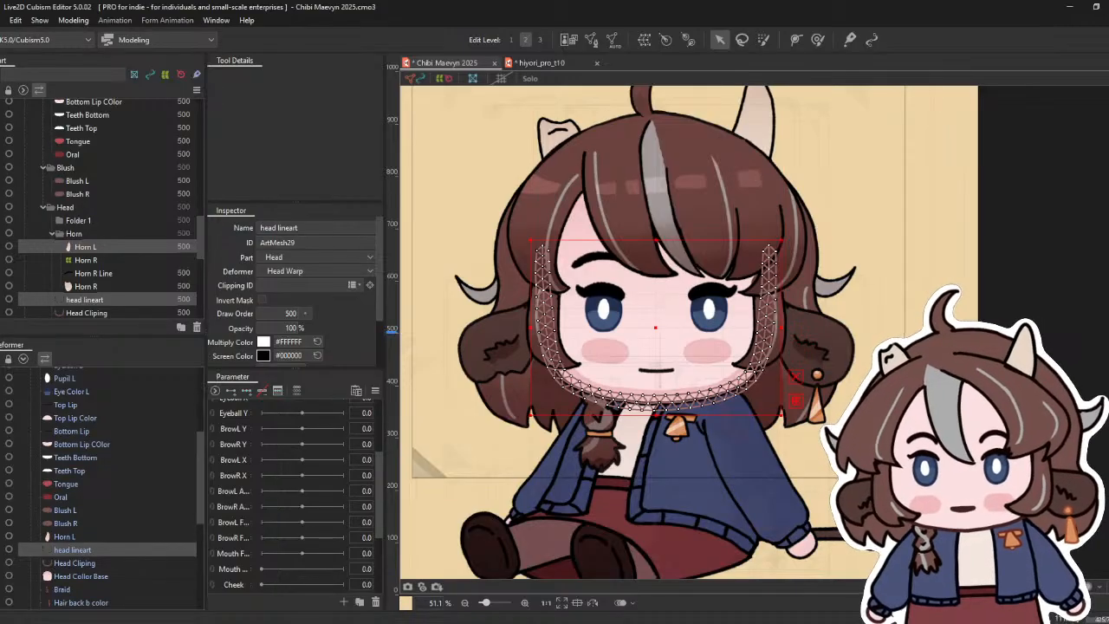
pyautogui.click(65, 536)
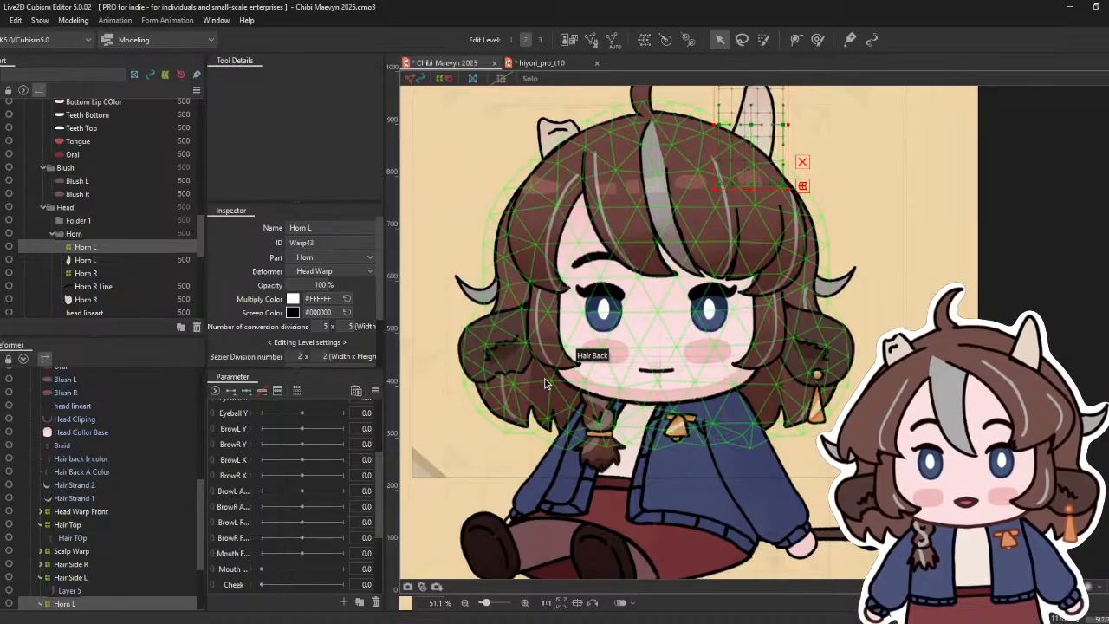
pyautogui.scroll(3, 593, 260)
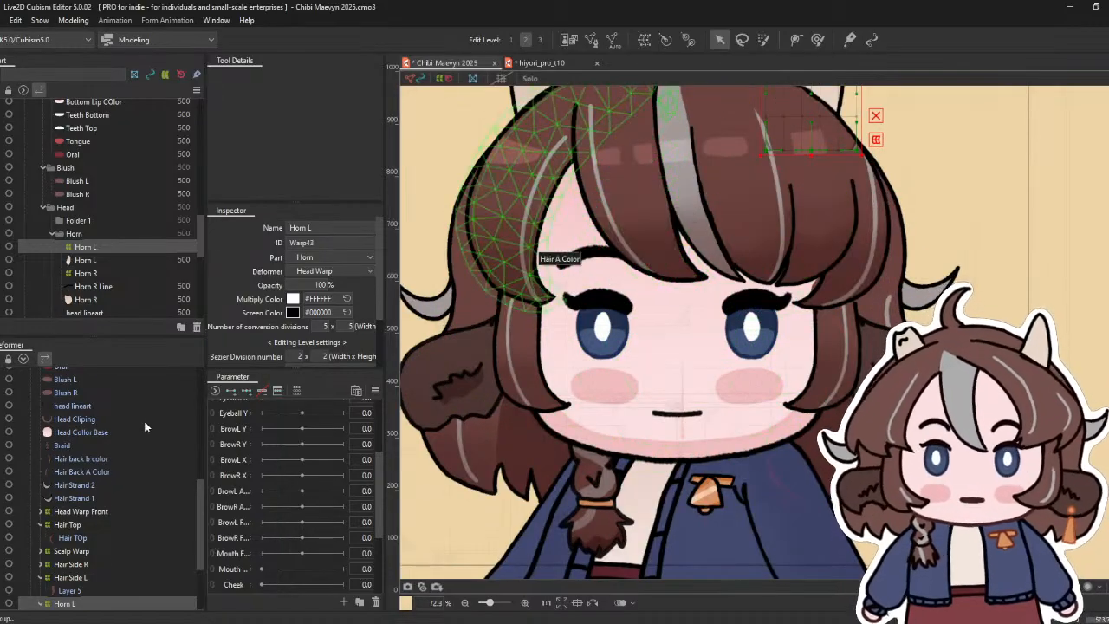
pyautogui.scroll(4, 144, 433)
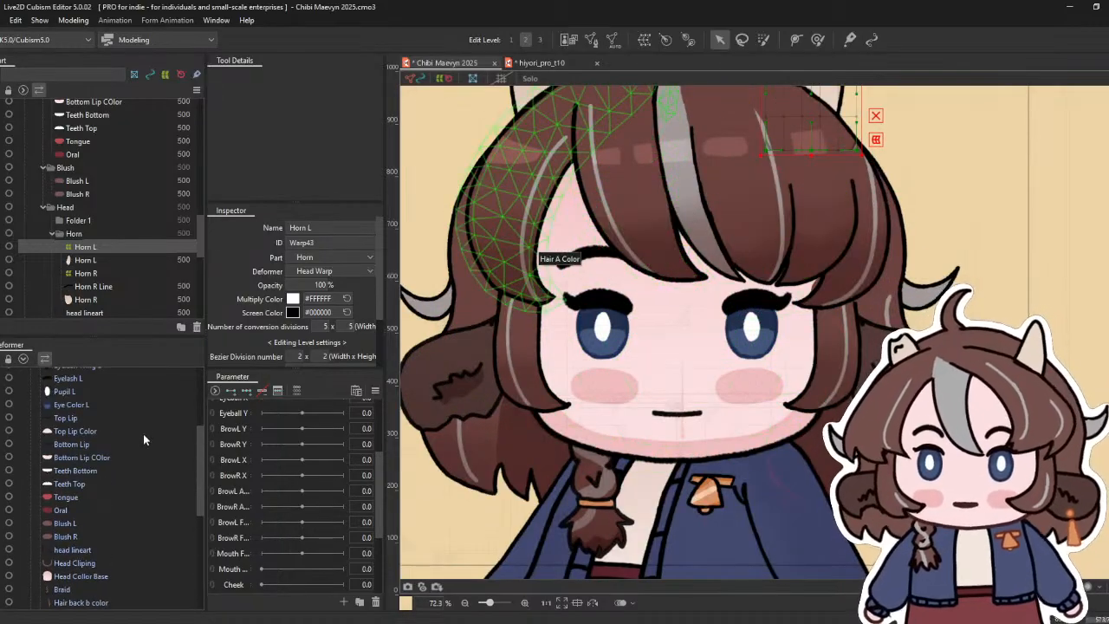
pyautogui.click(94, 556)
pyautogui.scroll(4, 93, 550)
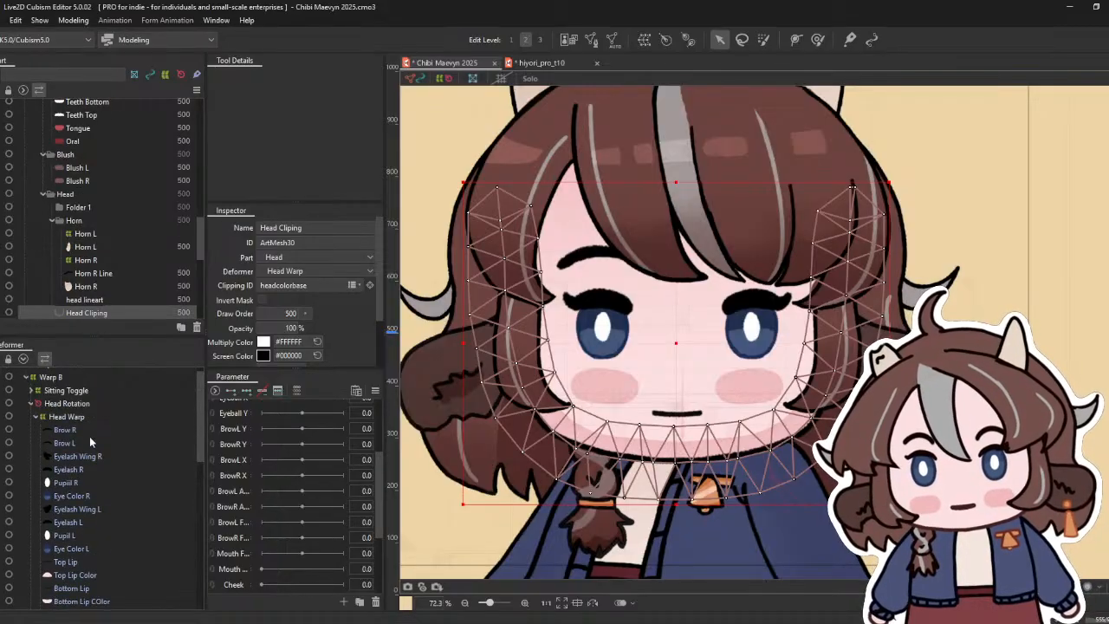
pyautogui.doubleClick(67, 417)
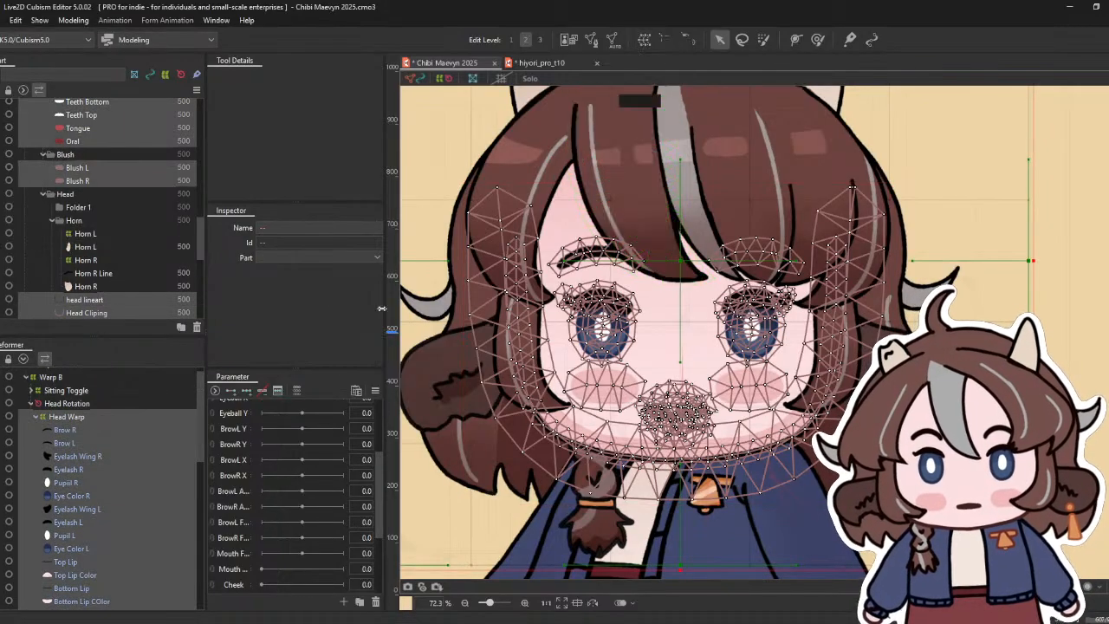
pyautogui.scroll(-2, 286, 485)
pyautogui.scroll(-4, 158, 504)
pyautogui.scroll(-1, 148, 510)
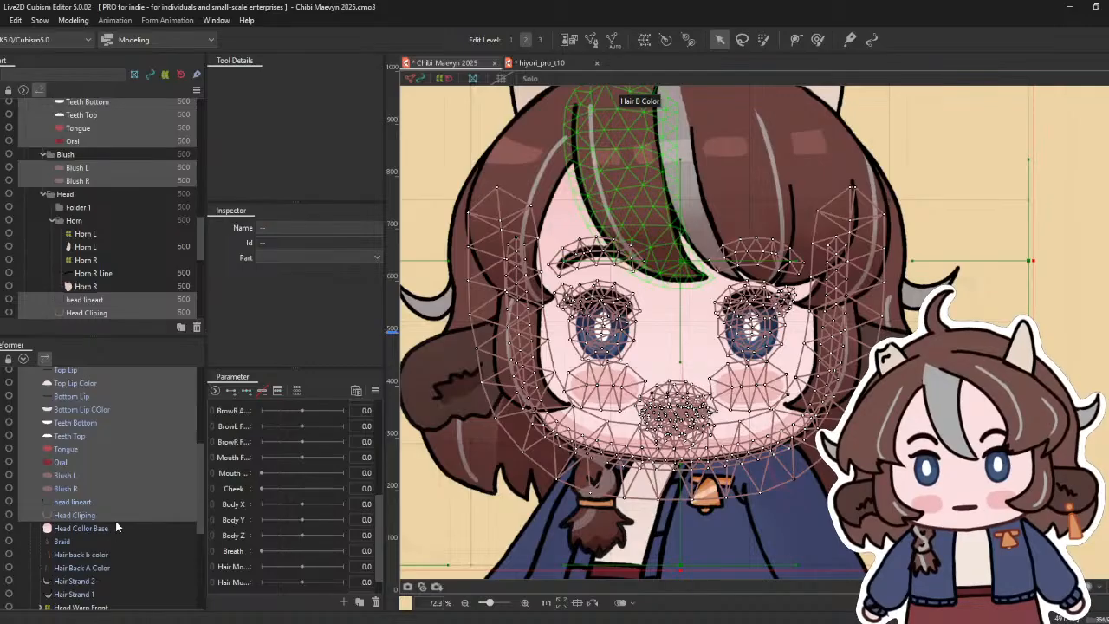
pyautogui.keyDown('ctrl'); pyautogui.click(115, 526); pyautogui.keyUp('ctrl')
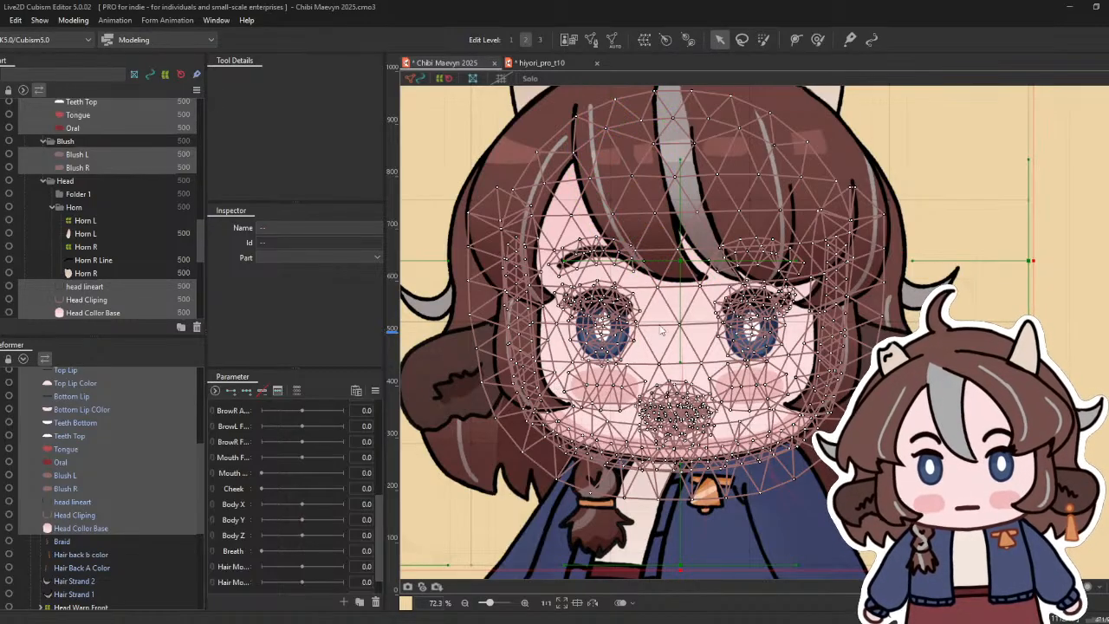
pyautogui.scroll(5, 161, 466)
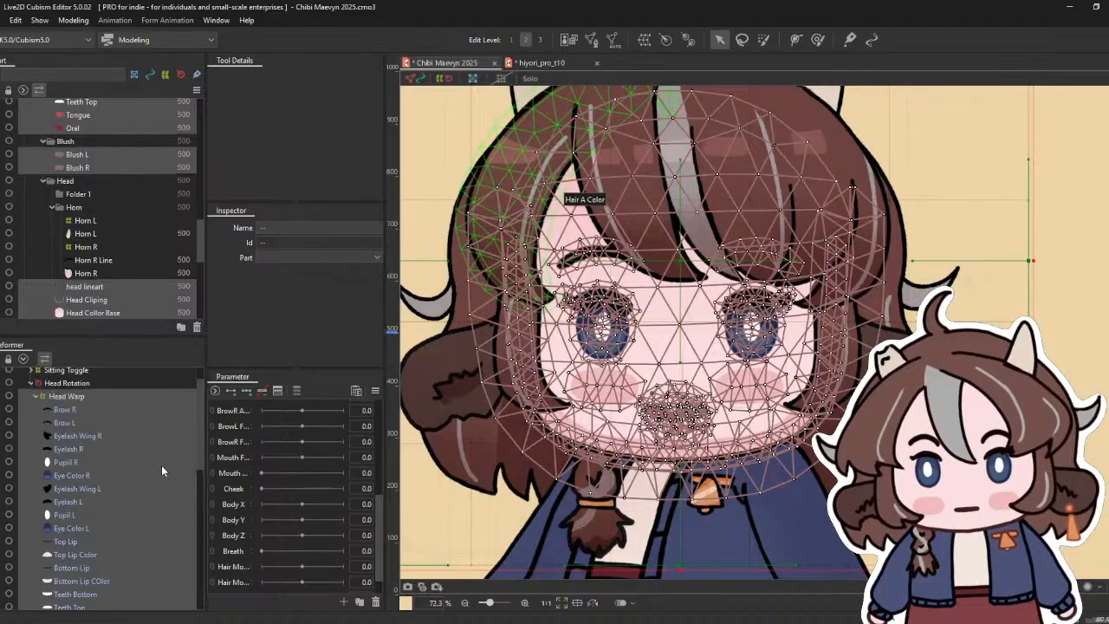
pyautogui.scroll(-5, 79, 453)
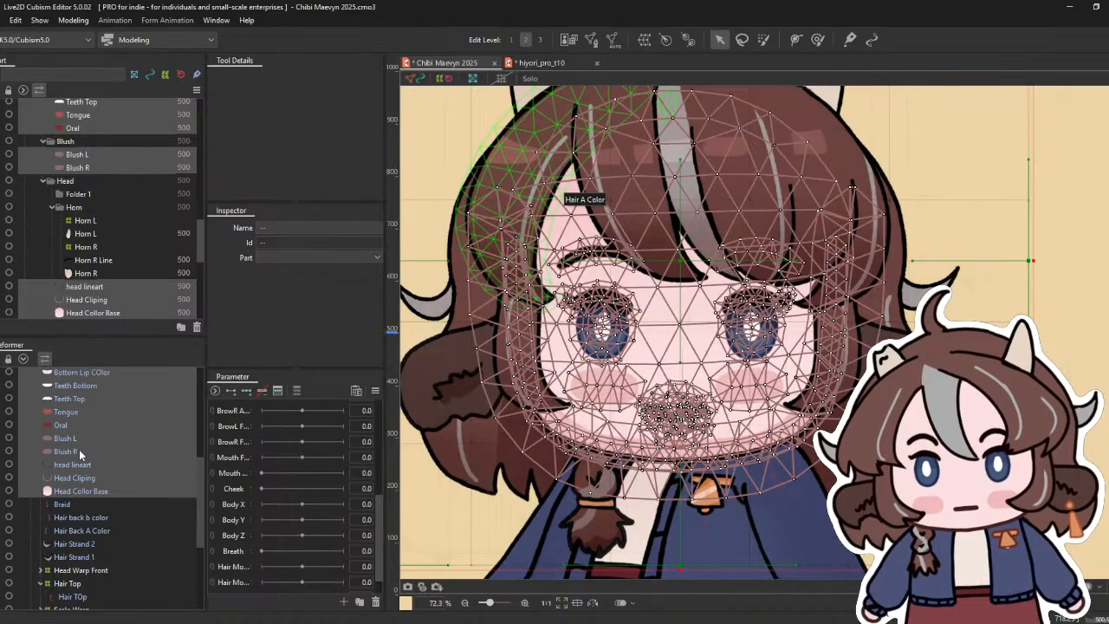
pyautogui.scroll(5, 80, 453)
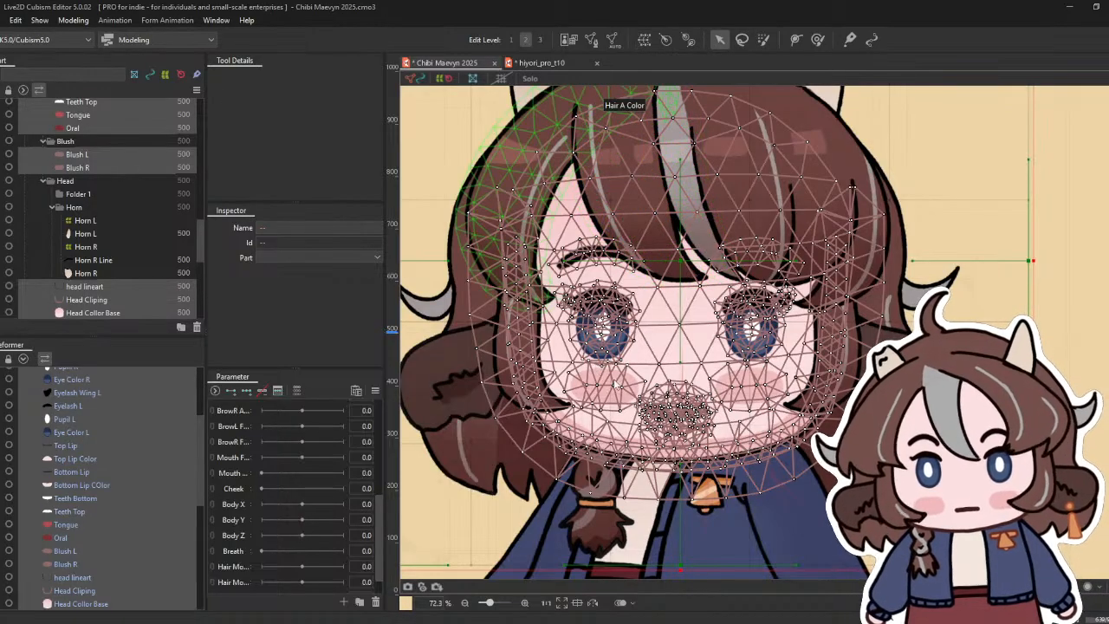
pyautogui.click(135, 444)
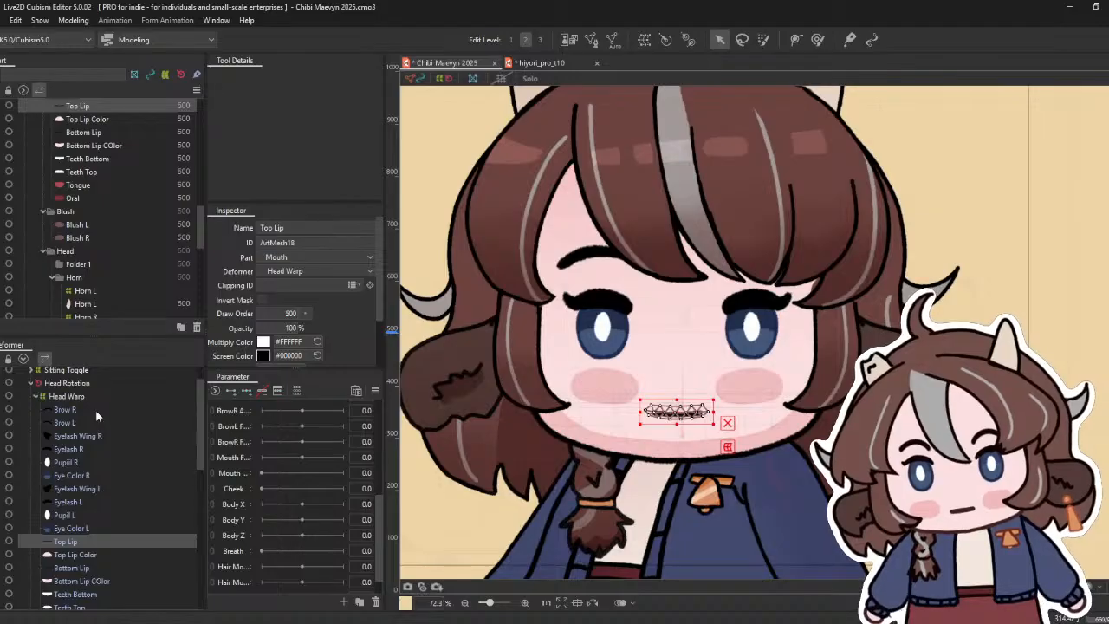
# - Examine the brow, braid, back hair and hair strand meshes that sit directly under Head Warp
pyautogui.click(97, 413)
pyautogui.scroll(-6, 109, 438)
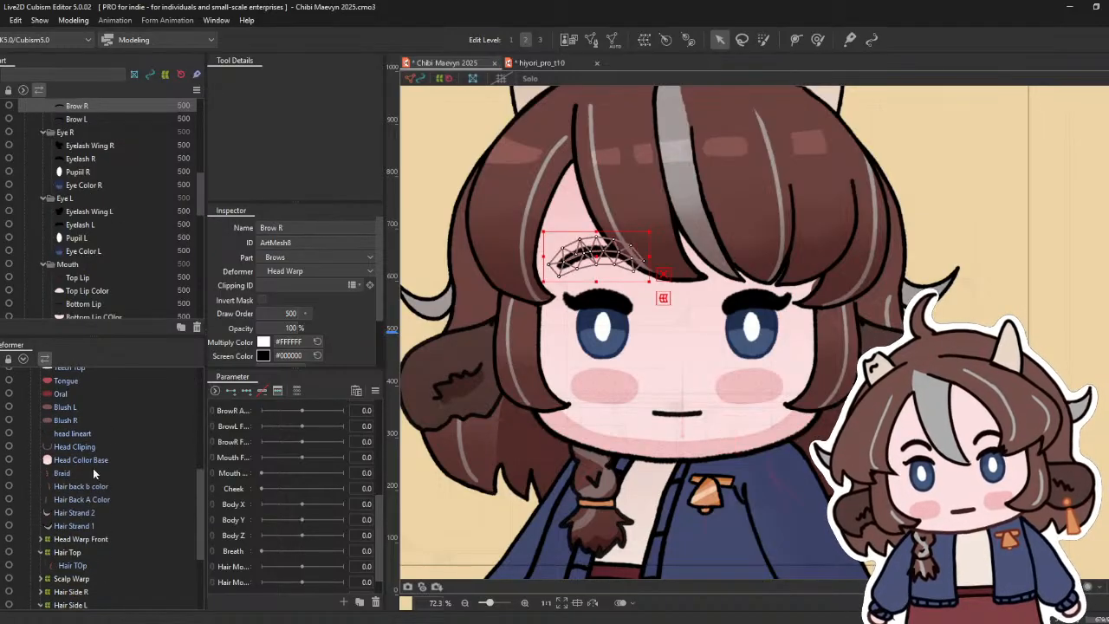
pyautogui.click(93, 472)
pyautogui.keyDown('ctrl'); pyautogui.click(93, 488); pyautogui.keyUp('ctrl')
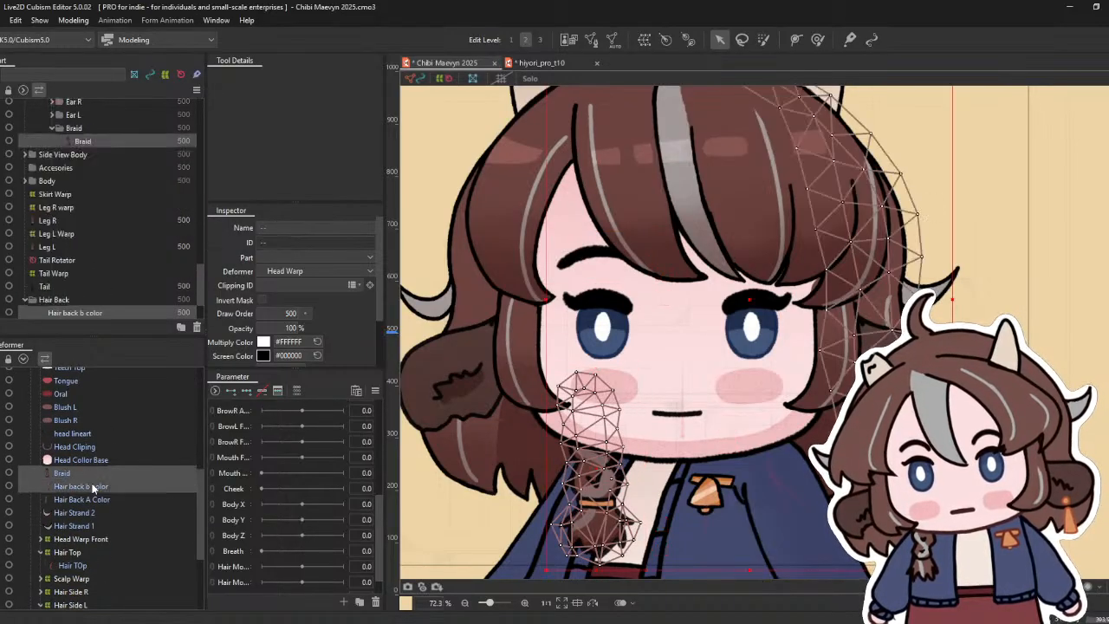
pyautogui.click(92, 488)
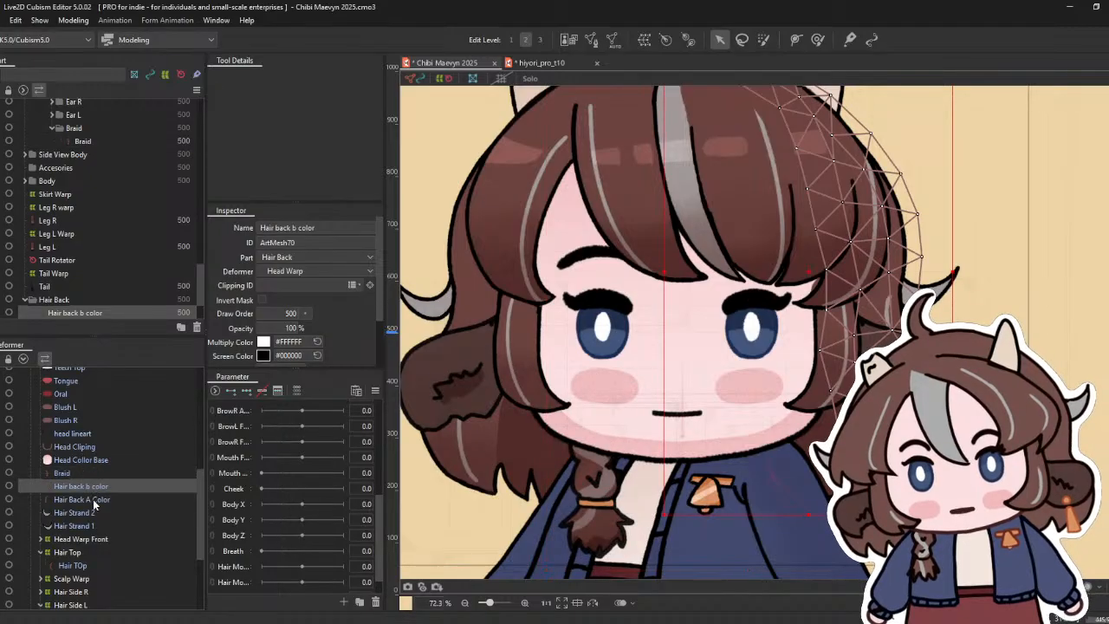
pyautogui.keyDown('ctrl'); pyautogui.click(91, 502); pyautogui.keyUp('ctrl')
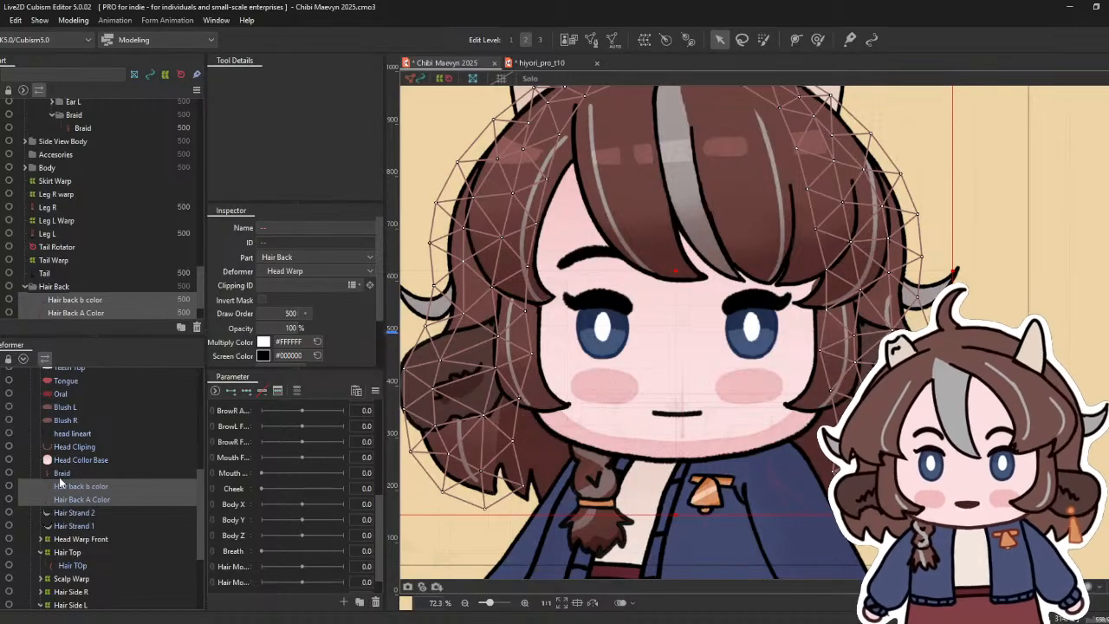
pyautogui.click(85, 524)
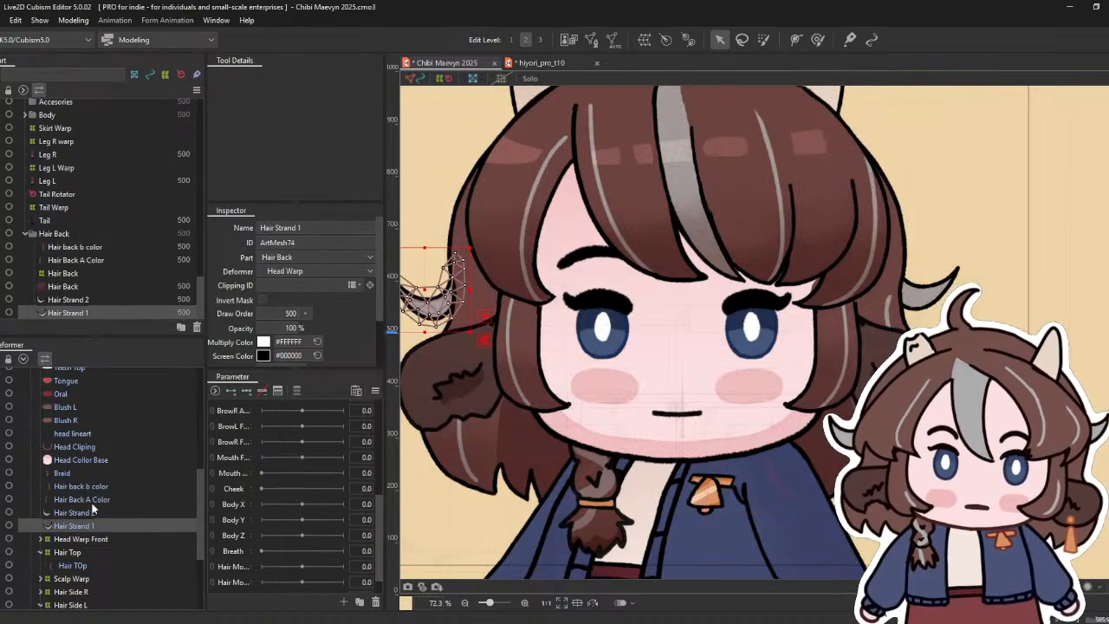
pyautogui.scroll(4, 129, 434)
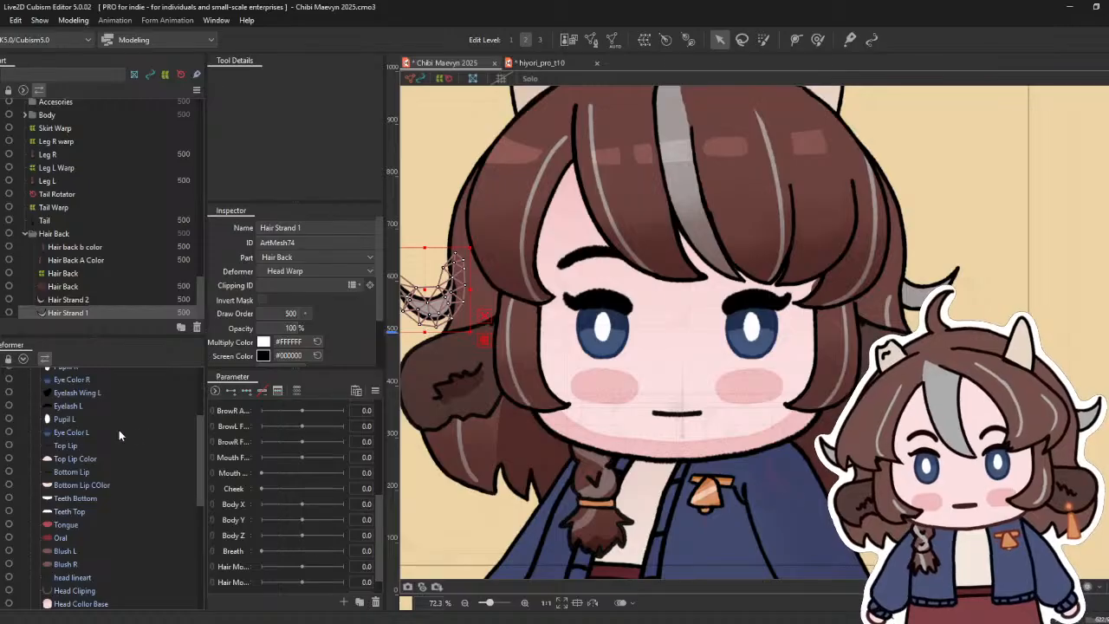
pyautogui.scroll(2, 119, 430)
pyautogui.scroll(5, 269, 473)
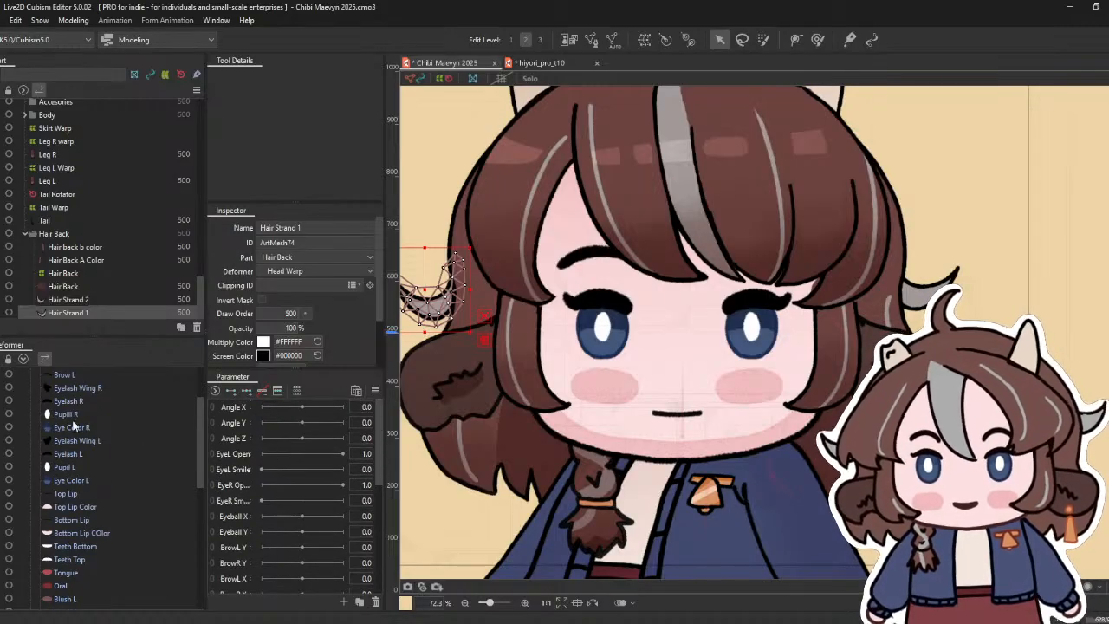
pyautogui.scroll(2, 73, 427)
# - Create a warp deformer named Main Head Warp around the Head Collor Base mesh under Head Warp
pyautogui.click(76, 440)
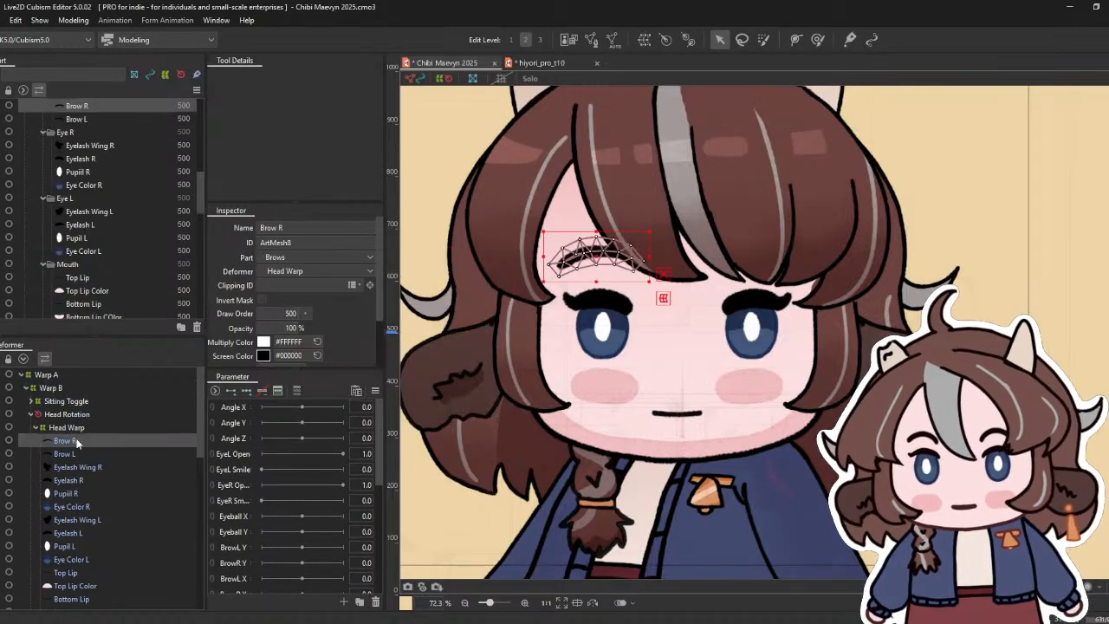
pyautogui.scroll(-5, 94, 485)
pyautogui.click(88, 538)
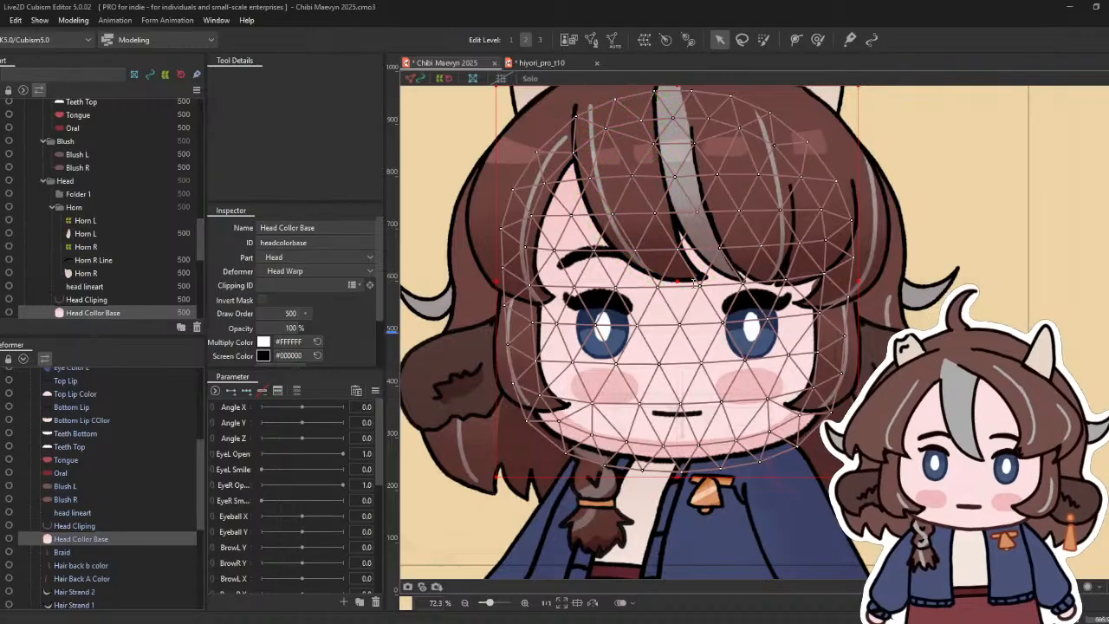
pyautogui.click(574, 384)
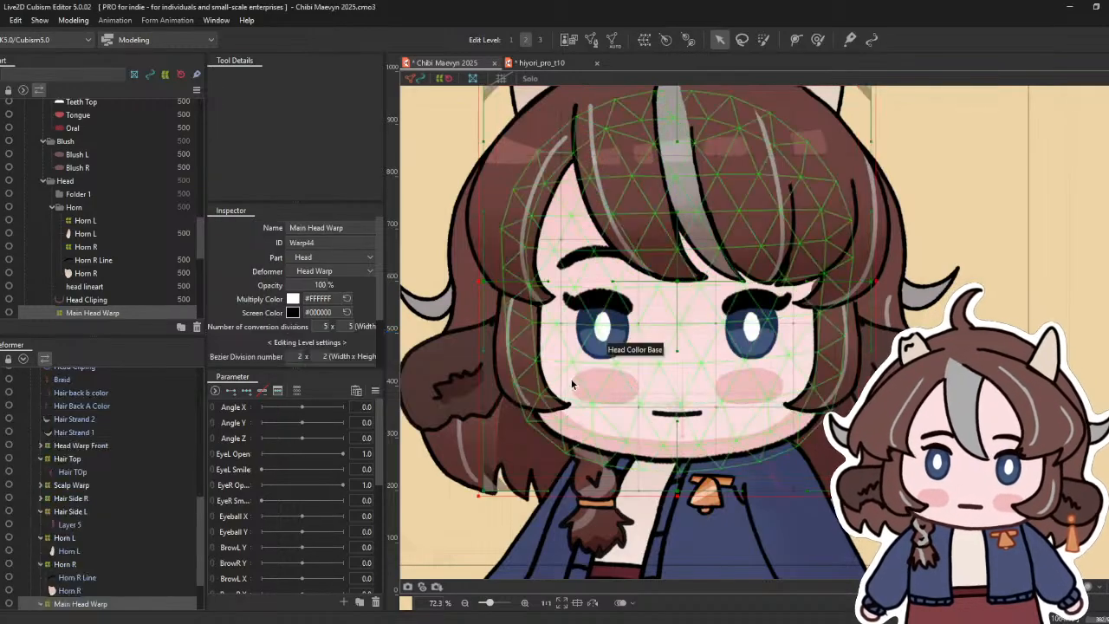
# - Move all face meshes from Brow R through Head Cliping out of Head Warp and into Main Head Warp
pyautogui.scroll(10, 134, 545)
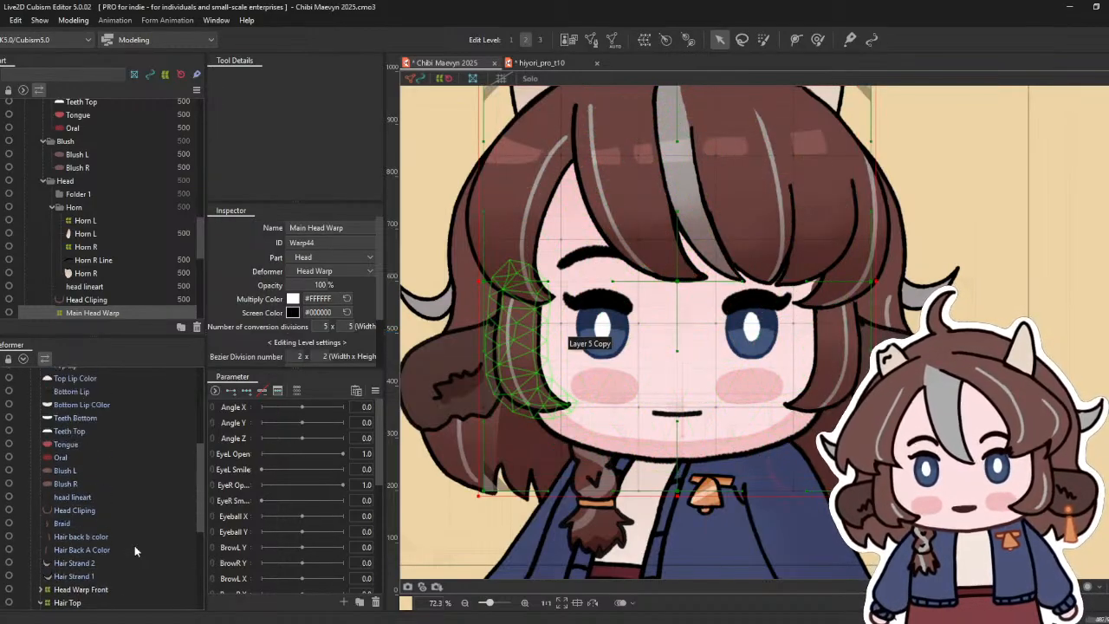
pyautogui.click(105, 444)
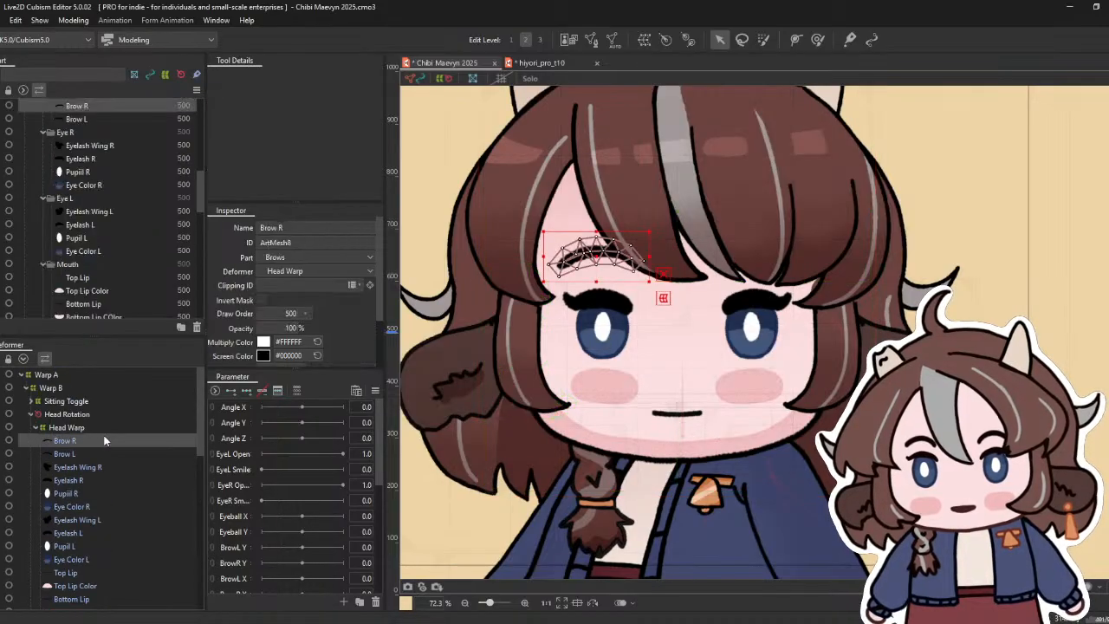
pyautogui.scroll(-3, 106, 468)
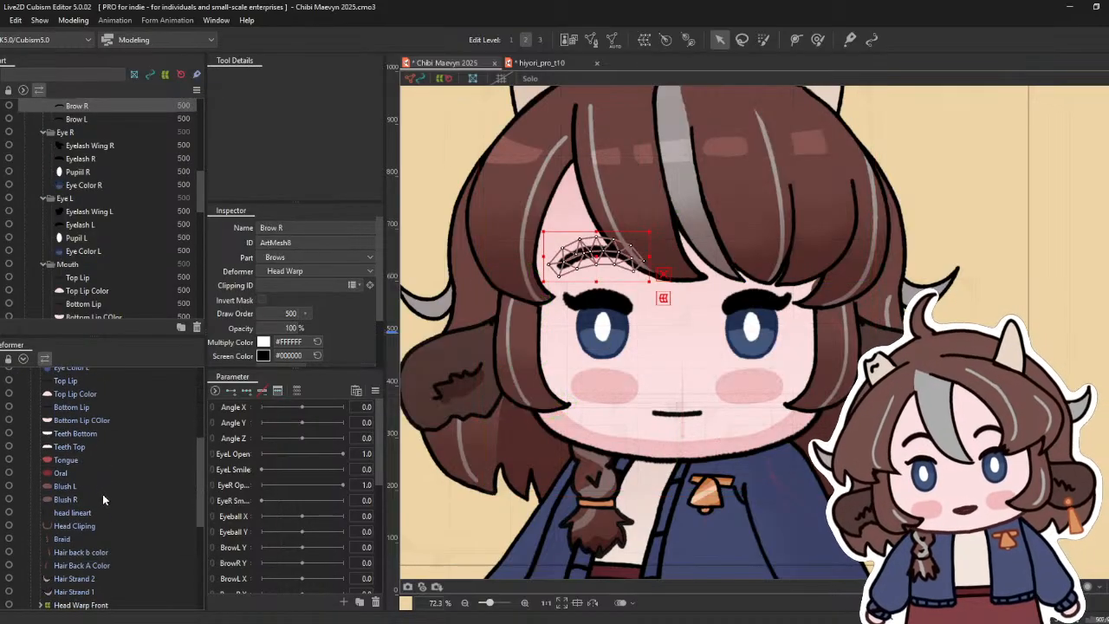
pyautogui.keyDown('shift'); pyautogui.click(95, 526); pyautogui.keyUp('shift')
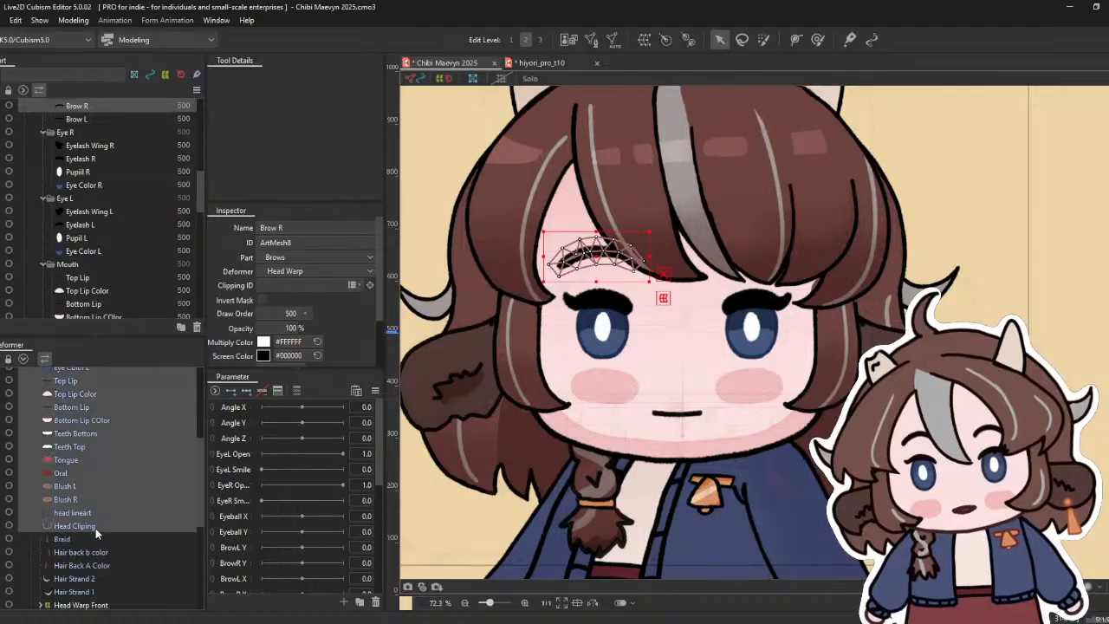
pyautogui.scroll(-3, 103, 520)
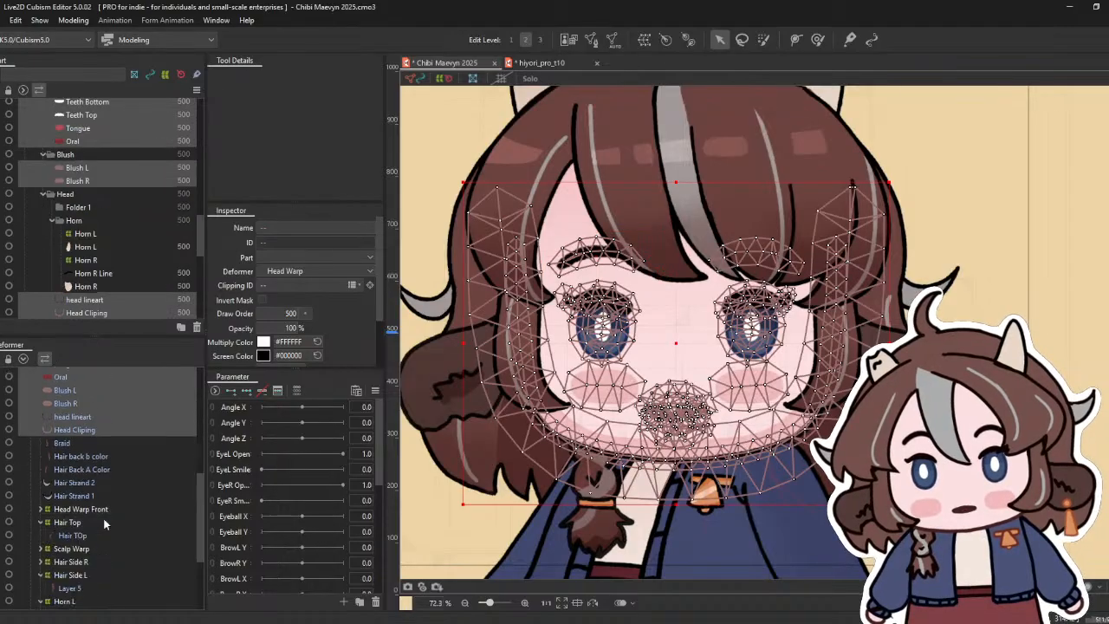
pyautogui.click(107, 405)
pyautogui.scroll(-4, 108, 468)
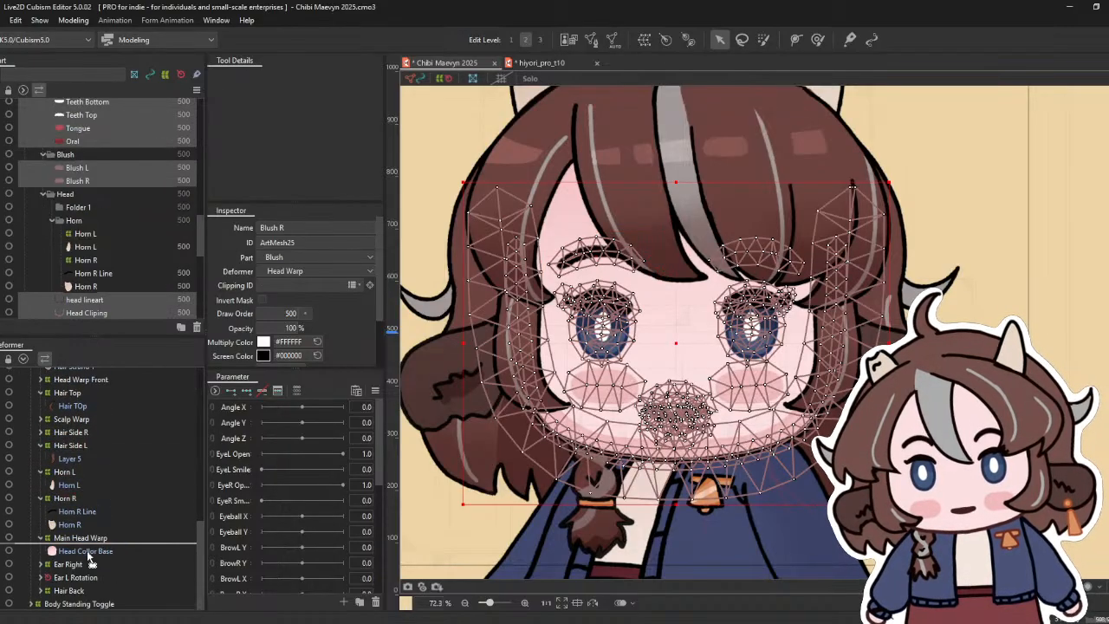
pyautogui.moveTo(89, 556); pyautogui.dragTo(90, 541)
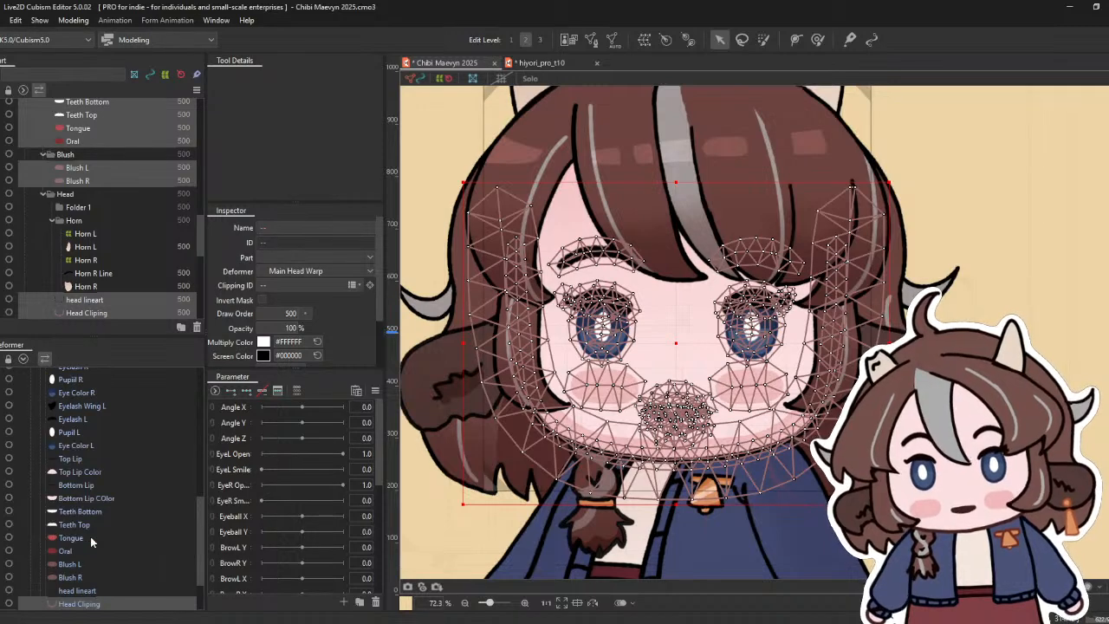
# - Create warp deformers named Brow R Warp and Brow L Warp around the matching brow meshes under Main Head Warp
pyautogui.scroll(5, 91, 537)
pyautogui.click(108, 506)
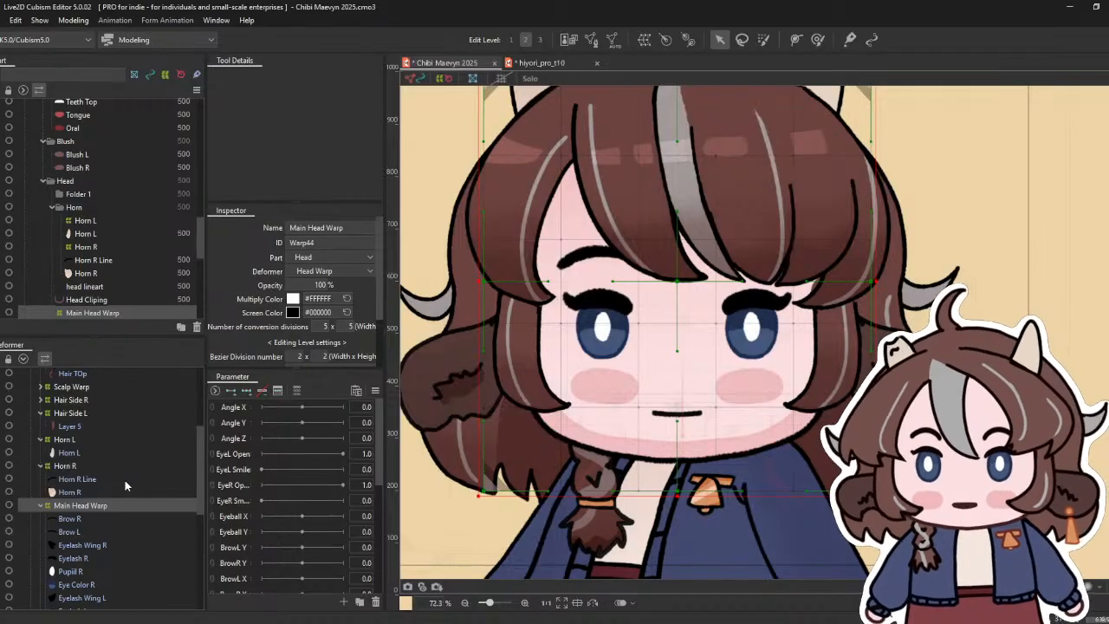
pyautogui.click(99, 516)
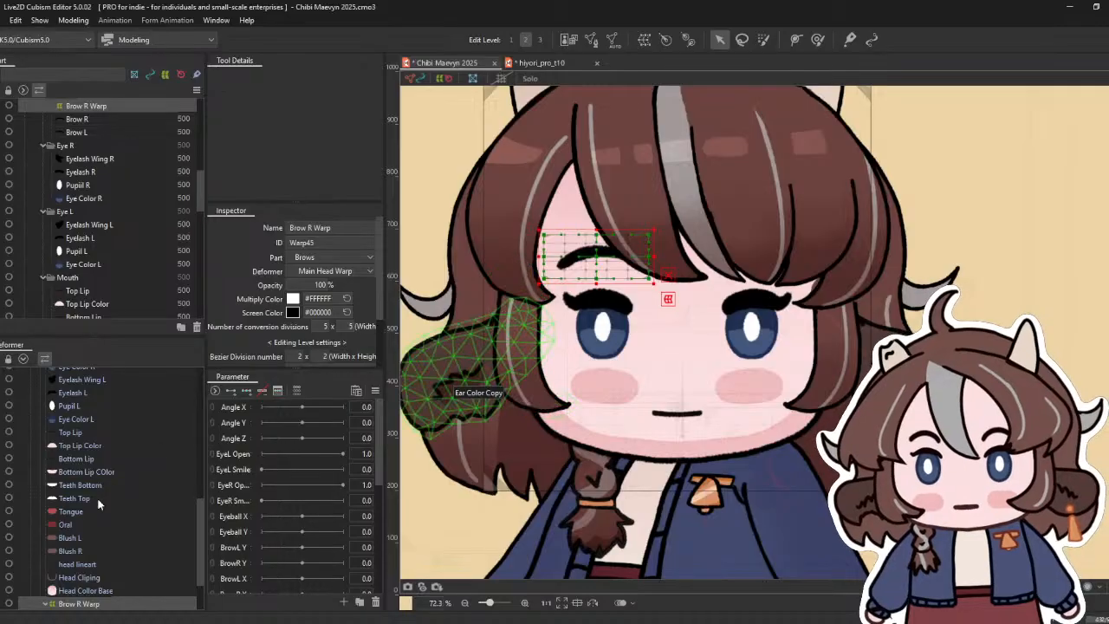
pyautogui.scroll(6, 101, 489)
pyautogui.click(71, 553)
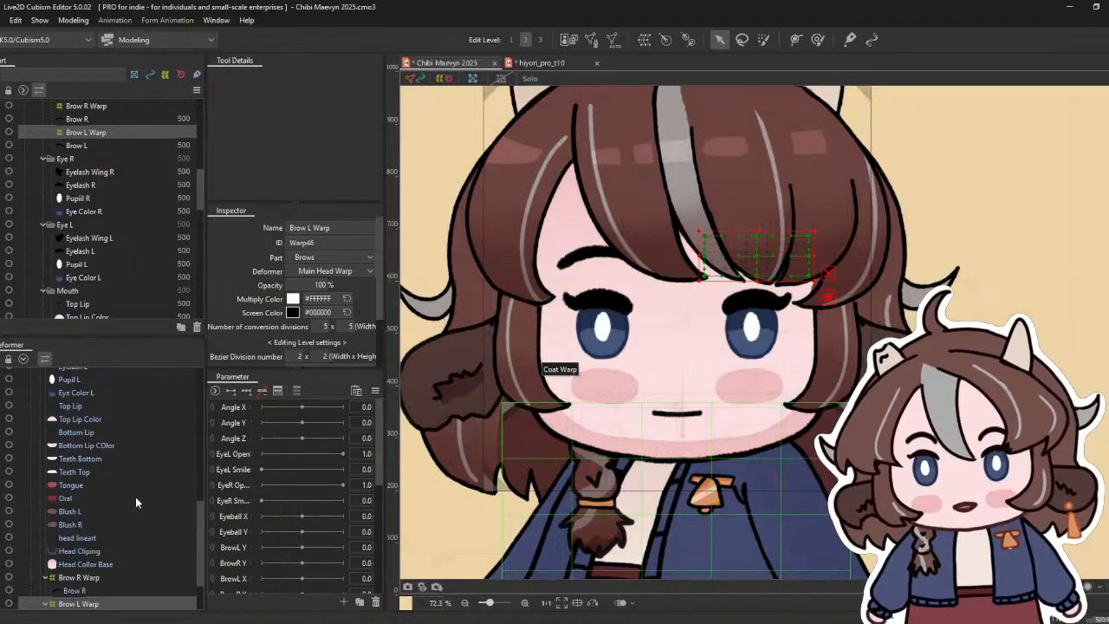
# - Create a warp deformer named Eye R around Eyelash Wing R, Eyelash R, Pupiil R and Eye Color R under Main Head Warp
pyautogui.scroll(3, 122, 468)
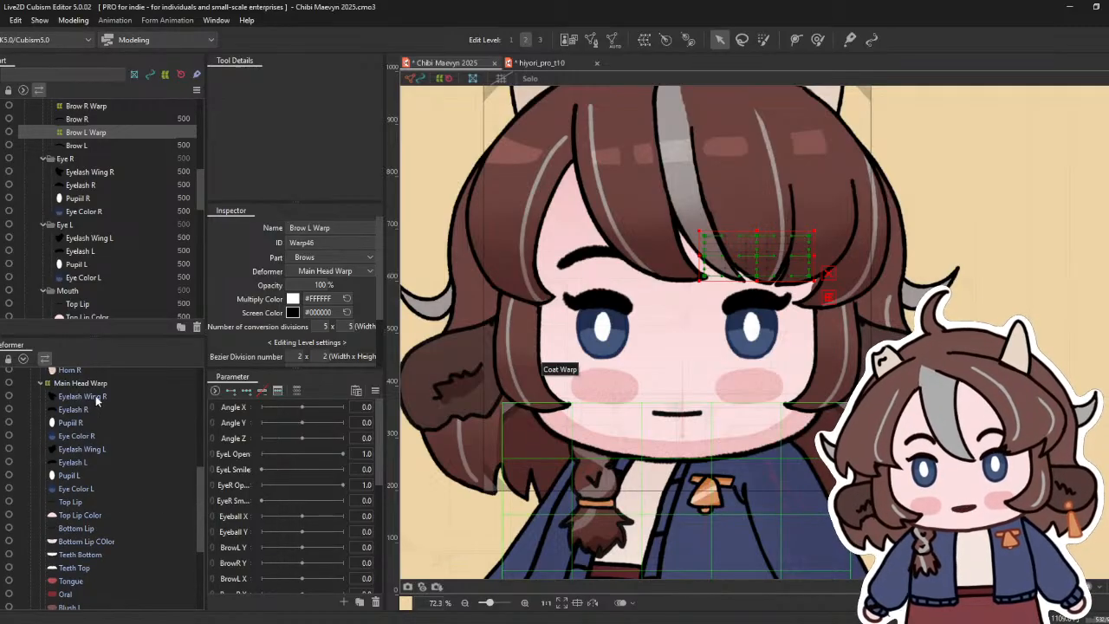
pyautogui.click(97, 396)
pyautogui.keyDown('ctrl'); pyautogui.click(92, 404); pyautogui.keyUp('ctrl')
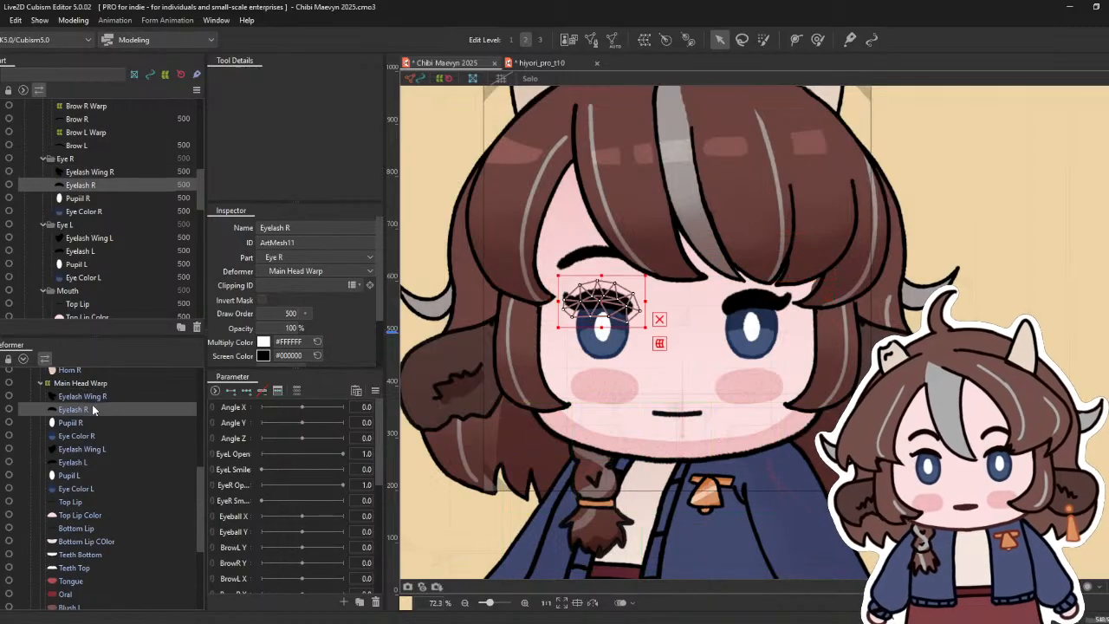
pyautogui.keyDown('ctrl'); pyautogui.click(80, 424); pyautogui.keyUp('ctrl')
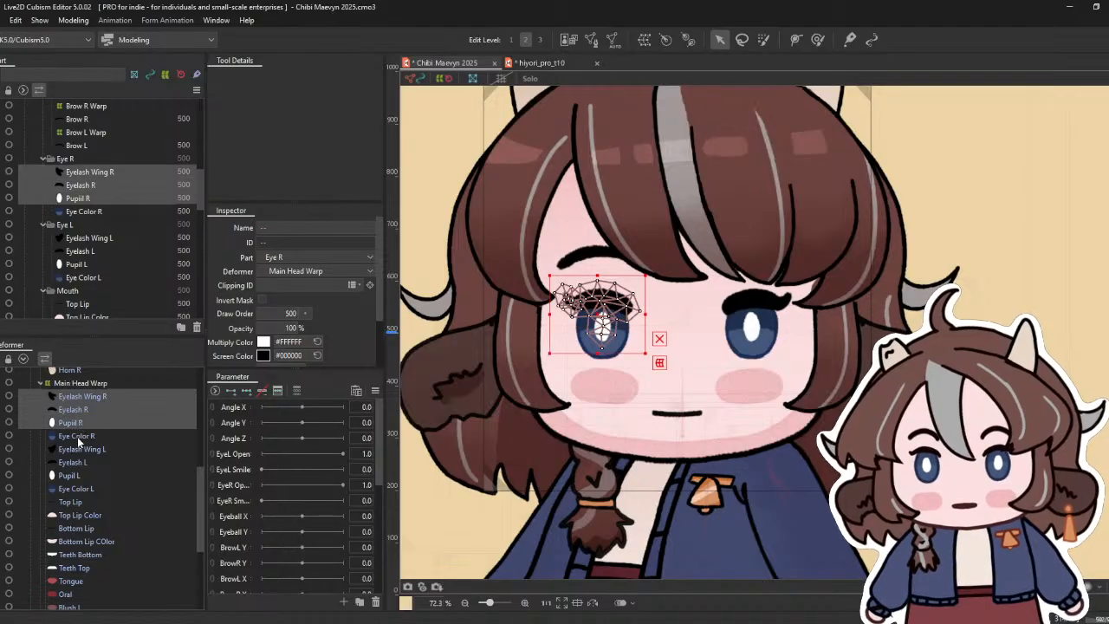
pyautogui.keyDown('ctrl'); pyautogui.click(80, 436); pyautogui.keyUp('ctrl')
pyautogui.keyDown('ctrl'); pyautogui.click(80, 463); pyautogui.keyUp('ctrl')
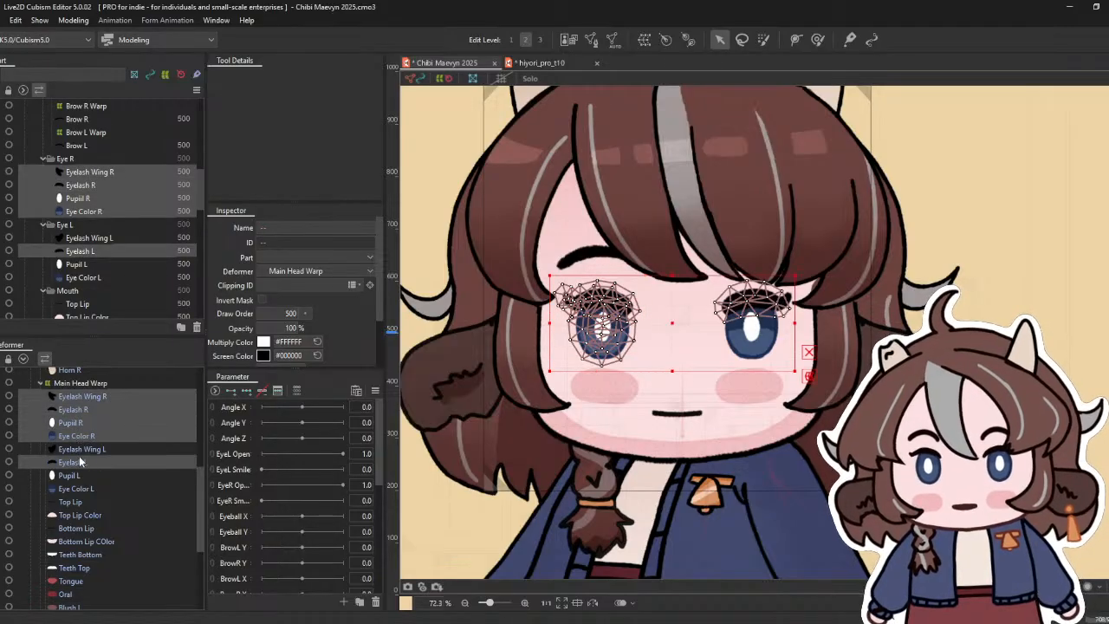
pyautogui.keyDown('ctrl'); pyautogui.click(81, 465); pyautogui.keyUp('ctrl')
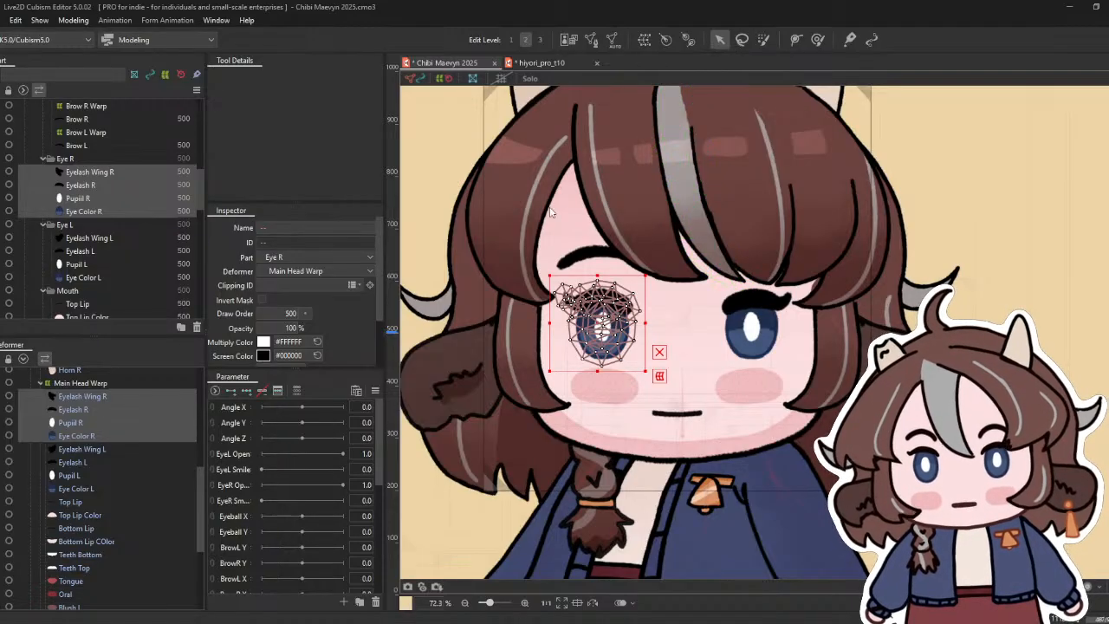
pyautogui.click(540, 384)
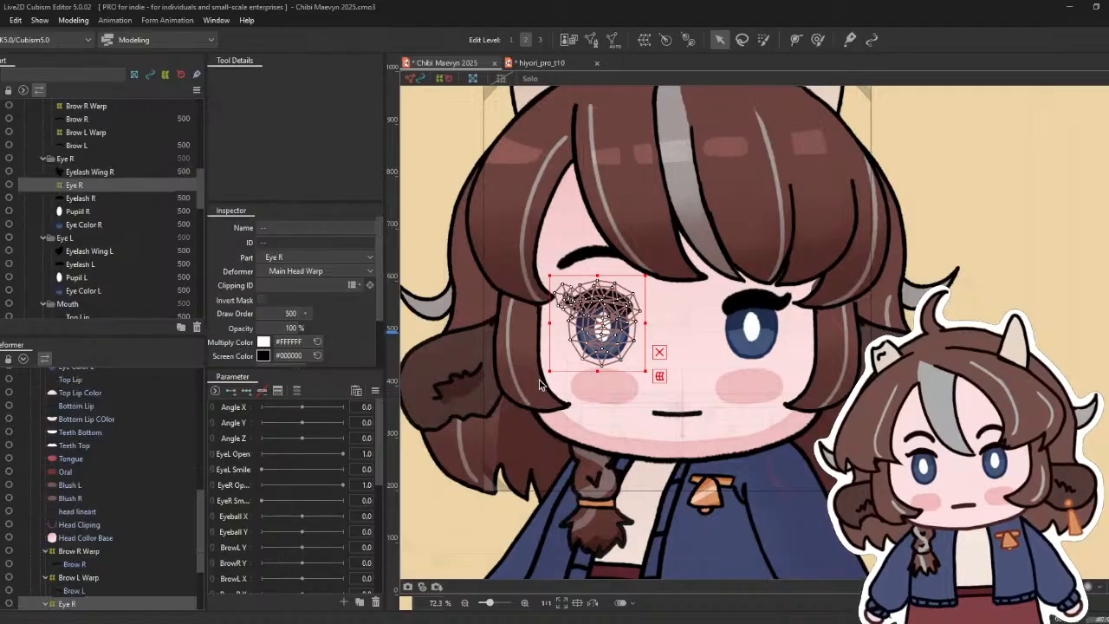
# - Create a warp deformer named Eye L around Eyelash Wing L, Eyelash L, Pupil L and Eye Color L under Main Head Warp
pyautogui.scroll(10, 154, 410)
pyautogui.scroll(-2, 153, 408)
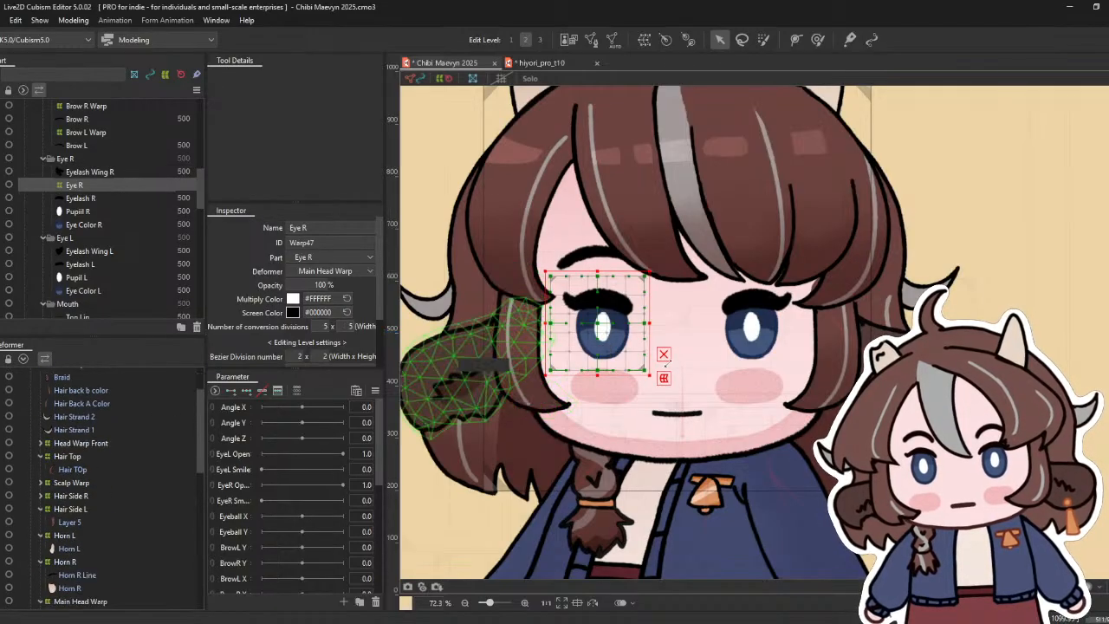
pyautogui.click(746, 351)
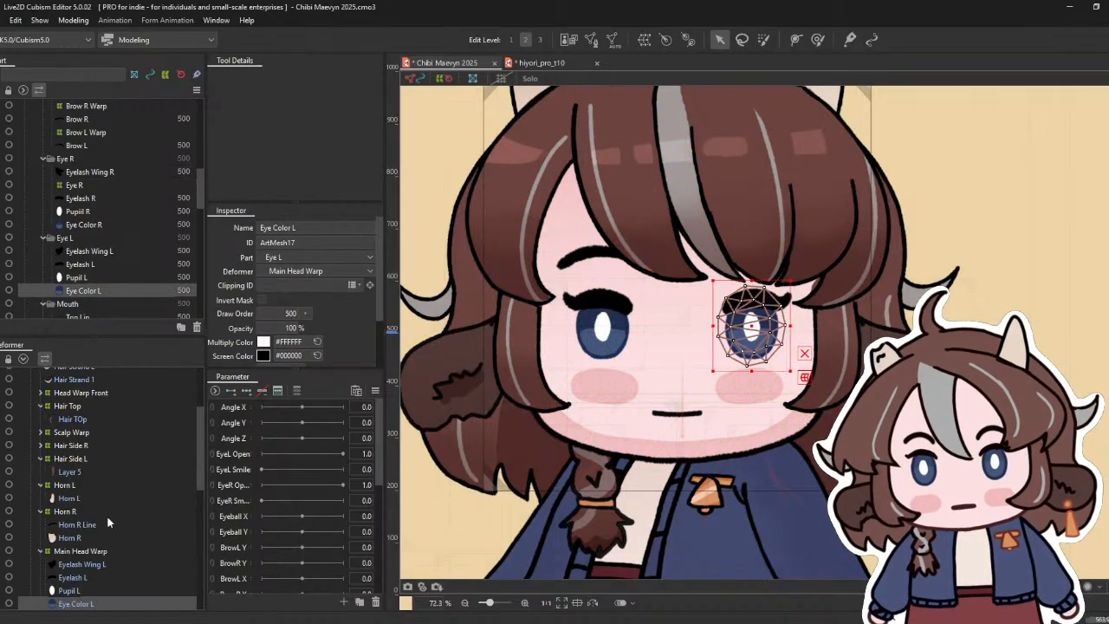
pyautogui.scroll(-4, 104, 537)
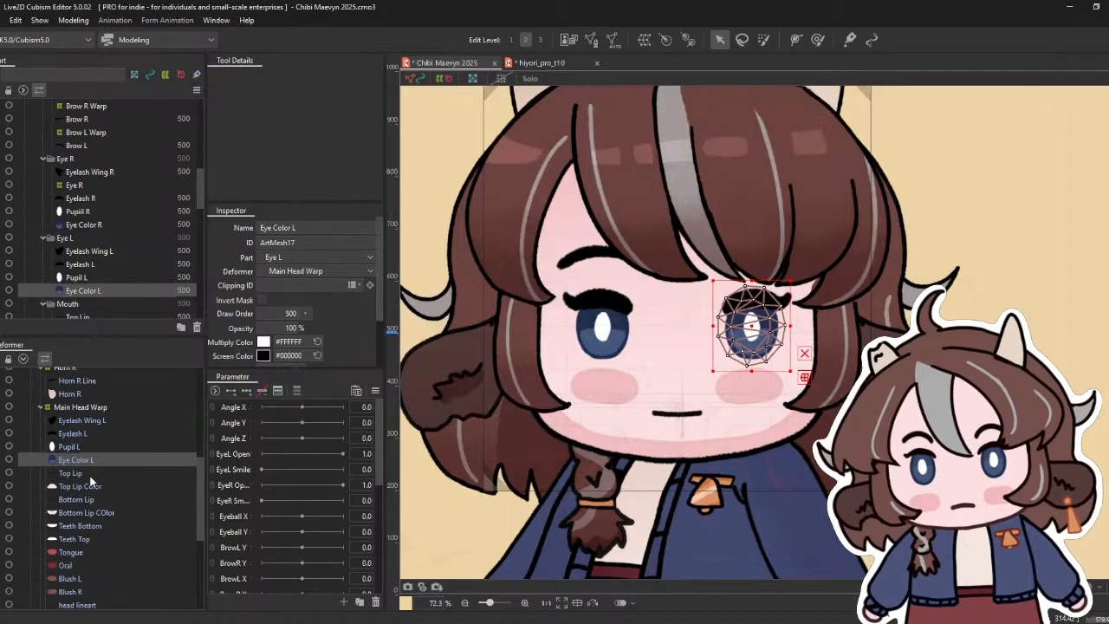
pyautogui.keyDown('ctrl'); pyautogui.click(100, 422); pyautogui.keyUp('ctrl')
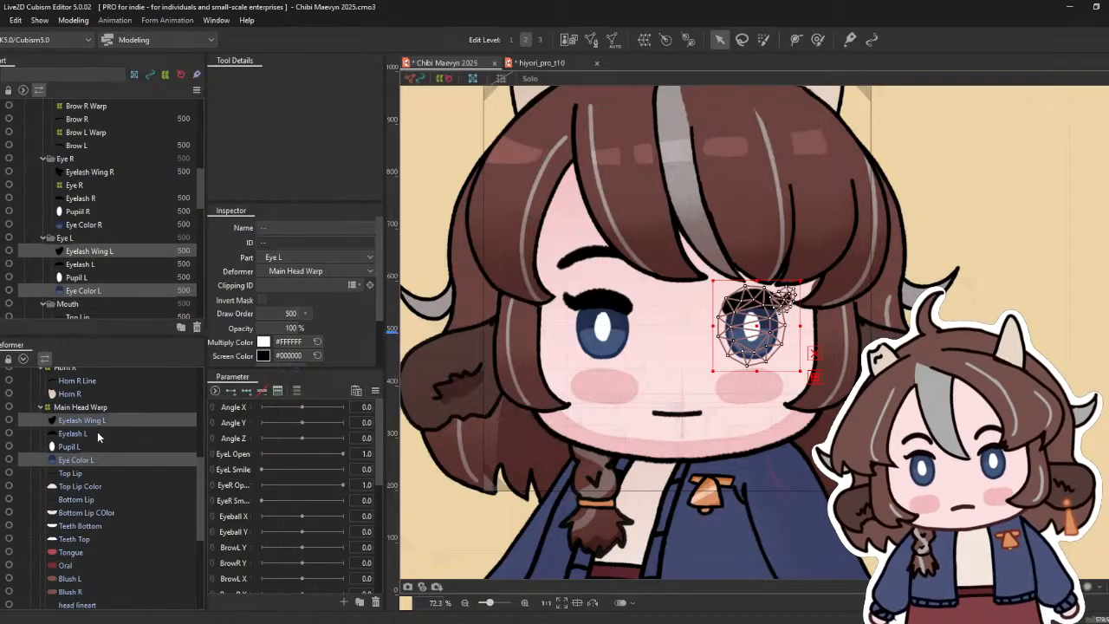
pyautogui.keyDown('ctrl'); pyautogui.click(95, 433); pyautogui.keyUp('ctrl')
pyautogui.keyDown('ctrl'); pyautogui.click(93, 445); pyautogui.keyUp('ctrl')
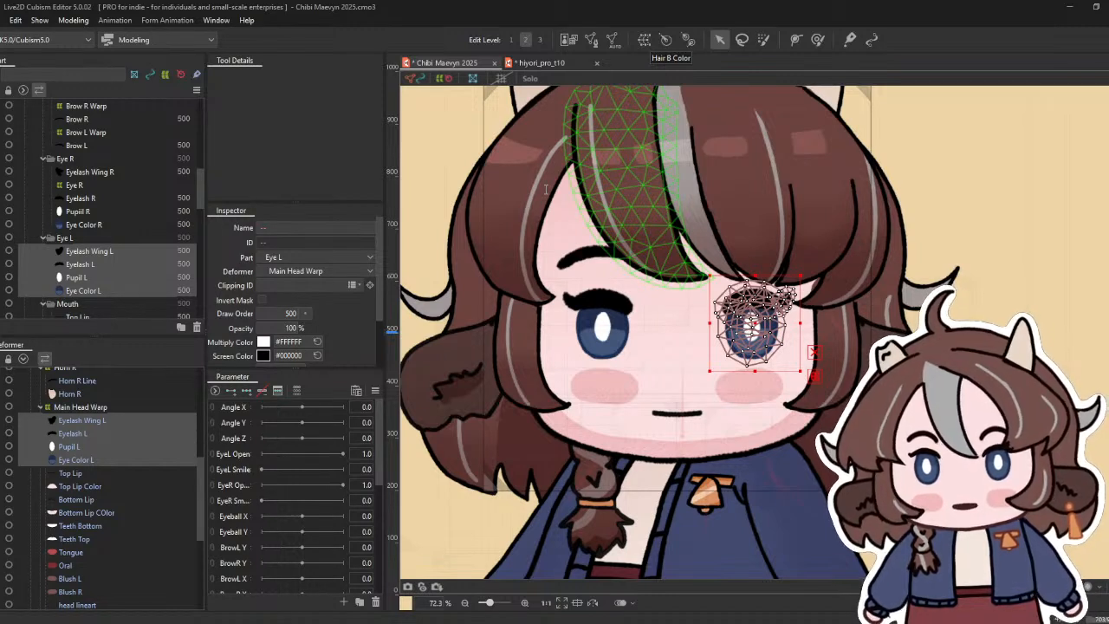
pyautogui.click(564, 384)
# - Create a warp deformer named Mouth Warp around all lip, teeth, tongue and Oral meshes under Main Head Warp
pyautogui.scroll(2, 78, 531)
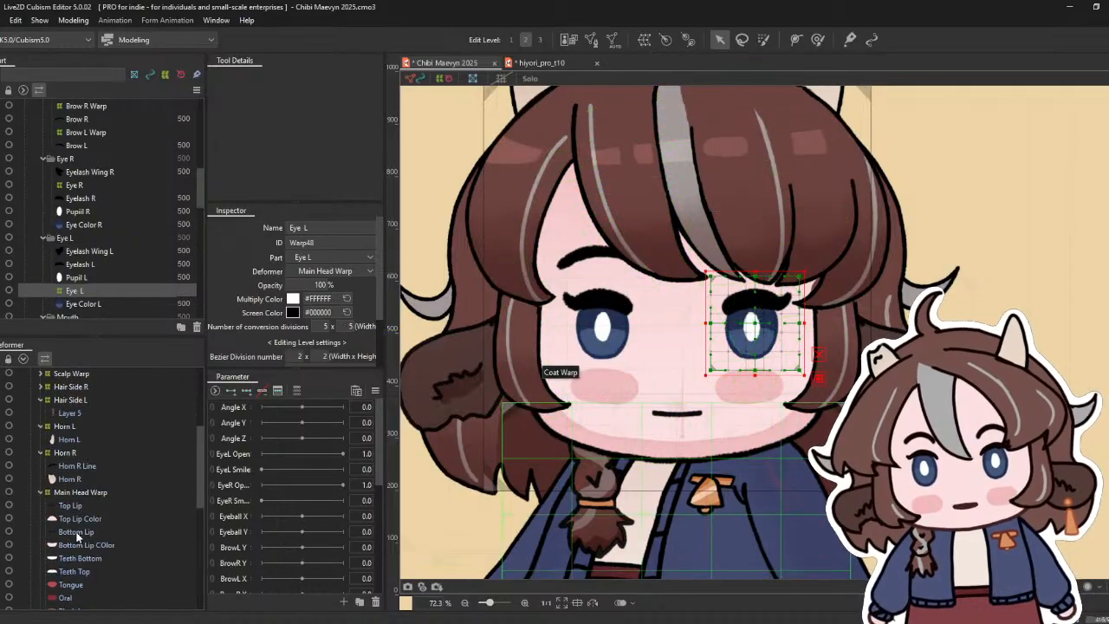
pyautogui.click(111, 423)
pyautogui.click(117, 409)
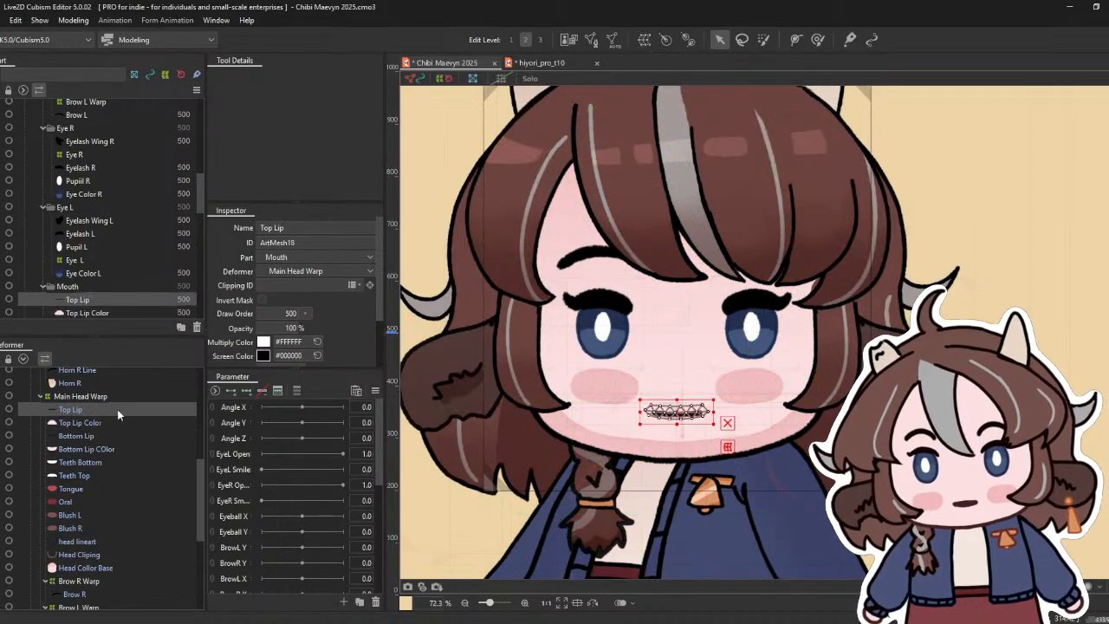
pyautogui.click(113, 423)
pyautogui.moveTo(113, 427); pyautogui.dragTo(112, 442)
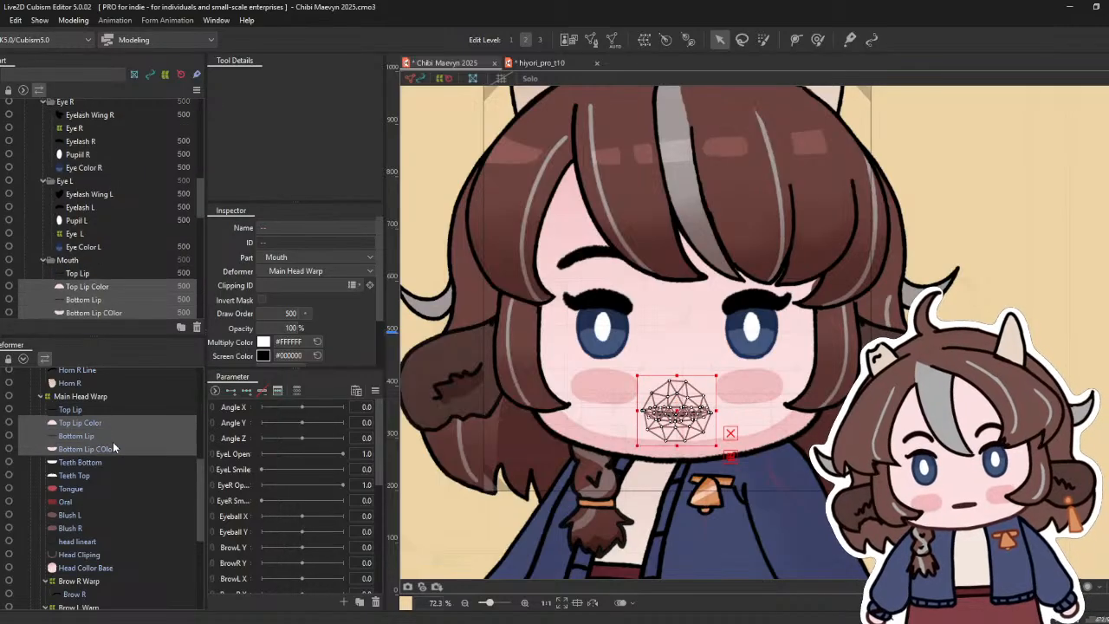
pyautogui.click(122, 410)
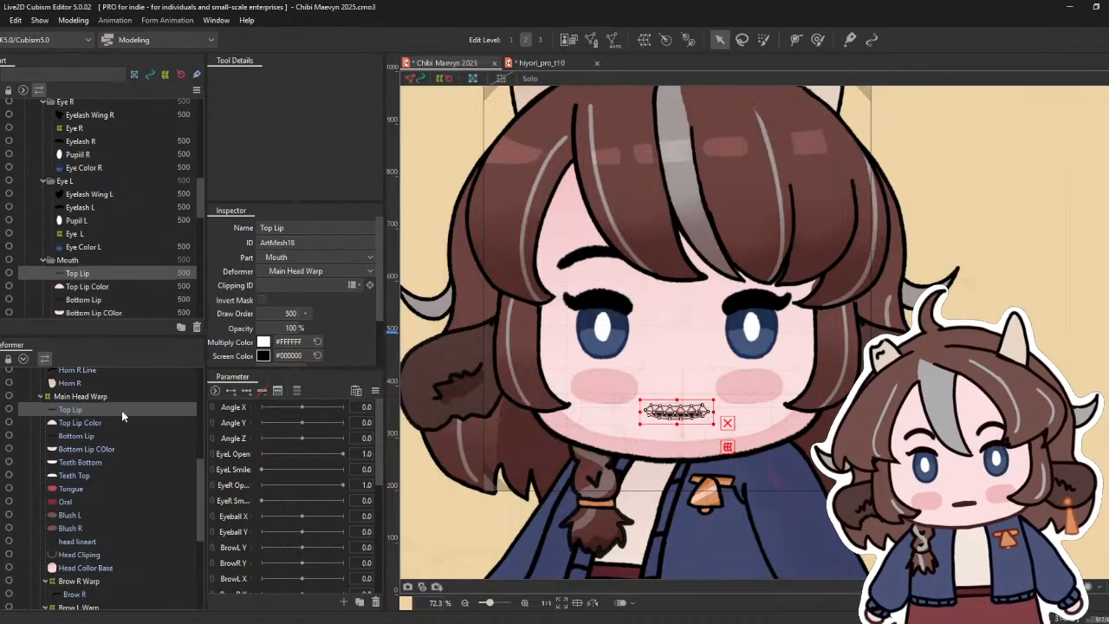
pyautogui.moveTo(111, 427); pyautogui.dragTo(96, 485)
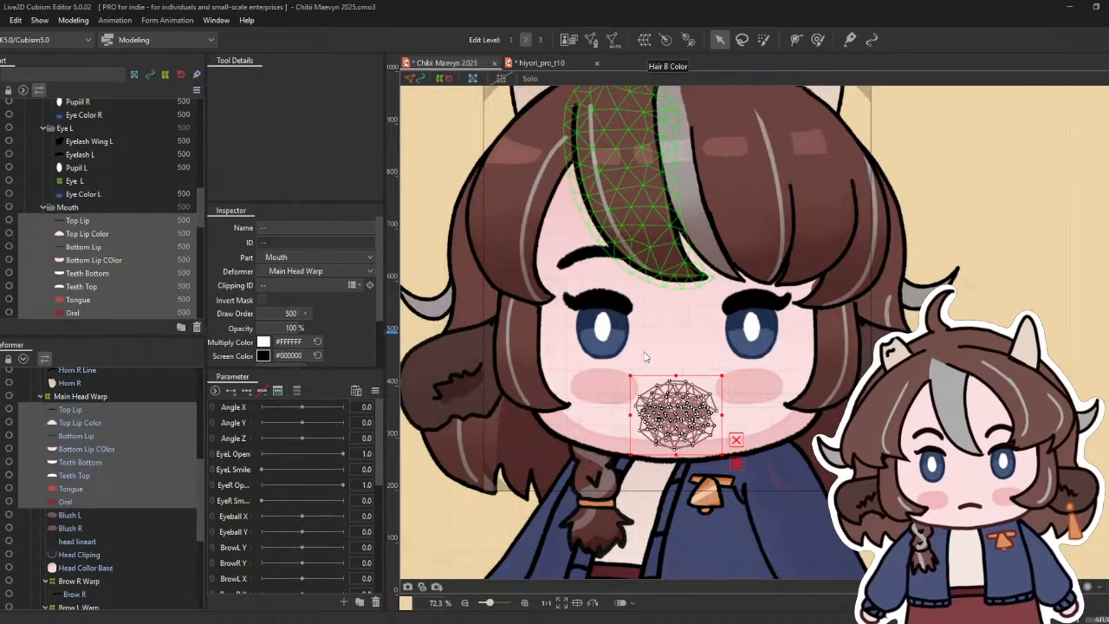
pyautogui.click(535, 380)
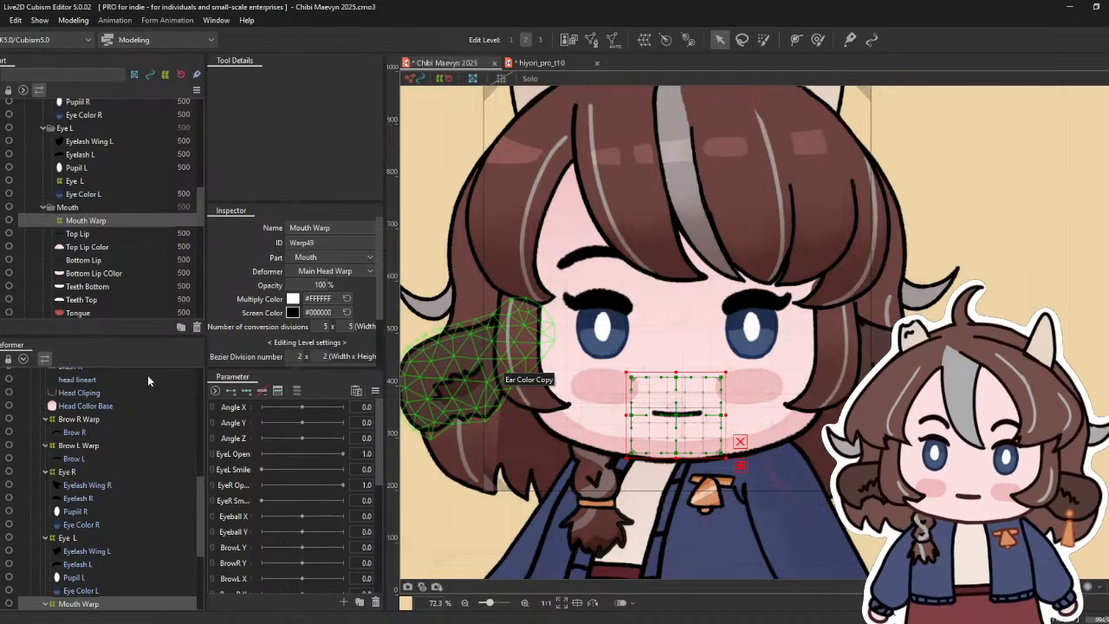
# - Create a warp deformer named Hair Bck R Warp around the Hair Back A Color mesh under Head Warp
pyautogui.scroll(3, 95, 459)
pyautogui.scroll(5, 129, 488)
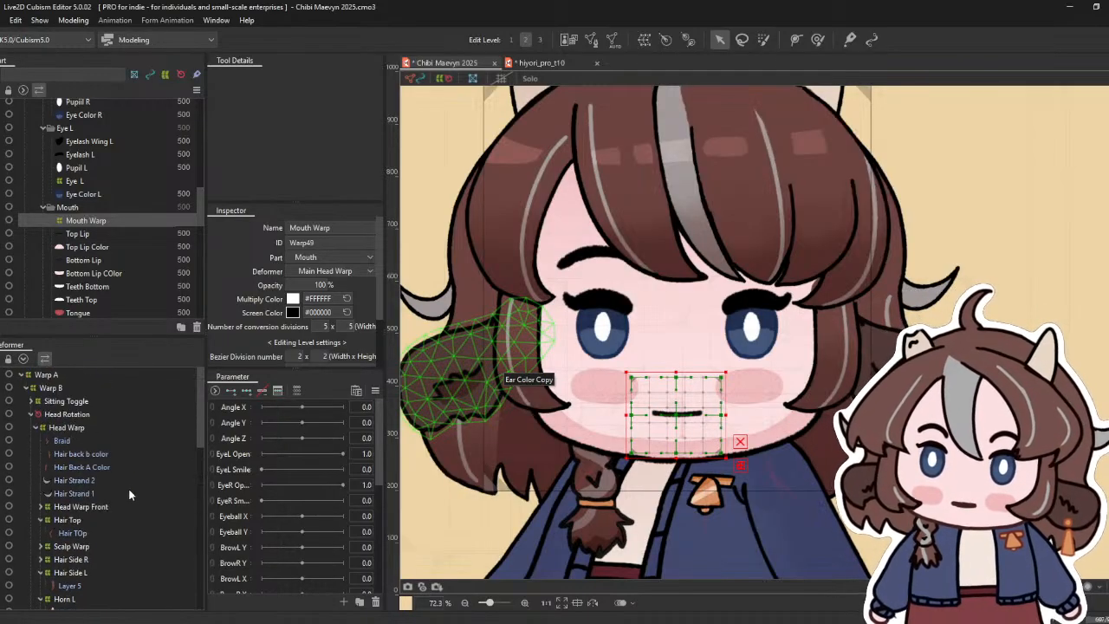
pyautogui.click(116, 442)
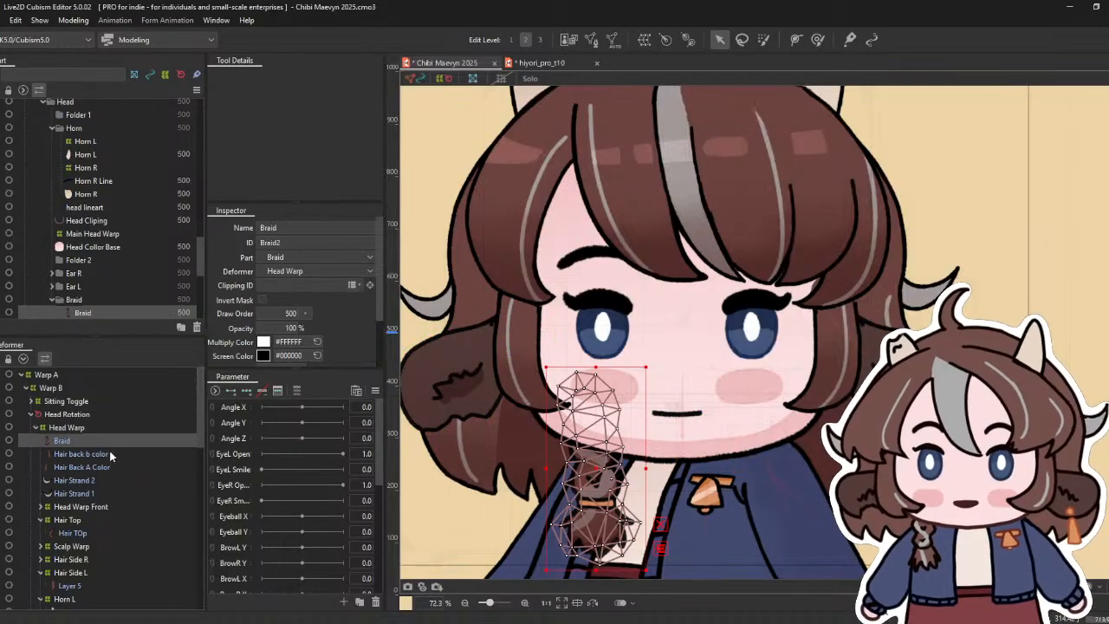
pyautogui.click(109, 466)
pyautogui.keyDown('ctrl'); pyautogui.click(110, 453); pyautogui.keyUp('ctrl')
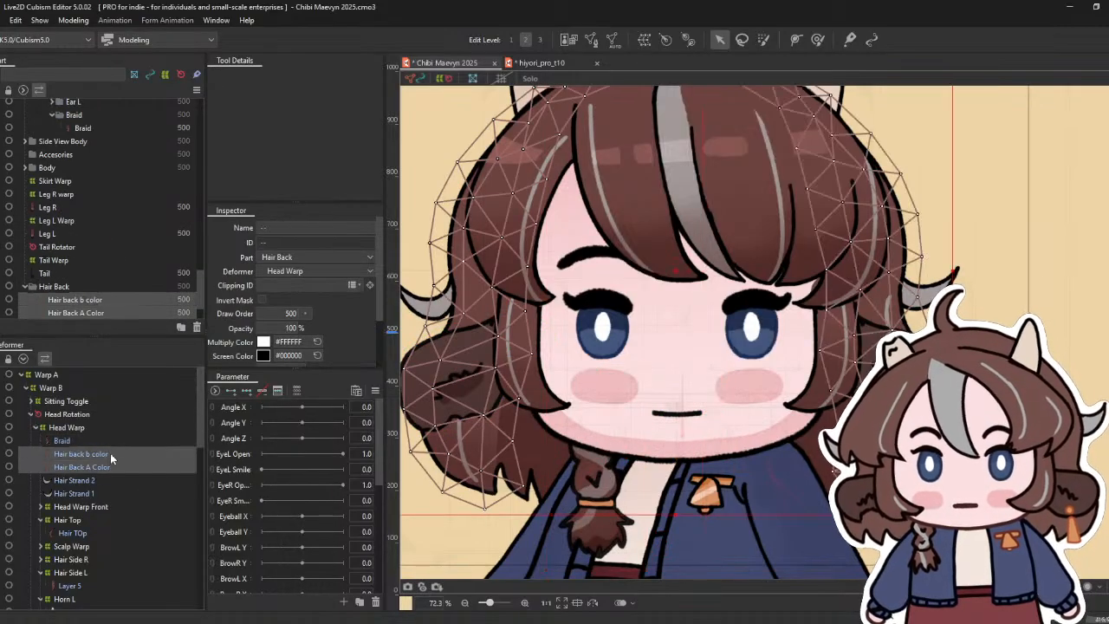
pyautogui.click(110, 453)
pyautogui.click(110, 466)
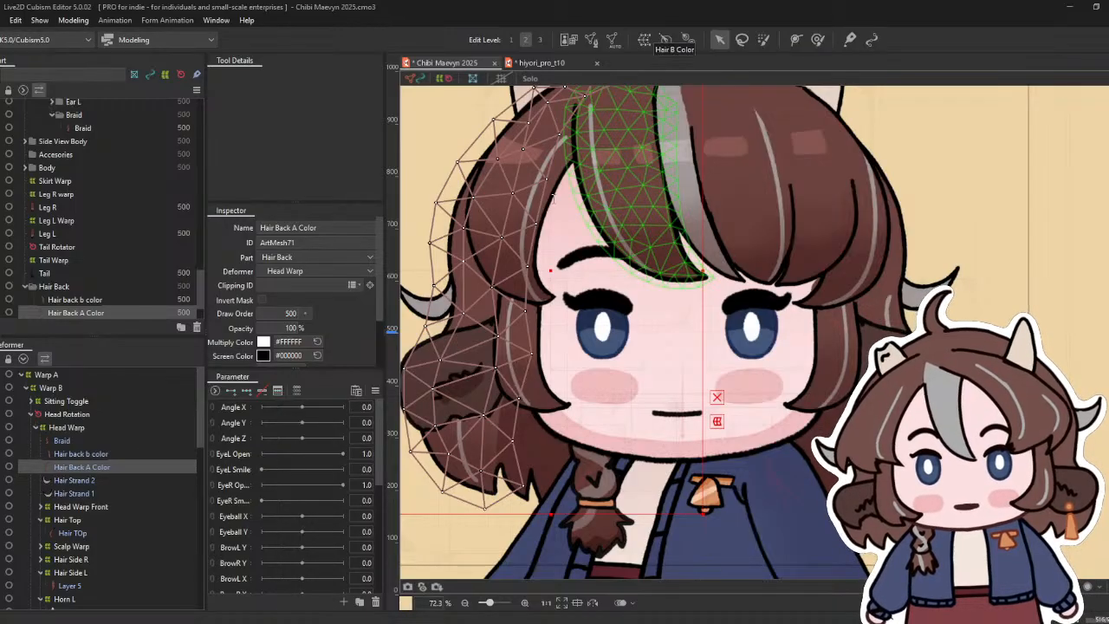
pyautogui.click(544, 391)
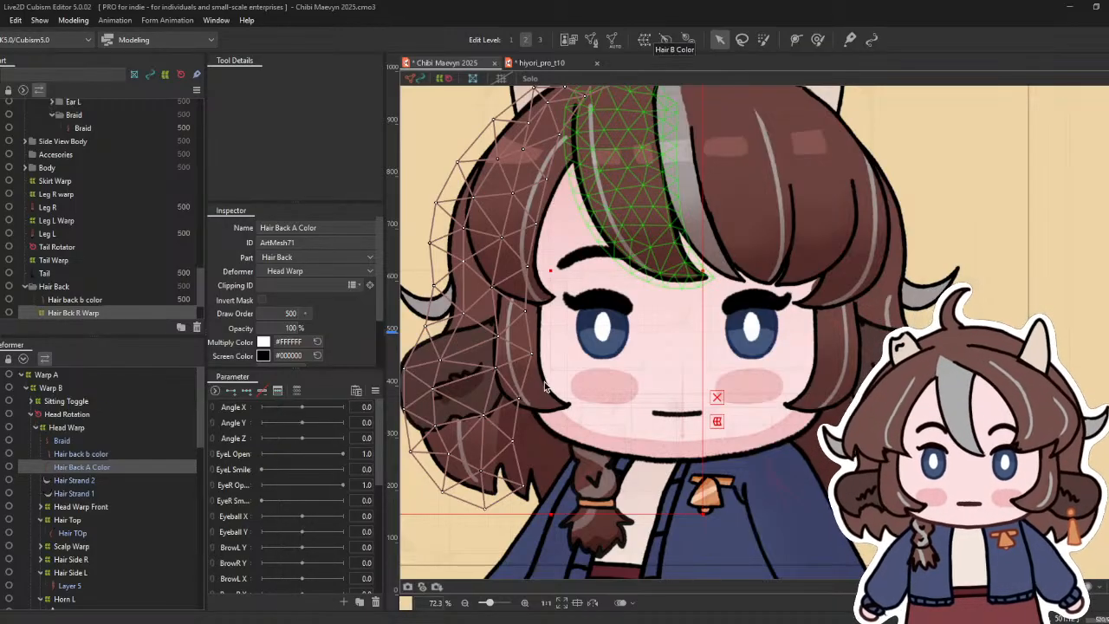
# - Create a warp deformer named Hair Back L Warp around the Hair back b color mesh under Head Warp
pyautogui.scroll(10, 170, 476)
pyautogui.scroll(3, 169, 472)
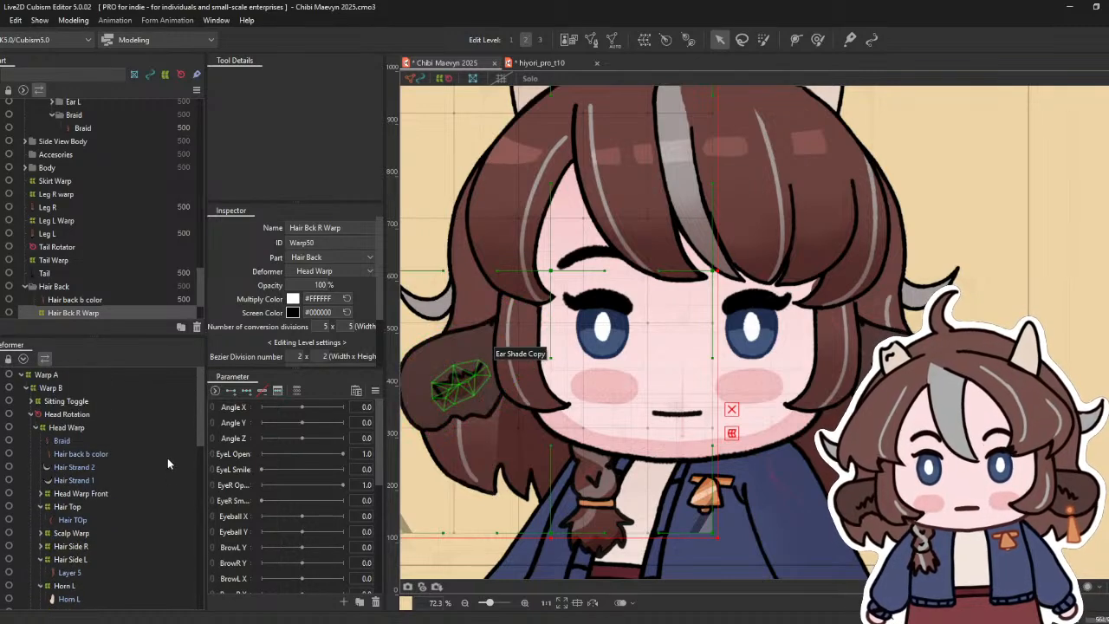
pyautogui.click(114, 452)
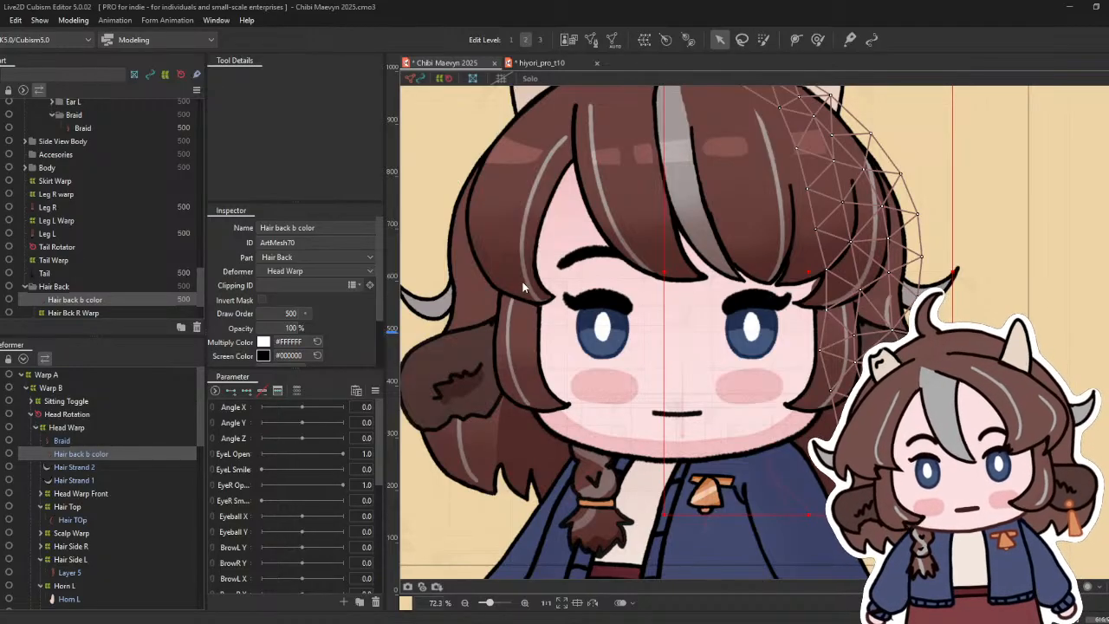
pyautogui.click(574, 388)
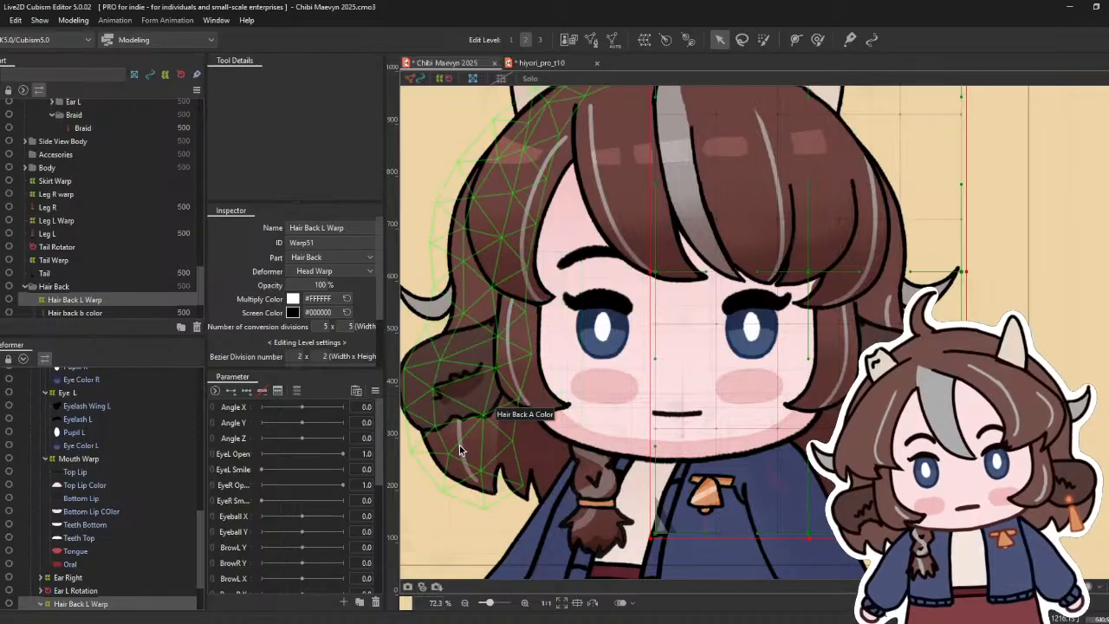
# - Select the Hair Bck R Warp deformer and save the model file
pyautogui.scroll(-1, 118, 592)
pyautogui.click(118, 592)
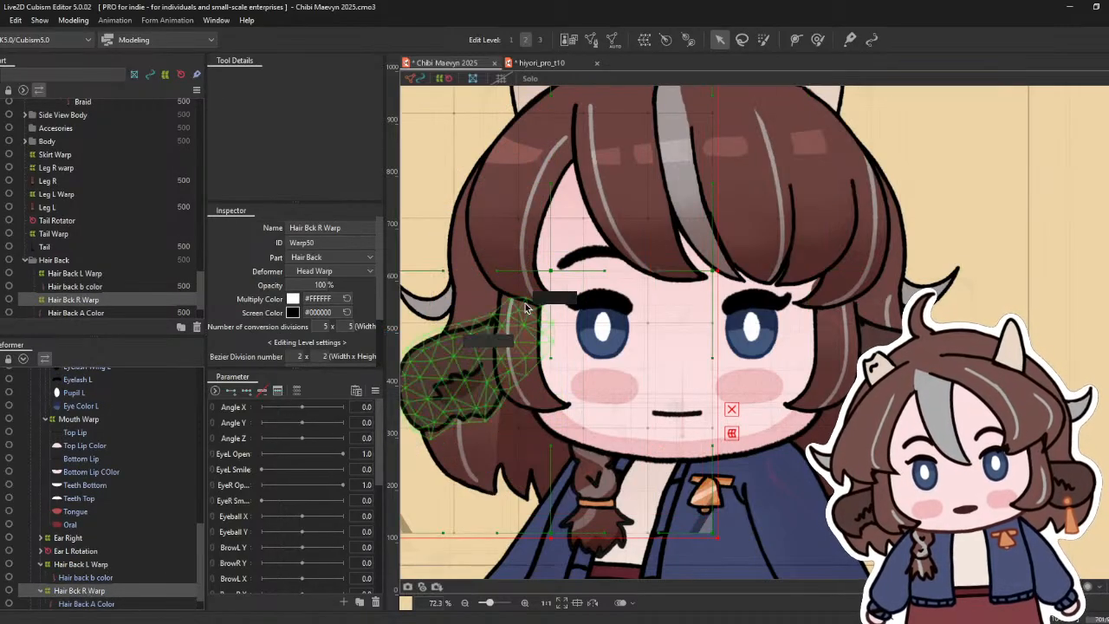
pyautogui.moveTo(546, 270)
pyautogui.mouseDown()
pyautogui.moveTo(529, 276)
pyautogui.moveTo(544, 280)
pyautogui.mouseUp()
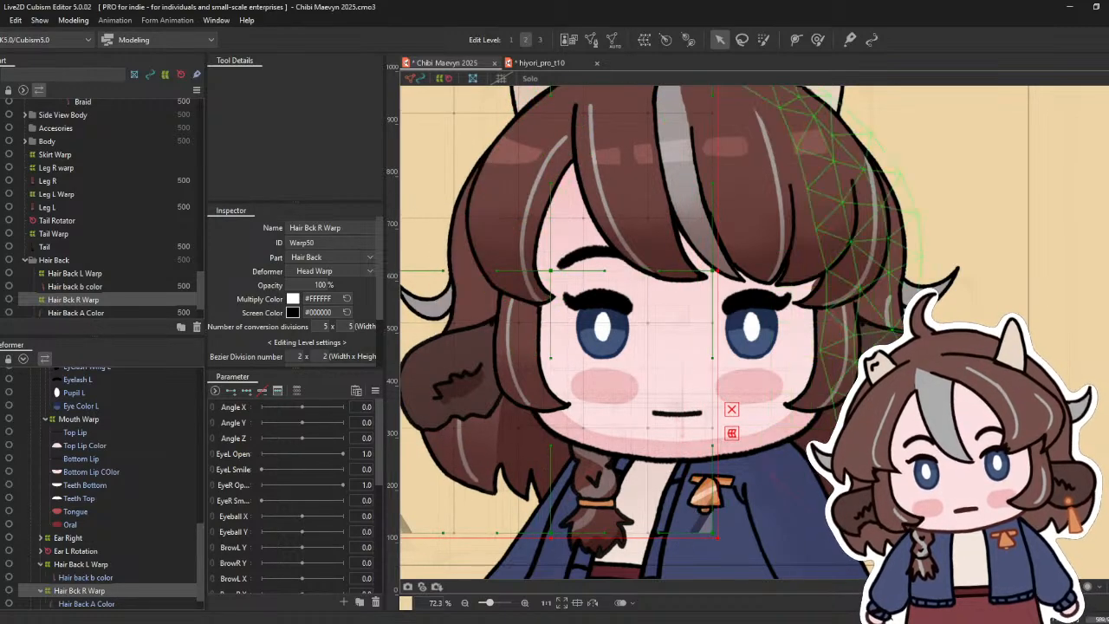
pyautogui.click(7, 20)
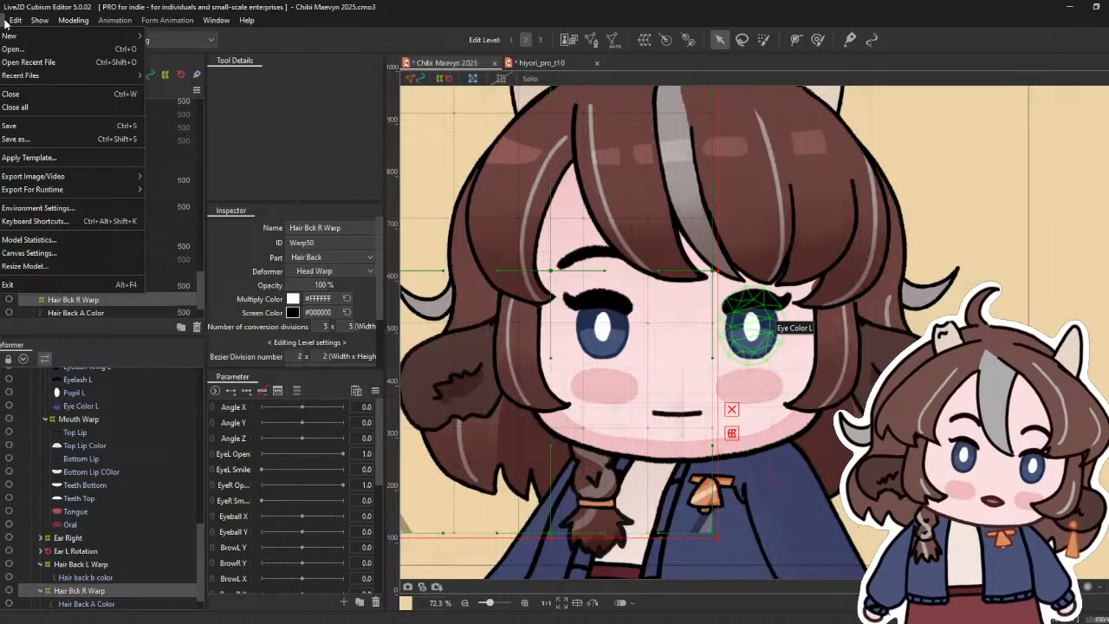
pyautogui.click(34, 122)
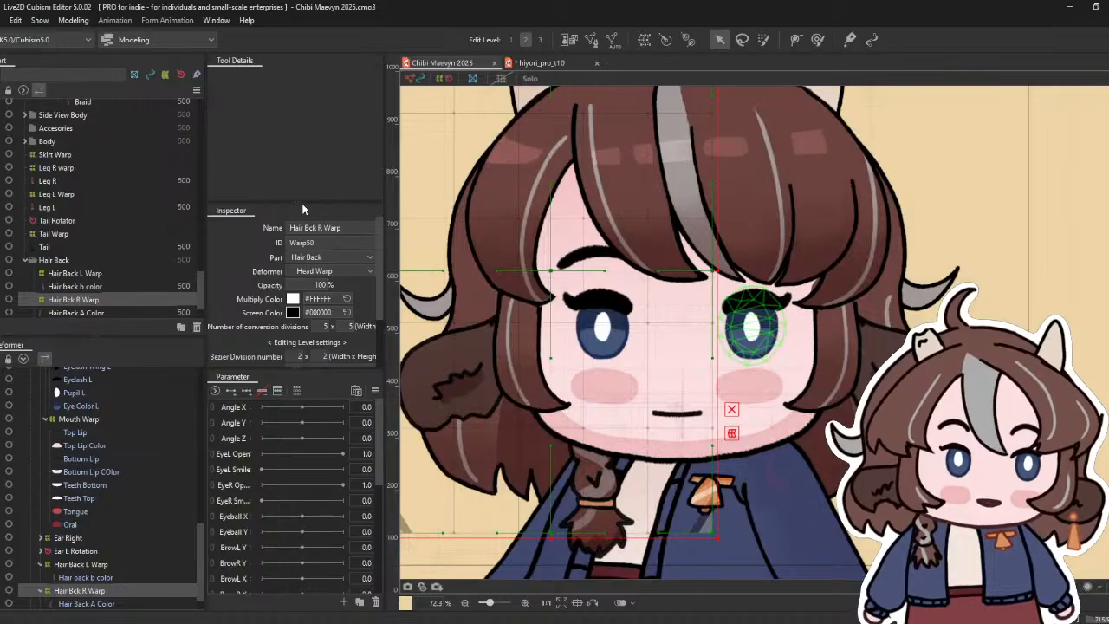
pyautogui.click(2, 20)
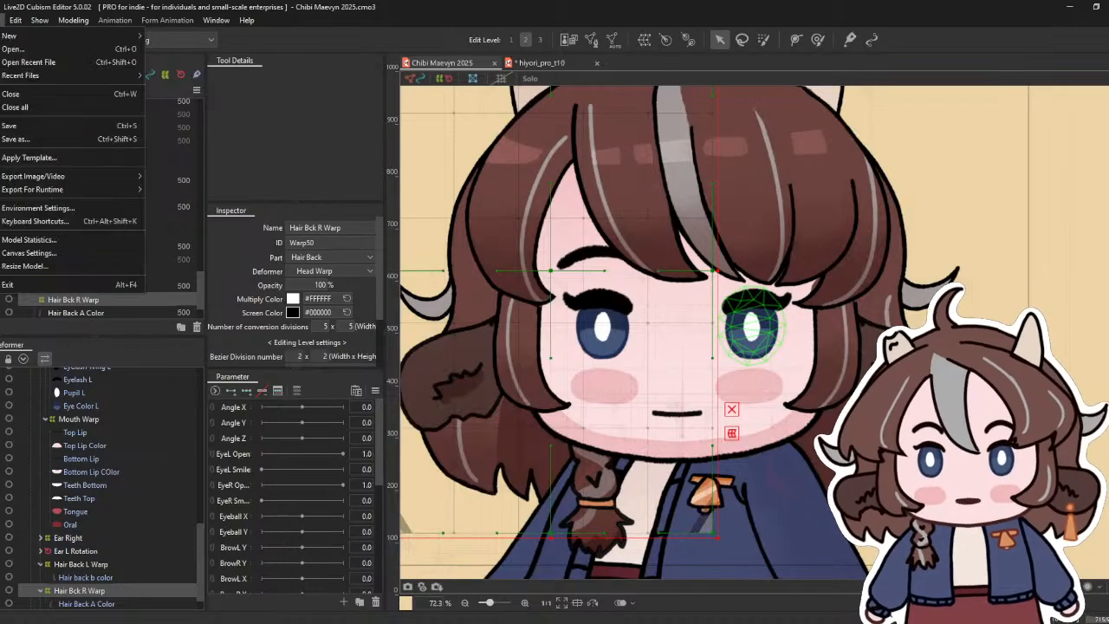
pyautogui.click(19, 127)
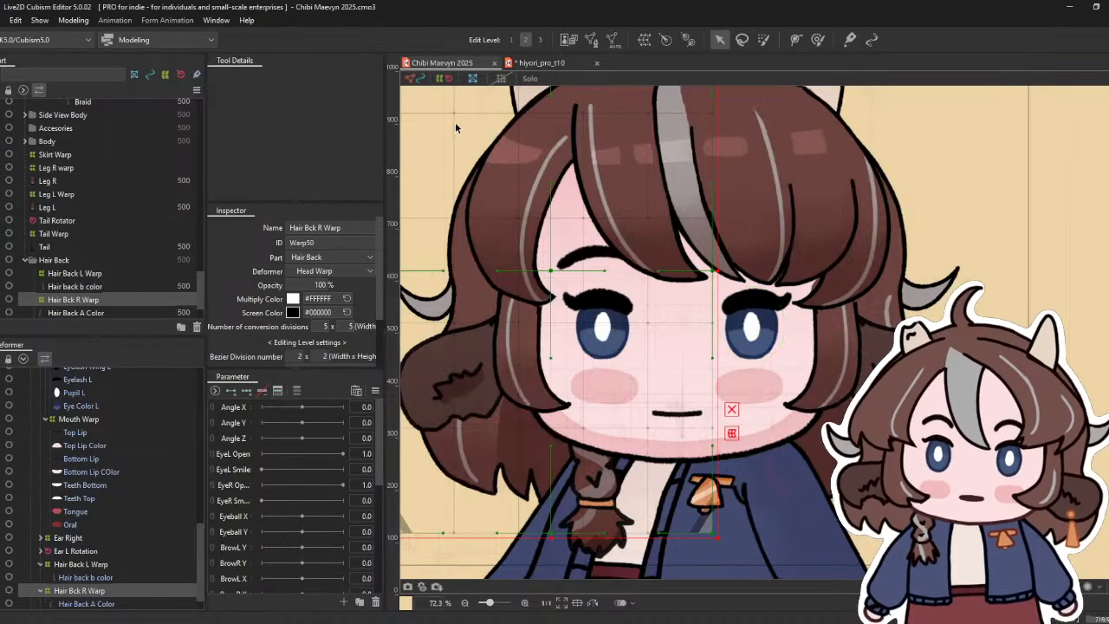
# - Examine the whole figure and the Head Collor Base, Head Cliping and head lineart meshes directly under Main Head Warp
pyautogui.scroll(-5, 455, 123)
pyautogui.moveTo(729, 233); pyautogui.dragTo(770, 257)
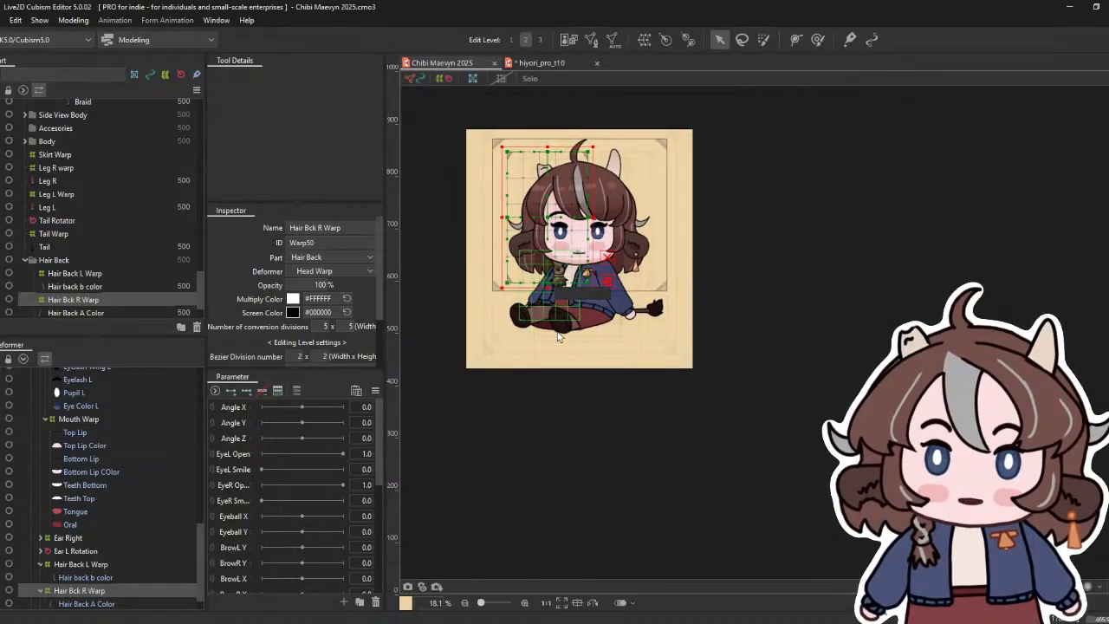
pyautogui.scroll(3, 554, 323)
pyautogui.scroll(5, 26, 468)
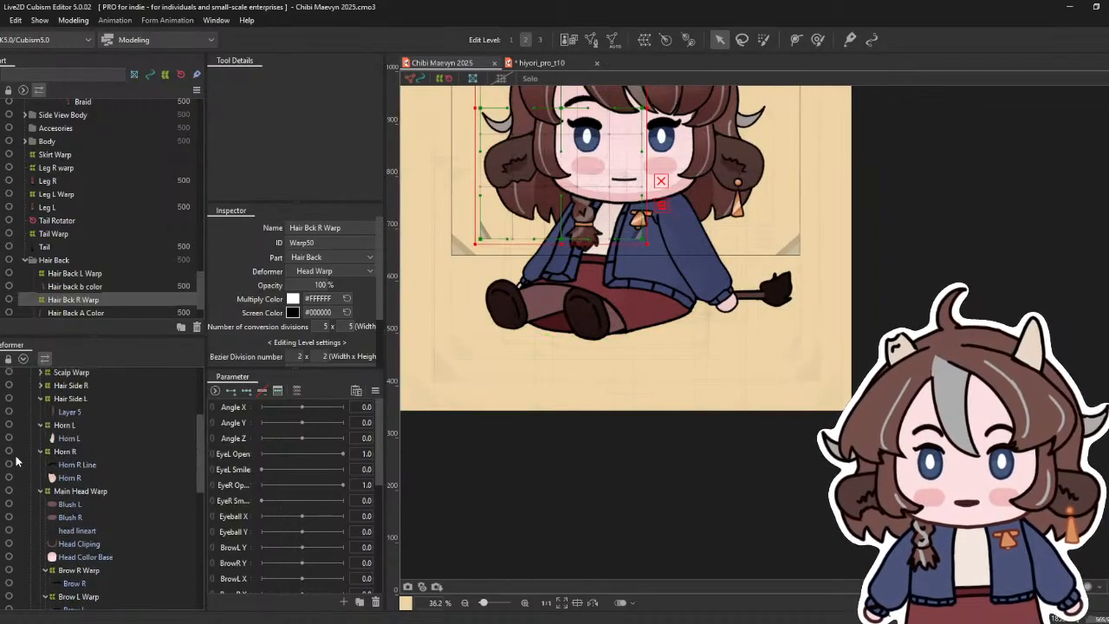
pyautogui.click(80, 510)
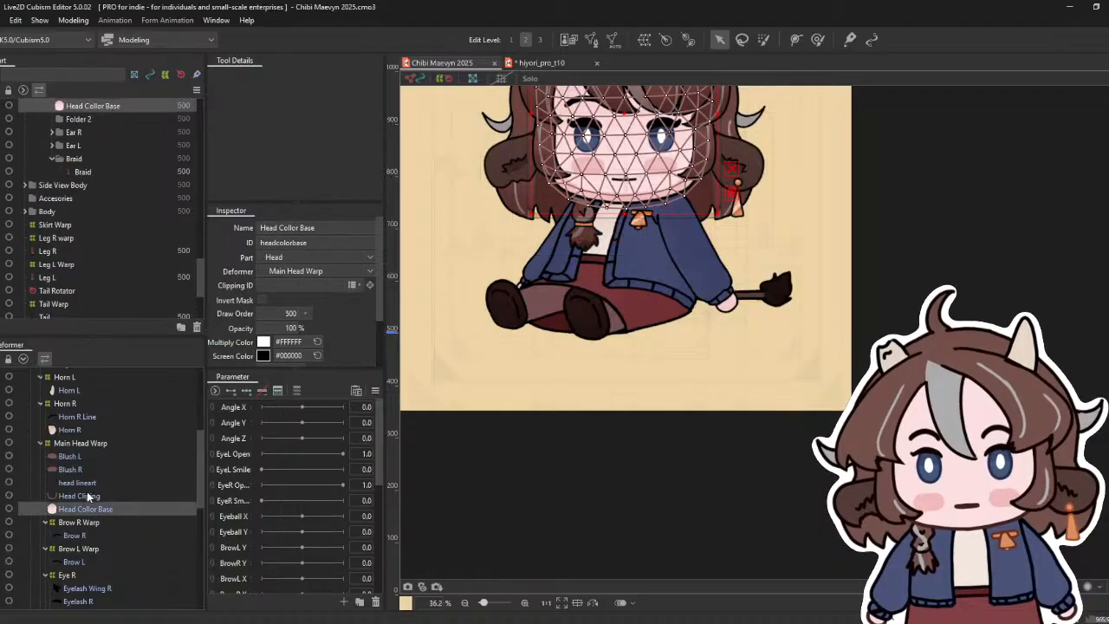
pyautogui.keyDown('ctrl'); pyautogui.click(90, 494); pyautogui.keyUp('ctrl')
pyautogui.click(86, 483)
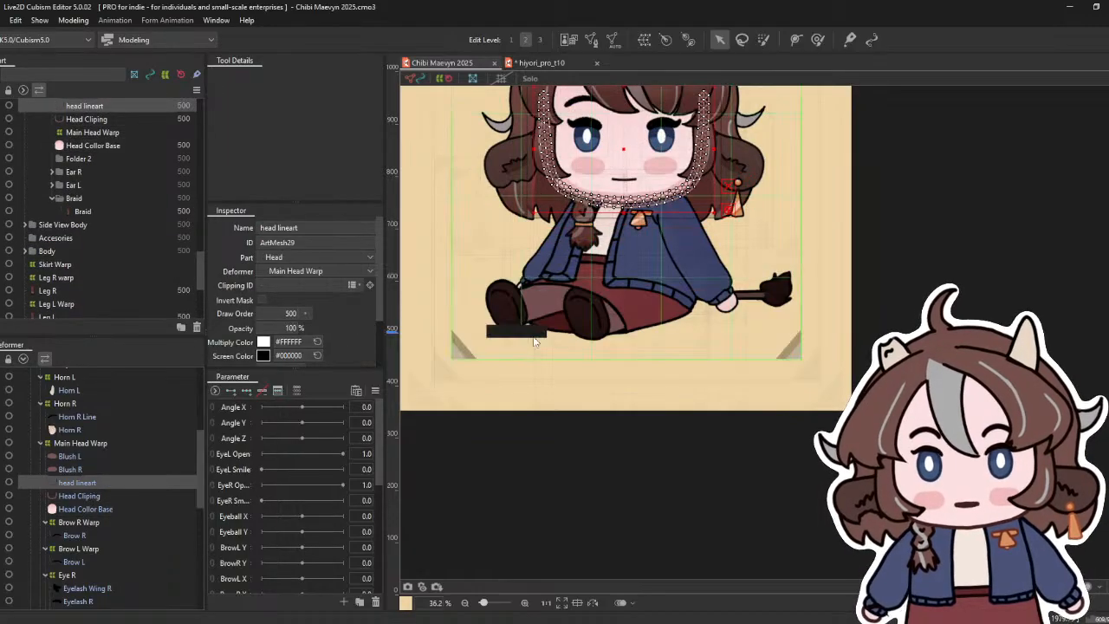
# - Create warp deformers named Blush R and Blush L around the matching blush meshes under Main Head Warp
pyautogui.scroll(3, 738, 214)
pyautogui.moveTo(813, 344); pyautogui.dragTo(886, 429)
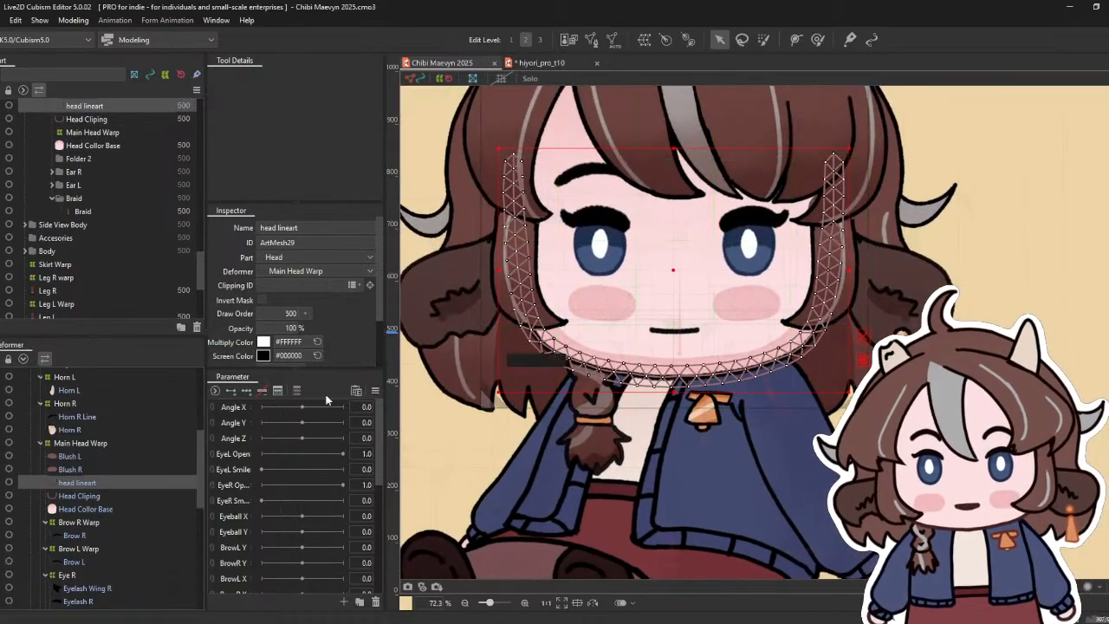
pyautogui.click(104, 469)
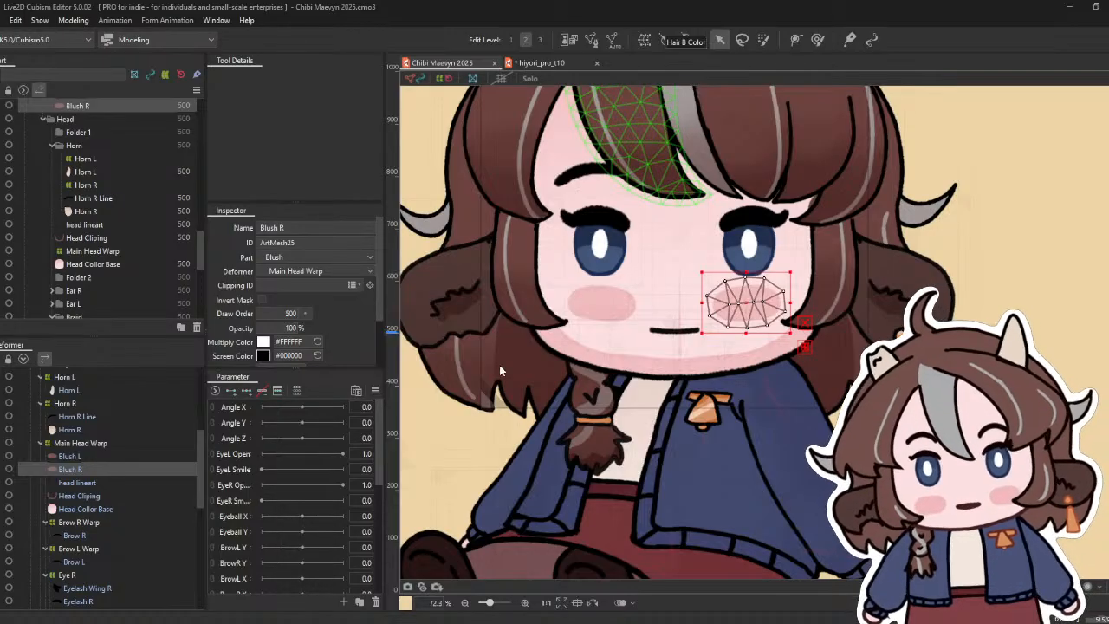
pyautogui.click(602, 302)
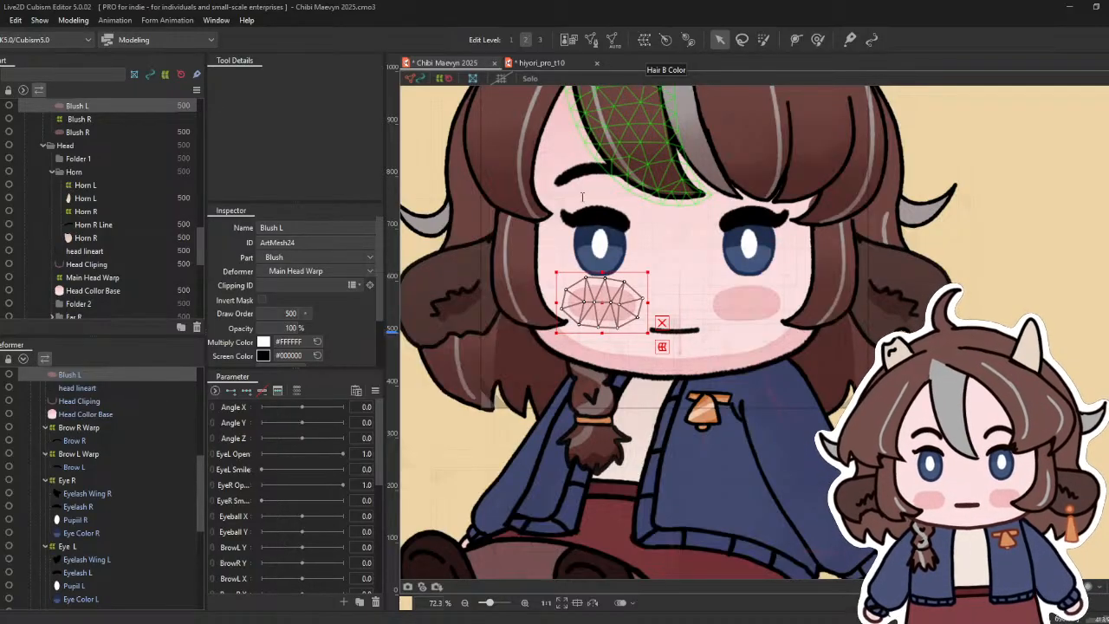
pyautogui.click(568, 378)
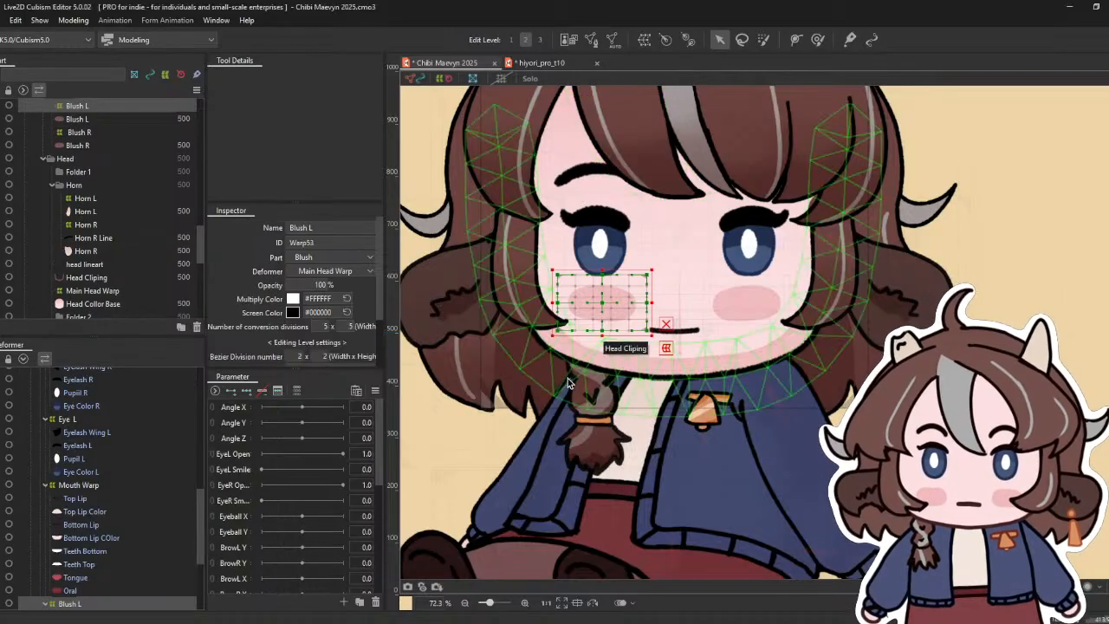
pyautogui.scroll(5, 97, 482)
pyautogui.scroll(2, 97, 484)
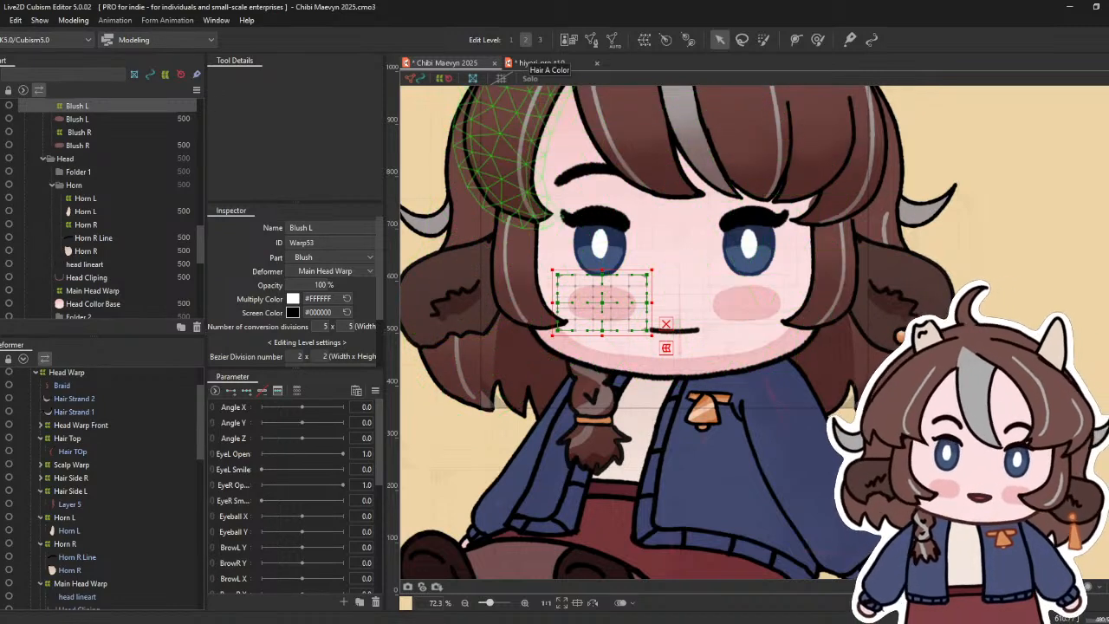
# - Close the chibi model and reopen the file Chibi Maevyn 2025.cmo3
pyautogui.click(3, 20)
pyautogui.click(67, 93)
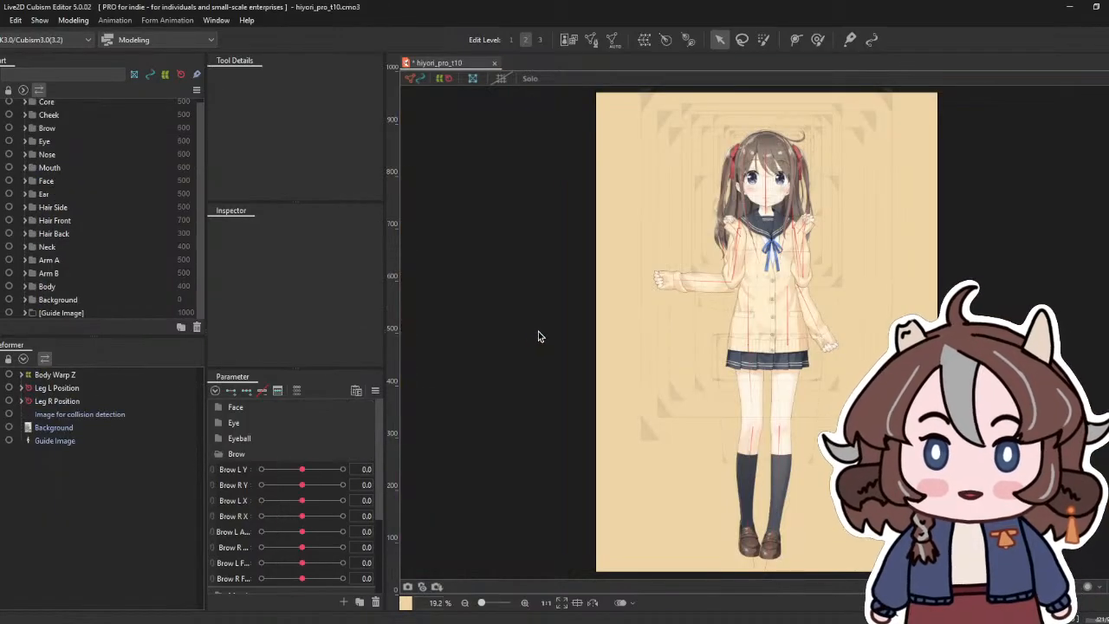
pyautogui.click(3, 19)
pyautogui.moveTo(52, 76)
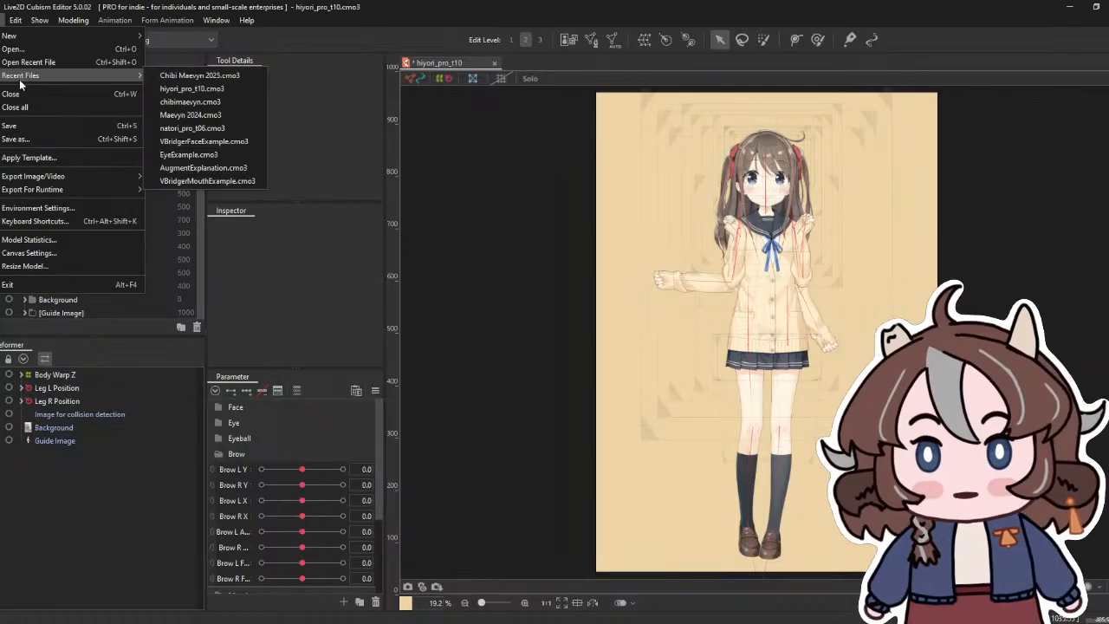
pyautogui.click(198, 76)
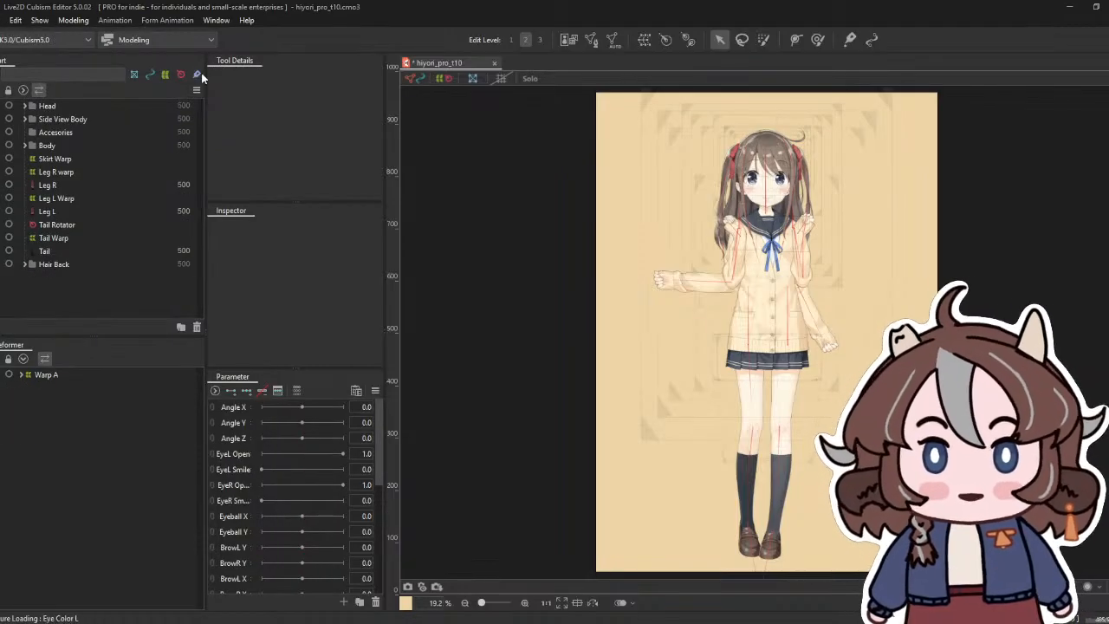
# - Examine the Blush L and Head Cliping meshes, the Sleeve R mesh and their parent deformers on the reopened figure
pyautogui.click(732, 325)
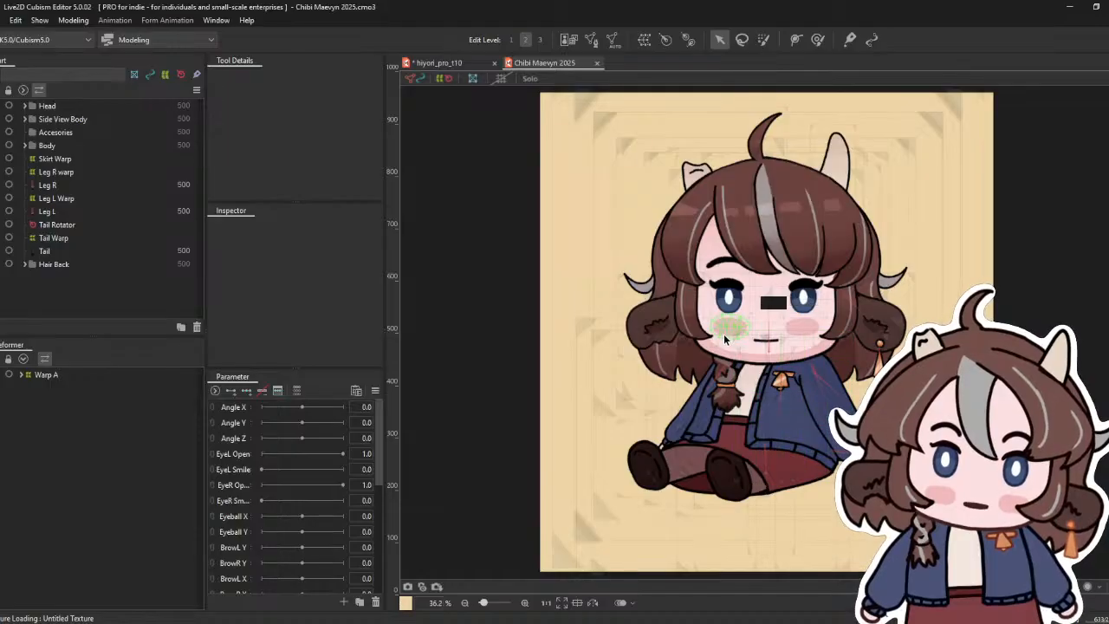
pyautogui.scroll(5, 734, 324)
pyautogui.click(734, 324)
pyautogui.scroll(-1, 173, 397)
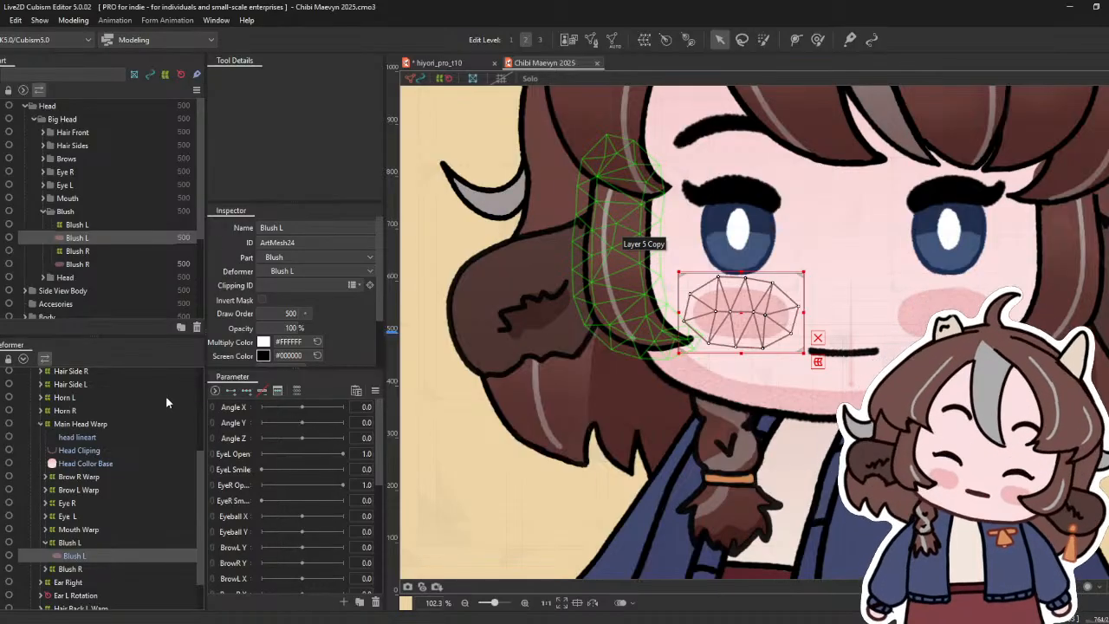
pyautogui.scroll(-2, 160, 412)
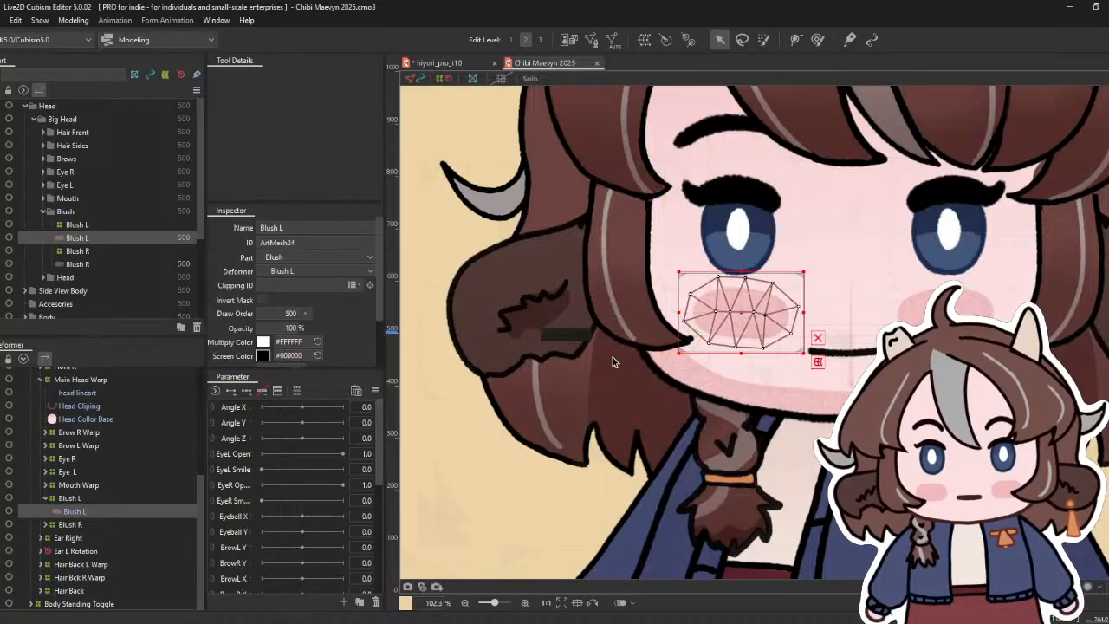
pyautogui.scroll(-5, 637, 356)
pyautogui.click(871, 310)
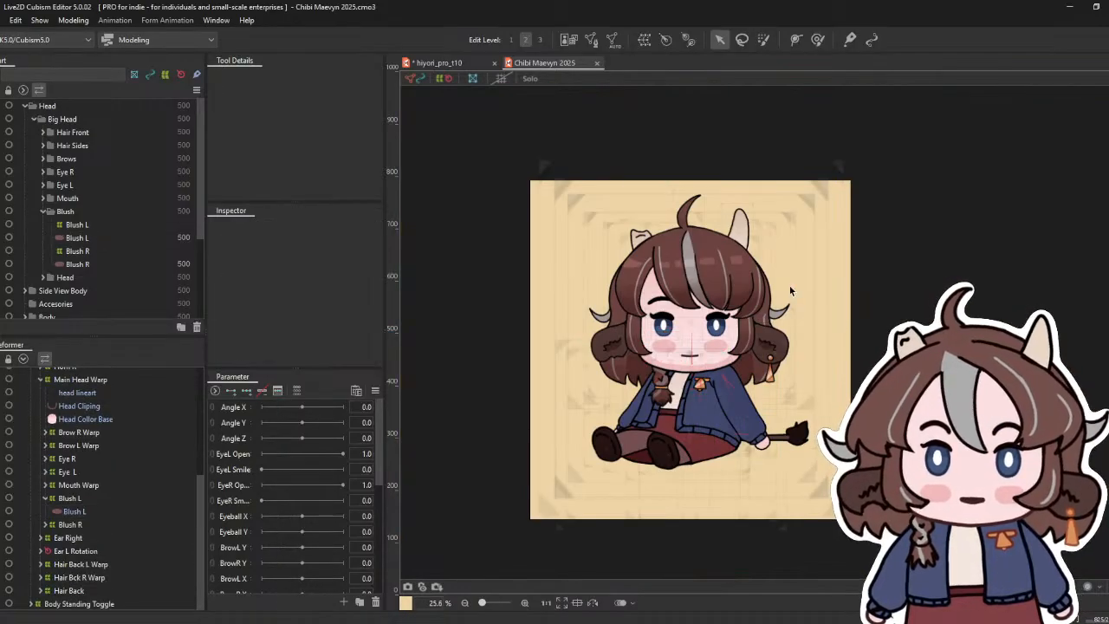
pyautogui.scroll(5, 793, 290)
pyautogui.scroll(-1, 545, 315)
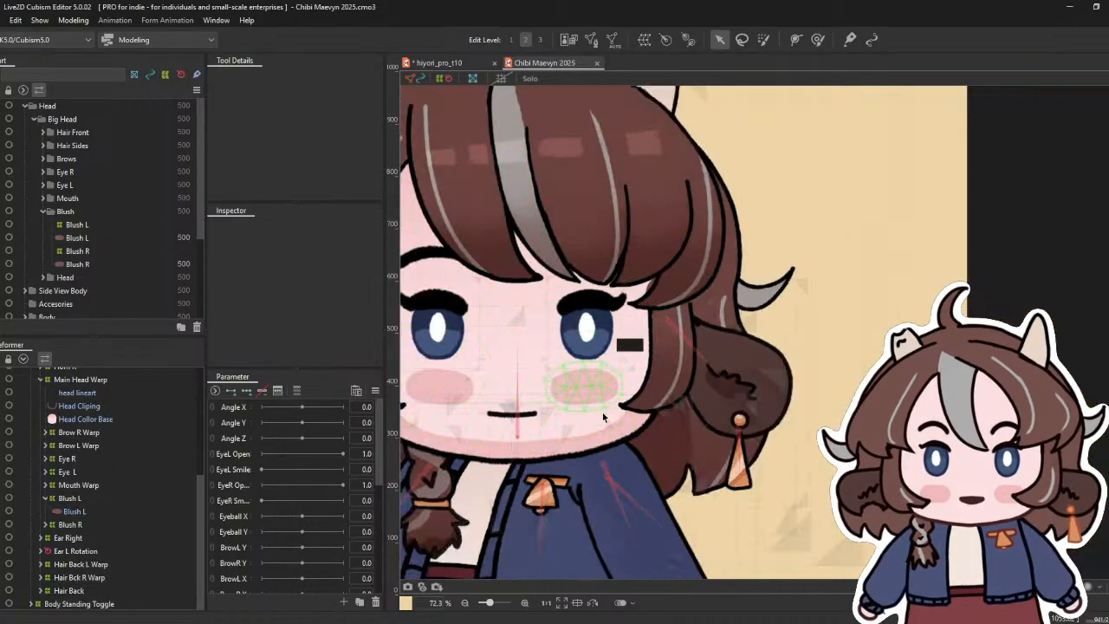
pyautogui.click(676, 347)
pyautogui.click(545, 441)
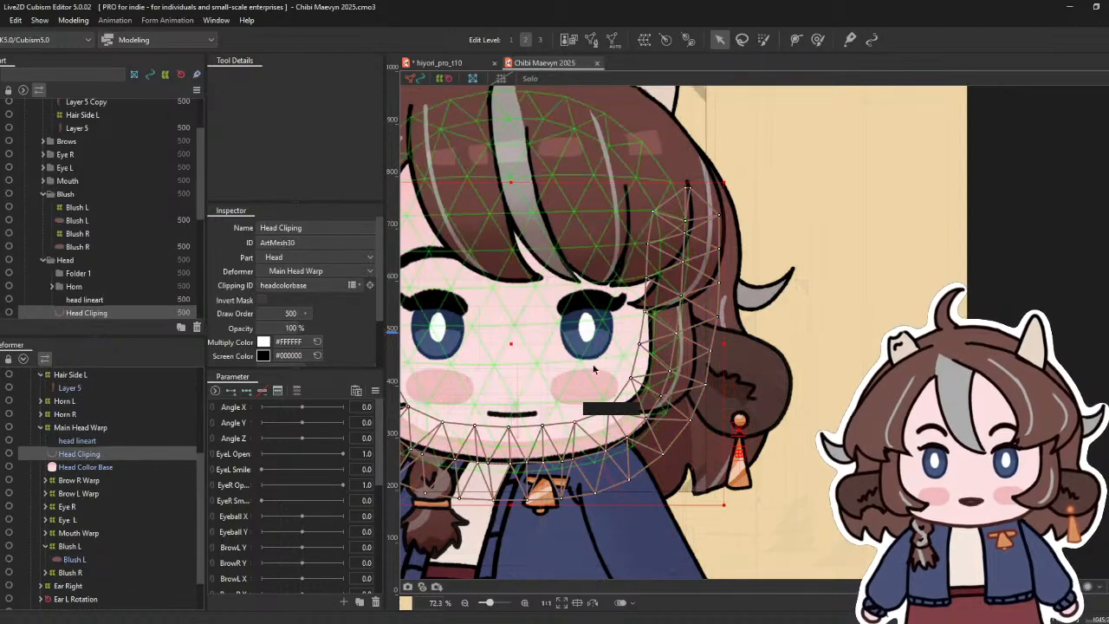
pyautogui.moveTo(514, 336); pyautogui.dragTo(704, 308)
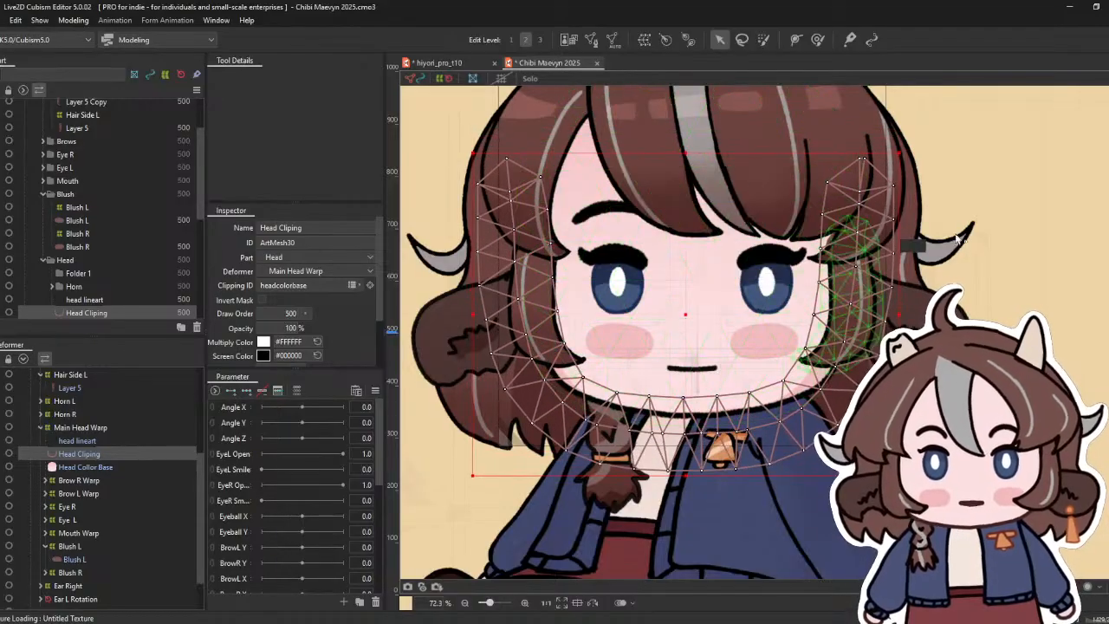
pyautogui.click(1027, 216)
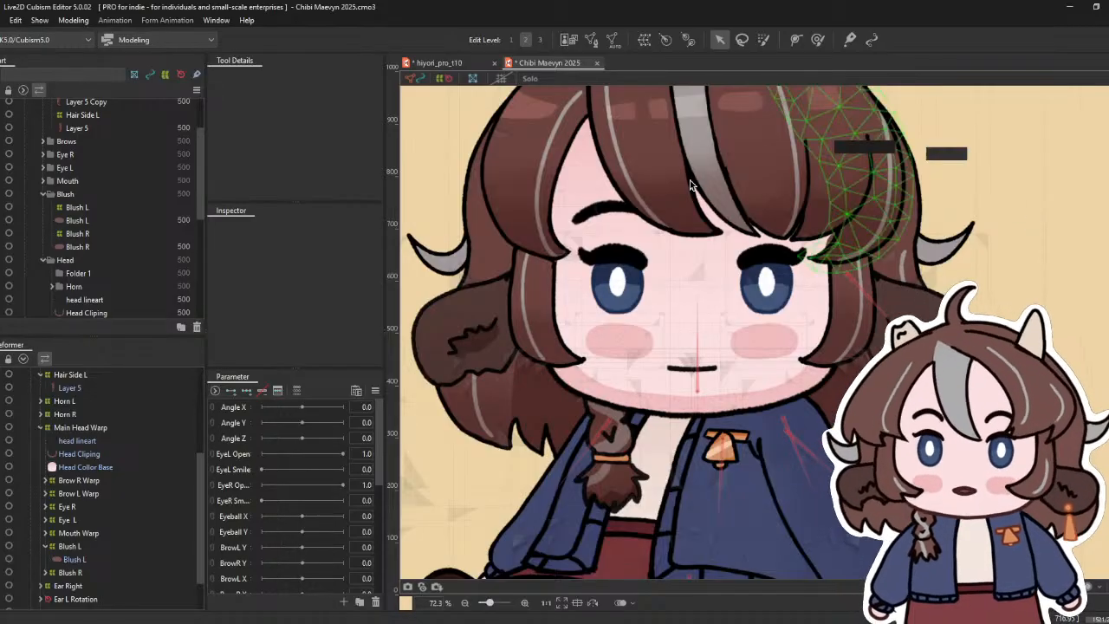
pyautogui.scroll(-3, 641, 216)
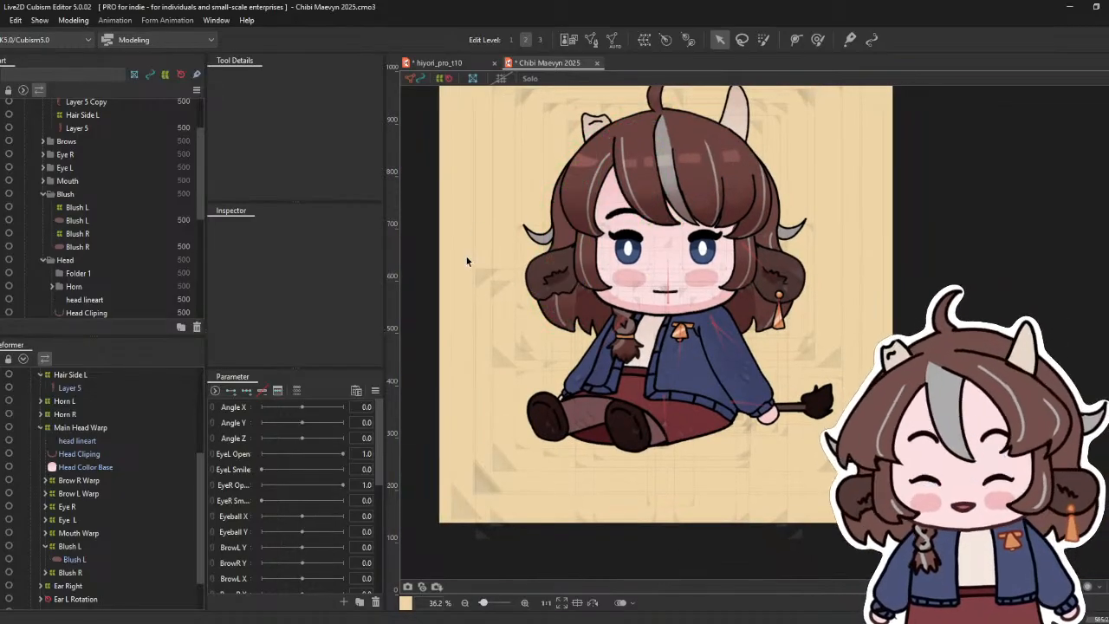
pyautogui.click(579, 362)
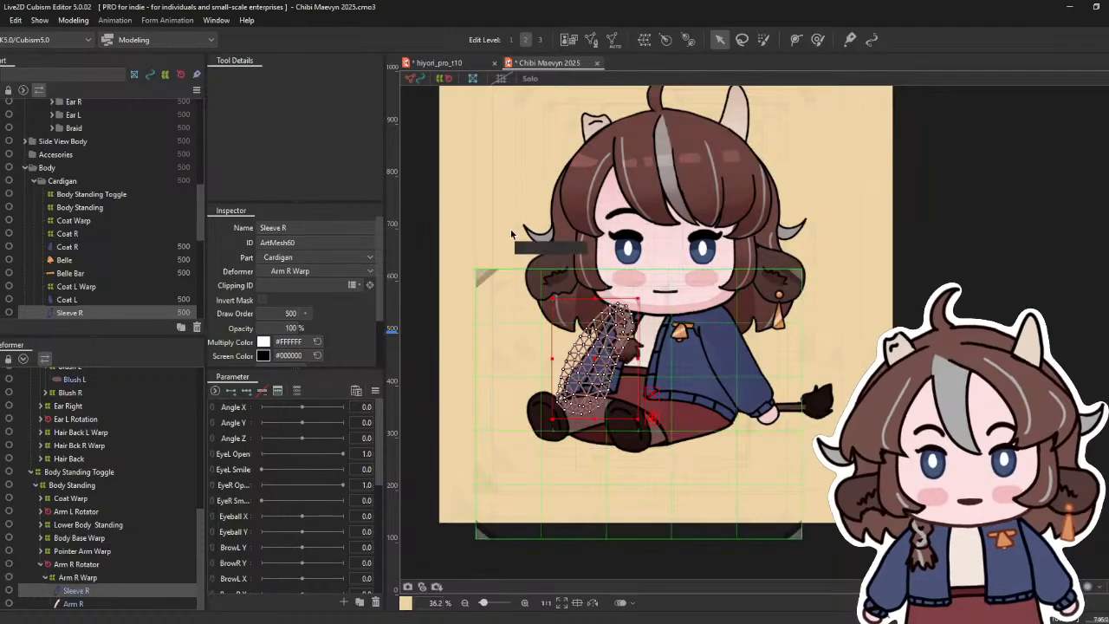
pyautogui.scroll(5, 74, 521)
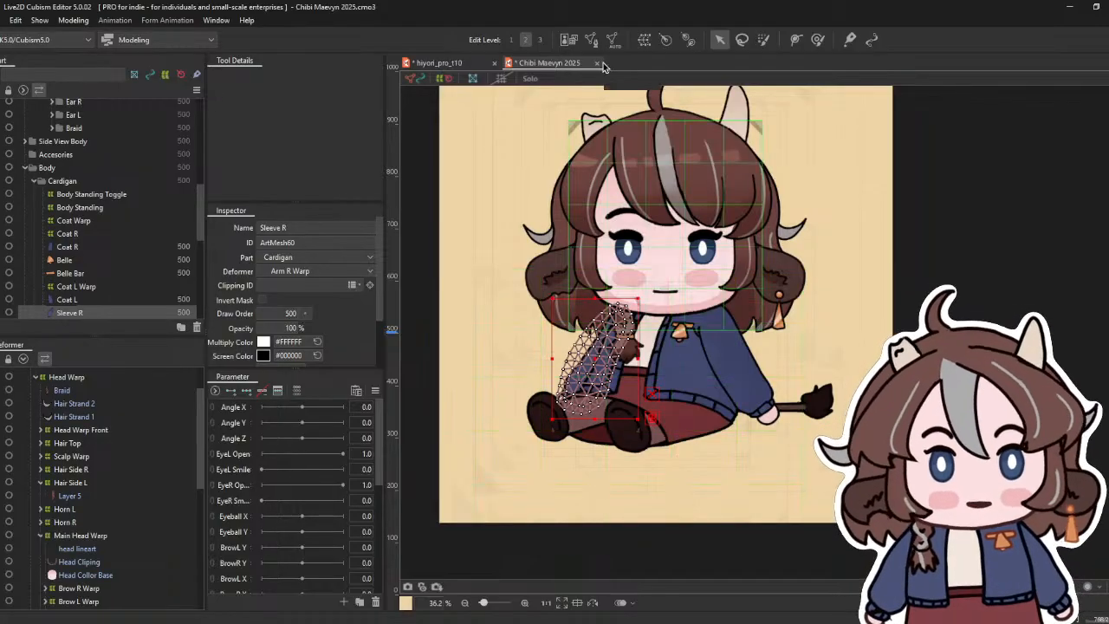
# - Create a warp deformer named Eyelash R Warp around the Eyelash Wing R and Eyelash R meshes under Eye R, testing it with a temporary downward move
pyautogui.scroll(5, 654, 234)
pyautogui.click(652, 180)
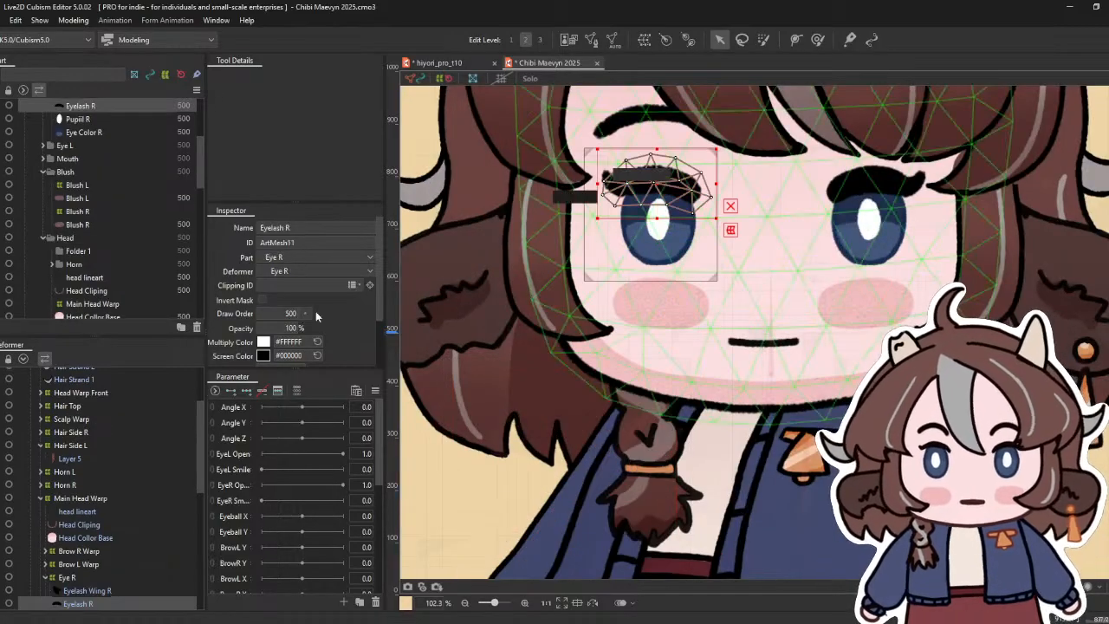
pyautogui.keyDown('ctrl'); pyautogui.click(116, 490); pyautogui.keyUp('ctrl')
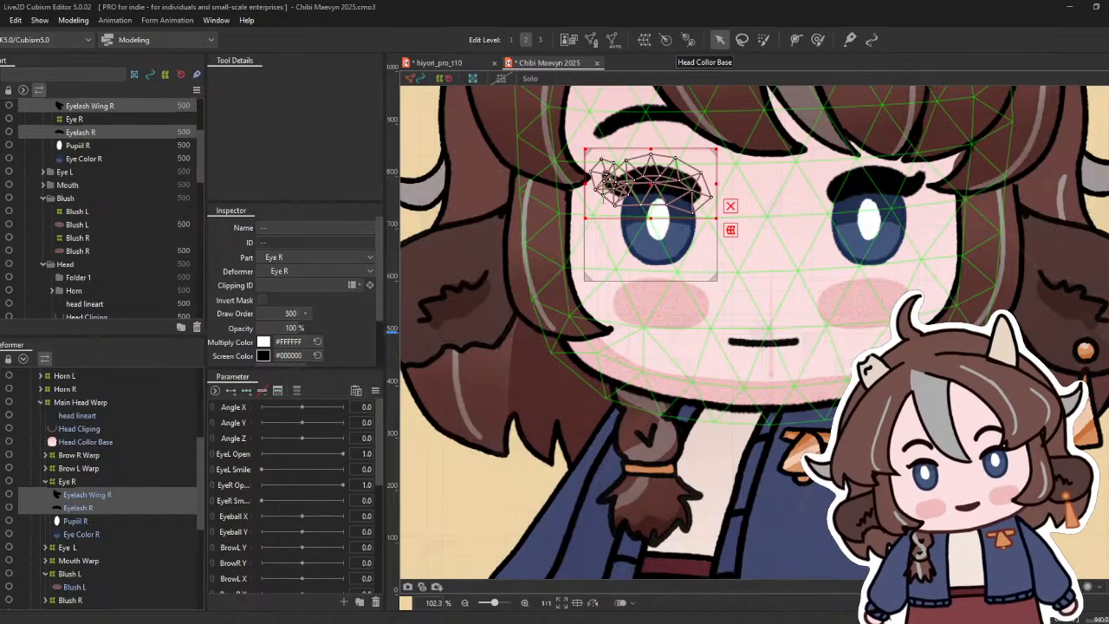
pyautogui.click(567, 380)
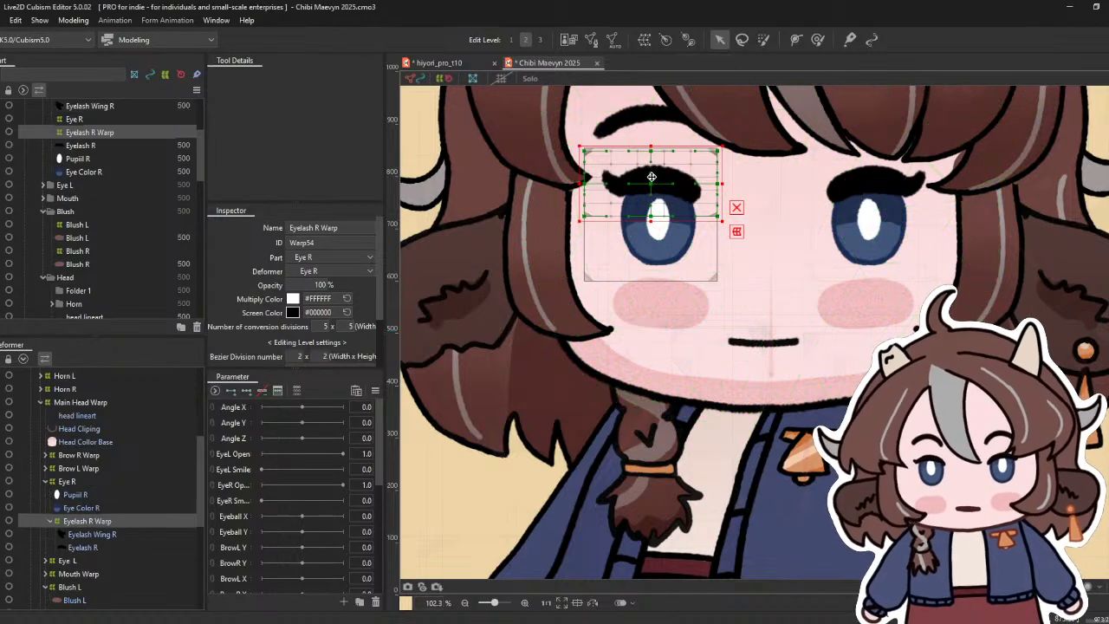
pyautogui.moveTo(649, 179); pyautogui.dragTo(656, 218)
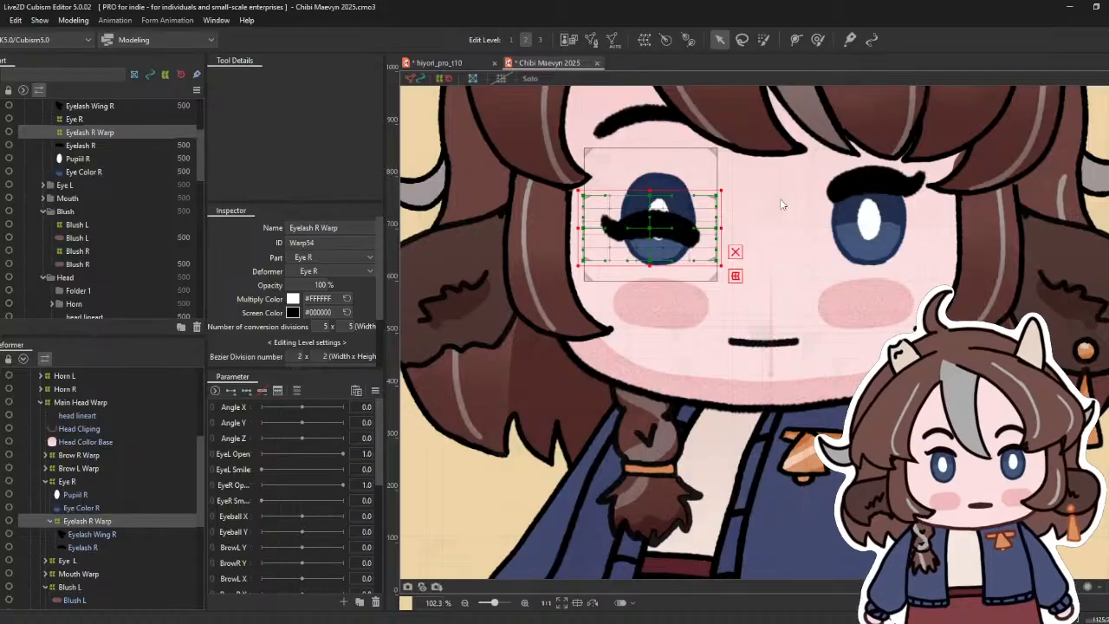
pyautogui.hotkey('ctrl', 'z')
# - Create a warp deformer named Eyelash L Warp around the Eyelash Wing L and Eyelash L meshes under Eye L
pyautogui.click(877, 193)
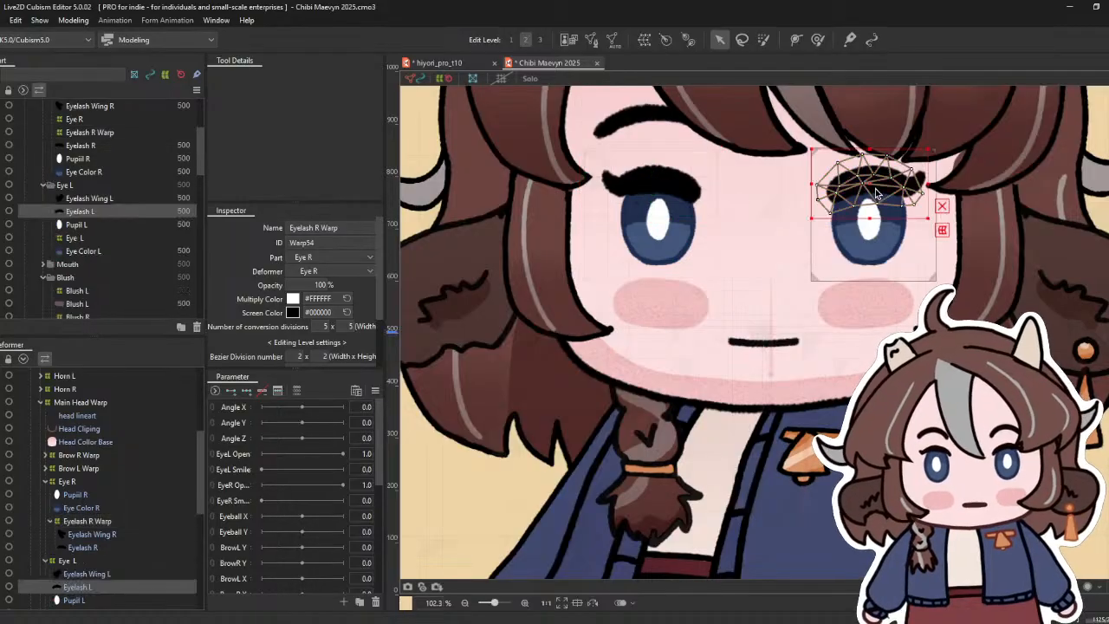
pyautogui.keyDown('ctrl'); pyautogui.click(100, 573); pyautogui.keyUp('ctrl')
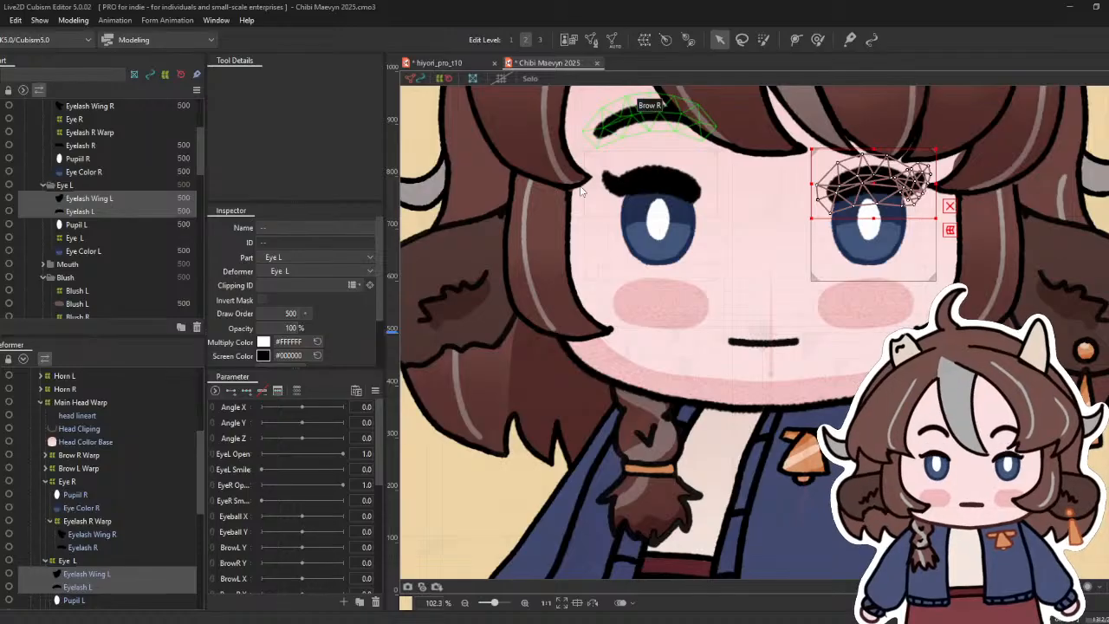
pyautogui.click(550, 384)
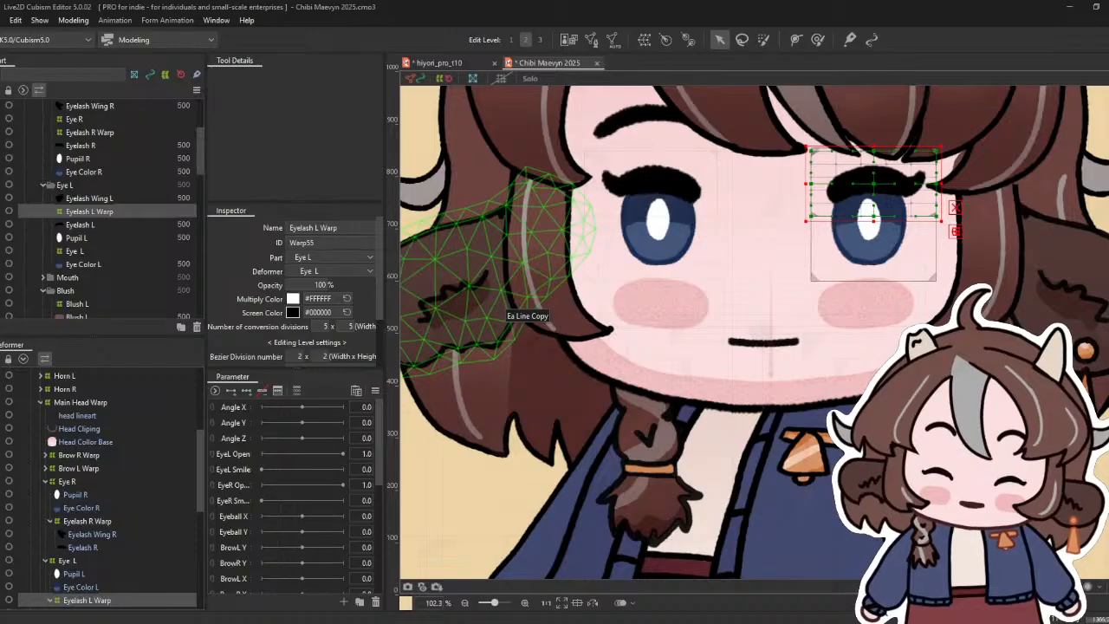
pyautogui.scroll(-3, 630, 286)
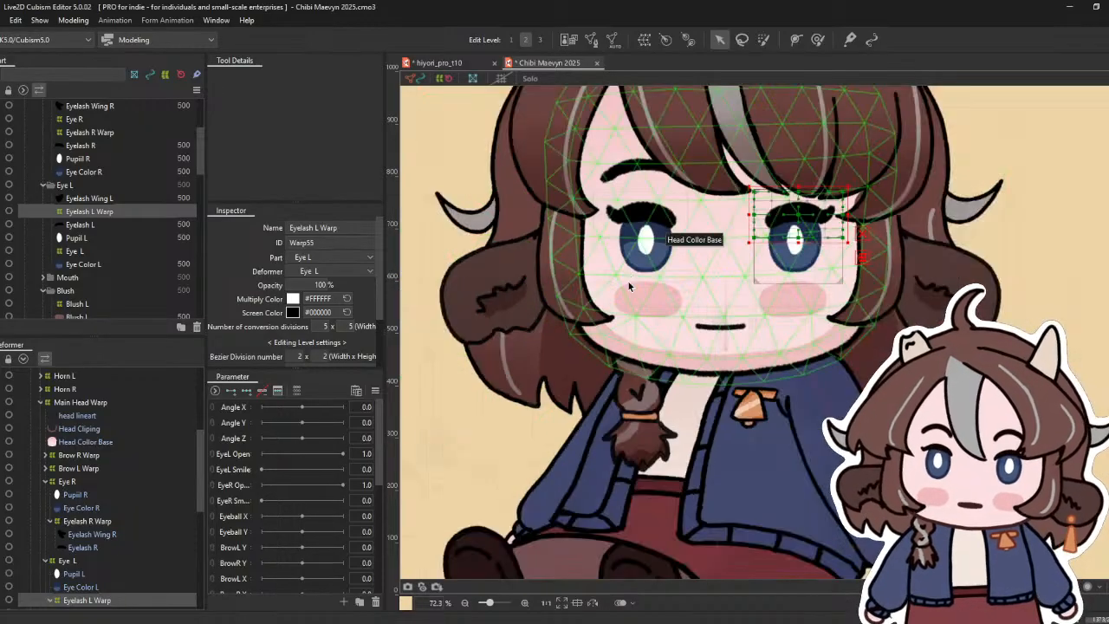
# - Set the opacity of the Sitting Toggle deformer under Warp B to 0 %
pyautogui.scroll(4, 96, 485)
pyautogui.click(83, 404)
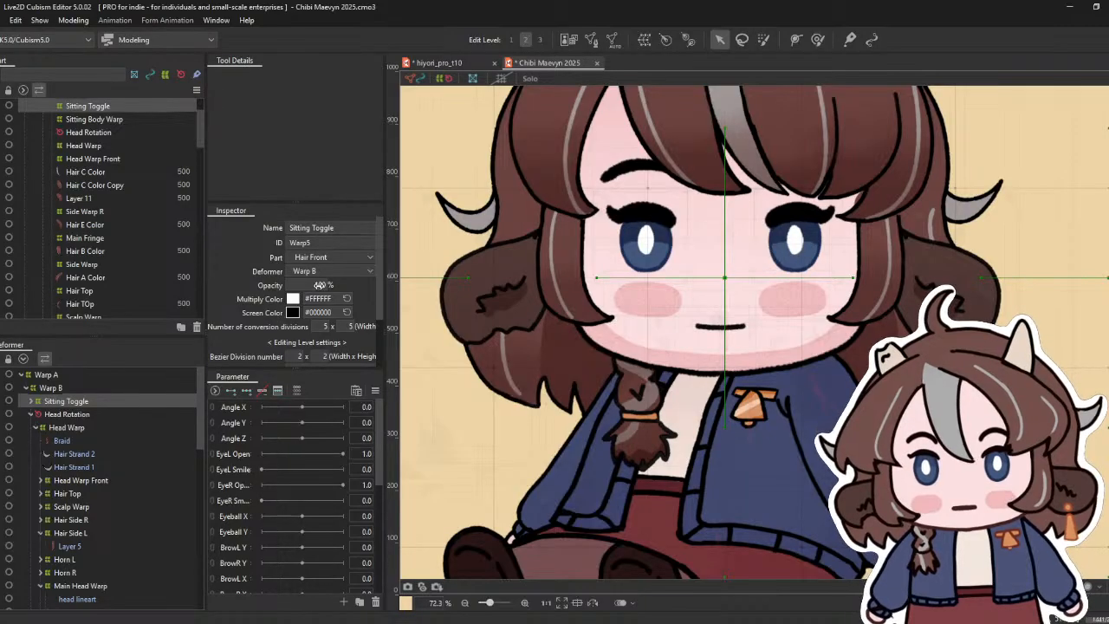
pyautogui.moveTo(320, 285); pyautogui.dragTo(278, 285)
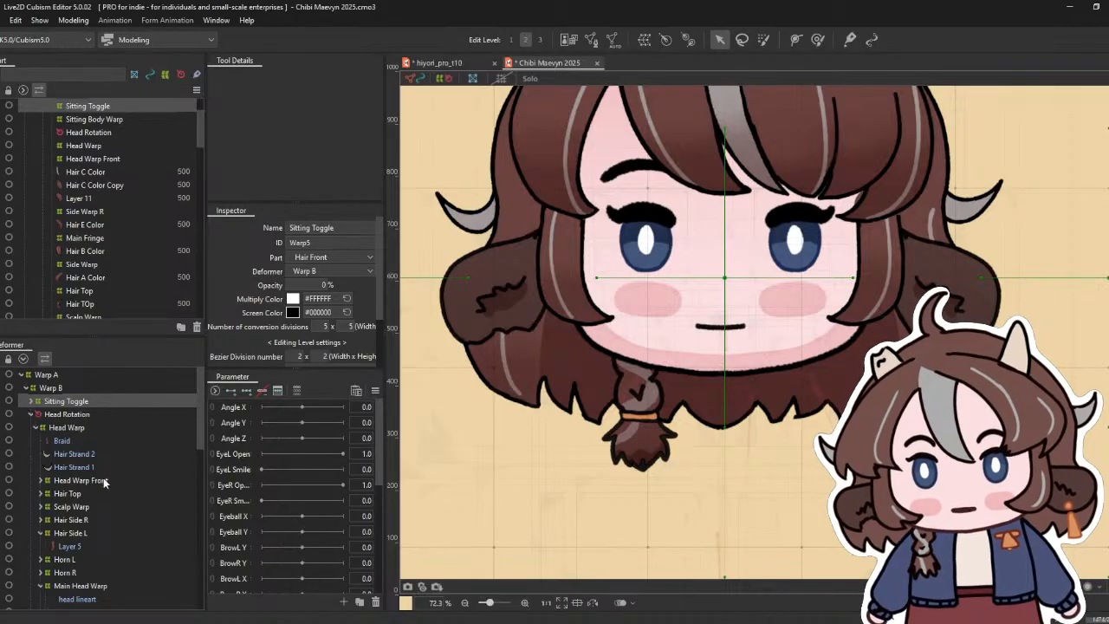
# - Add two keys of the Sitting T... parameter to the Body Standing Toggle deformer and set its opacity to 100 % at key 0.0
pyautogui.scroll(-5, 109, 486)
pyautogui.scroll(-5, 108, 486)
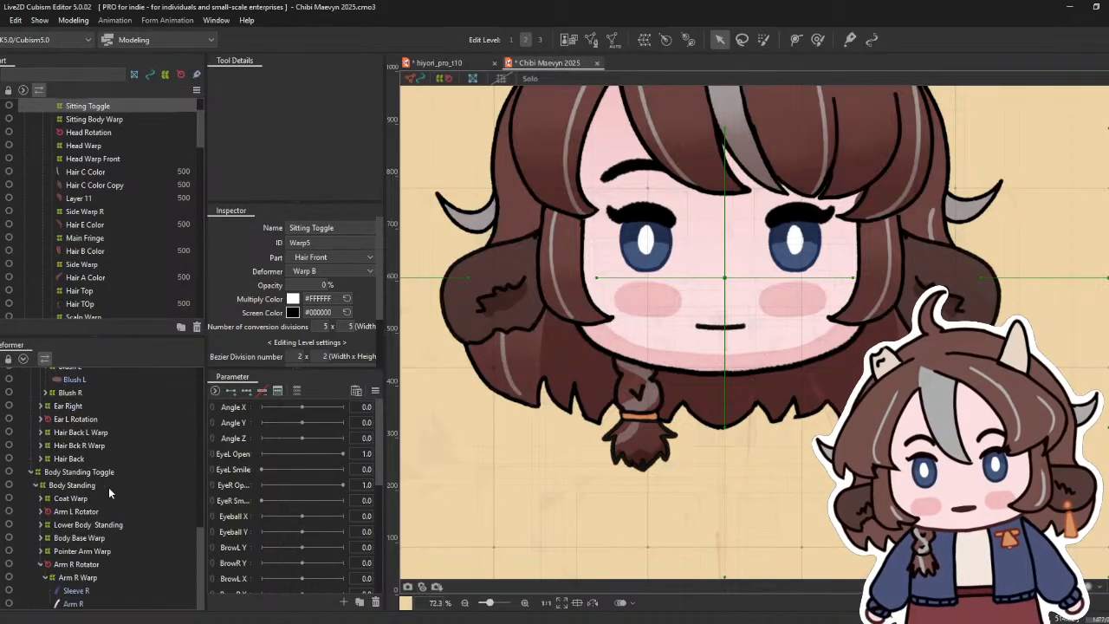
pyautogui.click(100, 473)
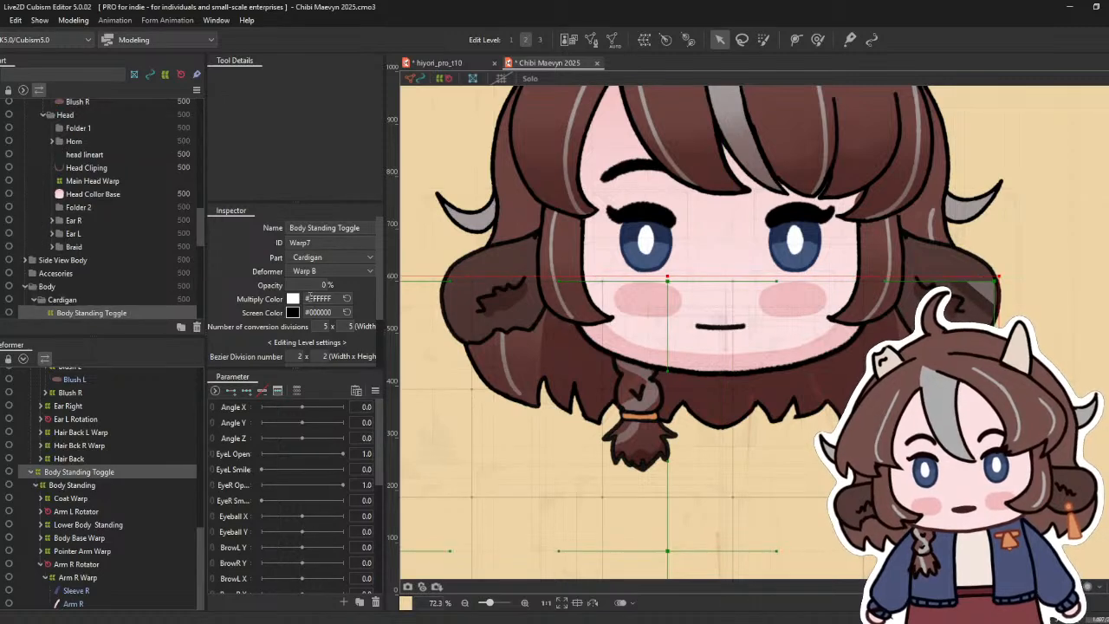
pyautogui.scroll(-5, 254, 552)
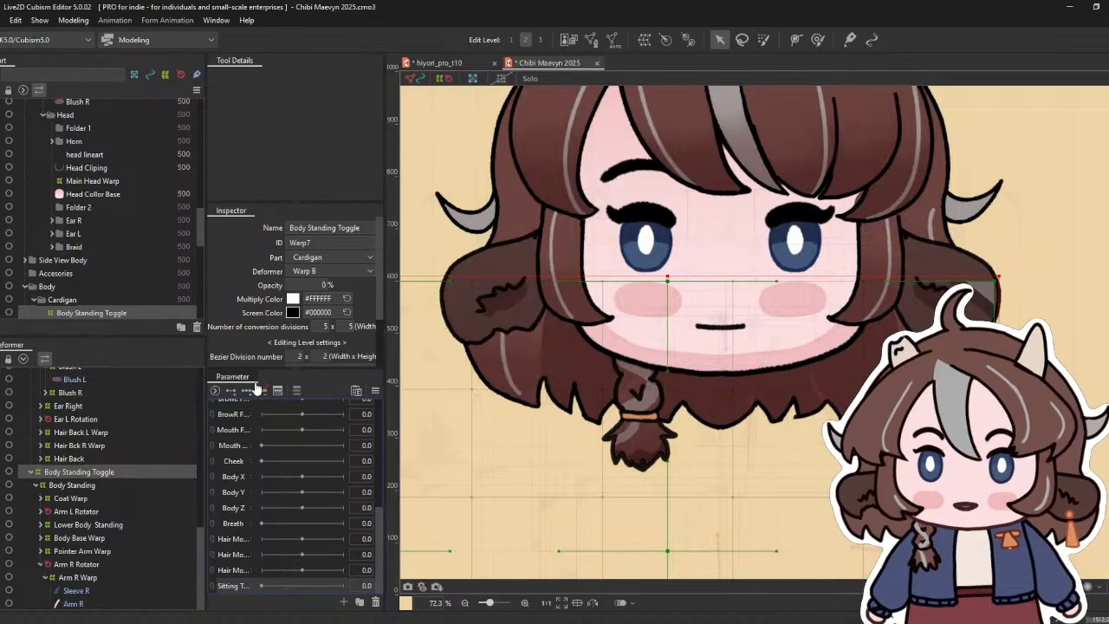
pyautogui.click(232, 395)
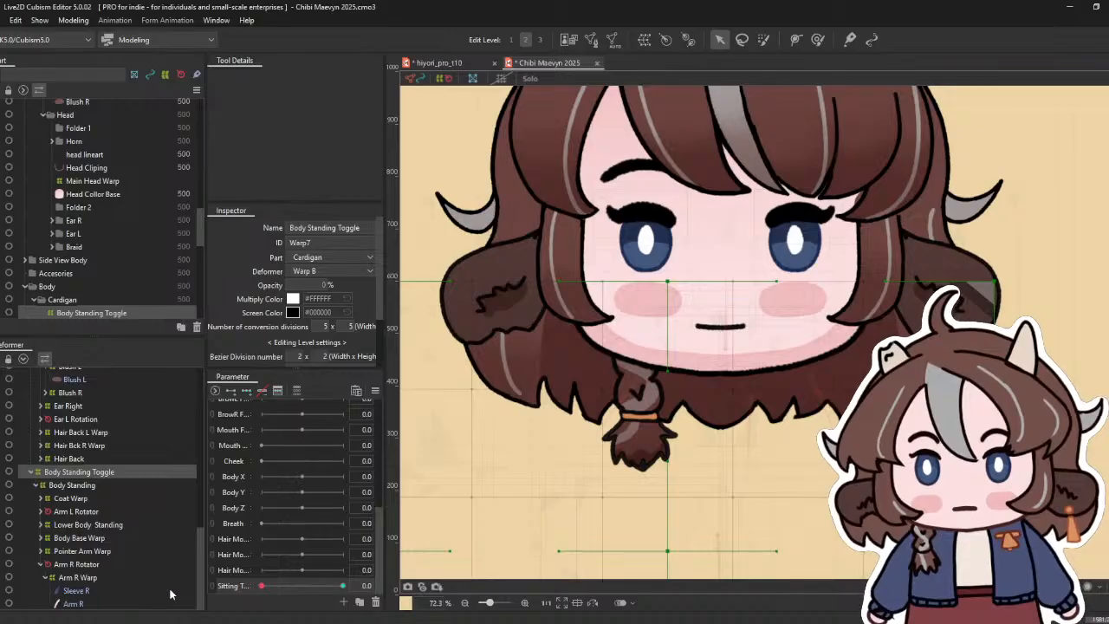
pyautogui.click(269, 586)
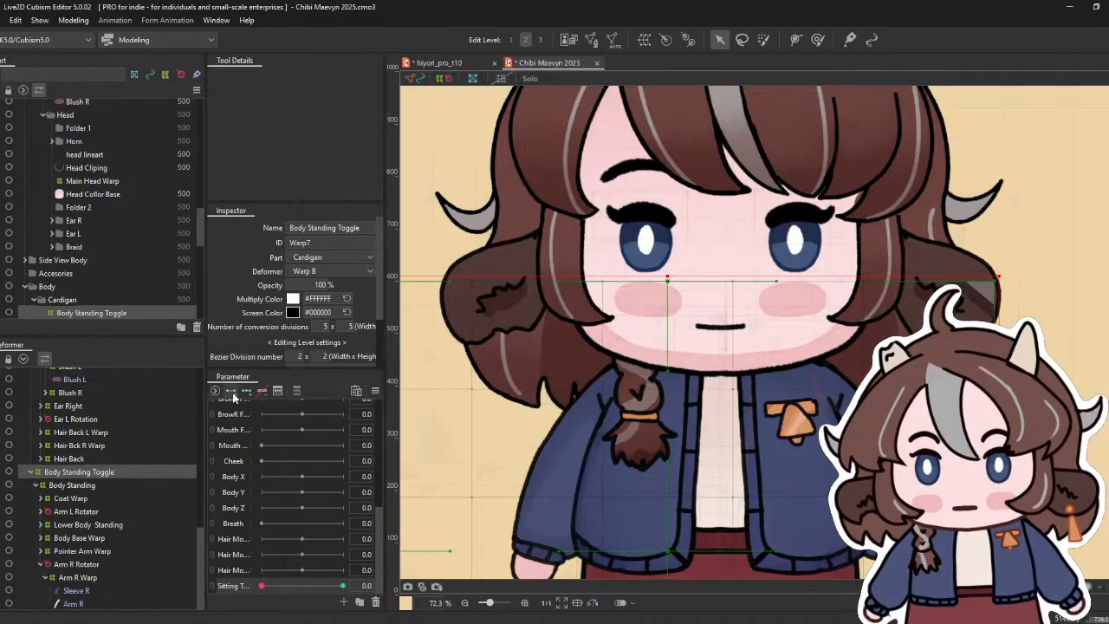
# - Set the Body Standing Toggle deformer's opacity to 0 % at the 1.0 key of the Sitting T... parameter
pyautogui.moveTo(273, 589); pyautogui.dragTo(502, 590)
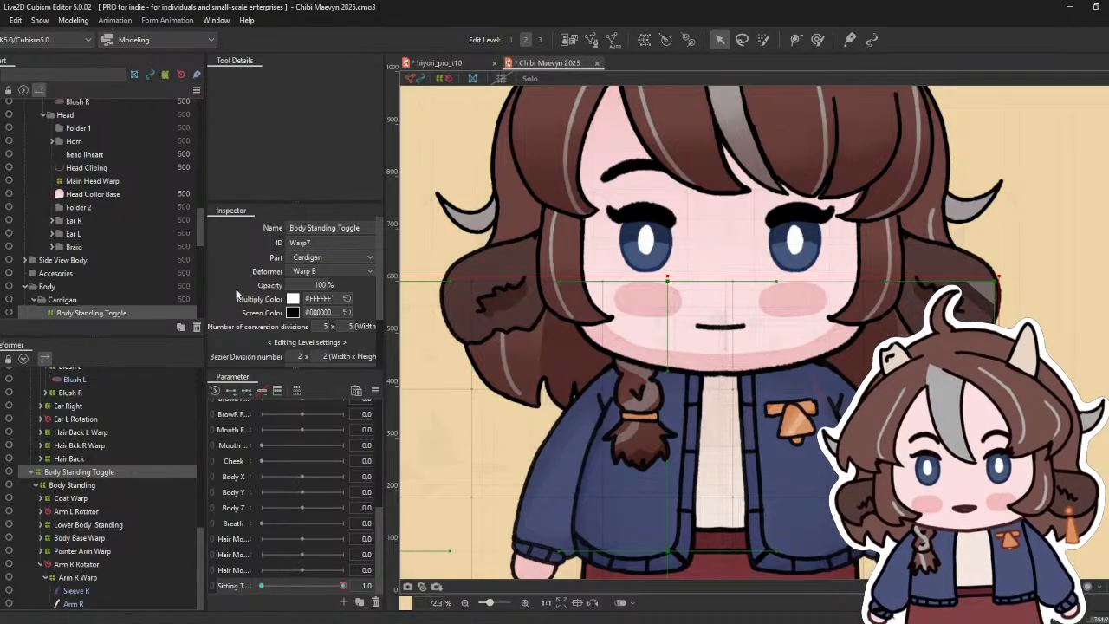
pyautogui.click(323, 285)
pyautogui.write('0')
pyautogui.press('Return')
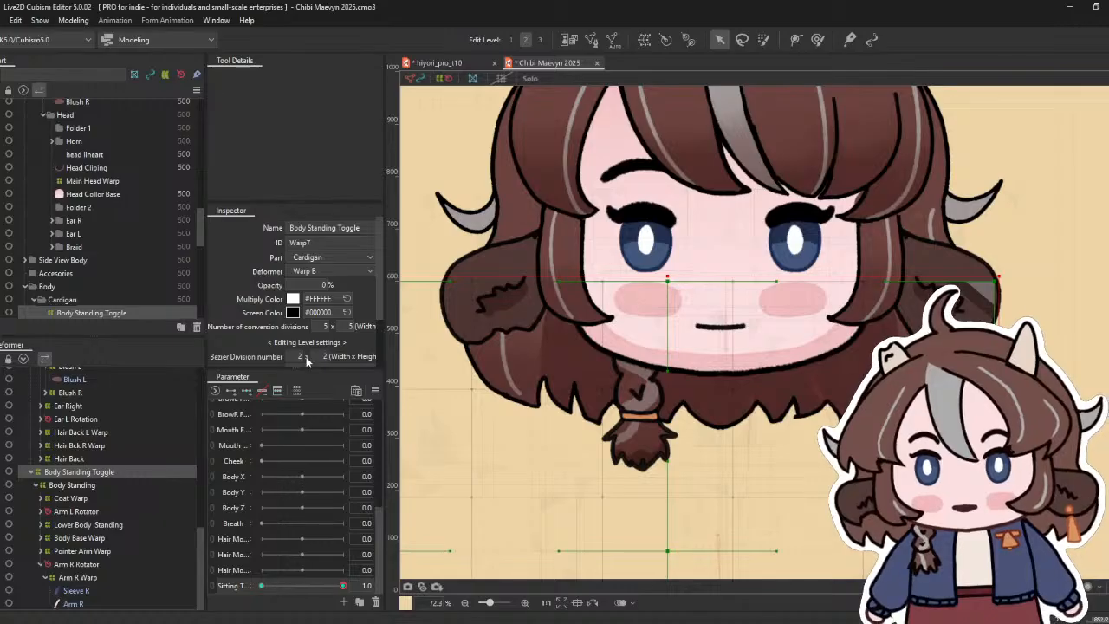
# - Add two keys of the Sitting T... parameter to the Sitting Toggle deformer and set its opacity to 100 % at key 1.0
pyautogui.scroll(5, 164, 453)
pyautogui.scroll(2, 163, 453)
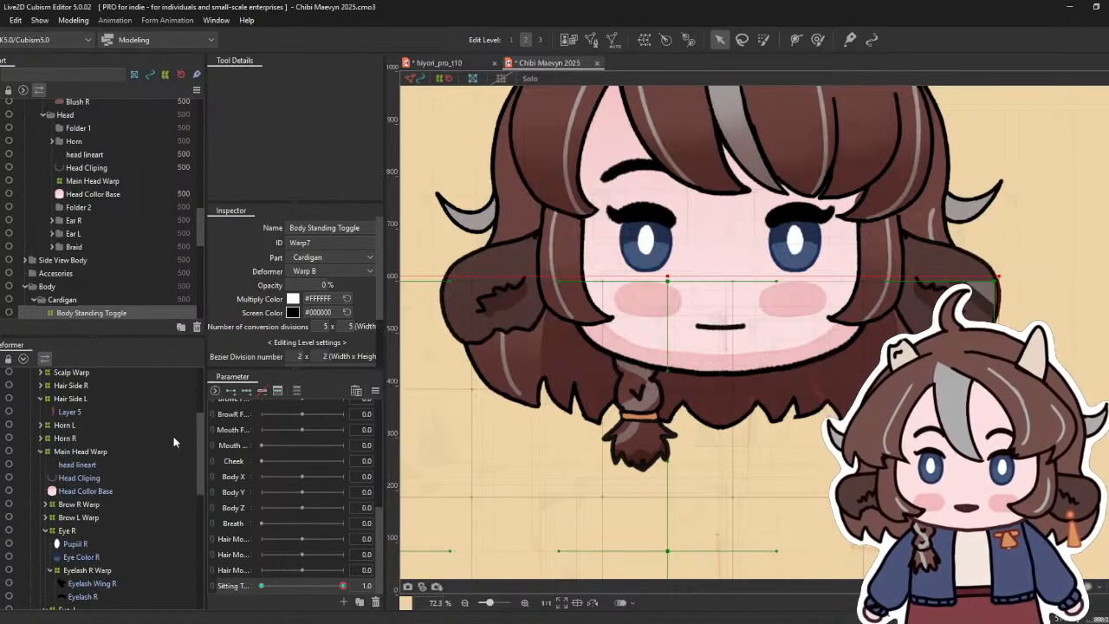
pyautogui.moveTo(342, 586); pyautogui.dragTo(167, 588)
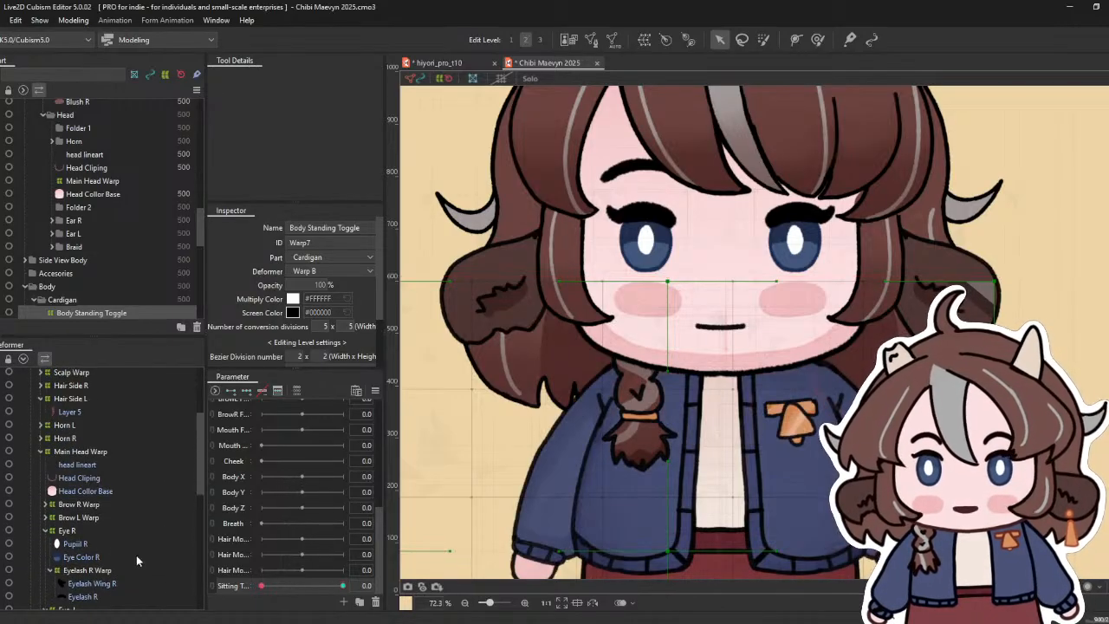
pyautogui.scroll(2, 81, 444)
pyautogui.scroll(3, 80, 445)
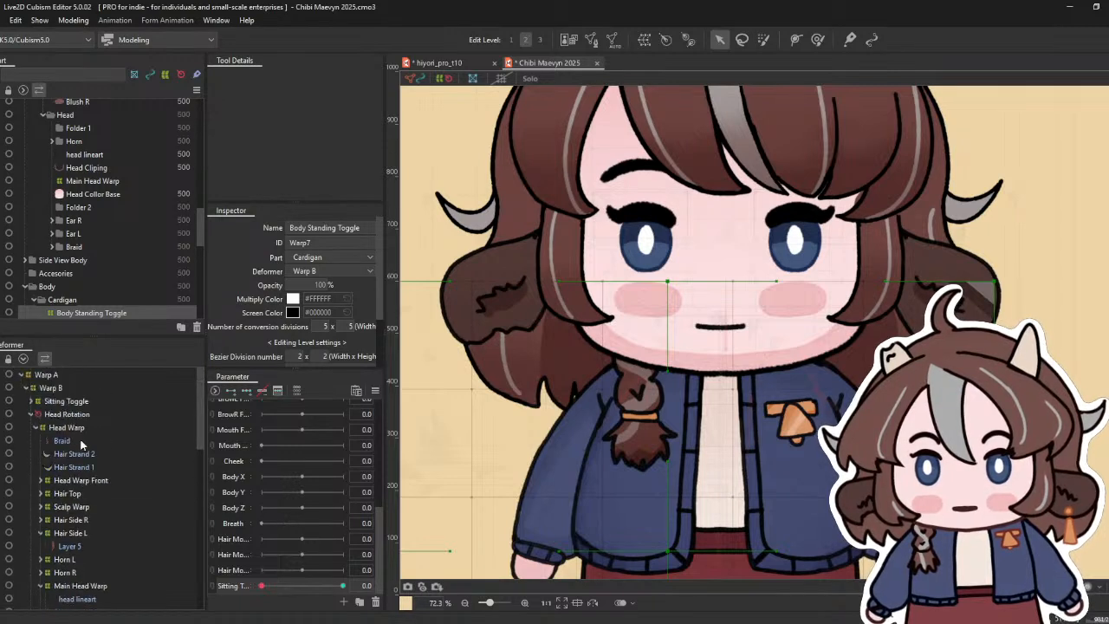
pyautogui.click(73, 401)
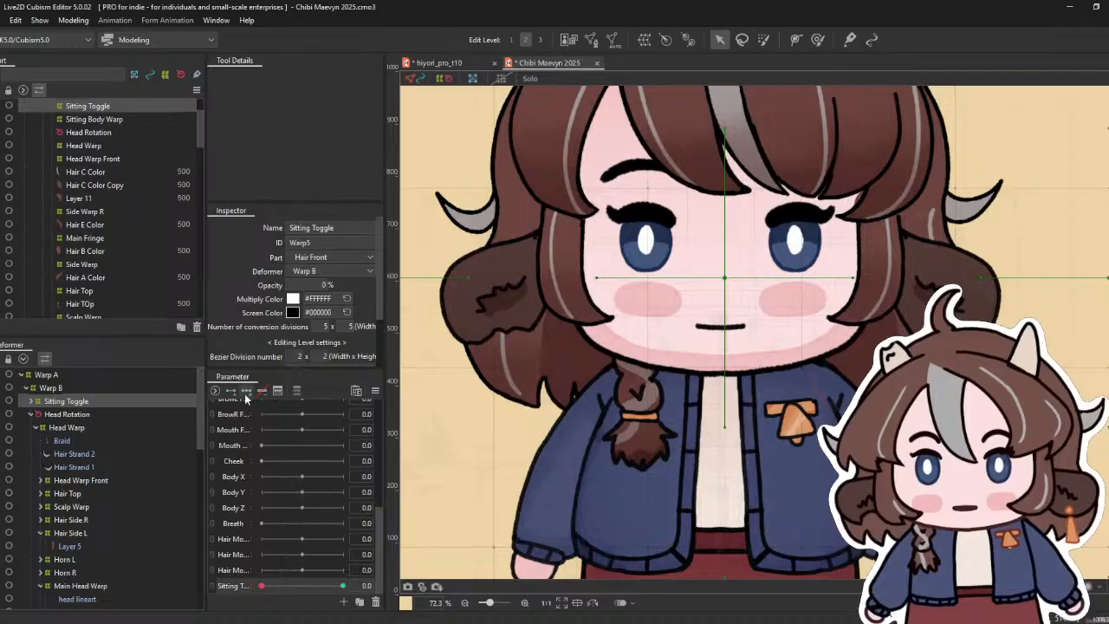
pyautogui.click(31, 402)
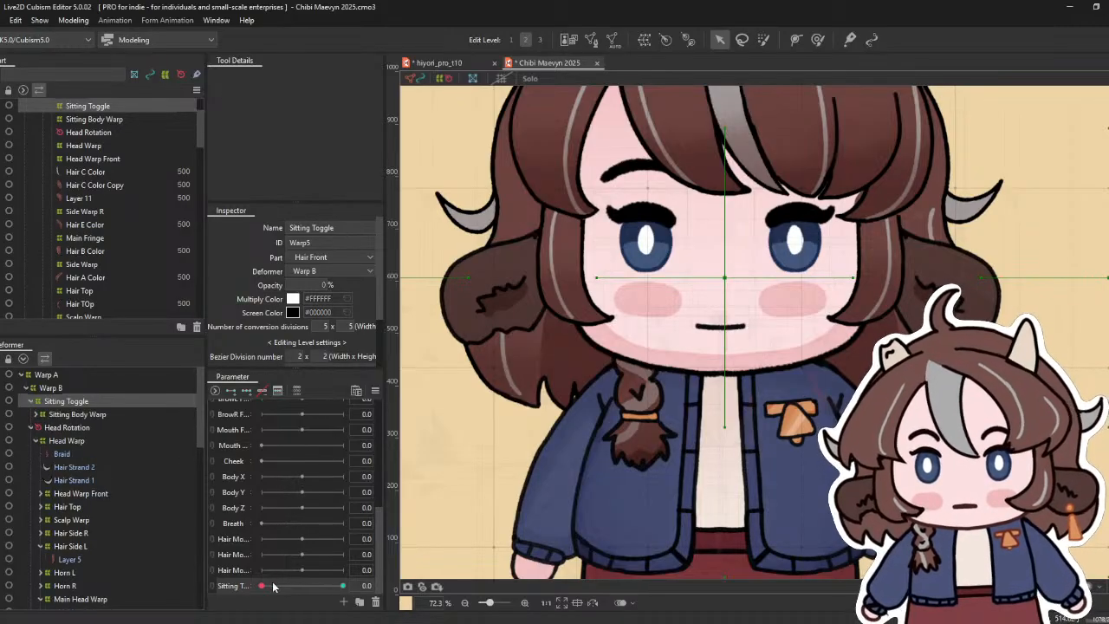
pyautogui.moveTo(264, 587); pyautogui.dragTo(504, 599)
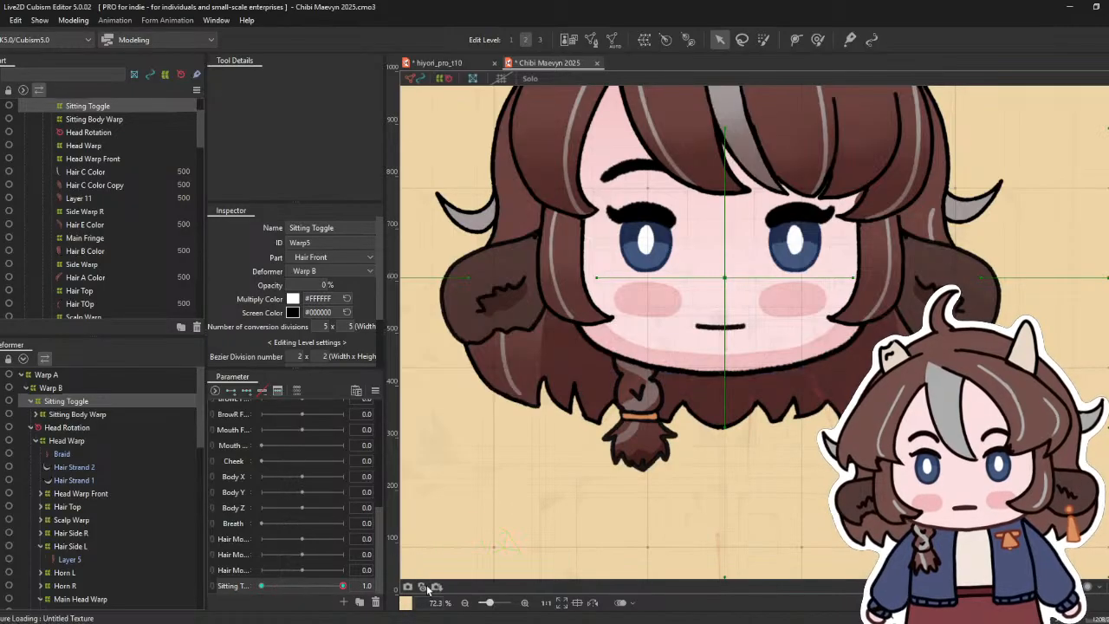
pyautogui.moveTo(312, 286); pyautogui.dragTo(364, 286)
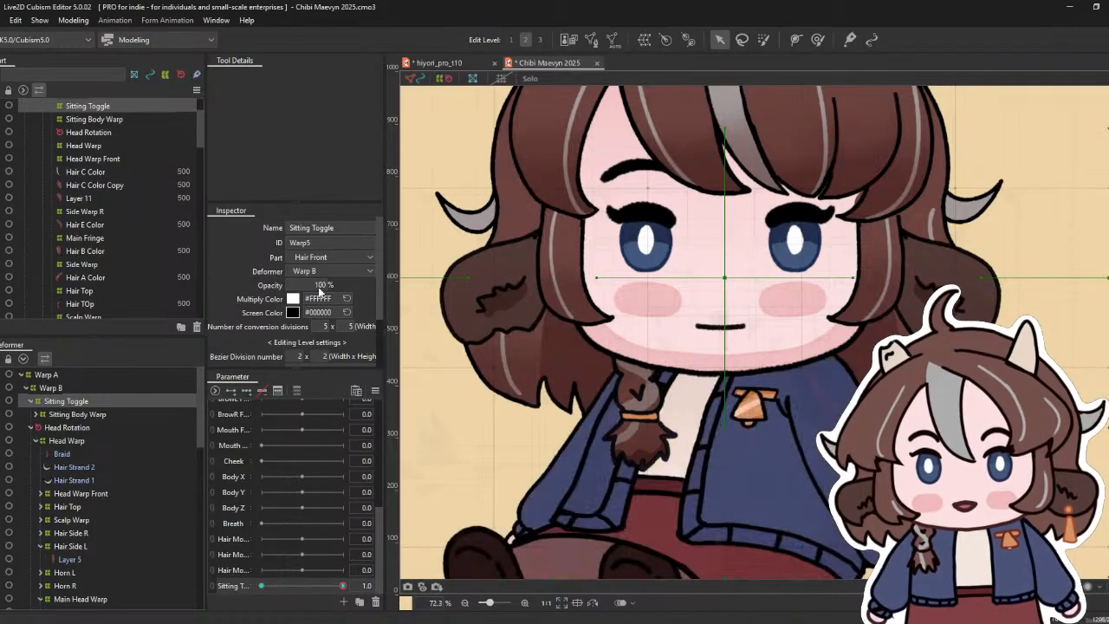
# - Test the switch between standing and sitting bodies by moving the Sitting T... parameter between 0.0 and 1.0, returning it to 0.0
pyautogui.scroll(-5, 817, 280)
pyautogui.scroll(4, 817, 280)
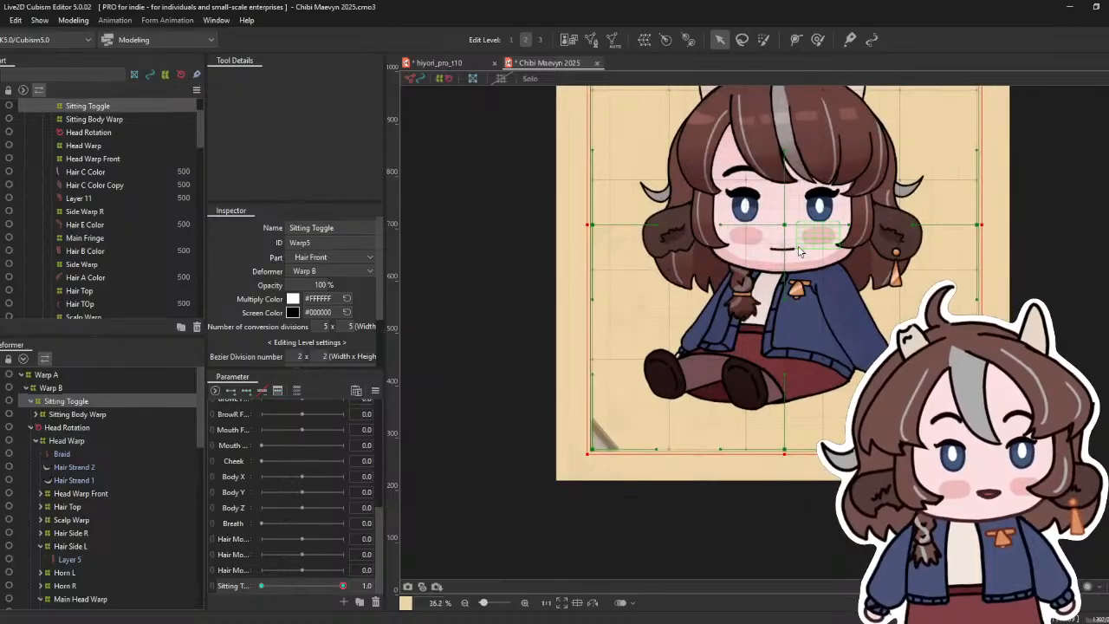
pyautogui.scroll(-2, 808, 261)
pyautogui.scroll(1, 777, 308)
pyautogui.scroll(-2, 778, 307)
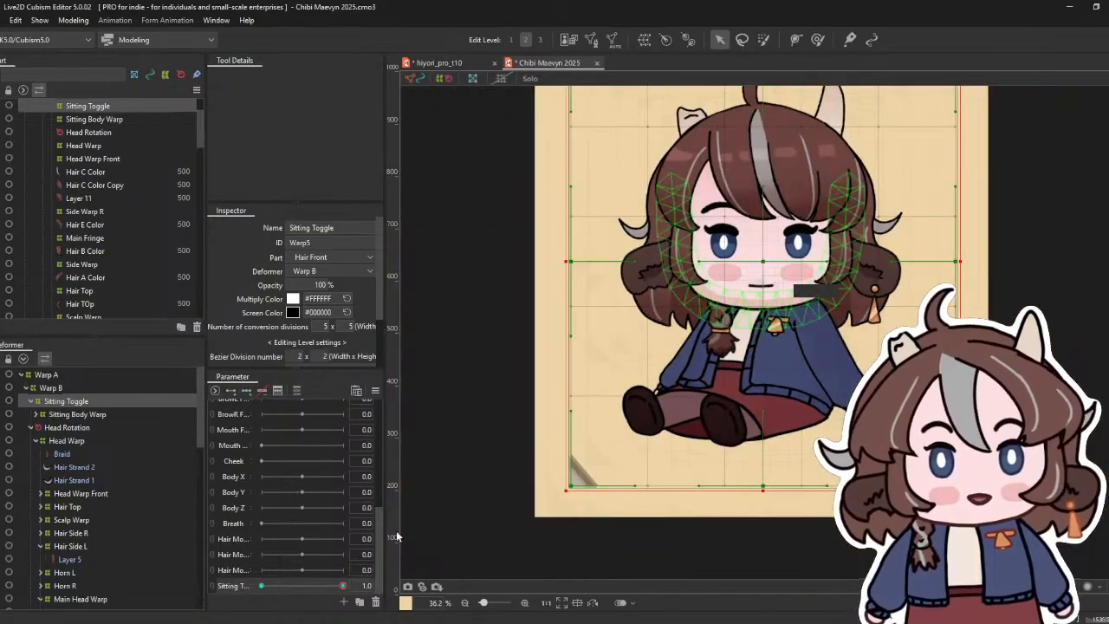
pyautogui.moveTo(441, 587); pyautogui.dragTo(2, 551)
pyautogui.moveTo(262, 586); pyautogui.dragTo(343, 586)
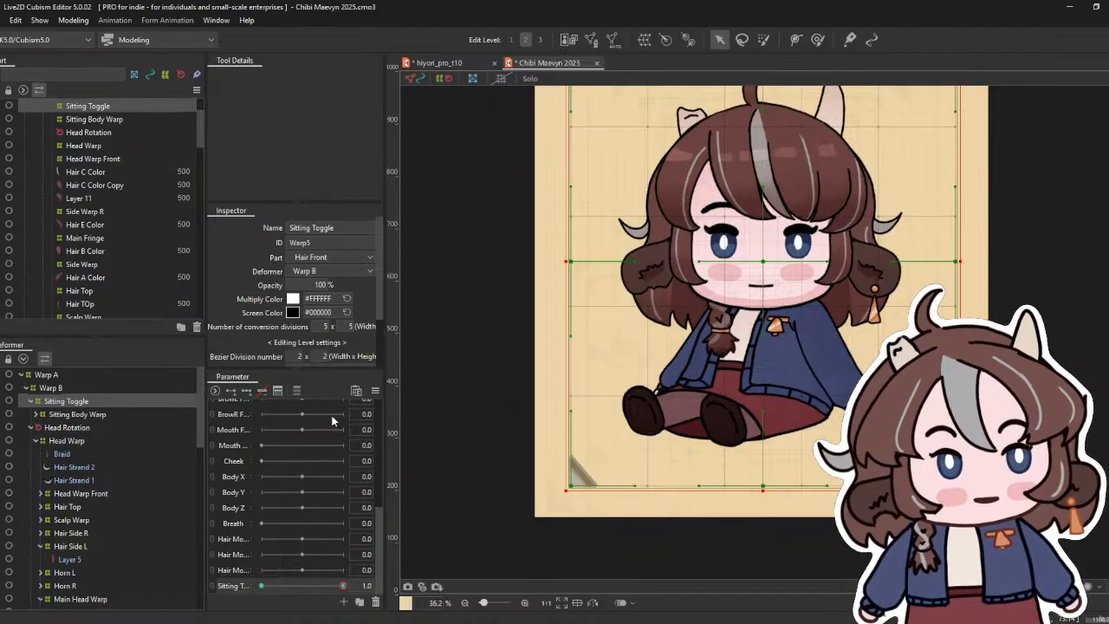
pyautogui.click(261, 586)
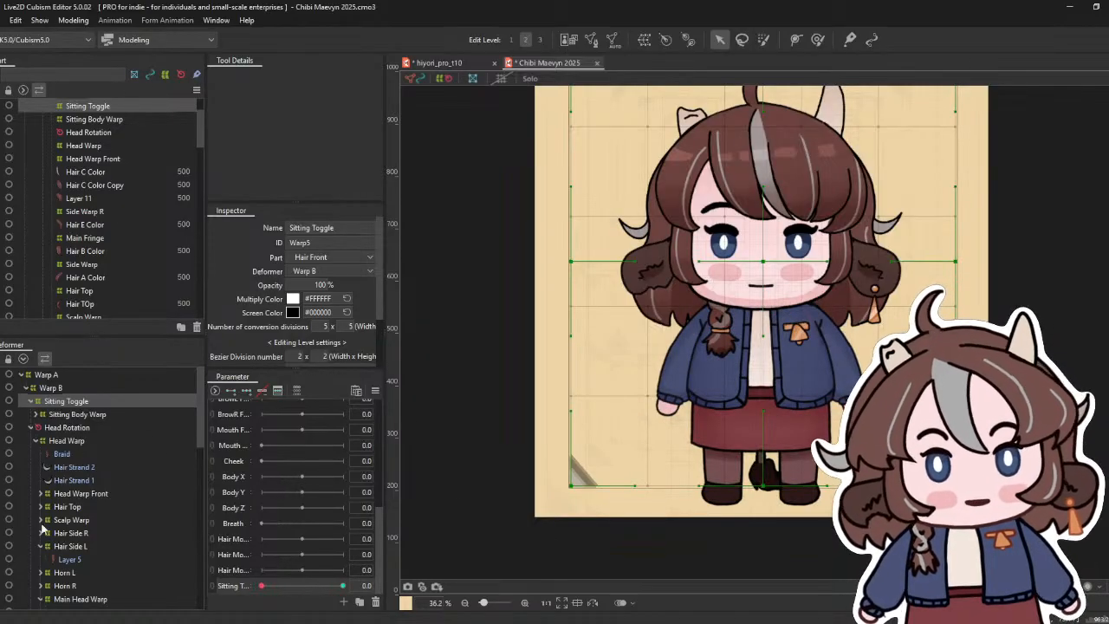
pyautogui.click(287, 586)
pyautogui.click(260, 586)
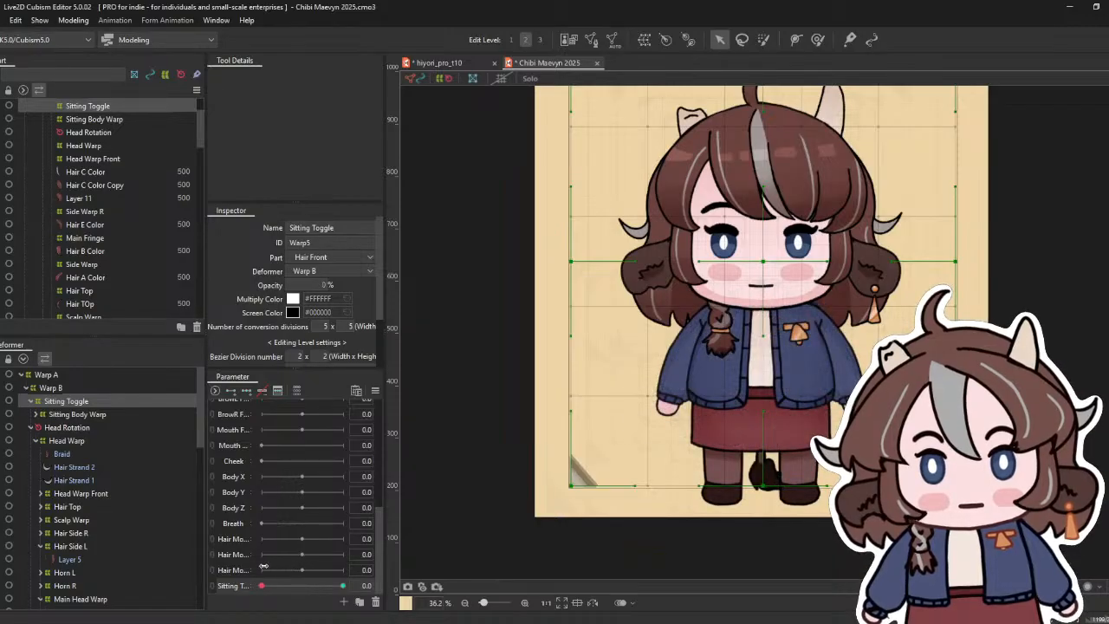
pyautogui.click(343, 586)
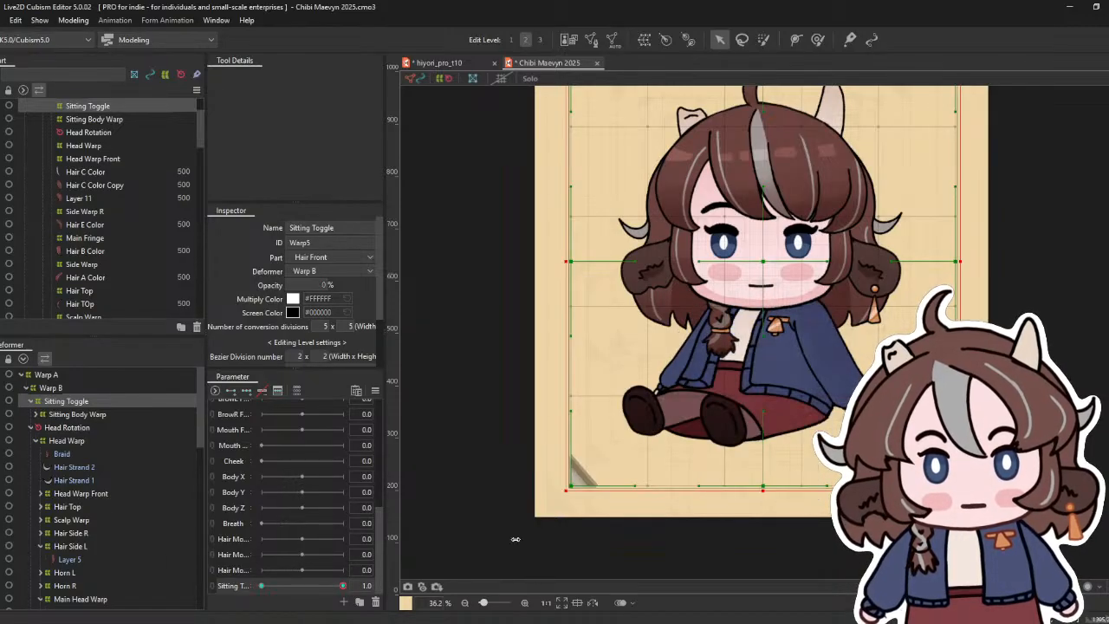
pyautogui.moveTo(330, 586); pyautogui.dragTo(41, 619)
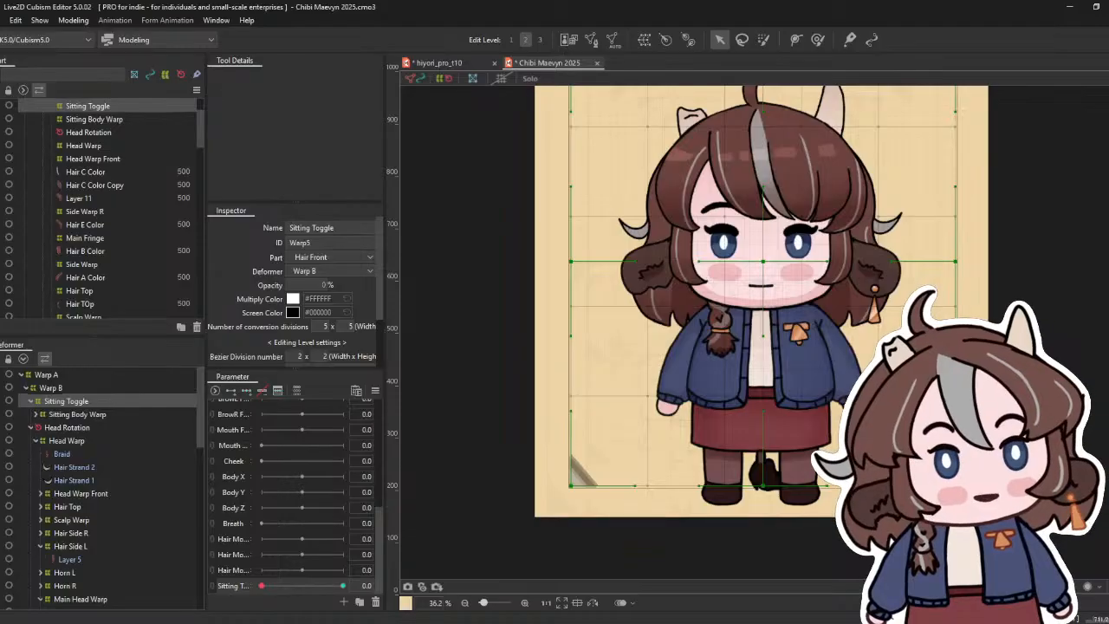
# - Save the model, select the Brow R mesh on the face, and save the file again
pyautogui.click(3, 20)
pyautogui.click(26, 125)
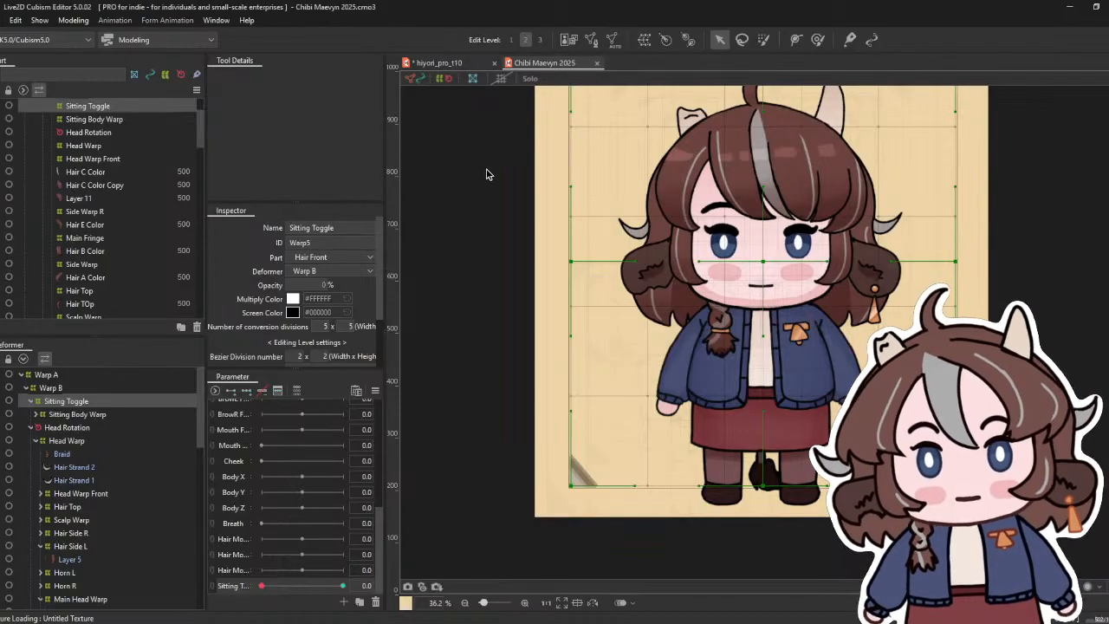
pyautogui.scroll(-3, 482, 169)
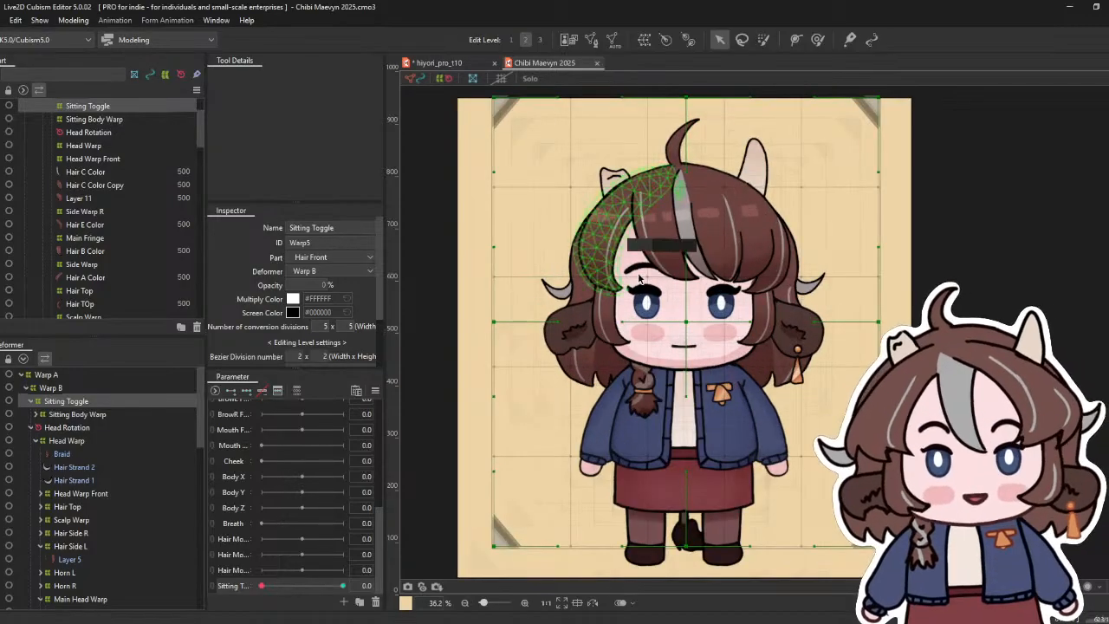
pyautogui.scroll(3, 681, 338)
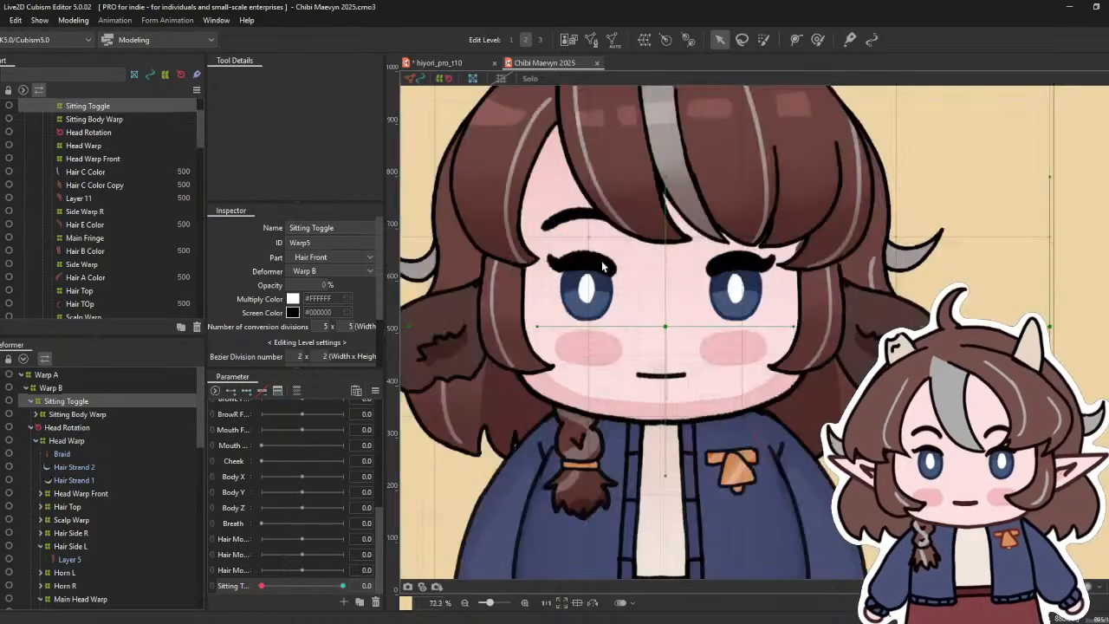
pyautogui.scroll(3, 602, 269)
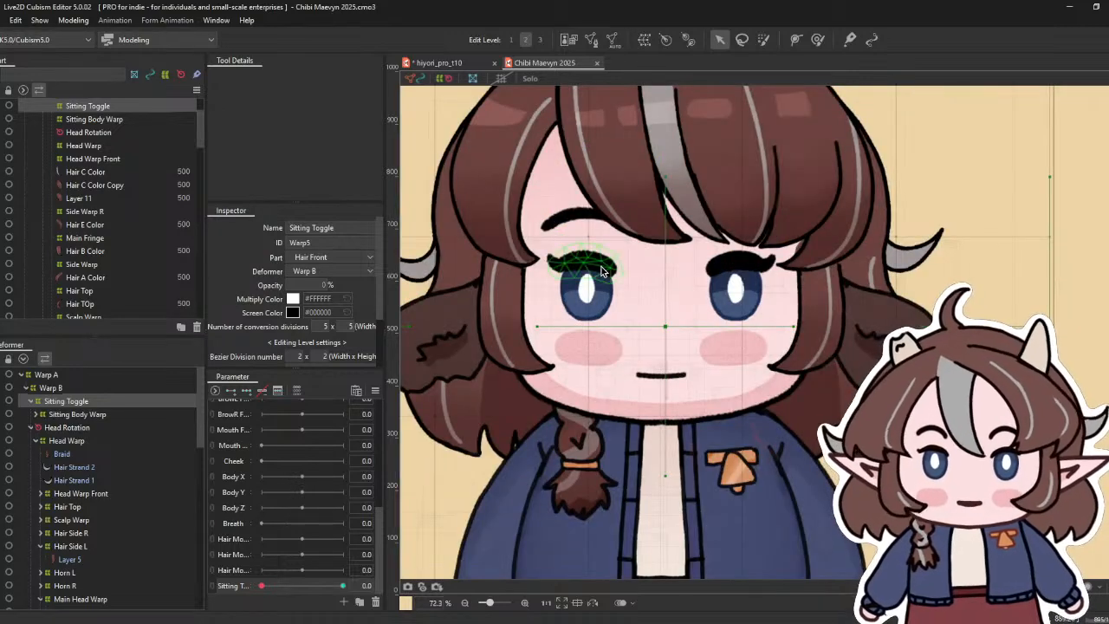
pyautogui.click(578, 223)
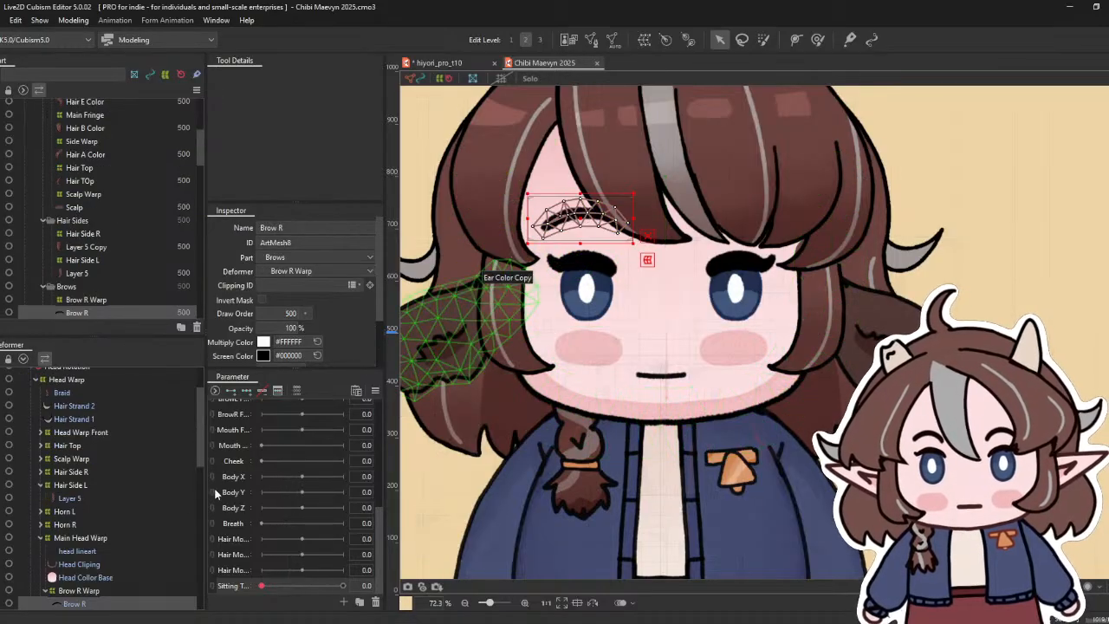
pyautogui.click(3, 20)
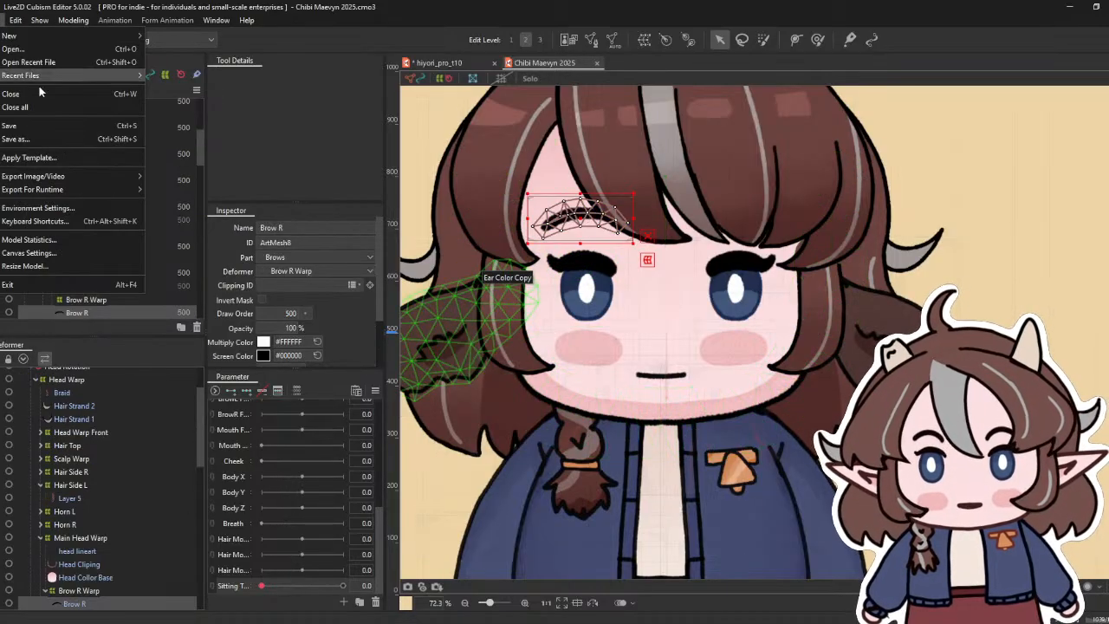
pyautogui.click(56, 126)
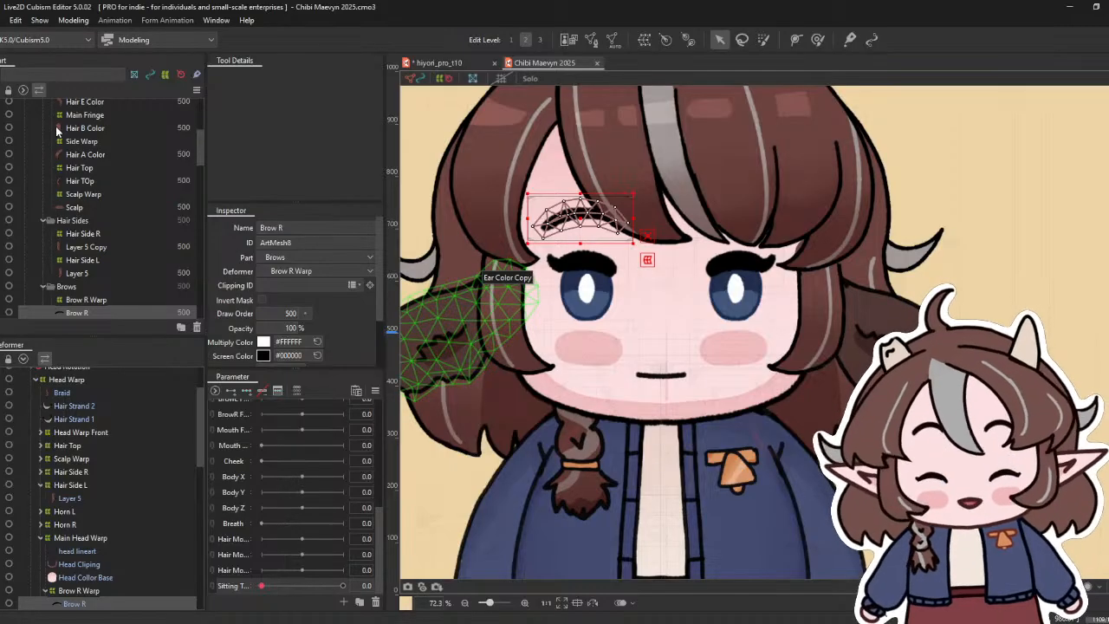
# - At editing level 1, create a warp deformer named Braid Warp around the Braid mesh under Head Warp
pyautogui.press('1')
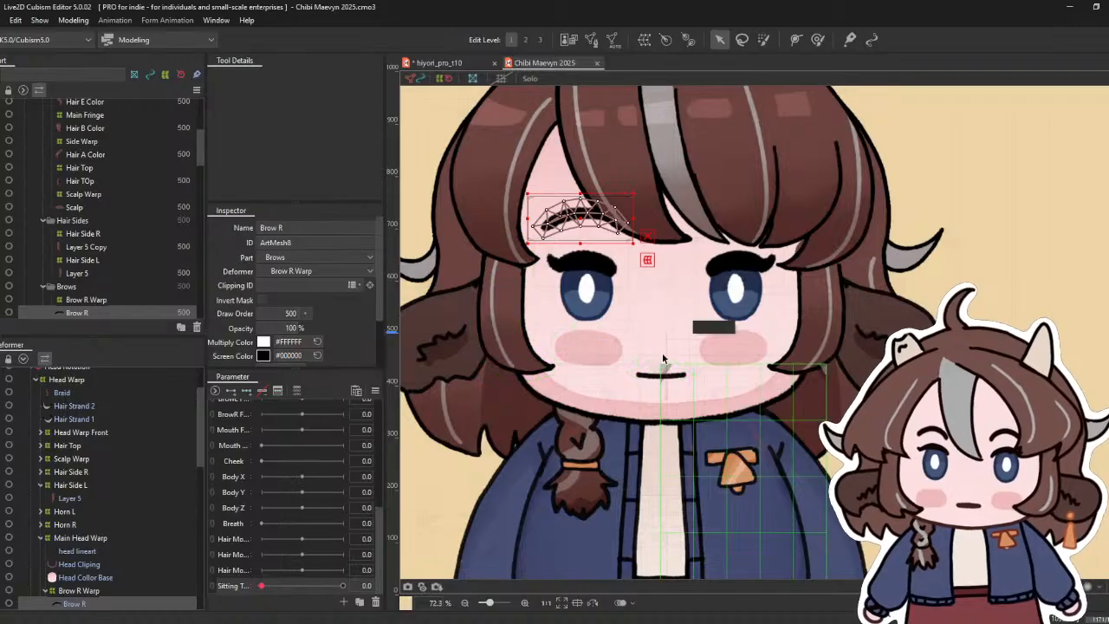
pyautogui.click(579, 481)
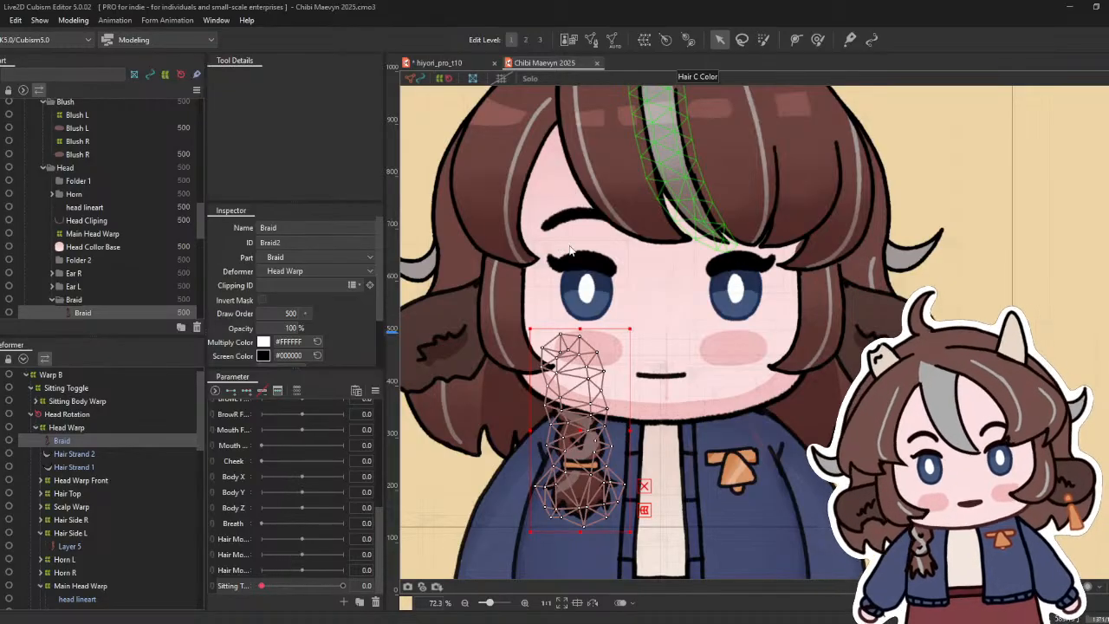
pyautogui.click(551, 382)
pyautogui.scroll(-3, 616, 234)
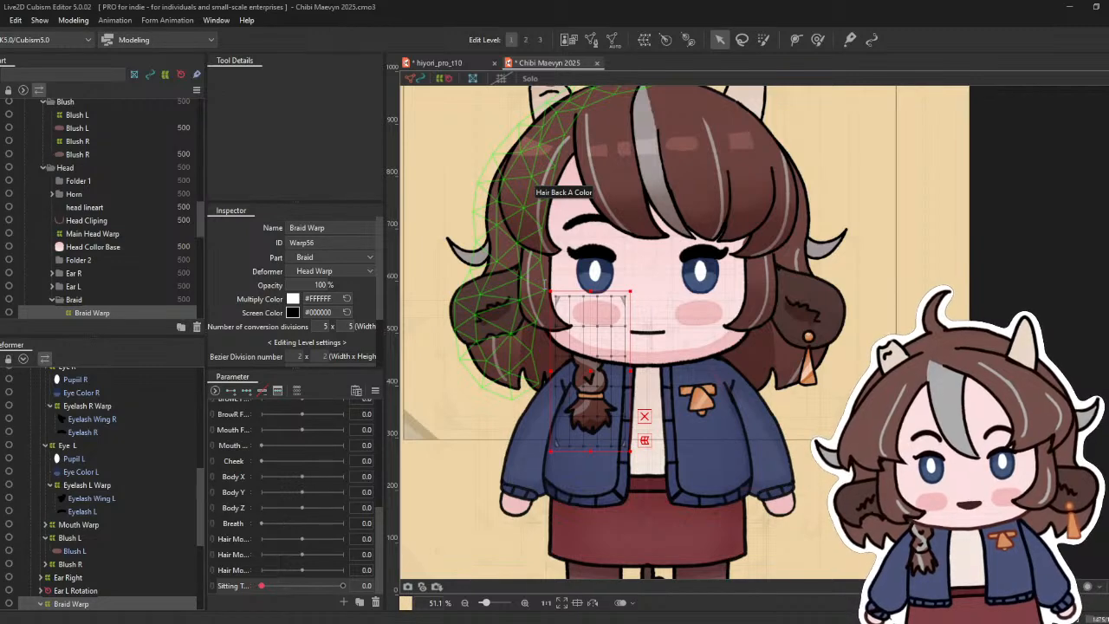
# - Create a rotation deformer named Braid Rotation as parent of Braid Warp, placing its pivot on the cheek above the braid and pointing it down at about 180°
pyautogui.click(593, 383)
pyautogui.scroll(-3, 530, 397)
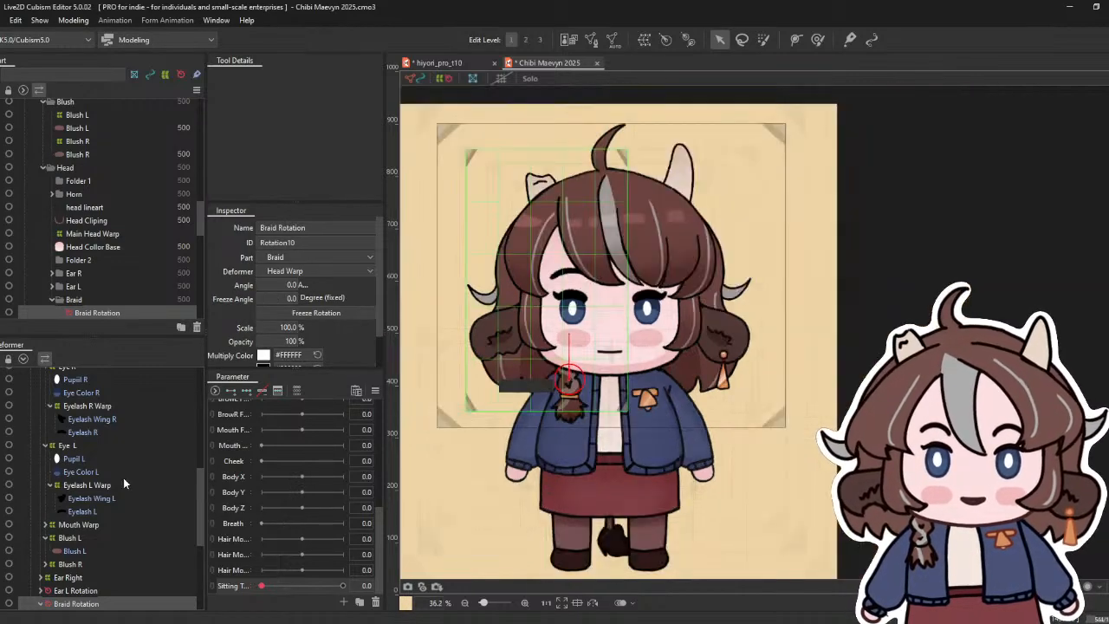
pyautogui.scroll(-2, 124, 483)
pyautogui.scroll(6, 453, 390)
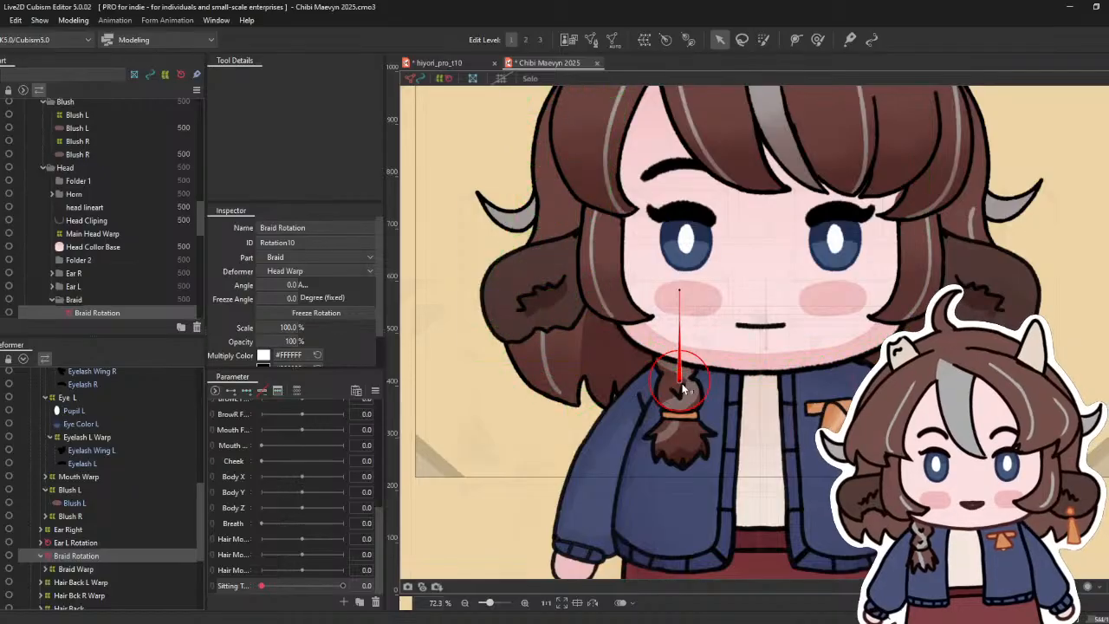
pyautogui.moveTo(683, 390); pyautogui.dragTo(681, 301)
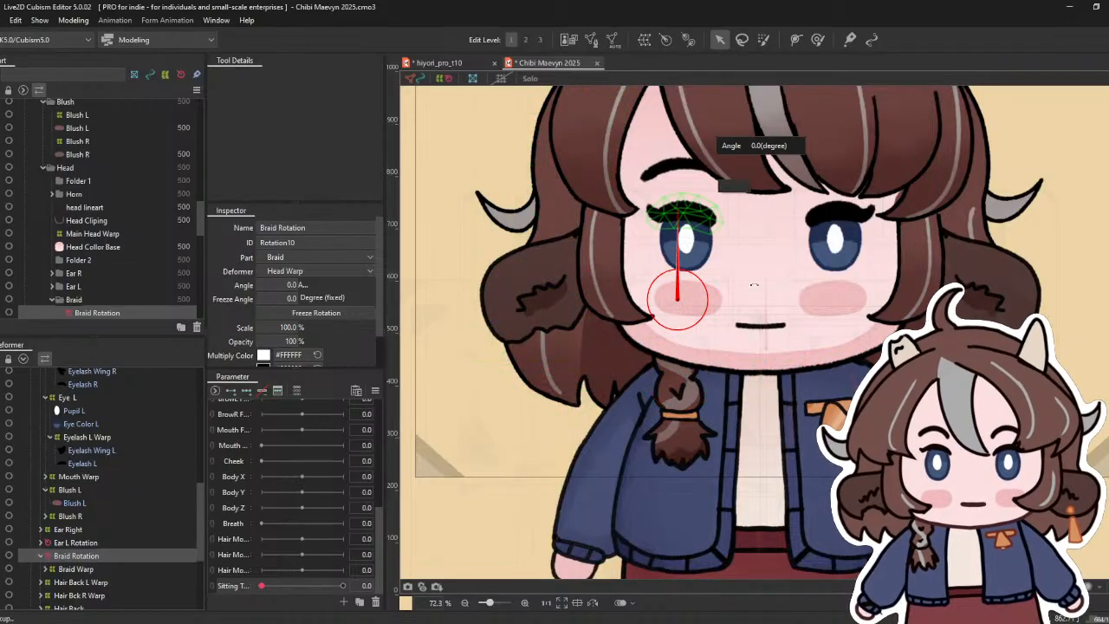
pyautogui.moveTo(678, 230); pyautogui.dragTo(679, 434)
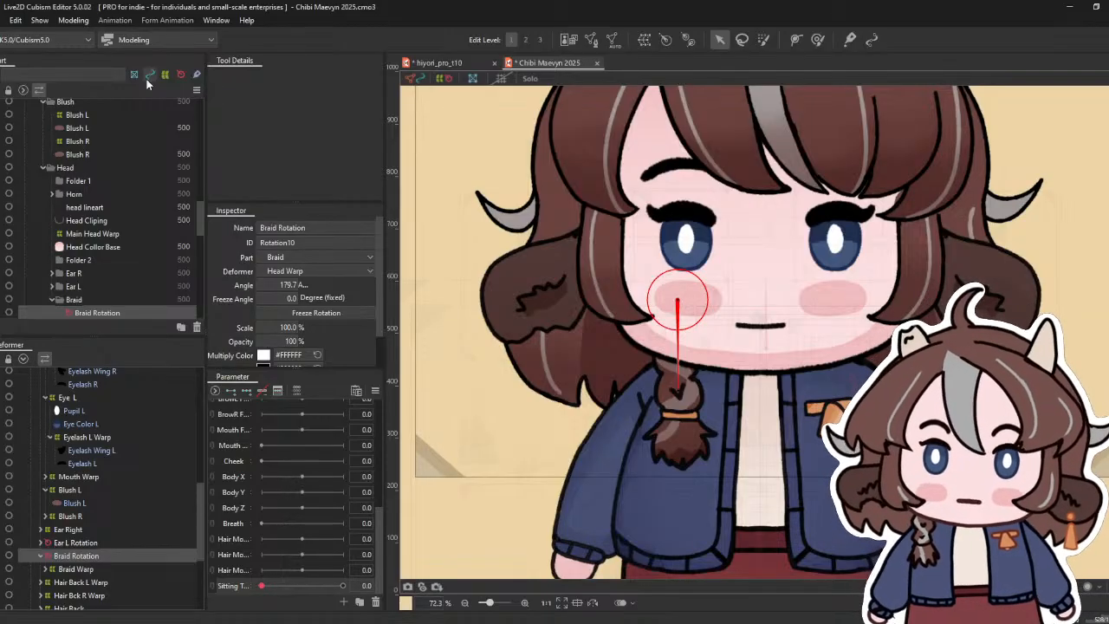
# - Save the model, and create warp deformers Hair Warp around Hair Strand 2 and Hair Strand Warp around Hair Strand 1 under Head Warp
pyautogui.click(3, 19)
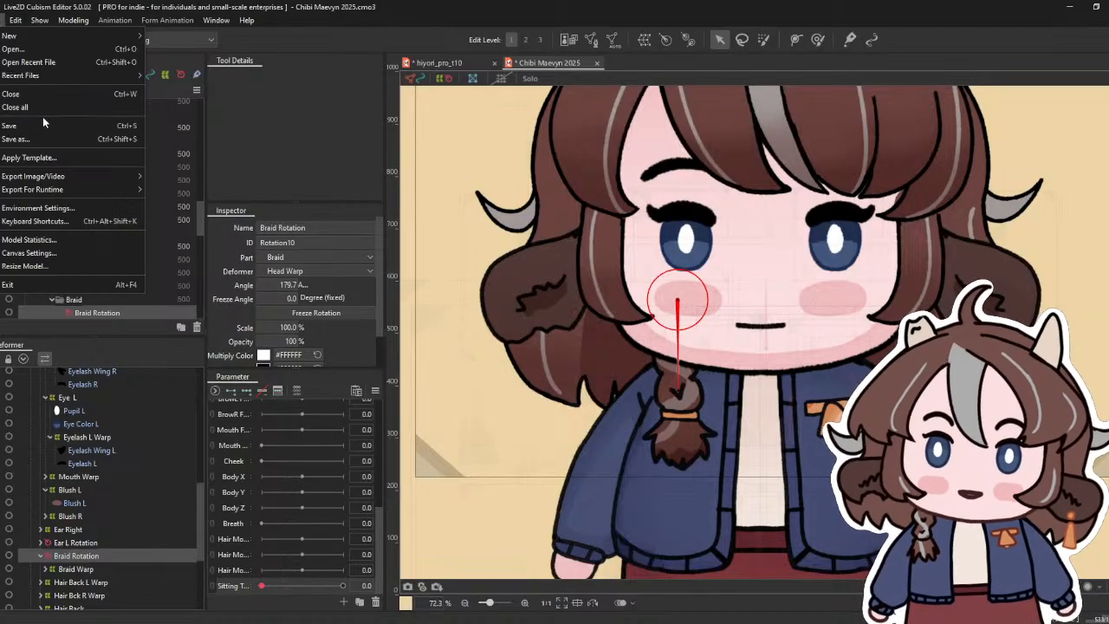
pyautogui.click(44, 124)
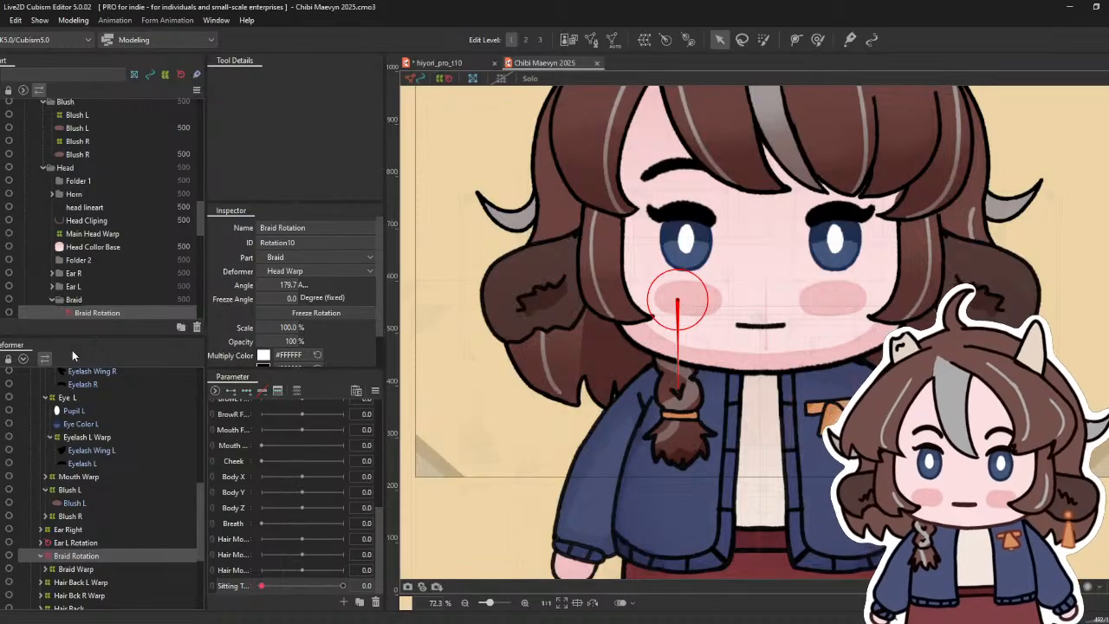
pyautogui.scroll(10, 96, 429)
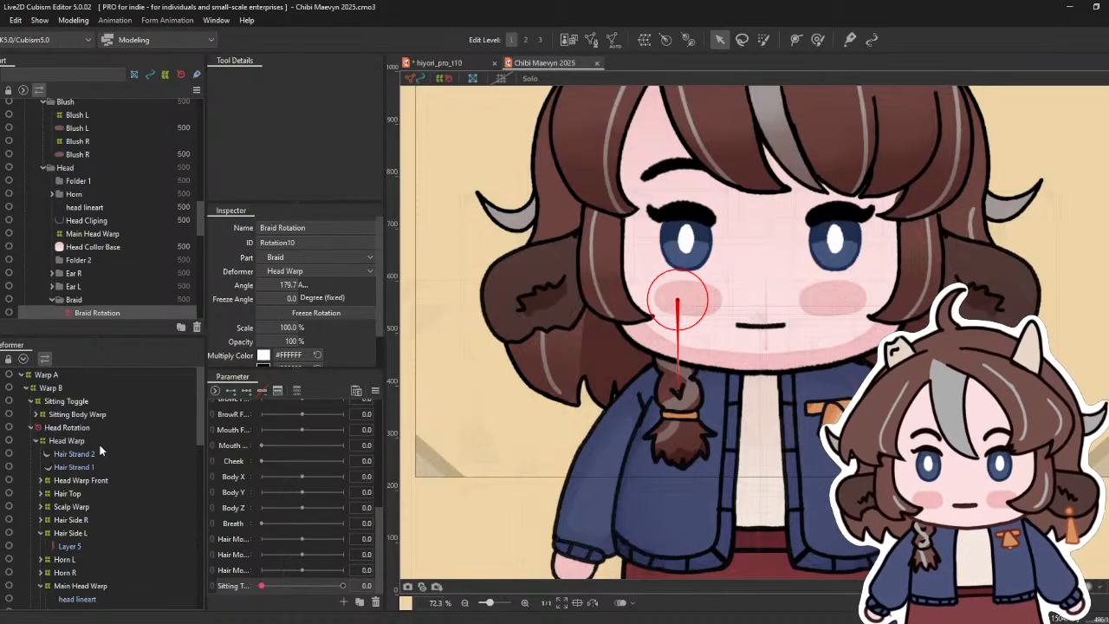
pyautogui.click(100, 443)
pyautogui.click(68, 451)
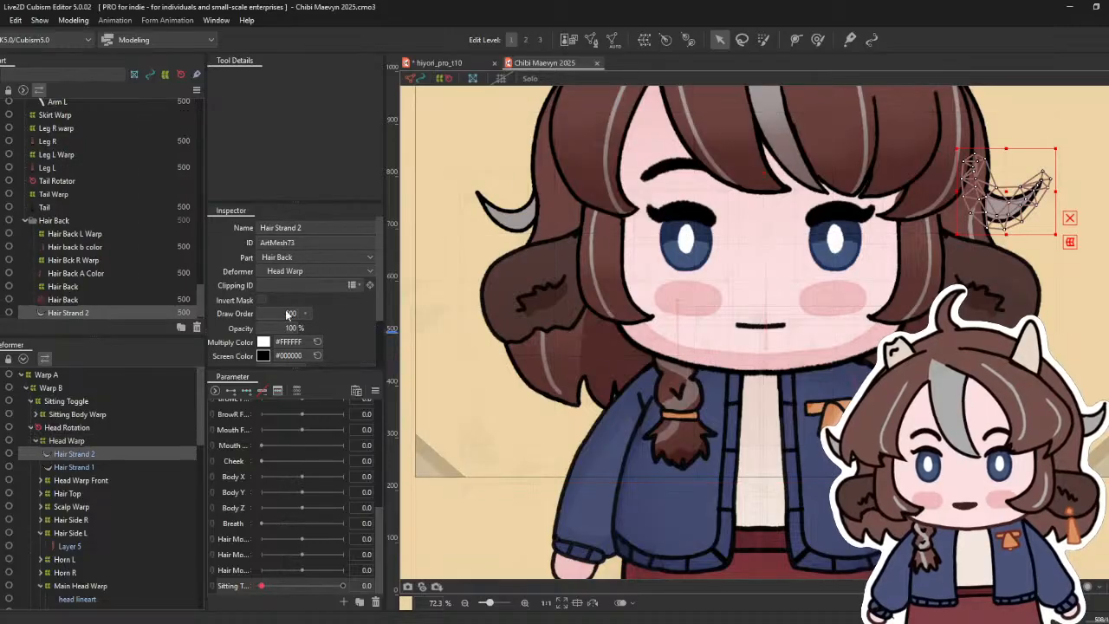
pyautogui.scroll(-3, 690, 177)
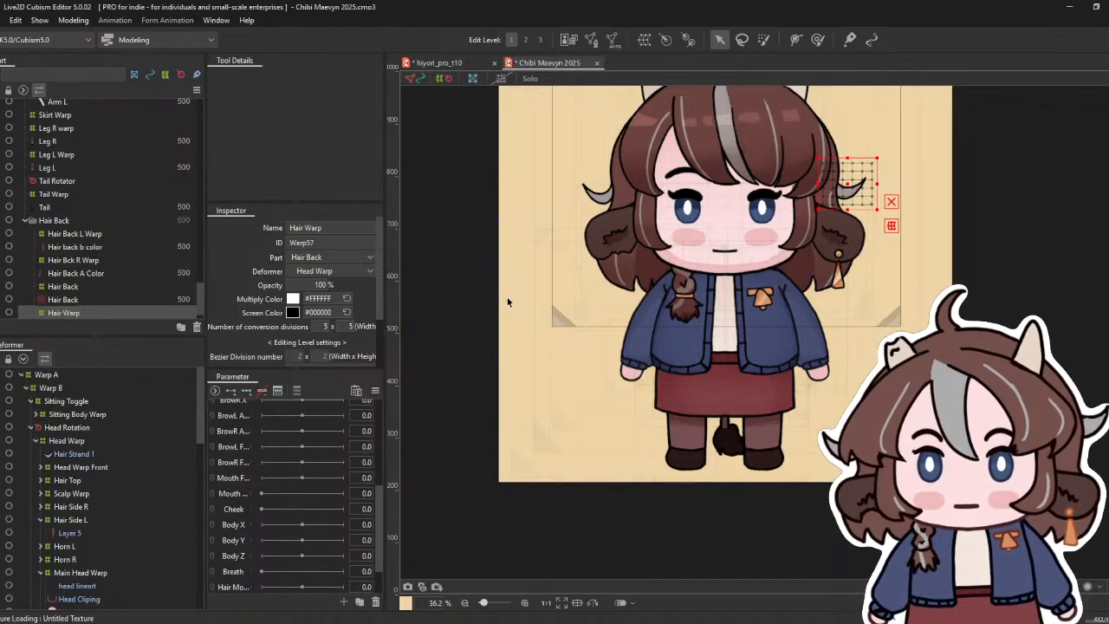
pyautogui.click(87, 454)
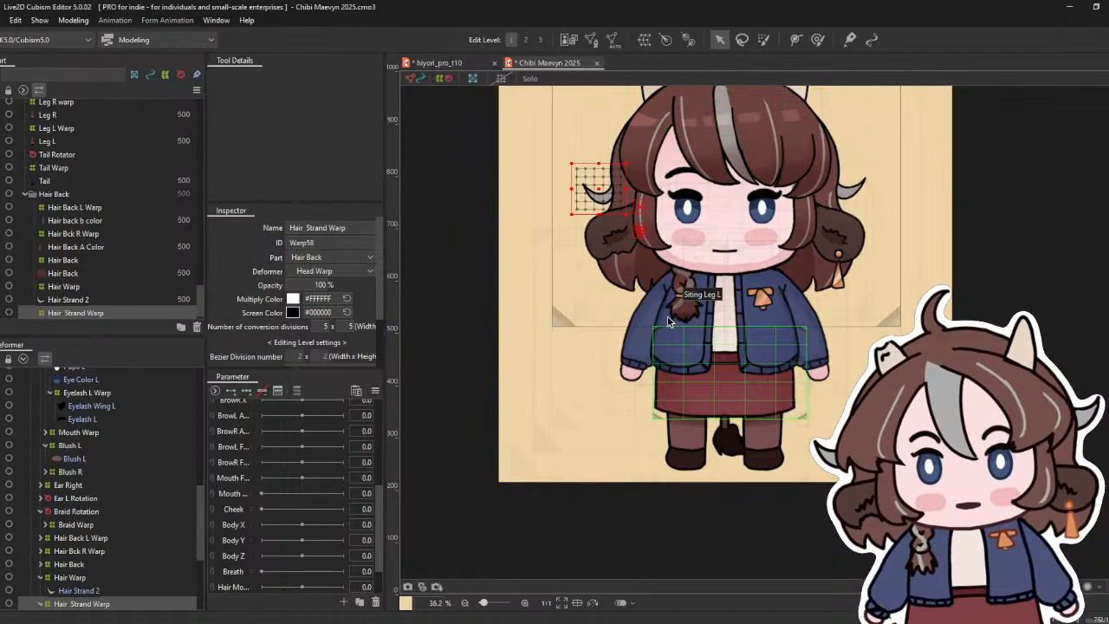
# - Rename the Hair Warp deformer holding Hair Strand 2 as Hair strand Warp L
pyautogui.click(849, 182)
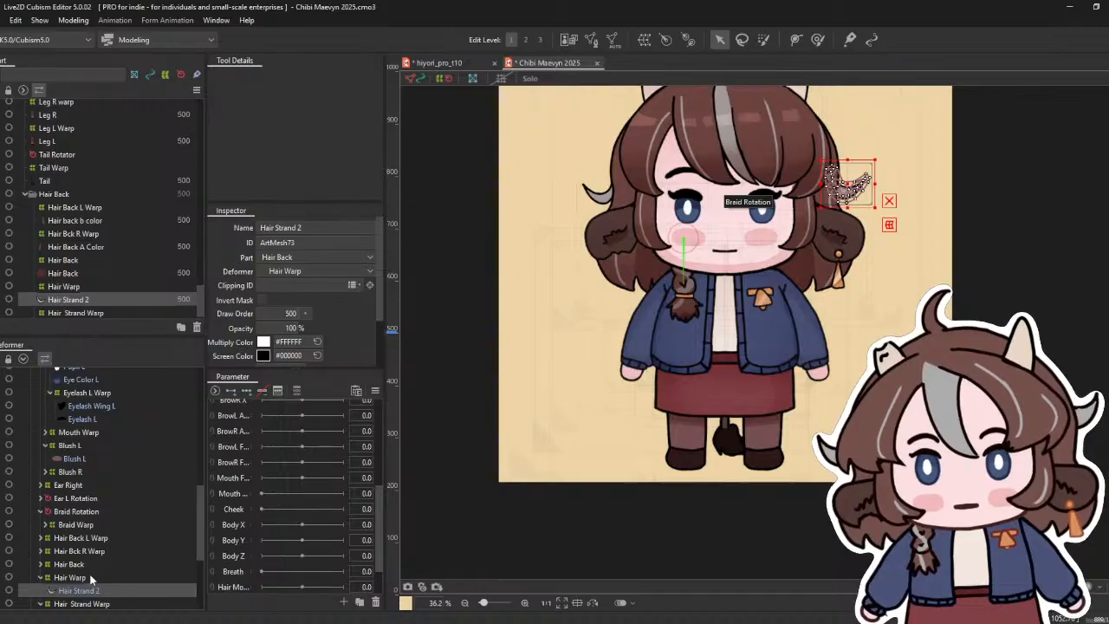
pyautogui.click(130, 577)
pyautogui.click(320, 229)
pyautogui.click(306, 229)
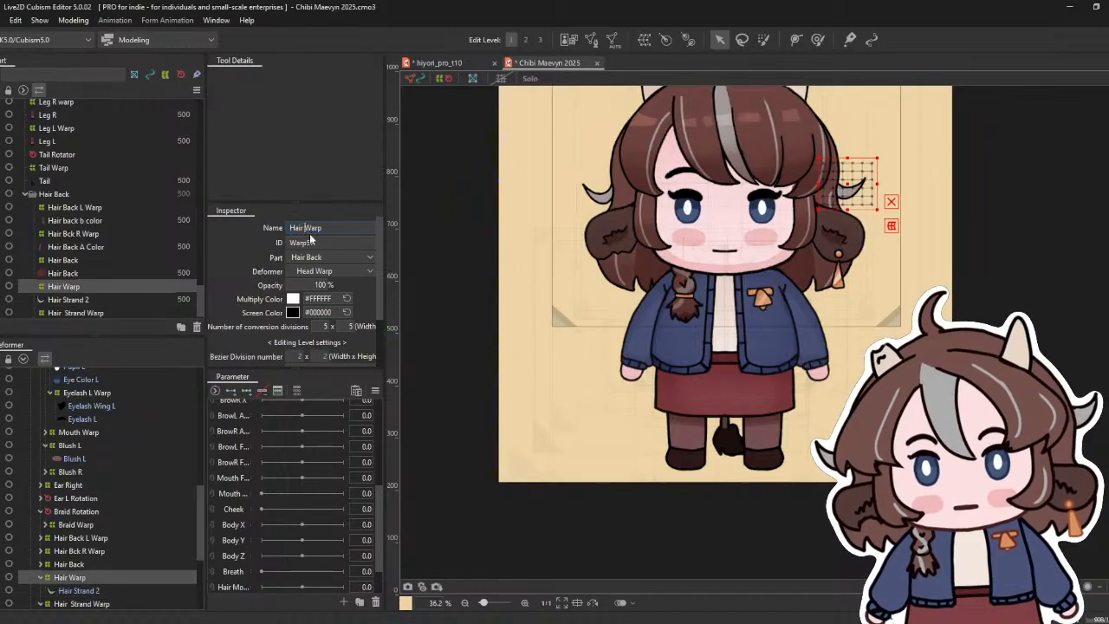
pyautogui.write('strand')
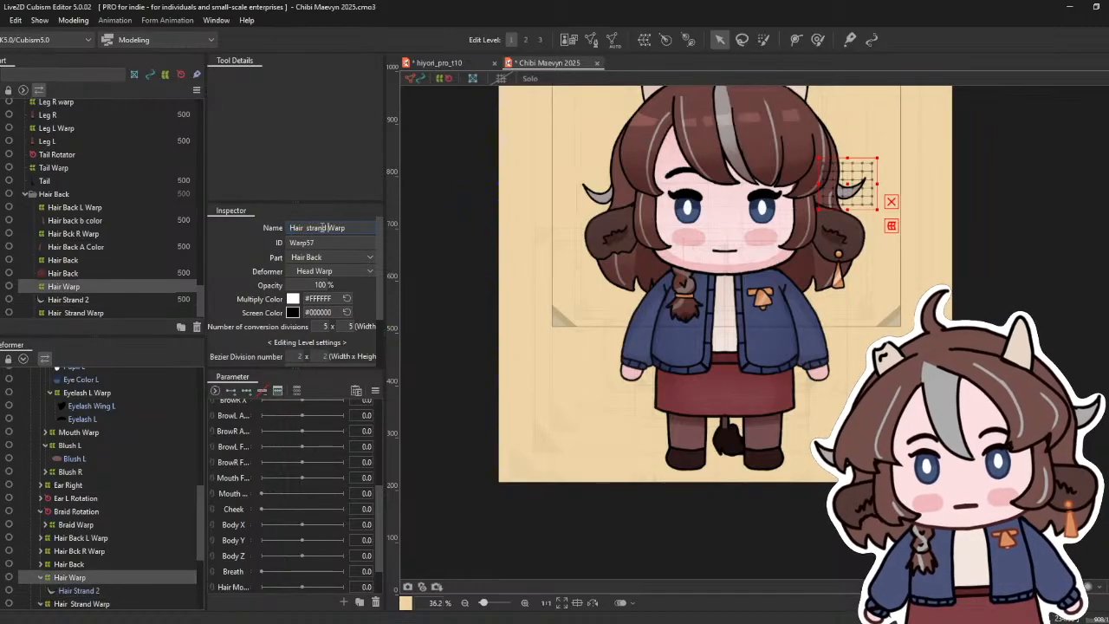
pyautogui.click(368, 229)
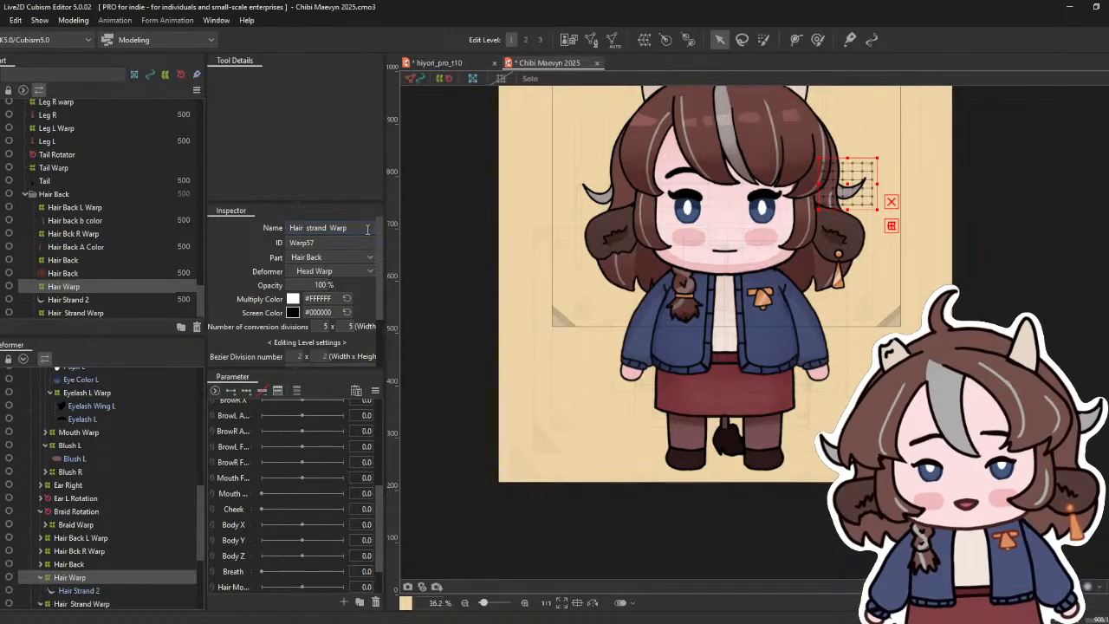
pyautogui.write('L')
pyautogui.press('Return')
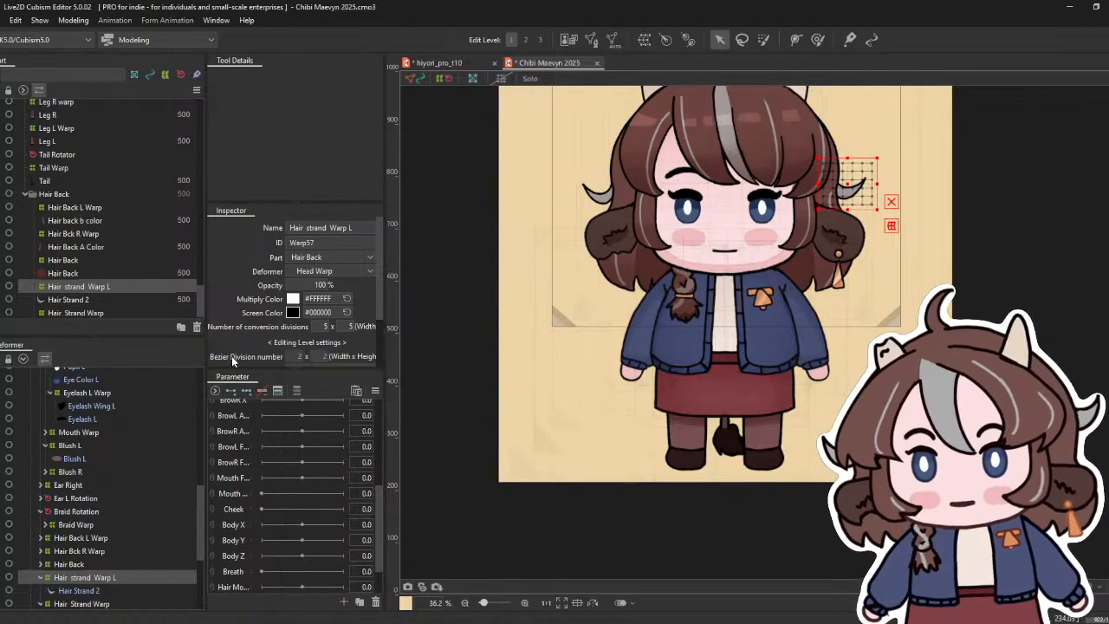
# - Review the deformer hierarchy under Head Warp, checking the Hair Side L, Side Warp and Main Head Warp groups and their meshes
pyautogui.scroll(5, 162, 400)
pyautogui.click(120, 395)
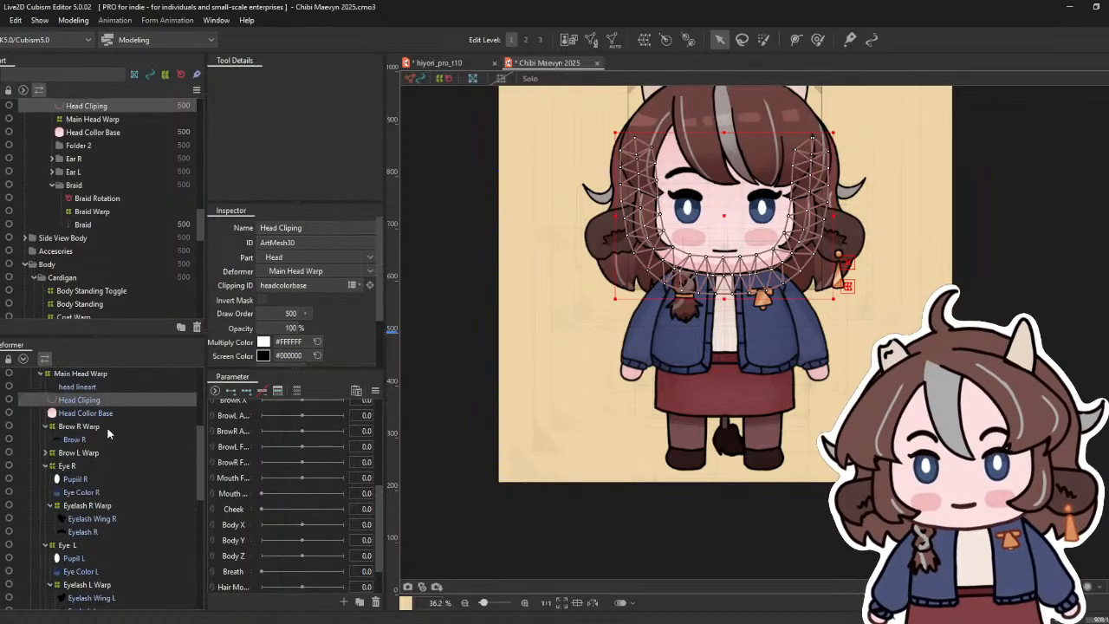
pyautogui.scroll(-6, 107, 438)
pyautogui.scroll(3, 107, 438)
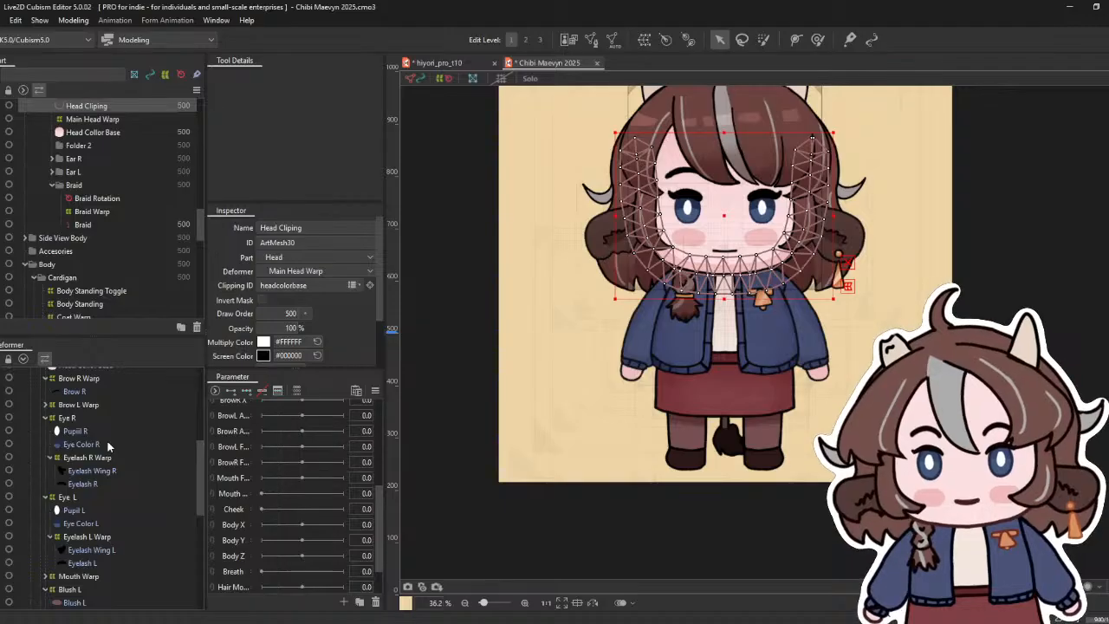
pyautogui.scroll(3, 107, 443)
pyautogui.click(73, 520)
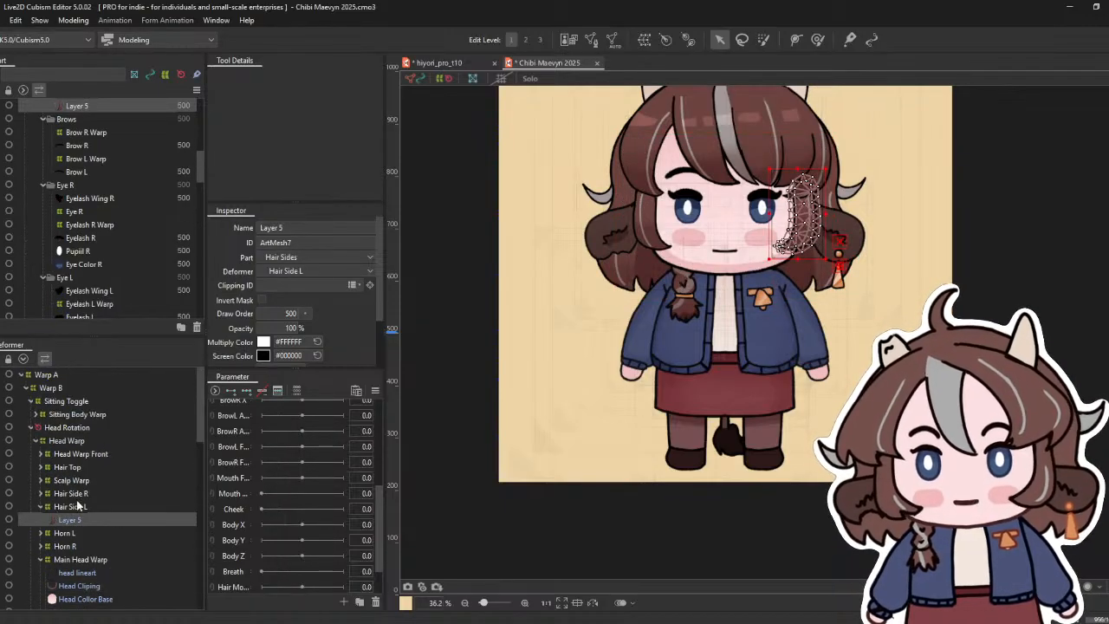
pyautogui.click(40, 507)
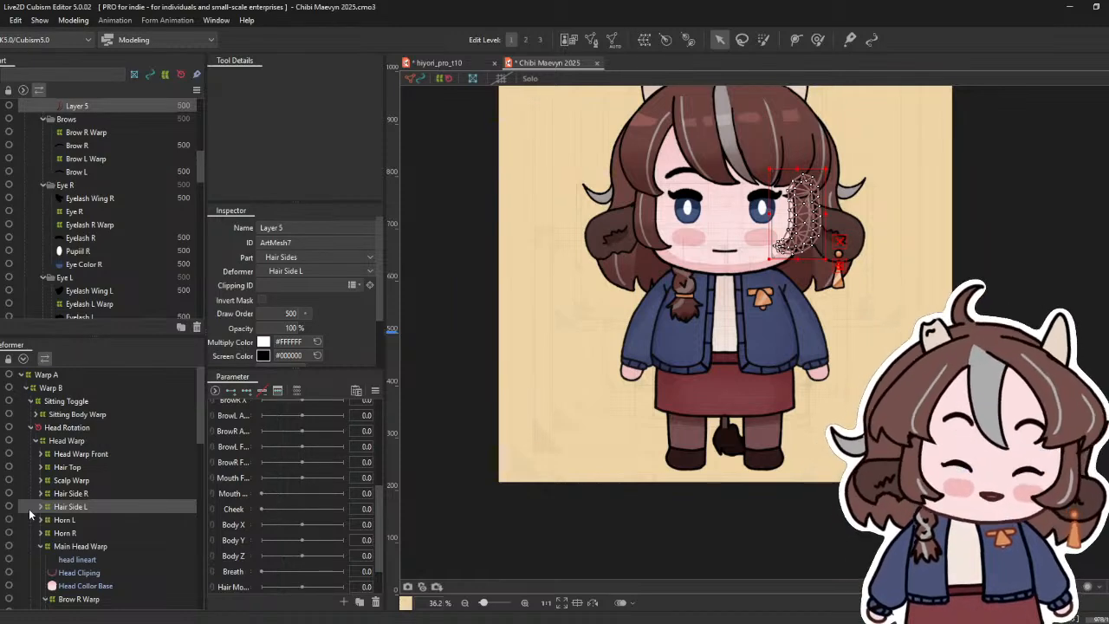
pyautogui.click(720, 218)
pyautogui.click(763, 207)
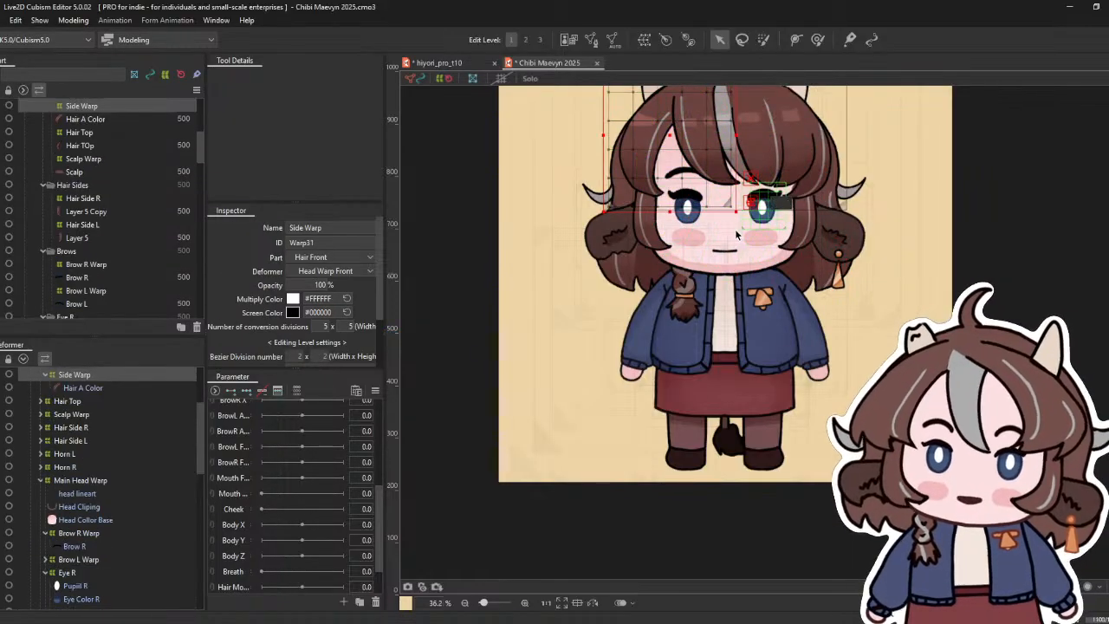
pyautogui.click(721, 228)
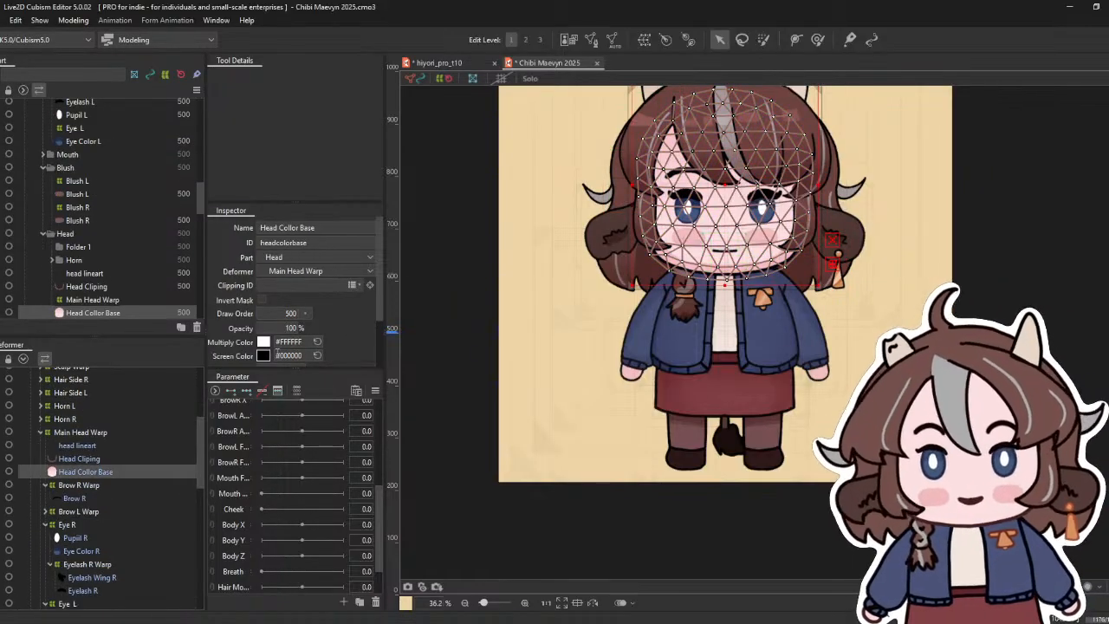
pyautogui.click(46, 494)
pyautogui.scroll(5, 46, 499)
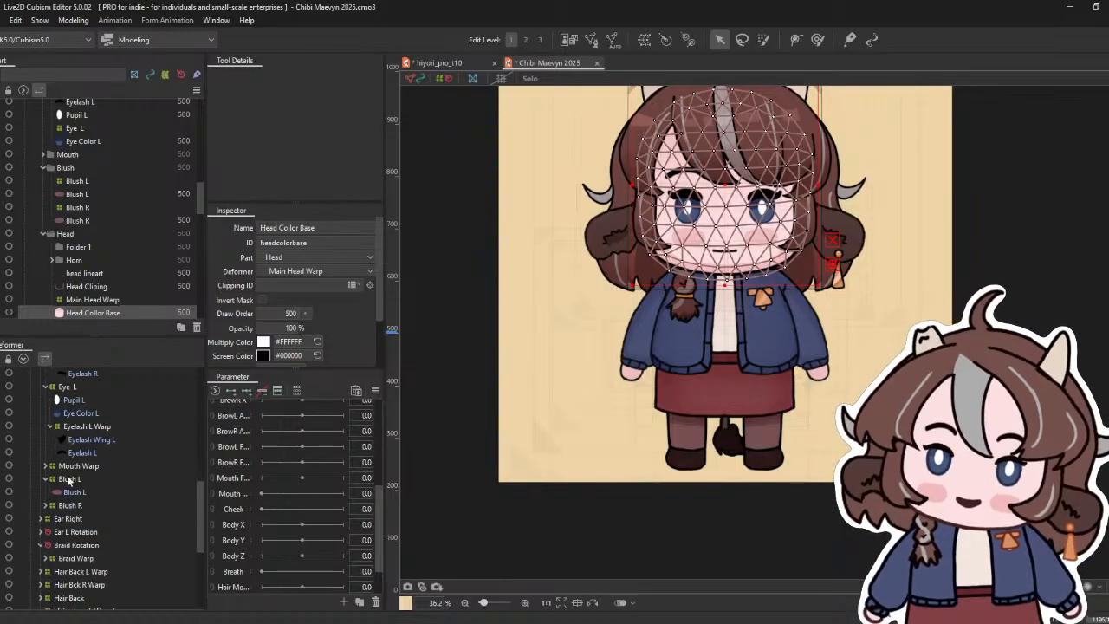
pyautogui.scroll(5, 736, 277)
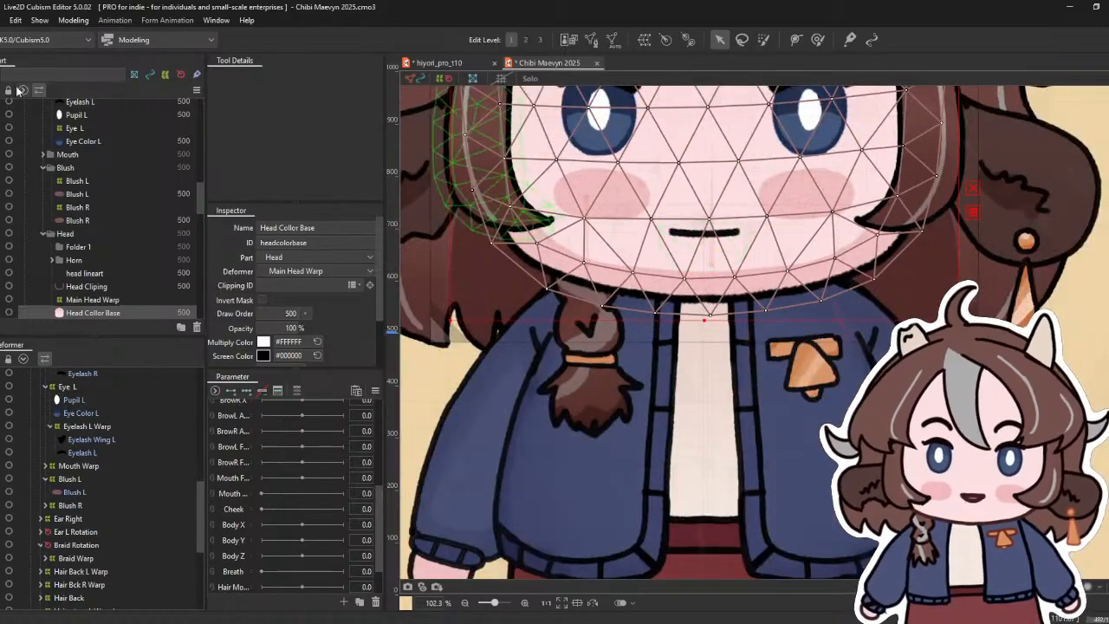
# - Save the model and select the Top Lip mesh on the mouth
pyautogui.click(2, 20)
pyautogui.click(49, 128)
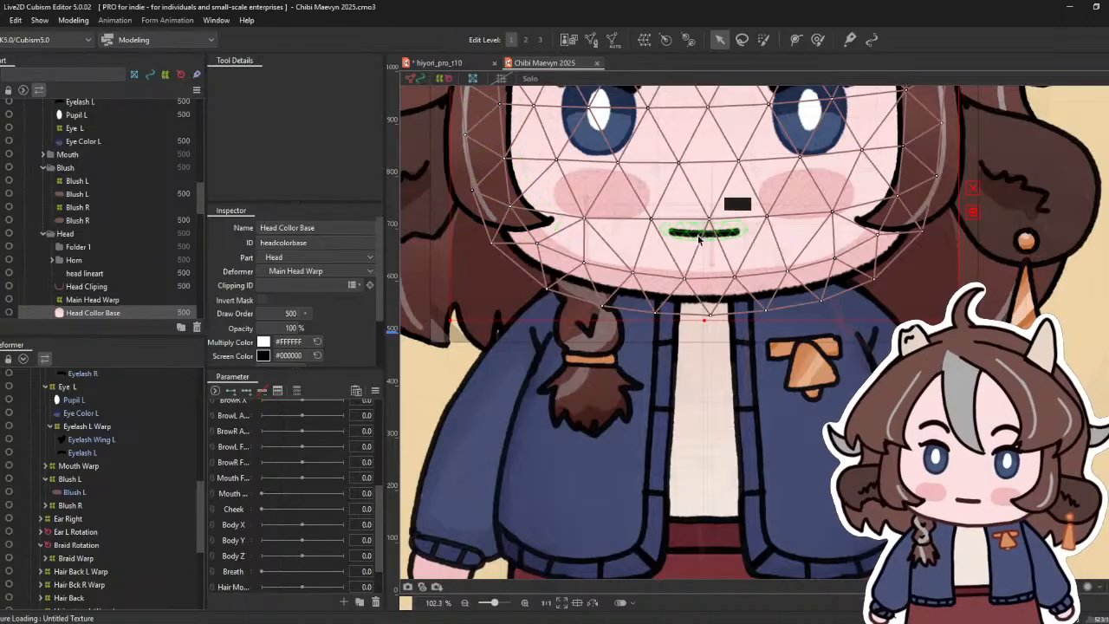
pyautogui.click(702, 241)
pyautogui.scroll(8, 707, 234)
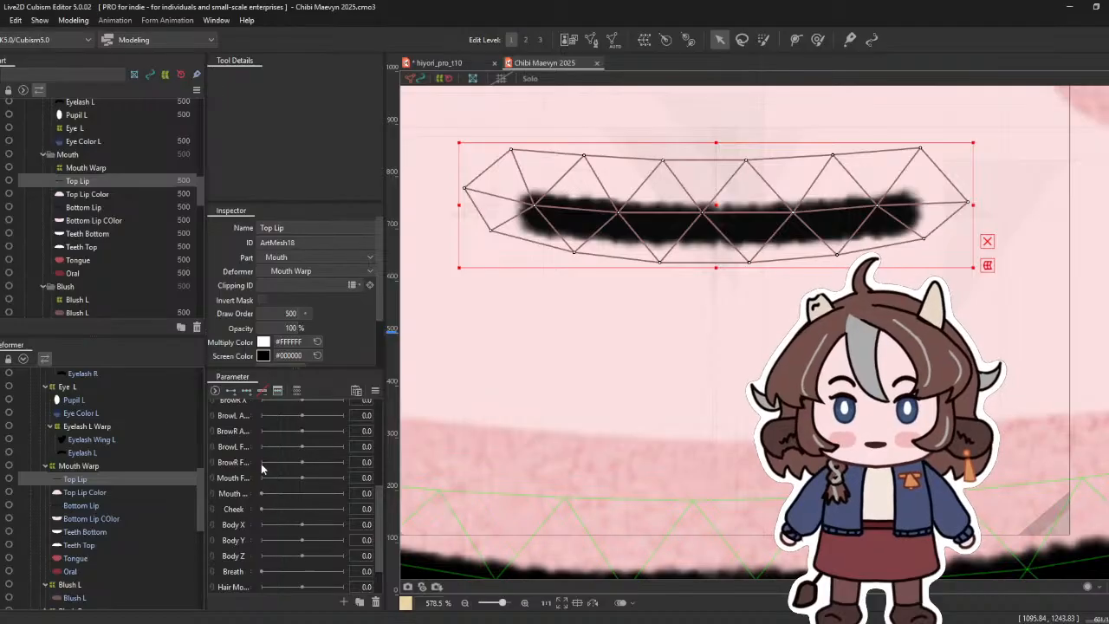
# - Examine the front hair deformers by selecting Main Fringe, Head Warp, Side Warp and Side Warp R in turn
pyautogui.scroll(-10, 614, 364)
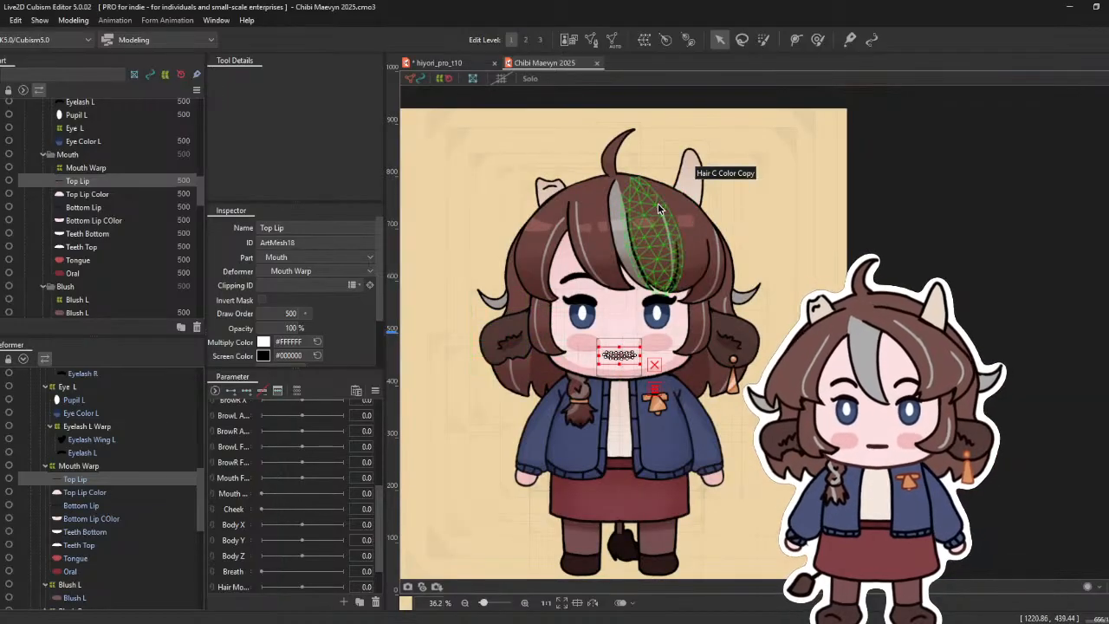
pyautogui.click(648, 197)
pyautogui.click(102, 477)
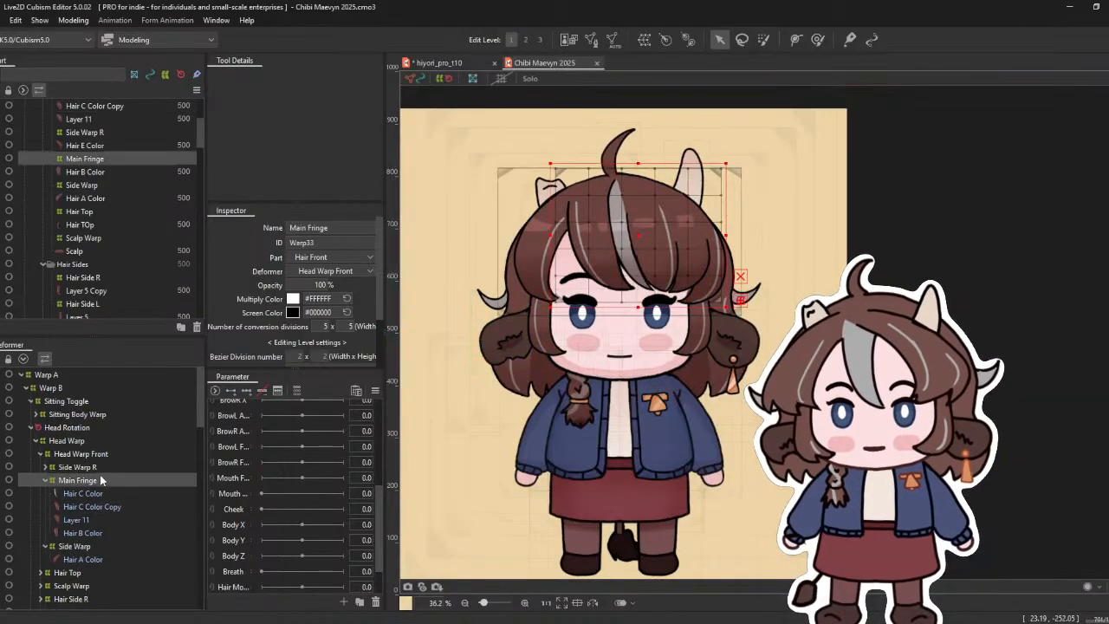
pyautogui.click(67, 440)
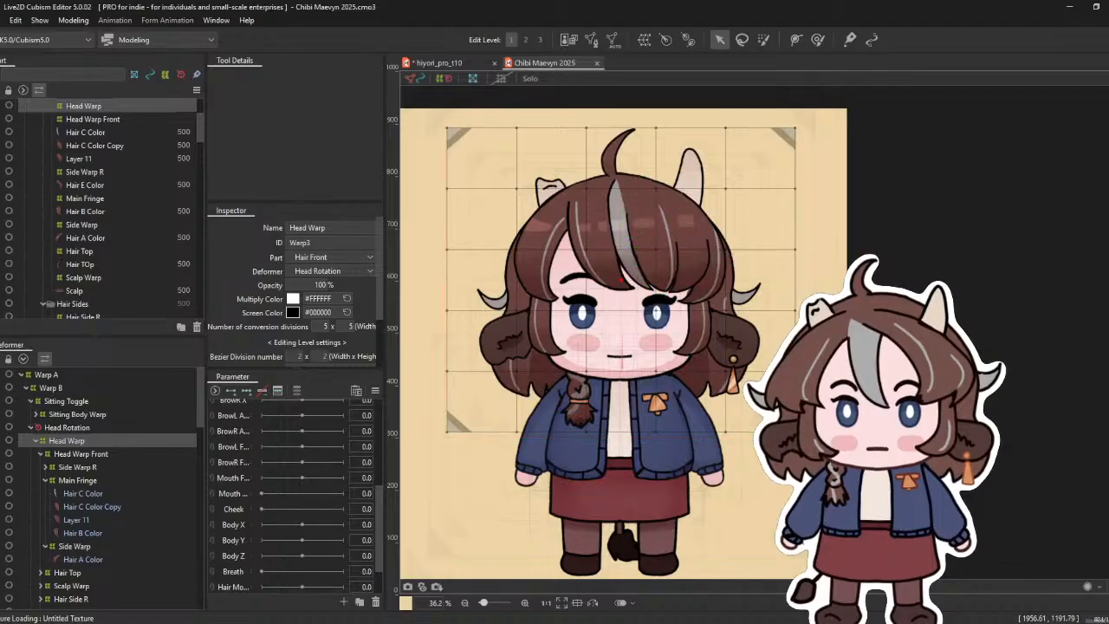
pyautogui.click(627, 317)
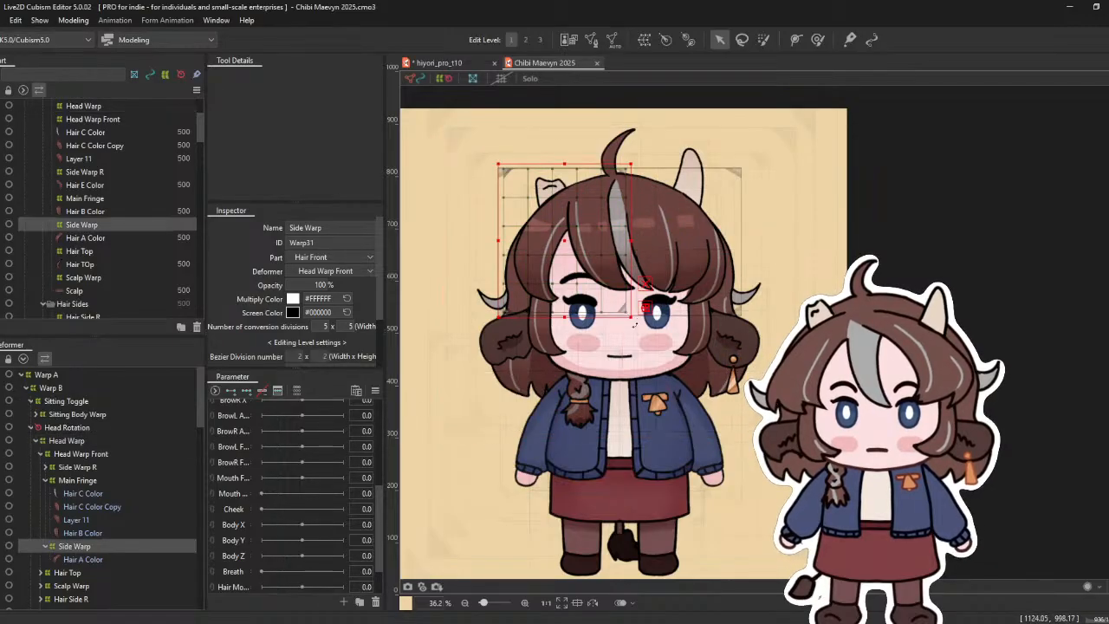
pyautogui.click(43, 482)
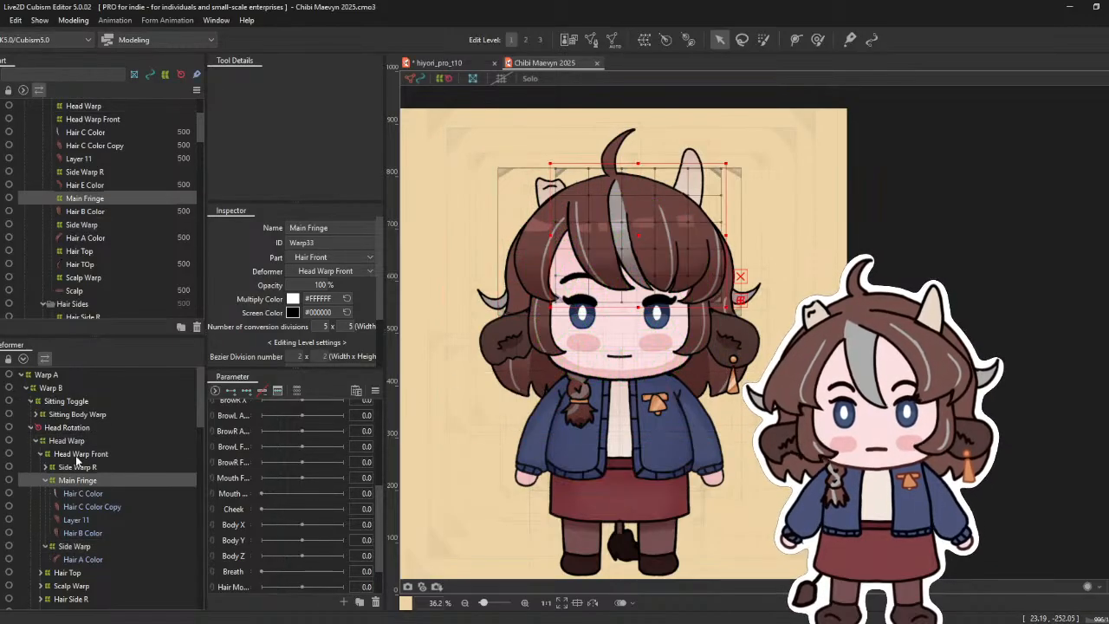
pyautogui.click(76, 467)
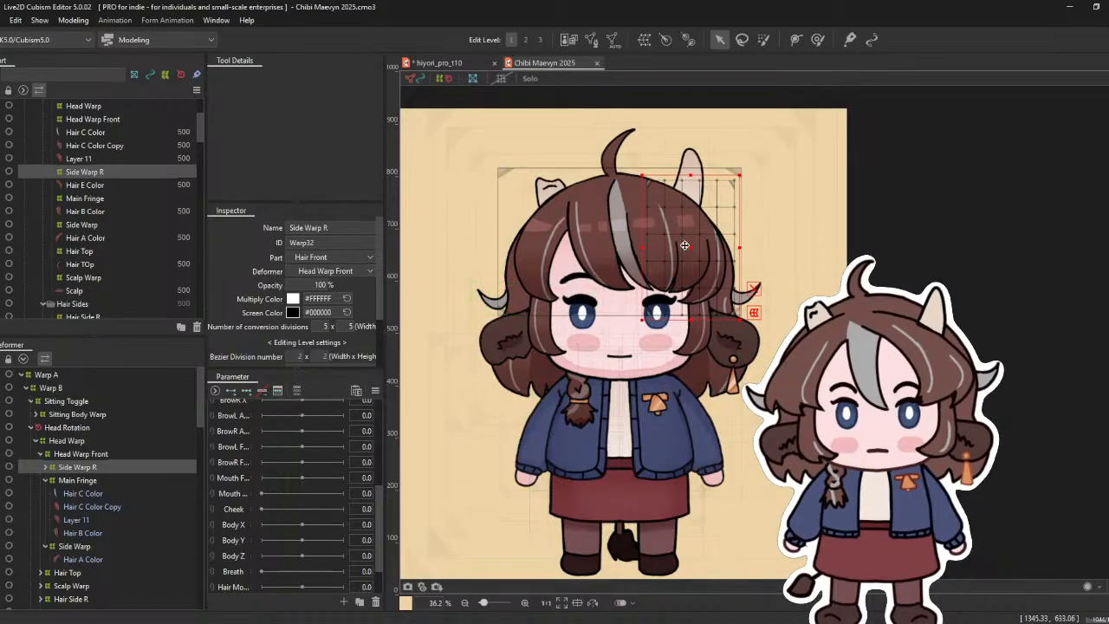
# - Test which hair pieces Side Warp R and Head Warp Front carry by moving each deformer aside and undoing each move
pyautogui.moveTo(684, 246); pyautogui.dragTo(784, 252)
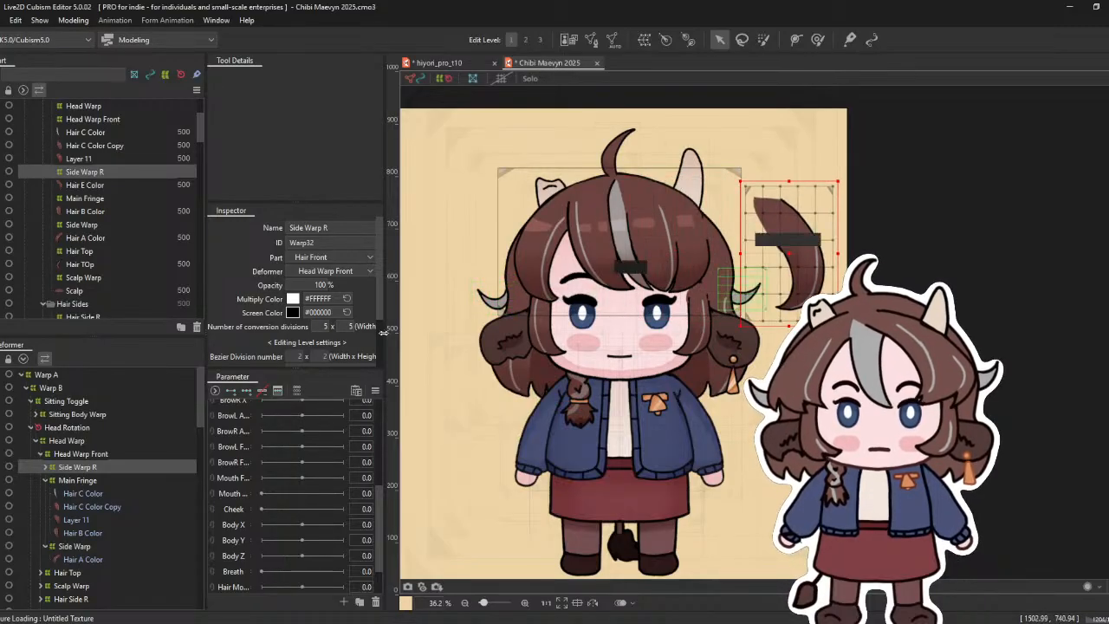
pyautogui.hotkey('ctrl', 'z')
pyautogui.click(87, 454)
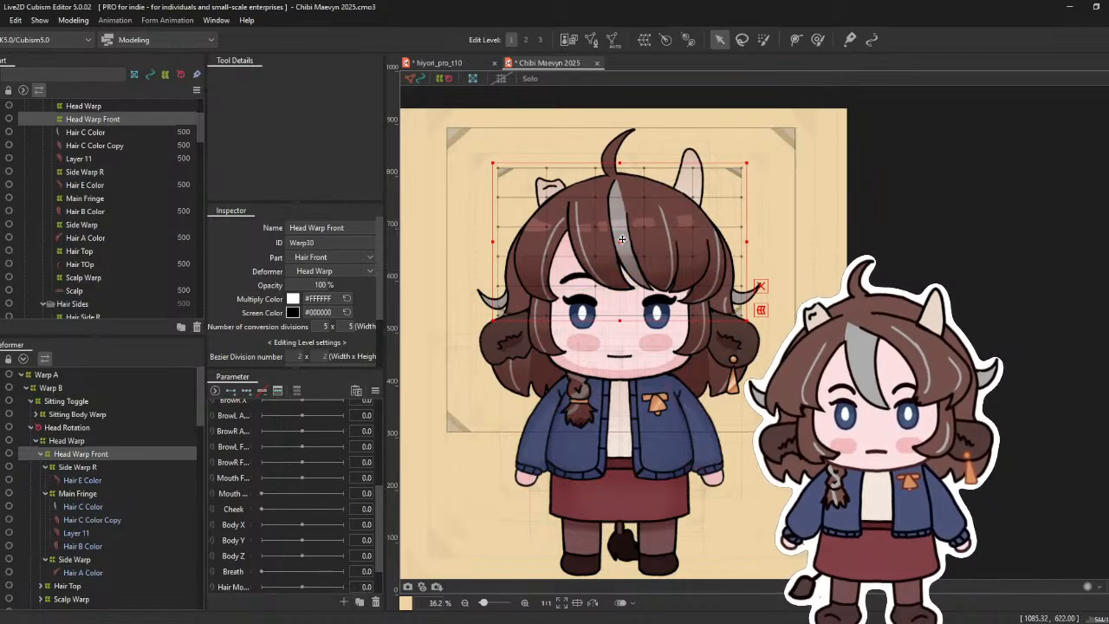
pyautogui.moveTo(619, 241); pyautogui.dragTo(657, 249)
pyautogui.hotkey('ctrl', 'z')
# - Rename the Head Warp Front deformer as Hair Warp Front
pyautogui.doubleClick(95, 455)
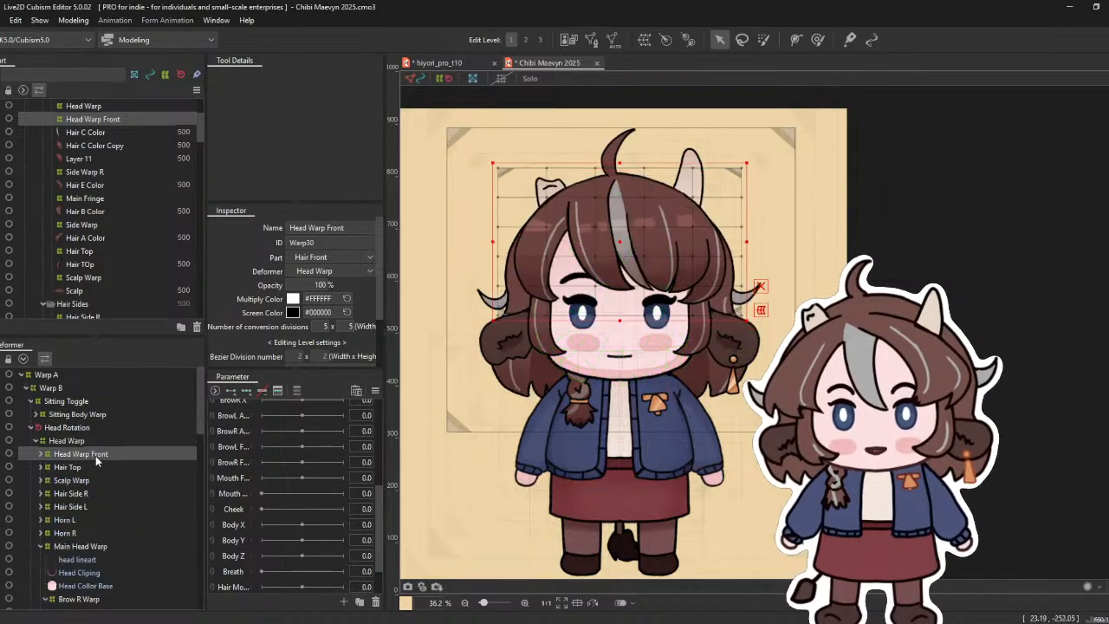
pyautogui.click(315, 229)
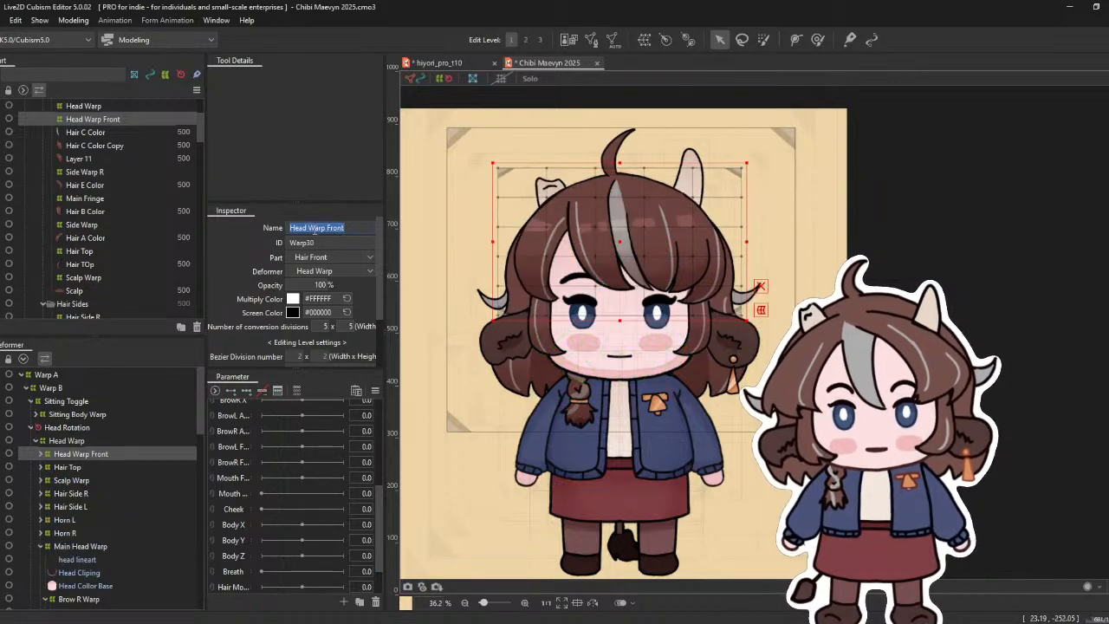
pyautogui.write('Hair Warp Front')
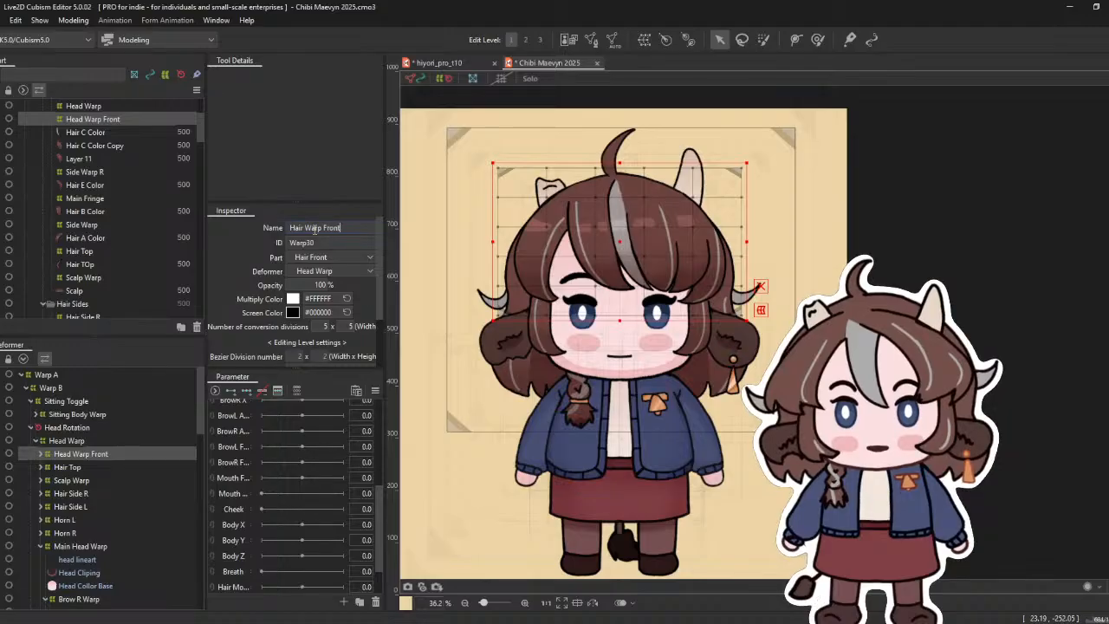
pyautogui.press('Return')
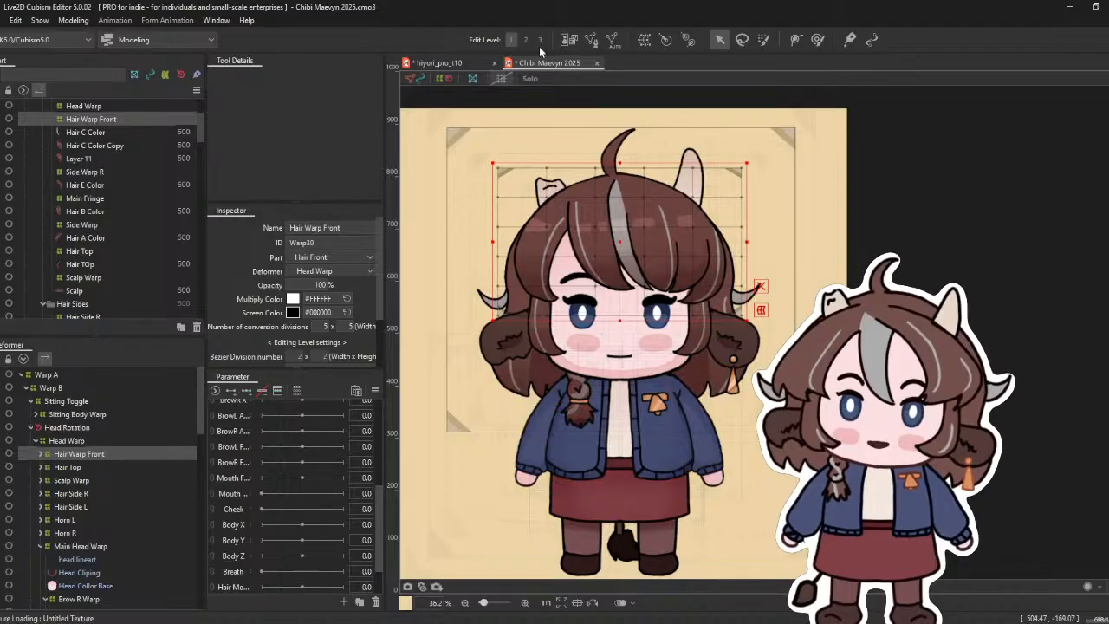
# - Switch the editing level to 2 for the Hair Warp Front deformer
pyautogui.scroll(4, 625, 235)
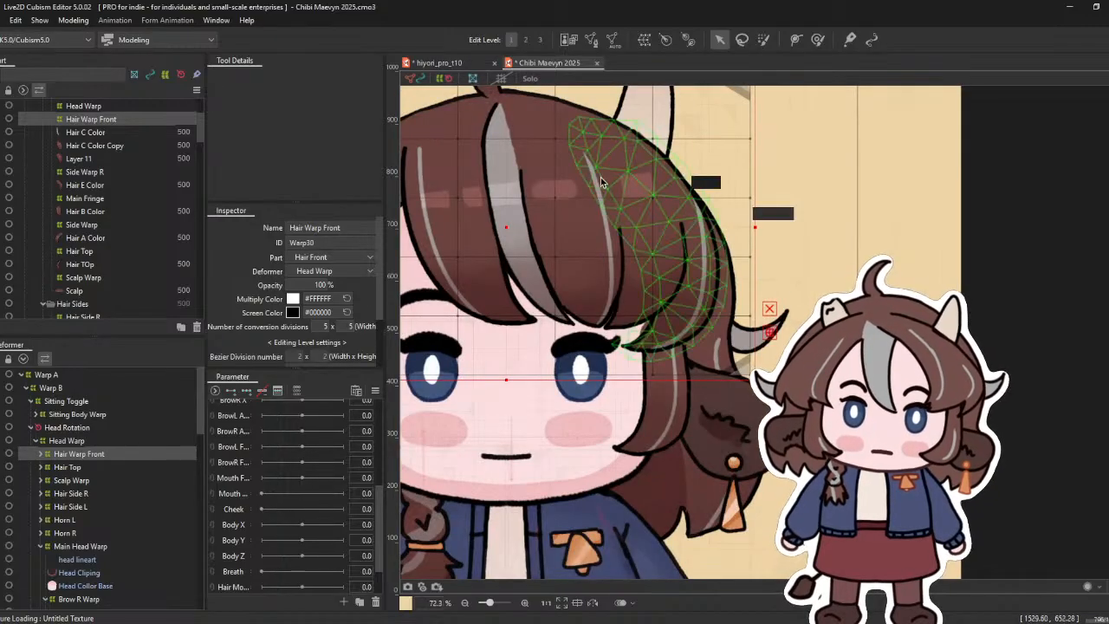
pyautogui.scroll(-2, 590, 148)
pyautogui.click(525, 39)
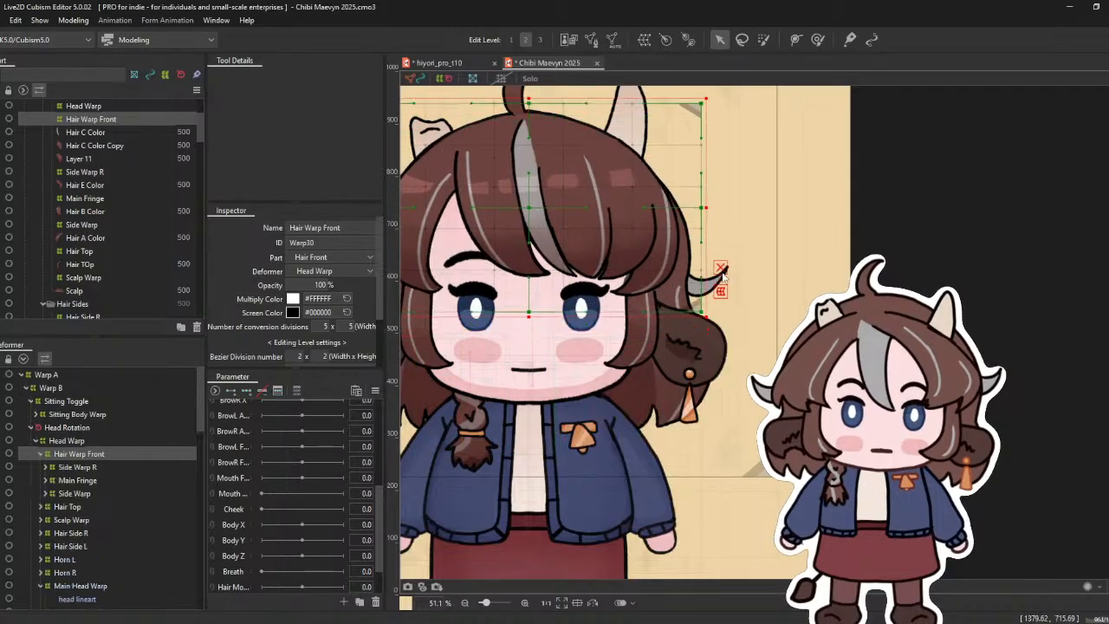
# - Try bending the Hair Warp Front deformer by shifting its central control point sideways
pyautogui.moveTo(529, 208)
pyautogui.mouseDown()
pyautogui.moveTo(512, 240)
pyautogui.moveTo(562, 218)
pyautogui.moveTo(546, 216)
pyautogui.moveTo(588, 212)
pyautogui.mouseUp()
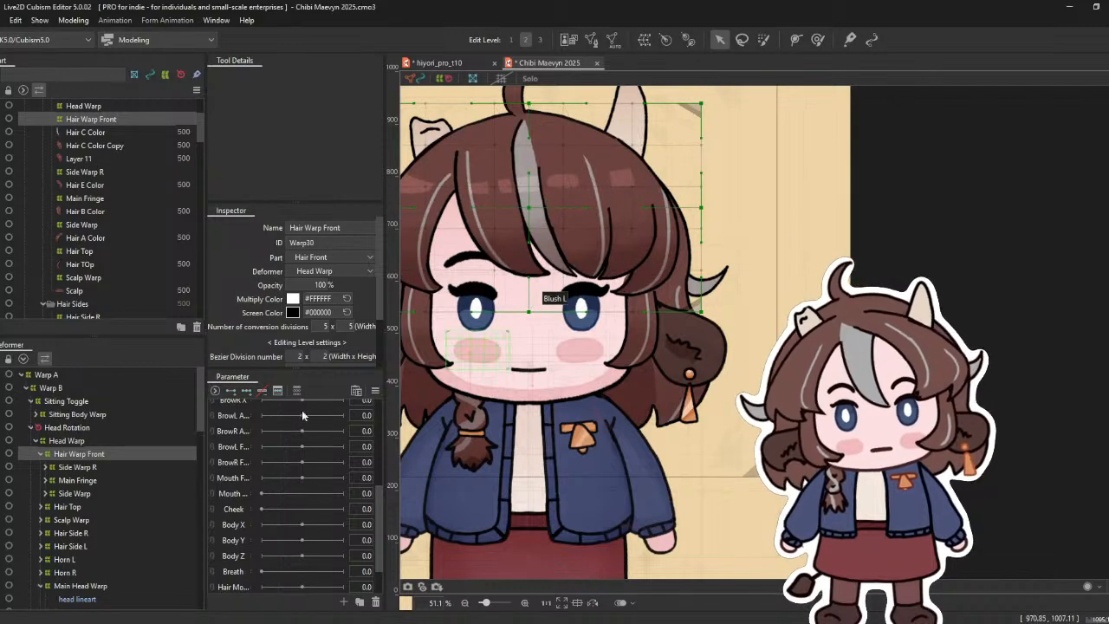
pyautogui.scroll(-2, 721, 399)
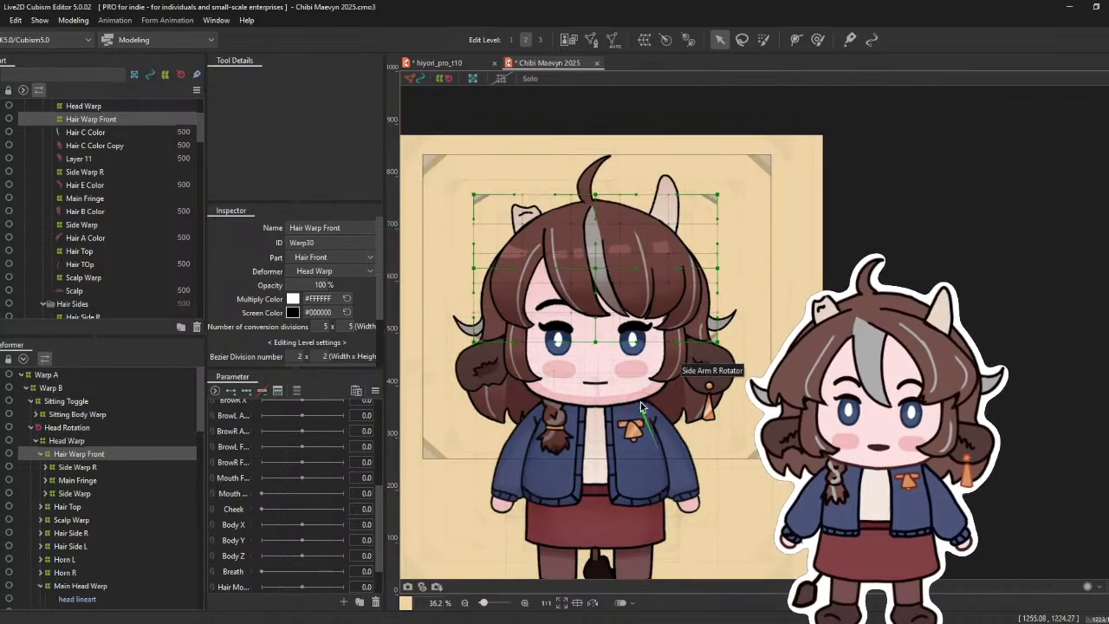
pyautogui.scroll(-1, 659, 416)
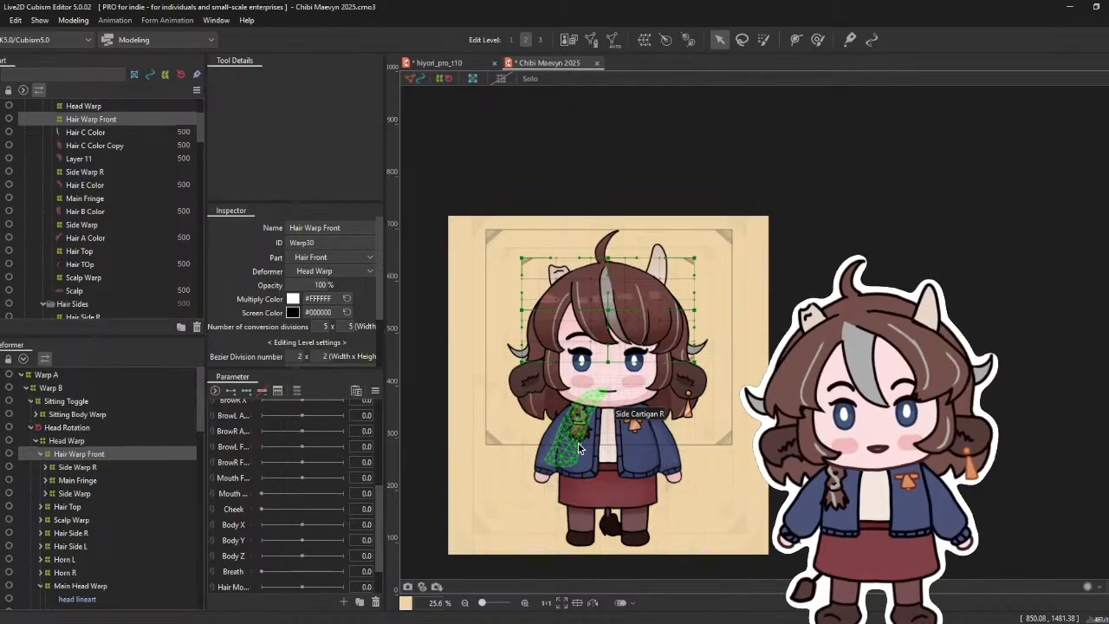
# - Examine the standing body's right leg by selecting the Leg R mesh and its parent Leg R warp deformer
pyautogui.scroll(-5, 160, 503)
pyautogui.scroll(-6, 161, 503)
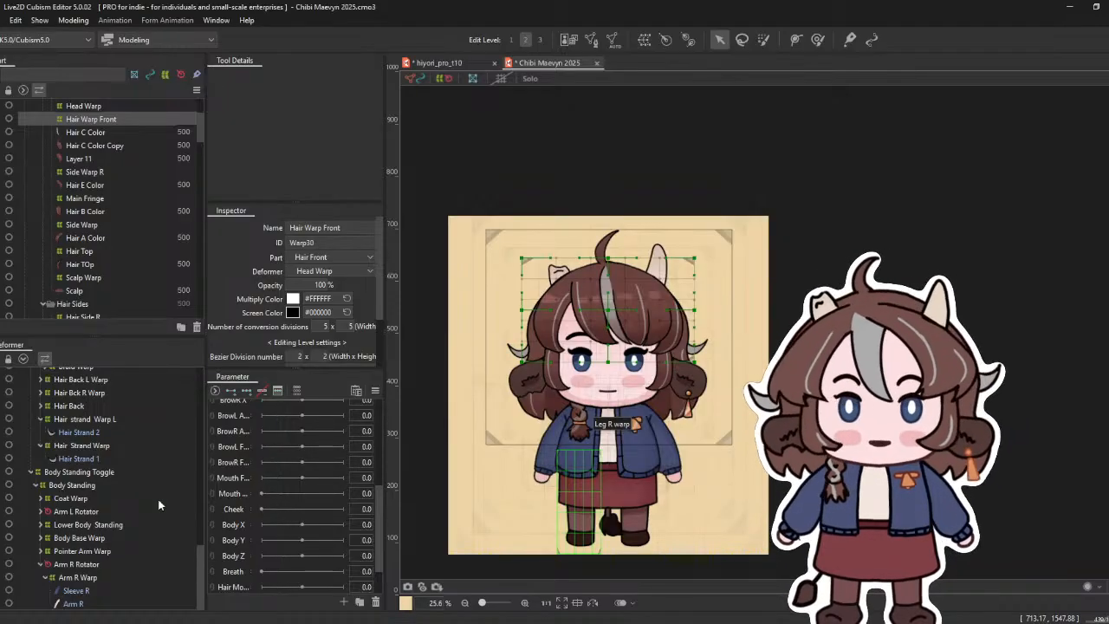
pyautogui.click(579, 519)
pyautogui.scroll(2, 580, 525)
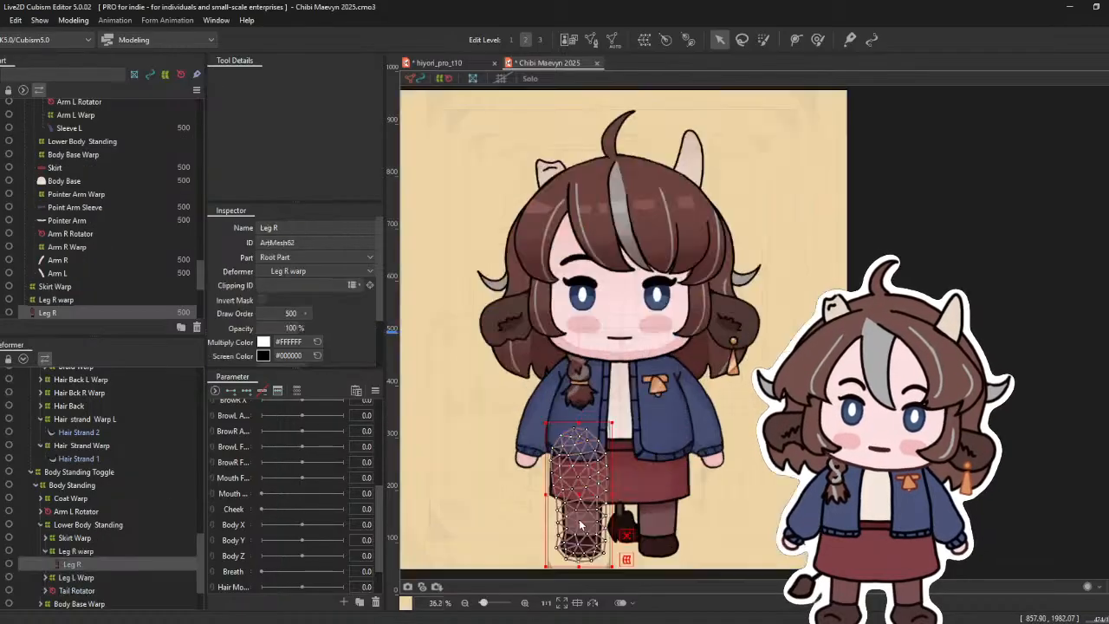
pyautogui.scroll(6, 581, 525)
pyautogui.click(71, 551)
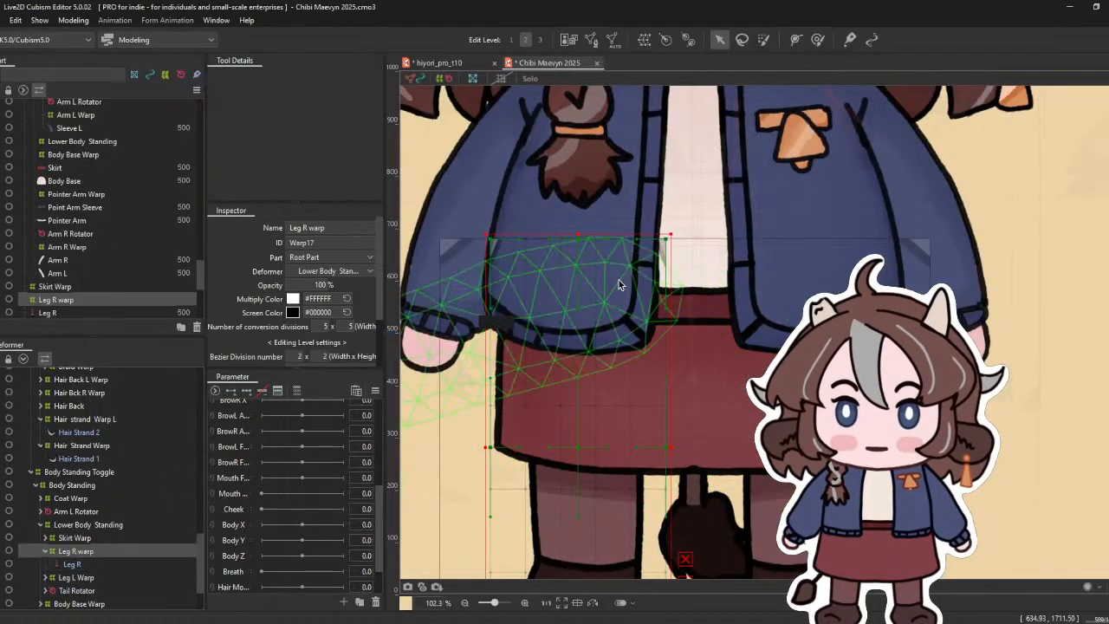
pyautogui.scroll(-4, 763, 210)
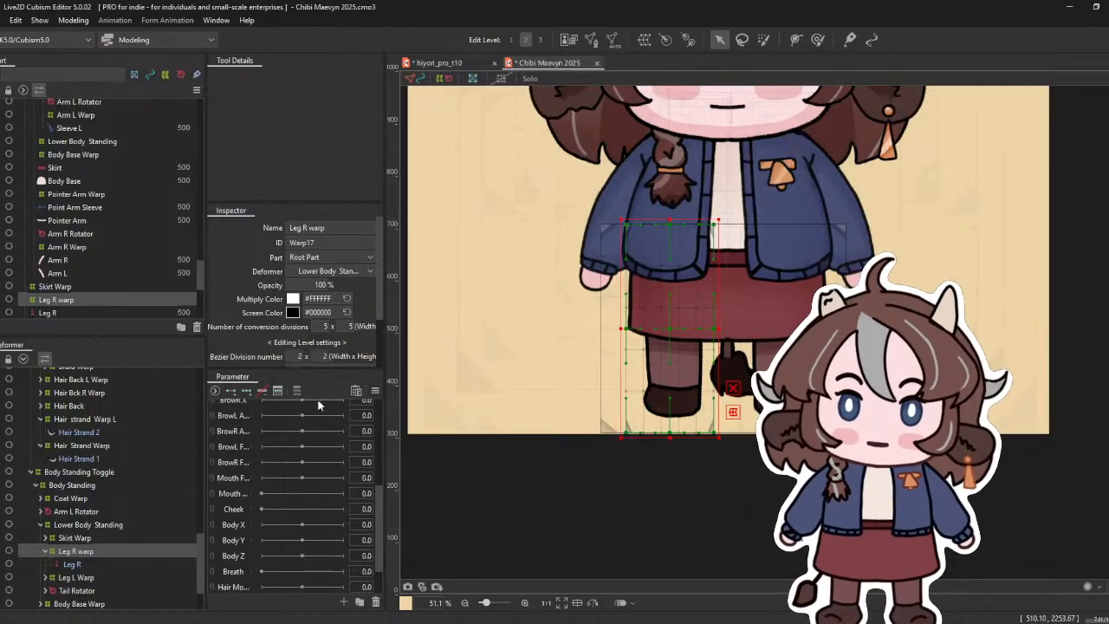
pyautogui.scroll(3, 622, 437)
pyautogui.scroll(-6, 622, 436)
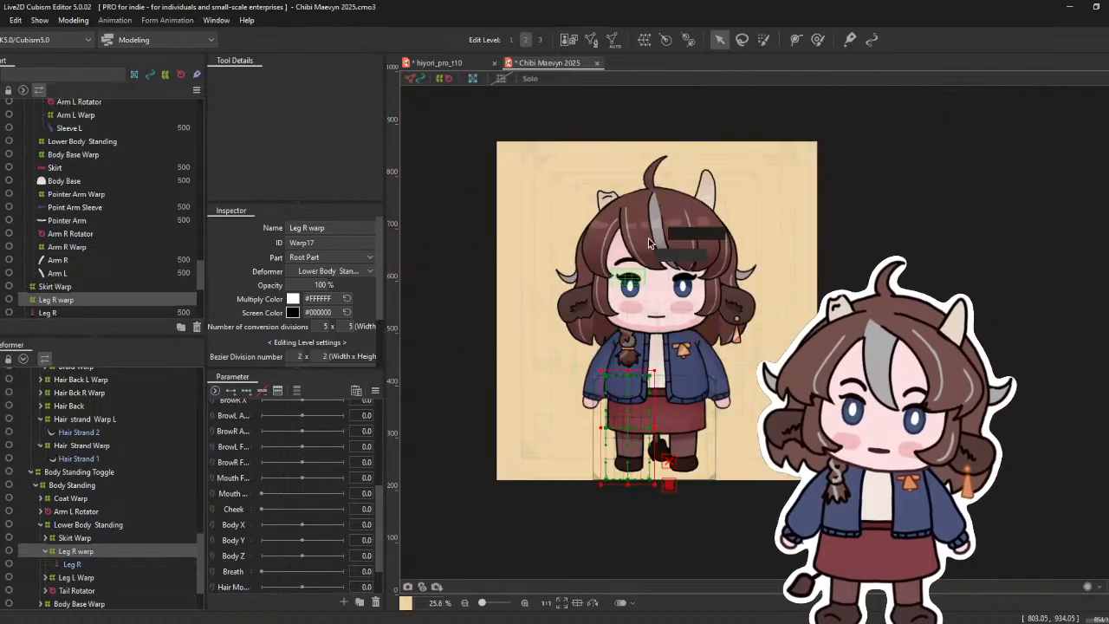
# - Test how the Top Lip line and Top Lip Color meshes overlap by selecting each and moving Top Lip Color slightly upward
pyautogui.scroll(4, 658, 259)
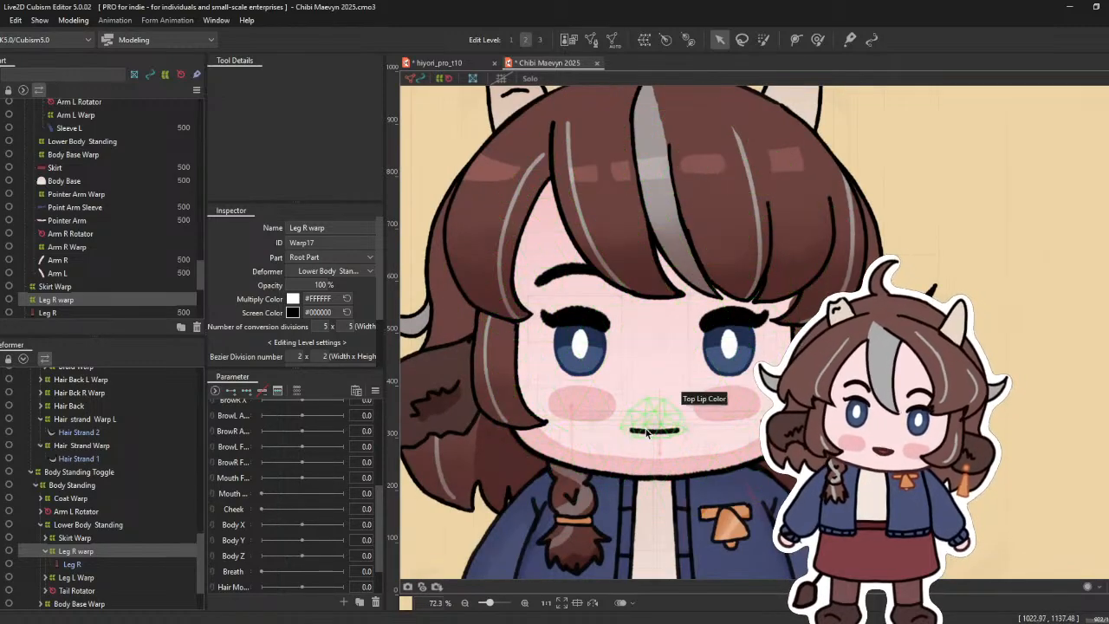
pyautogui.scroll(6, 646, 433)
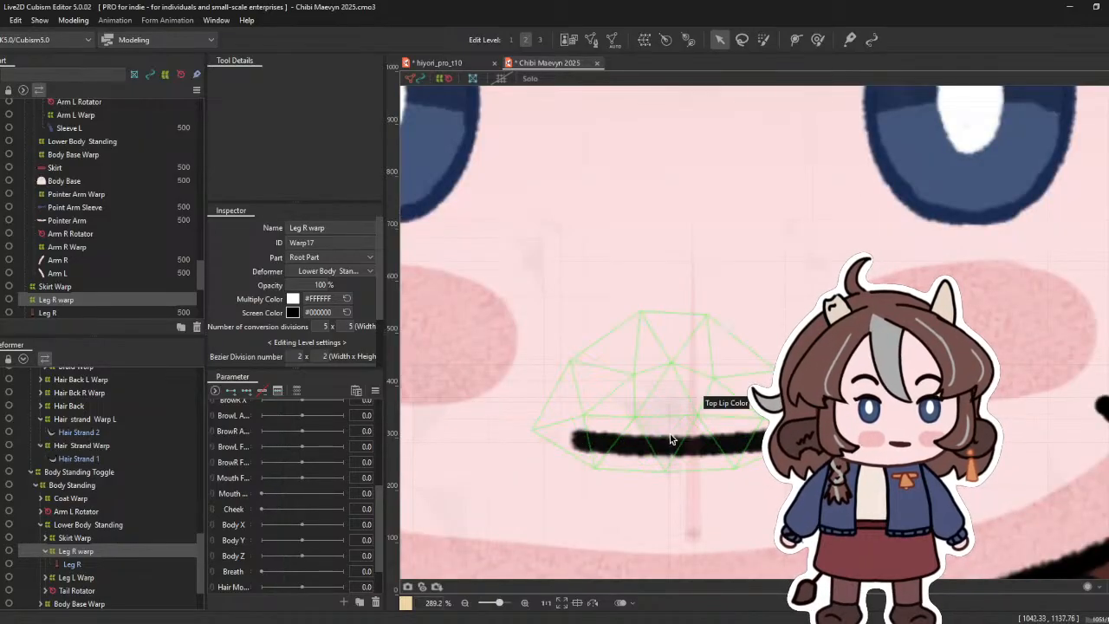
pyautogui.click(672, 444)
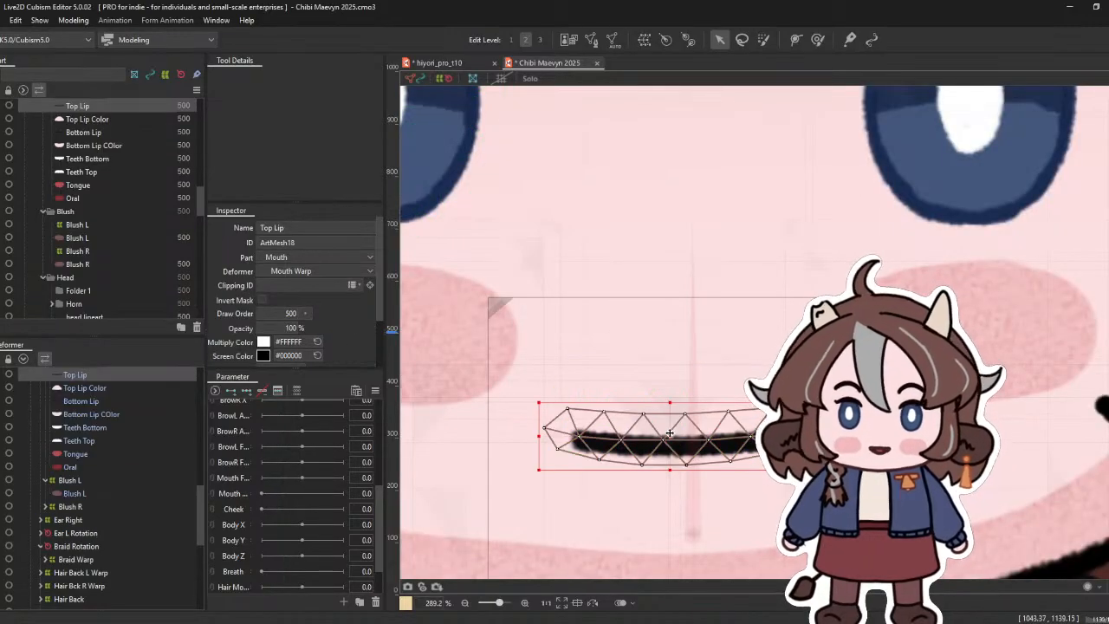
pyautogui.moveTo(687, 362)
pyautogui.mouseDown()
pyautogui.moveTo(682, 294)
pyautogui.moveTo(652, 227)
pyautogui.moveTo(684, 368)
pyautogui.moveTo(682, 320)
pyautogui.moveTo(678, 376)
pyautogui.moveTo(684, 348)
pyautogui.mouseUp()
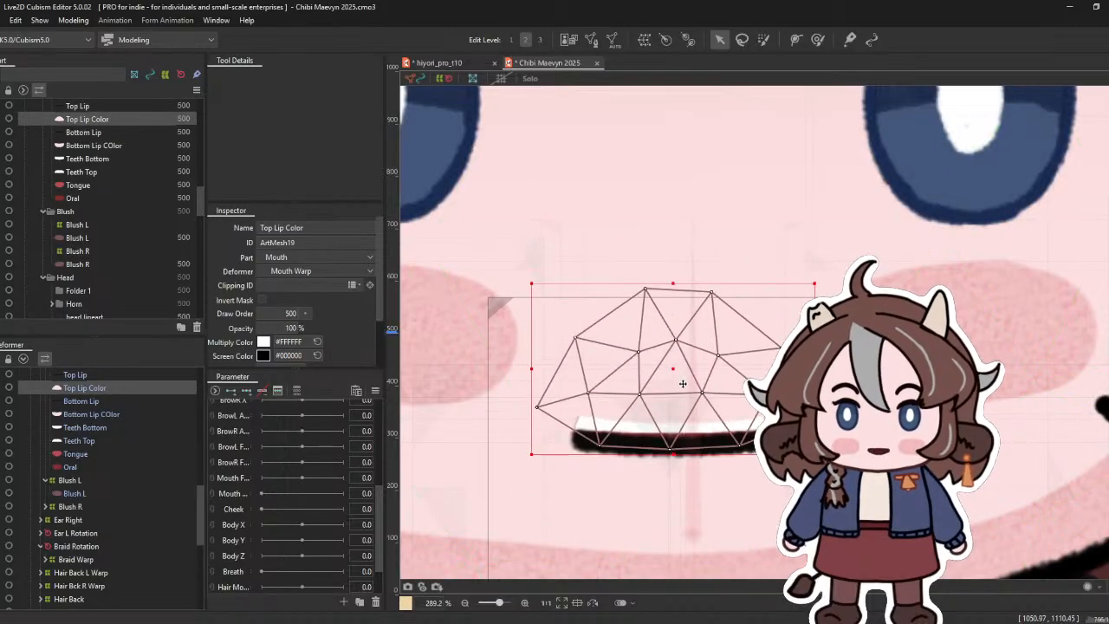
pyautogui.click(683, 449)
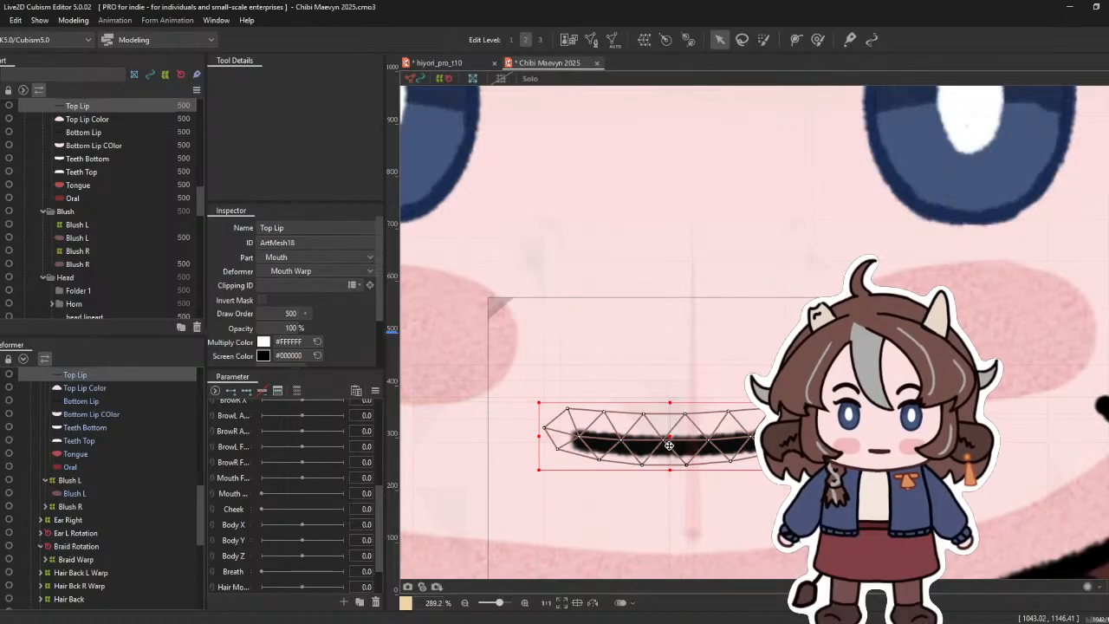
pyautogui.moveTo(683, 449)
pyautogui.mouseDown()
pyautogui.moveTo(670, 471)
pyautogui.moveTo(670, 414)
pyautogui.moveTo(672, 442)
pyautogui.mouseUp()
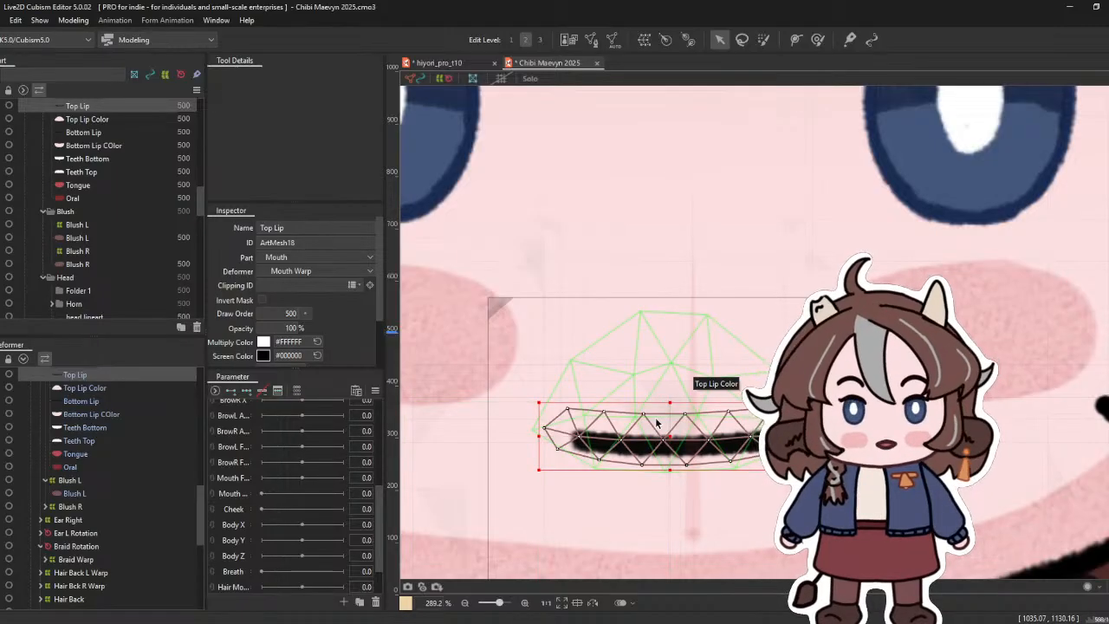